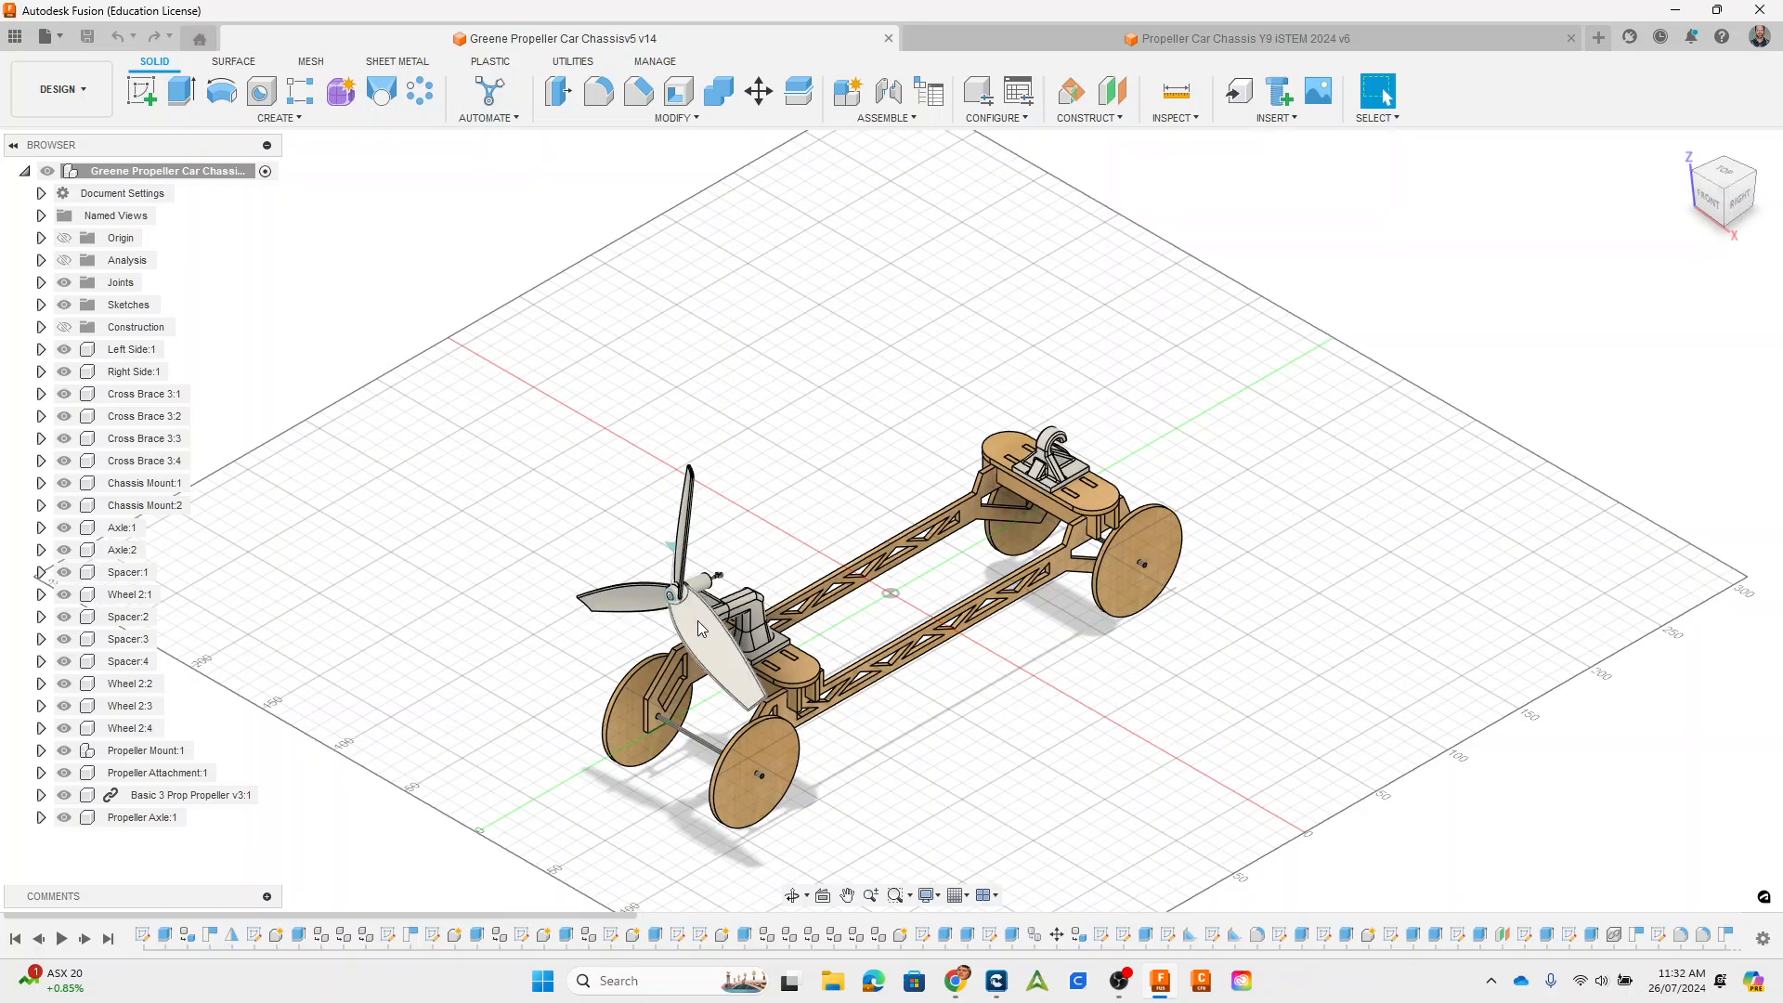
# Step: Create a new design and make its origin planes visible
pyautogui.click(1244, 43)
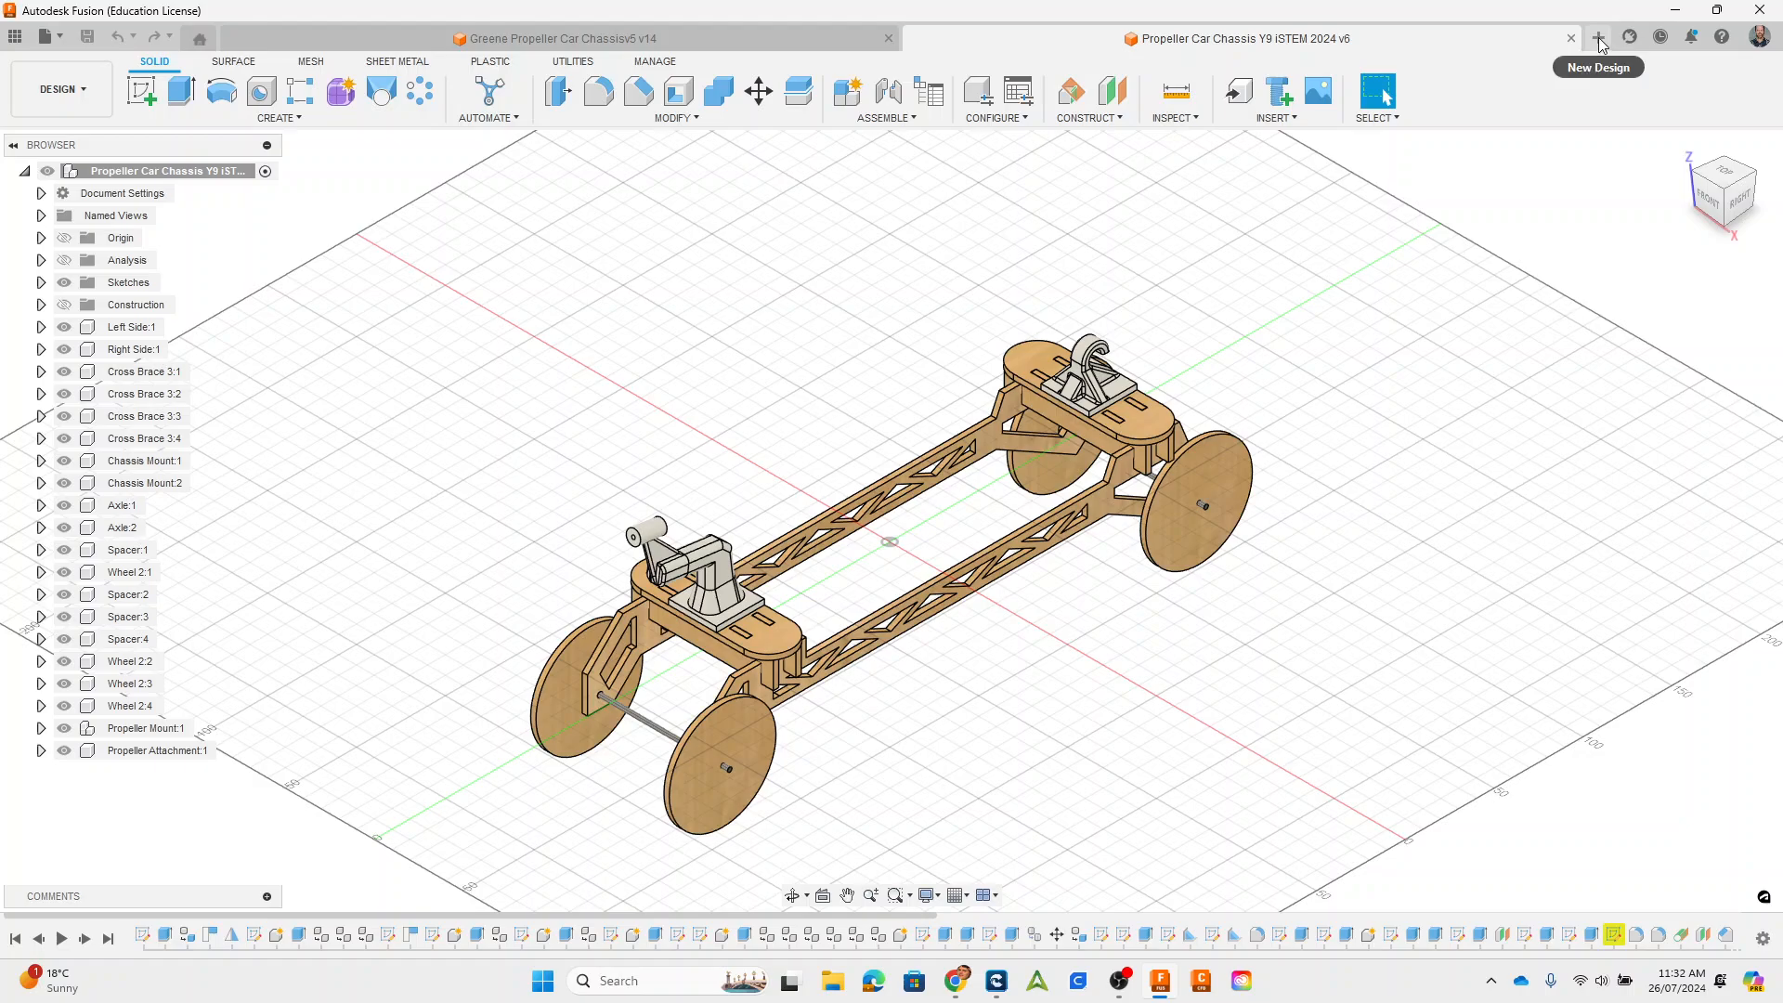
pyautogui.click(46, 37)
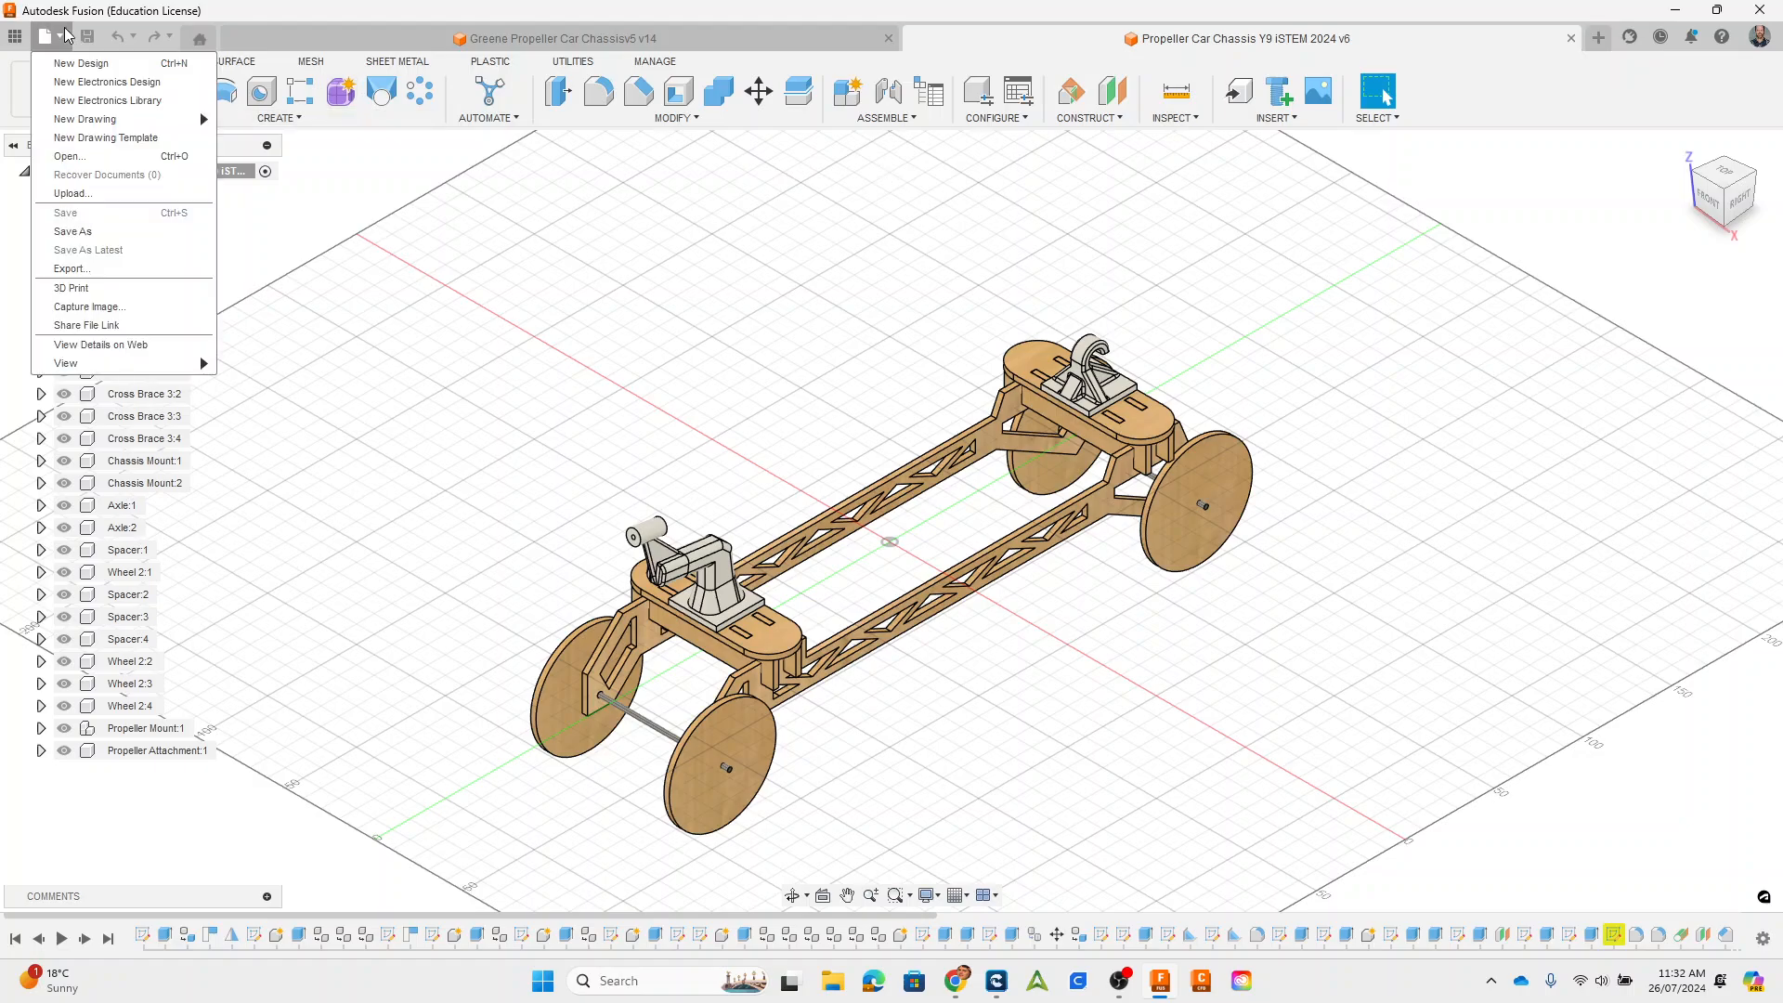
pyautogui.click(80, 63)
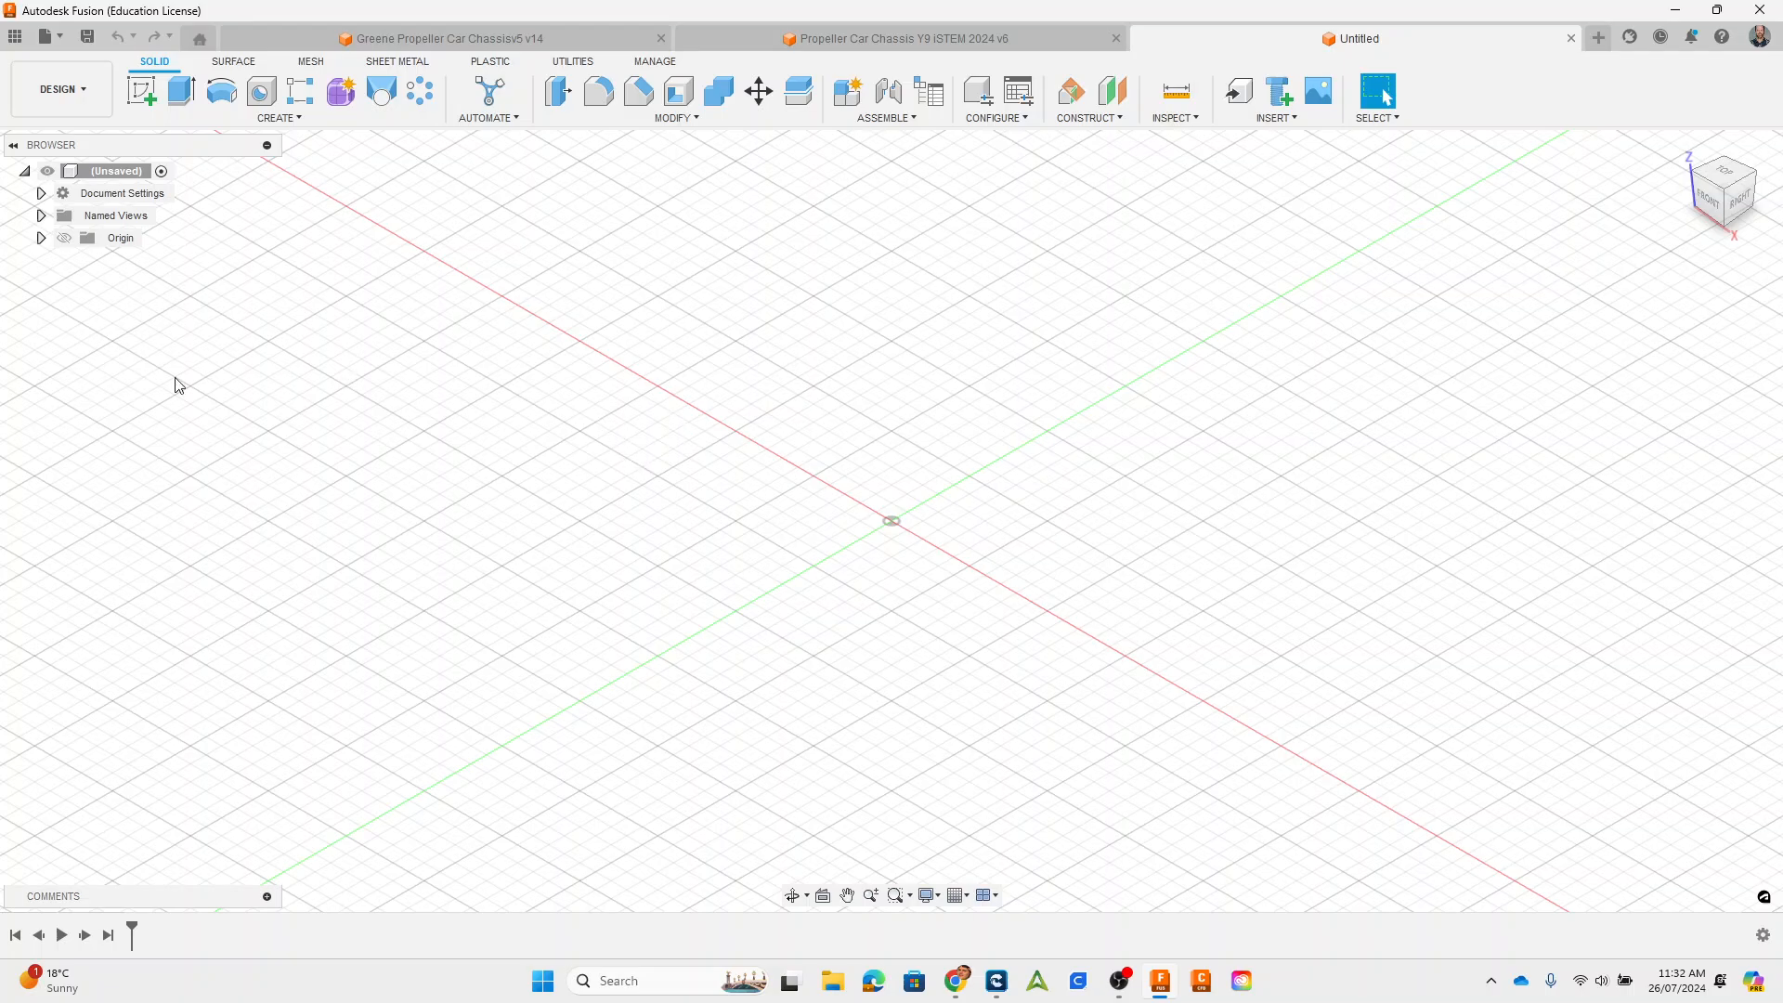
pyautogui.click(64, 239)
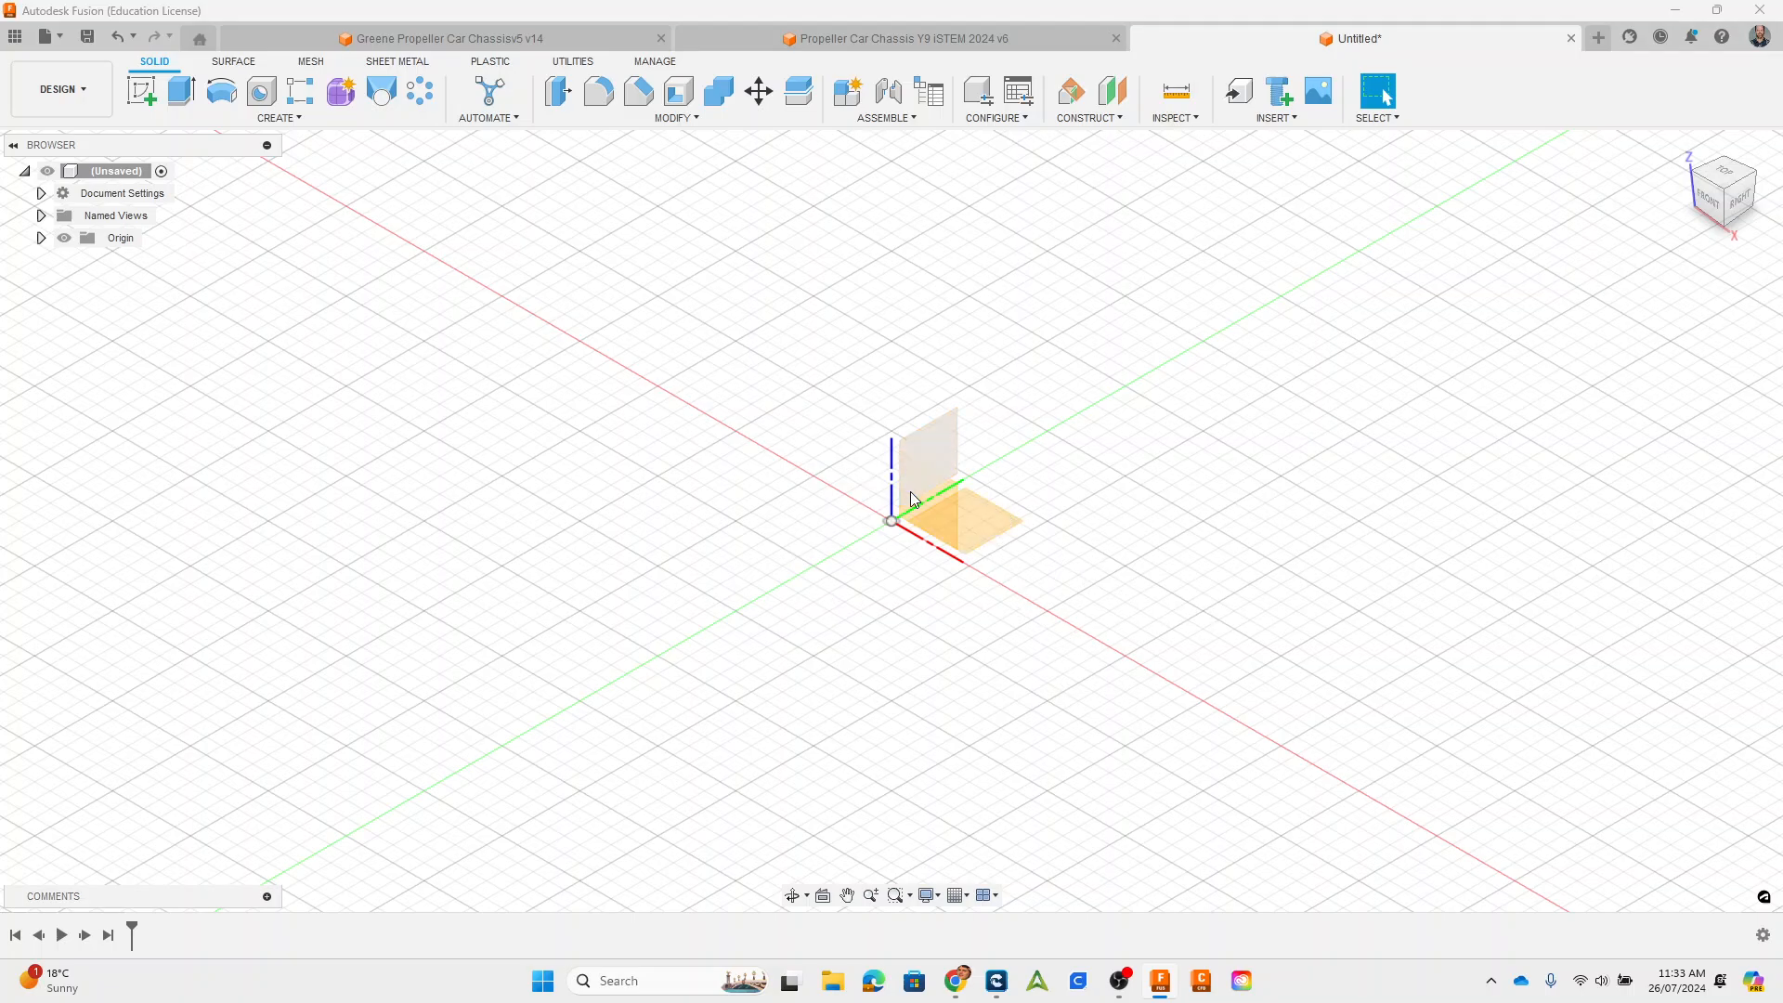
pyautogui.click(986, 518)
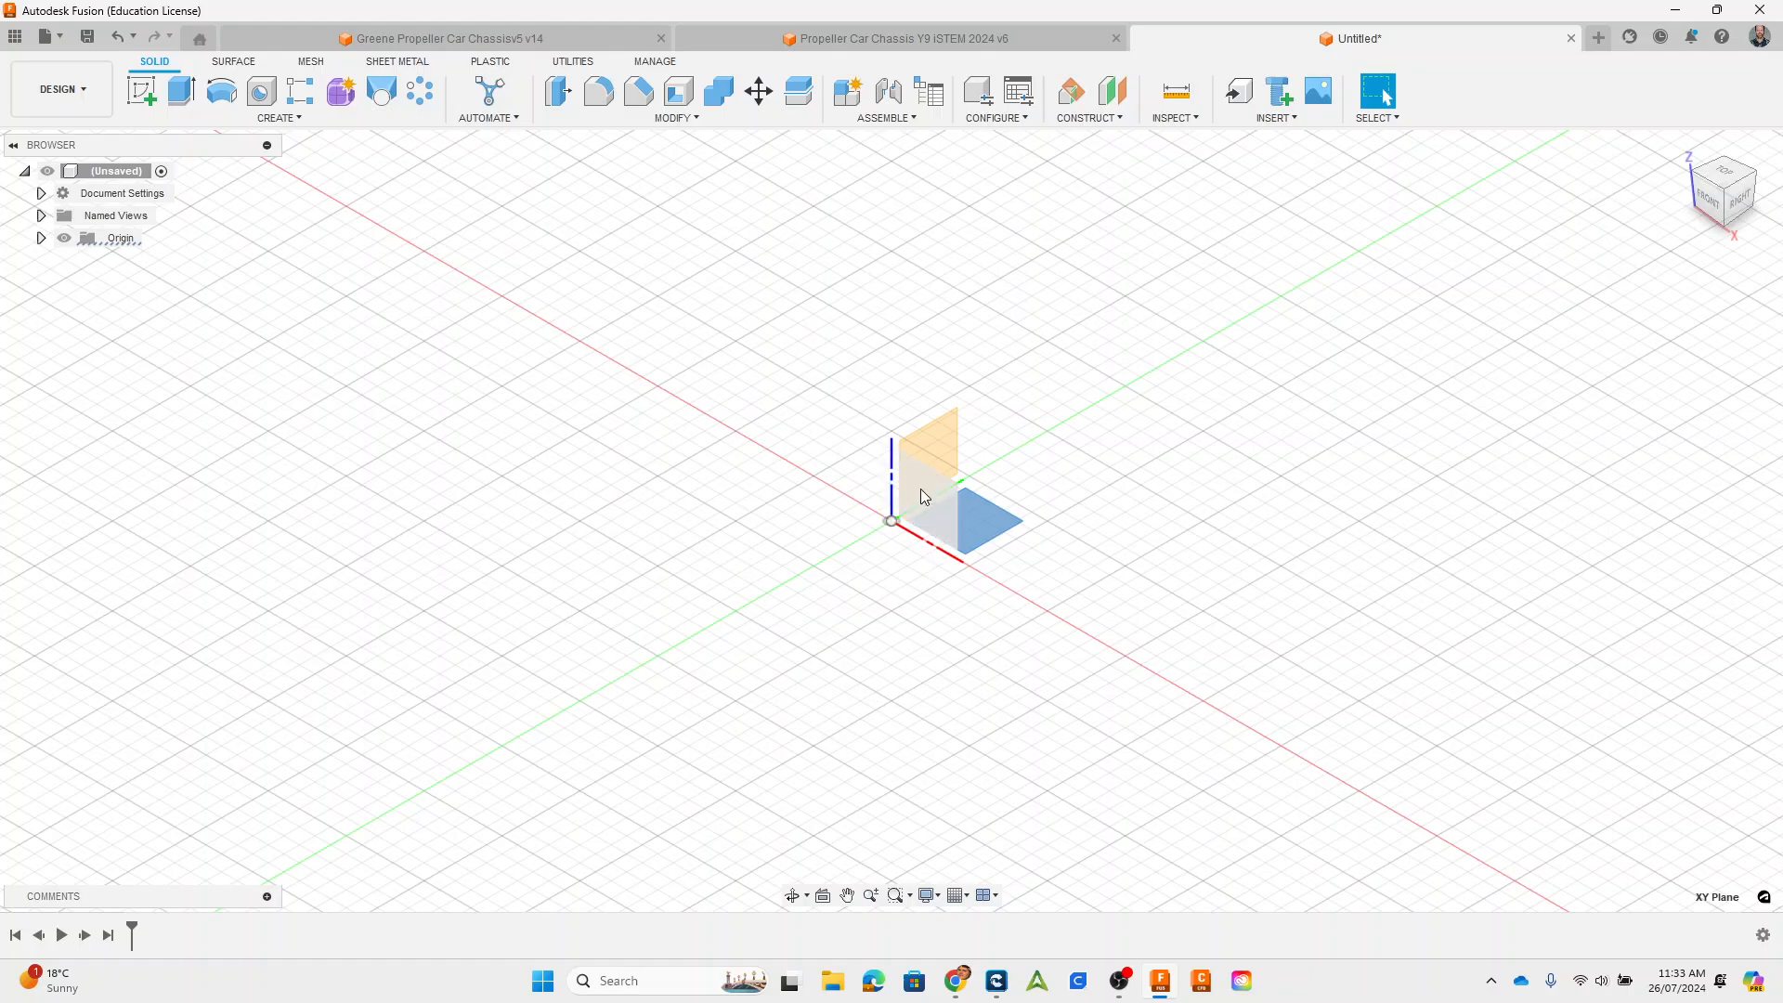
pyautogui.moveTo(921, 488); pyautogui.dragTo(901, 504, button='middle')
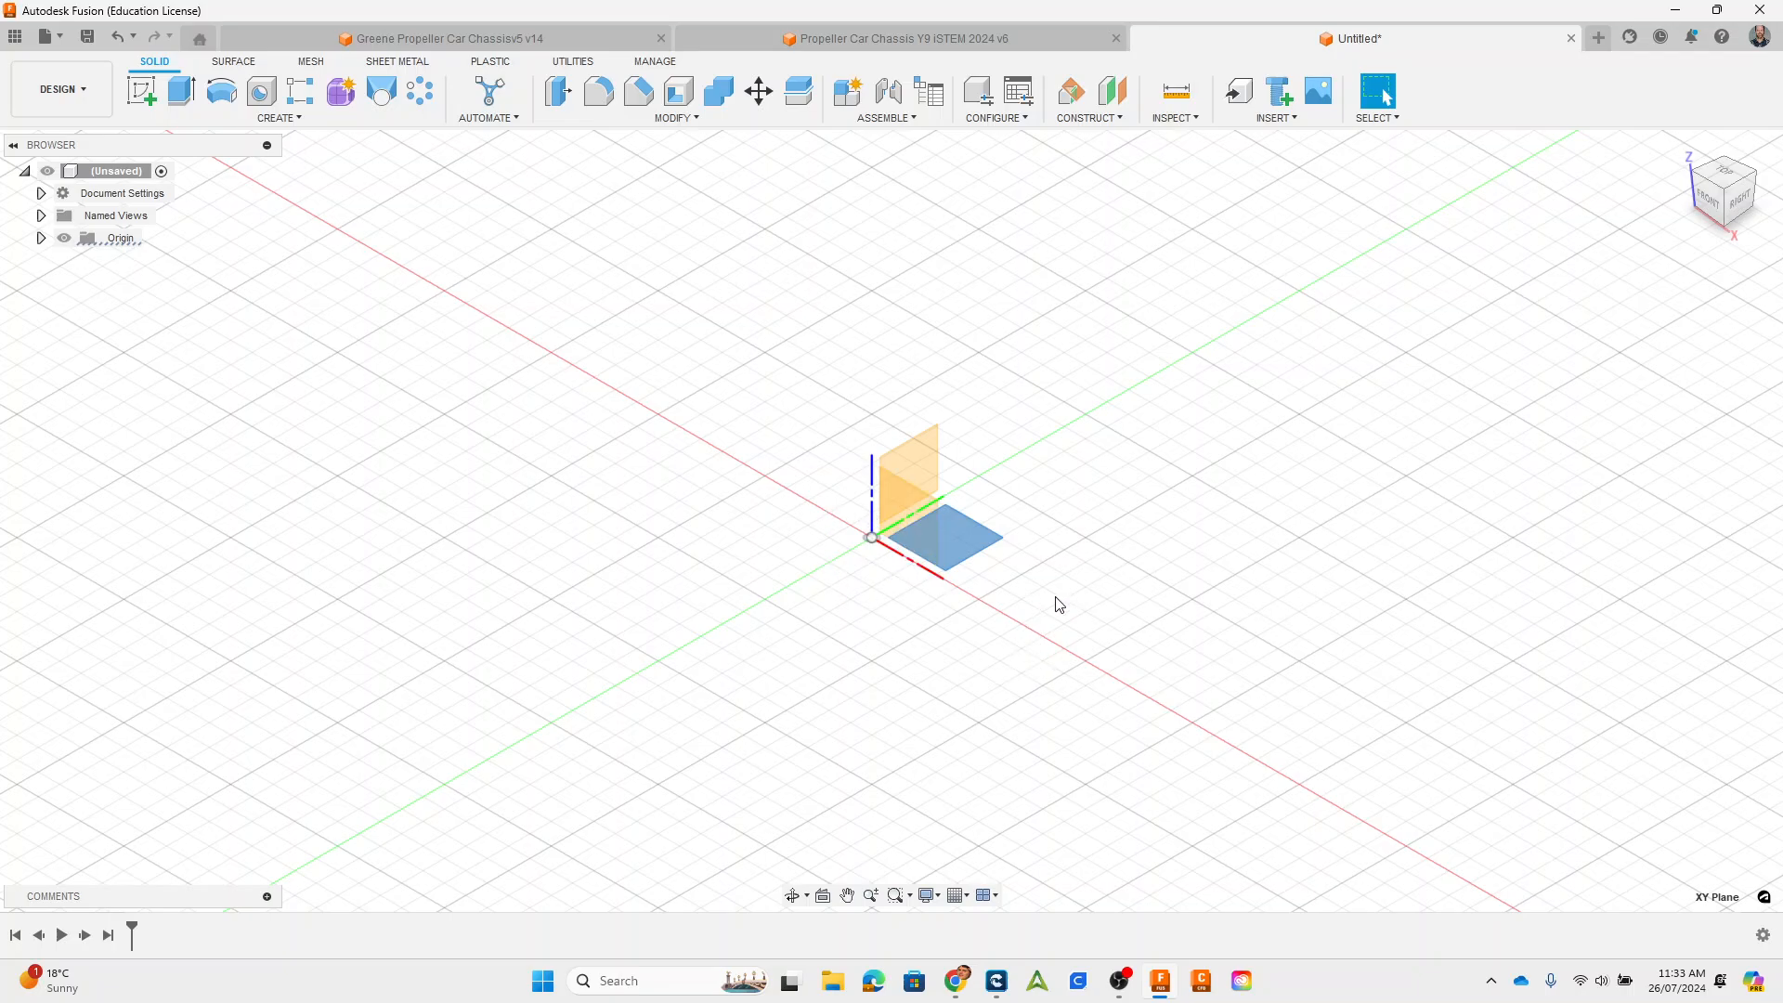
pyautogui.click(1082, 612)
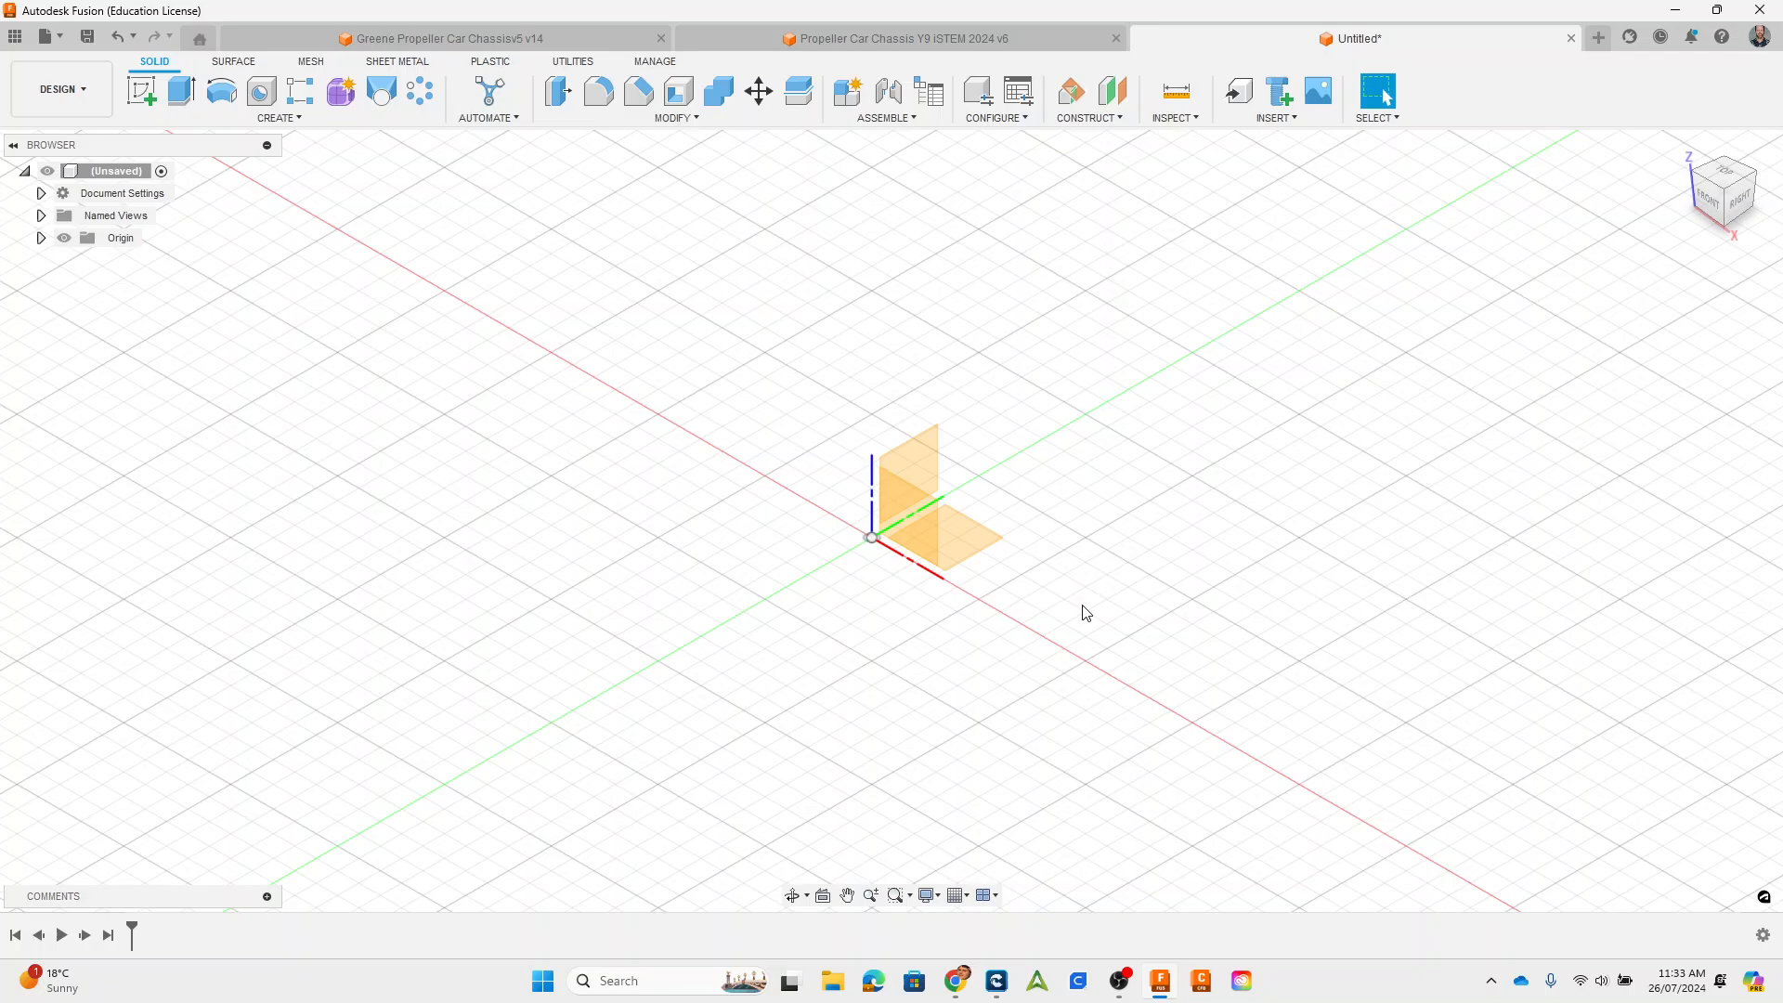
pyautogui.click(919, 466)
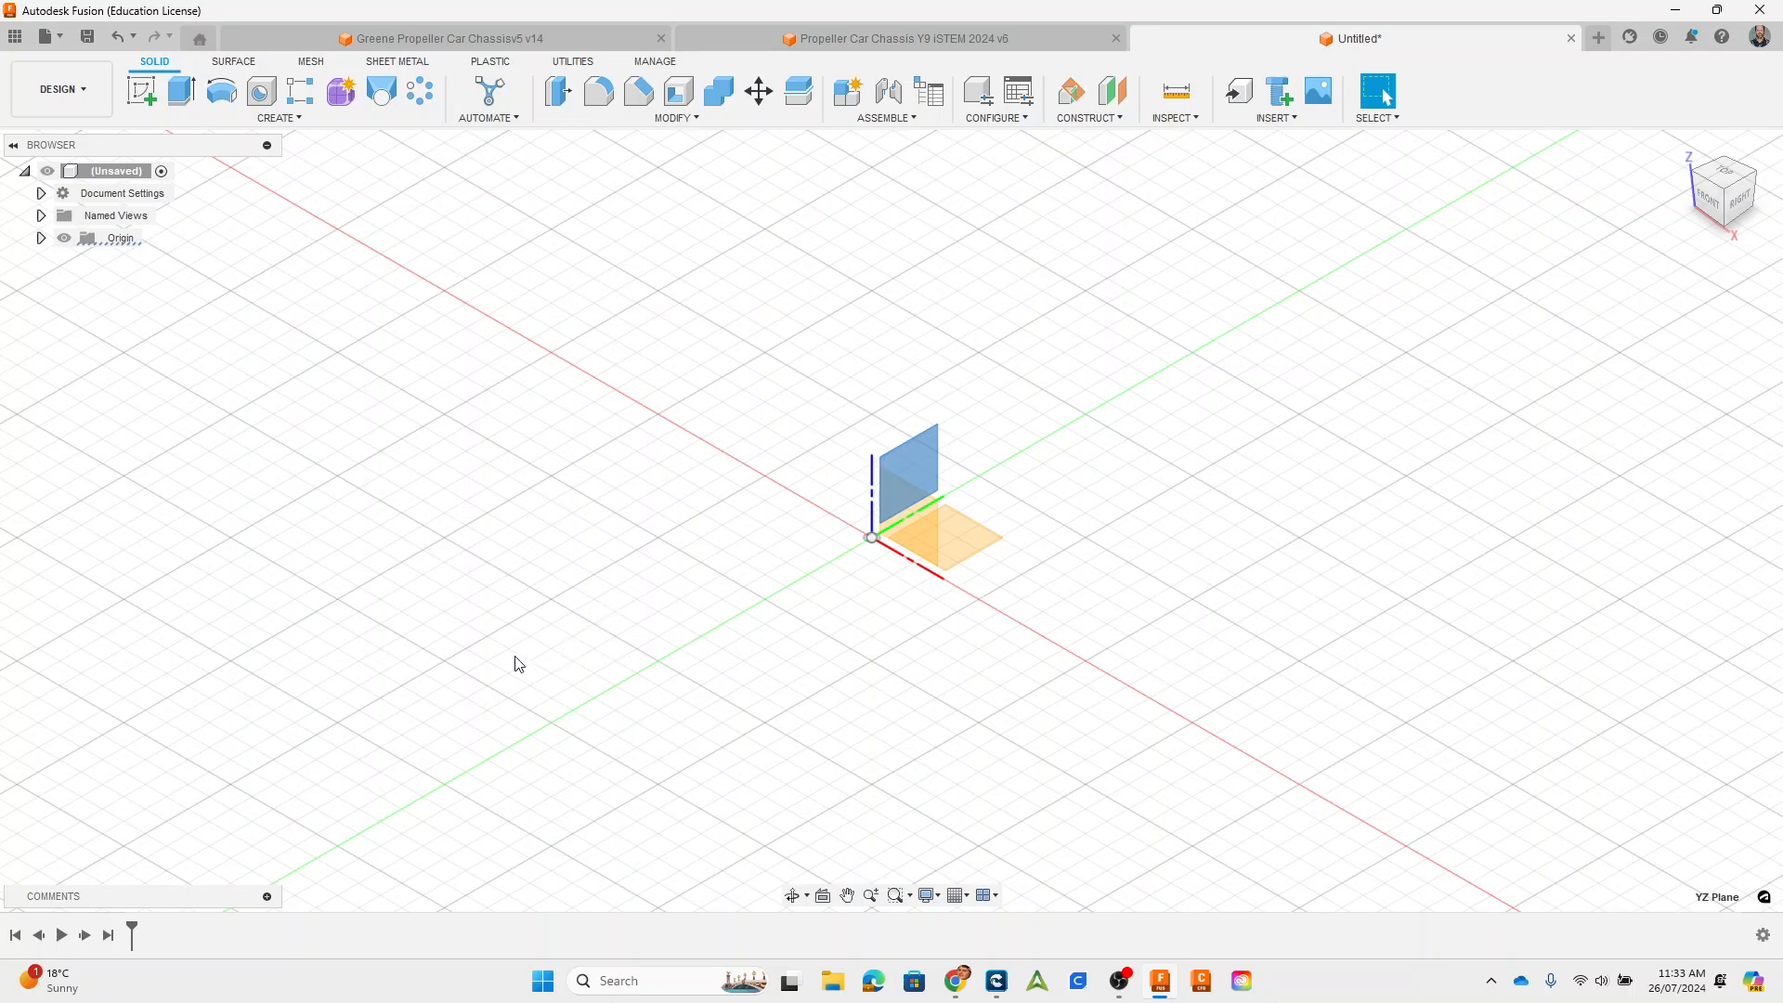
# Step: Sketch a construction rectangle on the XY plane, 70 mm wide and about 20 mm high, starting on the Y axis below the origin
pyautogui.click(968, 528)
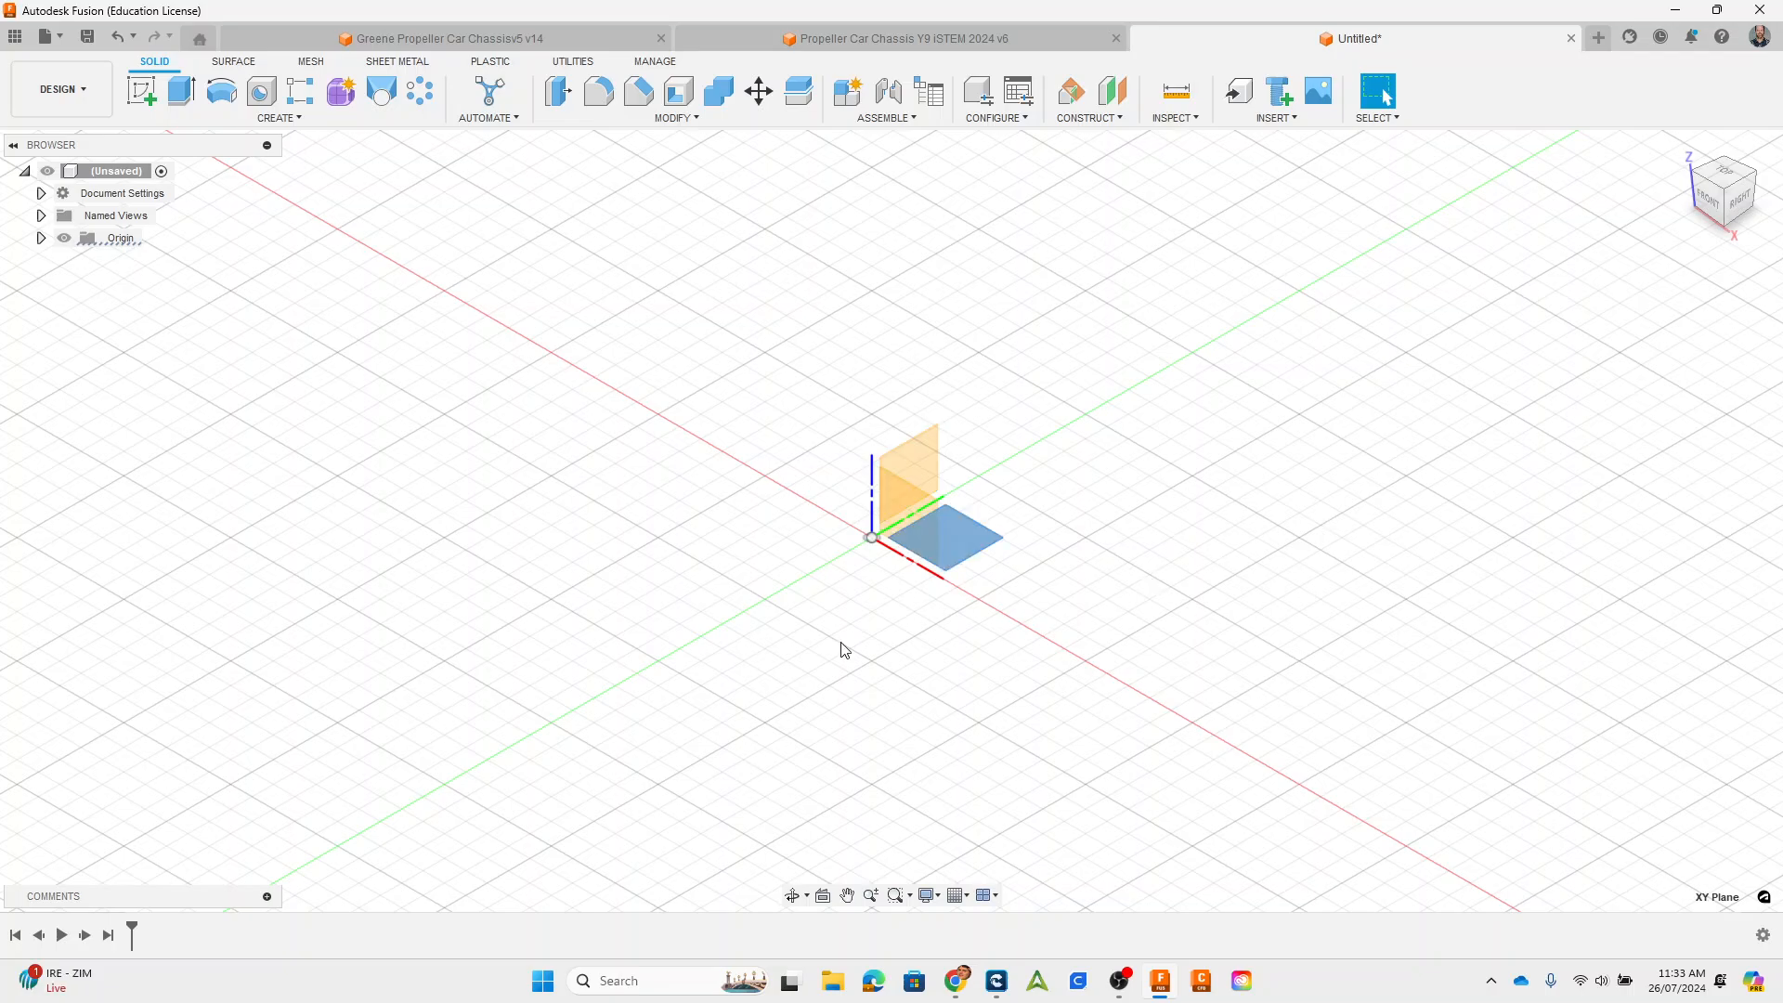
pyautogui.click(141, 90)
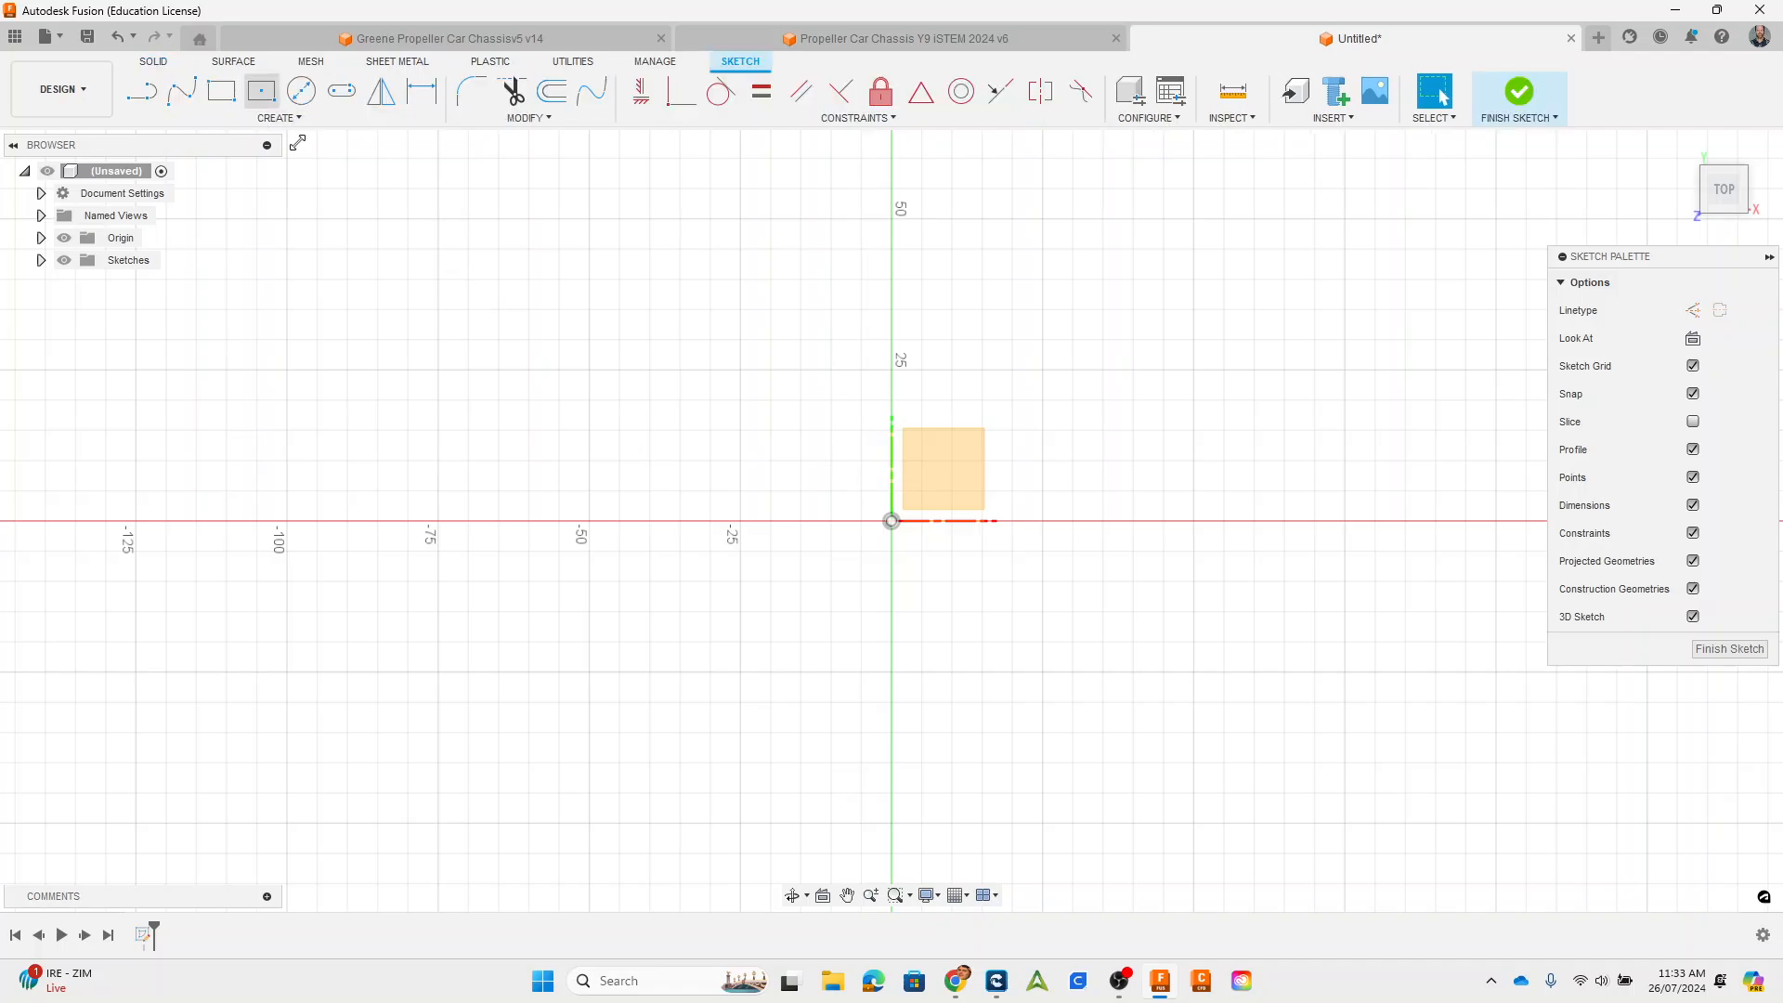
pyautogui.click(229, 96)
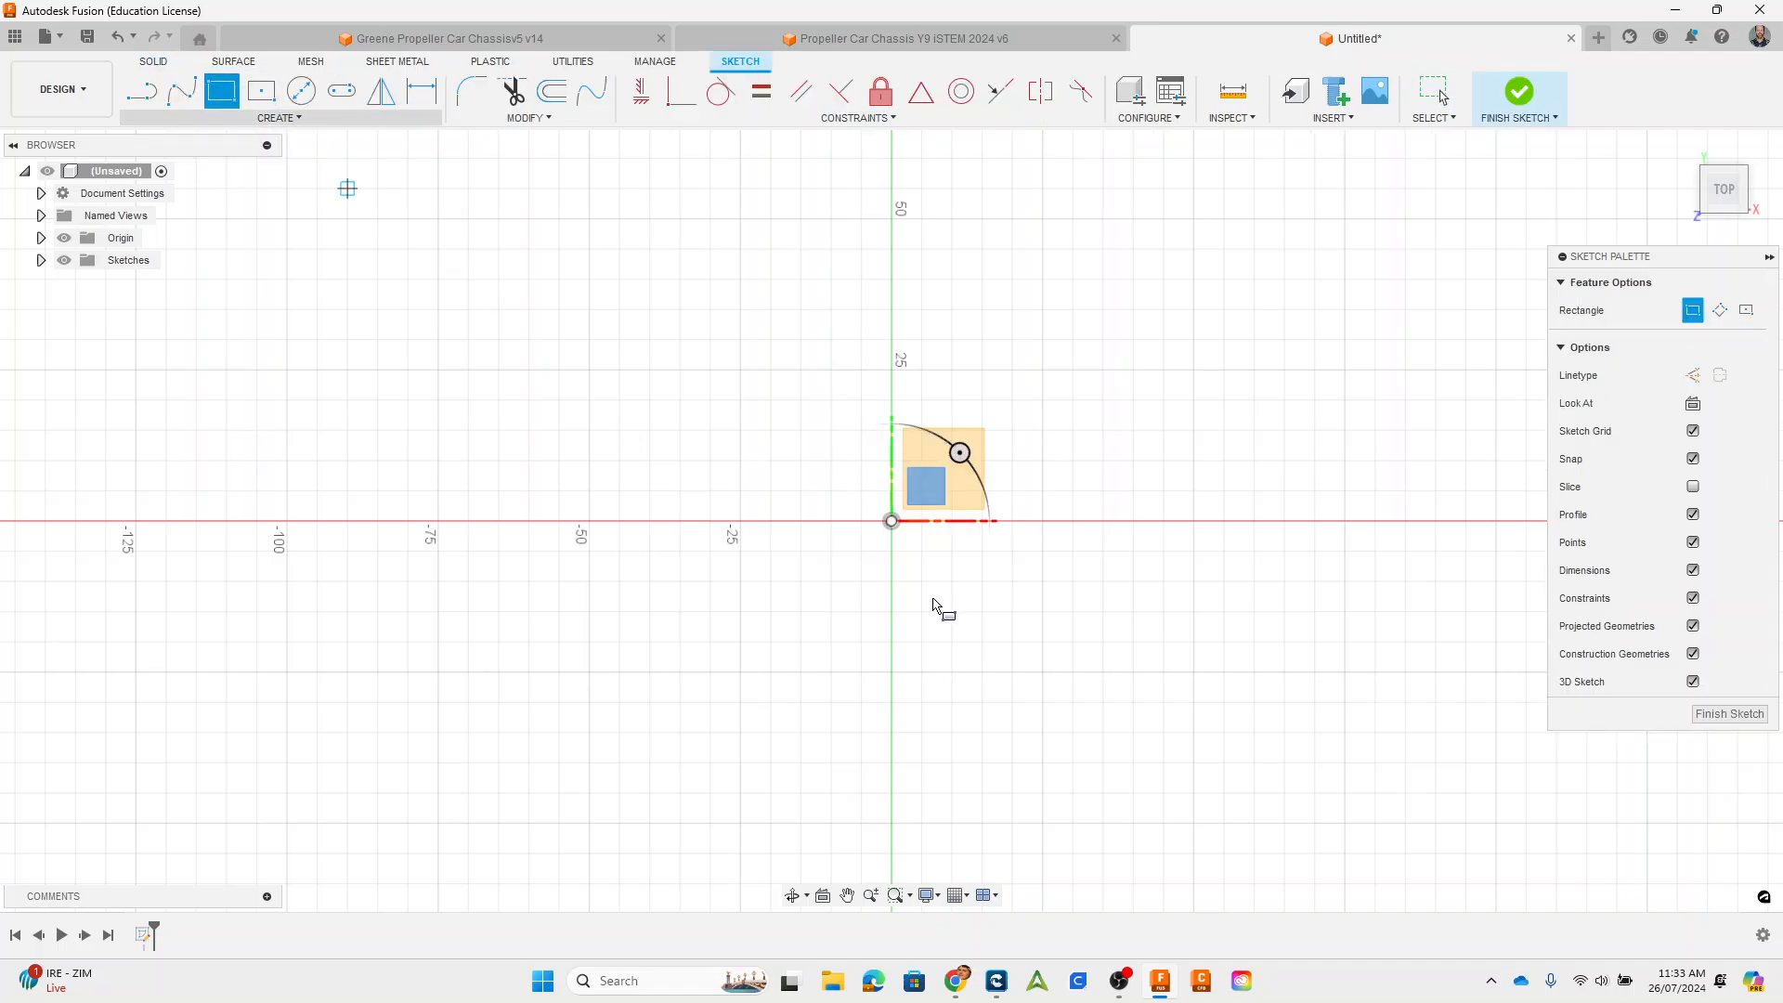
pyautogui.click(1694, 376)
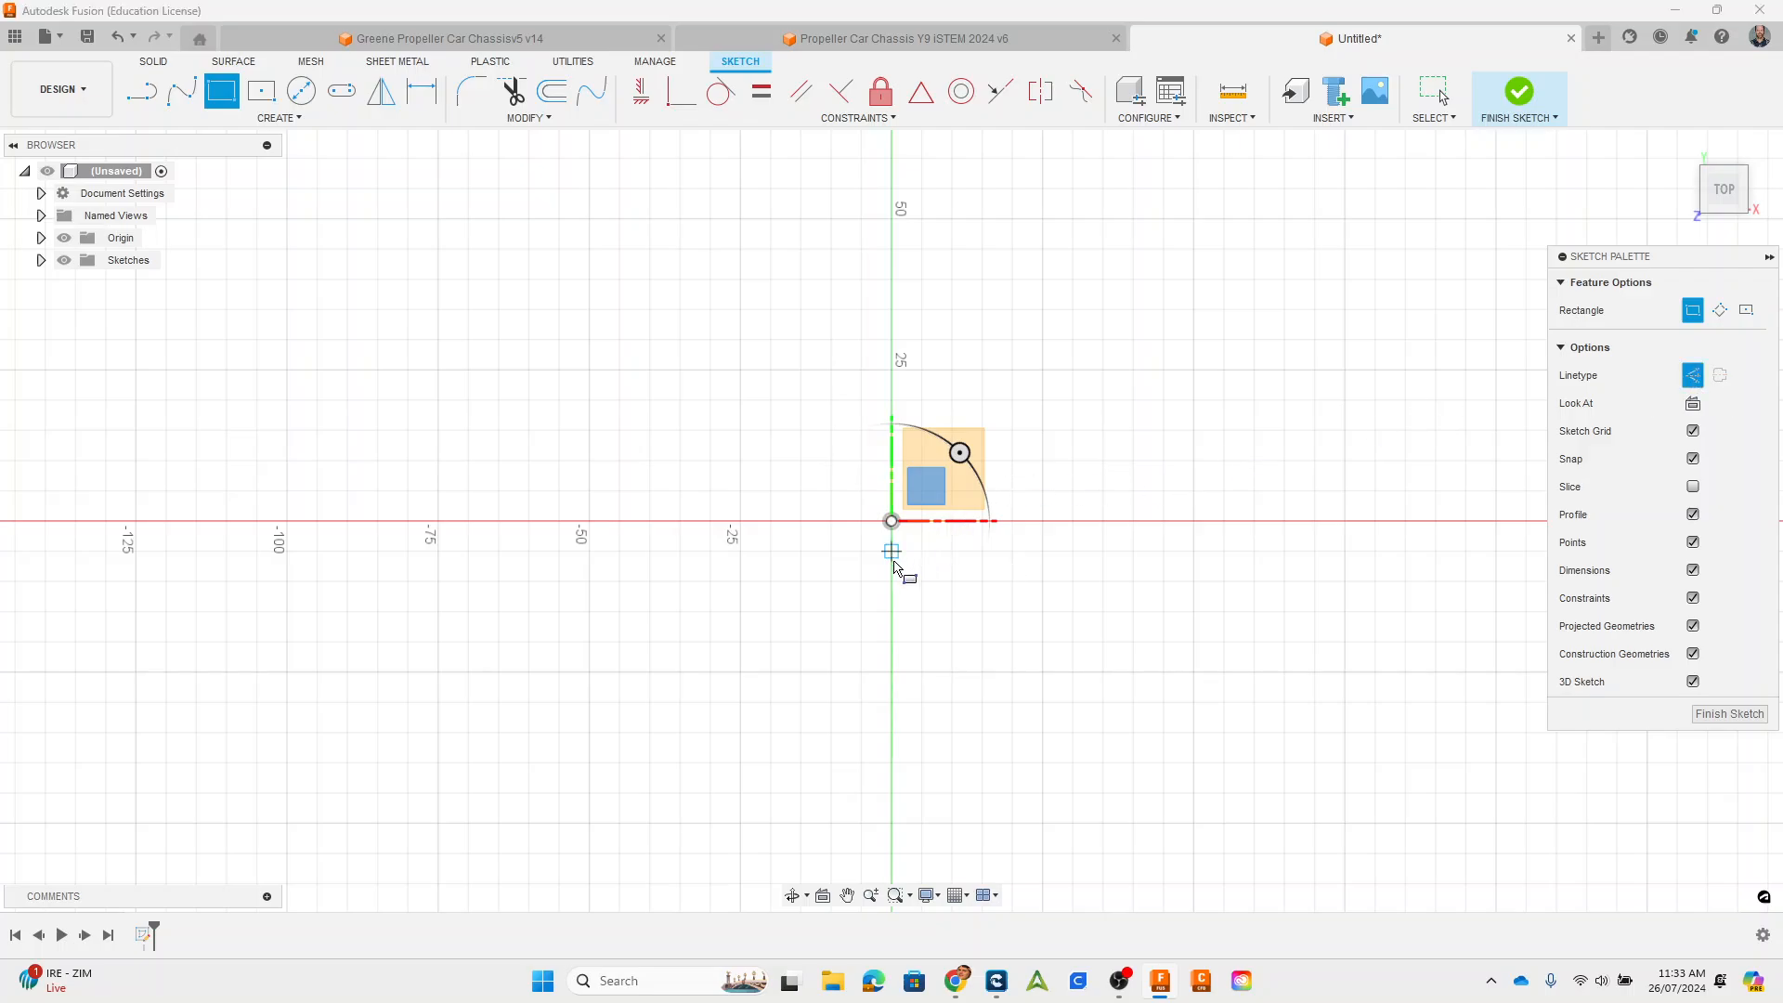
pyautogui.click(892, 581)
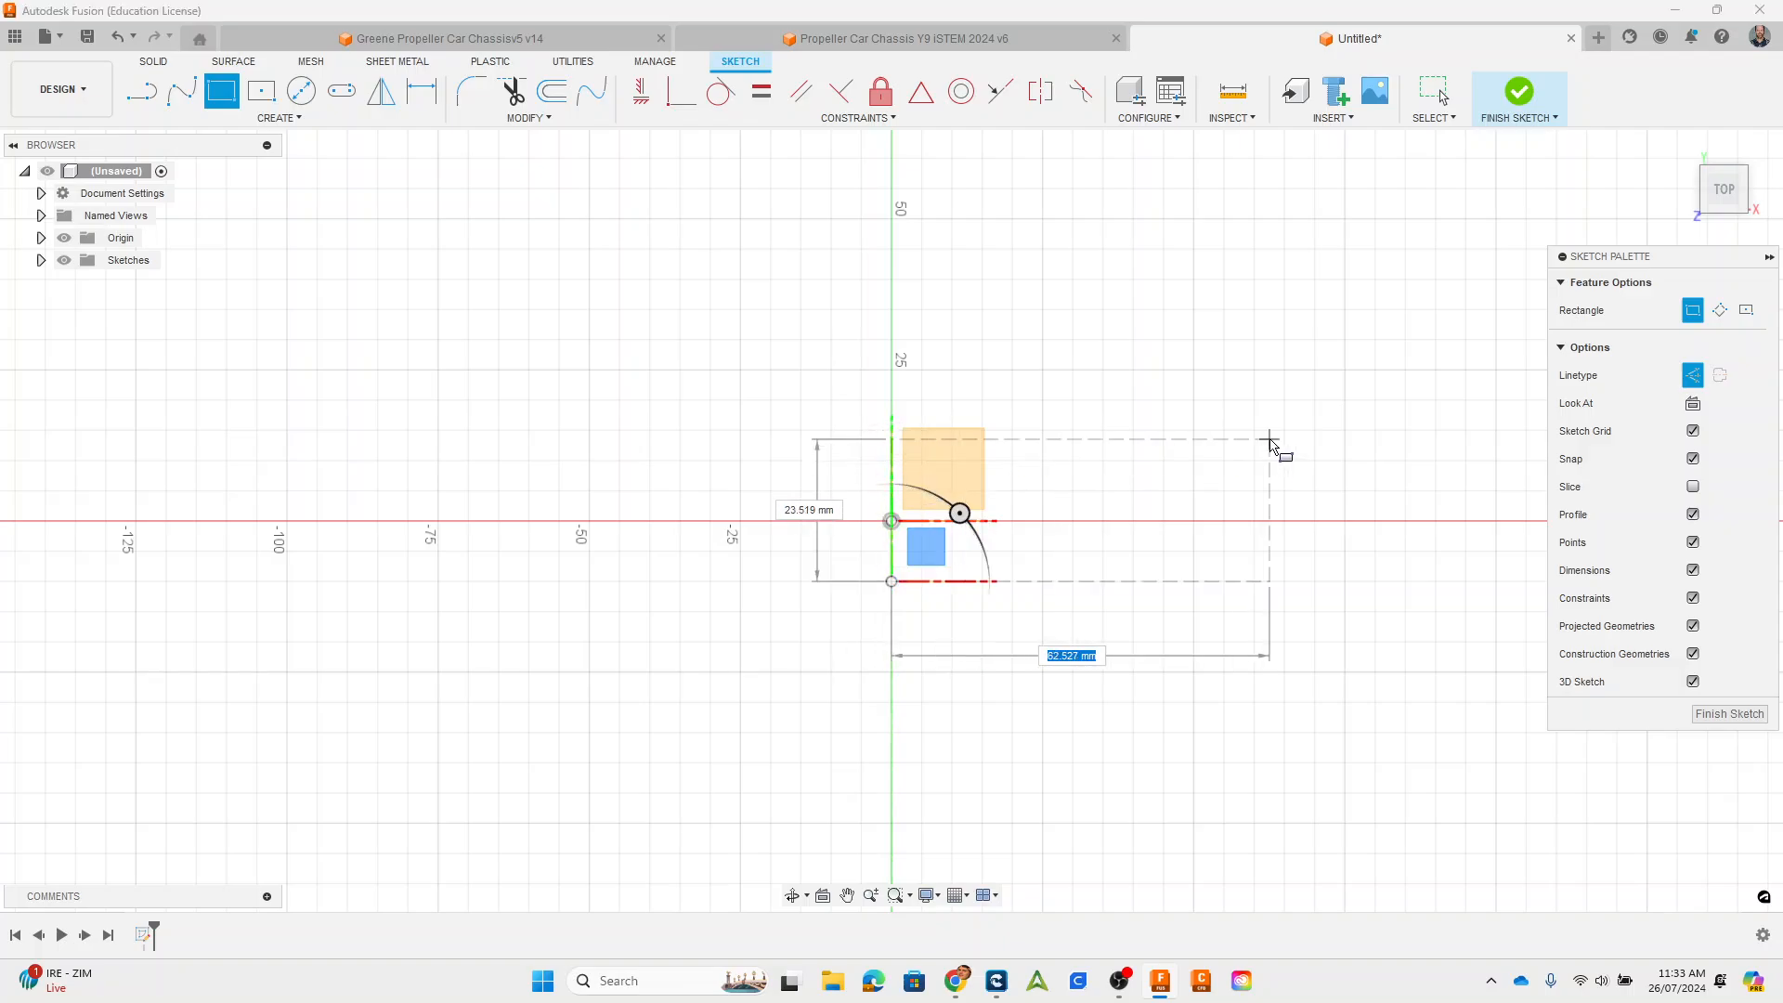
pyautogui.write('70')
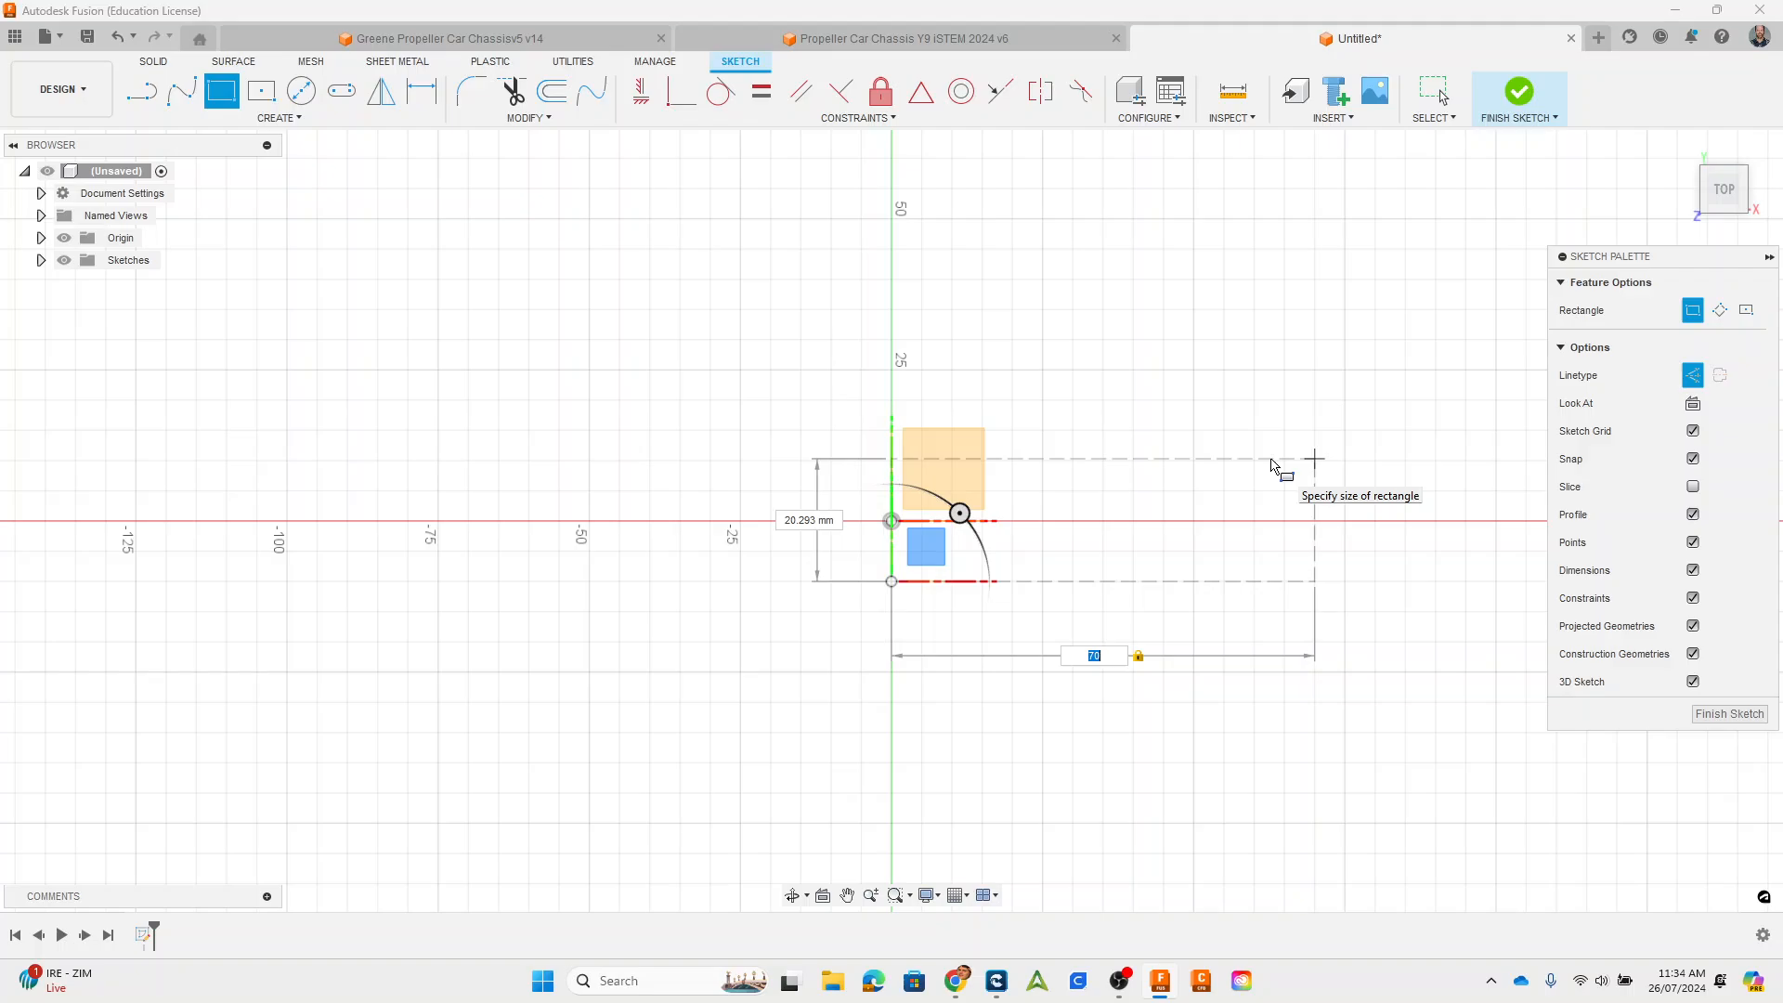
pyautogui.click(1278, 463)
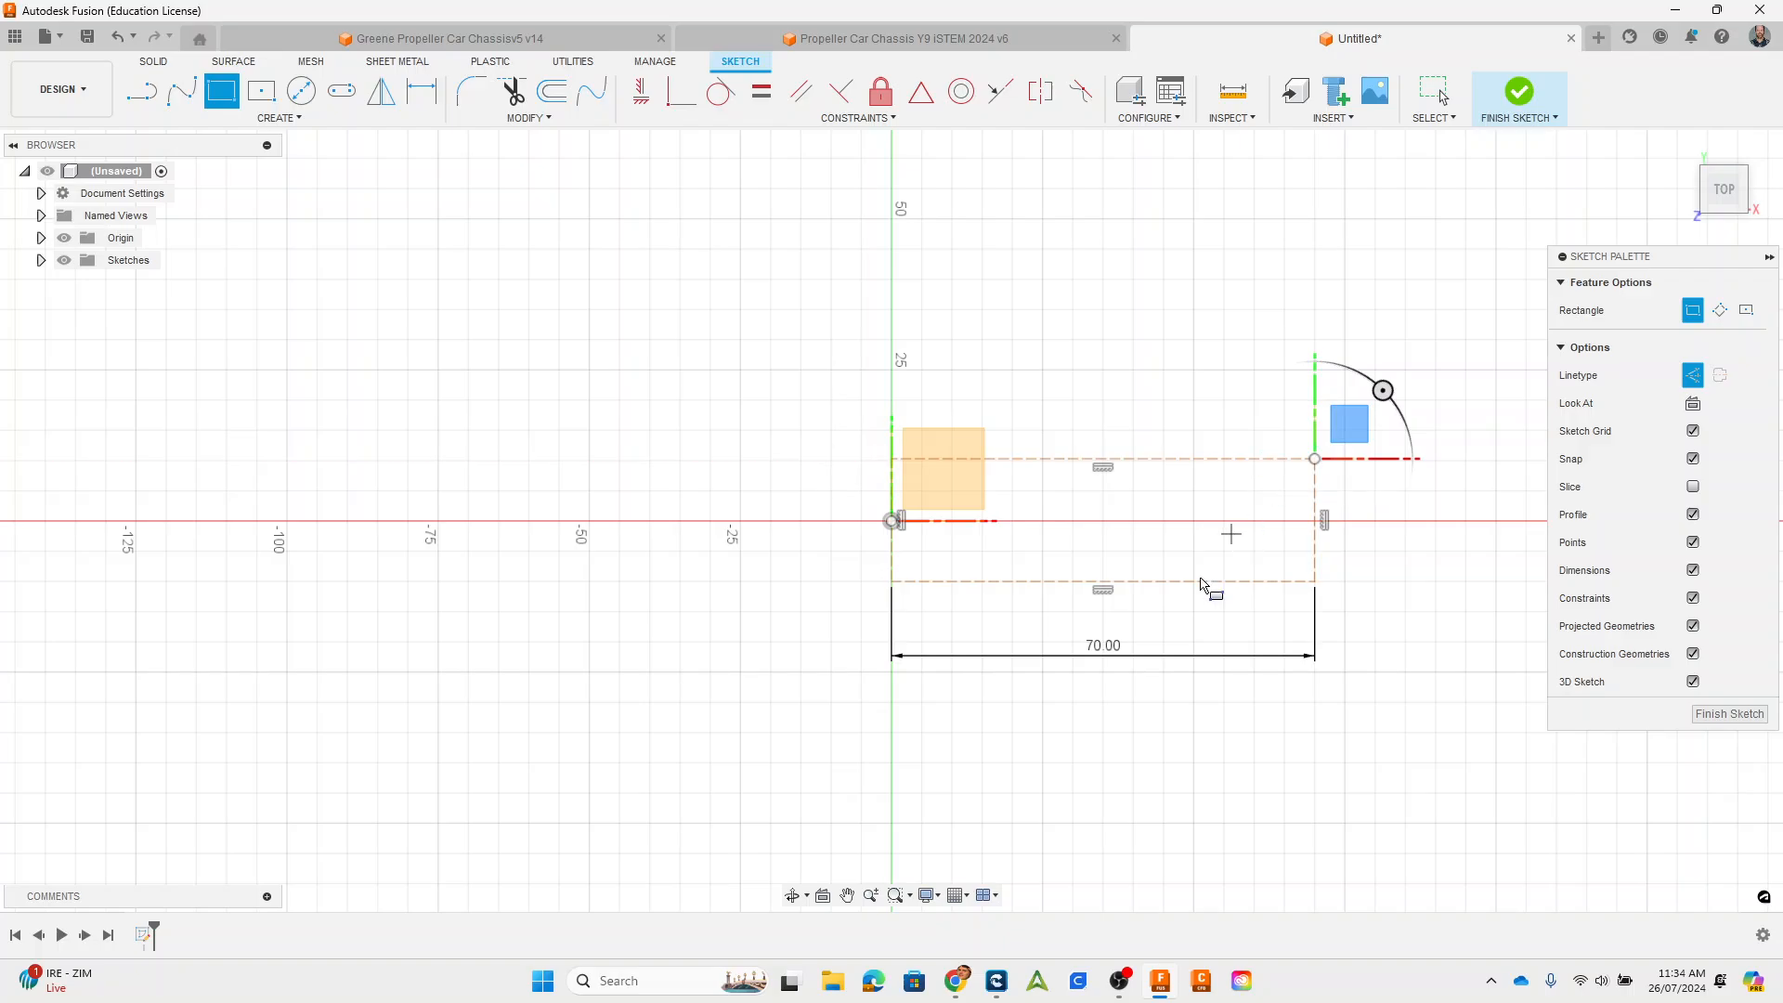
# Step: Dimension the height of the construction rectangle to 20 mm
pyautogui.press('d')
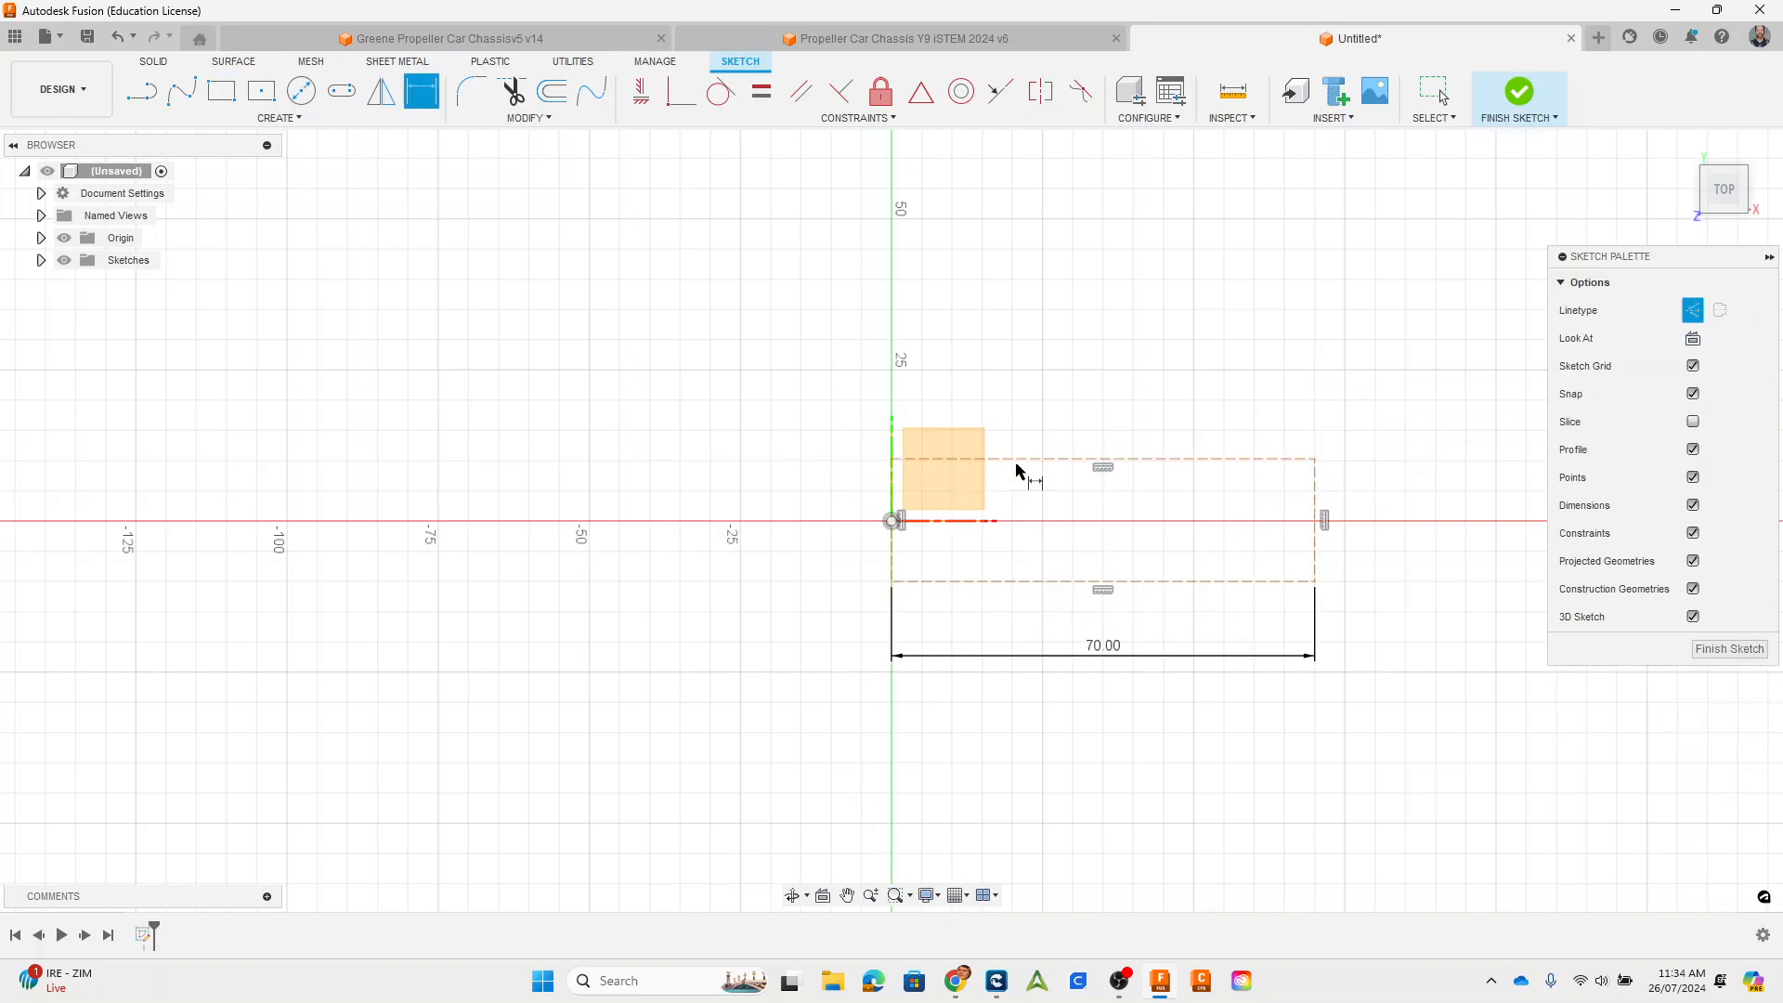
pyautogui.click(1019, 460)
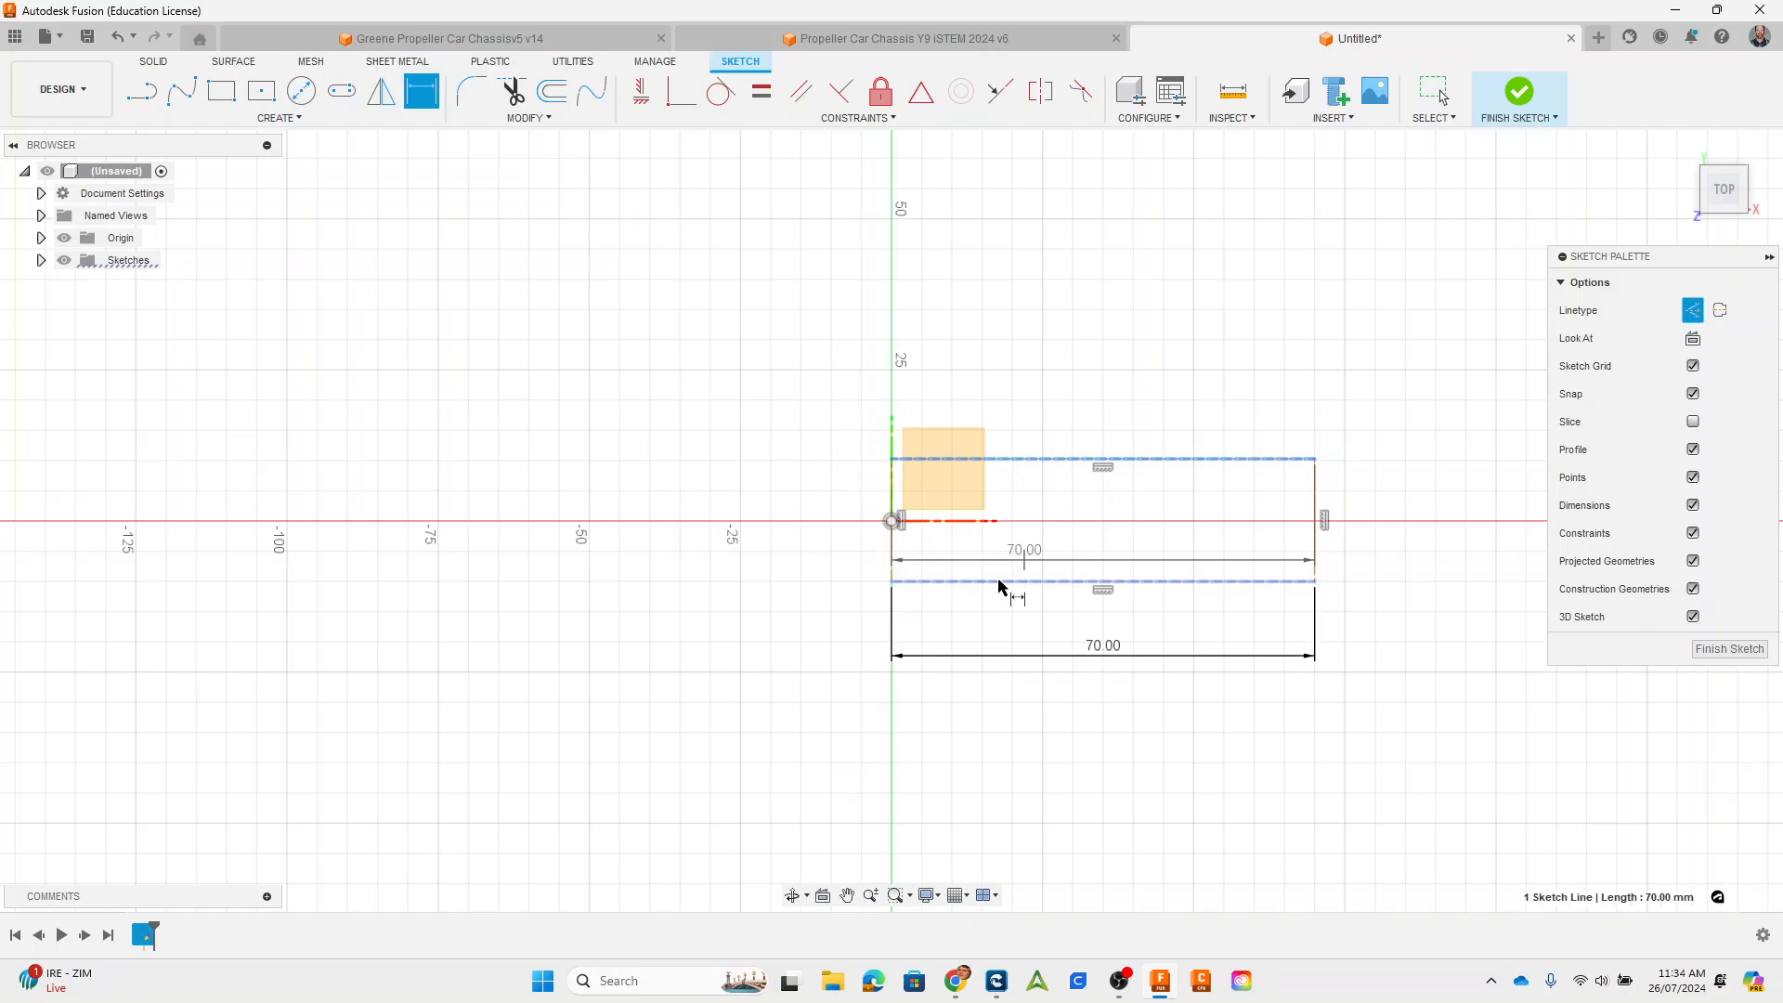
pyautogui.click(1009, 582)
pyautogui.click(1391, 516)
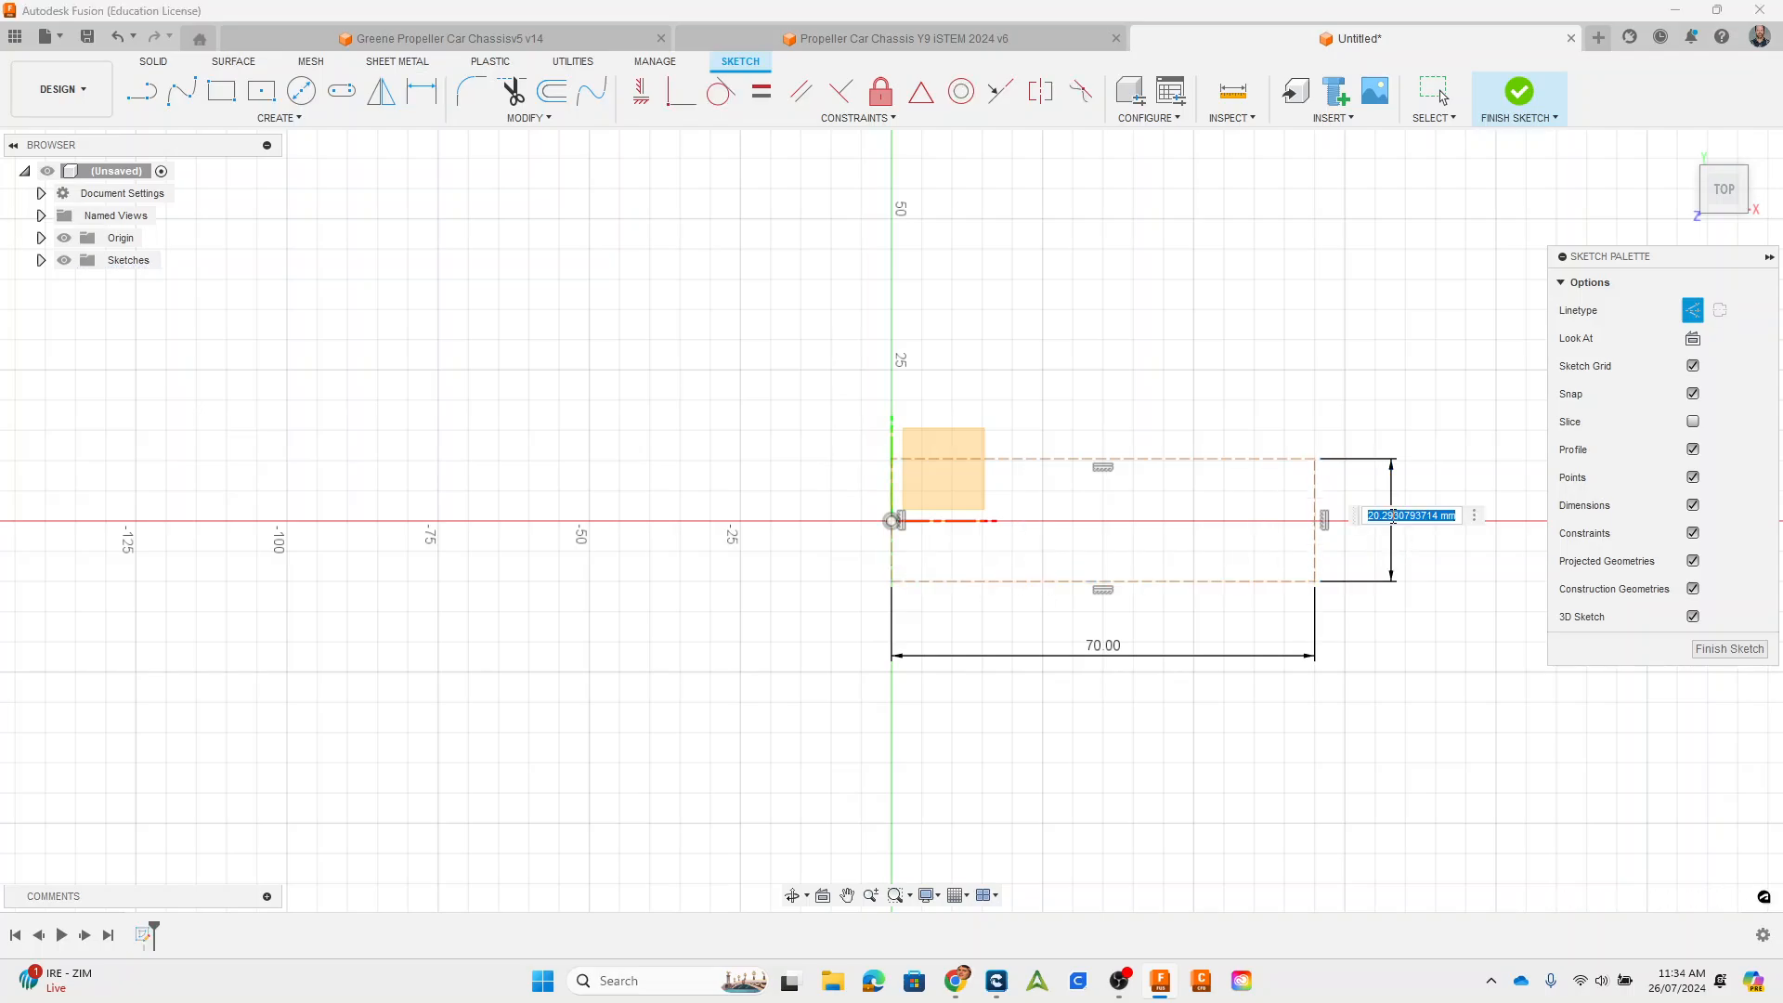
pyautogui.write('20')
pyautogui.press('Return')
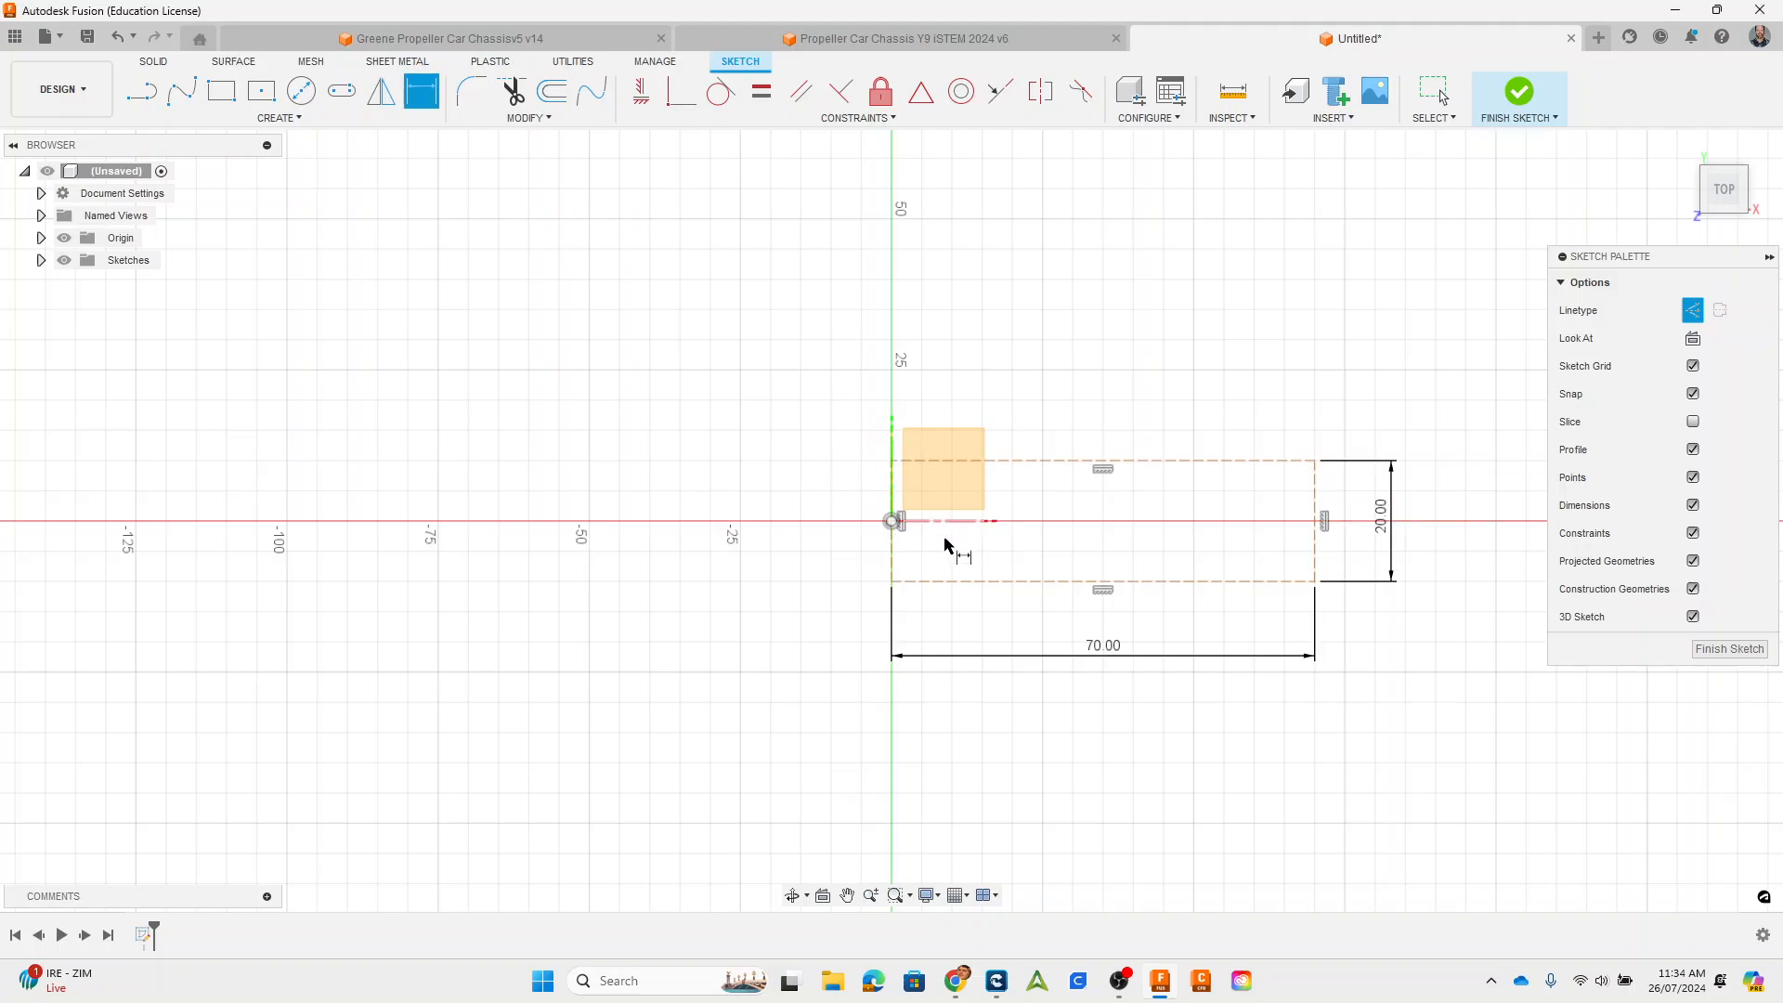
# Step: Dimension the rectangle's lower edge 10 mm from the X axis and finish the sketch
pyautogui.click(951, 582)
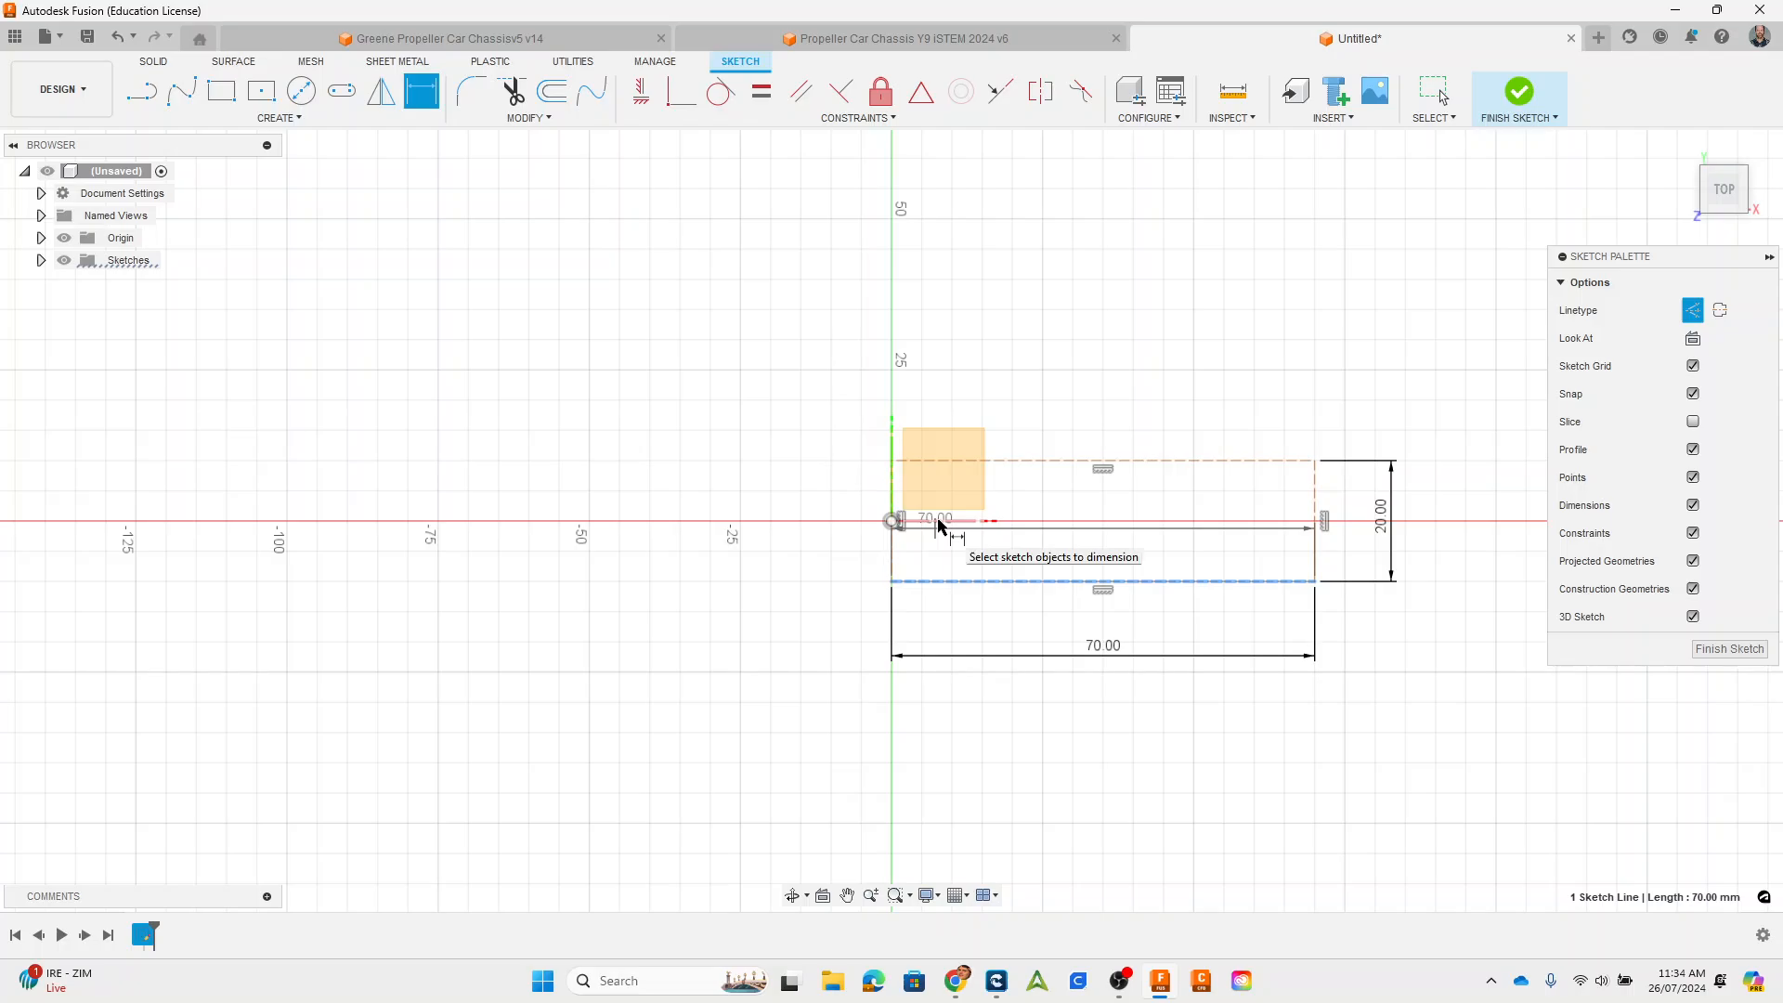
pyautogui.click(938, 522)
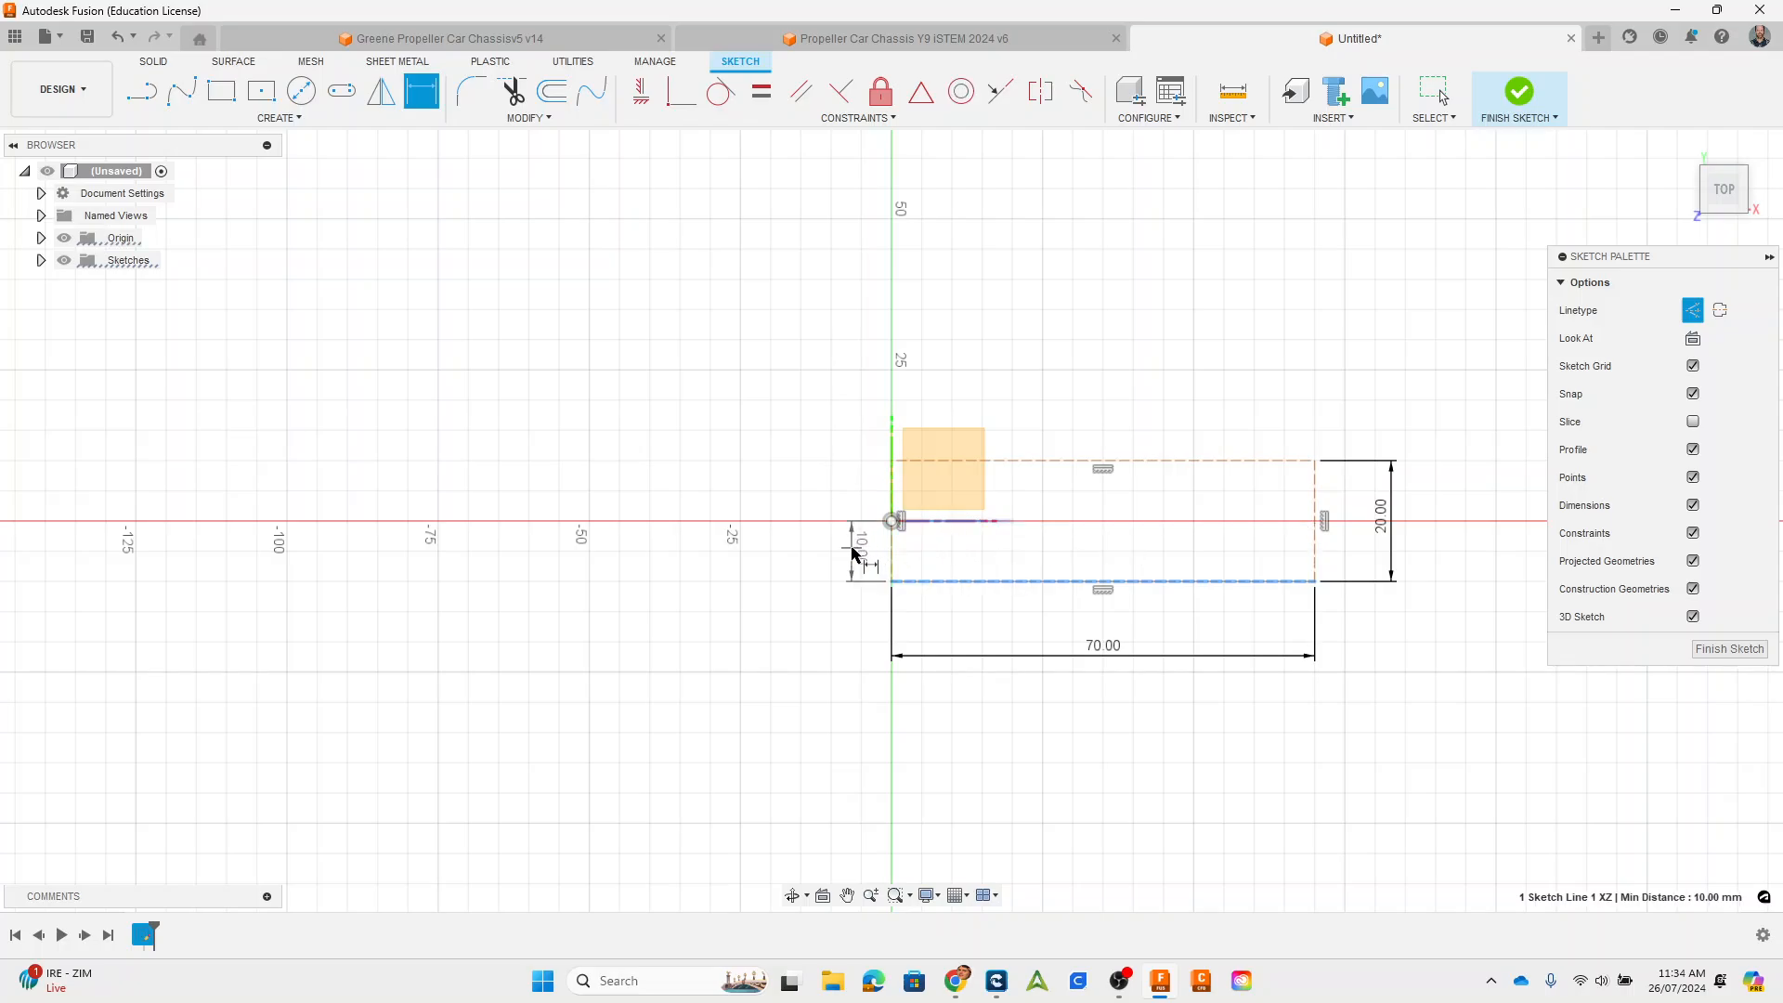
pyautogui.click(854, 552)
pyautogui.press('Return')
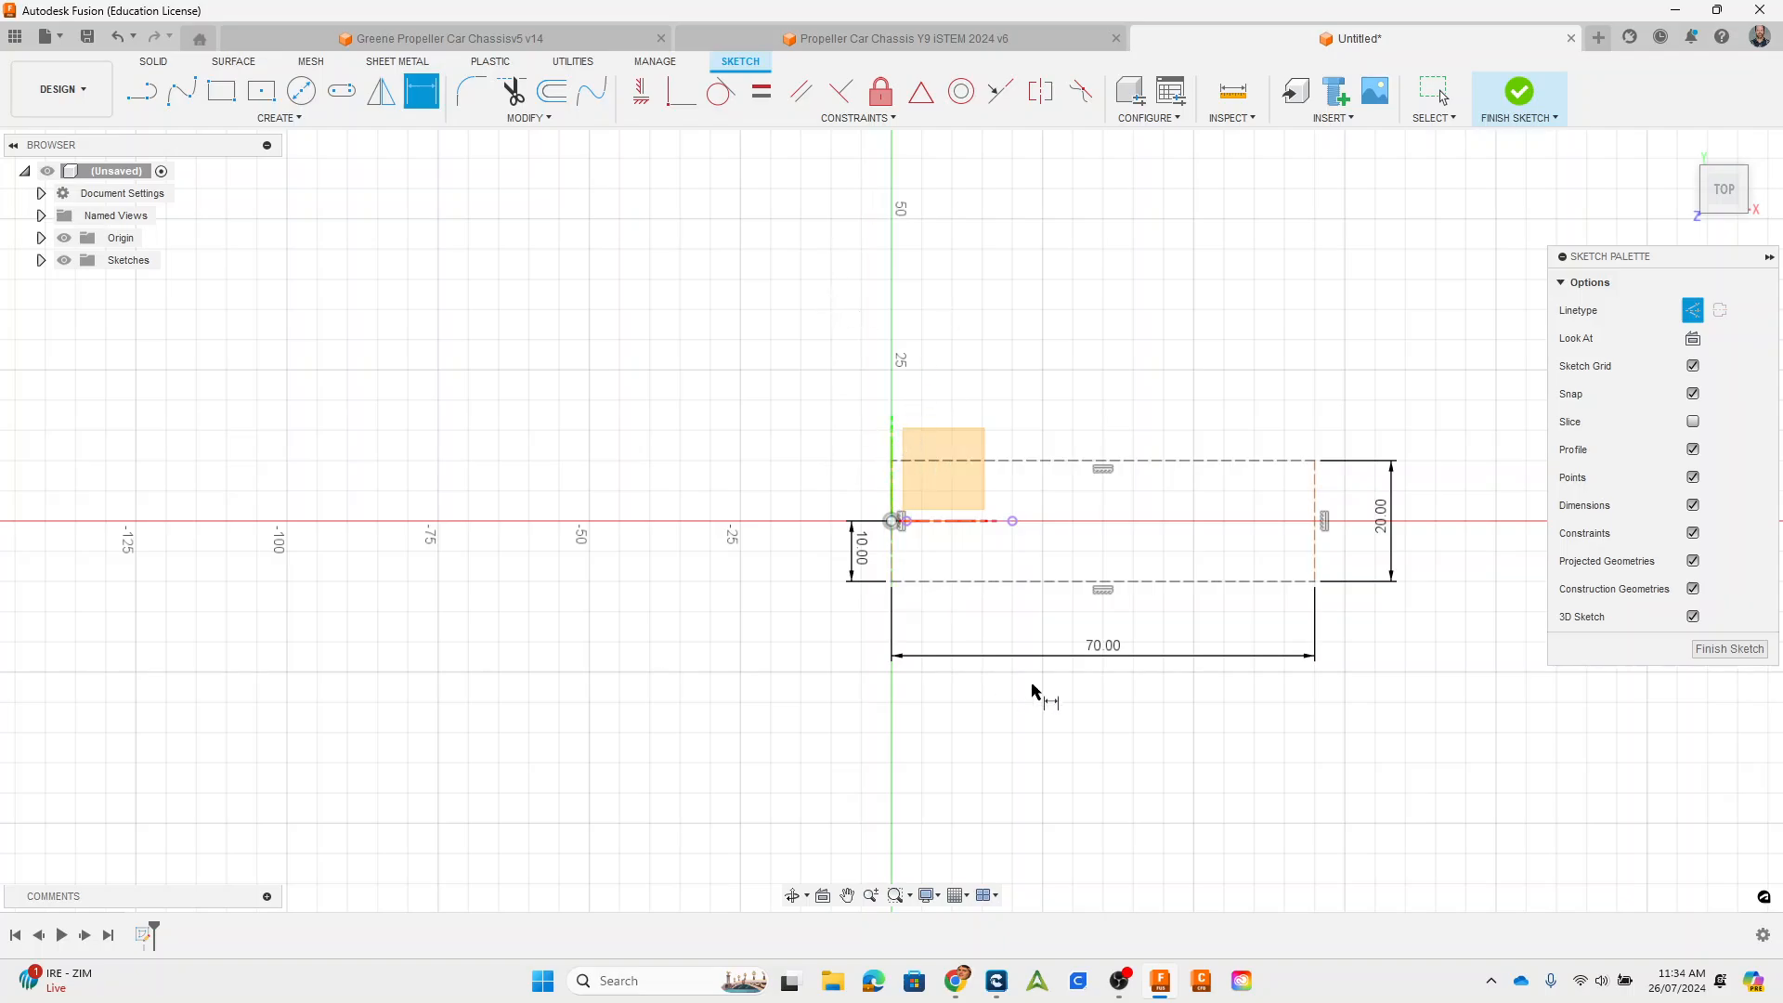
pyautogui.click(1519, 93)
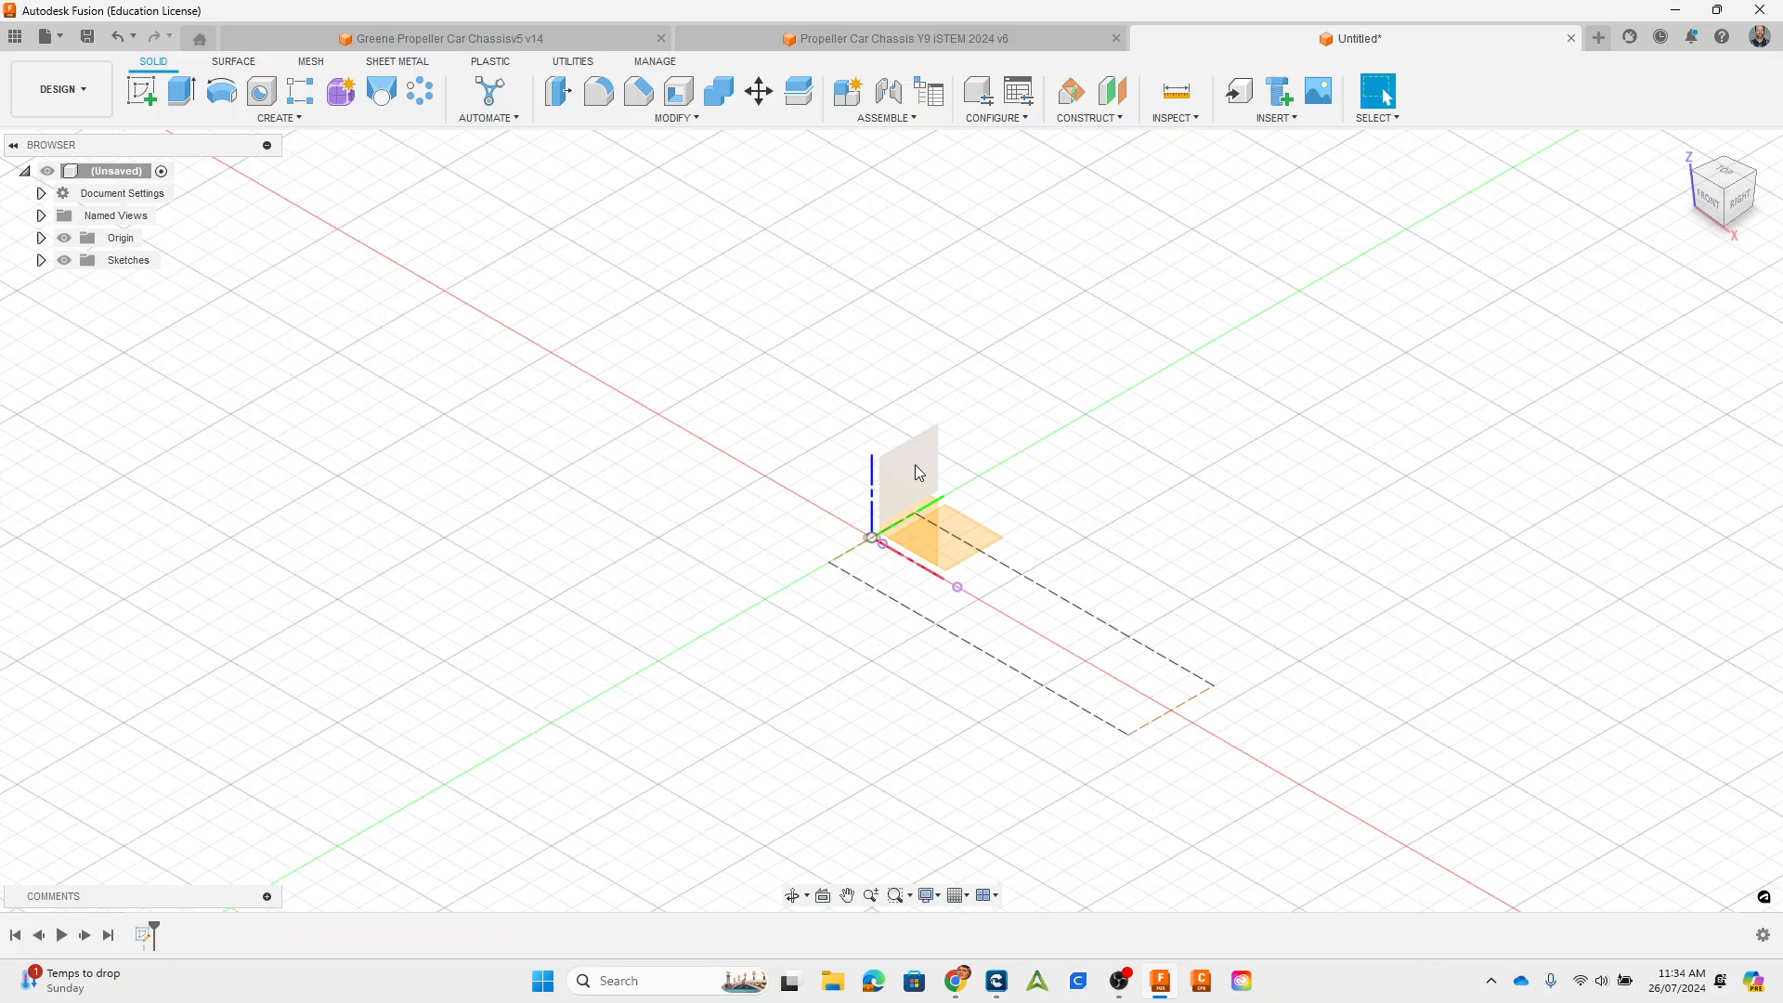
# Step: Switch to the surface modelling tools and start a new sketch on the YZ plane
pyautogui.click(240, 63)
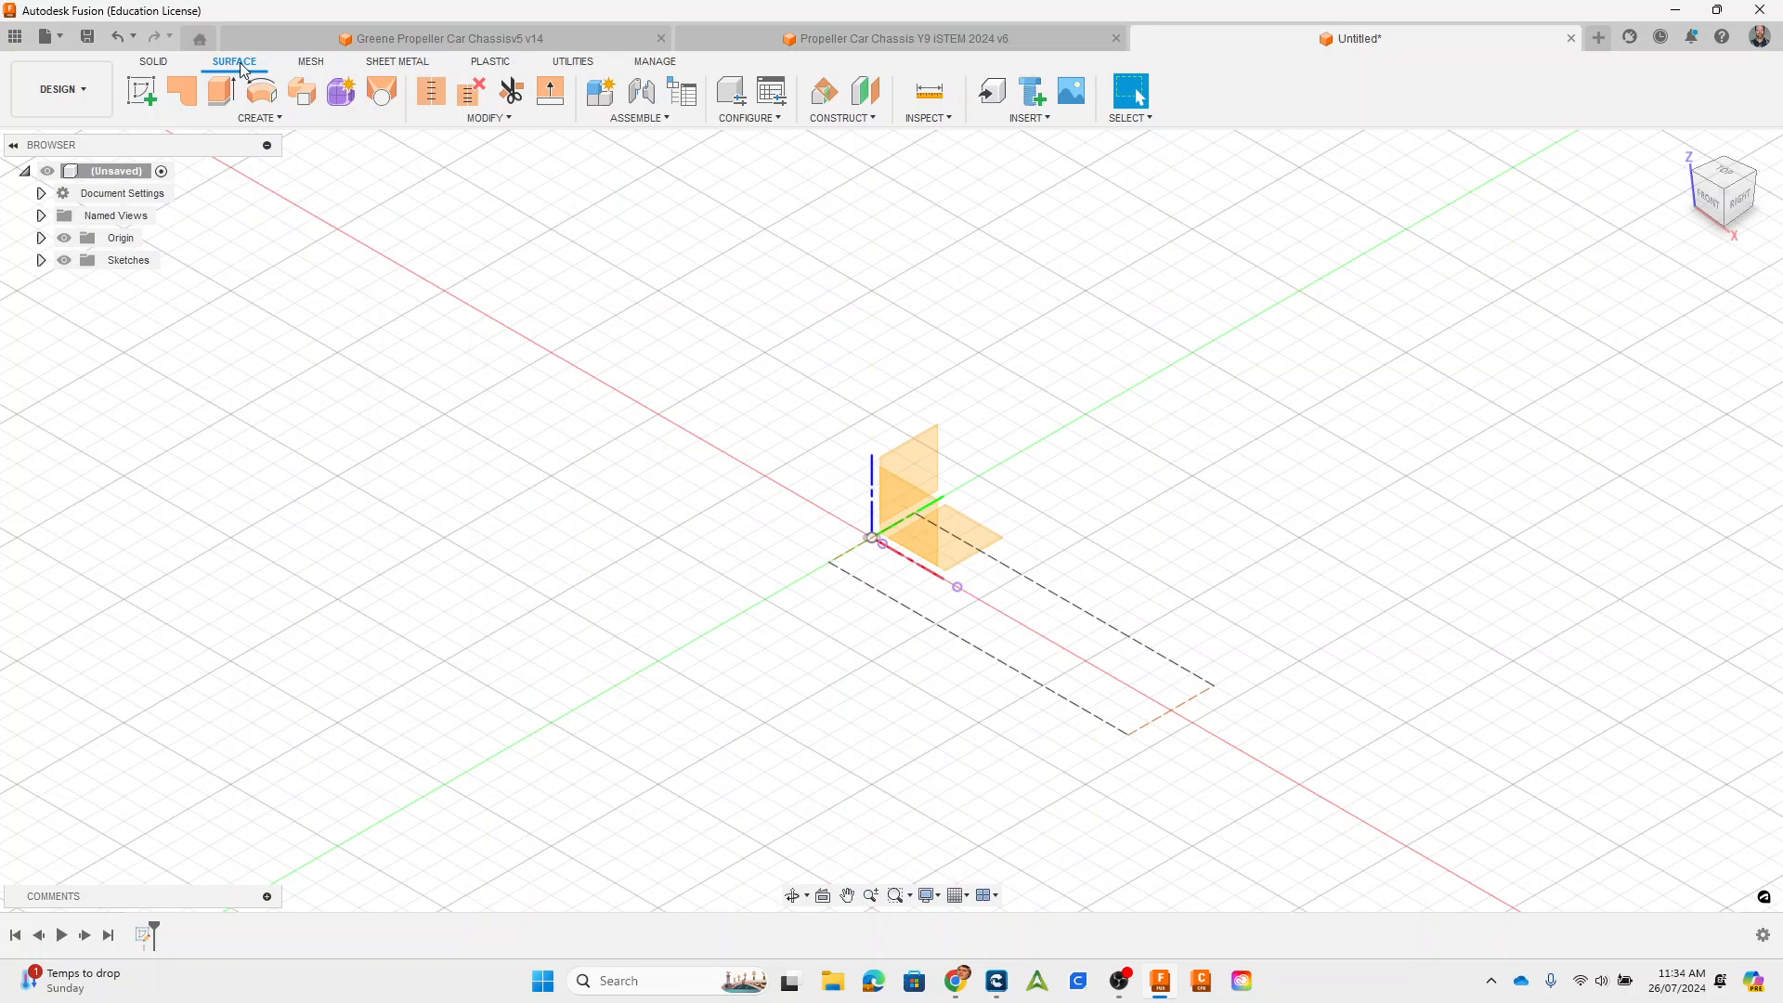
pyautogui.click(151, 62)
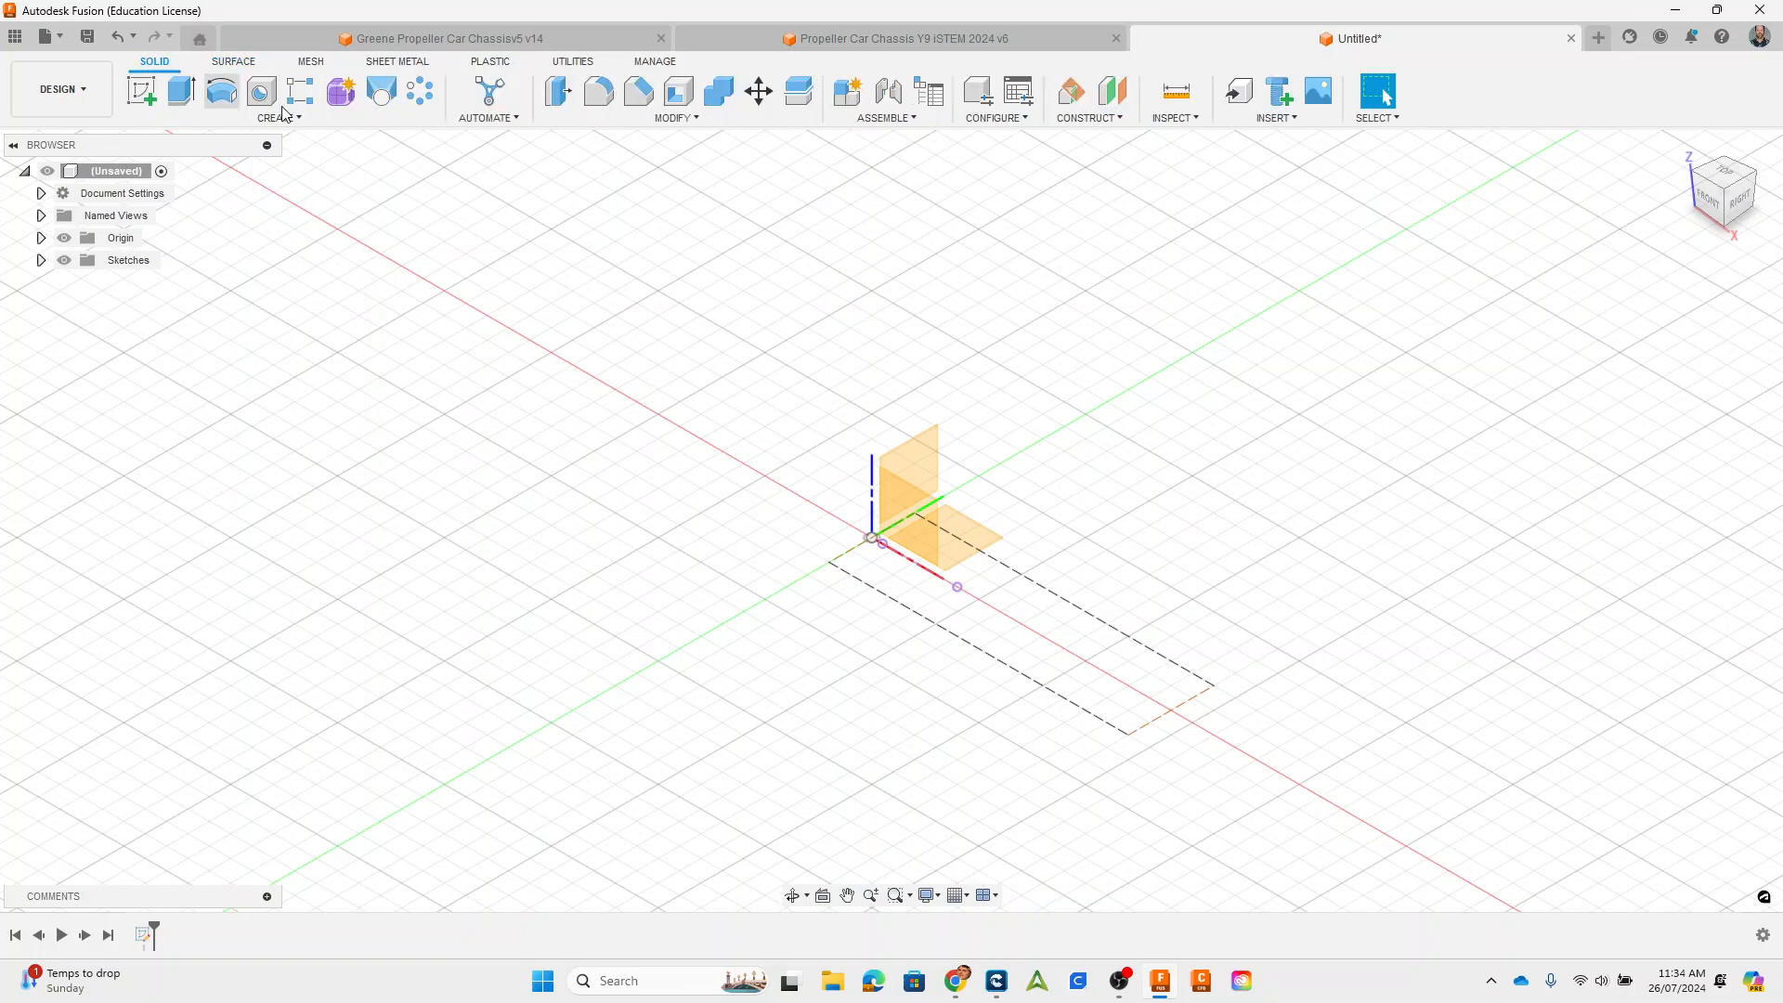
pyautogui.click(232, 62)
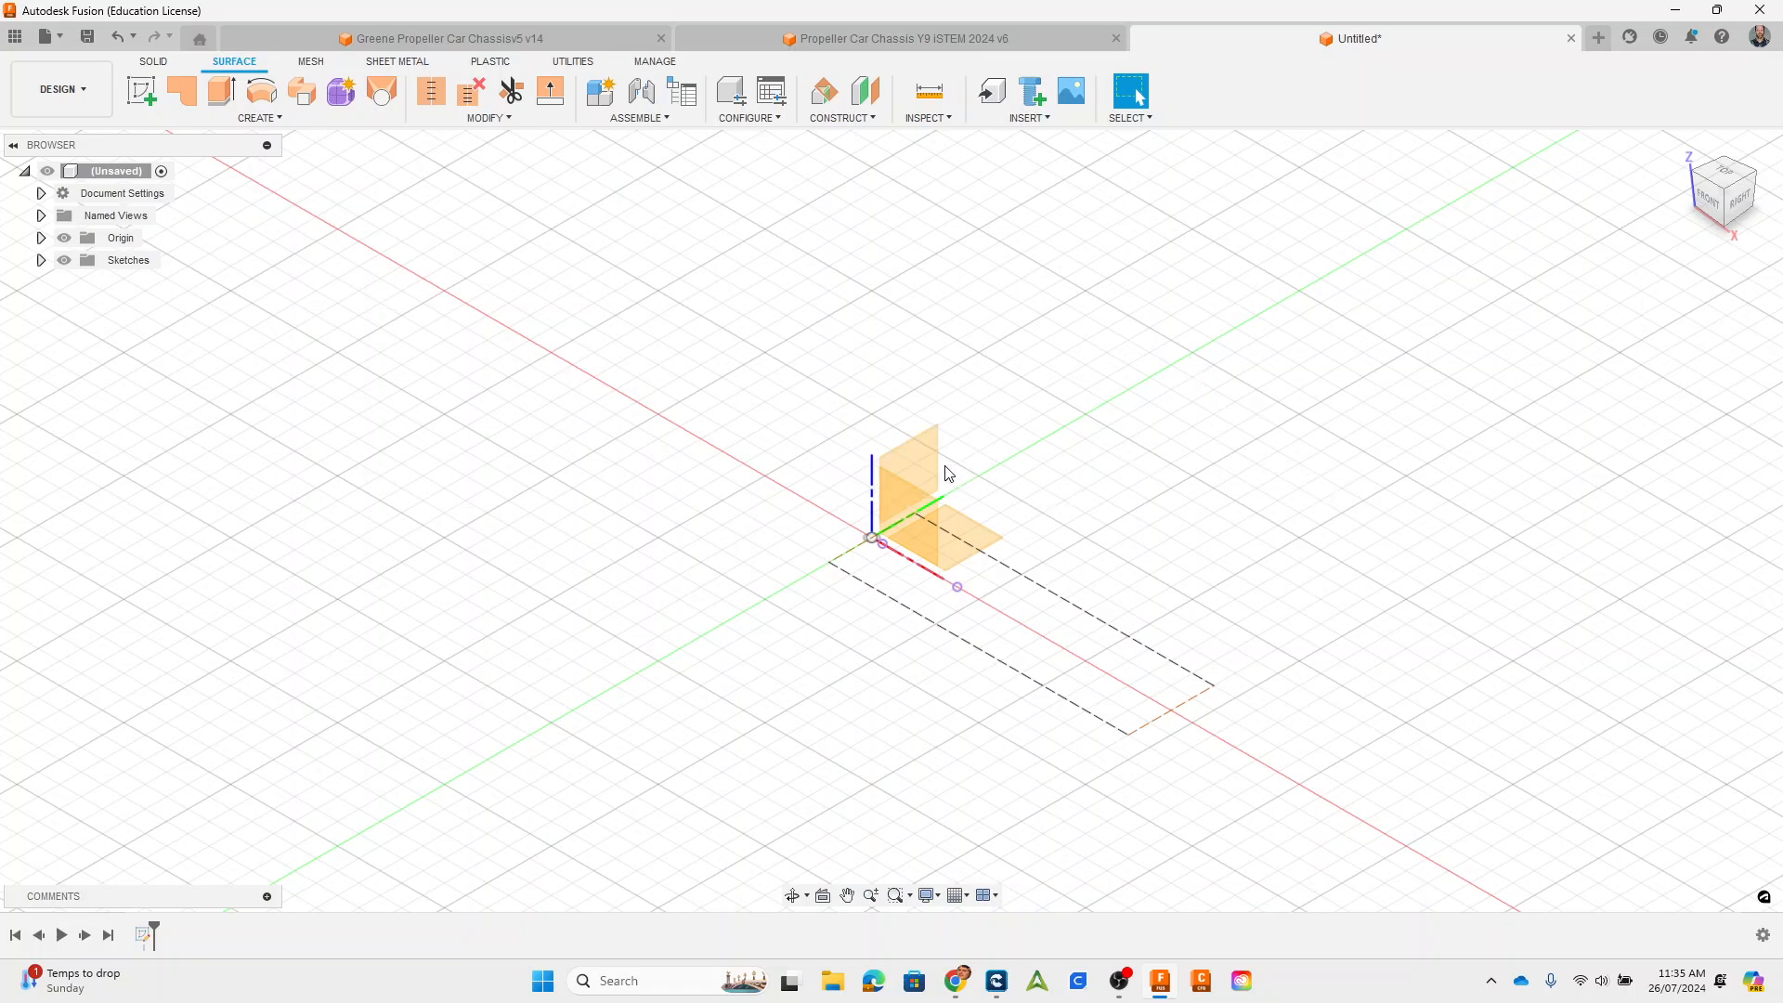
pyautogui.click(917, 468)
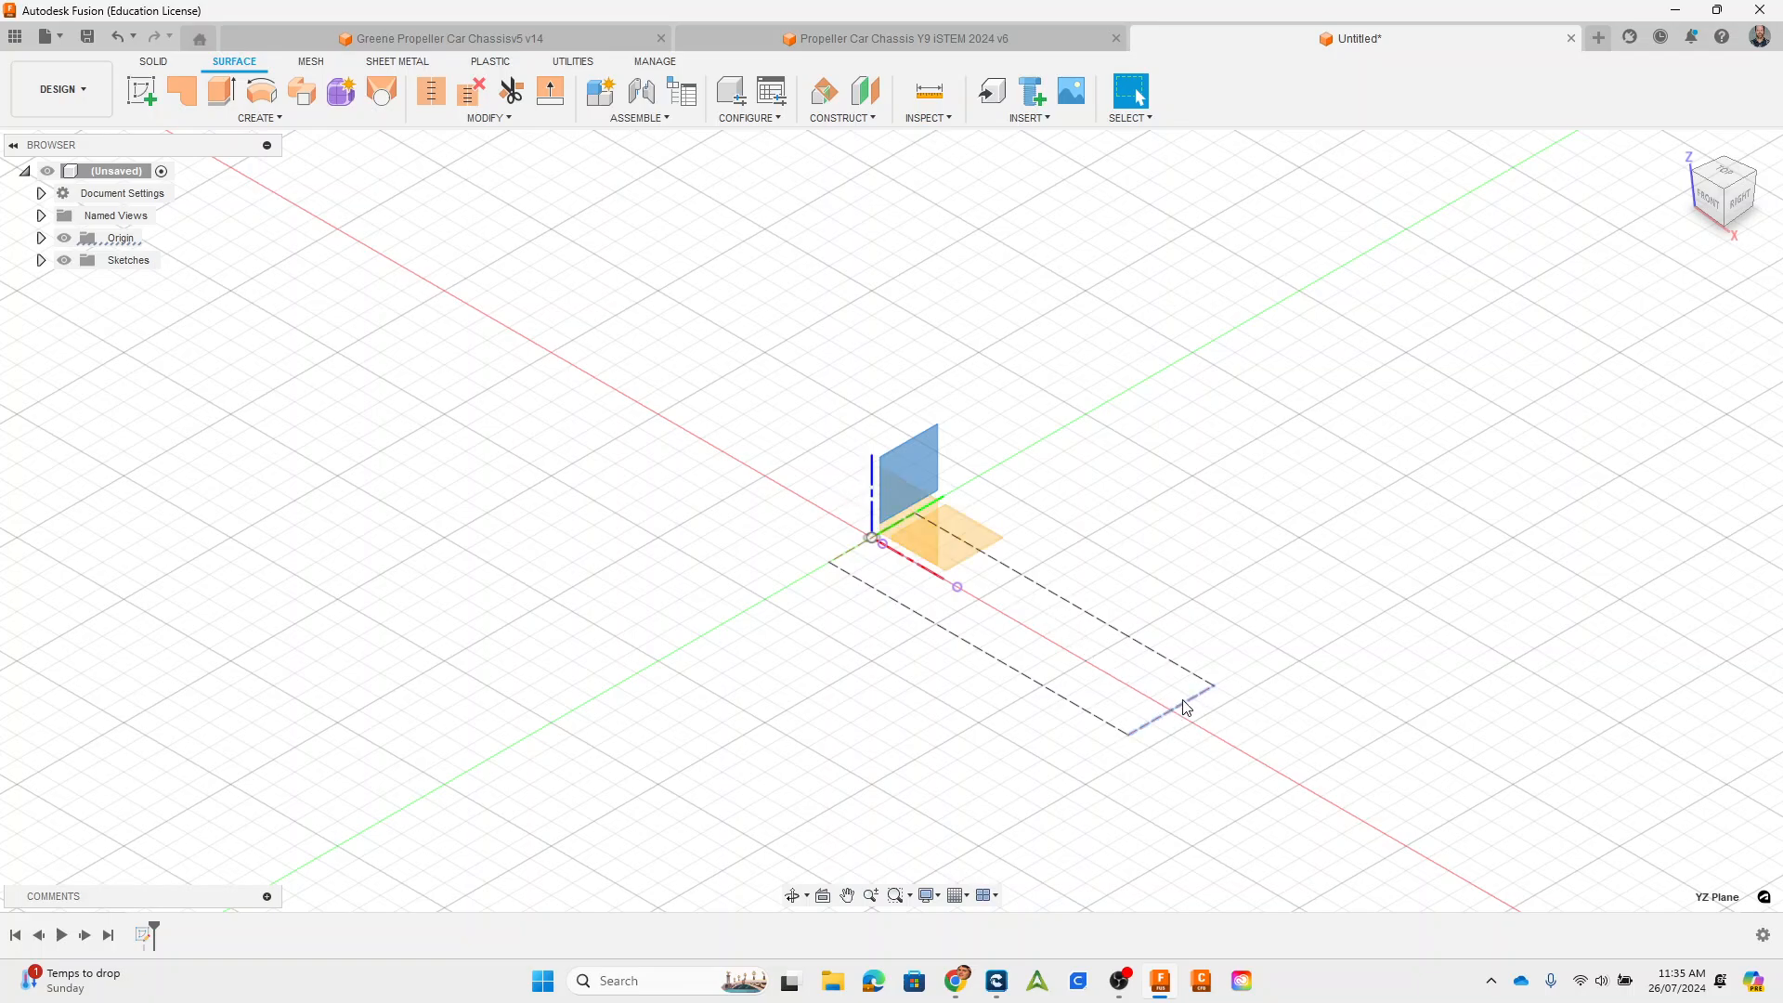
pyautogui.click(141, 90)
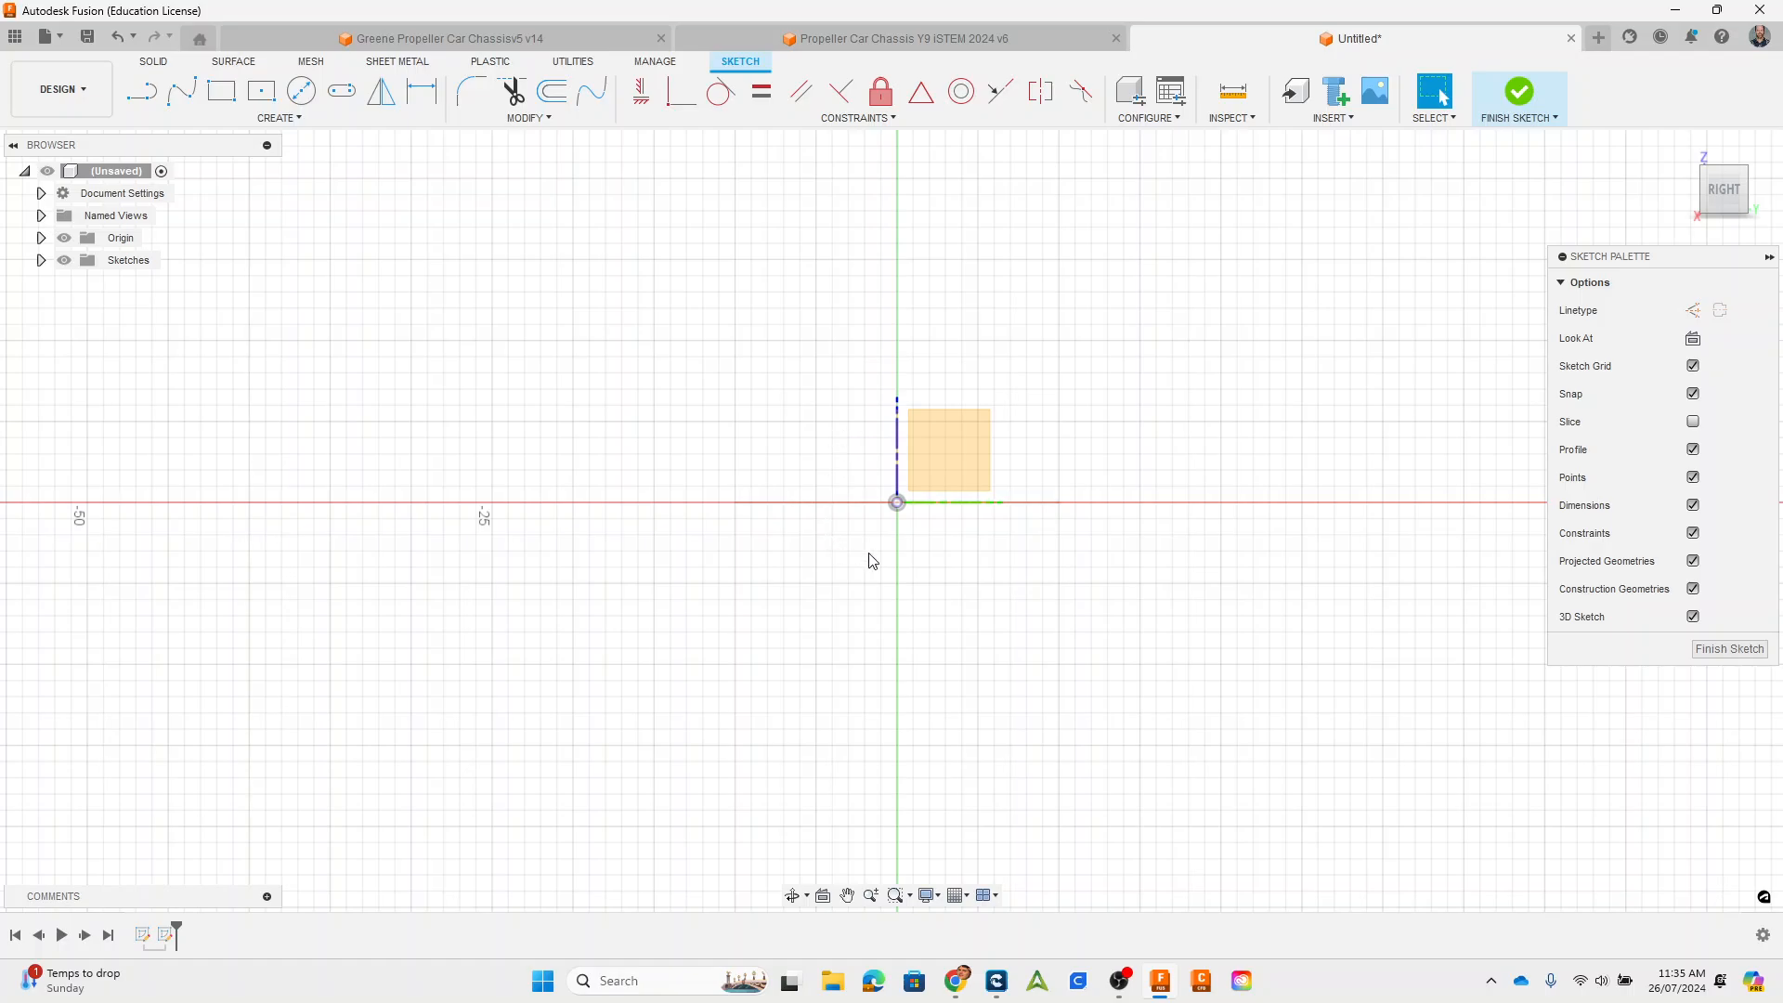
# Step: Draw a 20 by 20 mm construction center rectangle centred on the origin
pyautogui.click(262, 90)
pyautogui.click(1693, 375)
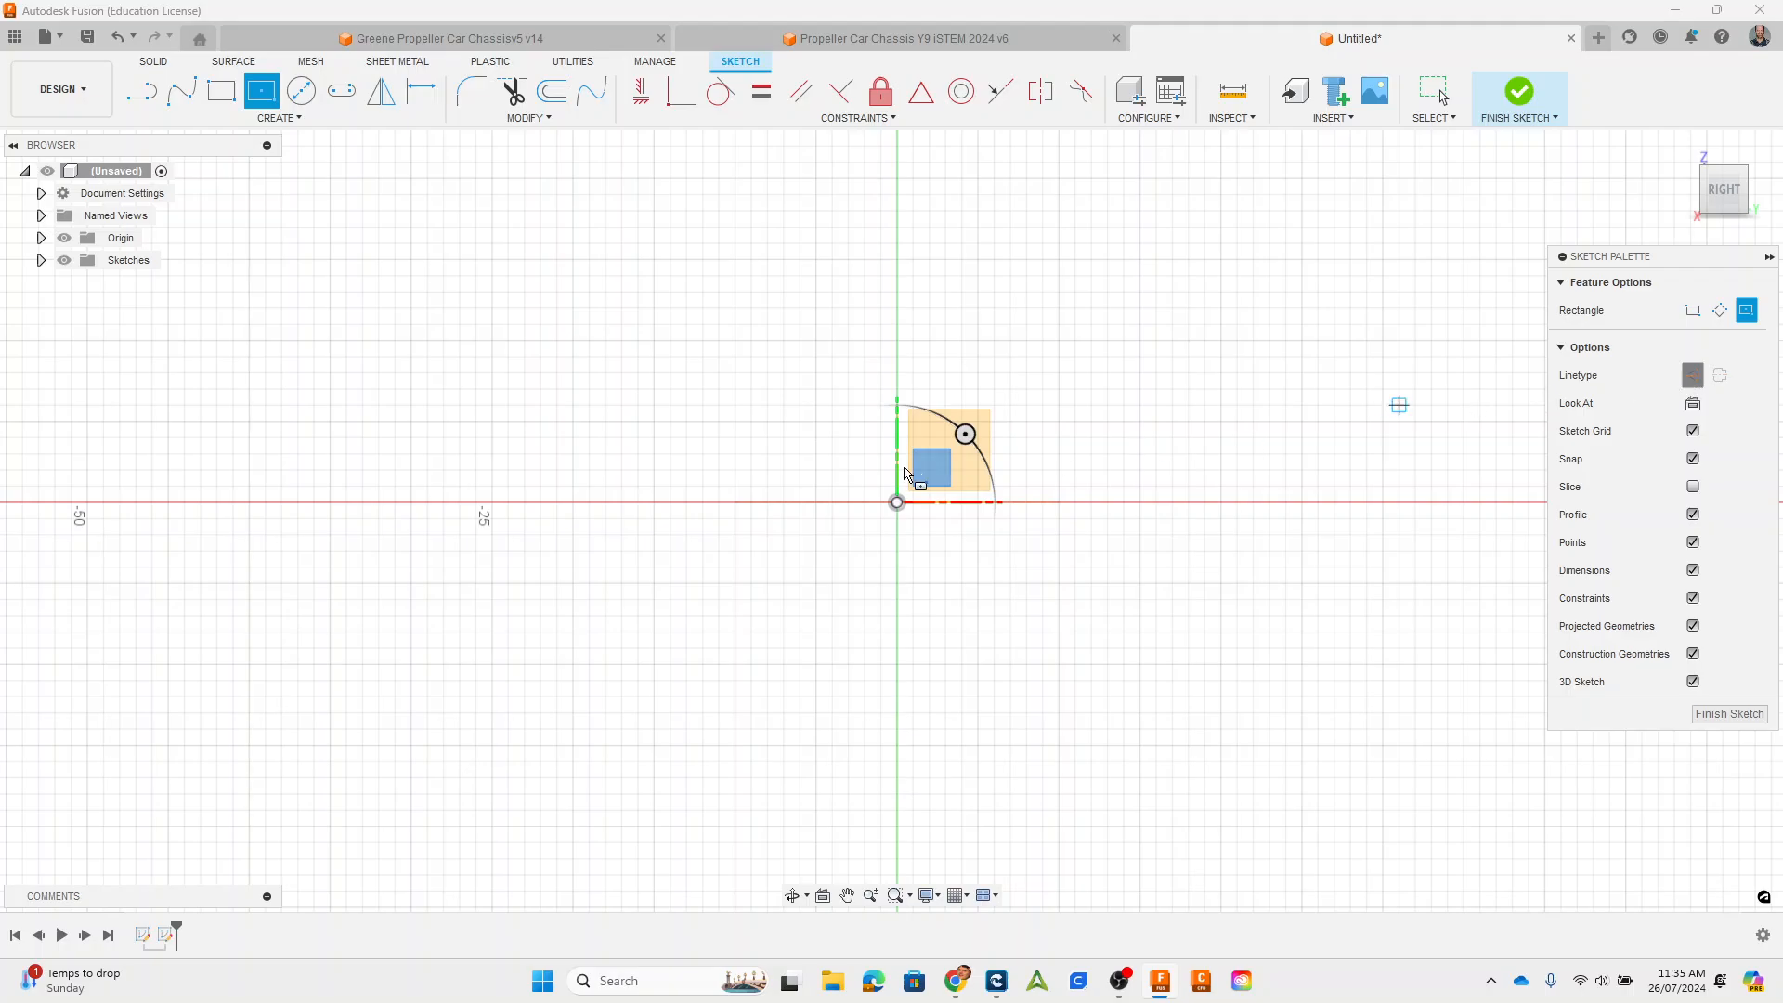
pyautogui.click(896, 503)
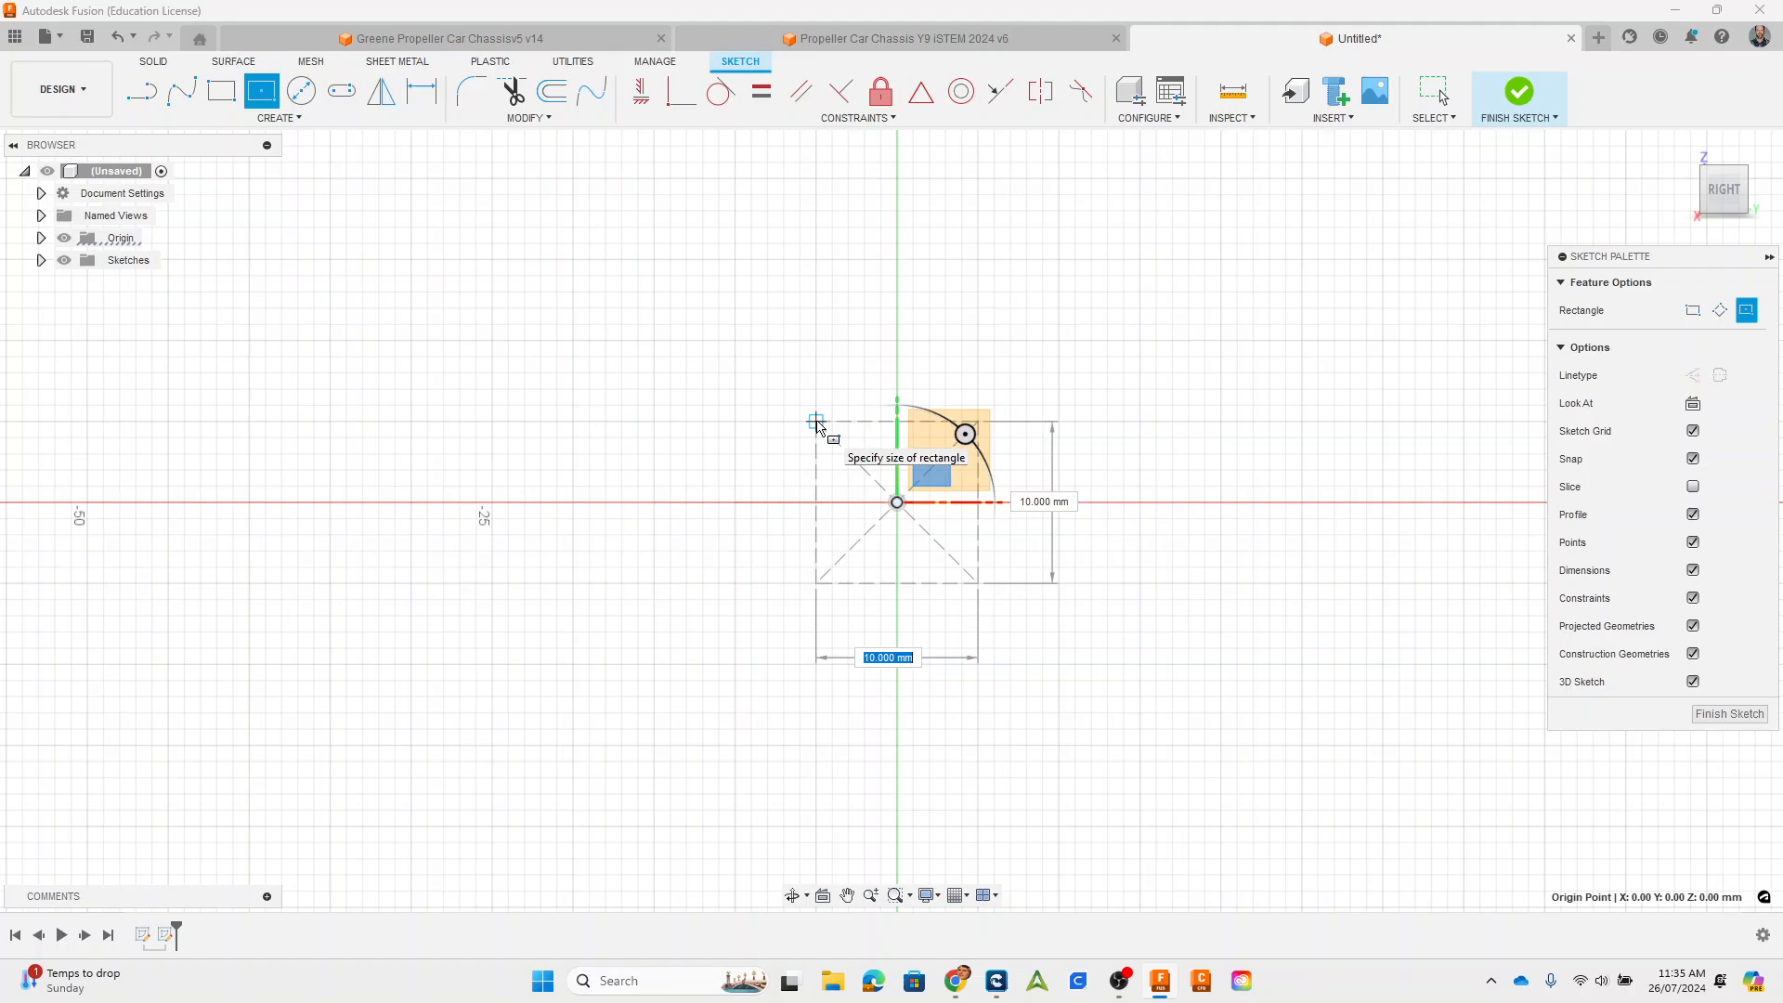
pyautogui.write('20')
pyautogui.press('Tab')
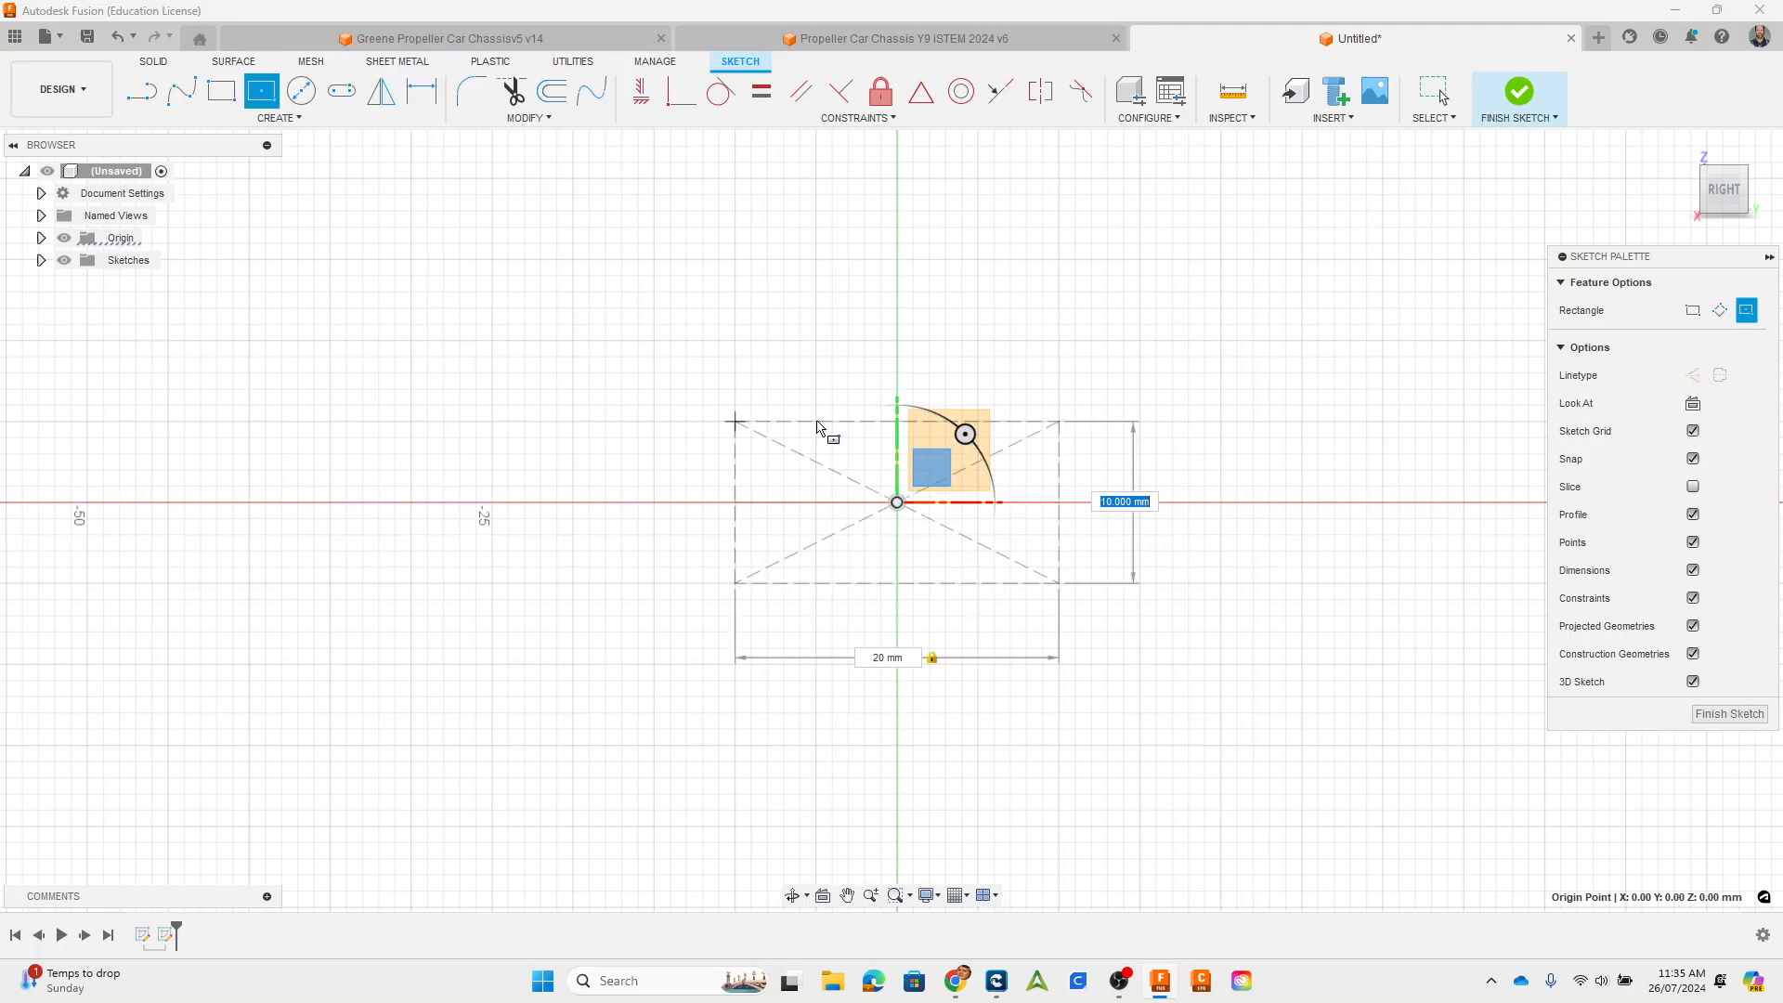
pyautogui.write('20')
pyautogui.press('Tab')
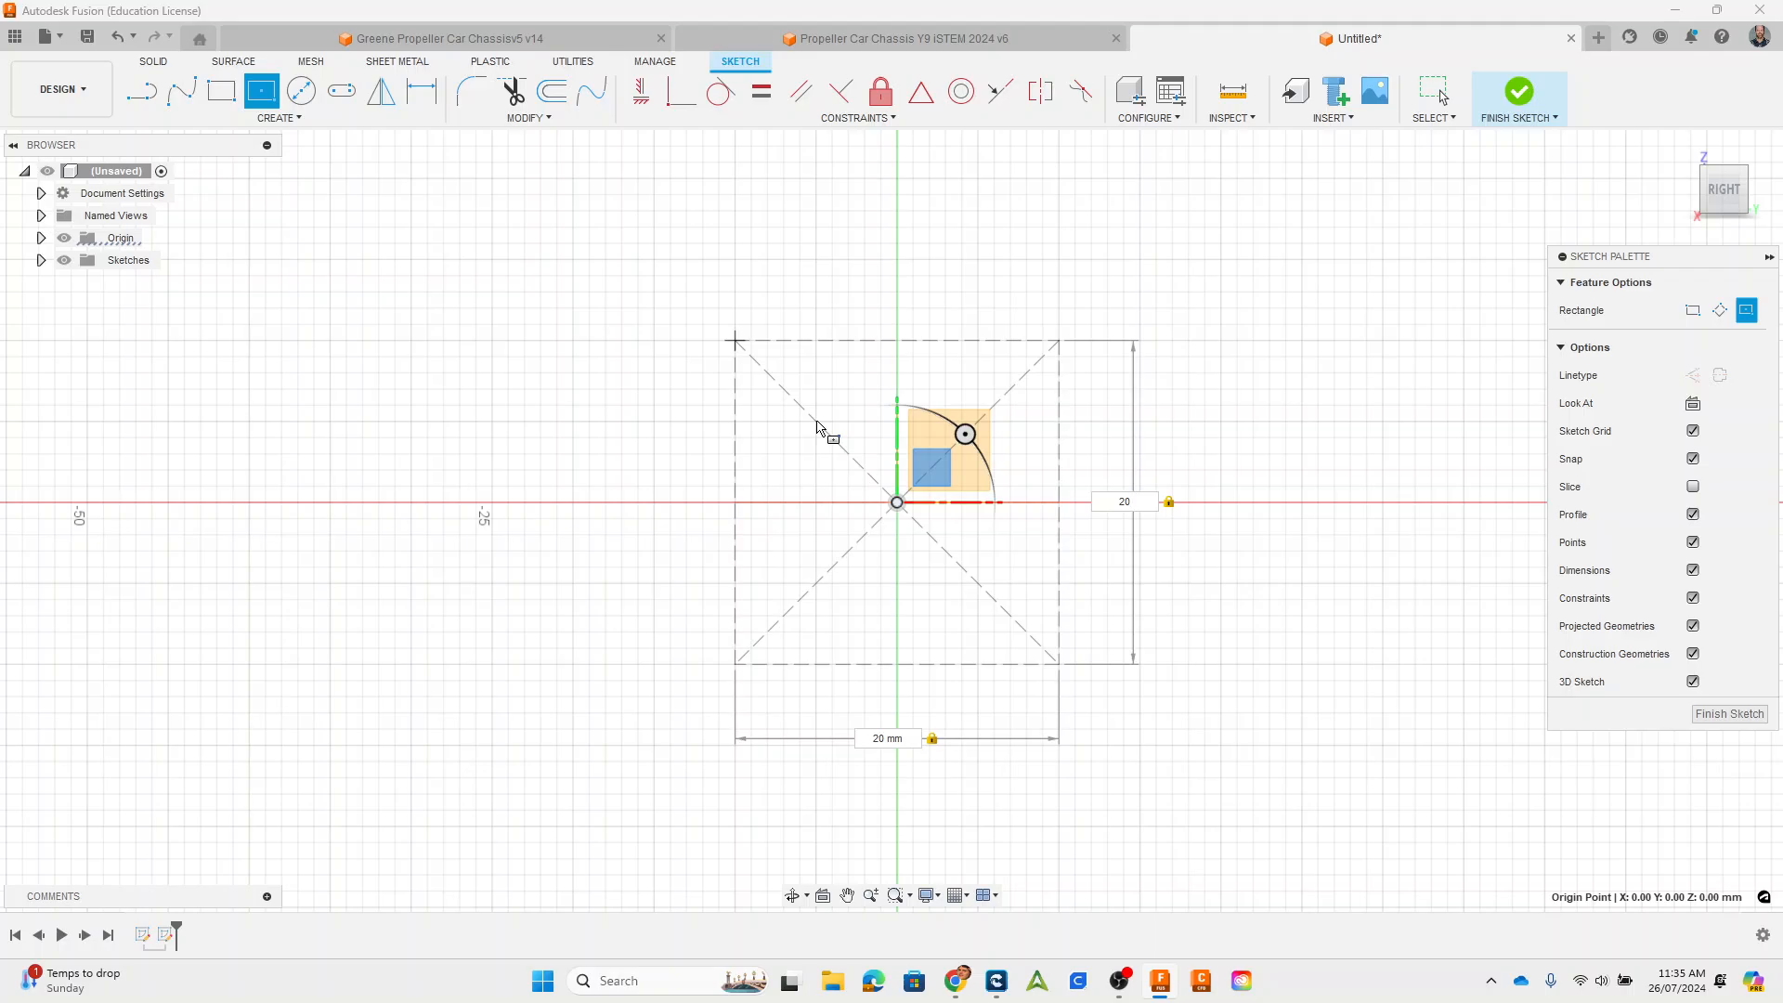
pyautogui.press('Tab')
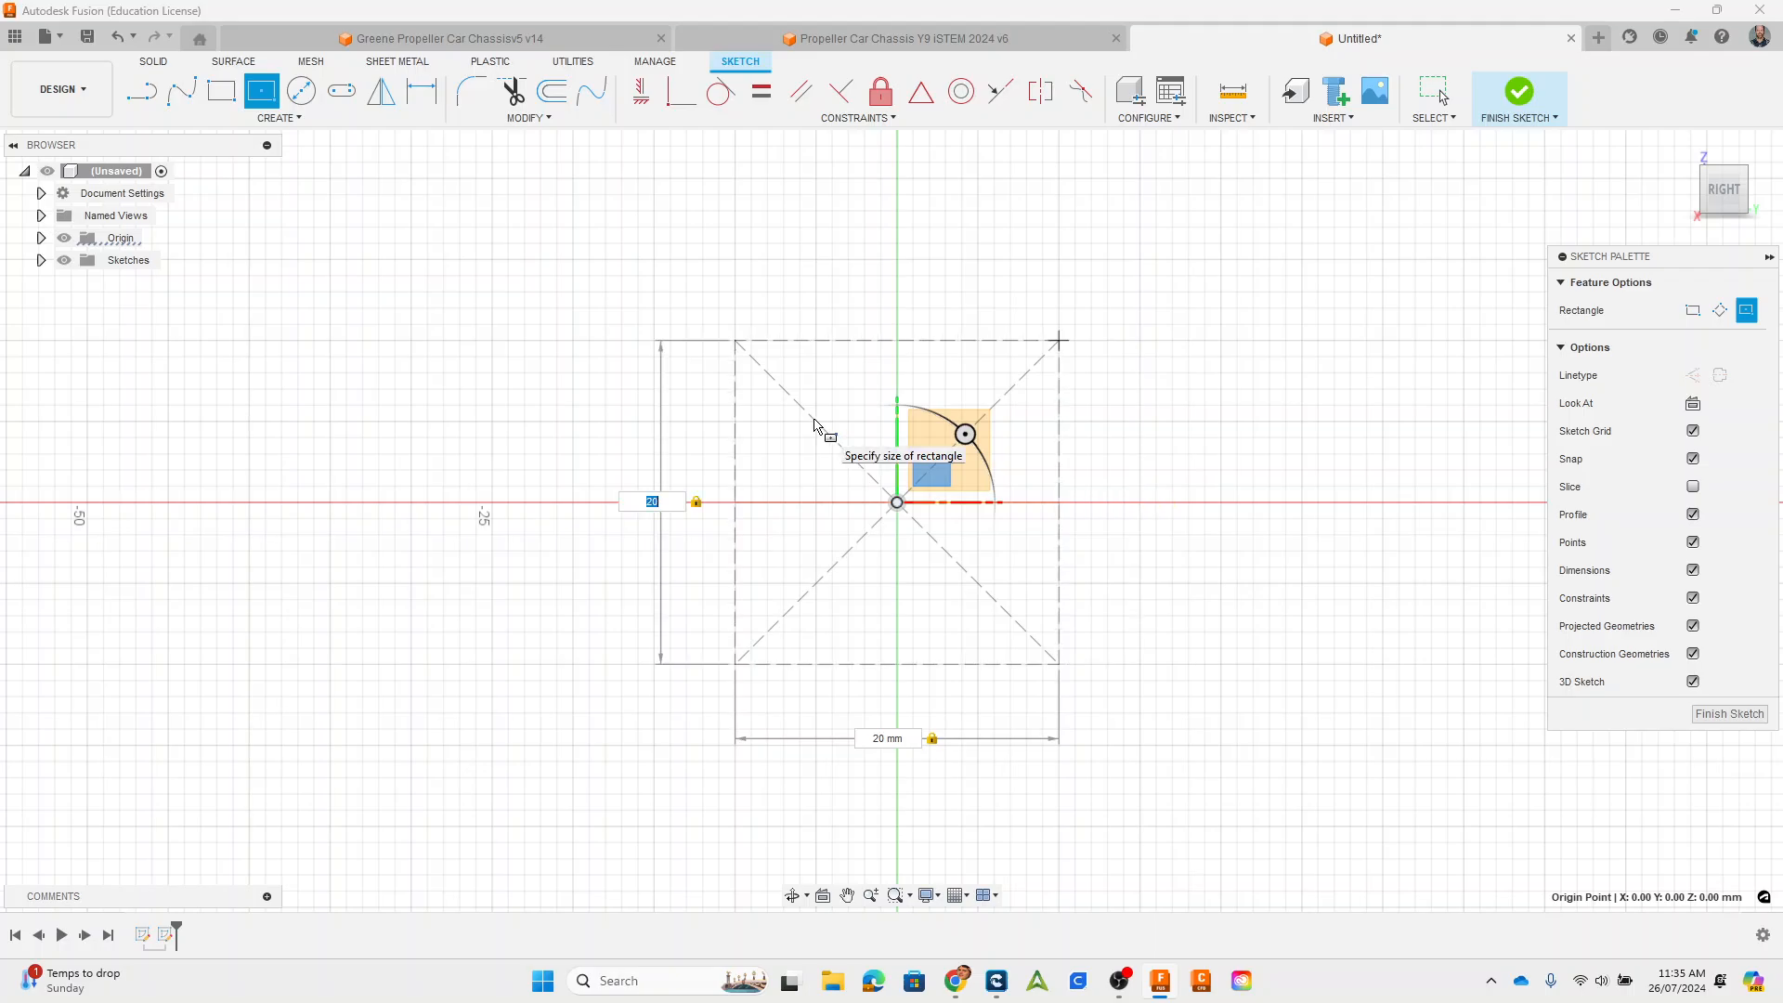
pyautogui.press('Return')
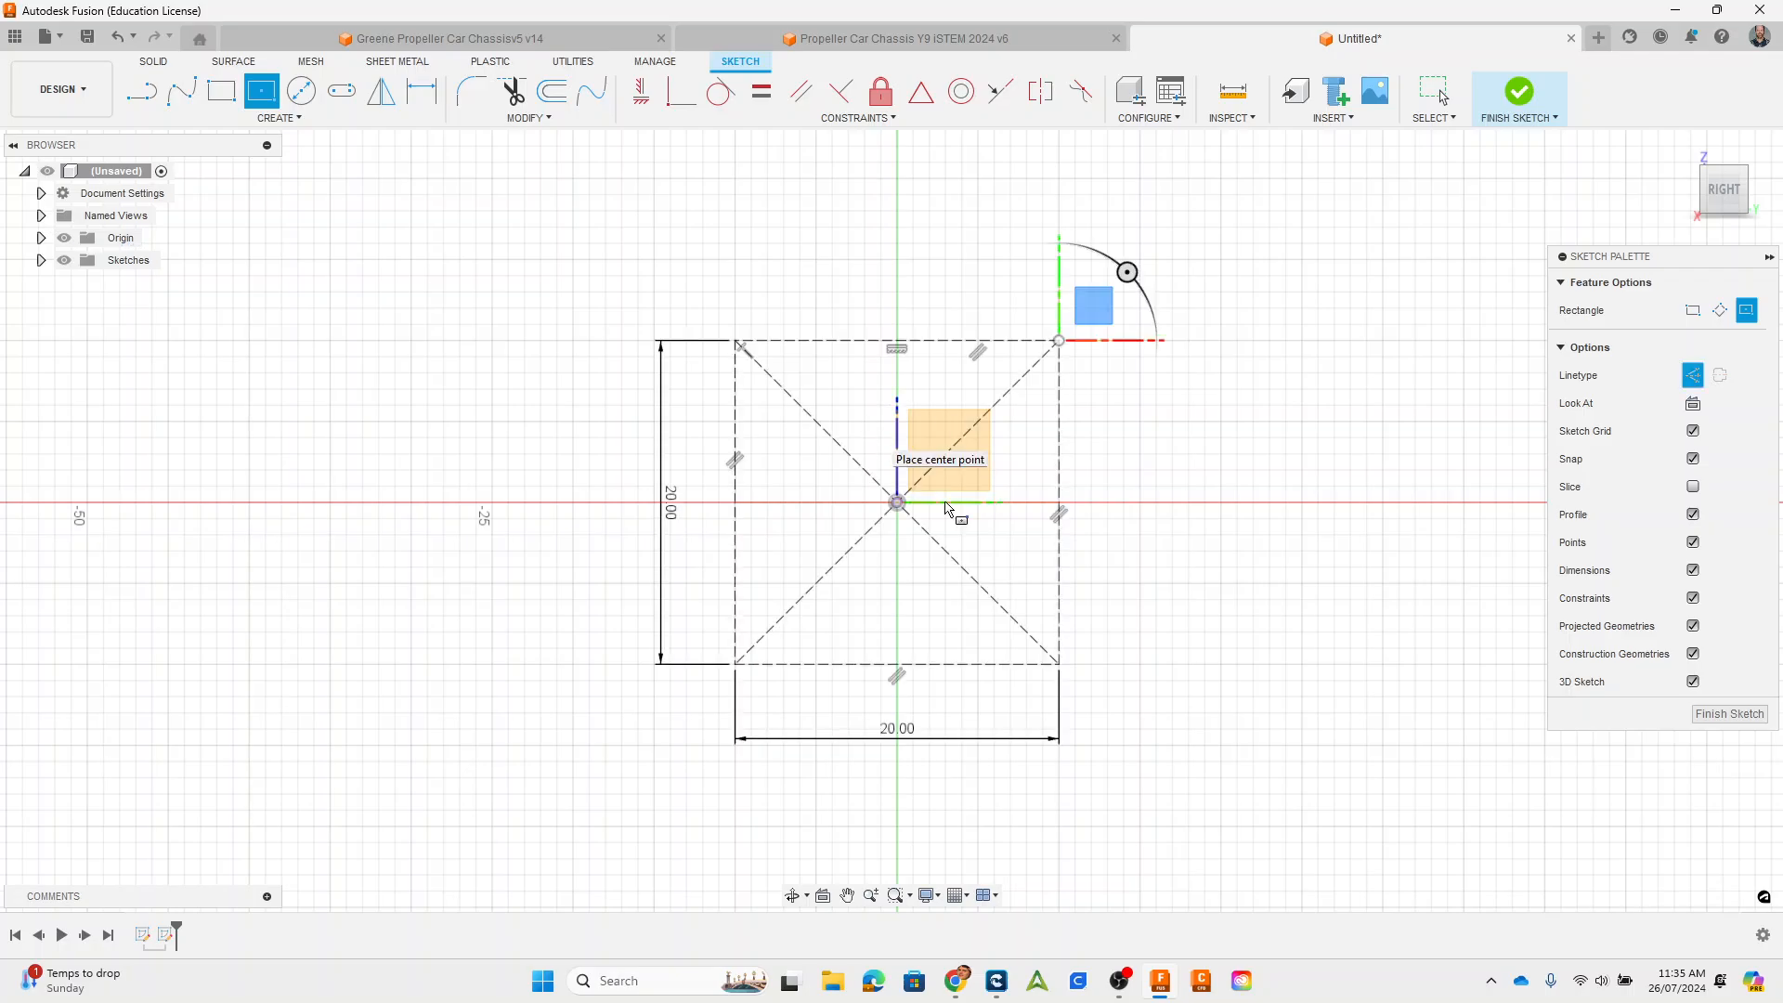
pyautogui.keyDown('shift'); pyautogui.moveTo(1234, 644); pyautogui.dragTo(1266, 672, button='middle'); pyautogui.keyUp('shift')
pyautogui.press('r')
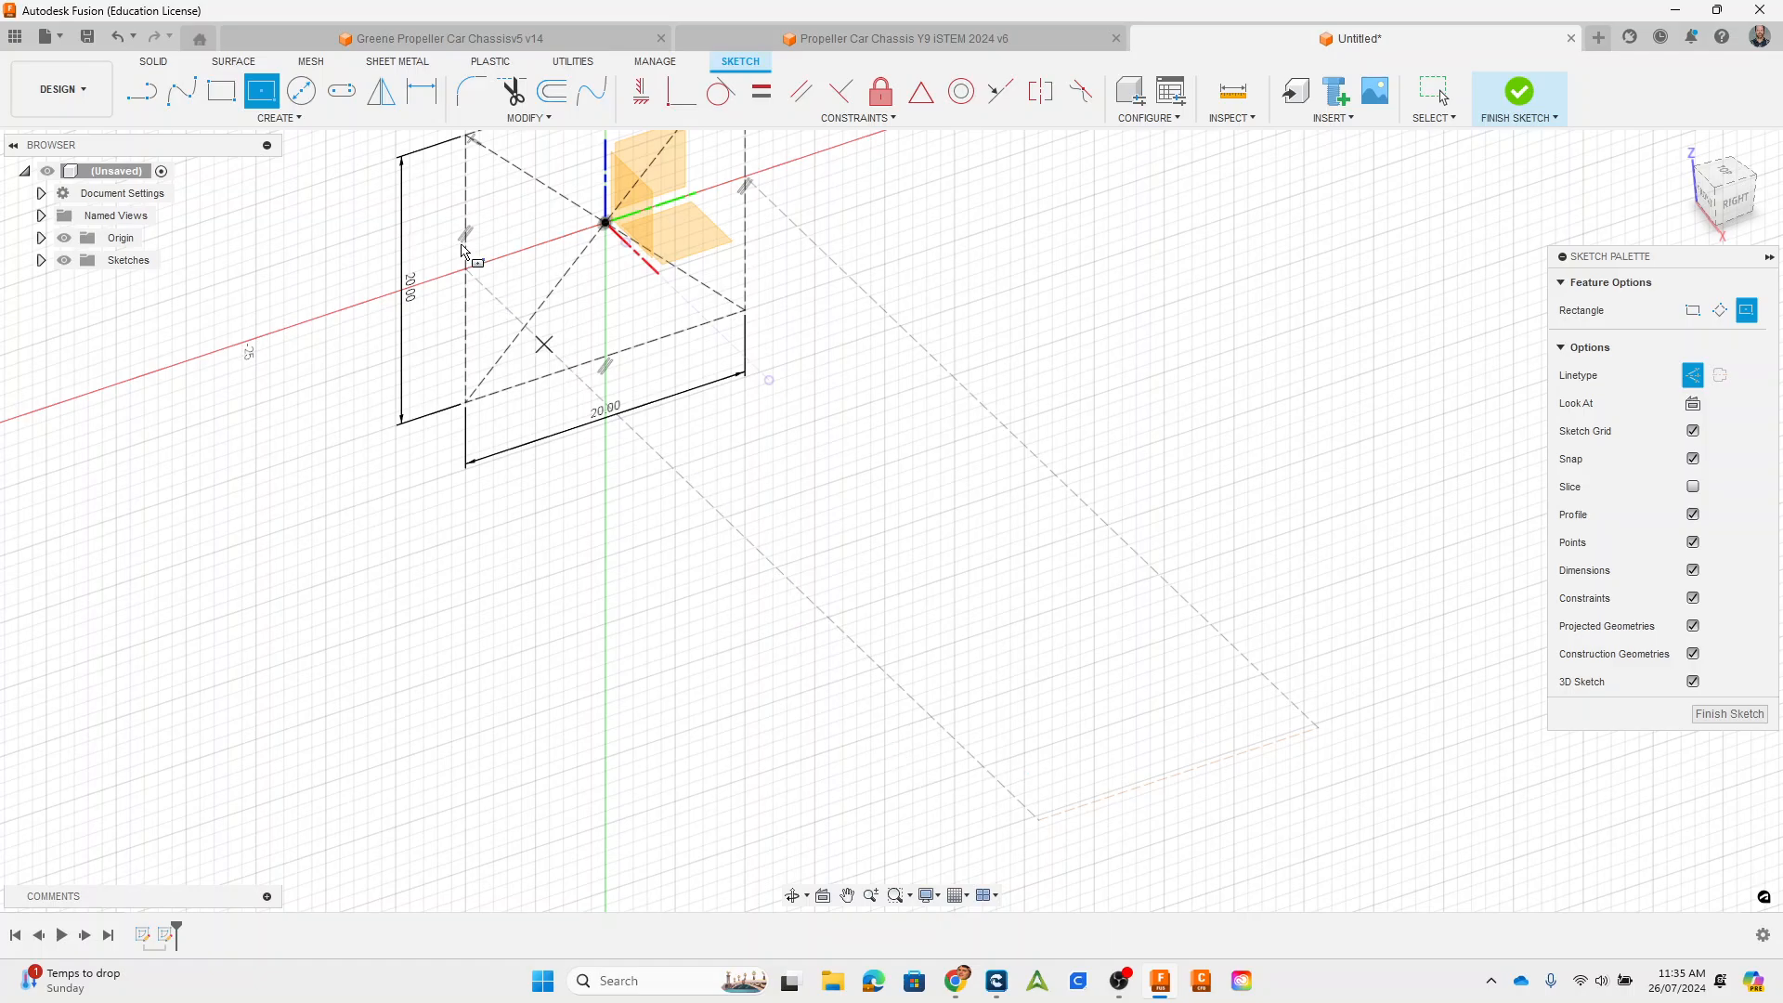
# Step: Draw a three-point solid fit point spline about 25 mm long, ending near opposite corners on one diagonal and bowing across the other diagonal
pyautogui.click(1693, 403)
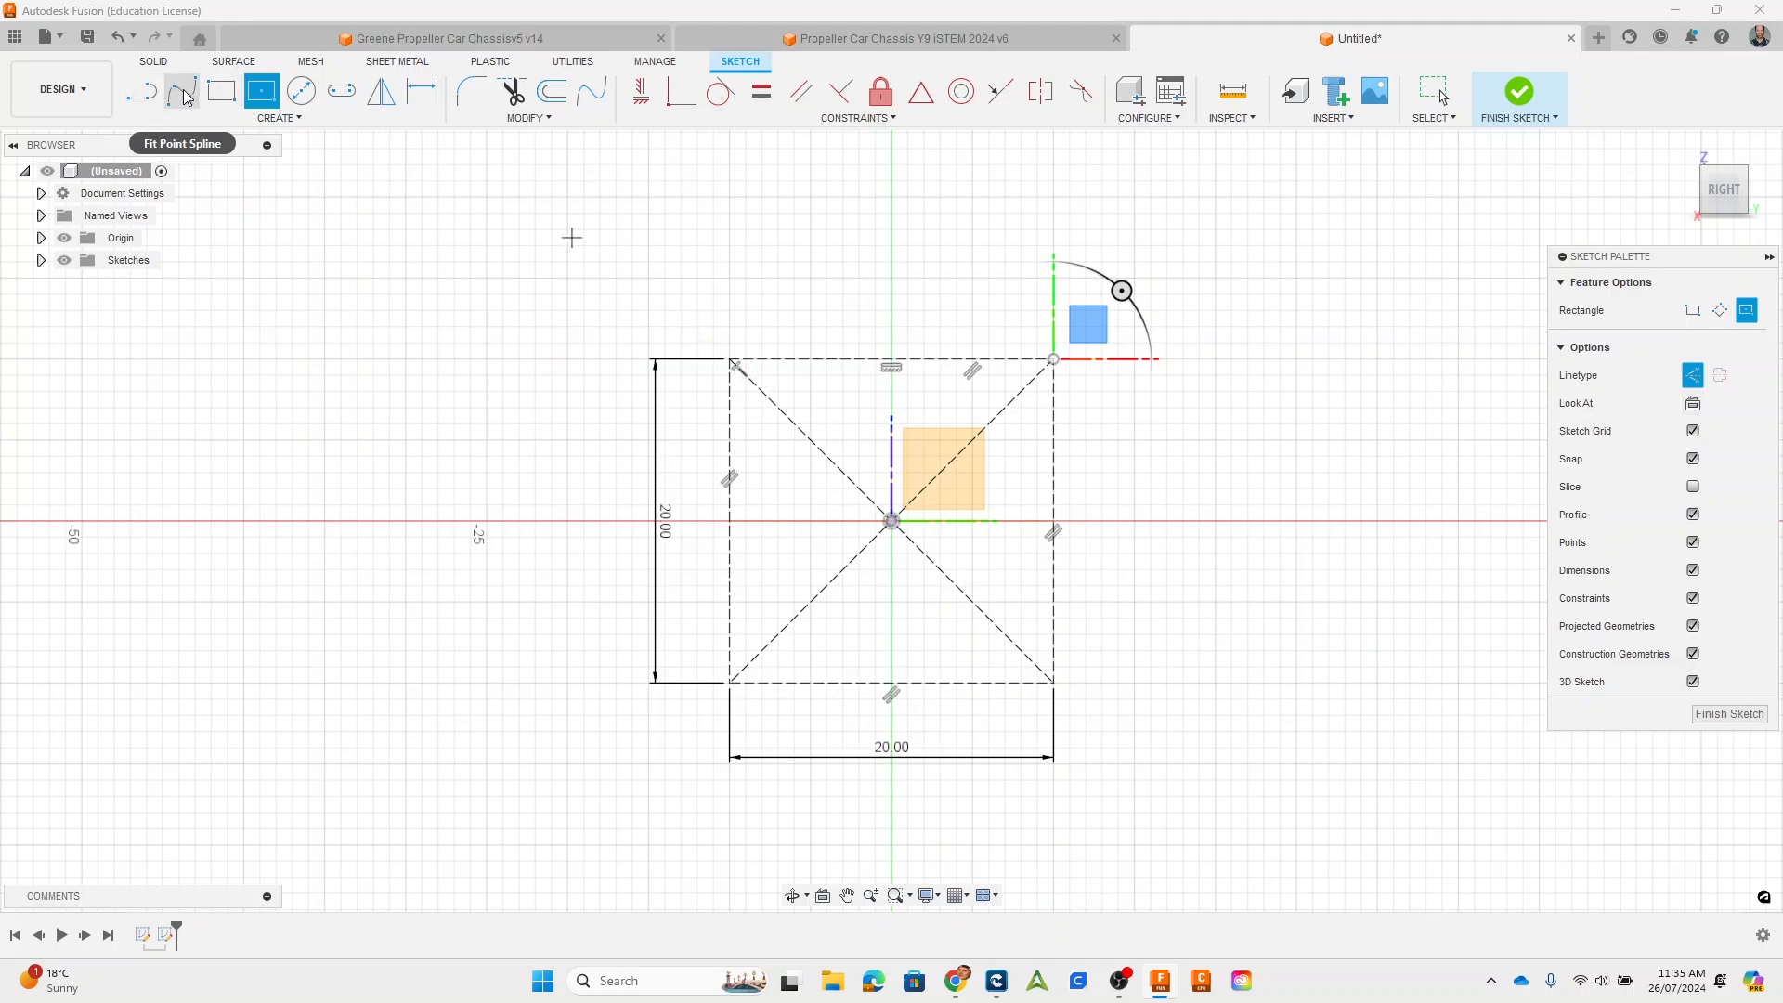
pyautogui.press('l')
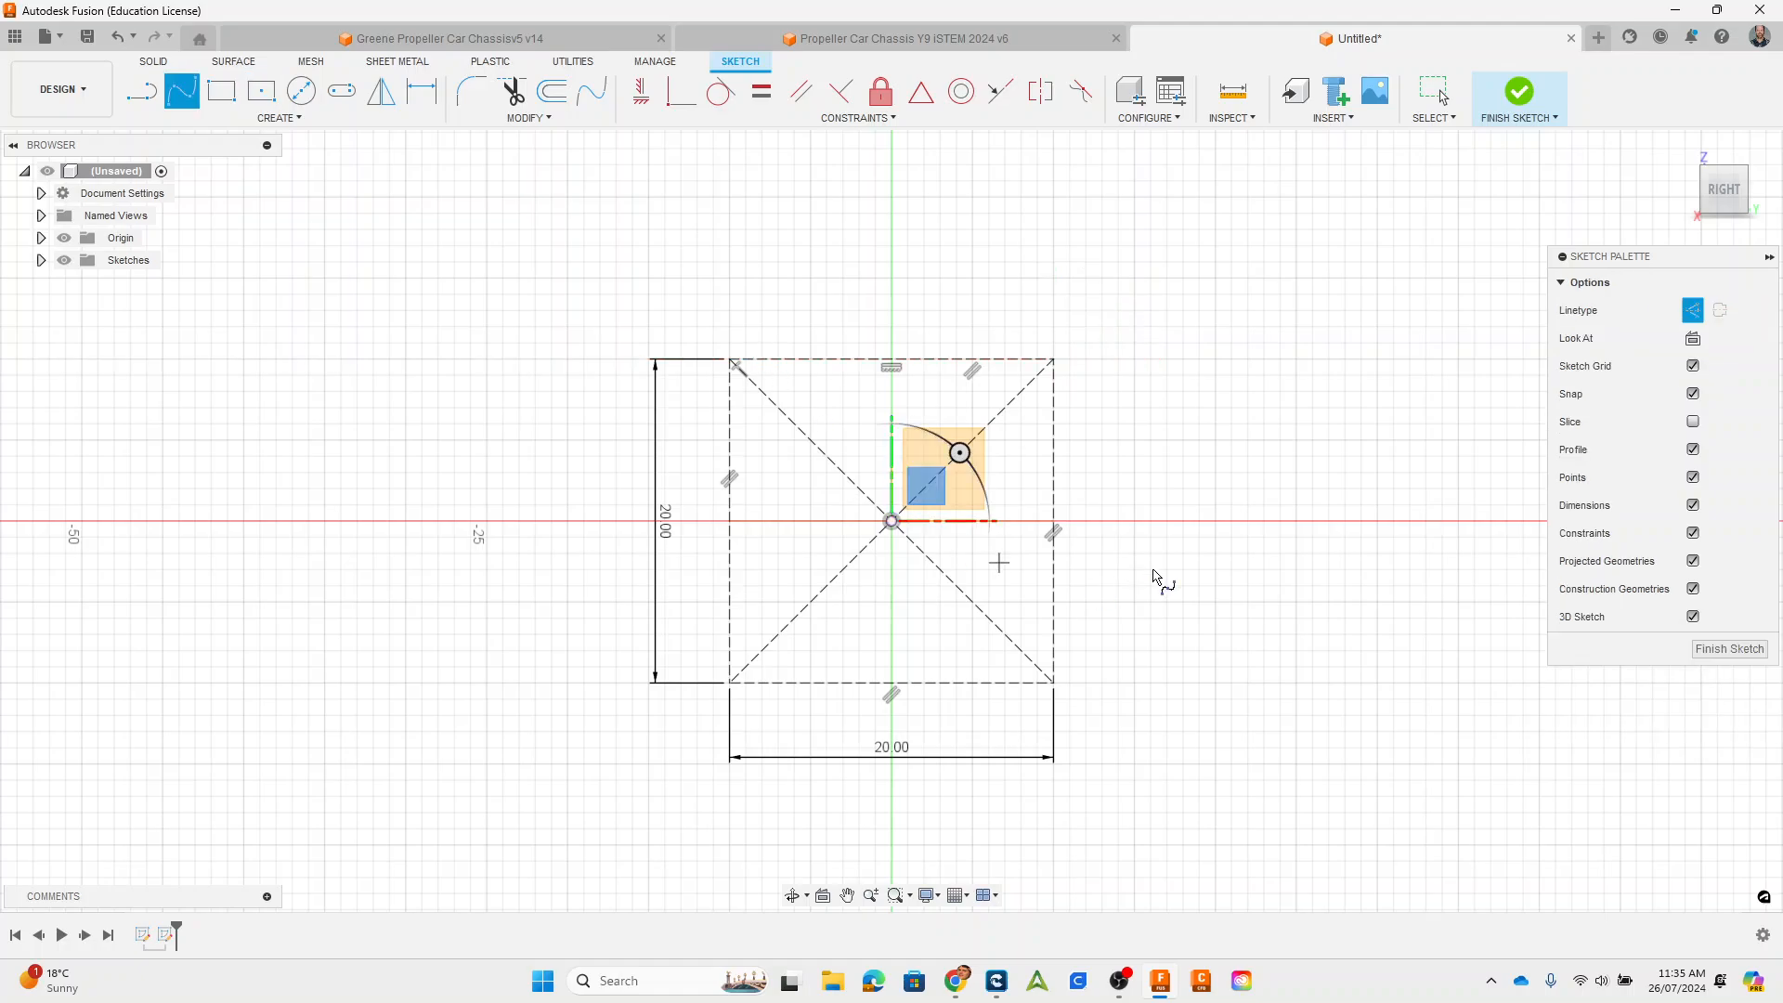
pyautogui.click(1693, 313)
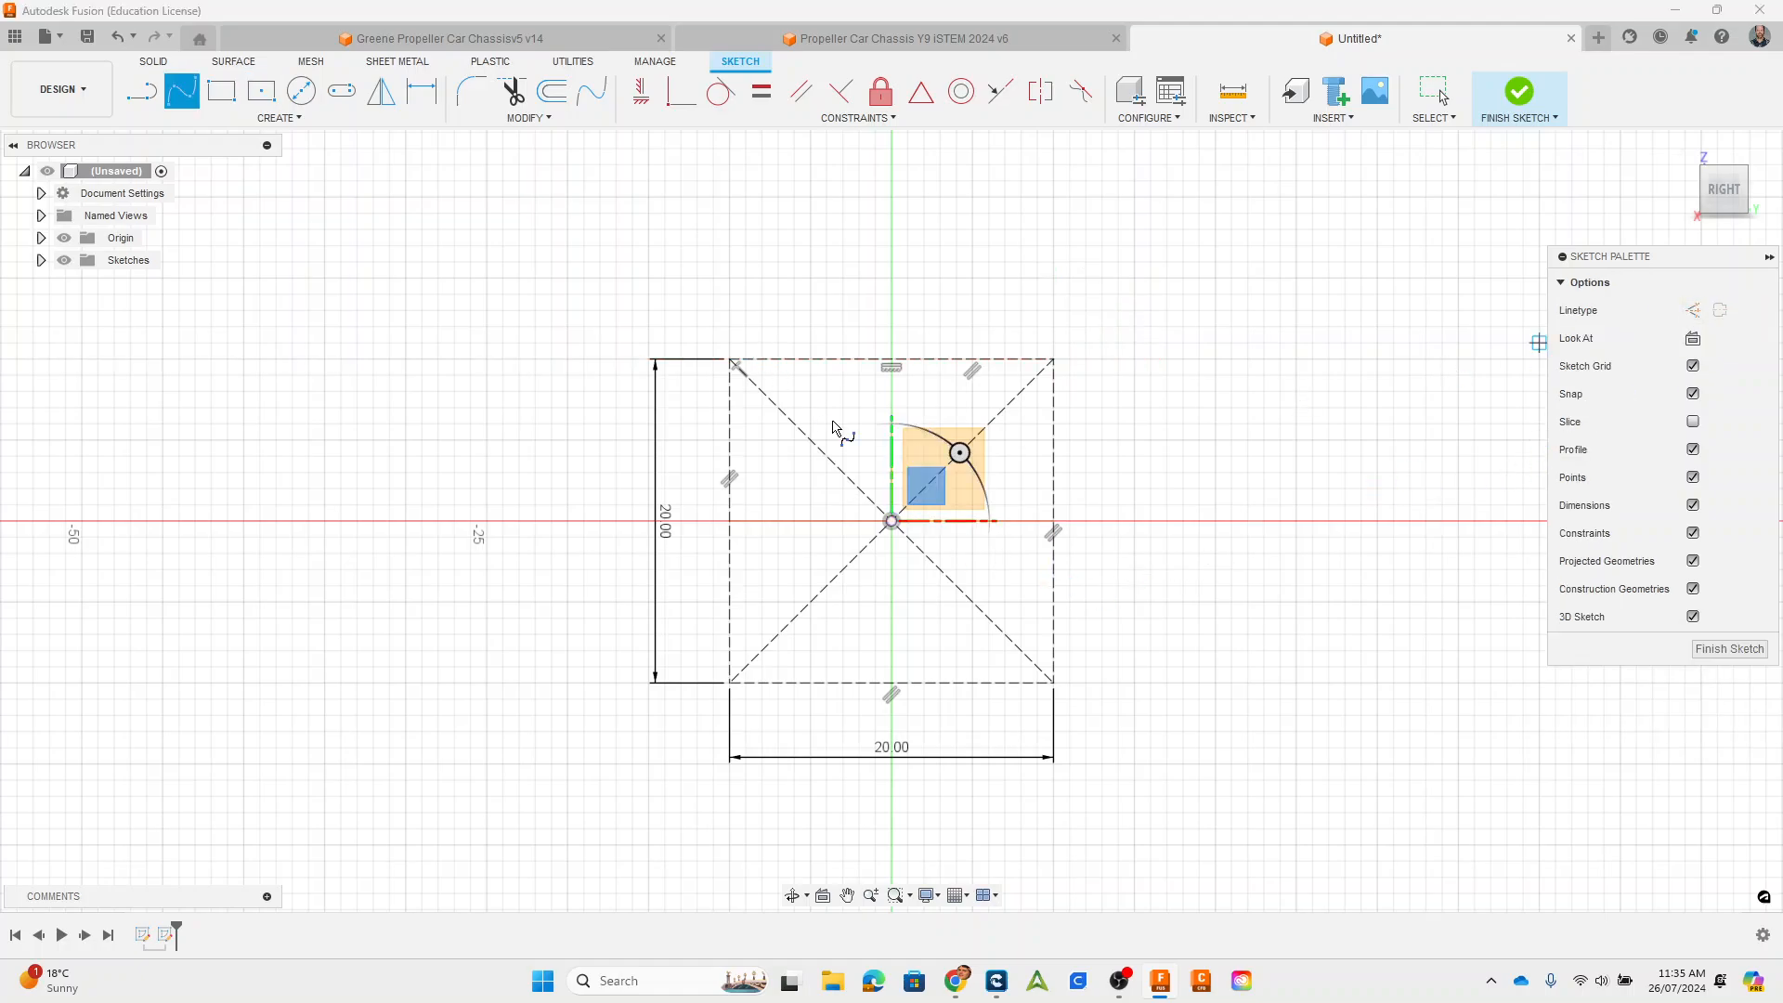
pyautogui.scroll(1, 799, 493)
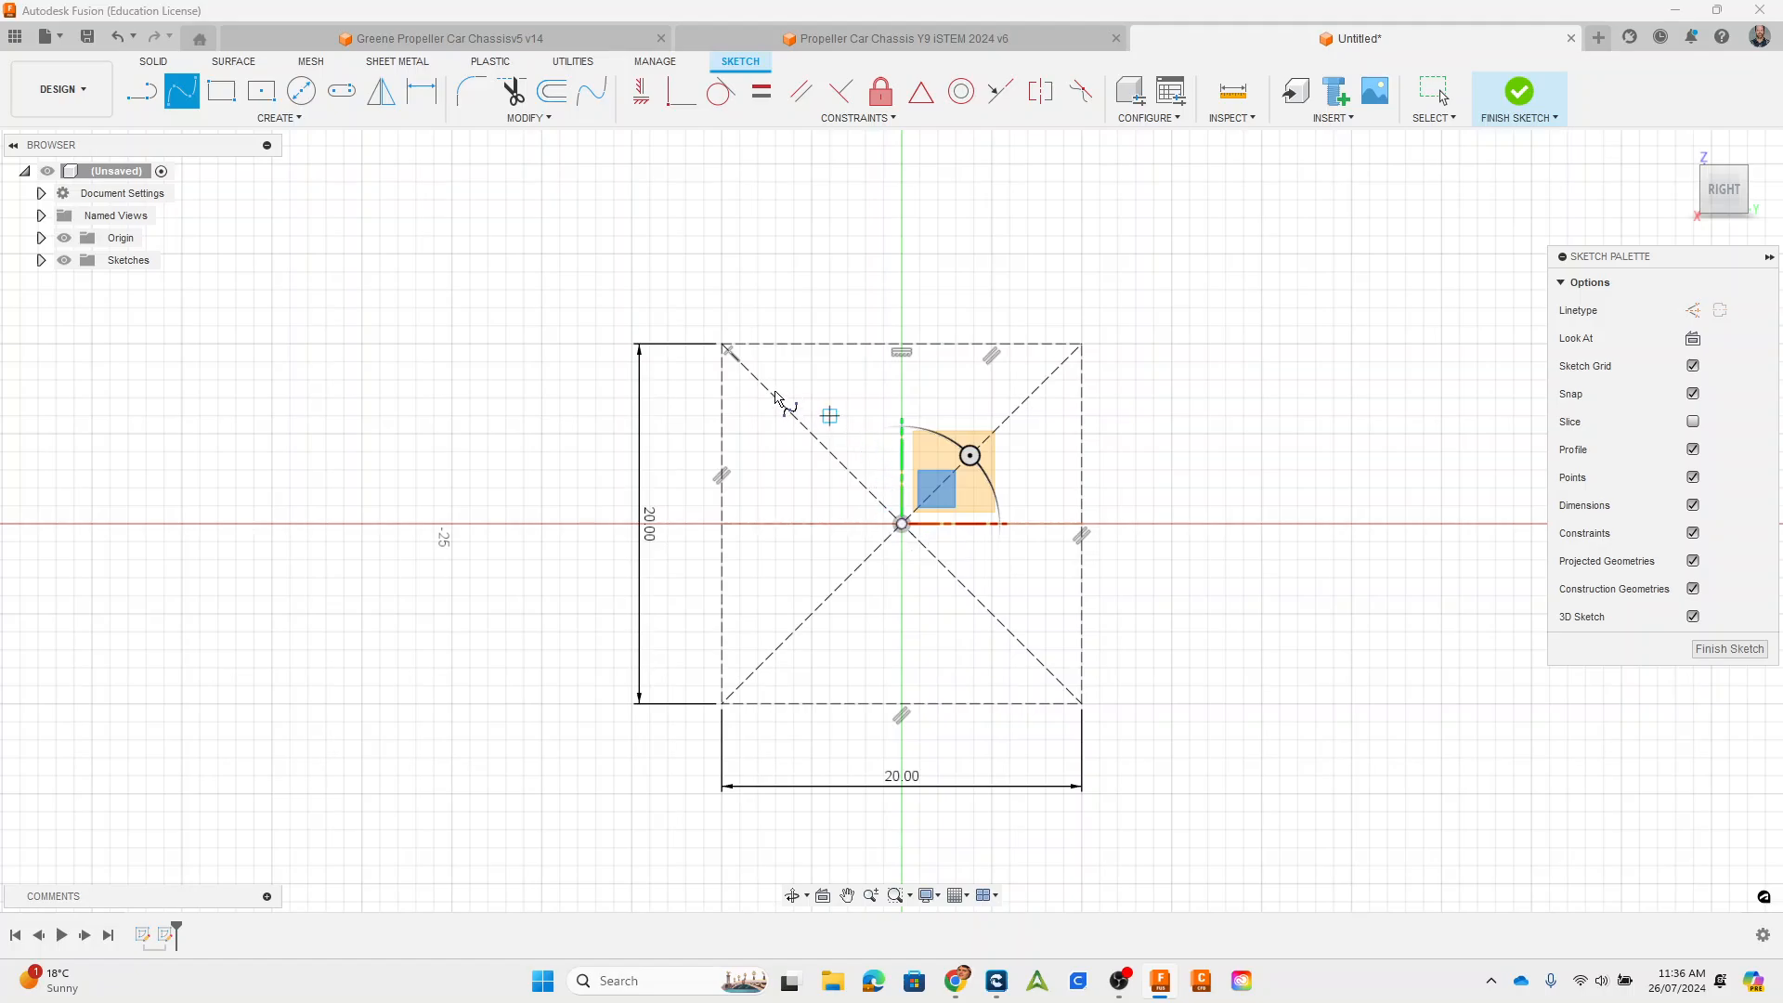
pyautogui.scroll(5, 757, 382)
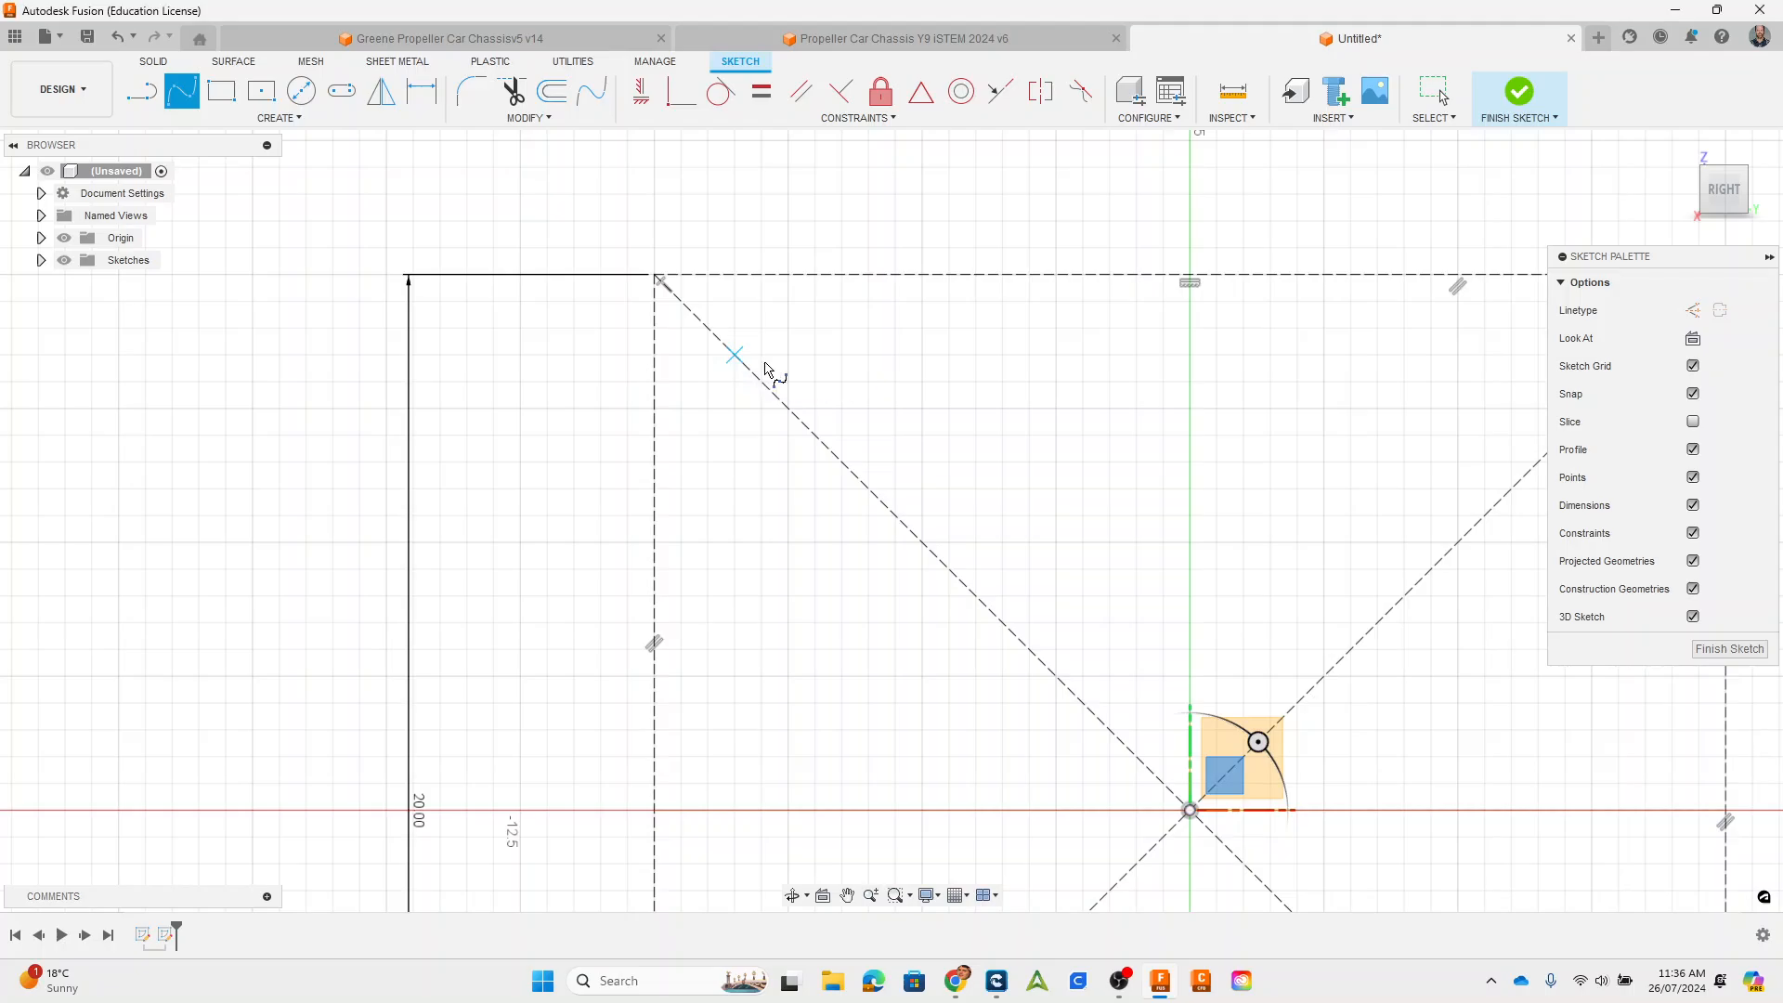
pyautogui.click(734, 355)
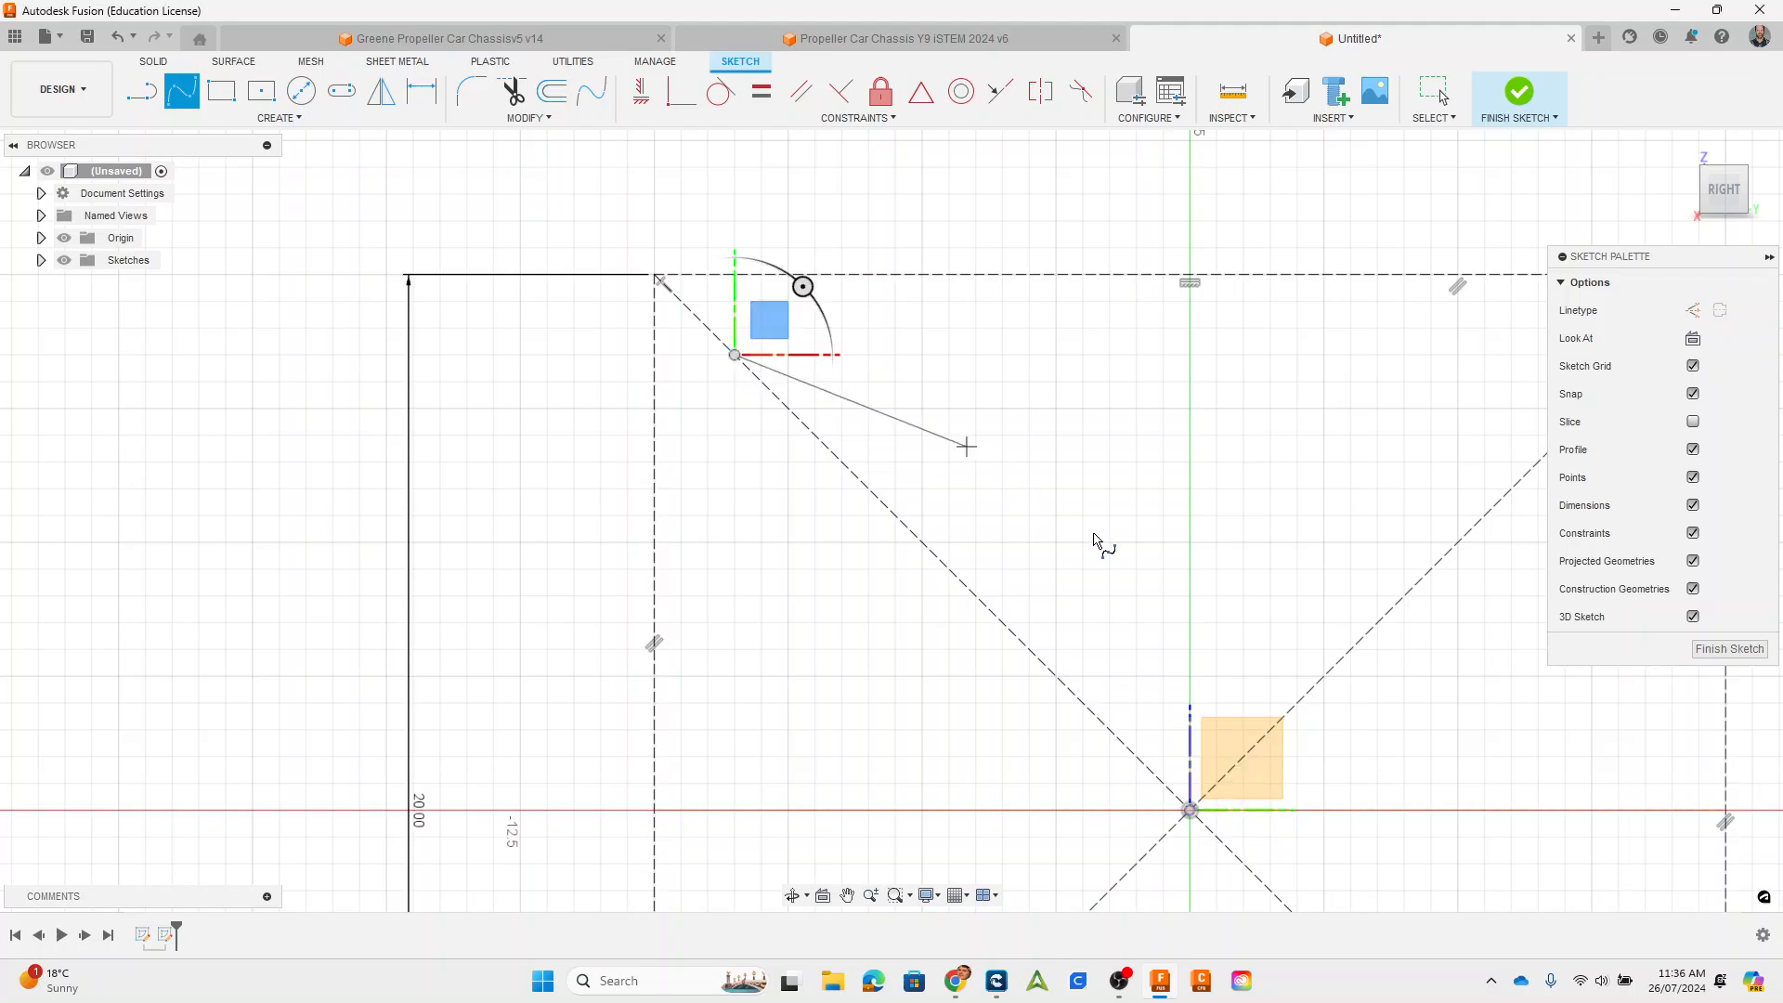
pyautogui.click(1326, 685)
pyautogui.moveTo(1473, 796)
pyautogui.mouseDown(button='middle')
pyautogui.moveTo(1333, 697)
pyautogui.moveTo(1192, 527)
pyautogui.mouseUp(button='middle')
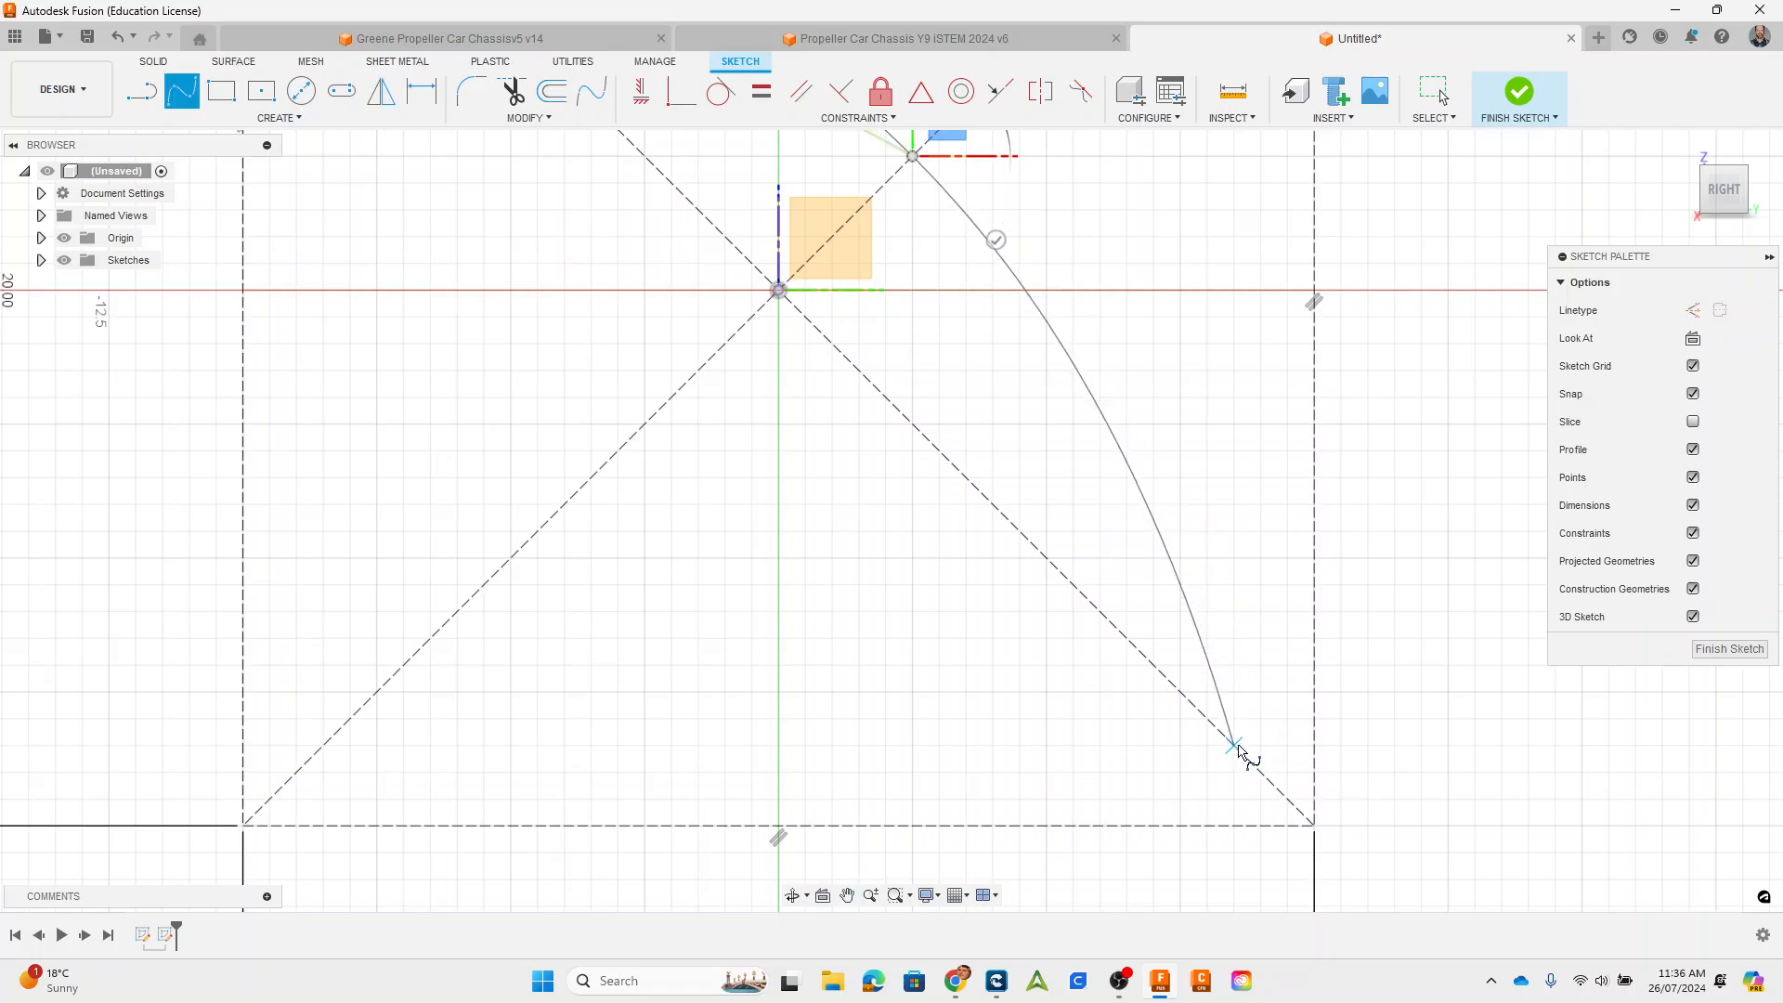
pyautogui.click(1236, 747)
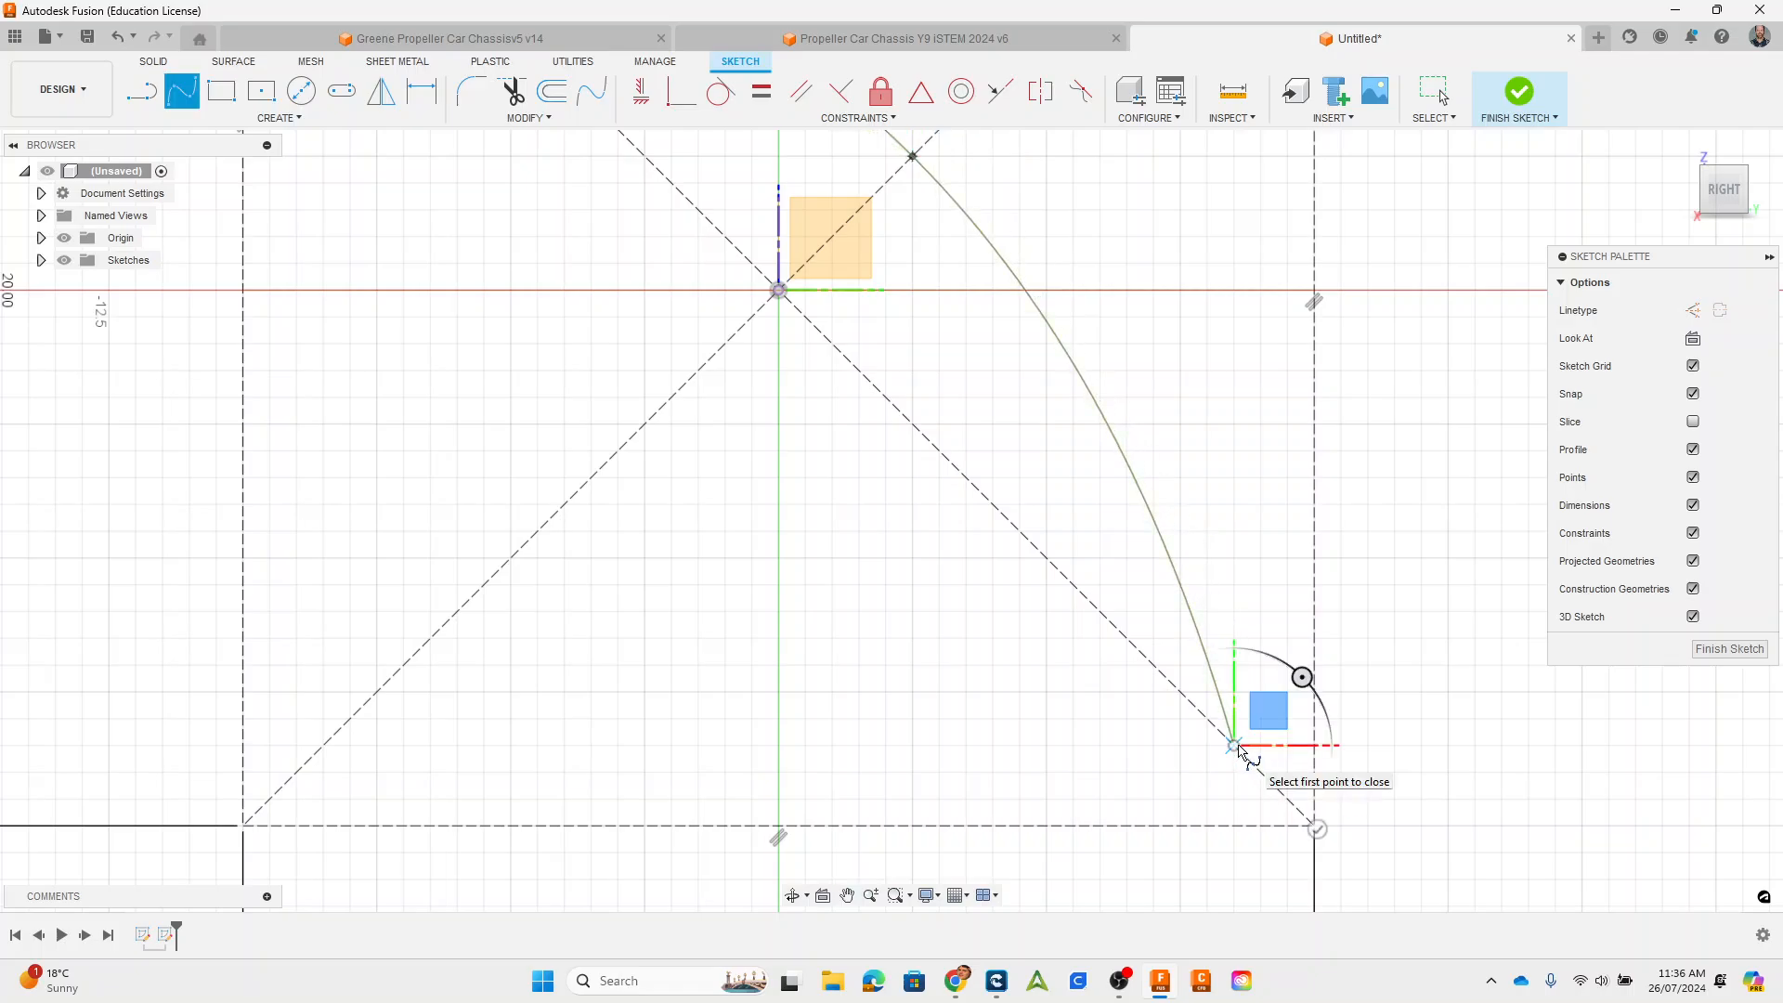
pyautogui.click(1317, 828)
pyautogui.scroll(-5, 959, 645)
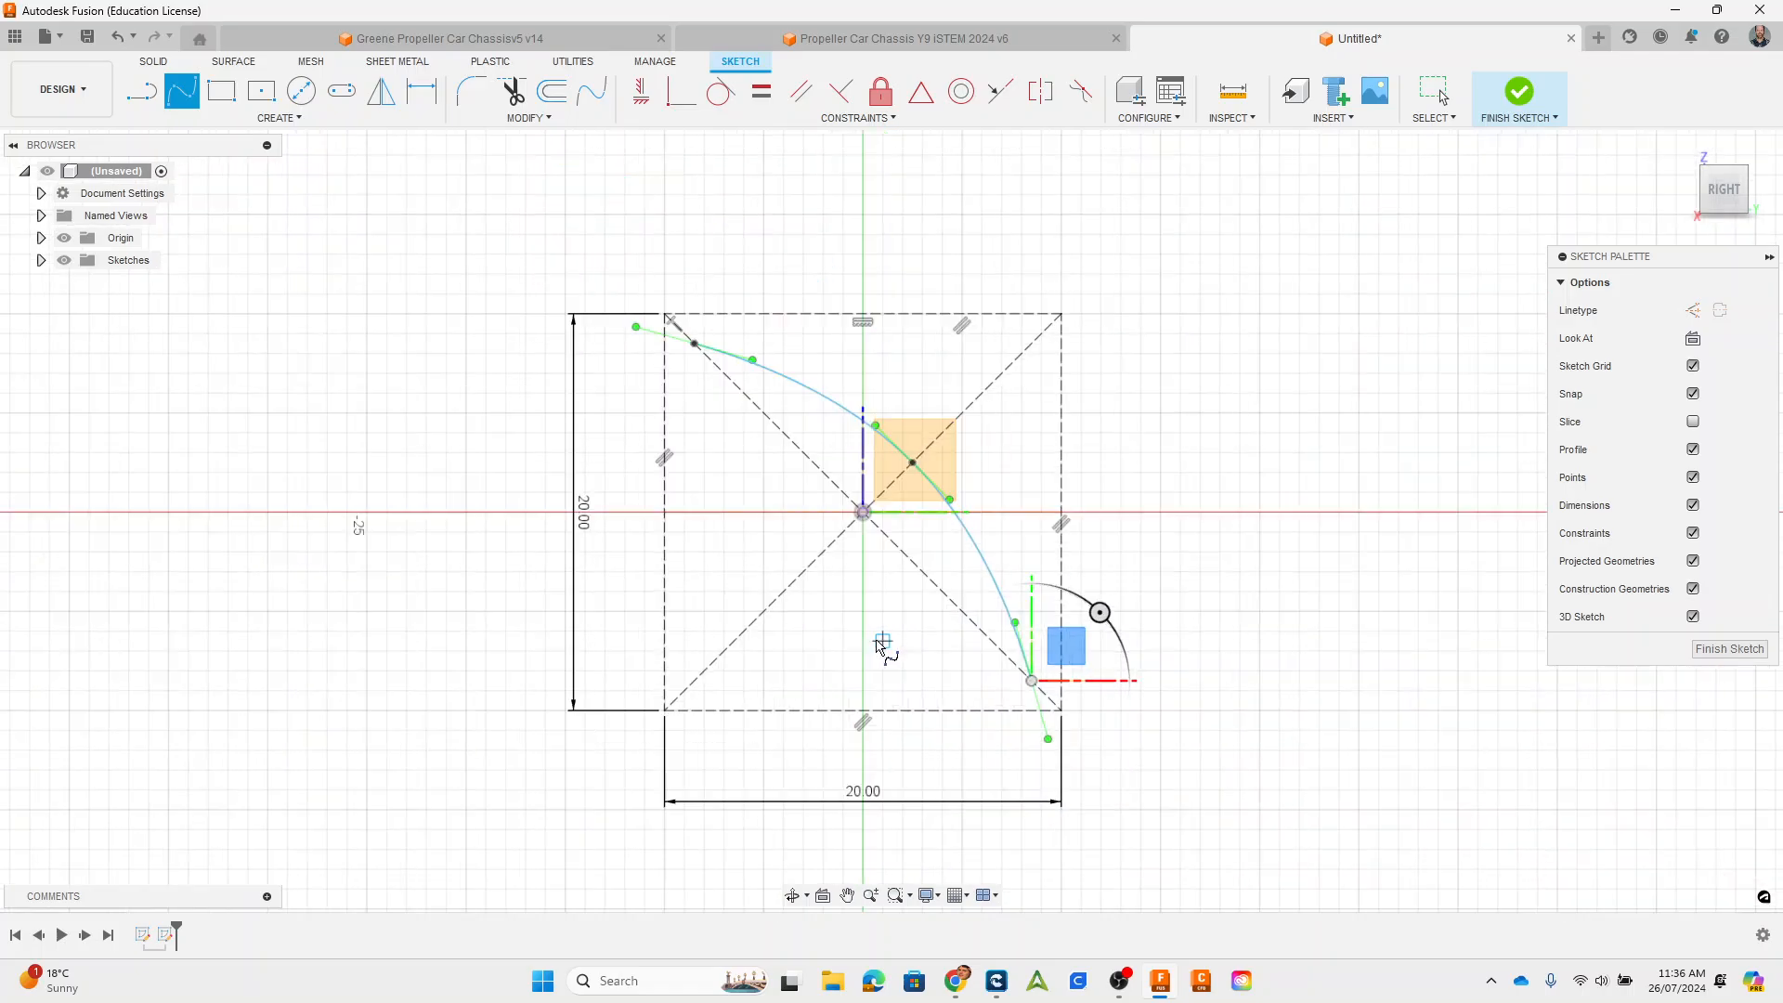
# Step: Convert the spline to construction geometry and back to a solid line
pyautogui.moveTo(763, 634)
pyautogui.keyDown('shift'); pyautogui.mouseDown(button='middle')
pyautogui.moveTo(913, 716)
pyautogui.moveTo(871, 701)
pyautogui.mouseUp(button='middle'); pyautogui.keyUp('shift')
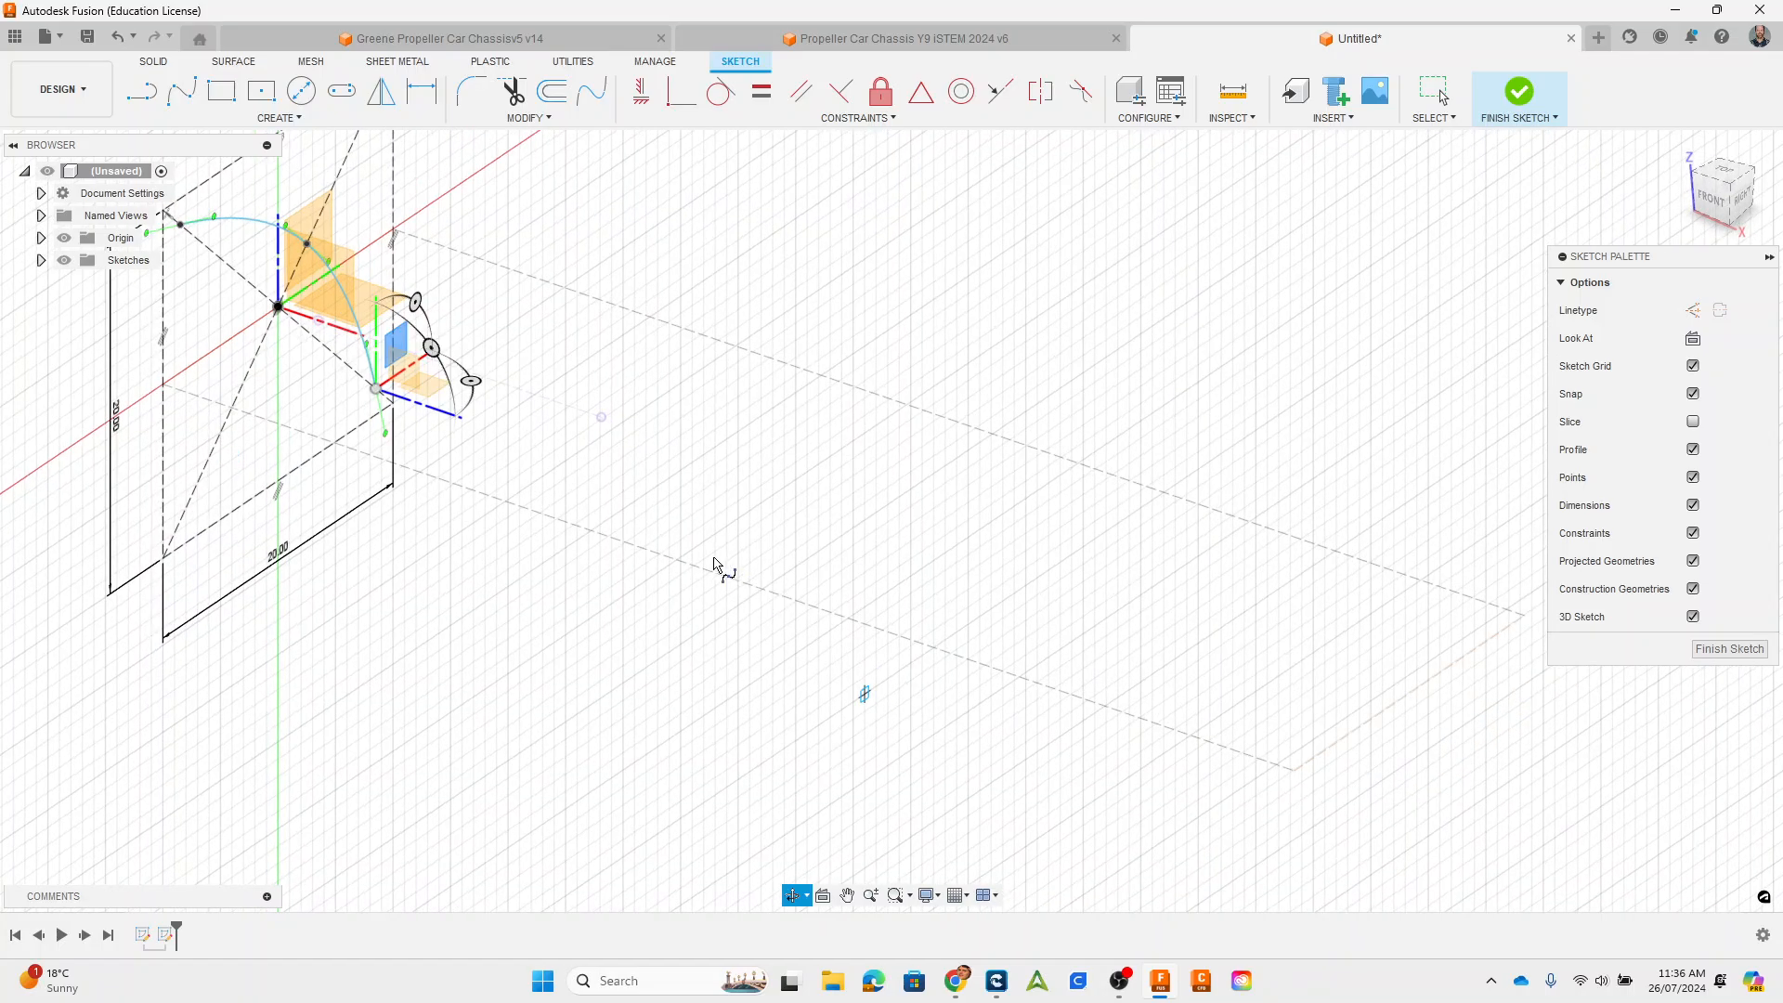
pyautogui.moveTo(722, 567); pyautogui.dragTo(1070, 713, button='middle')
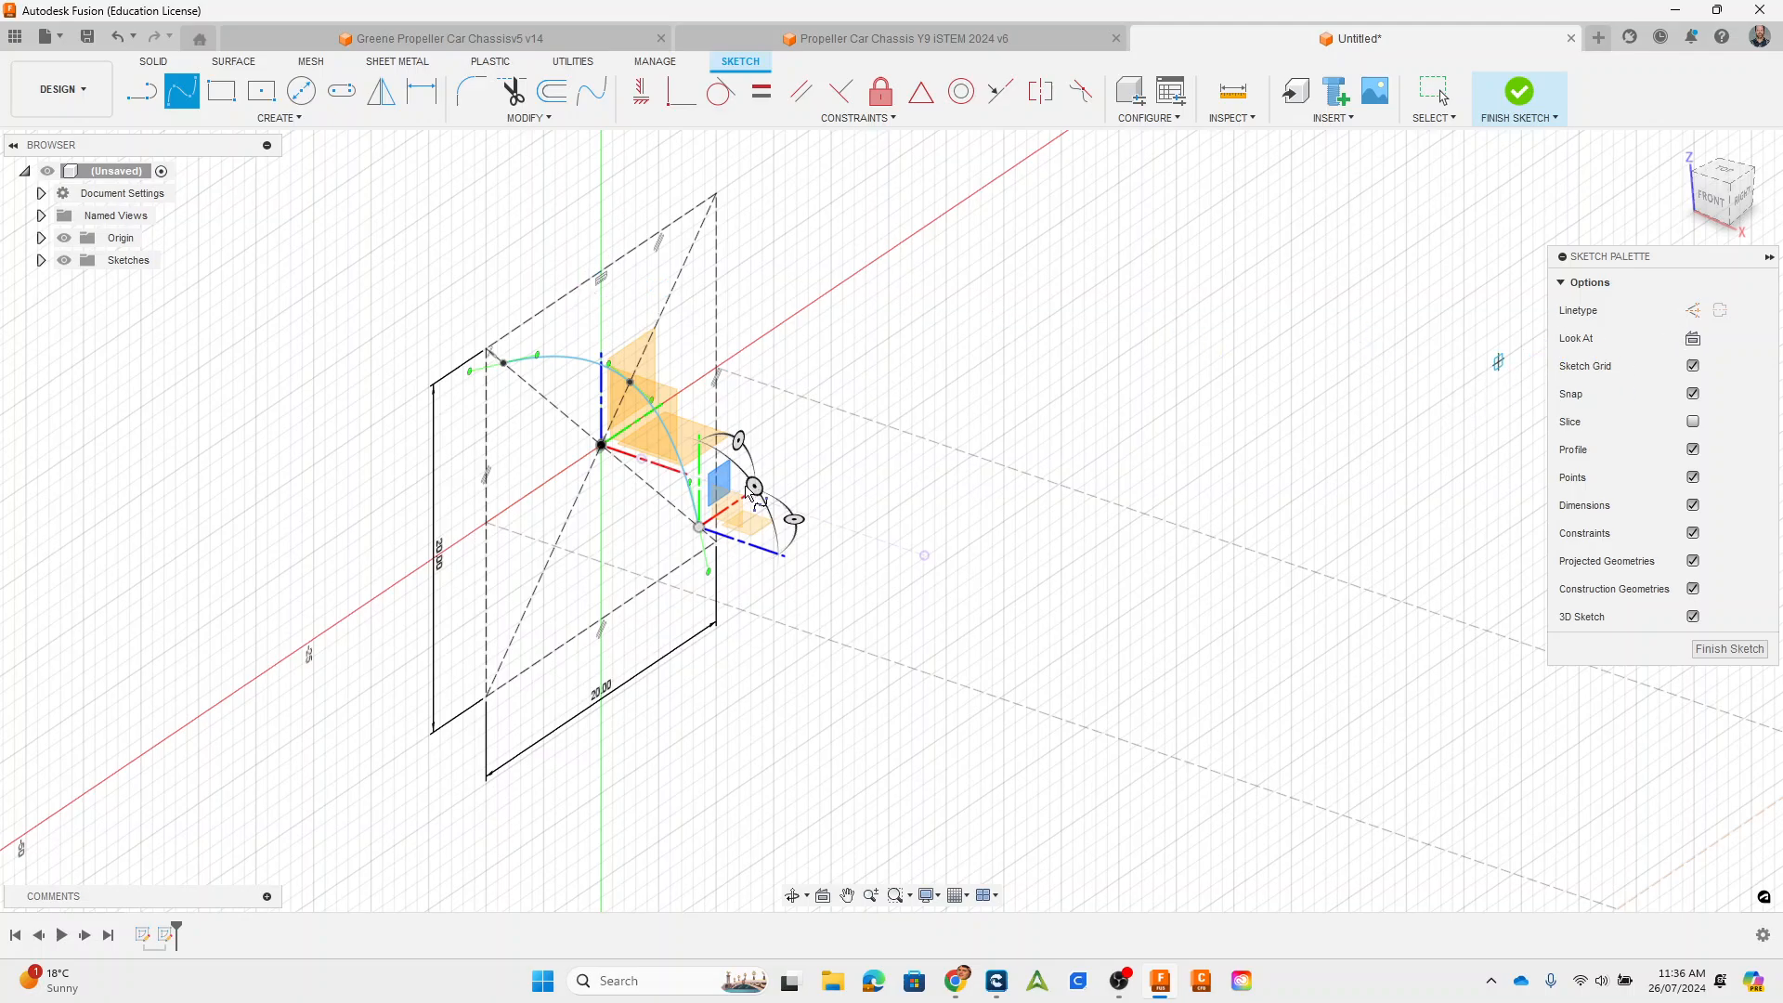
pyautogui.click(1434, 93)
pyautogui.click(659, 406)
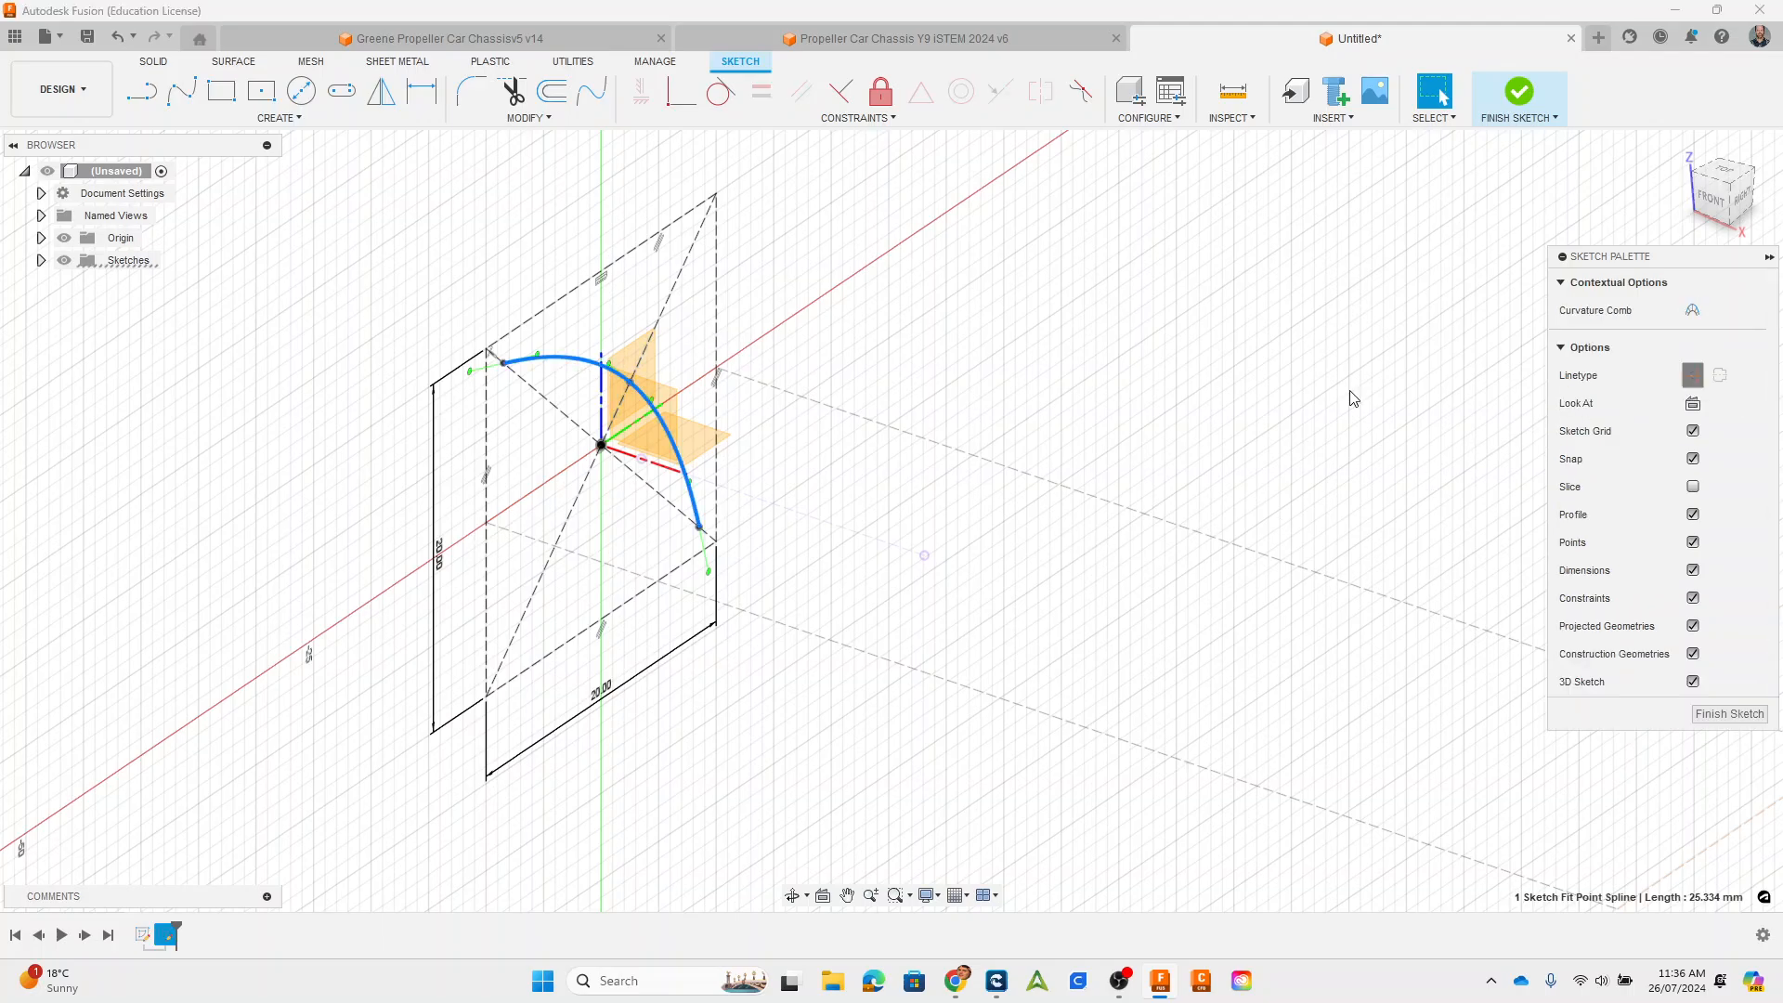
pyautogui.click(1692, 375)
pyautogui.scroll(5, 561, 390)
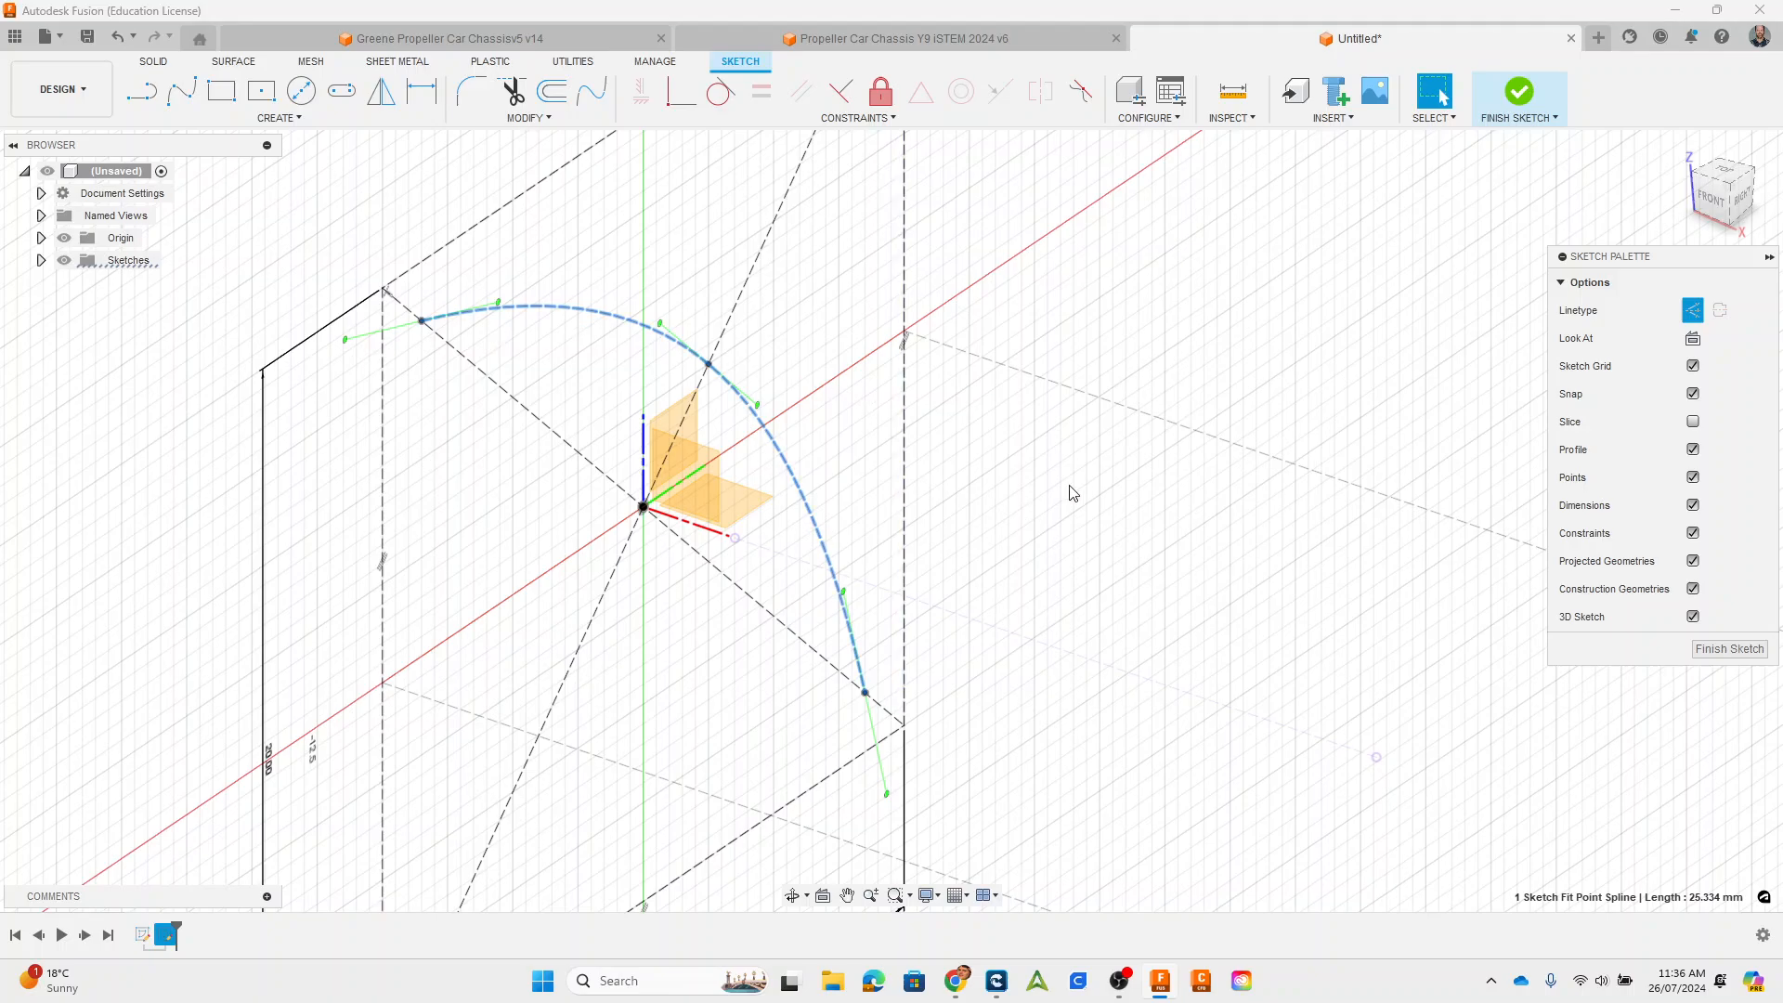
pyautogui.click(1086, 502)
pyautogui.click(633, 325)
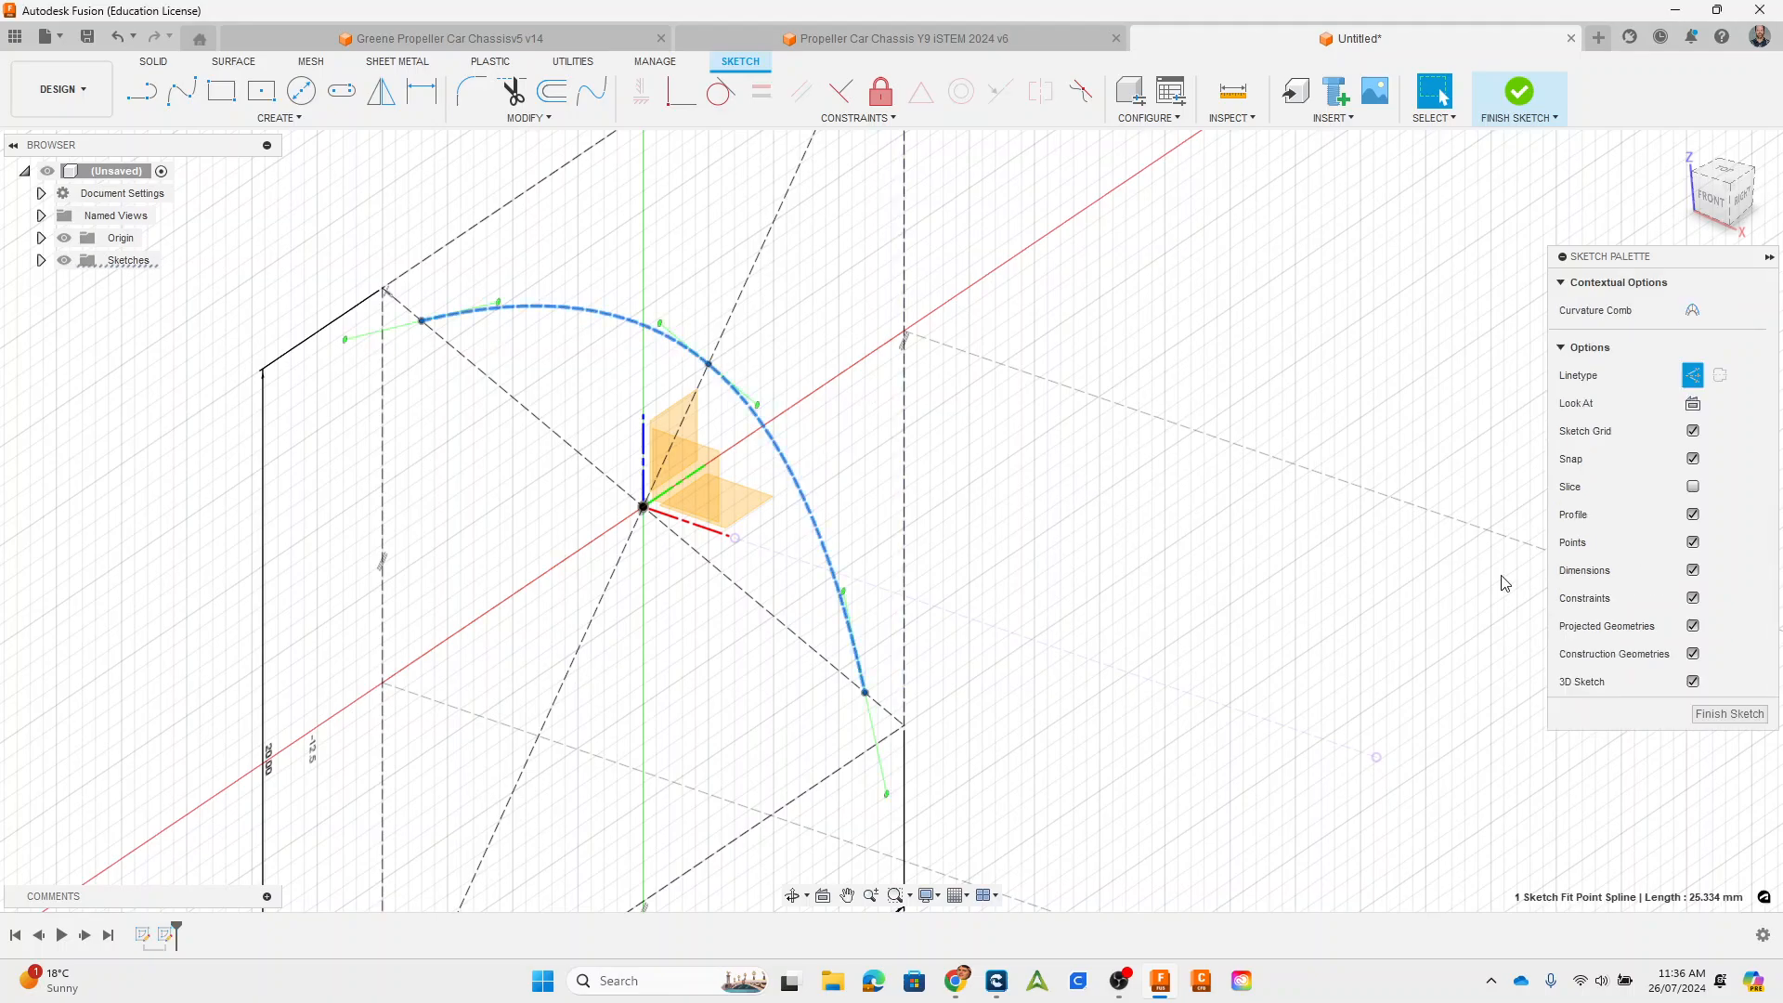
pyautogui.click(1693, 375)
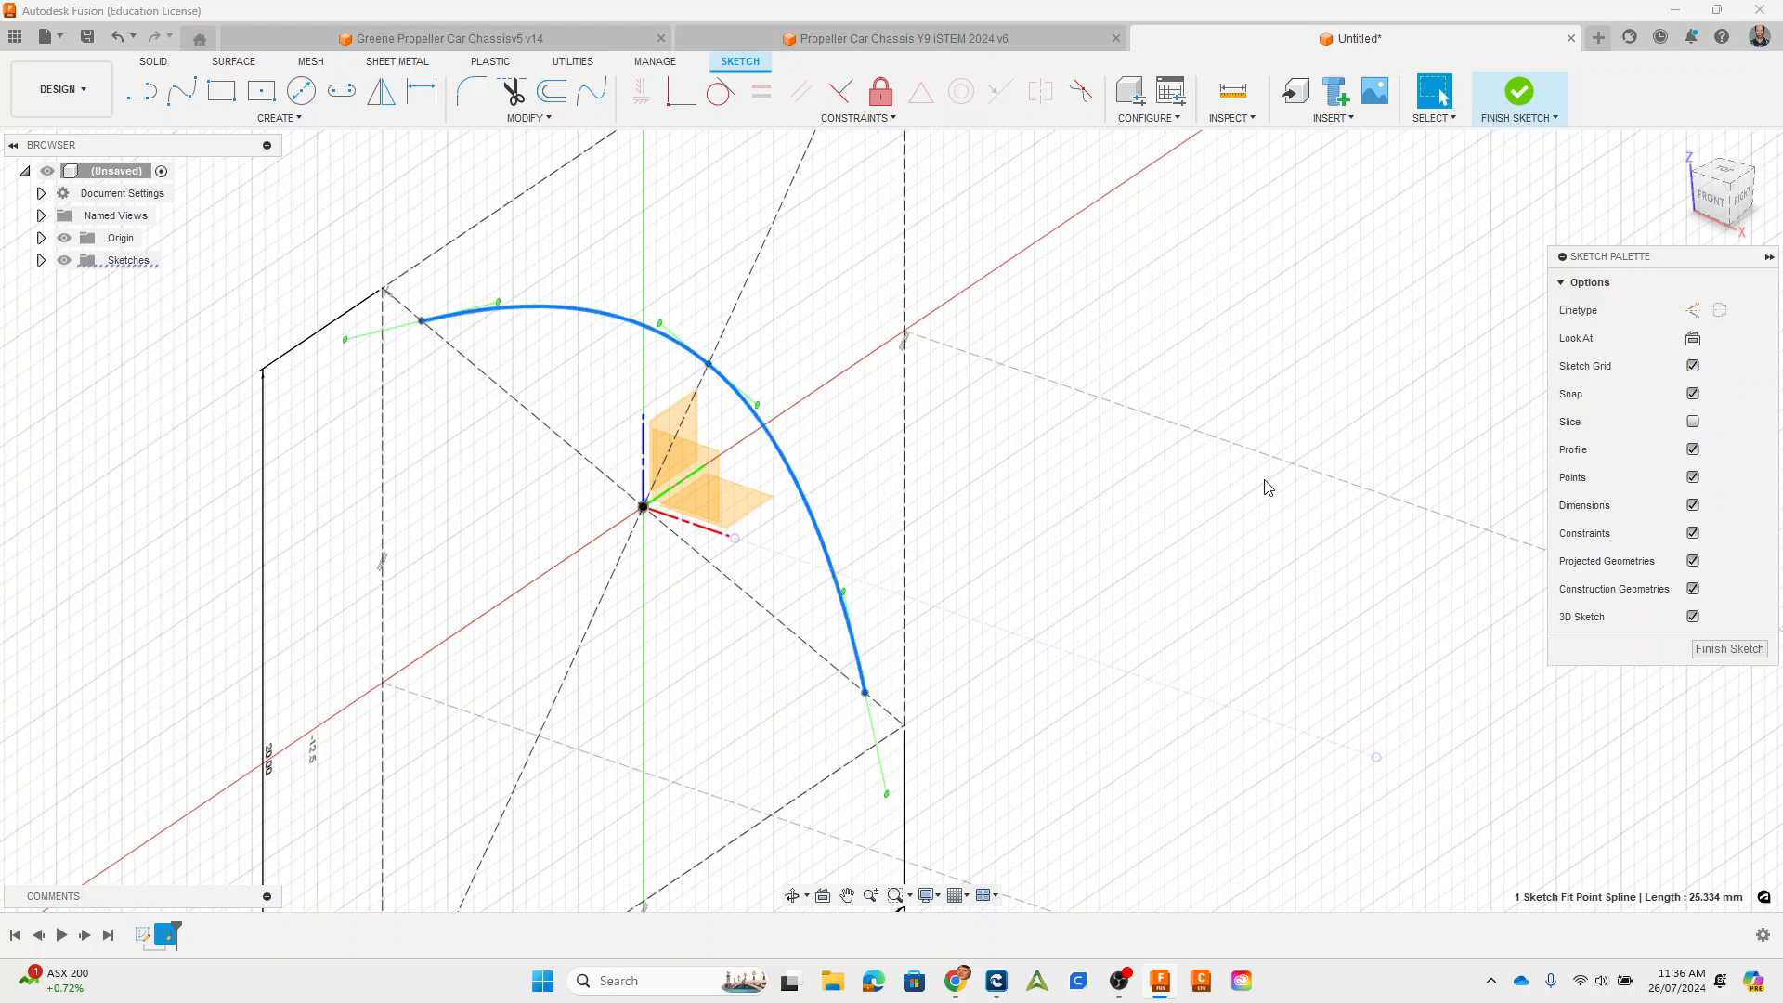
# Step: Finish the spline sketch and return to the surface modelling tools
pyautogui.scroll(-5, 1179, 756)
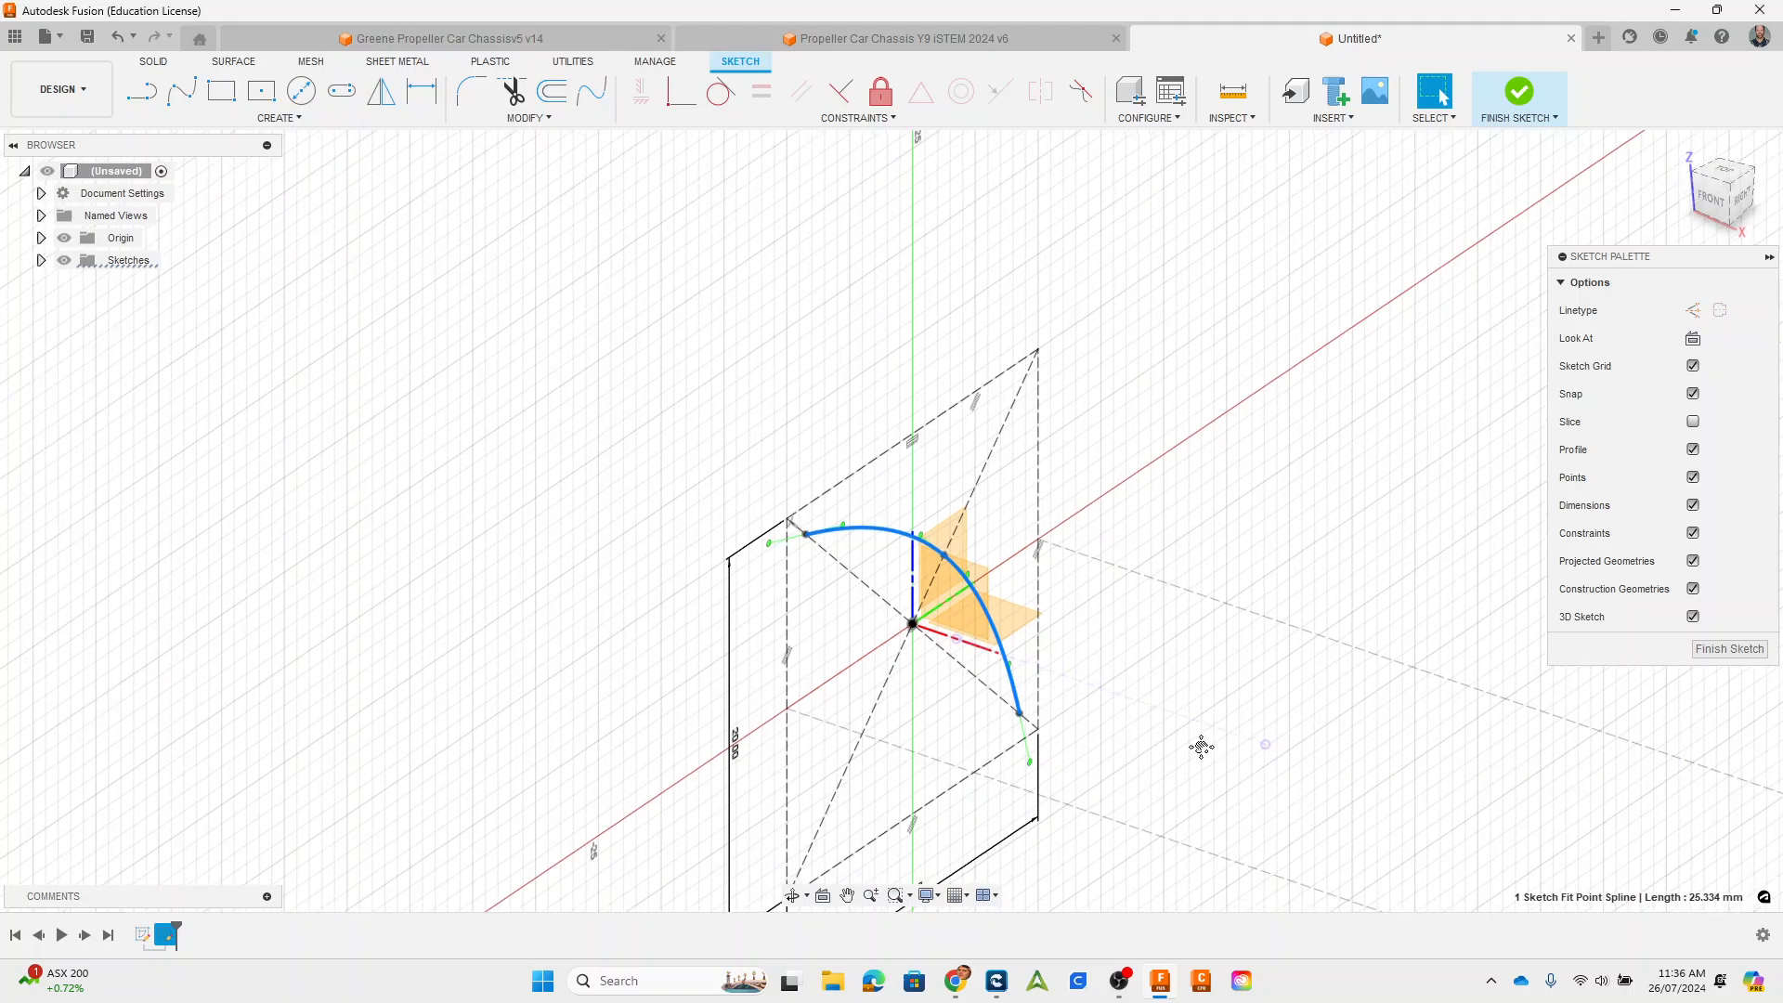
pyautogui.scroll(1, 1124, 694)
pyautogui.click(1519, 93)
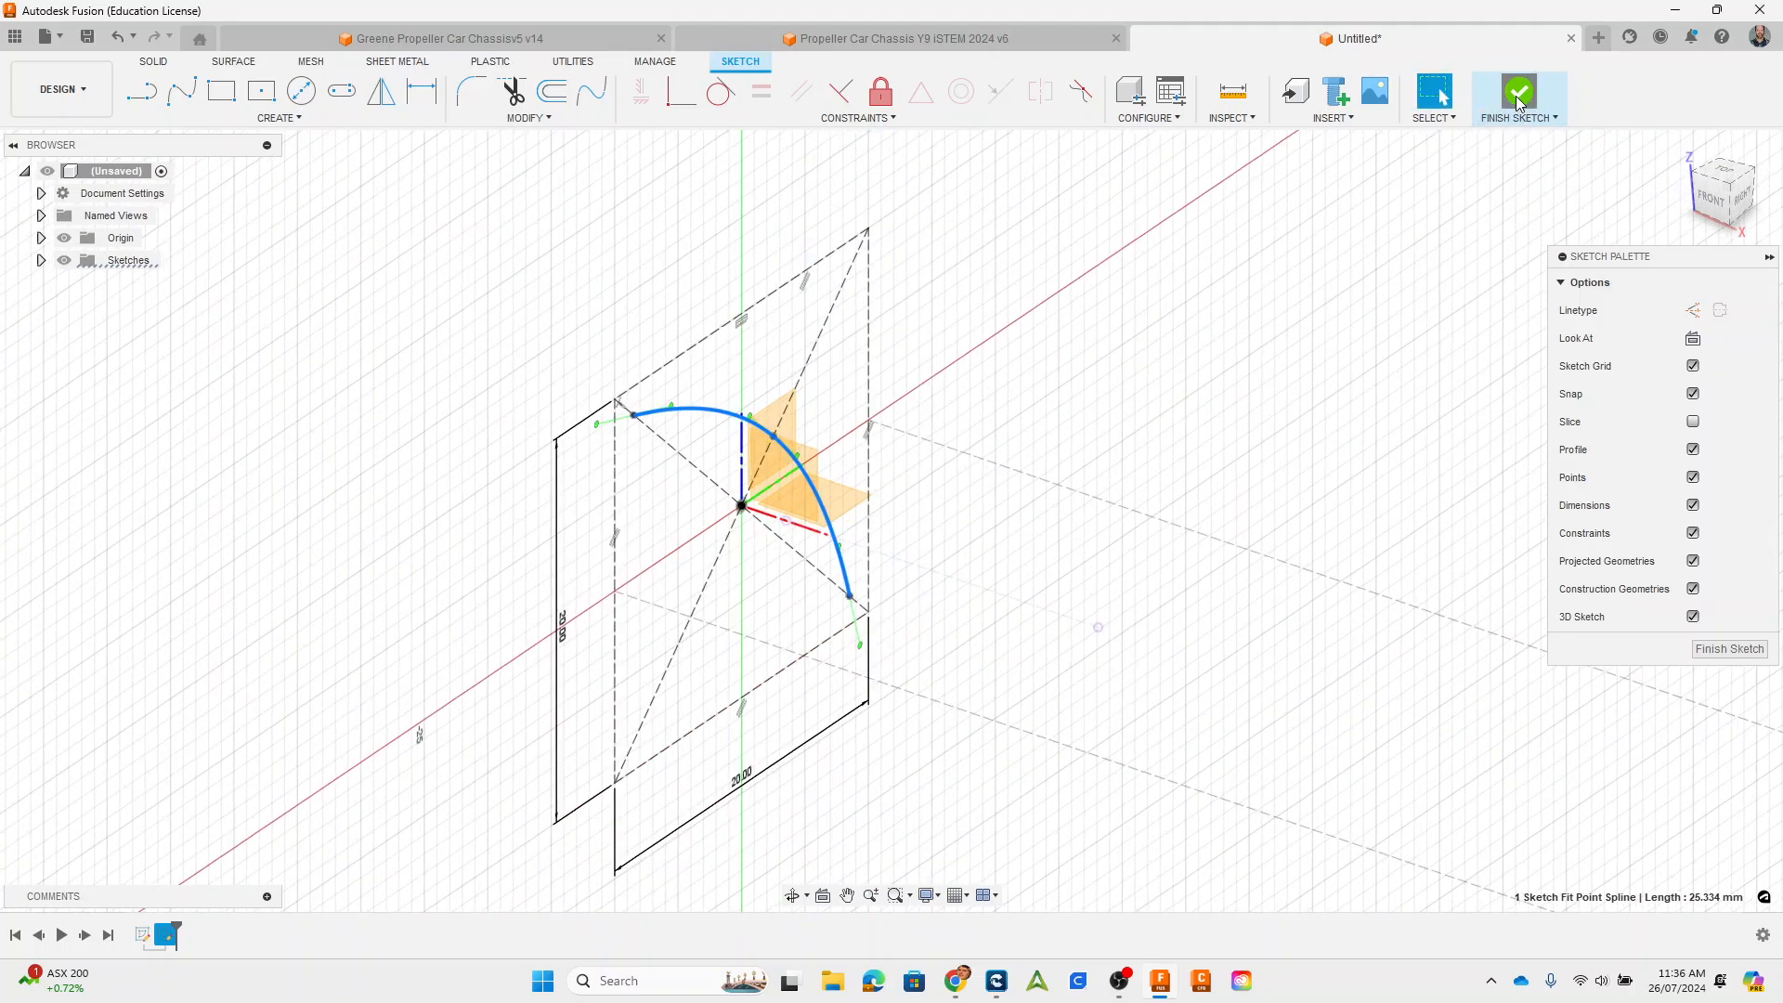
pyautogui.click(153, 64)
pyautogui.click(229, 63)
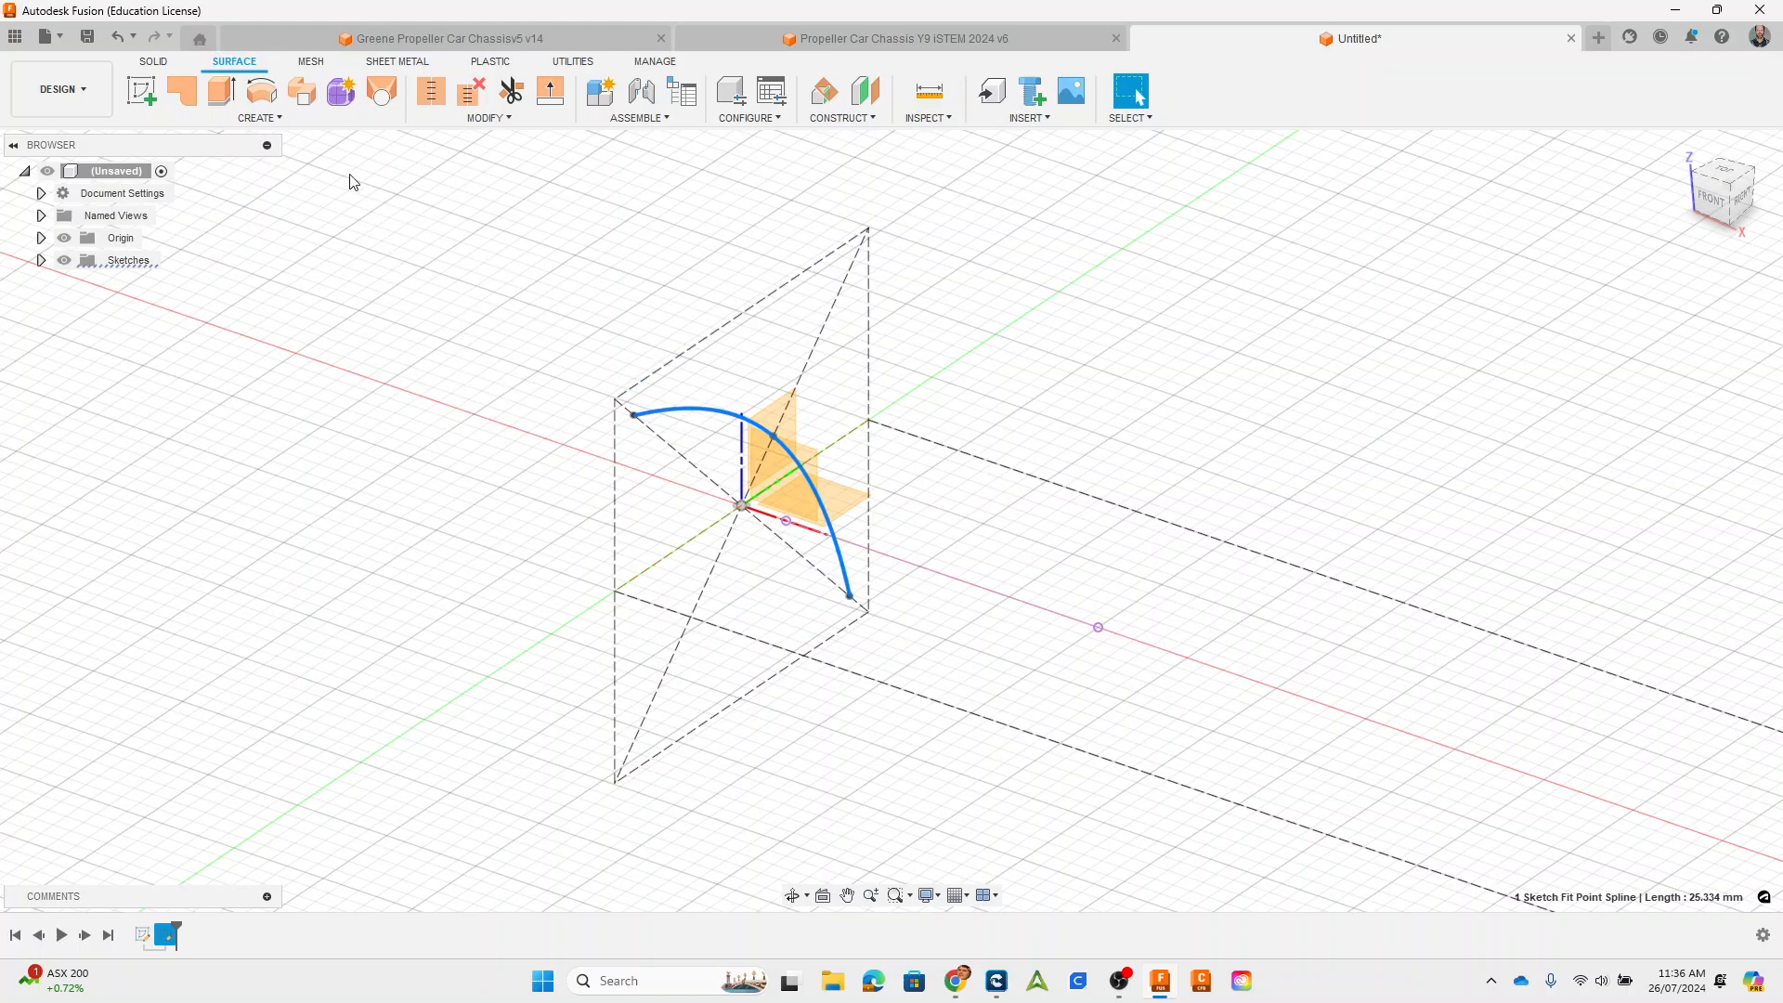
# Step: Extrude the spline 70 mm to one side as a new surface body, ending at the far edge of the construction rectangle
pyautogui.click(224, 96)
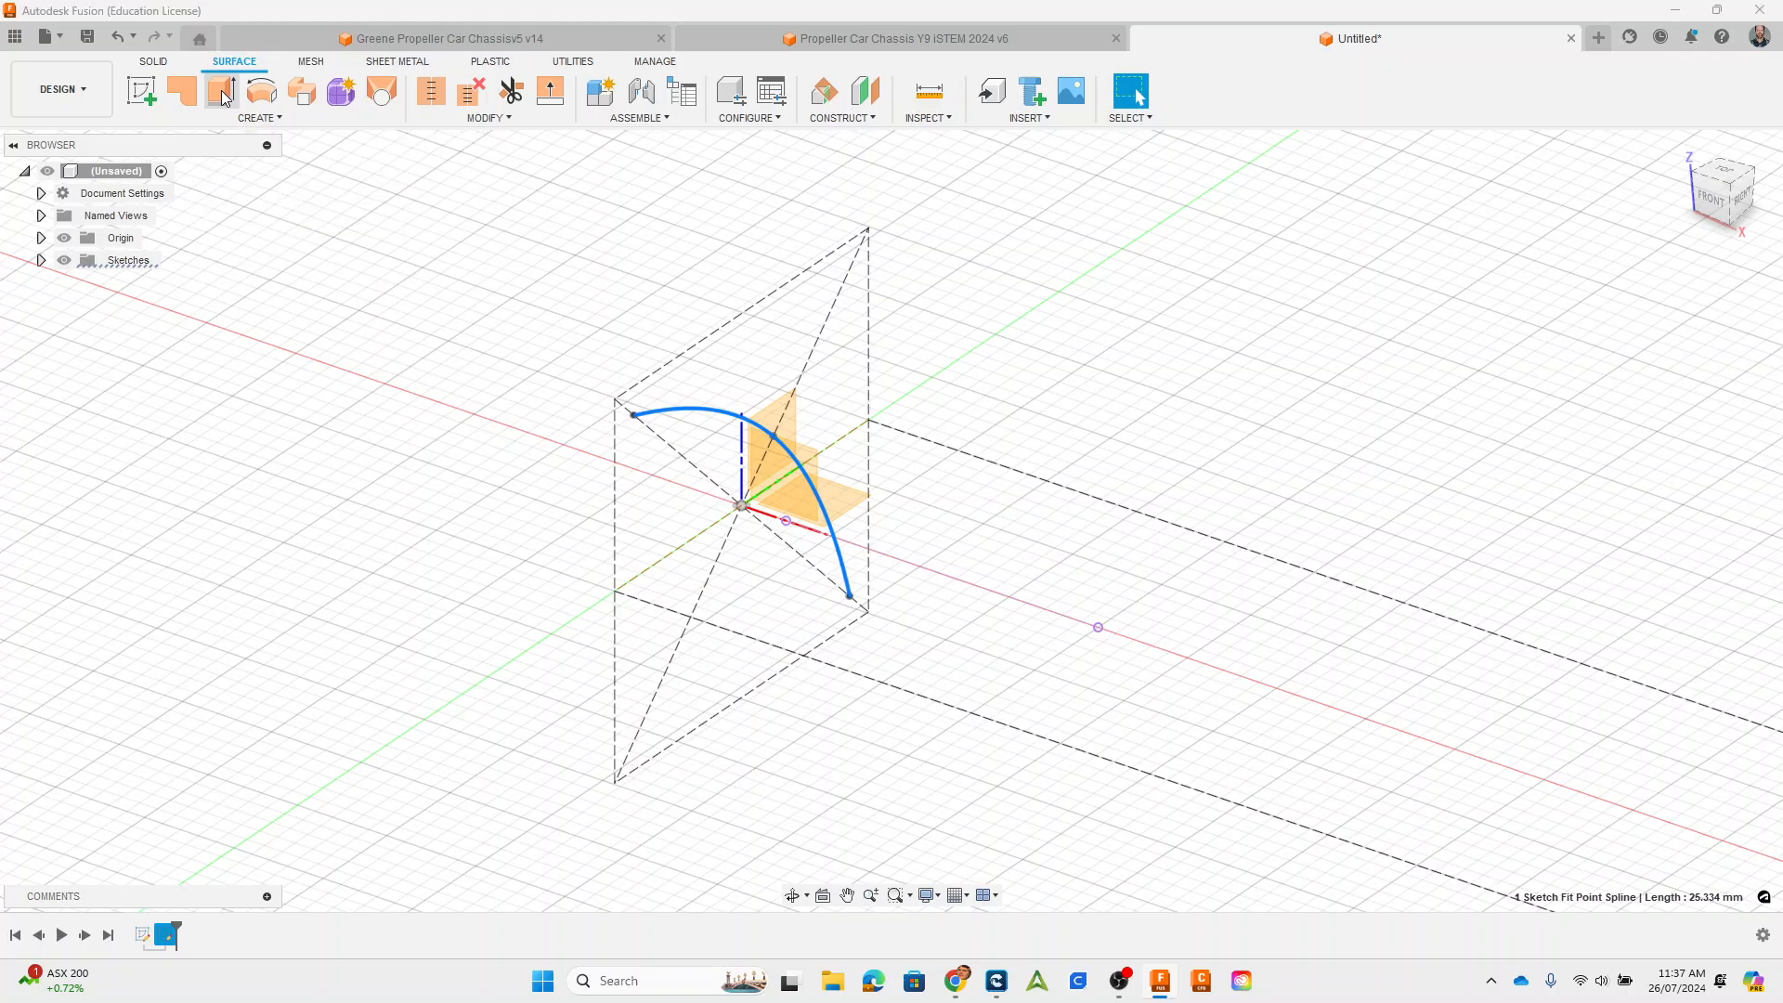
pyautogui.moveTo(1336, 709); pyautogui.dragTo(1091, 574, button='middle')
pyautogui.scroll(-6, 1095, 585)
pyautogui.moveTo(1421, 754); pyautogui.dragTo(1088, 632, button='middle')
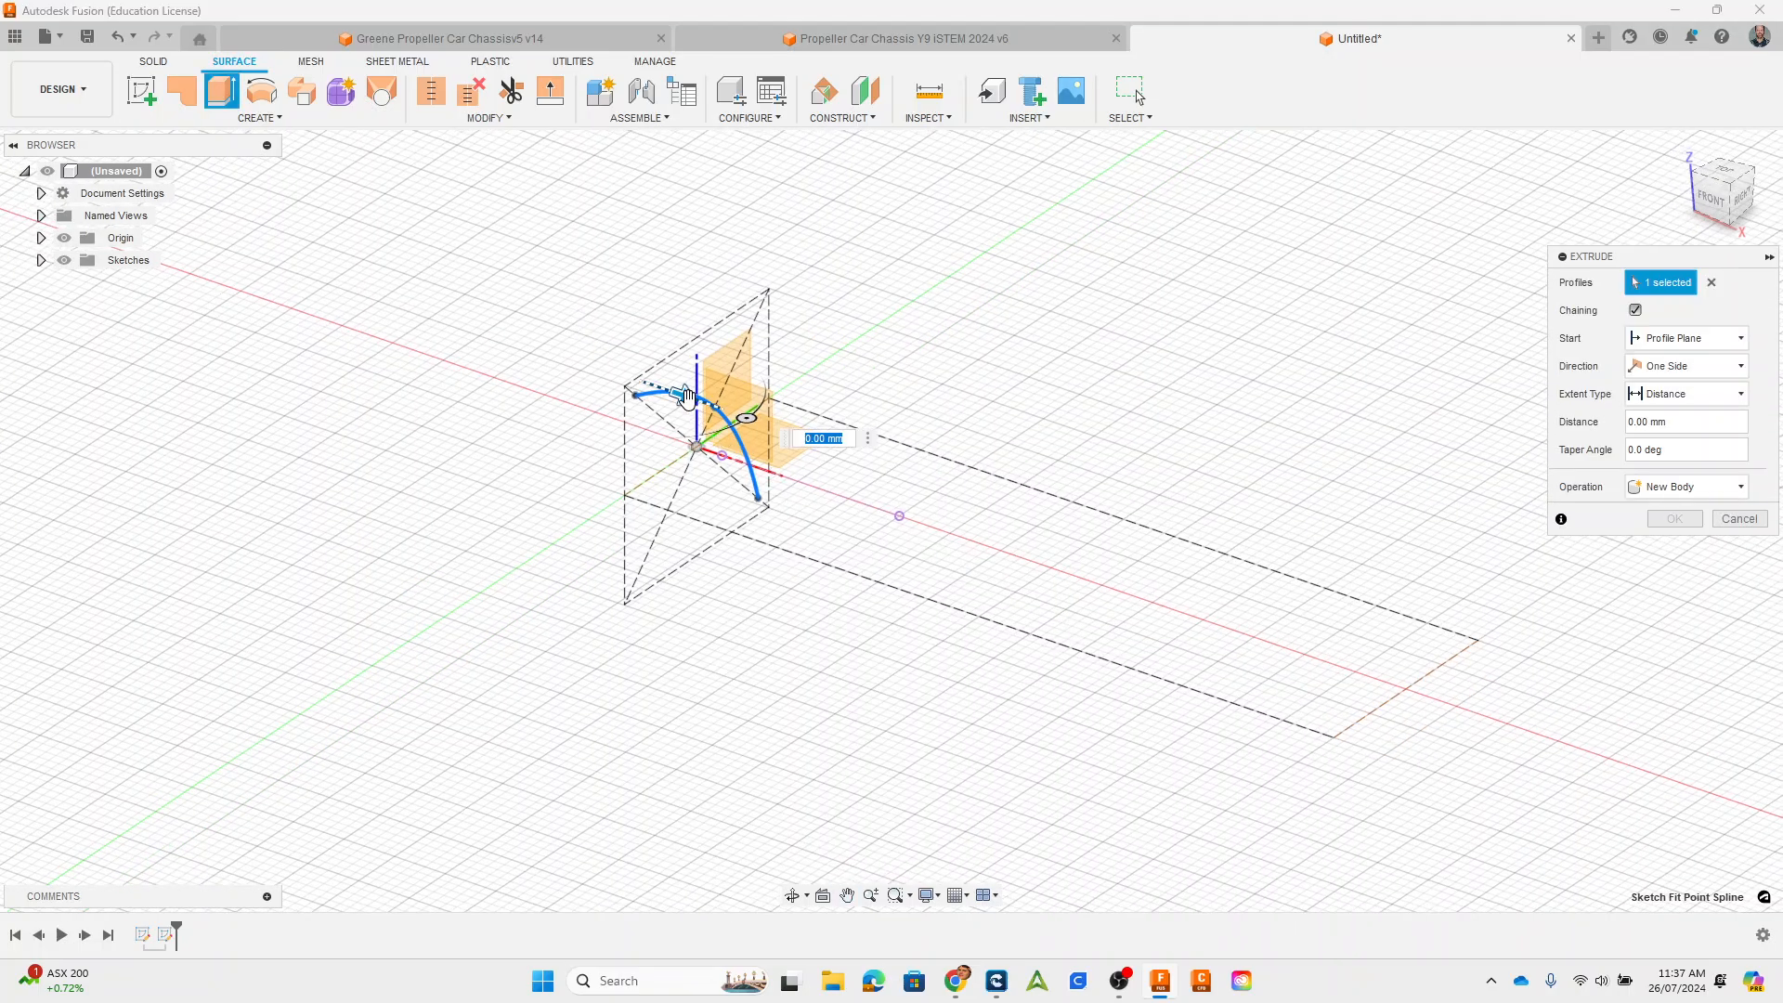
pyautogui.moveTo(687, 399); pyautogui.dragTo(1392, 647)
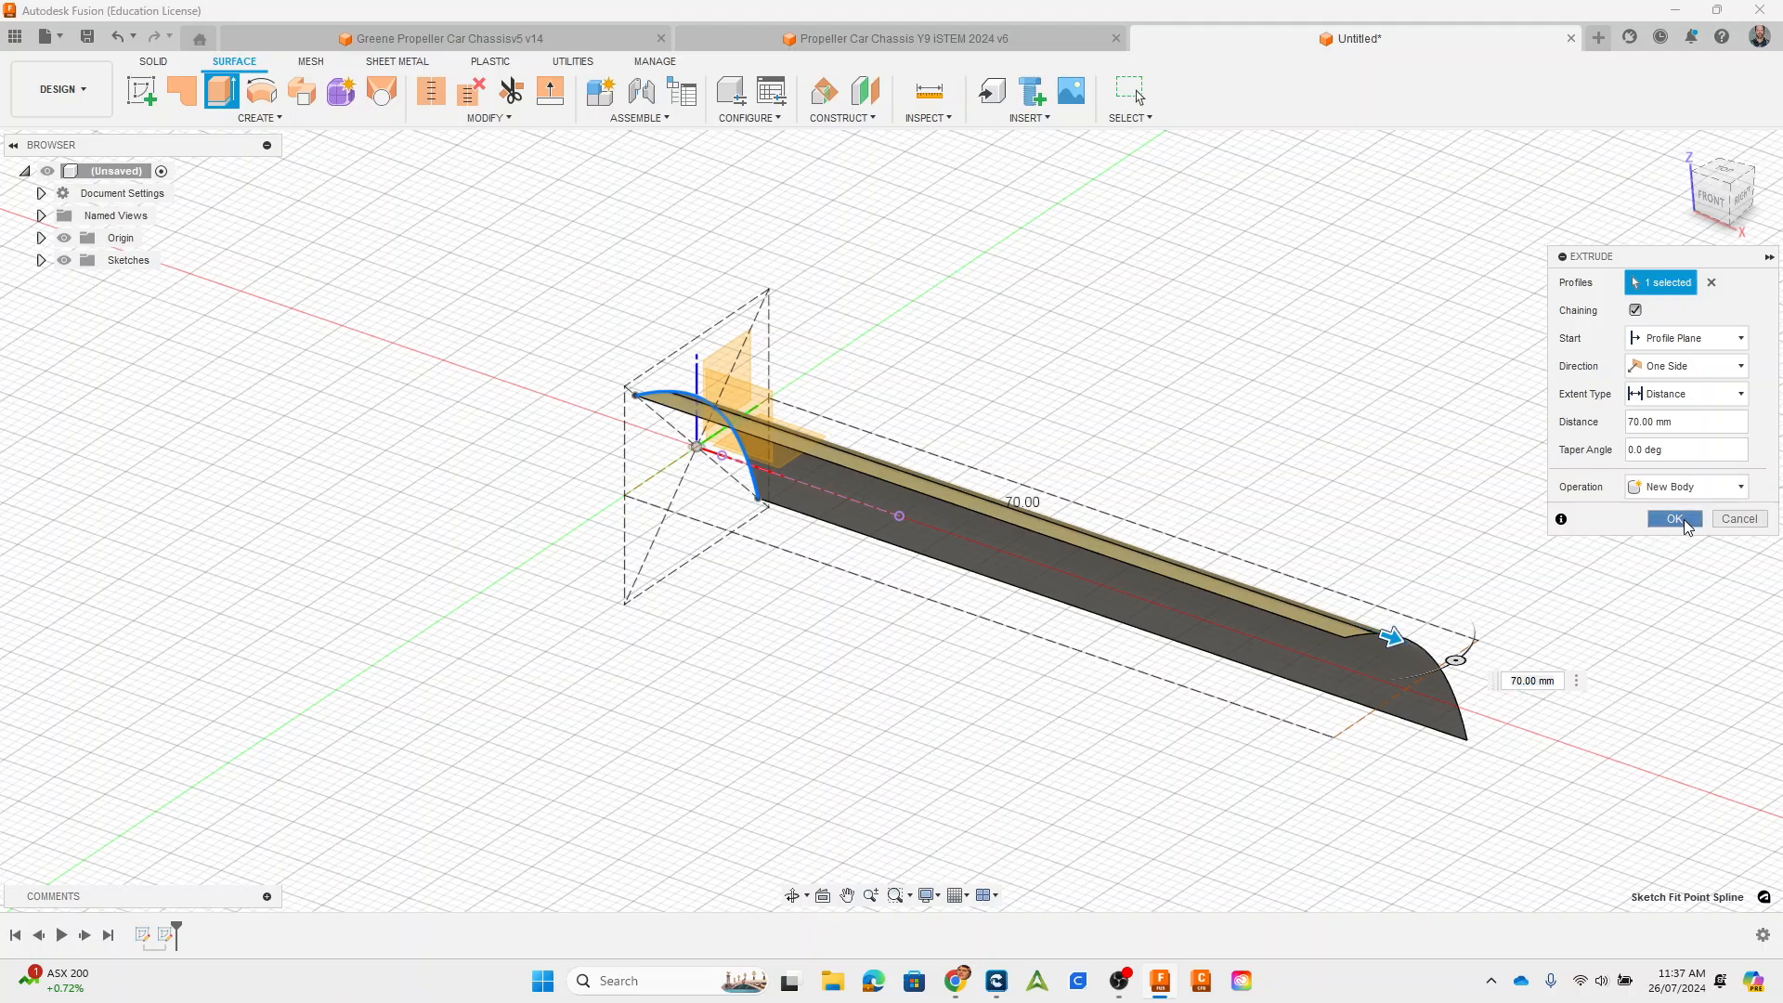
pyautogui.click(1682, 522)
# Step: Start a new sketch on the XY plane
pyautogui.keyDown('shift'); pyautogui.moveTo(1418, 485); pyautogui.dragTo(1381, 516, button='middle'); pyautogui.keyUp('shift')
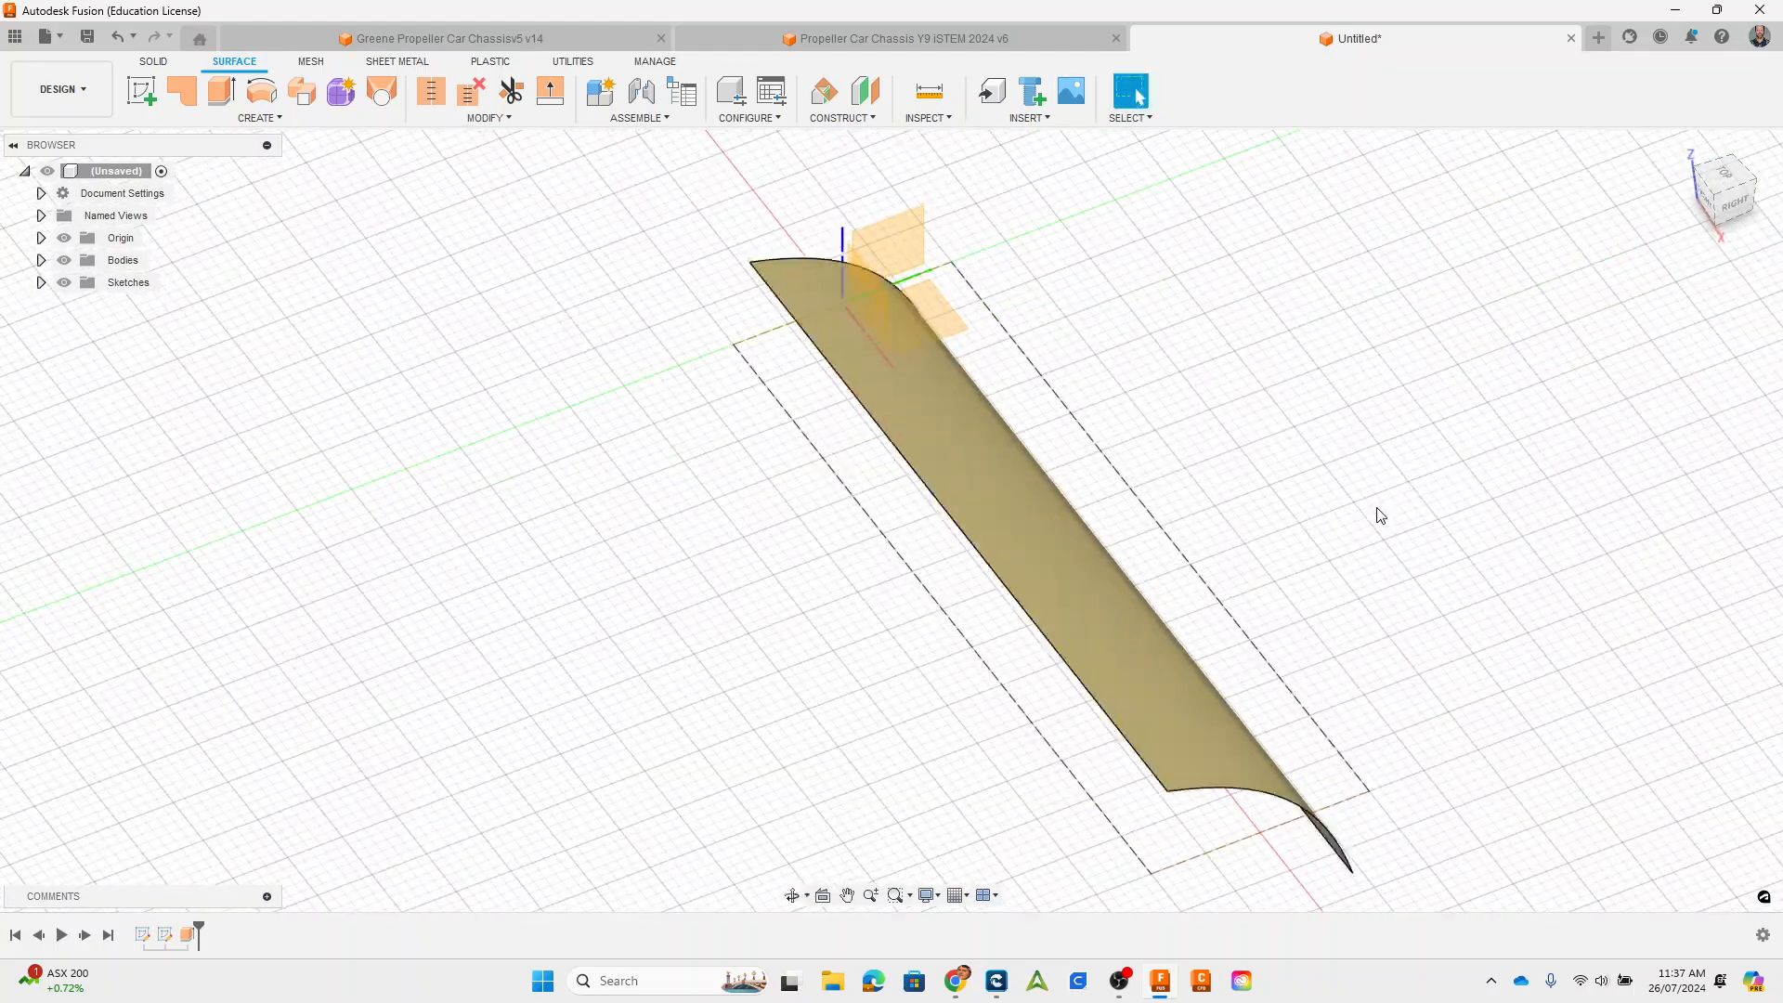
pyautogui.click(938, 310)
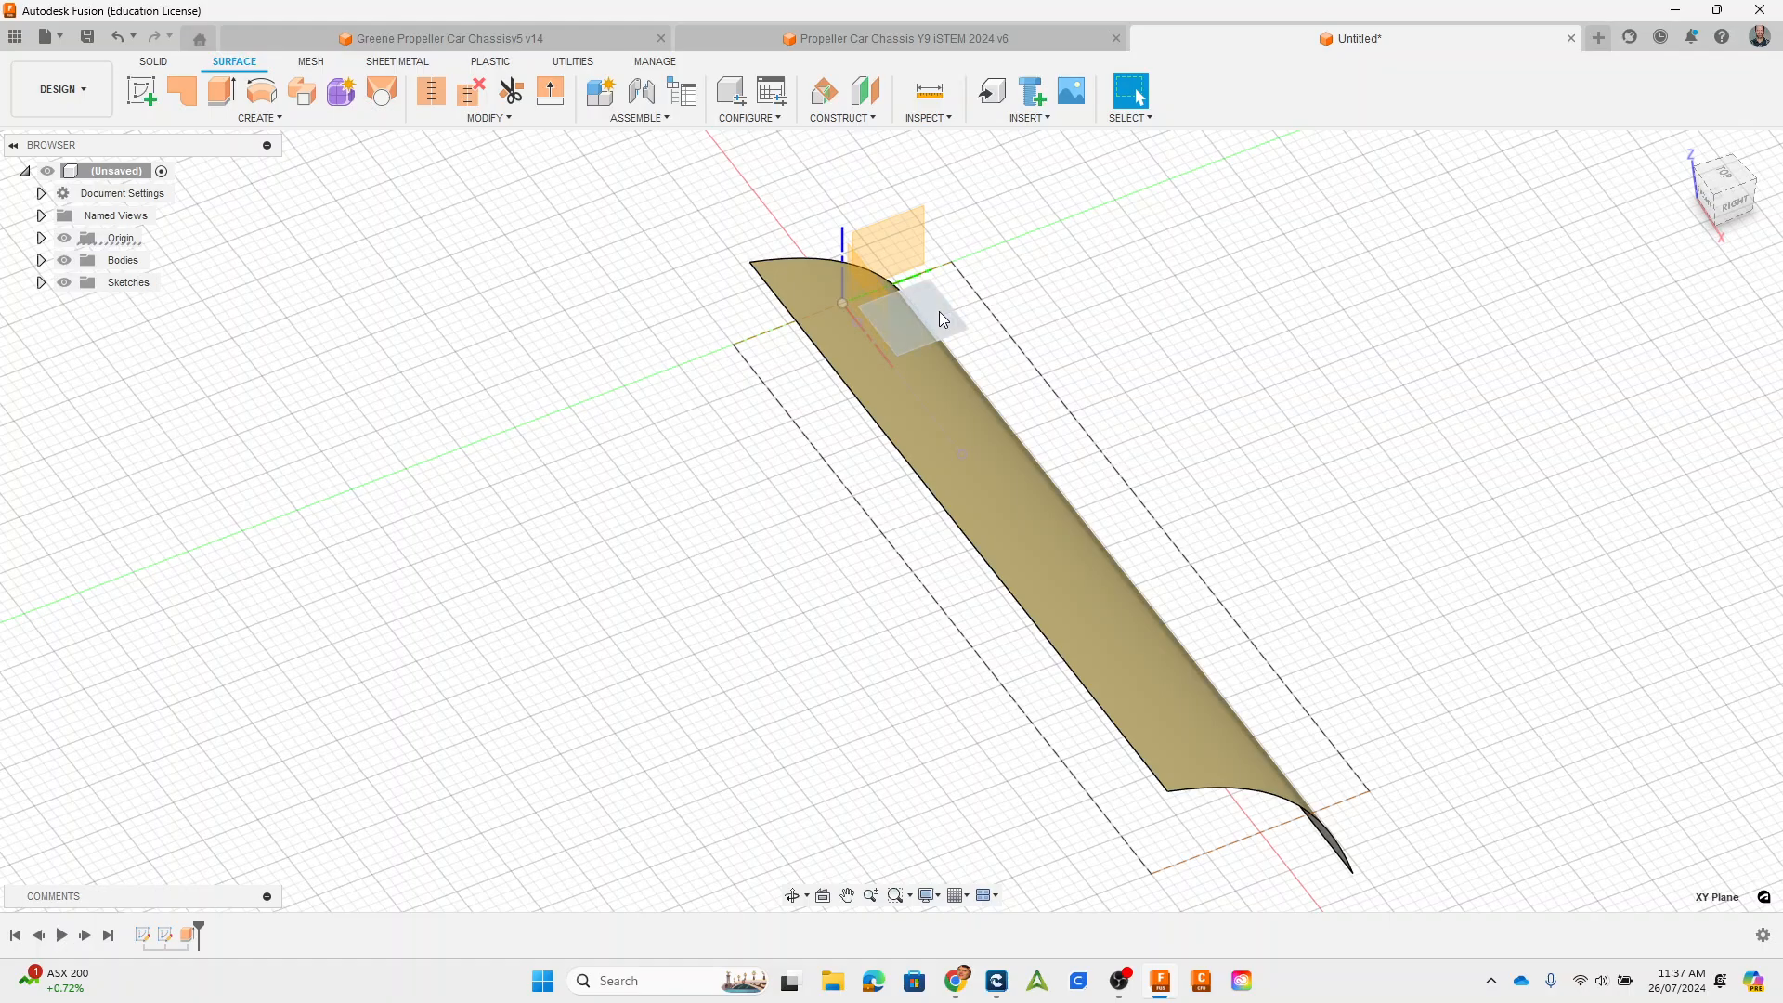
pyautogui.click(141, 87)
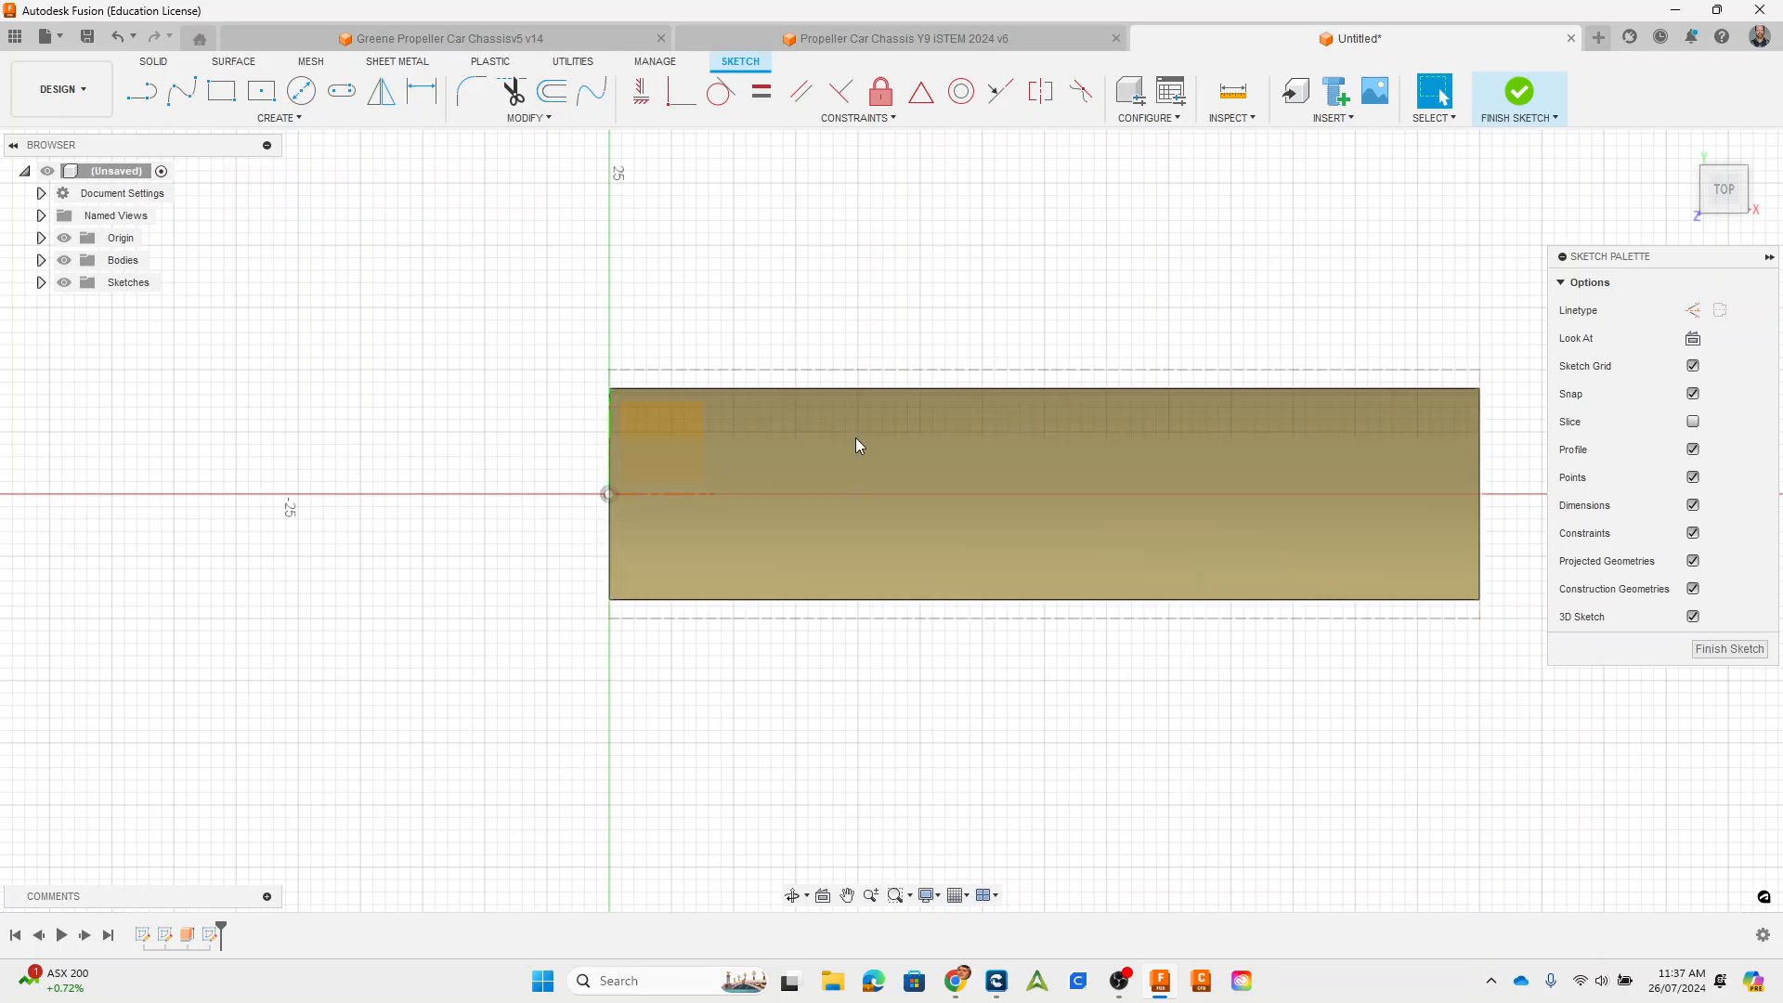
# Step: Draw a 3 mm construction line from the origin upward along the Y axis at the blade surface's inner end
pyautogui.click(144, 94)
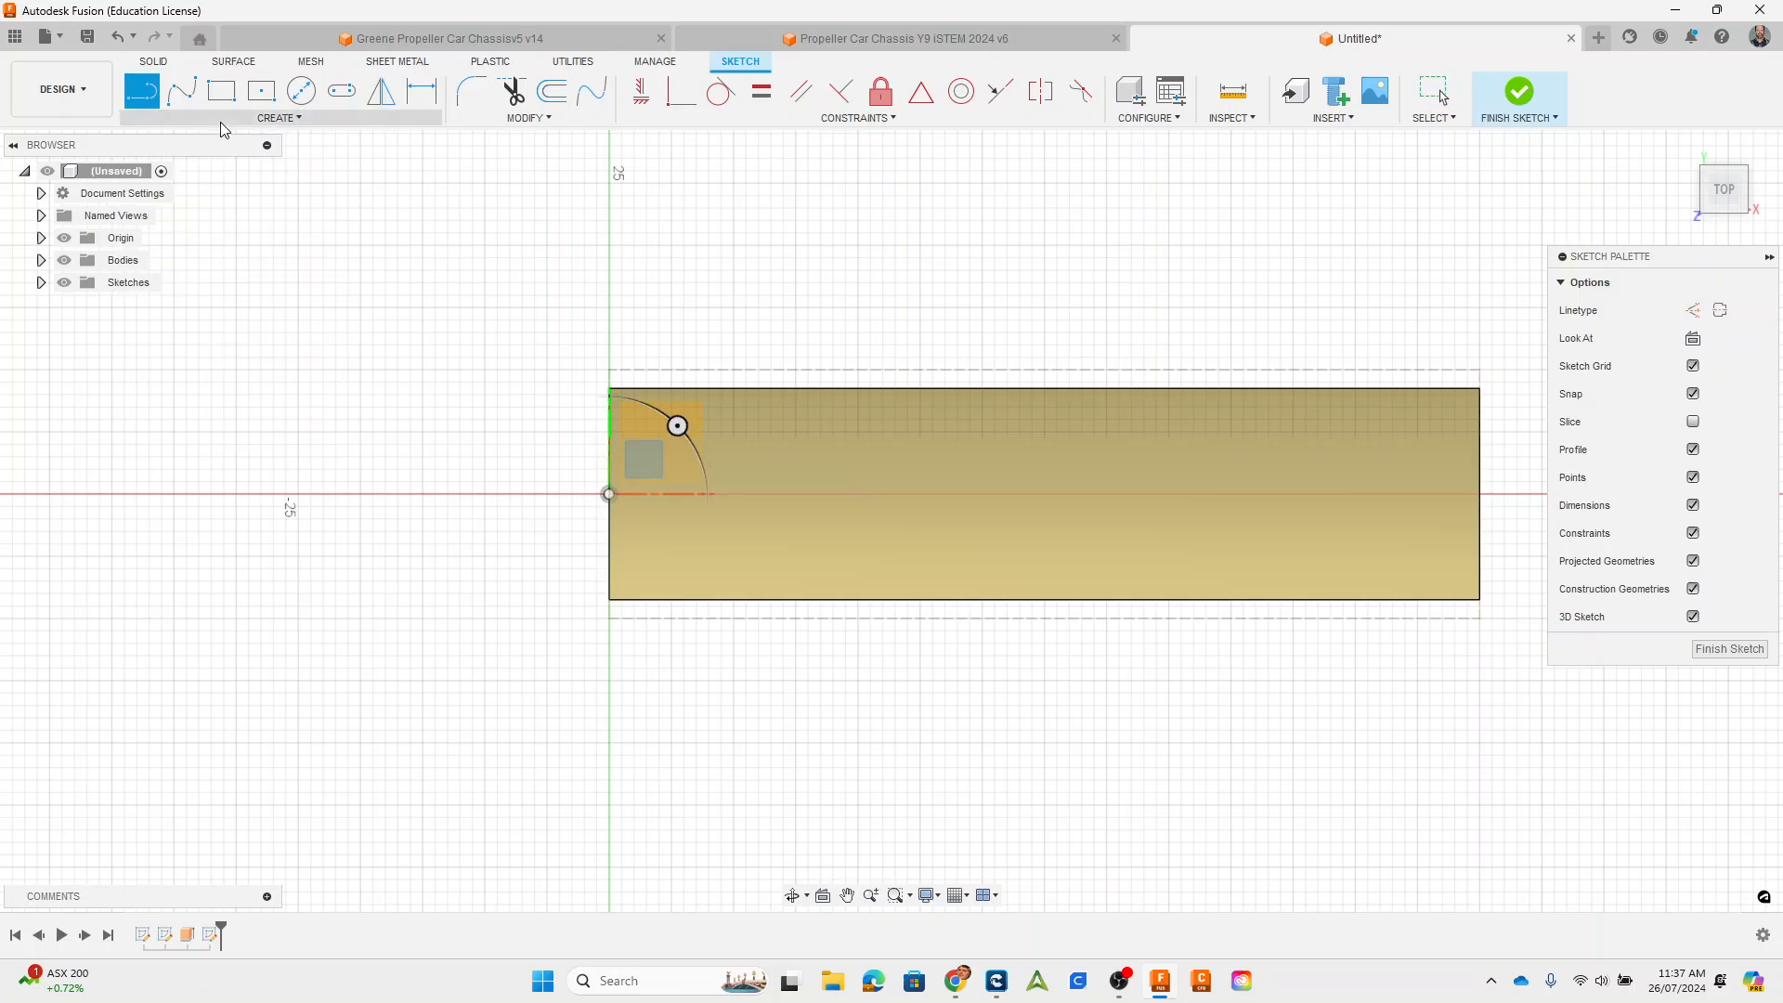
pyautogui.click(1693, 310)
pyautogui.scroll(5, 692, 480)
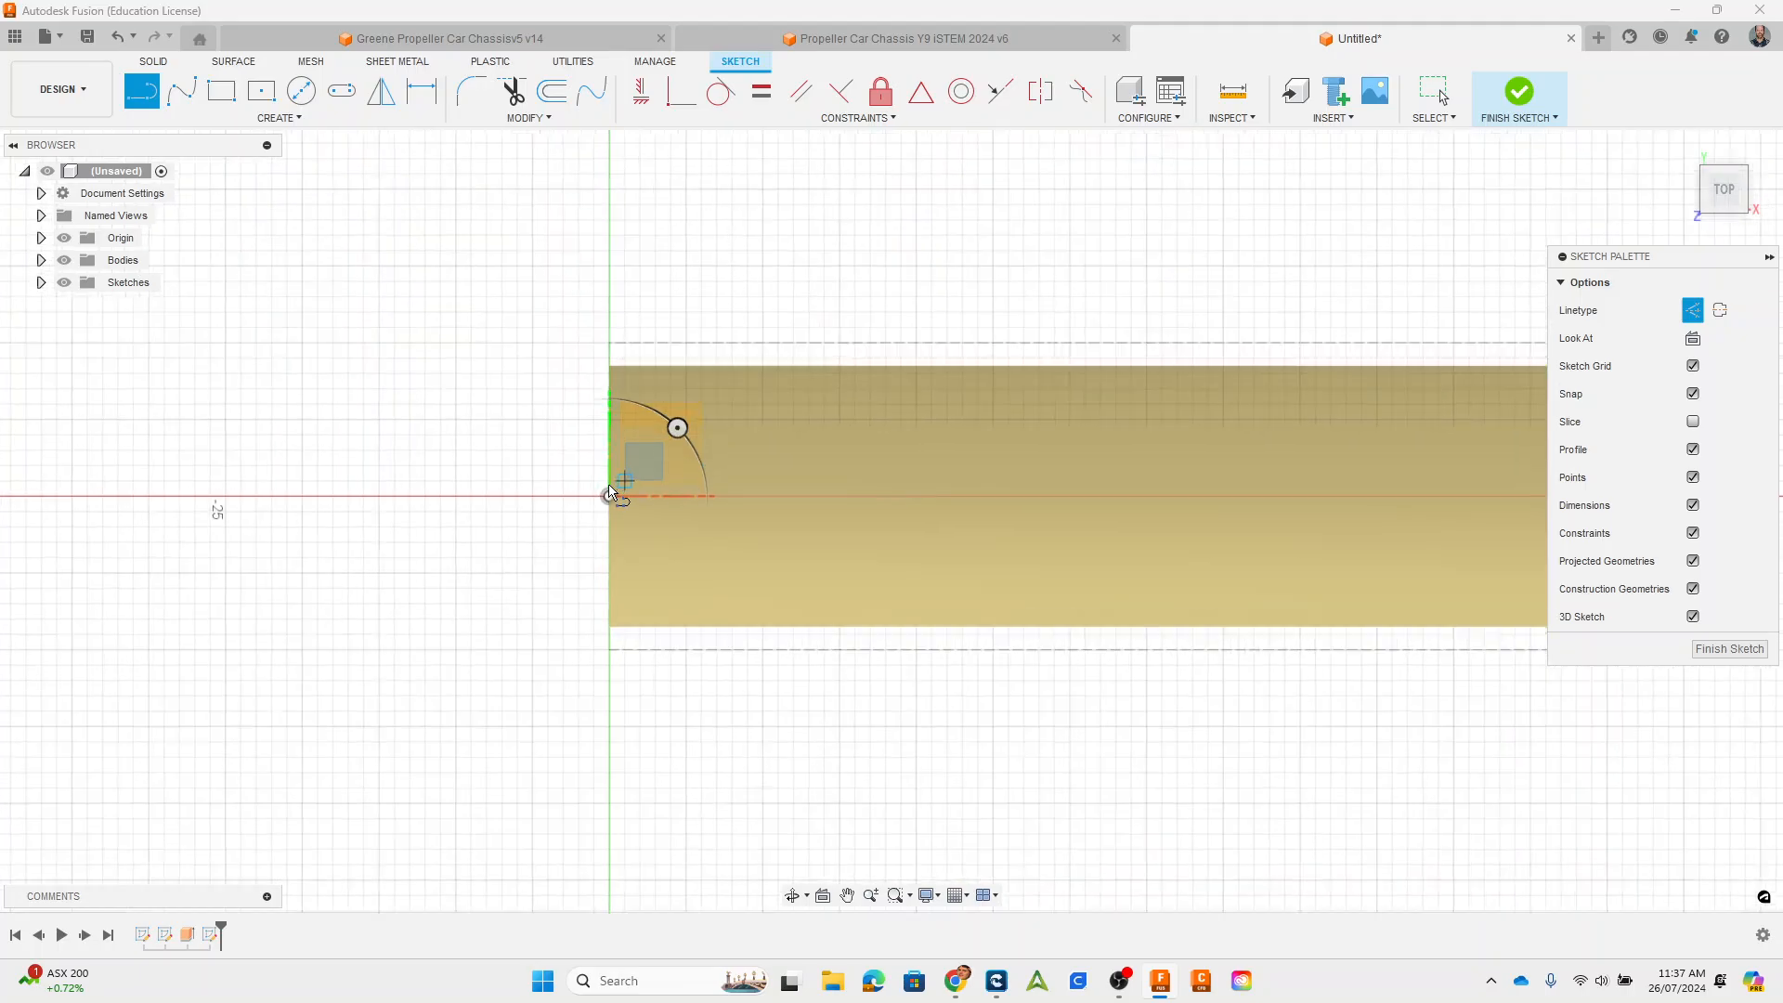
pyautogui.scroll(2, 947, 594)
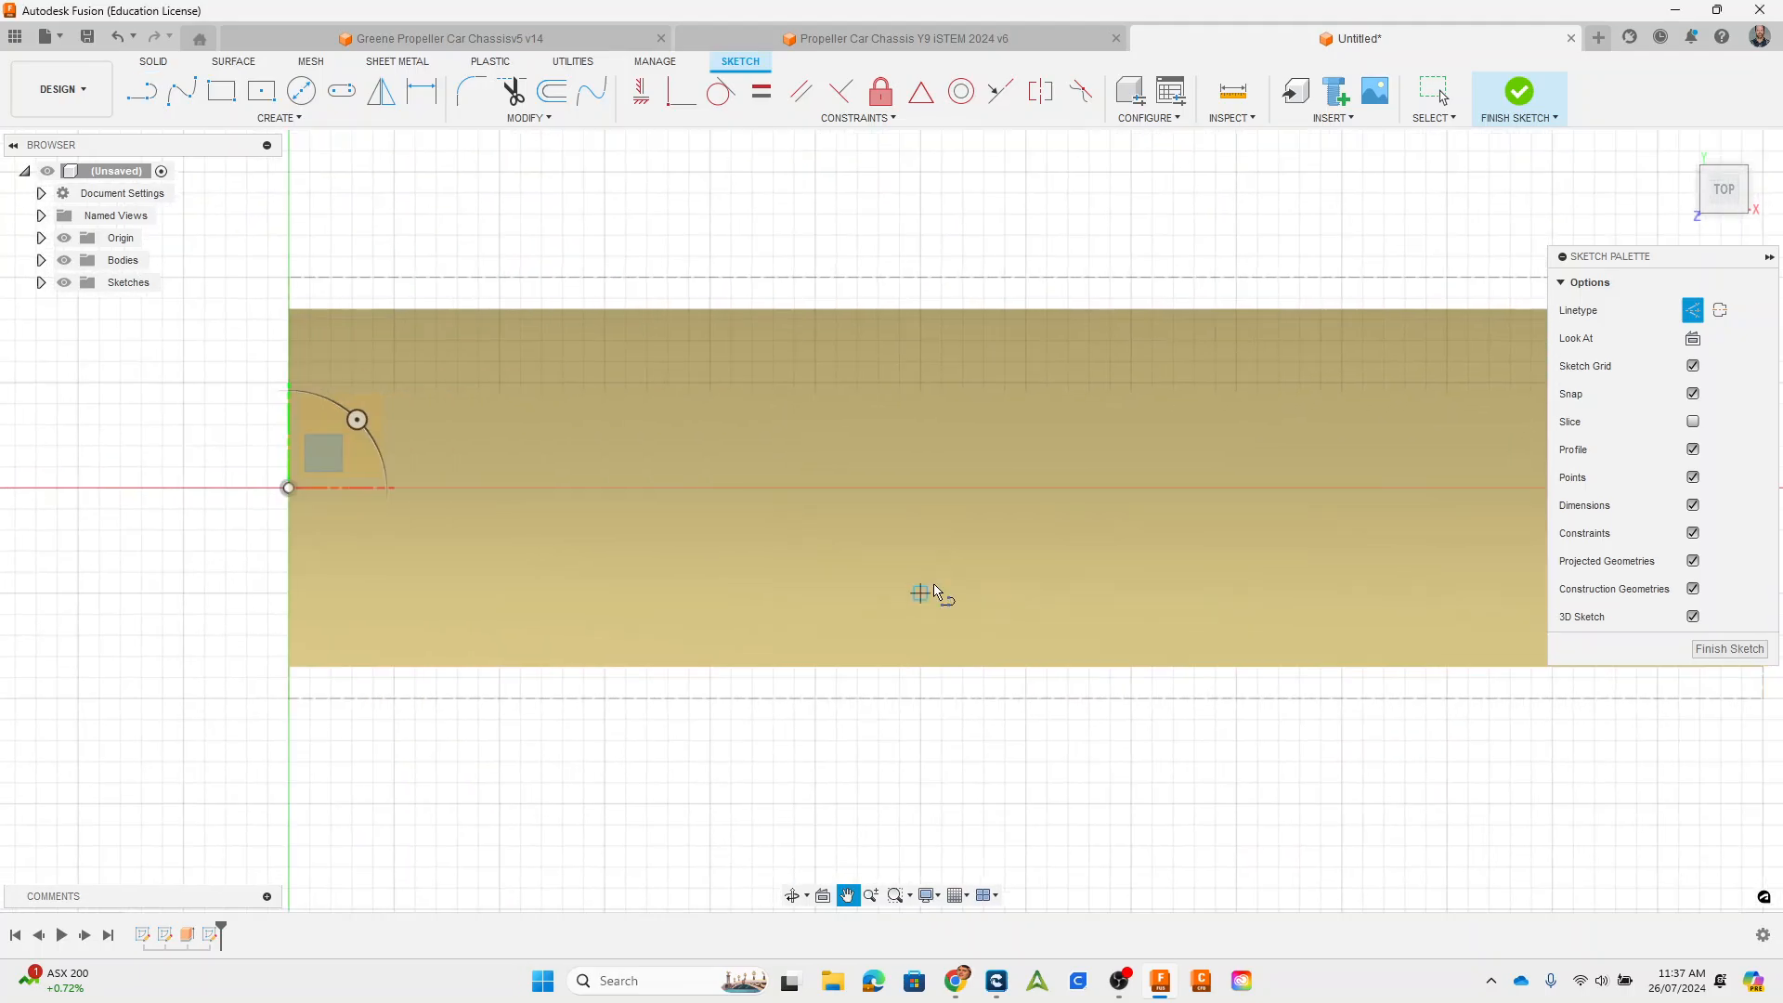
pyautogui.scroll(-4, 938, 593)
pyautogui.scroll(-1, 939, 580)
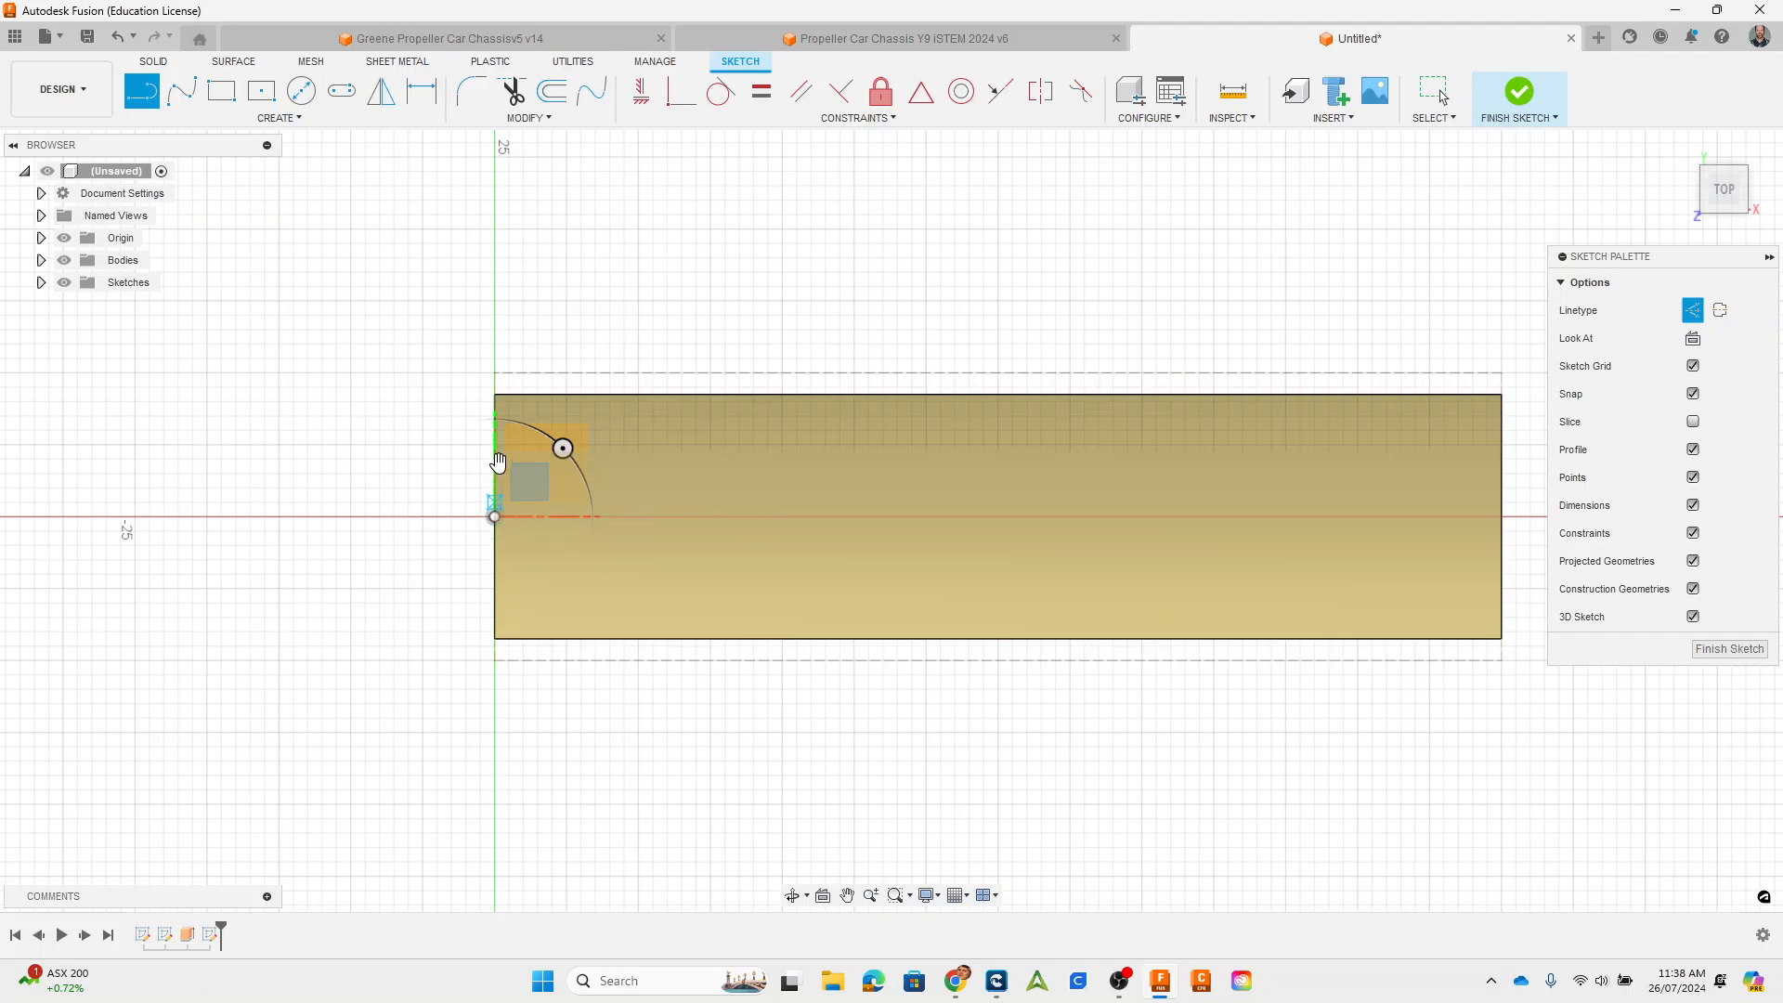
pyautogui.scroll(3, 490, 480)
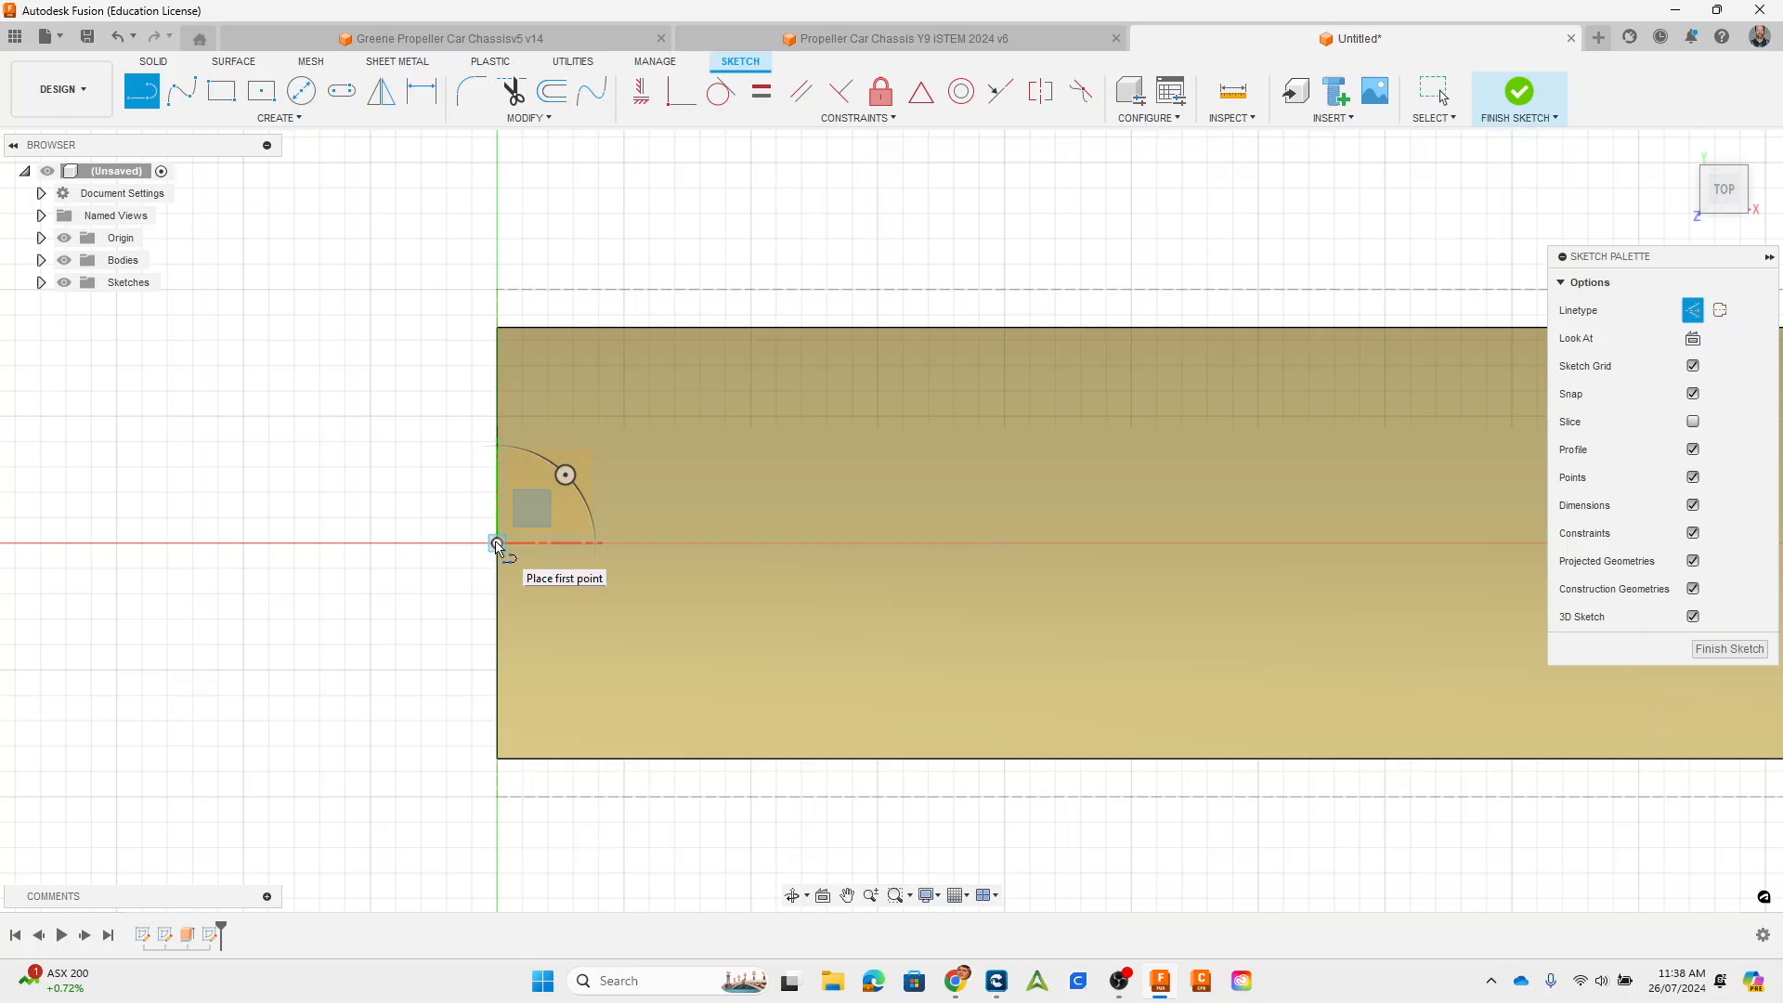
pyautogui.click(497, 543)
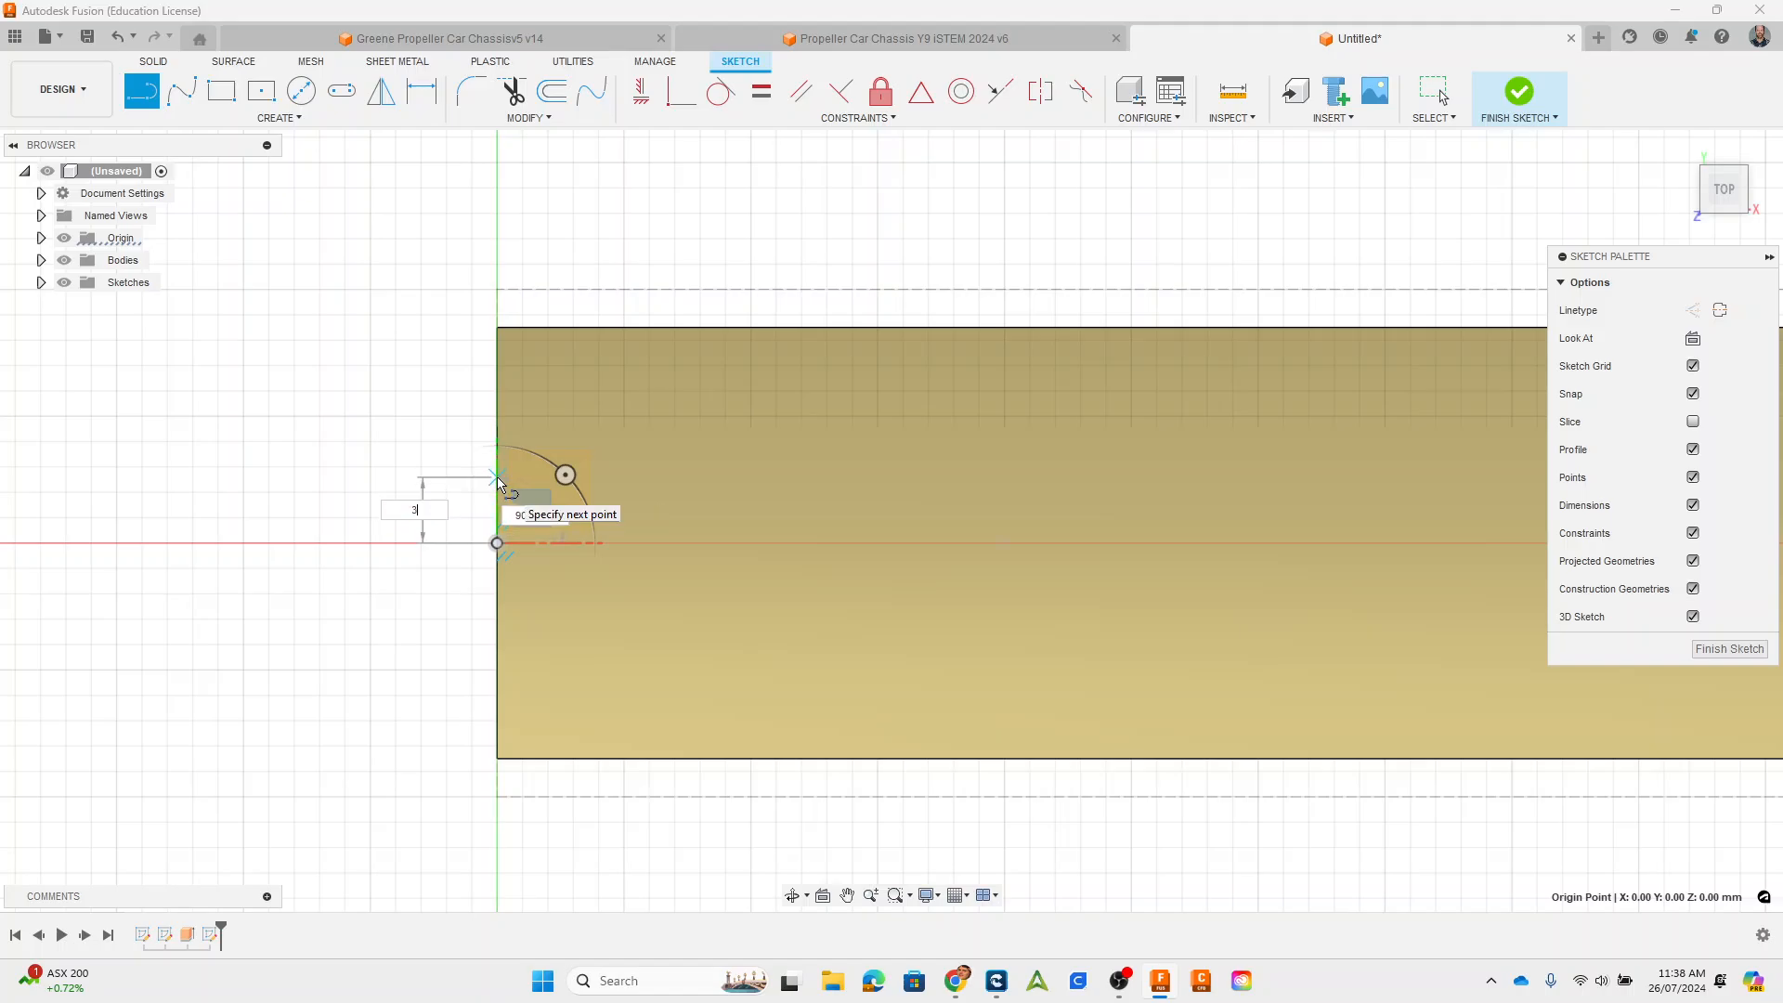
pyautogui.write('3')
pyautogui.press('Return')
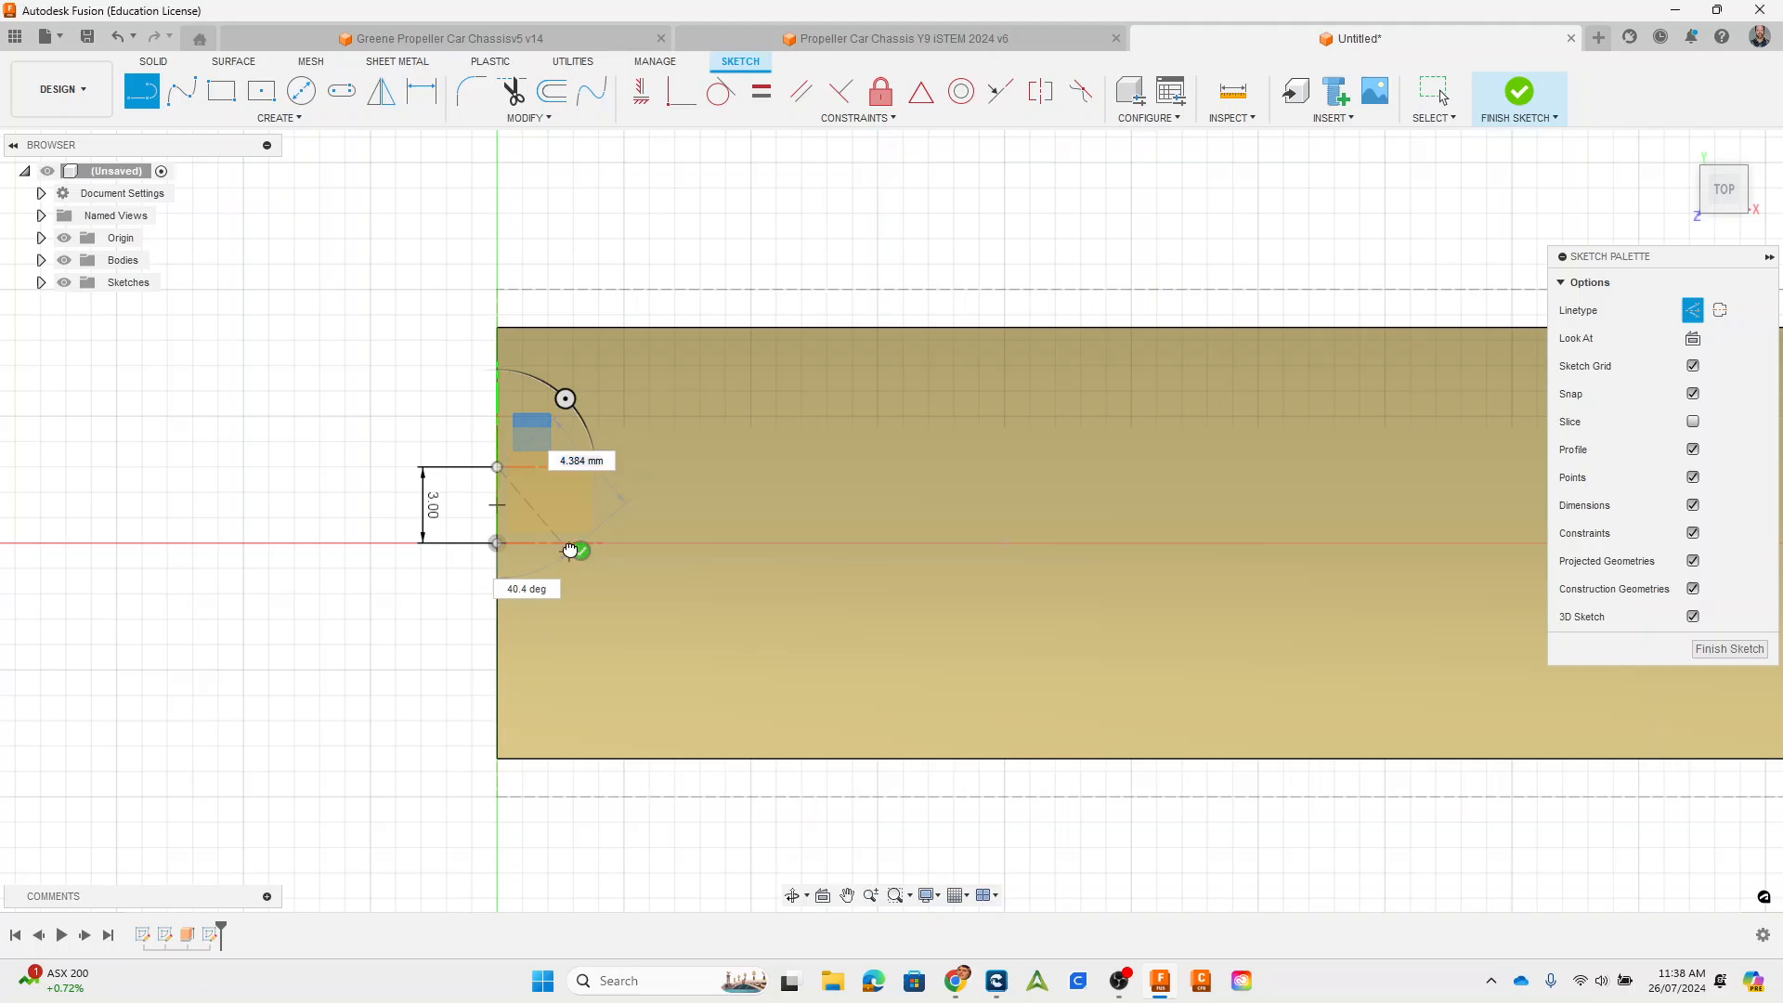
pyautogui.press('Escape')
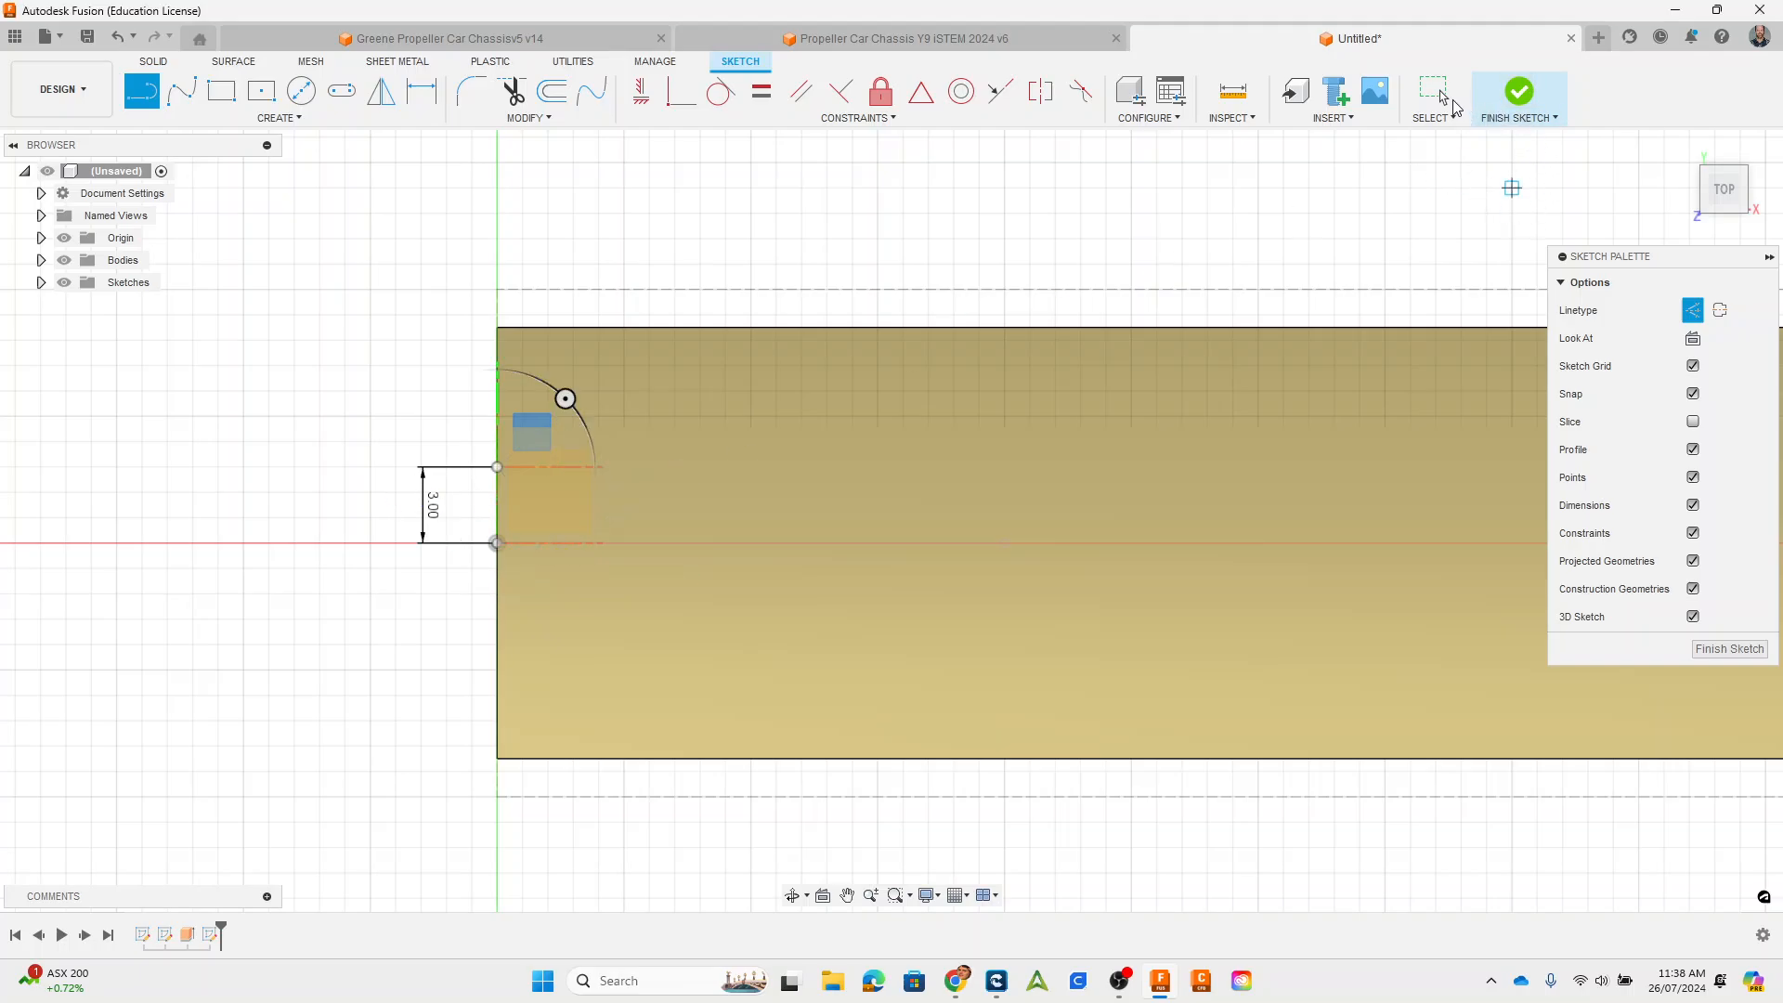
# Step: Convert the 3 mm line at the origin from construction to a solid sketch line
pyautogui.click(1451, 104)
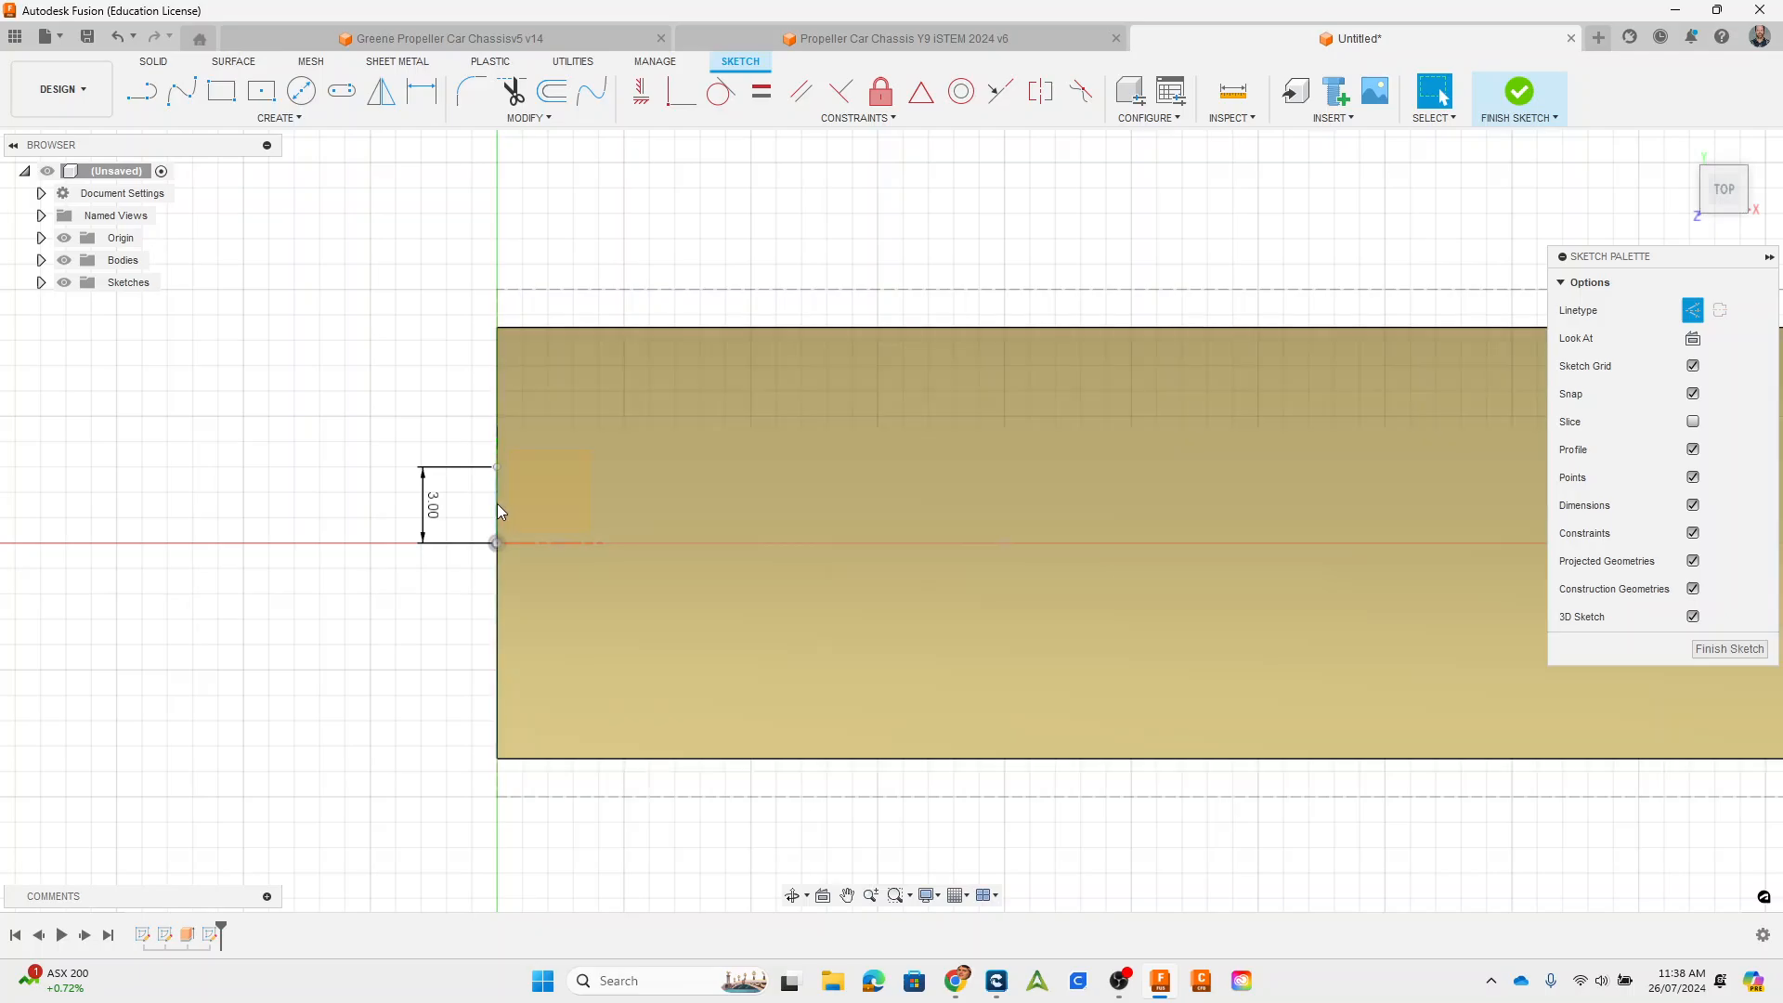
pyautogui.click(498, 503)
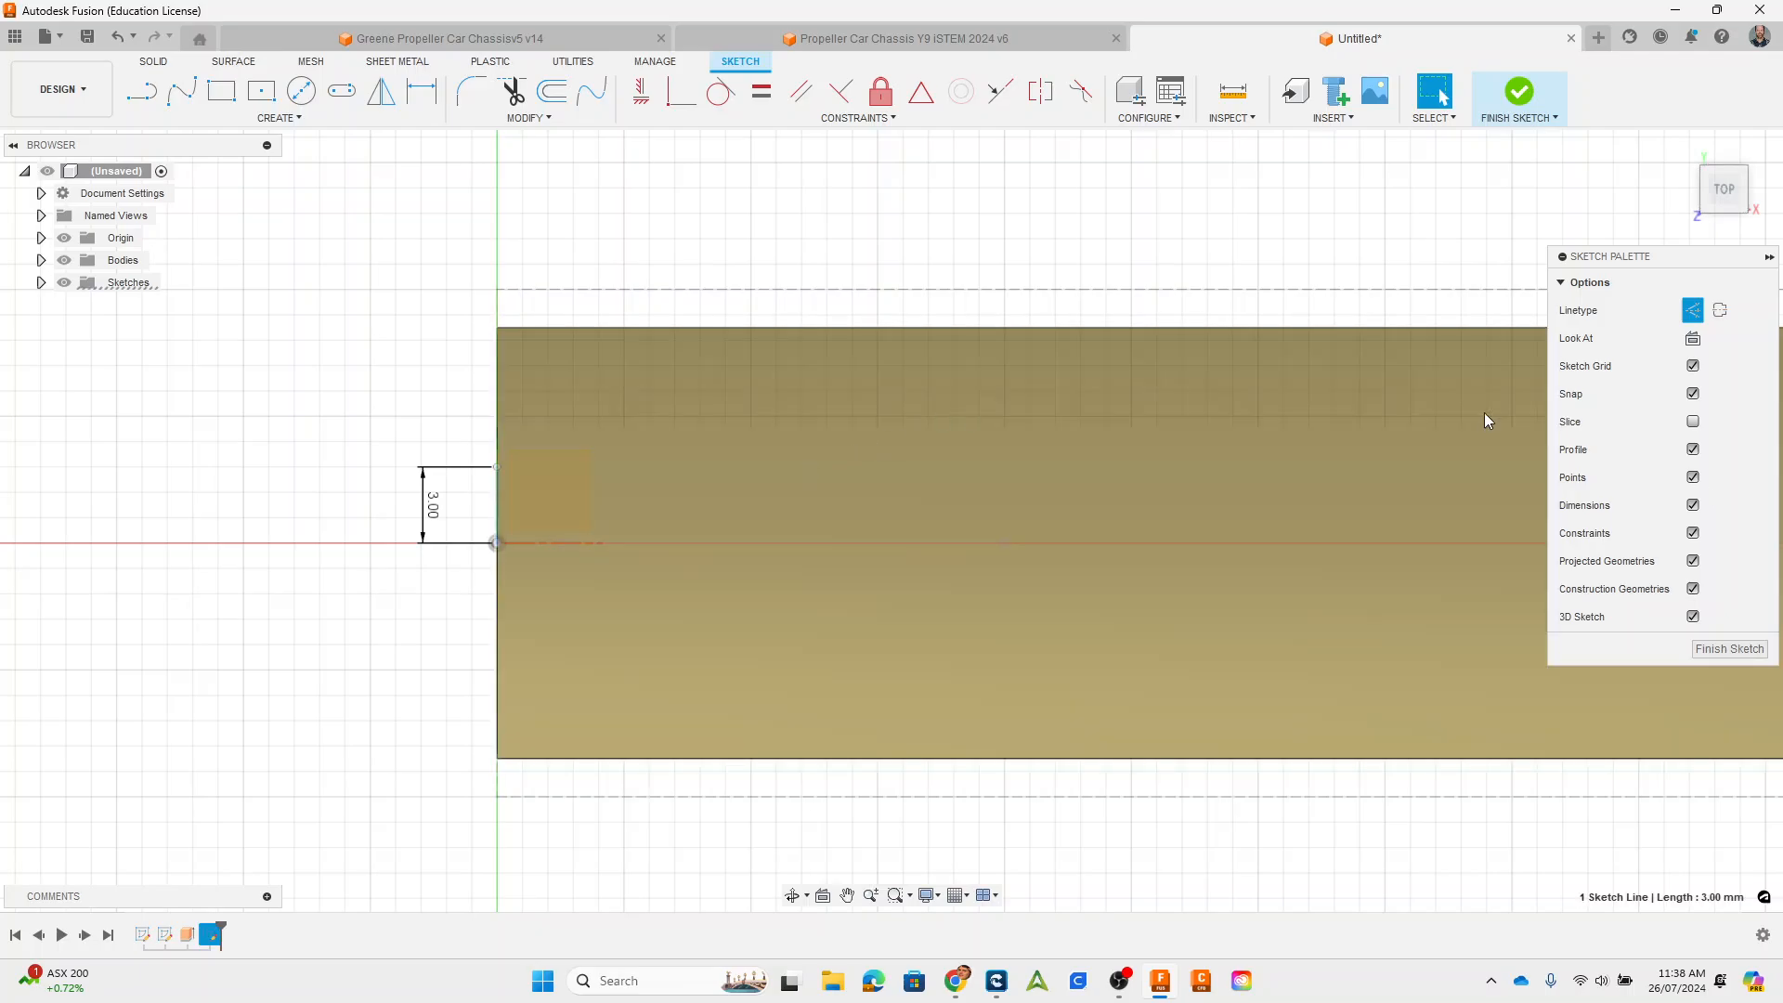
pyautogui.click(1692, 310)
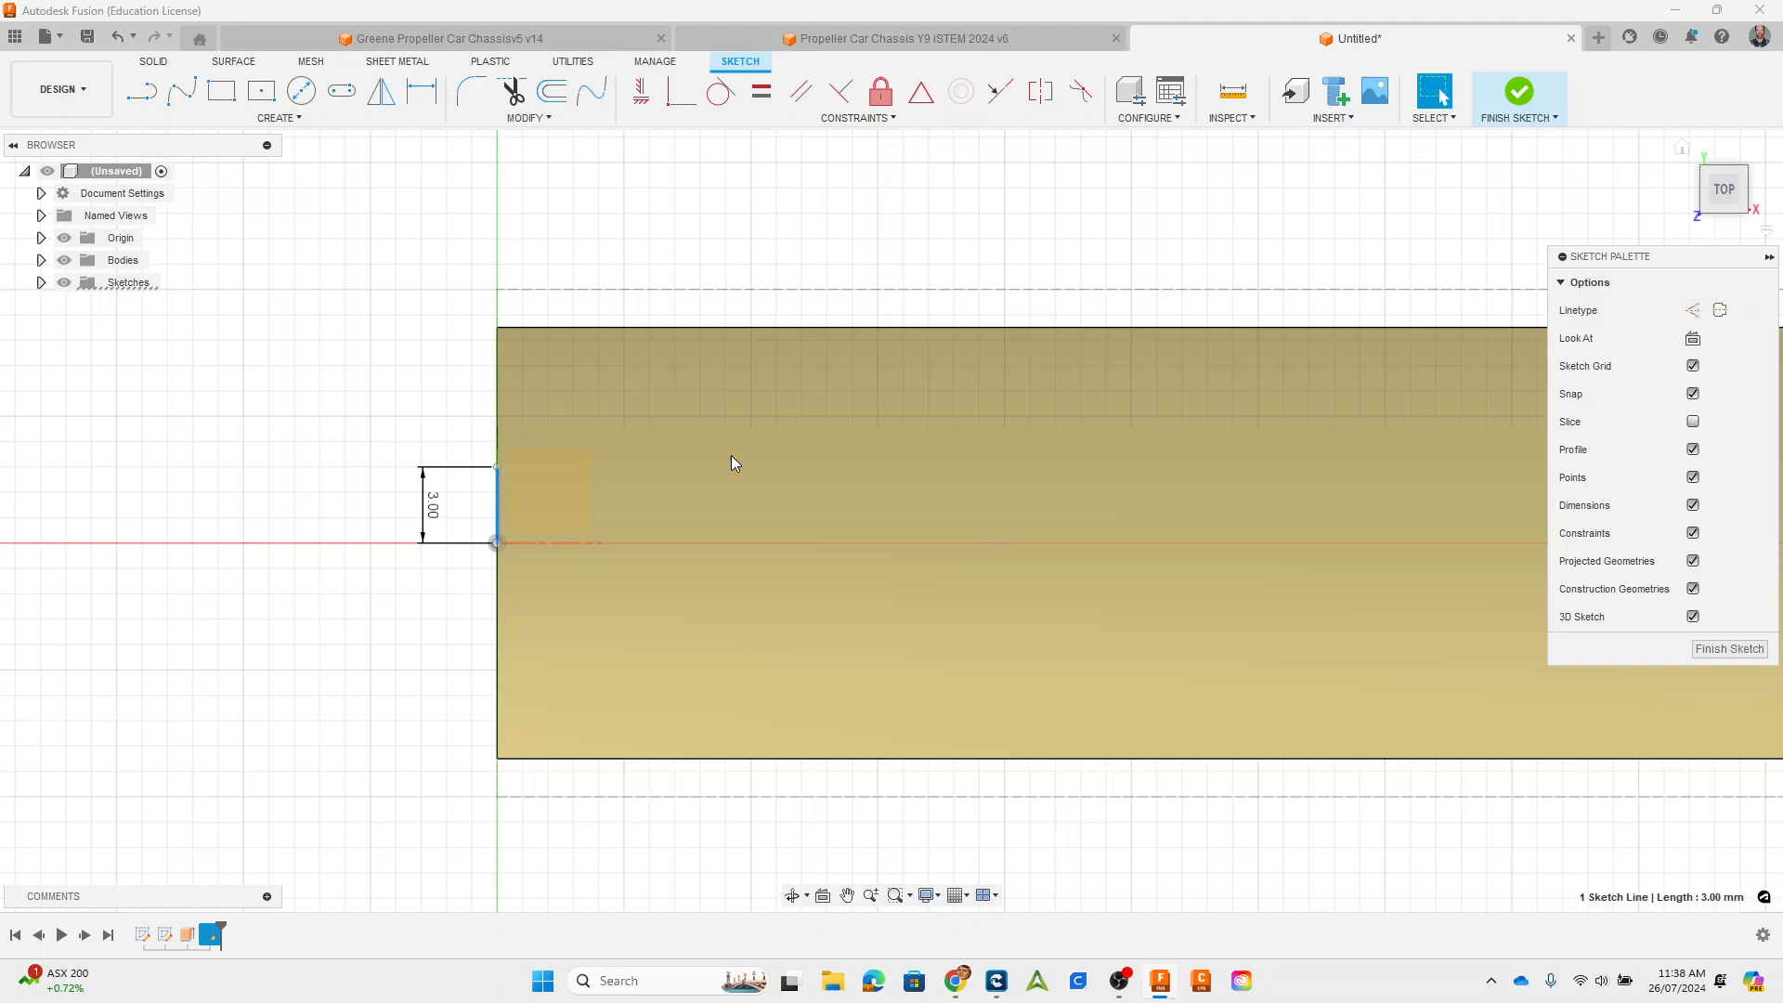
# Step: Draw a 3 mm line from the origin downward along the Y axis at the blade surface's inner end
pyautogui.press('l')
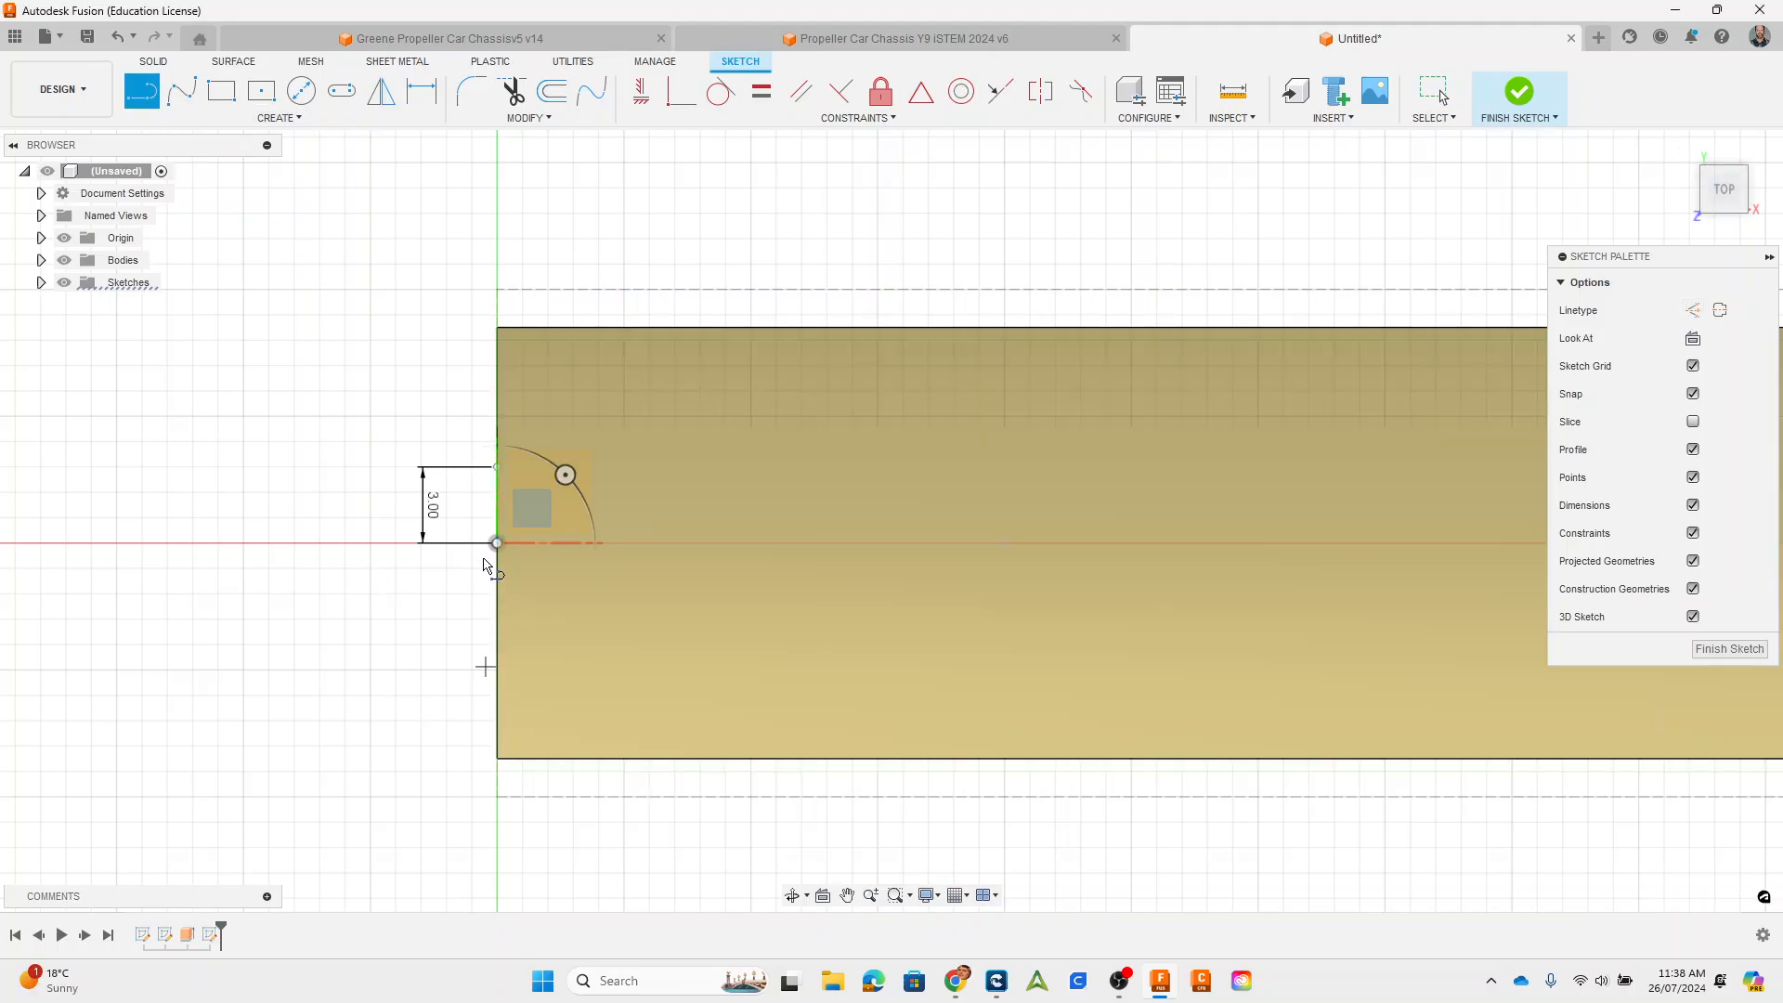
pyautogui.press('x')
pyautogui.click(496, 544)
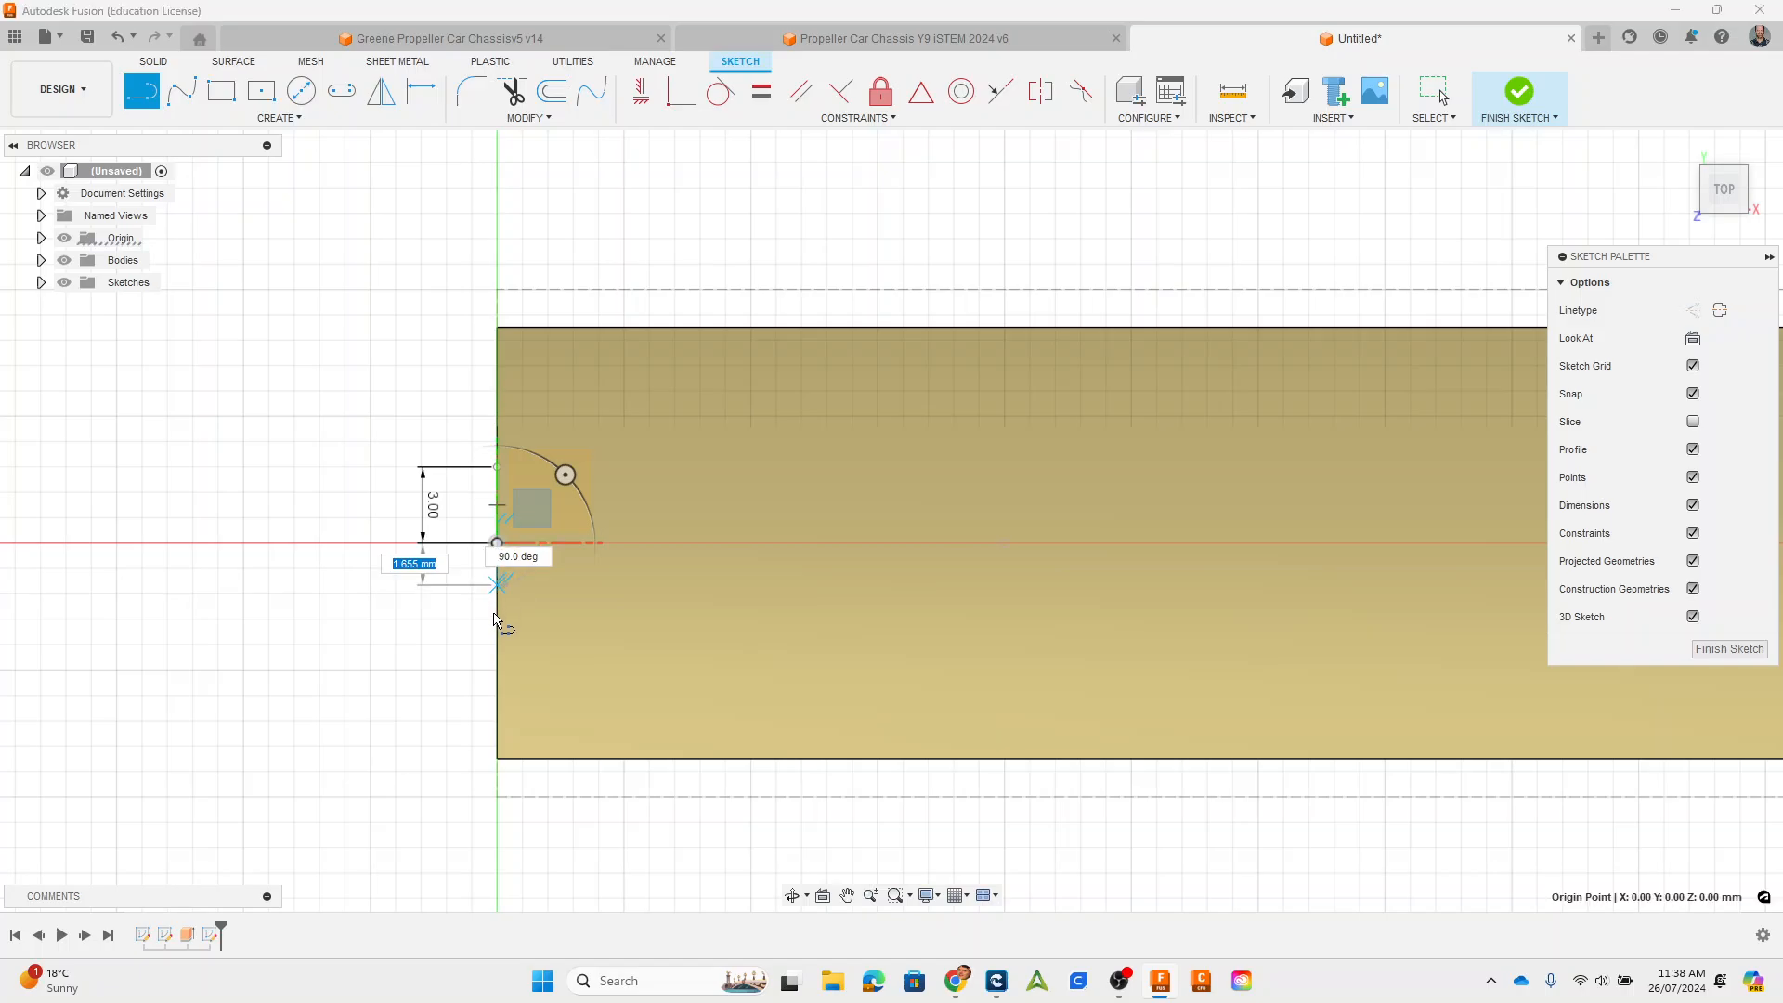
pyautogui.write('3')
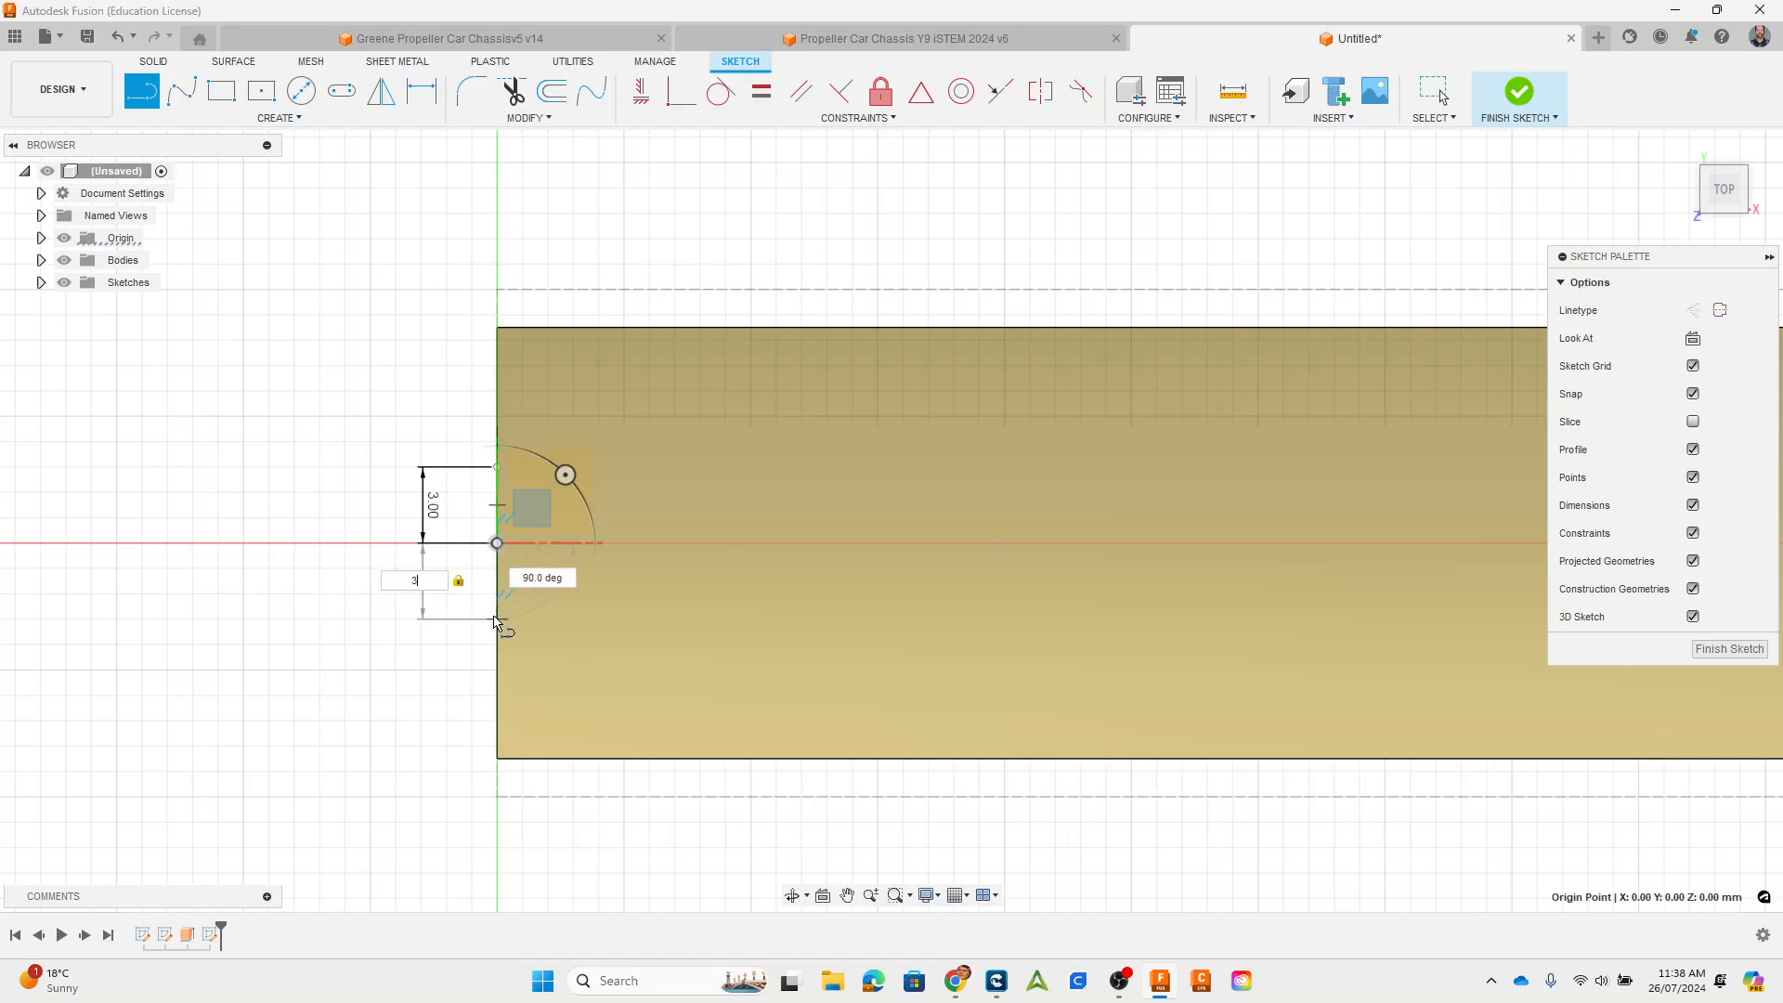
pyautogui.press('Return')
pyautogui.press('x')
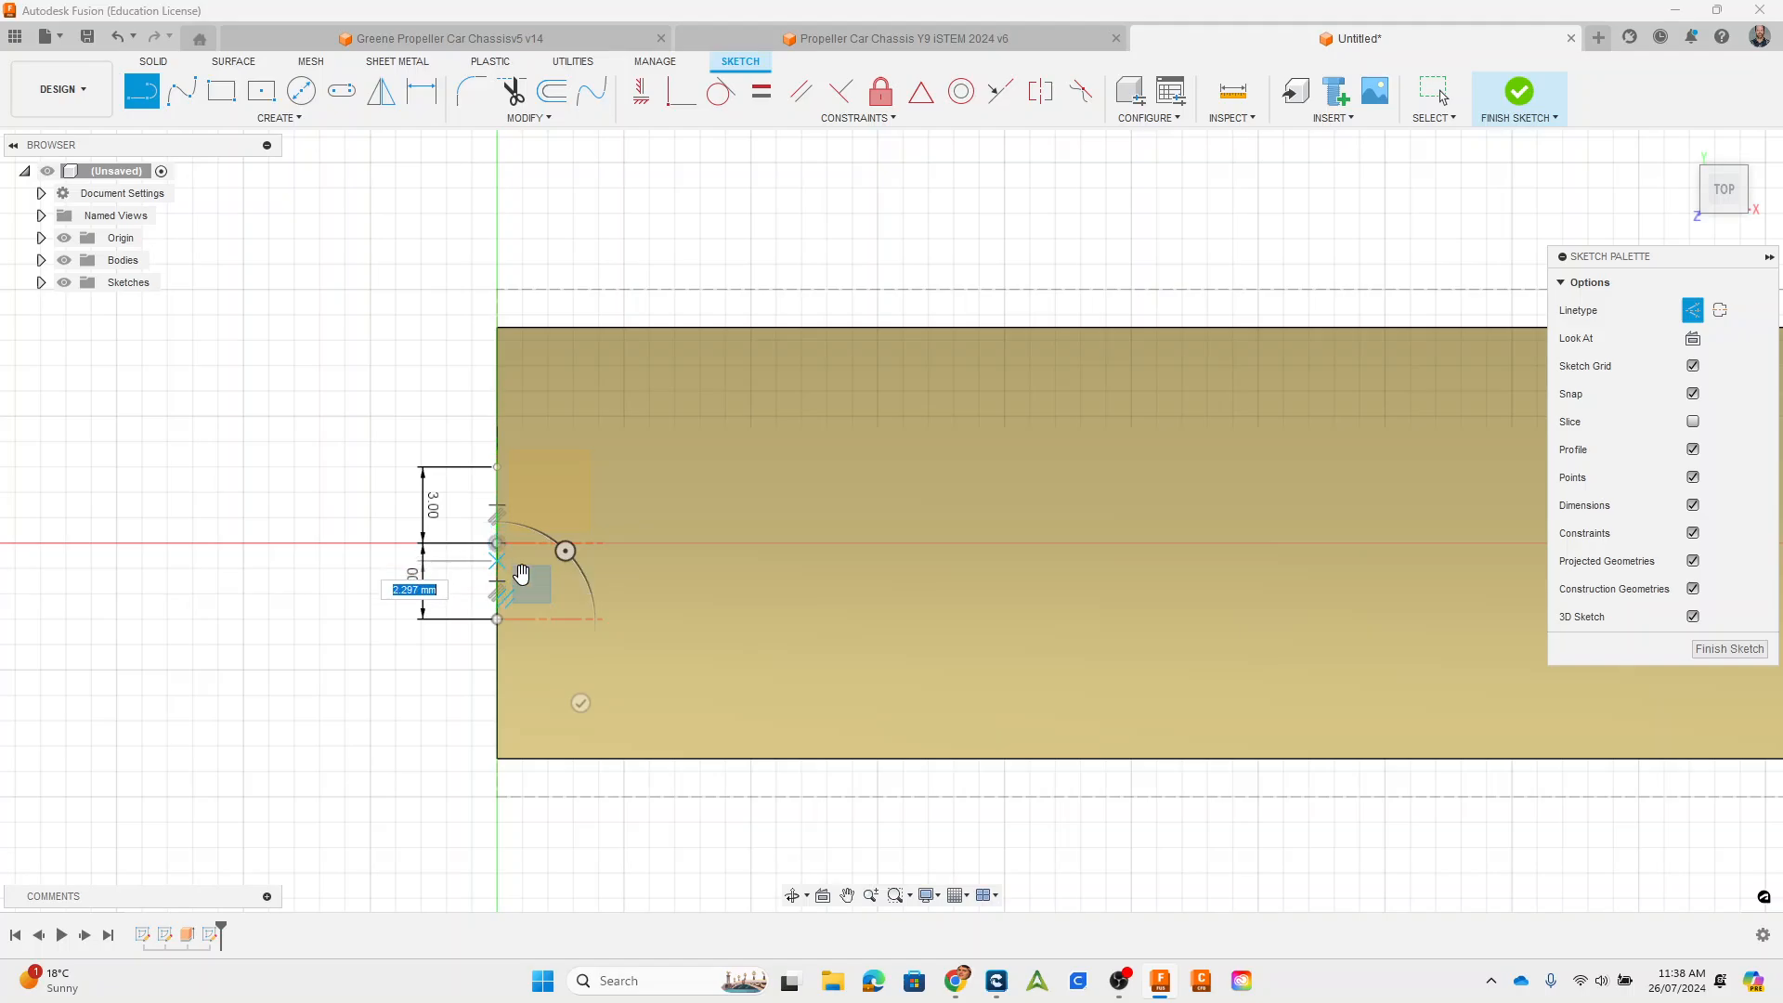
pyautogui.press('Escape')
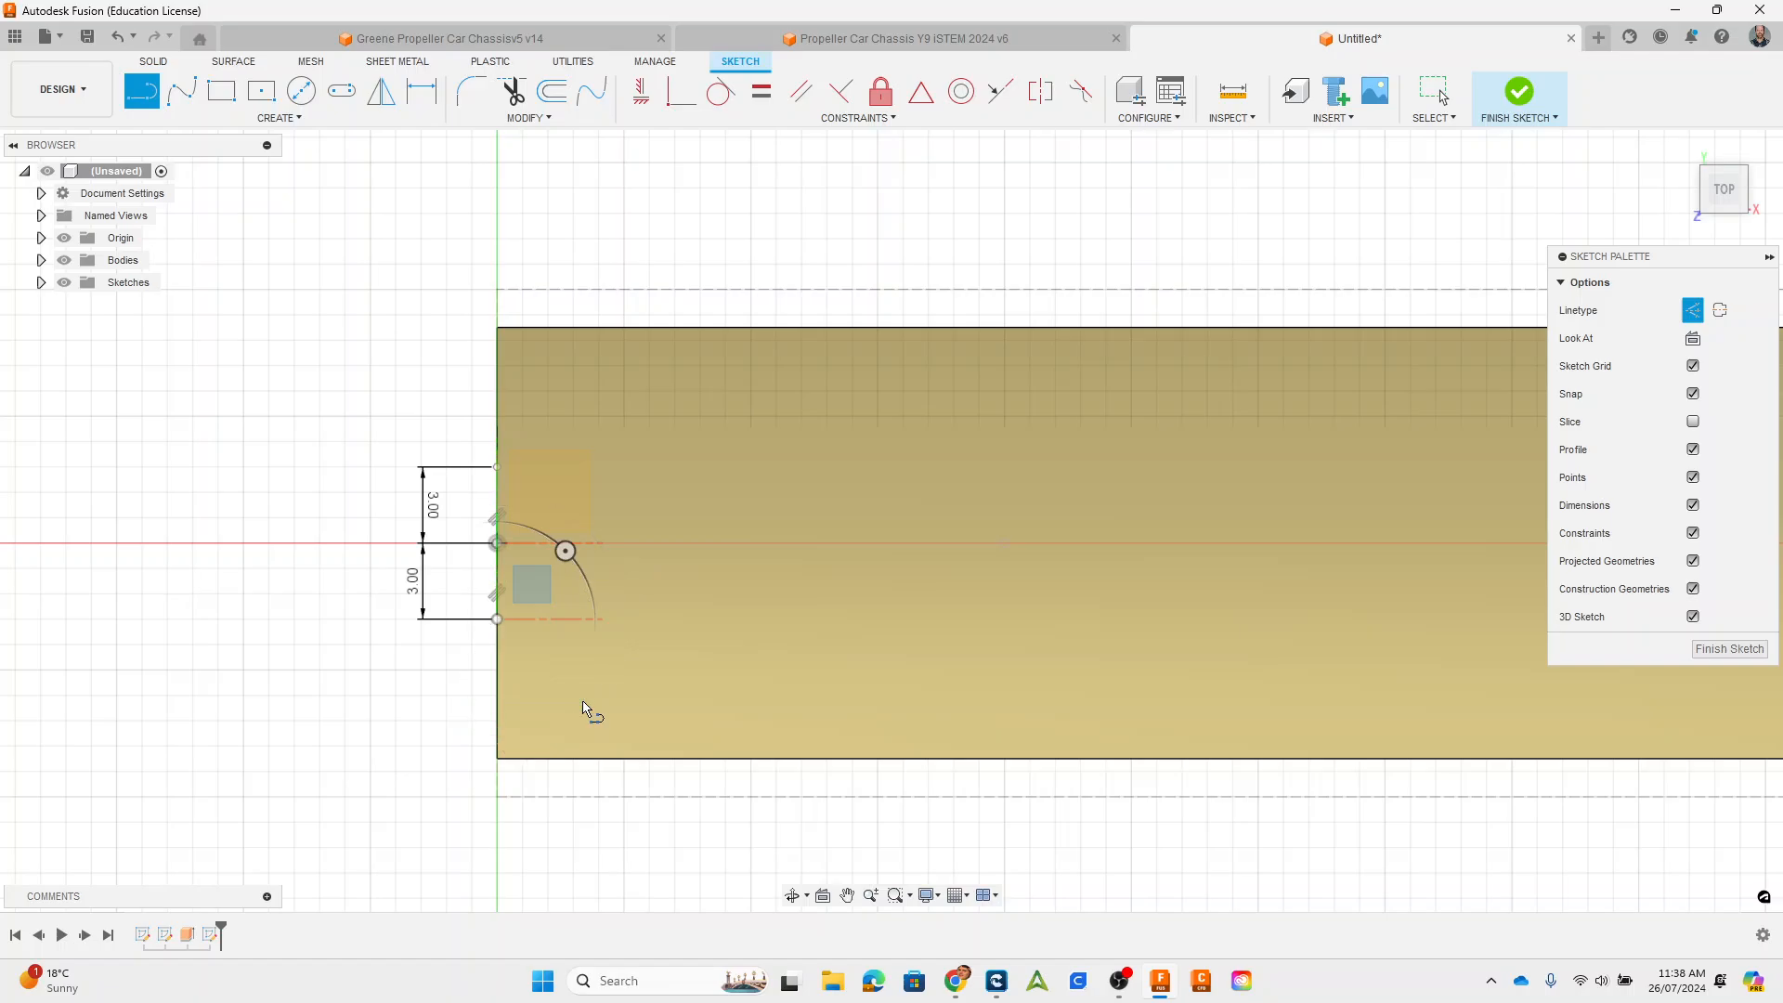
pyautogui.moveTo(903, 561); pyautogui.dragTo(772, 582, button='middle')
pyautogui.scroll(-3, 771, 581)
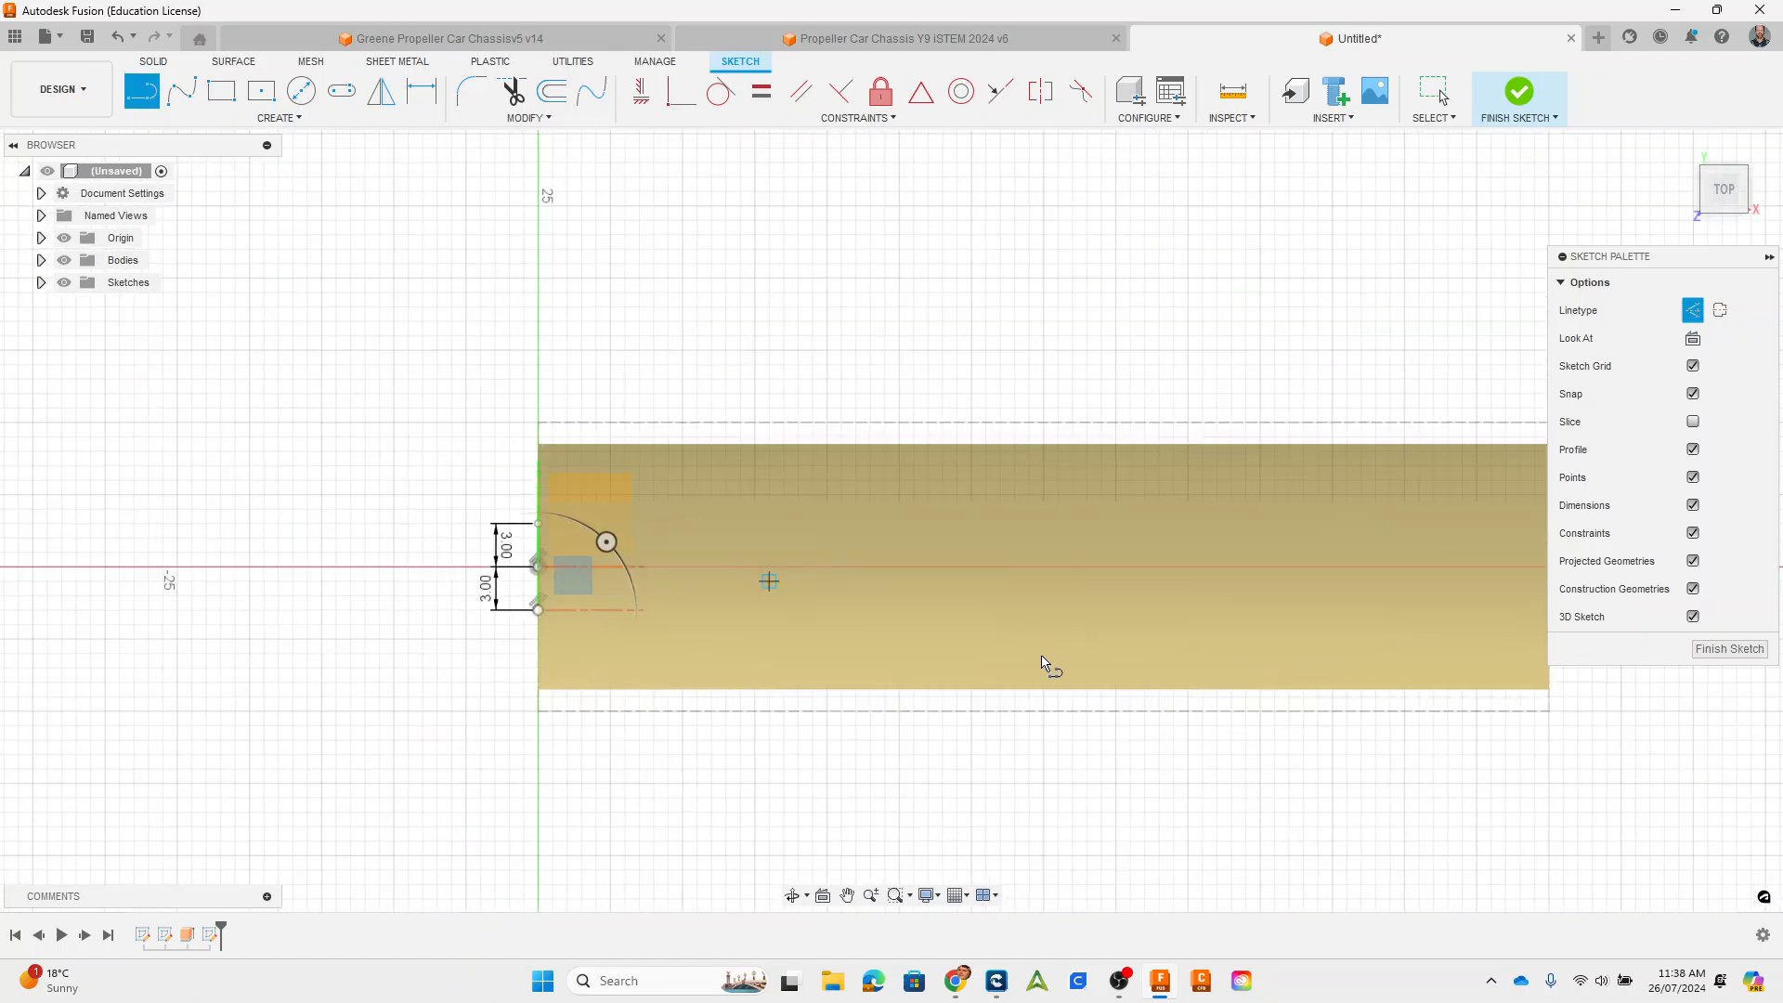
pyautogui.moveTo(1046, 665); pyautogui.dragTo(905, 664, button='middle')
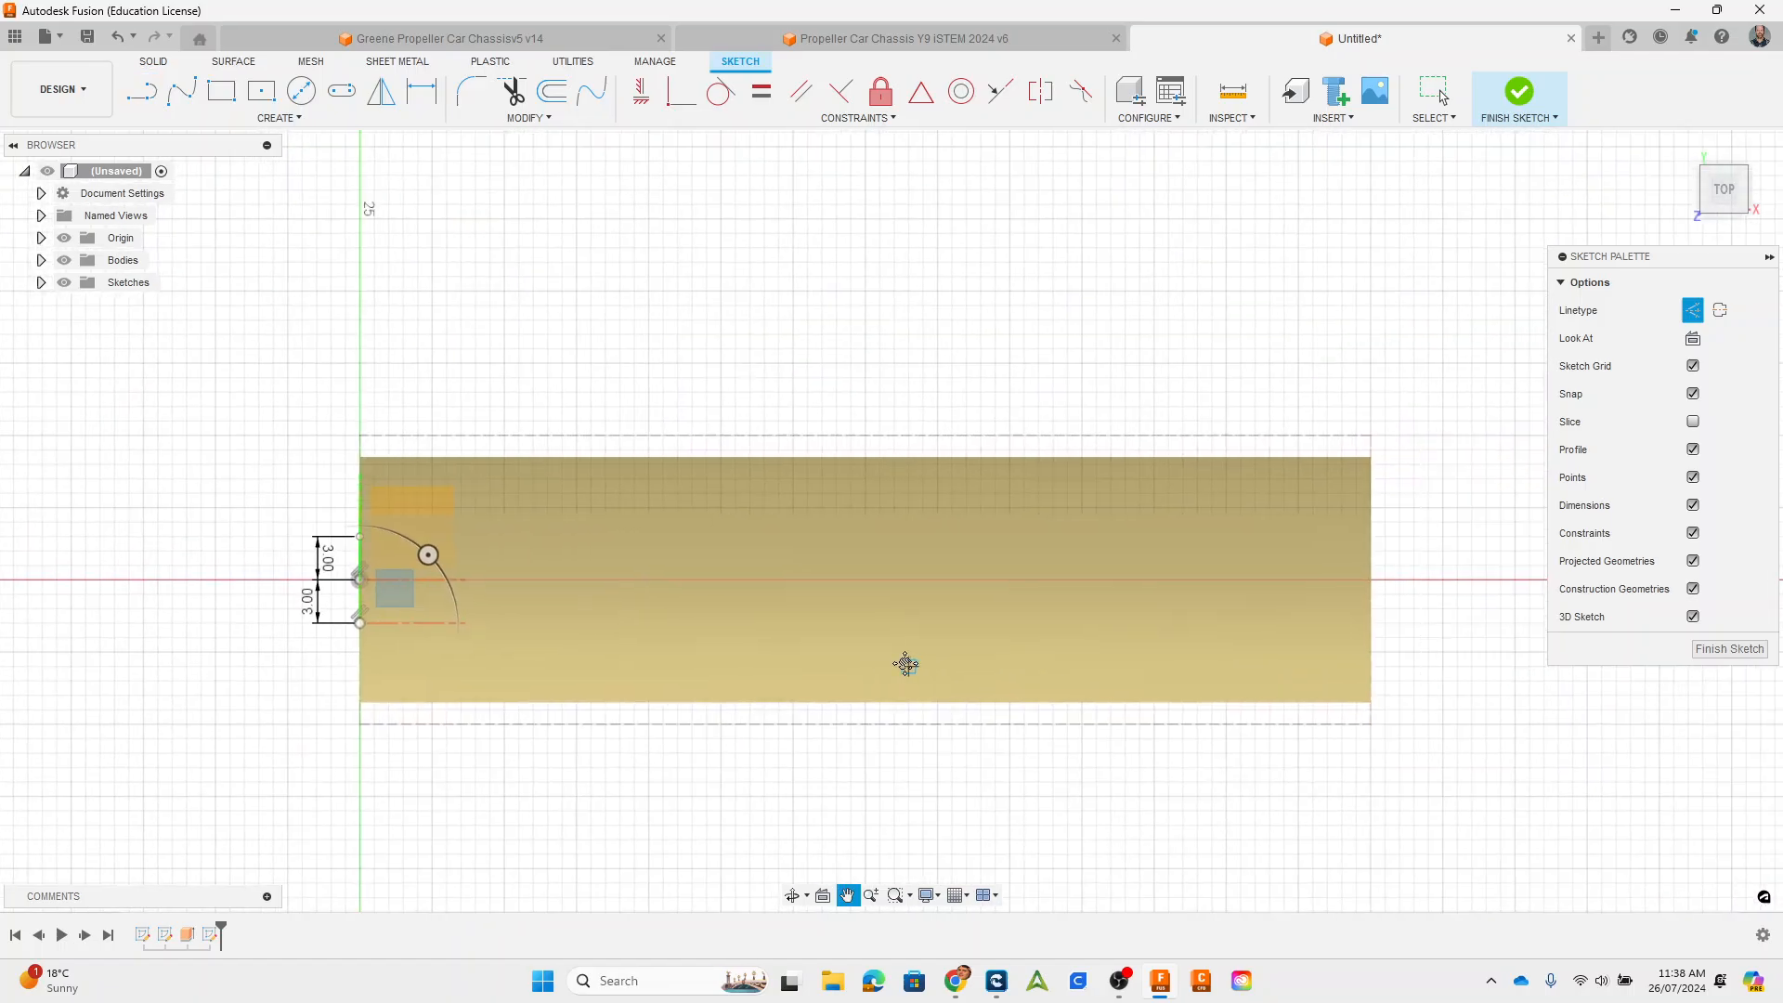
pyautogui.click(176, 97)
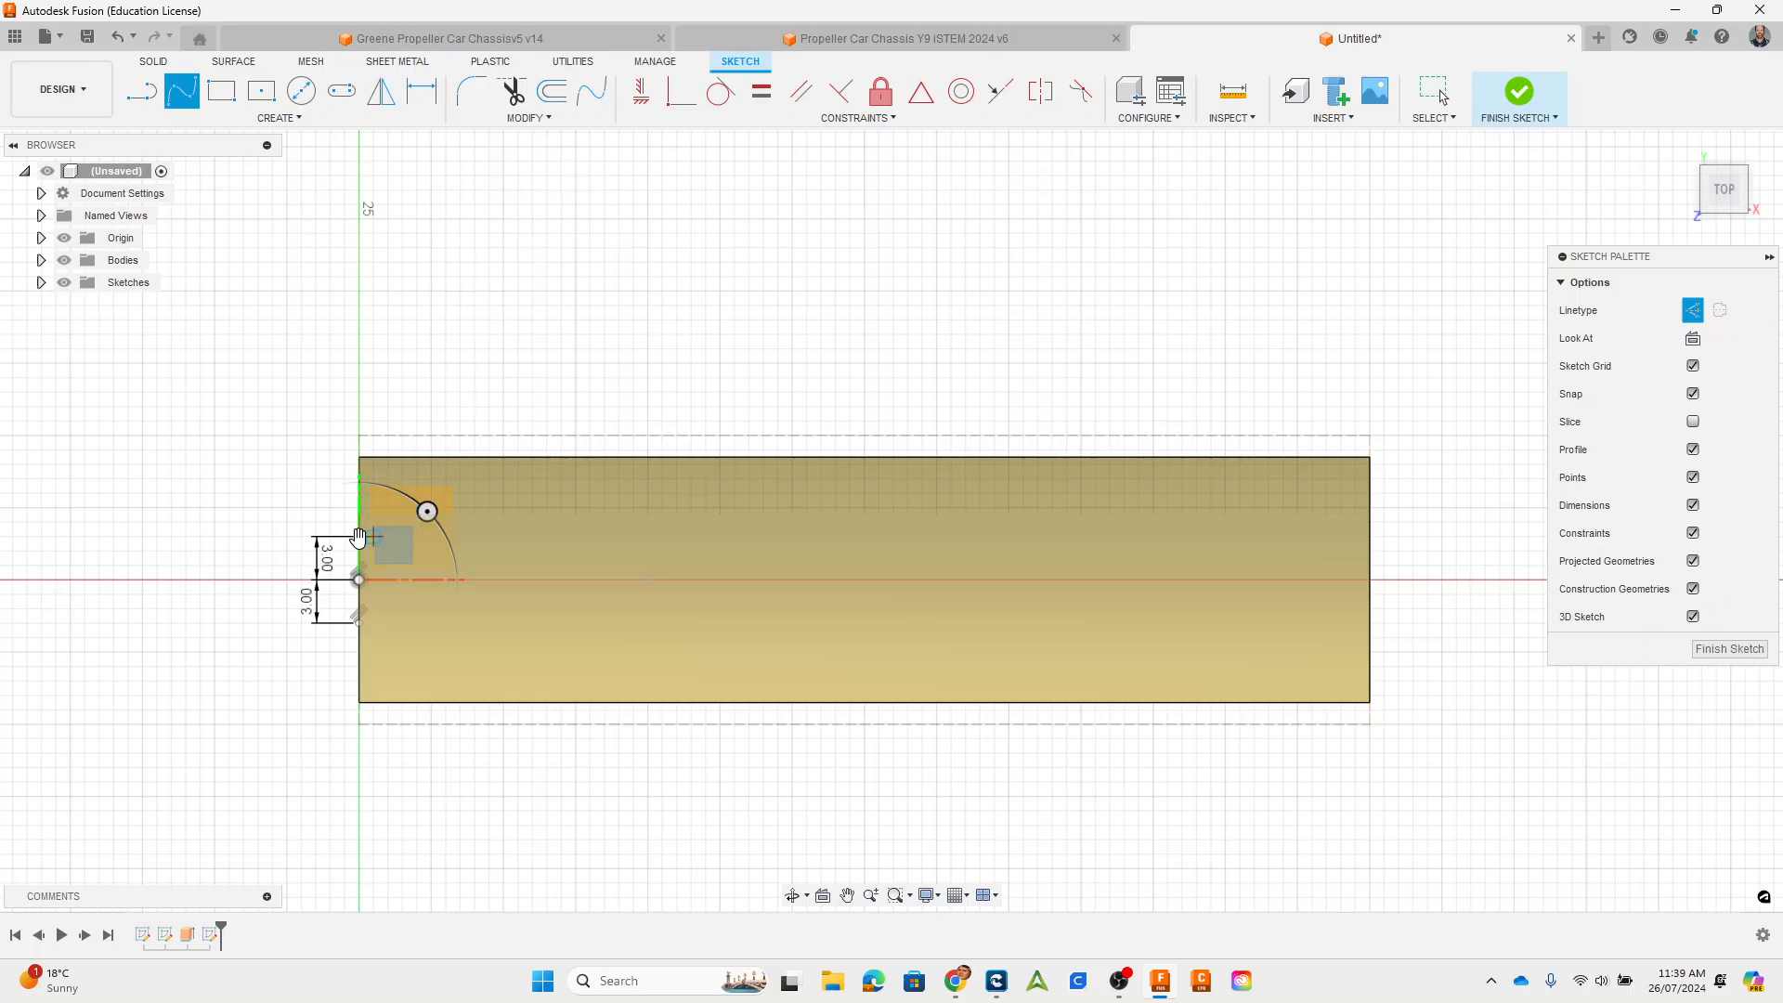
pyautogui.scroll(3, 360, 533)
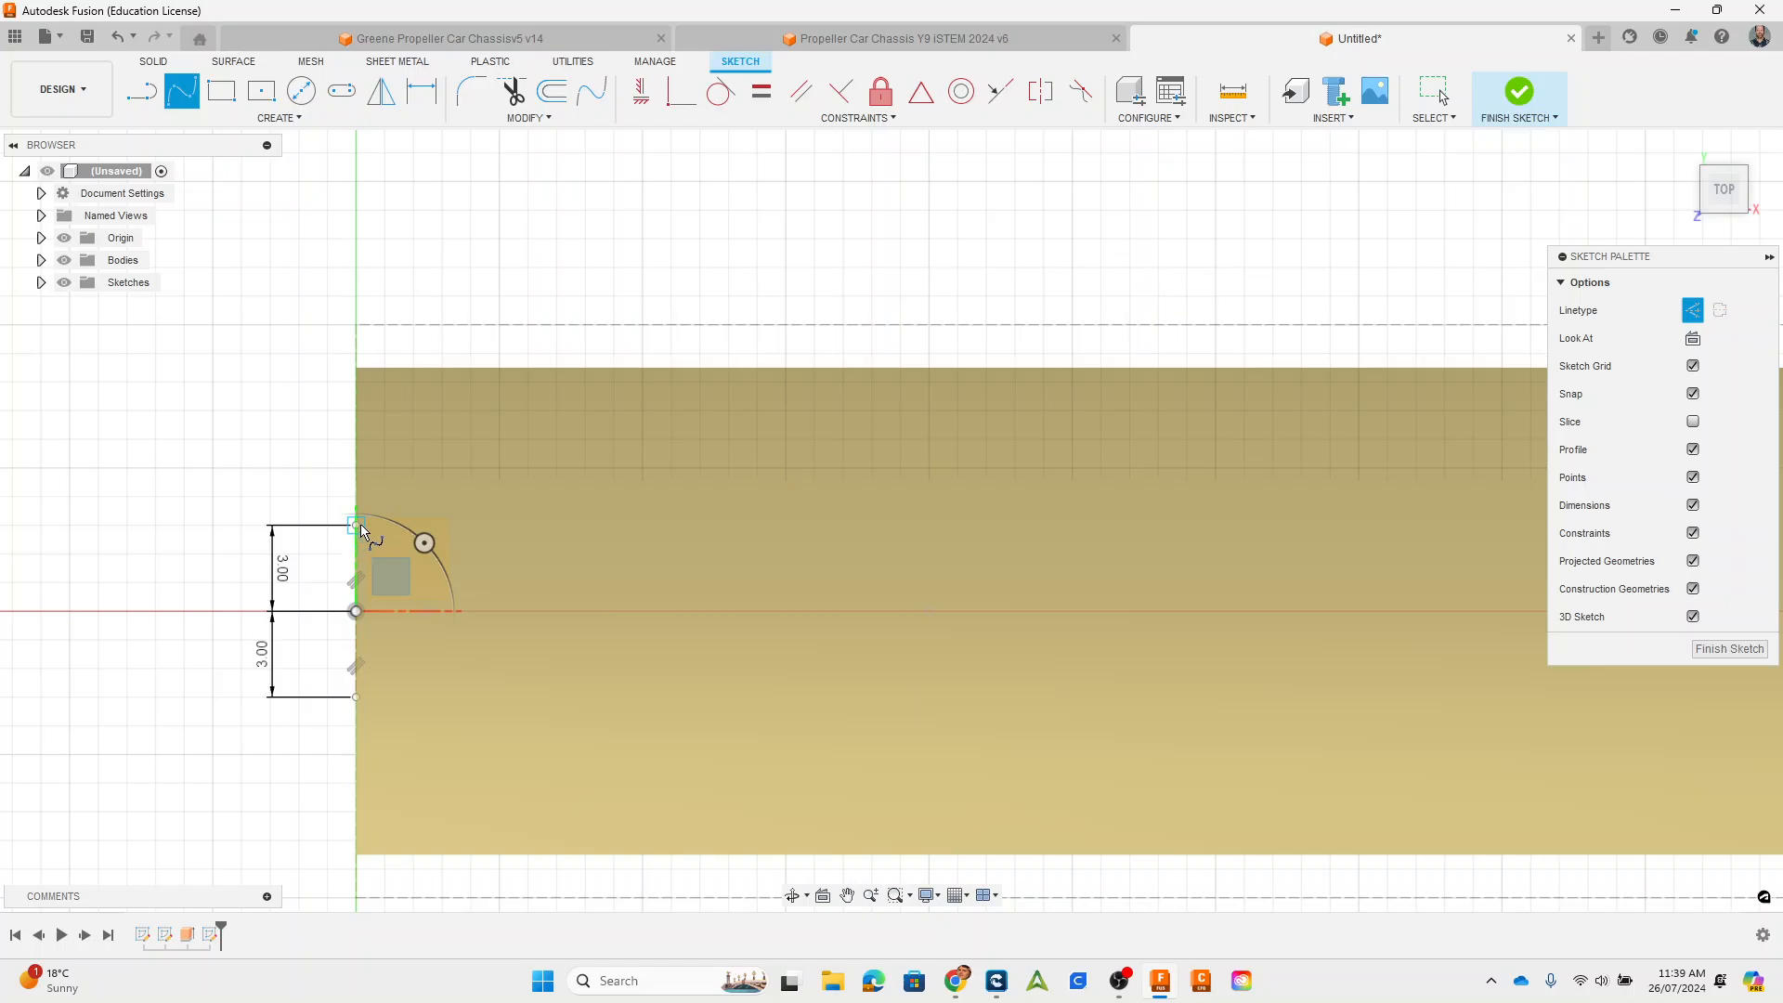
pyautogui.click(361, 523)
pyautogui.scroll(-2, 754, 458)
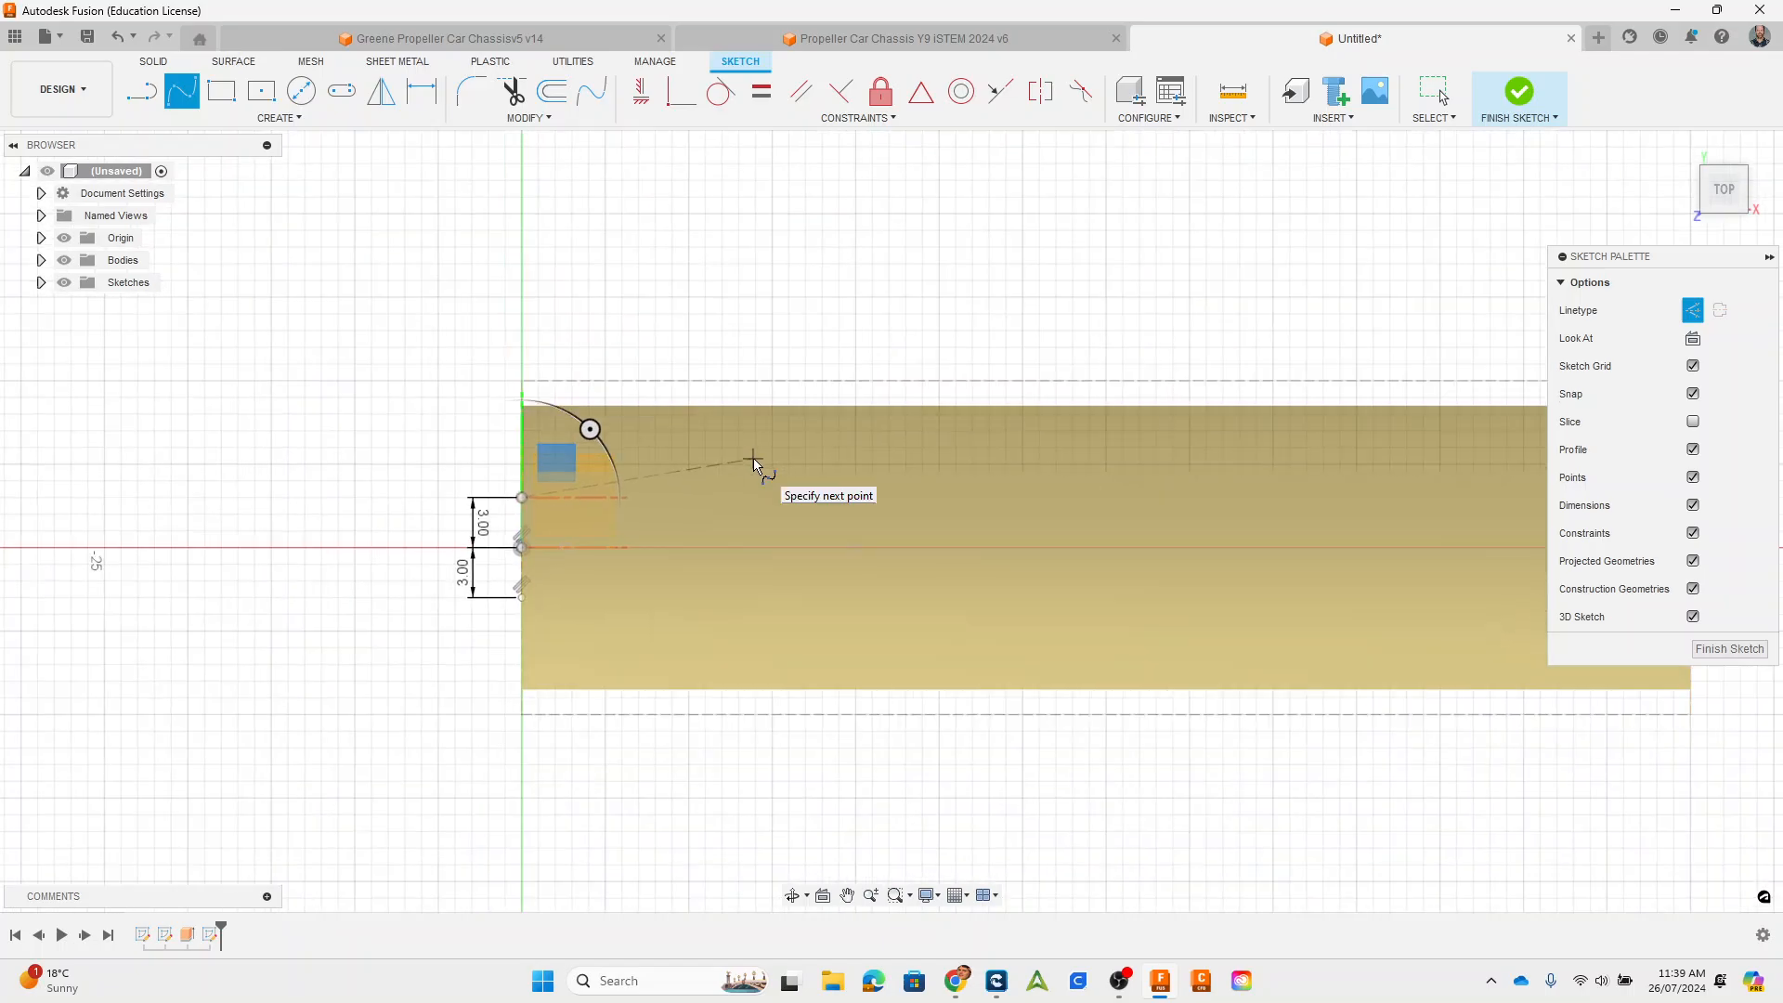
pyautogui.click(755, 462)
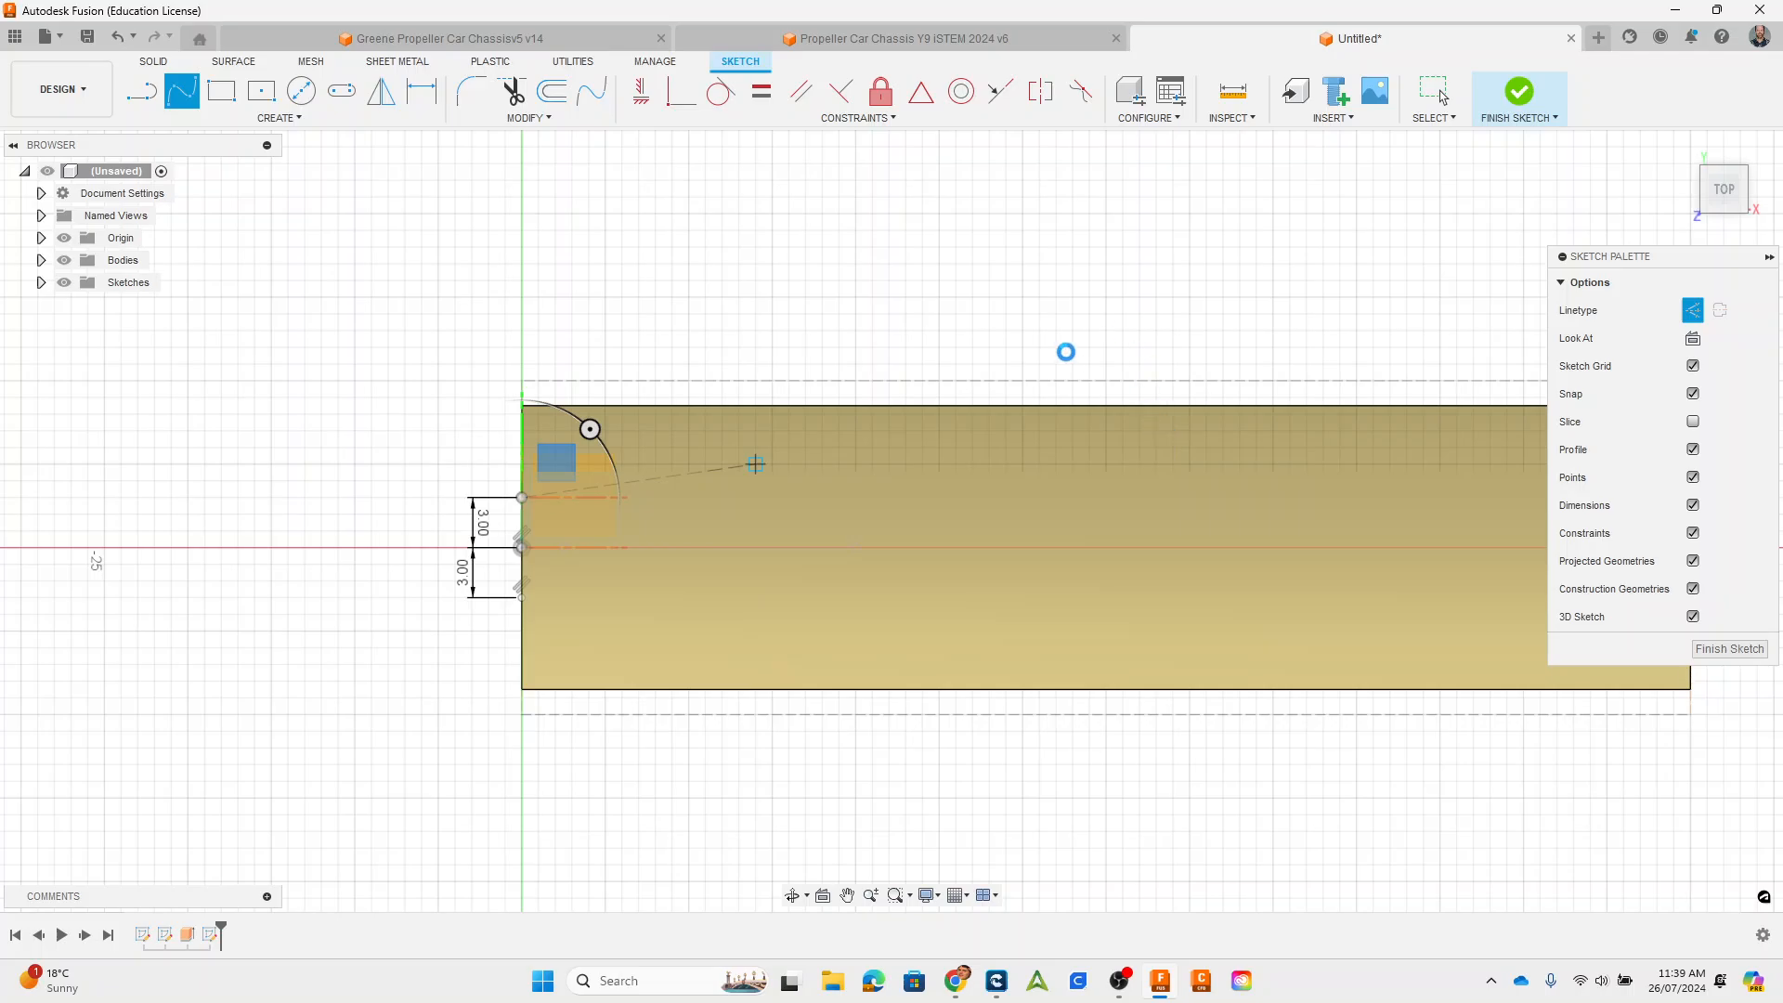
pyautogui.press('Escape')
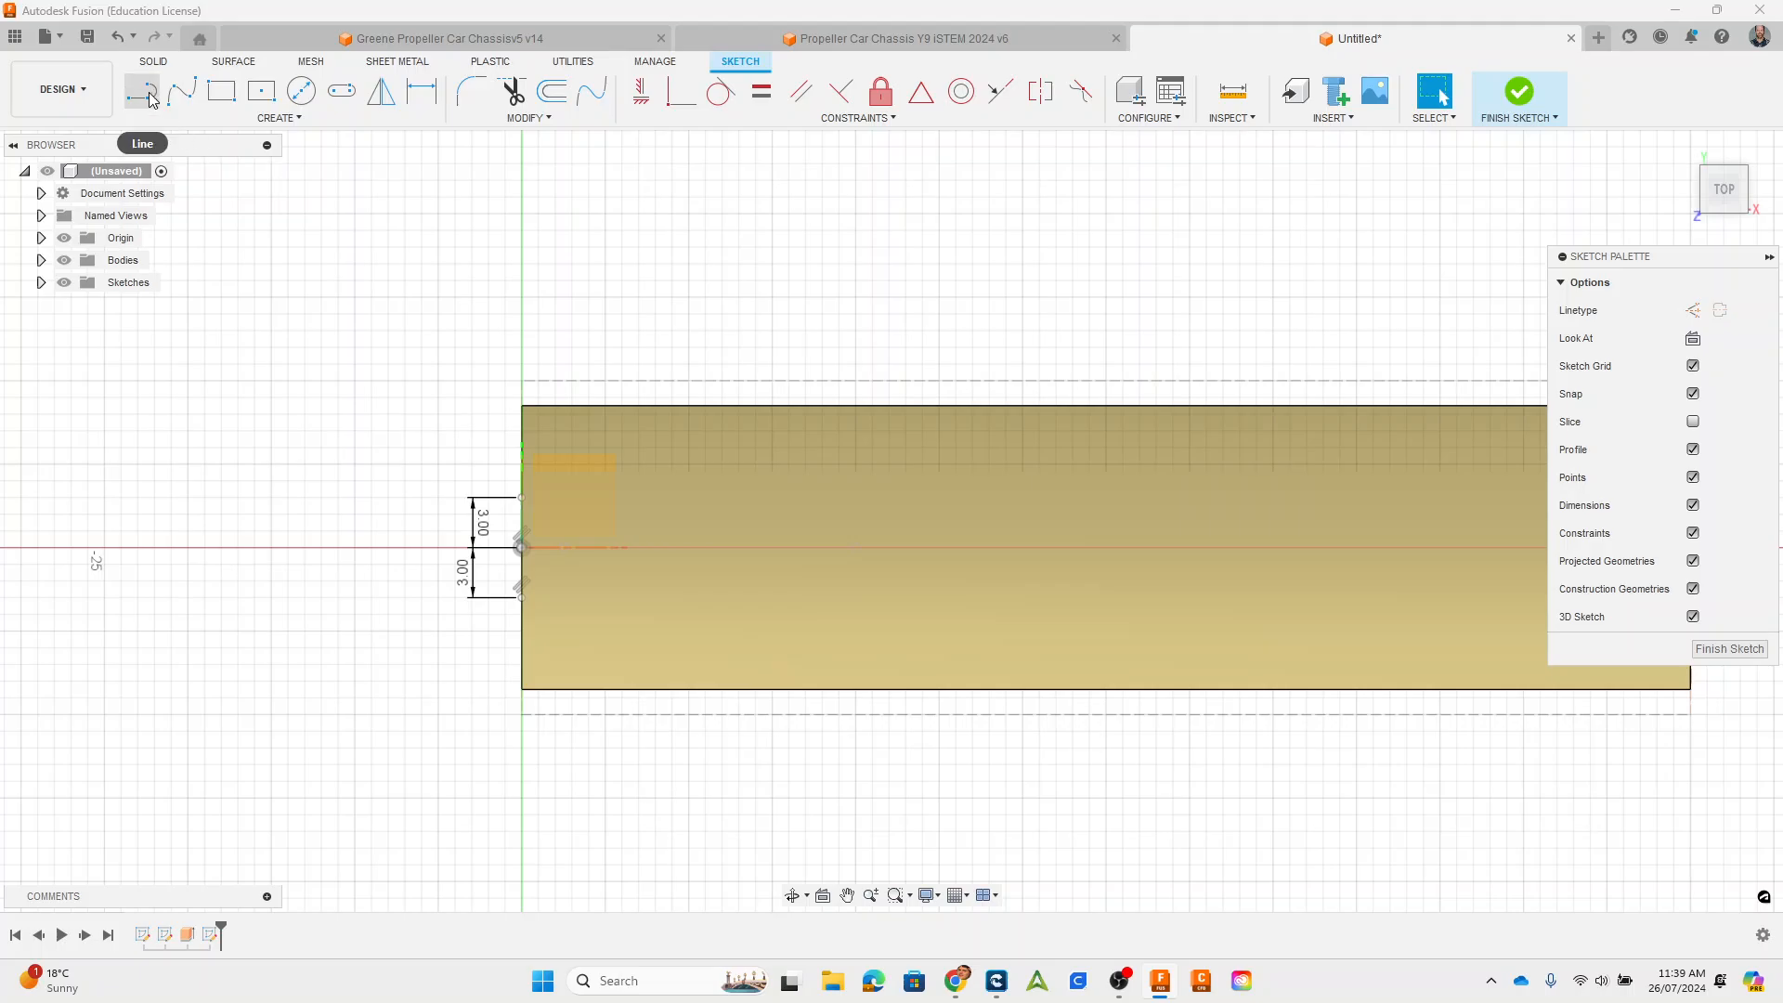
pyautogui.click(183, 96)
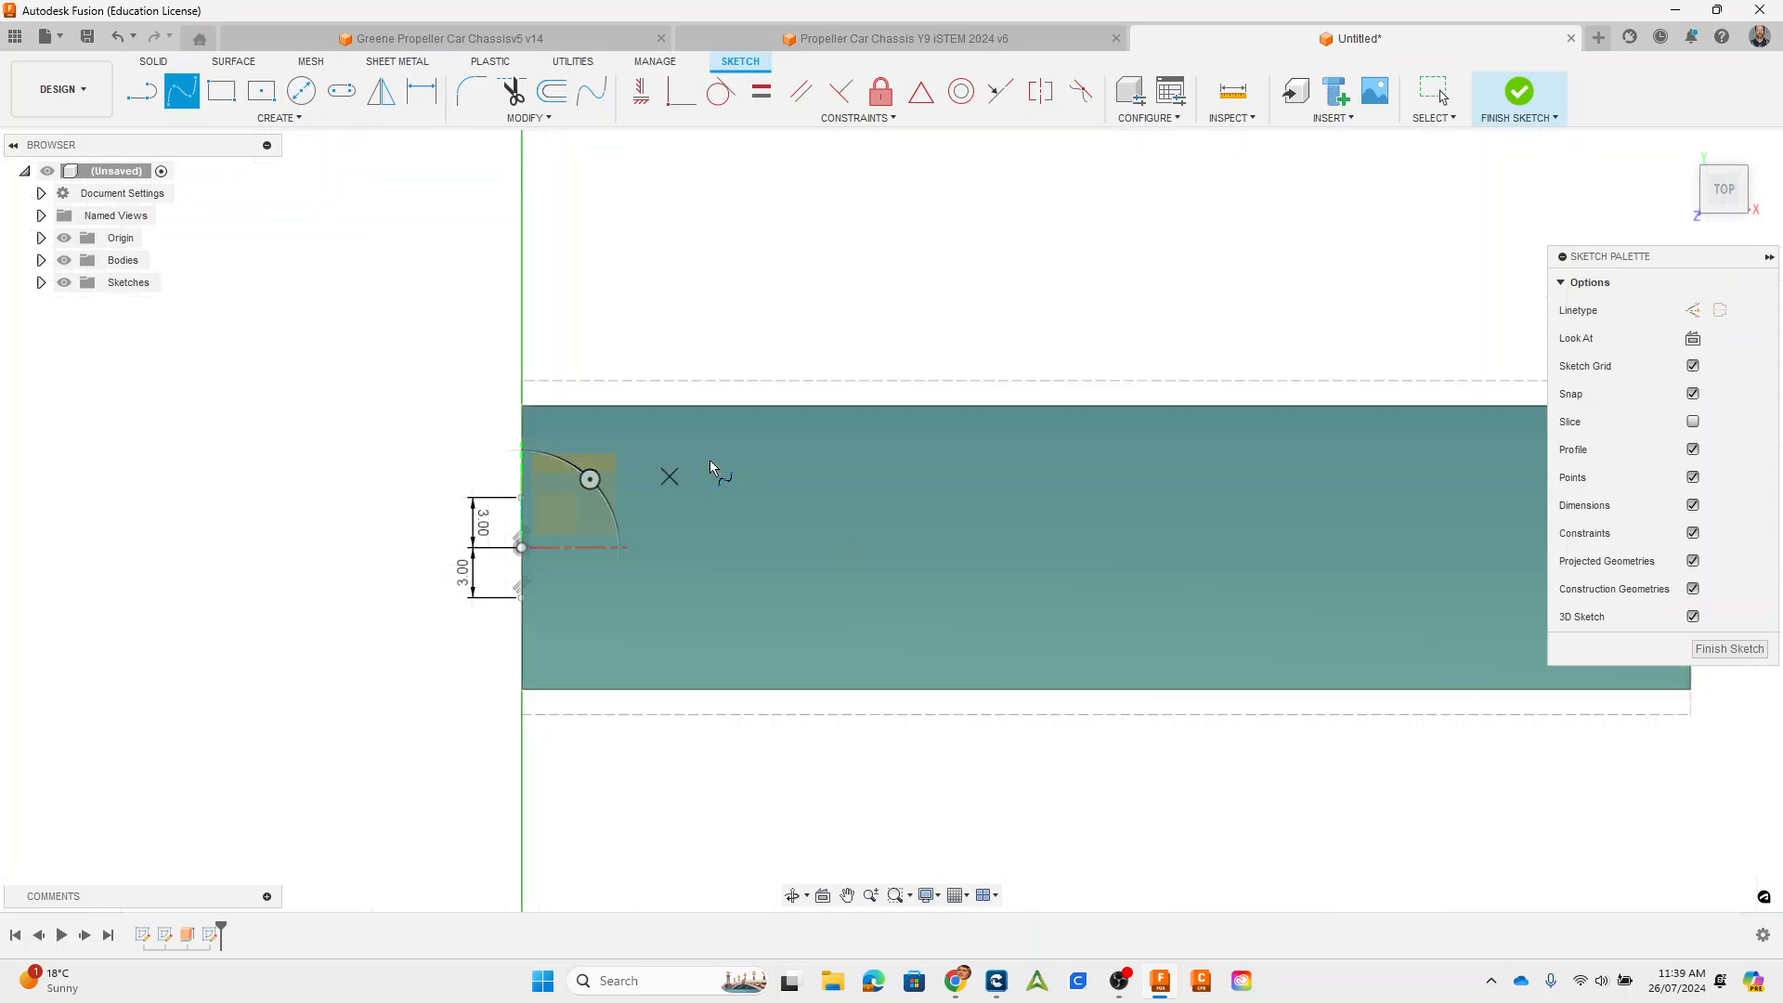
pyautogui.press('Escape')
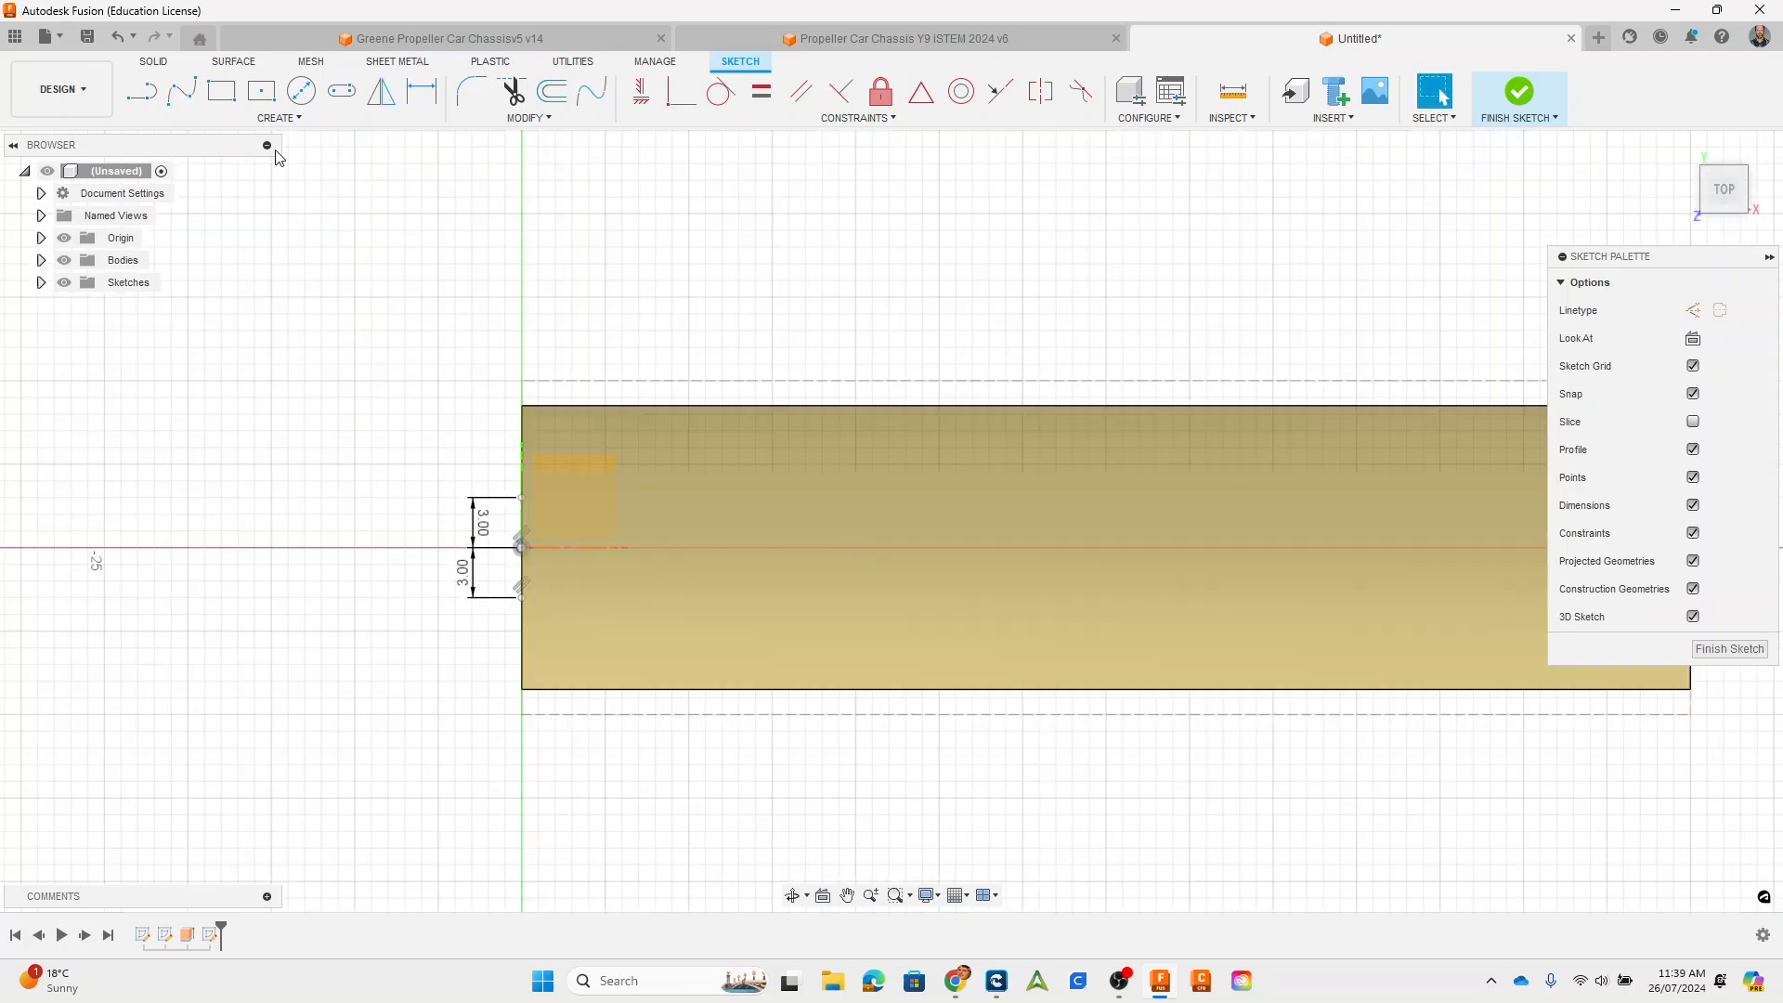
# Step: Try to draw the blade outline as a fit point spline from the upper 3 mm line's end, arching near the upper edge and descending toward the outer end
pyautogui.click(183, 90)
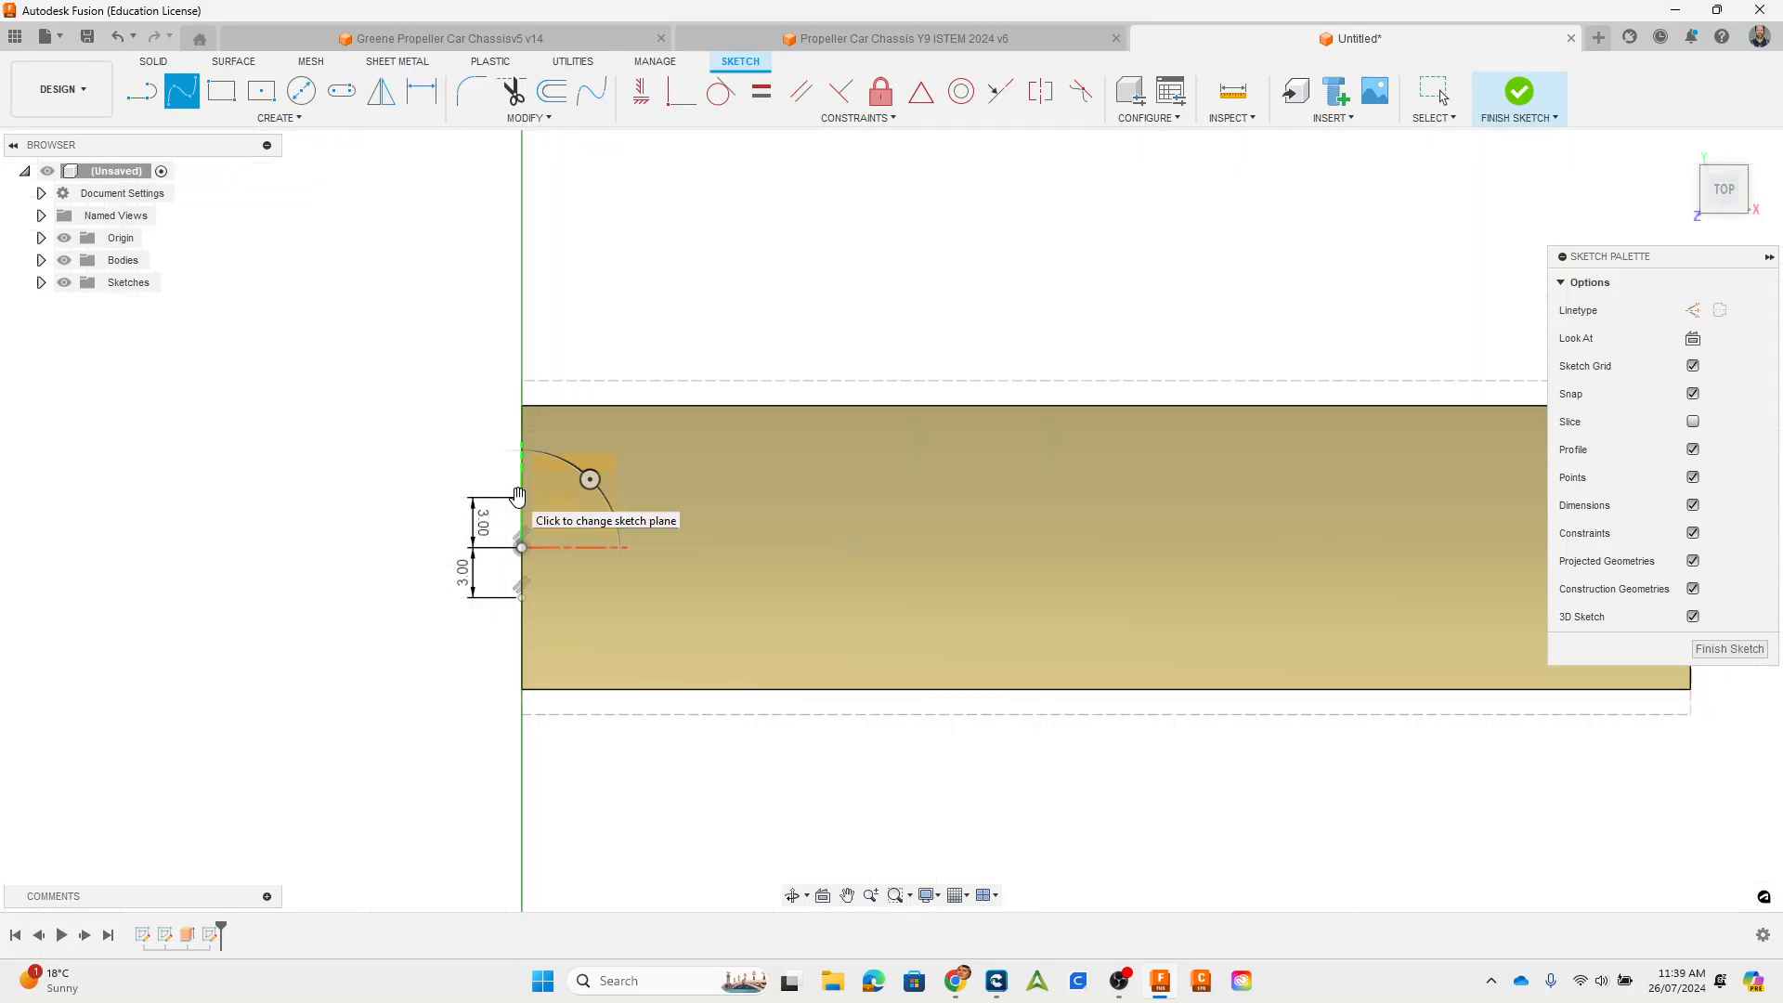
pyautogui.scroll(3, 518, 494)
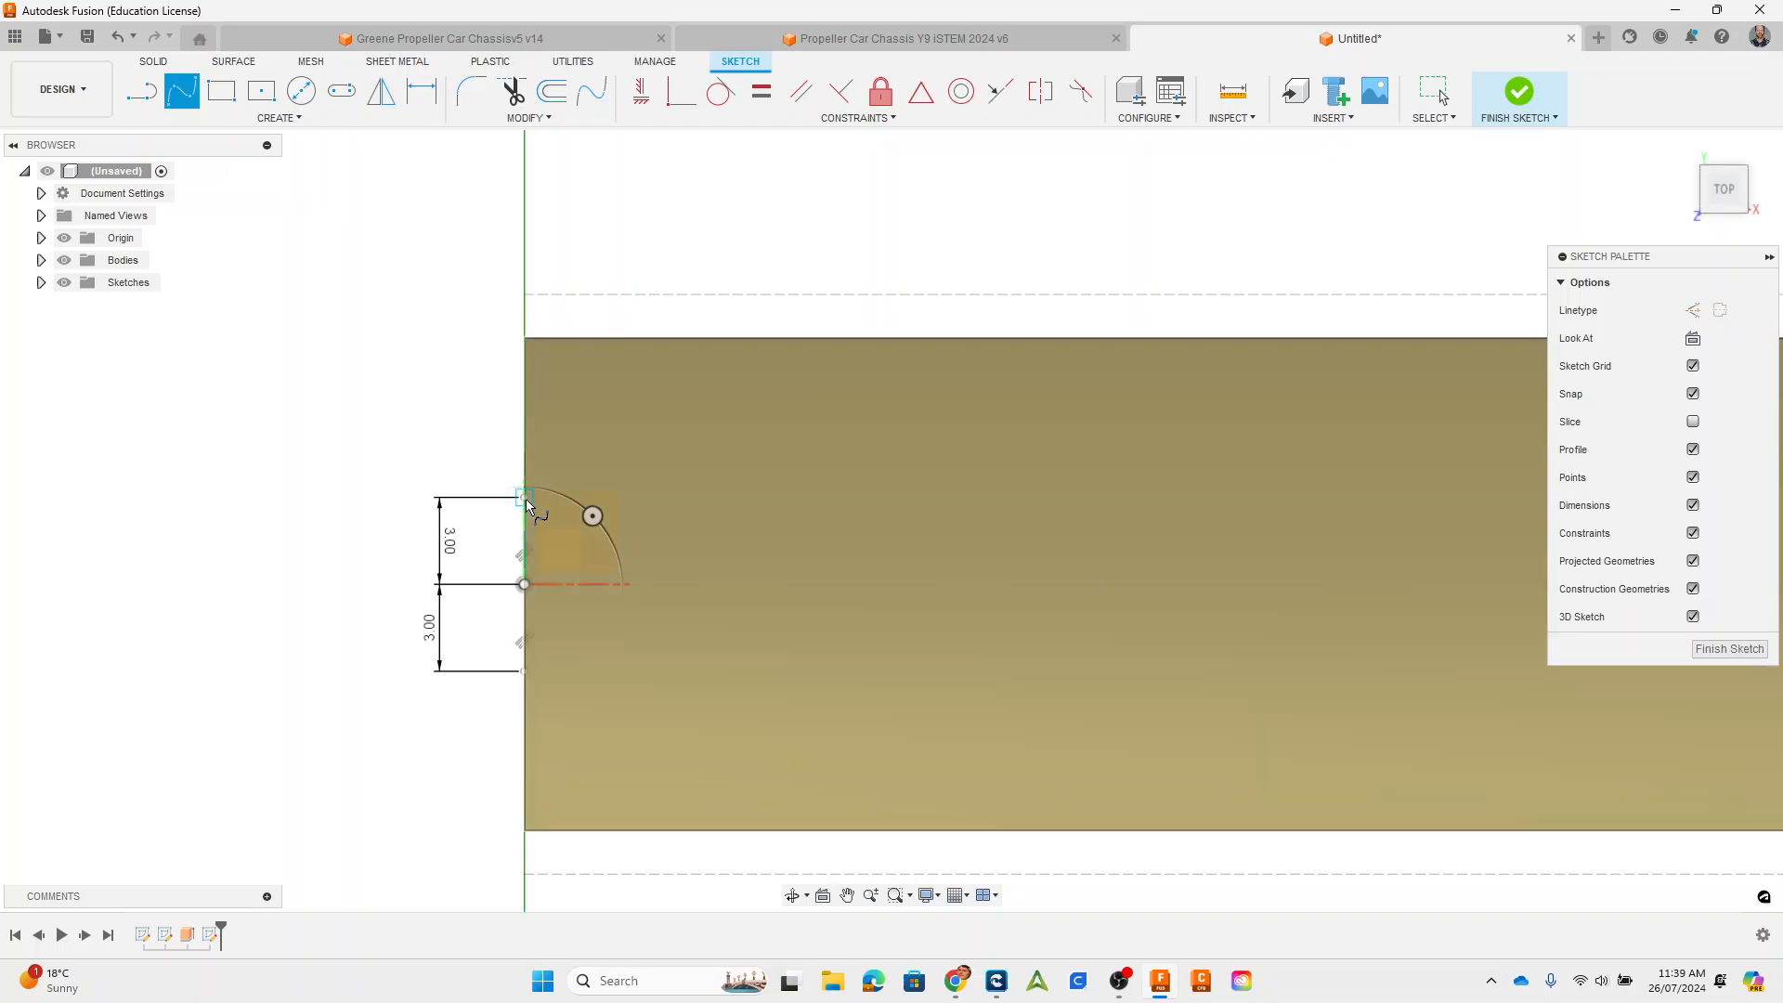
pyautogui.click(526, 499)
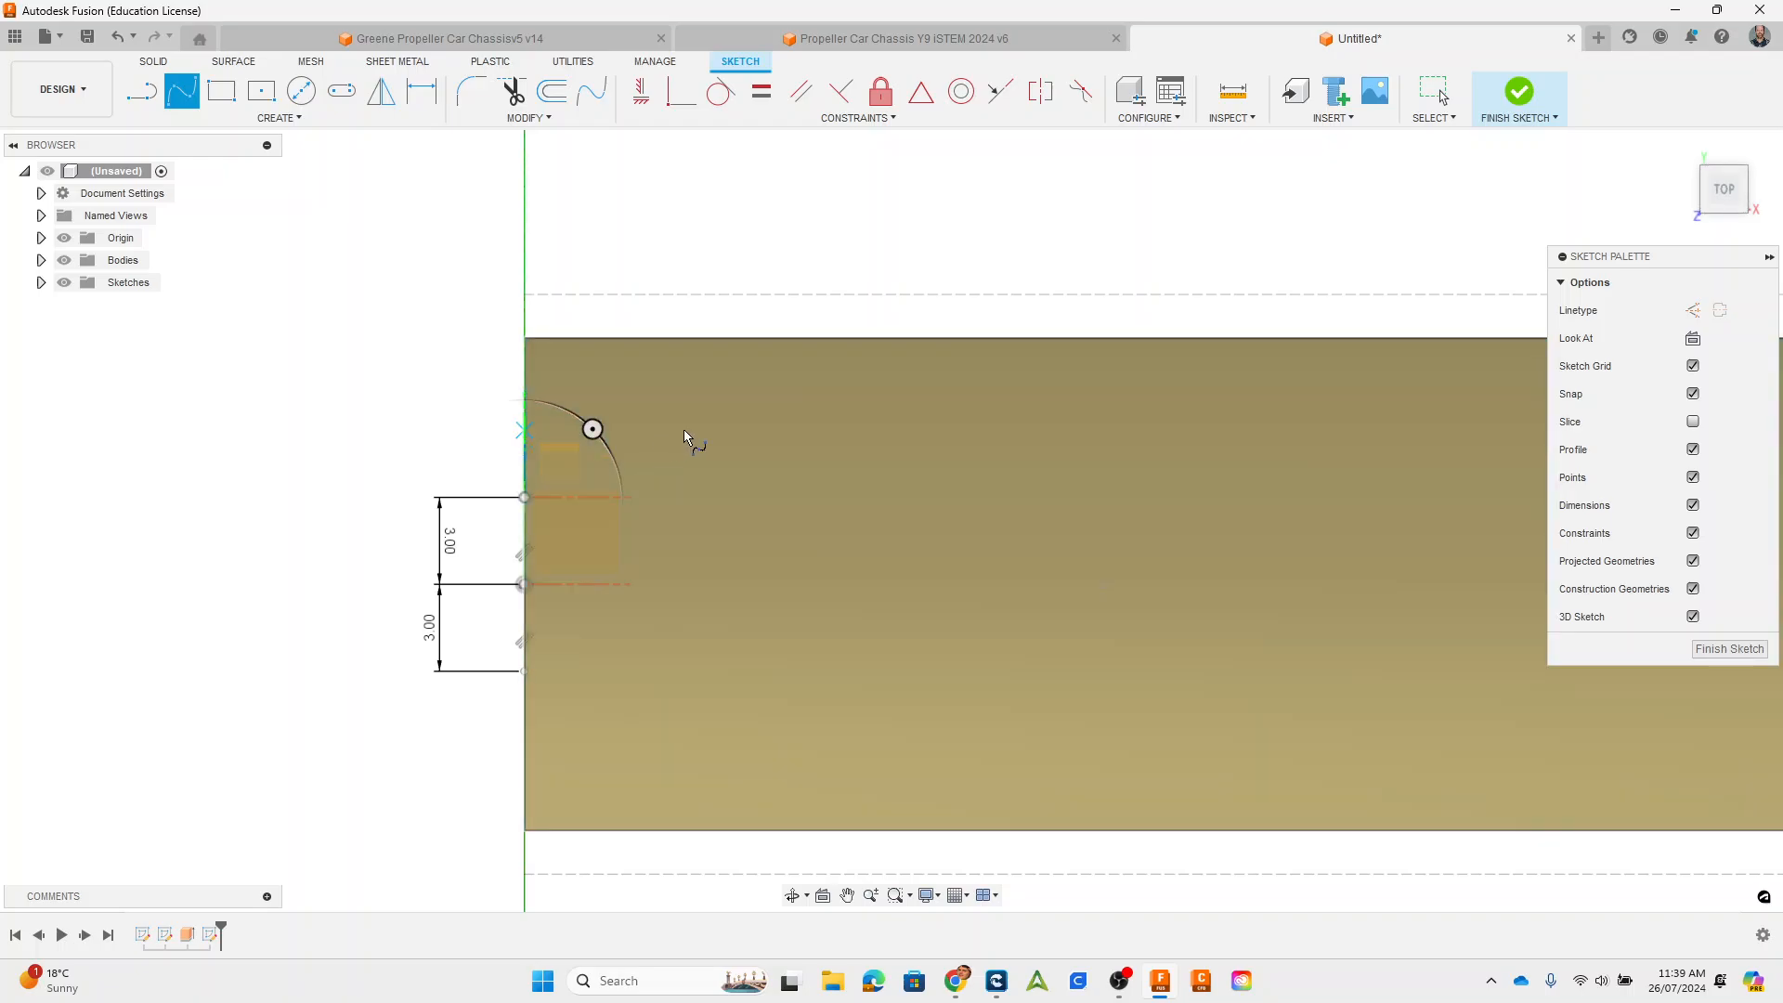
pyautogui.scroll(-2, 827, 433)
pyautogui.moveTo(843, 436)
pyautogui.keyDown('shift'); pyautogui.mouseDown(button='middle')
pyautogui.moveTo(877, 490)
pyautogui.moveTo(927, 386)
pyautogui.moveTo(901, 471)
pyautogui.mouseUp(button='middle'); pyautogui.keyUp('shift')
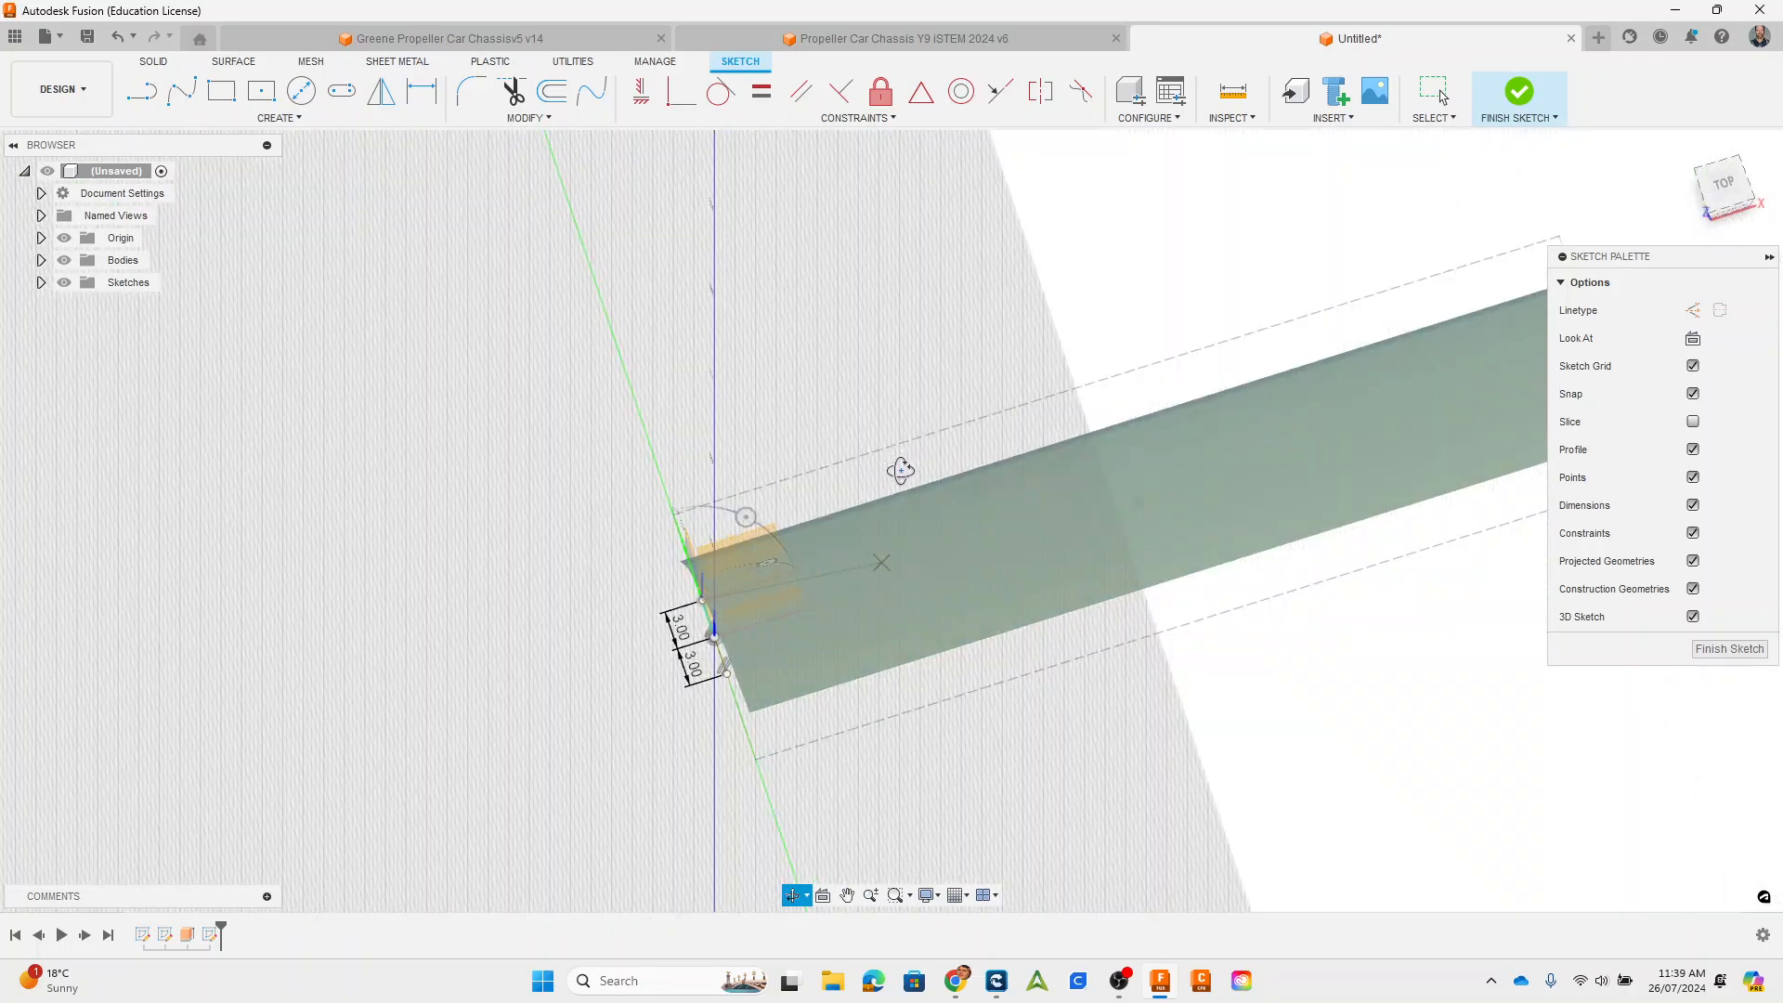
pyautogui.moveTo(1217, 370)
pyautogui.keyDown('shift'); pyautogui.mouseDown(button='middle')
pyautogui.moveTo(1141, 309)
pyautogui.moveTo(1174, 378)
pyautogui.moveTo(1393, 371)
pyautogui.mouseUp(button='middle'); pyautogui.keyUp('shift')
pyautogui.click(1693, 339)
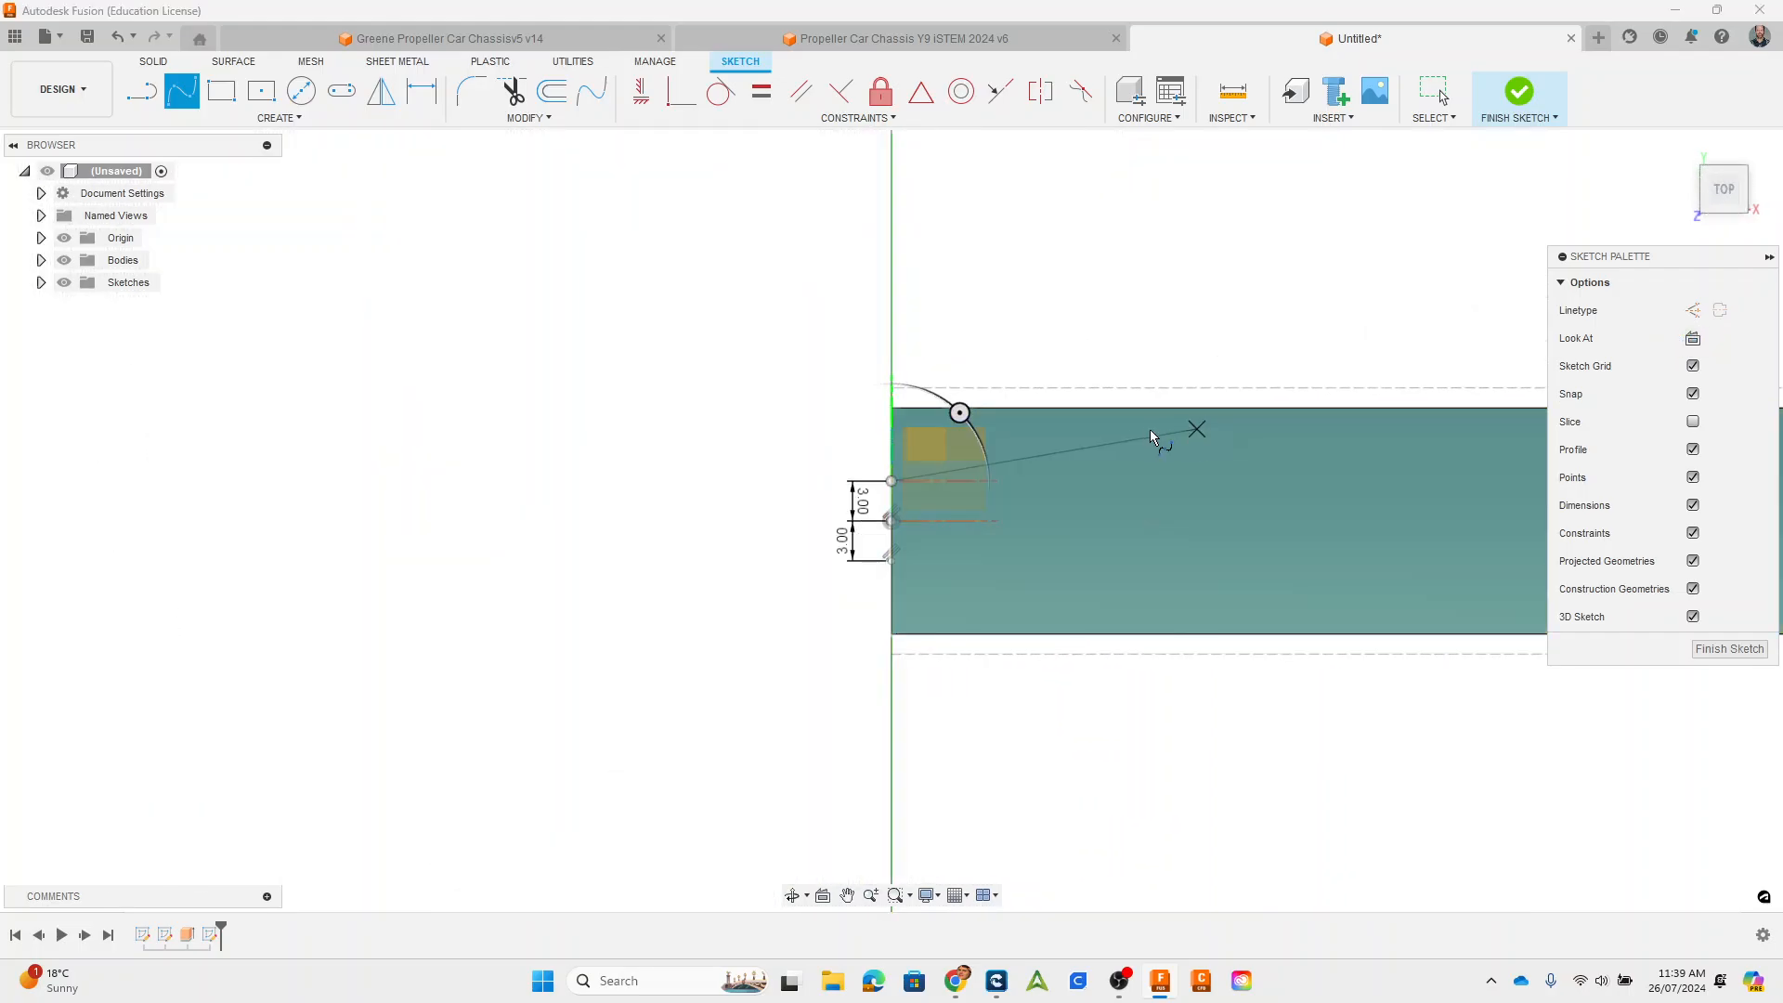
pyautogui.moveTo(1158, 435); pyautogui.dragTo(838, 464, button='middle')
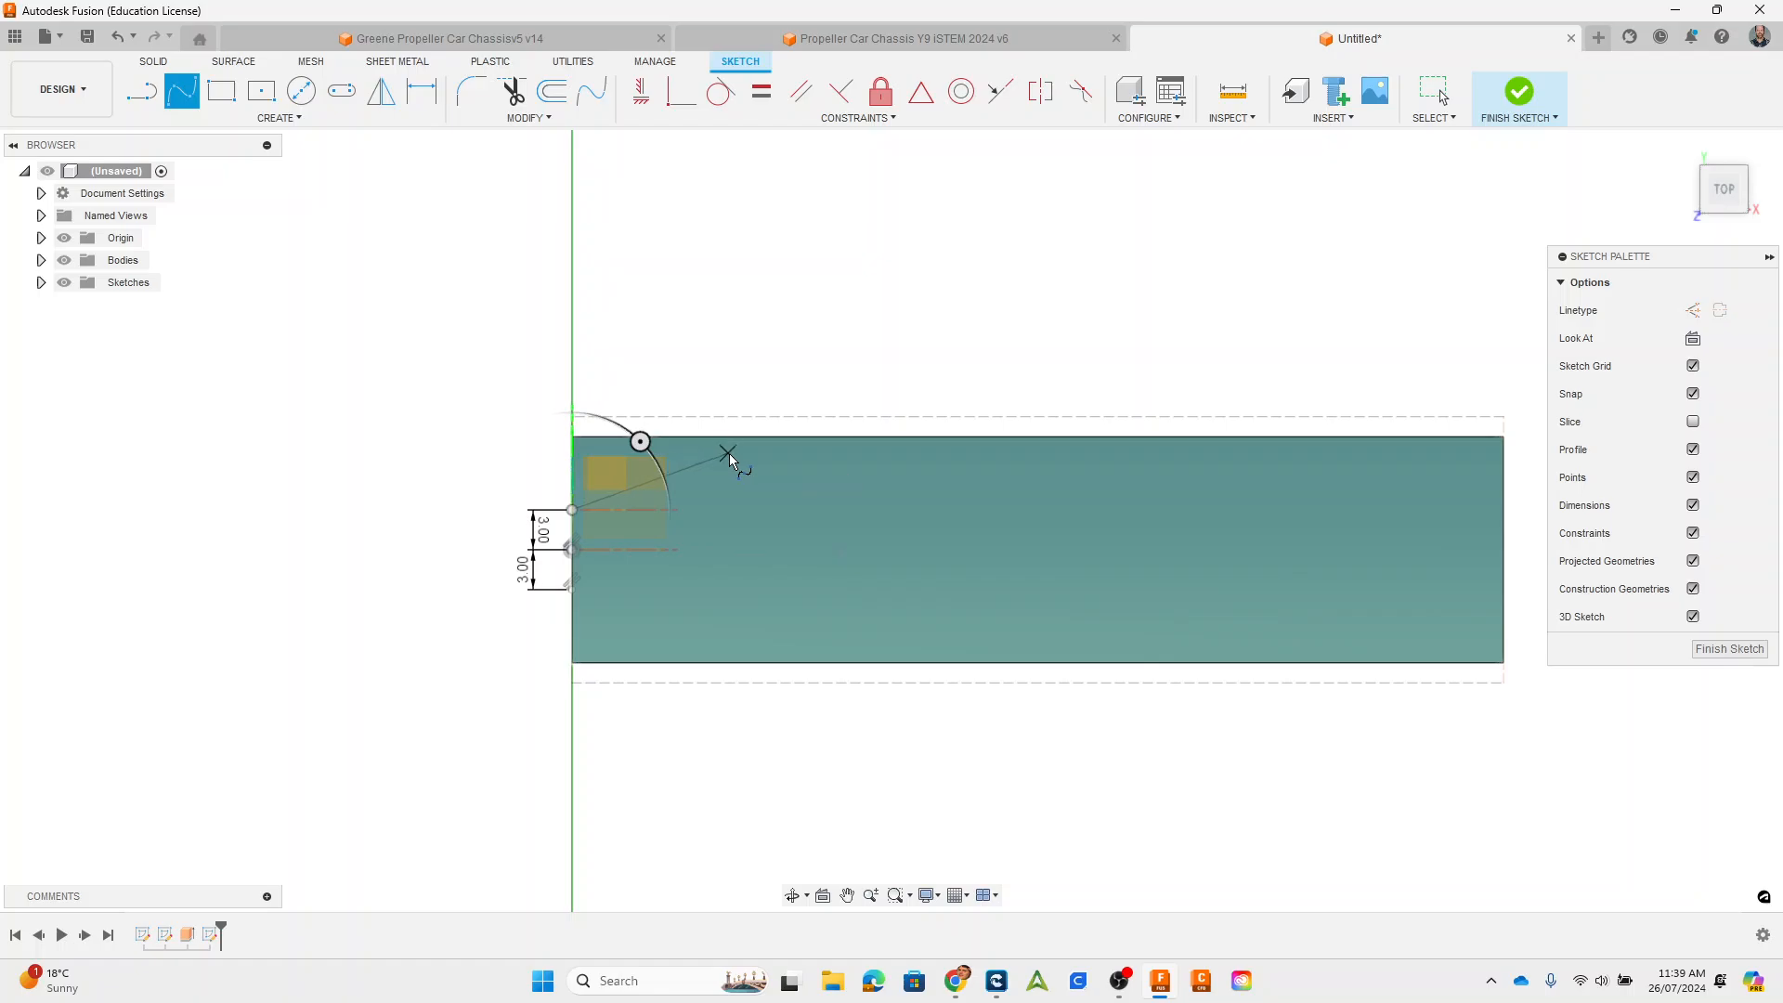
pyautogui.click(728, 453)
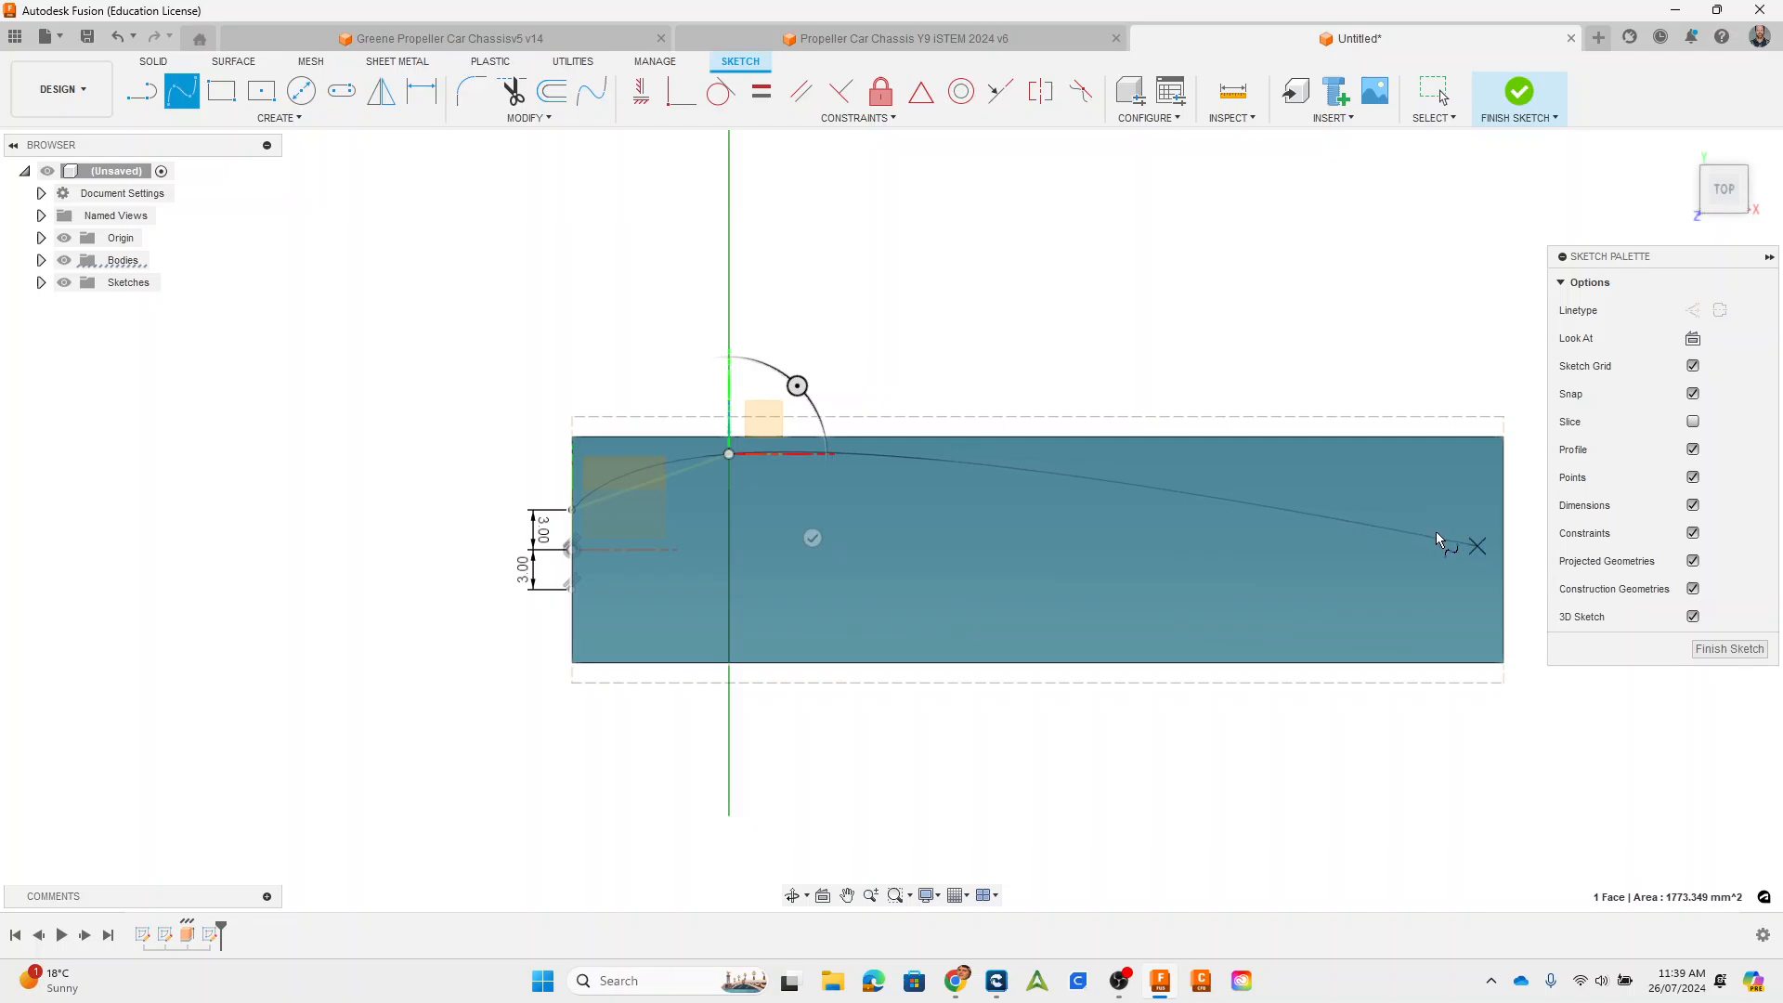
pyautogui.click(1250, 503)
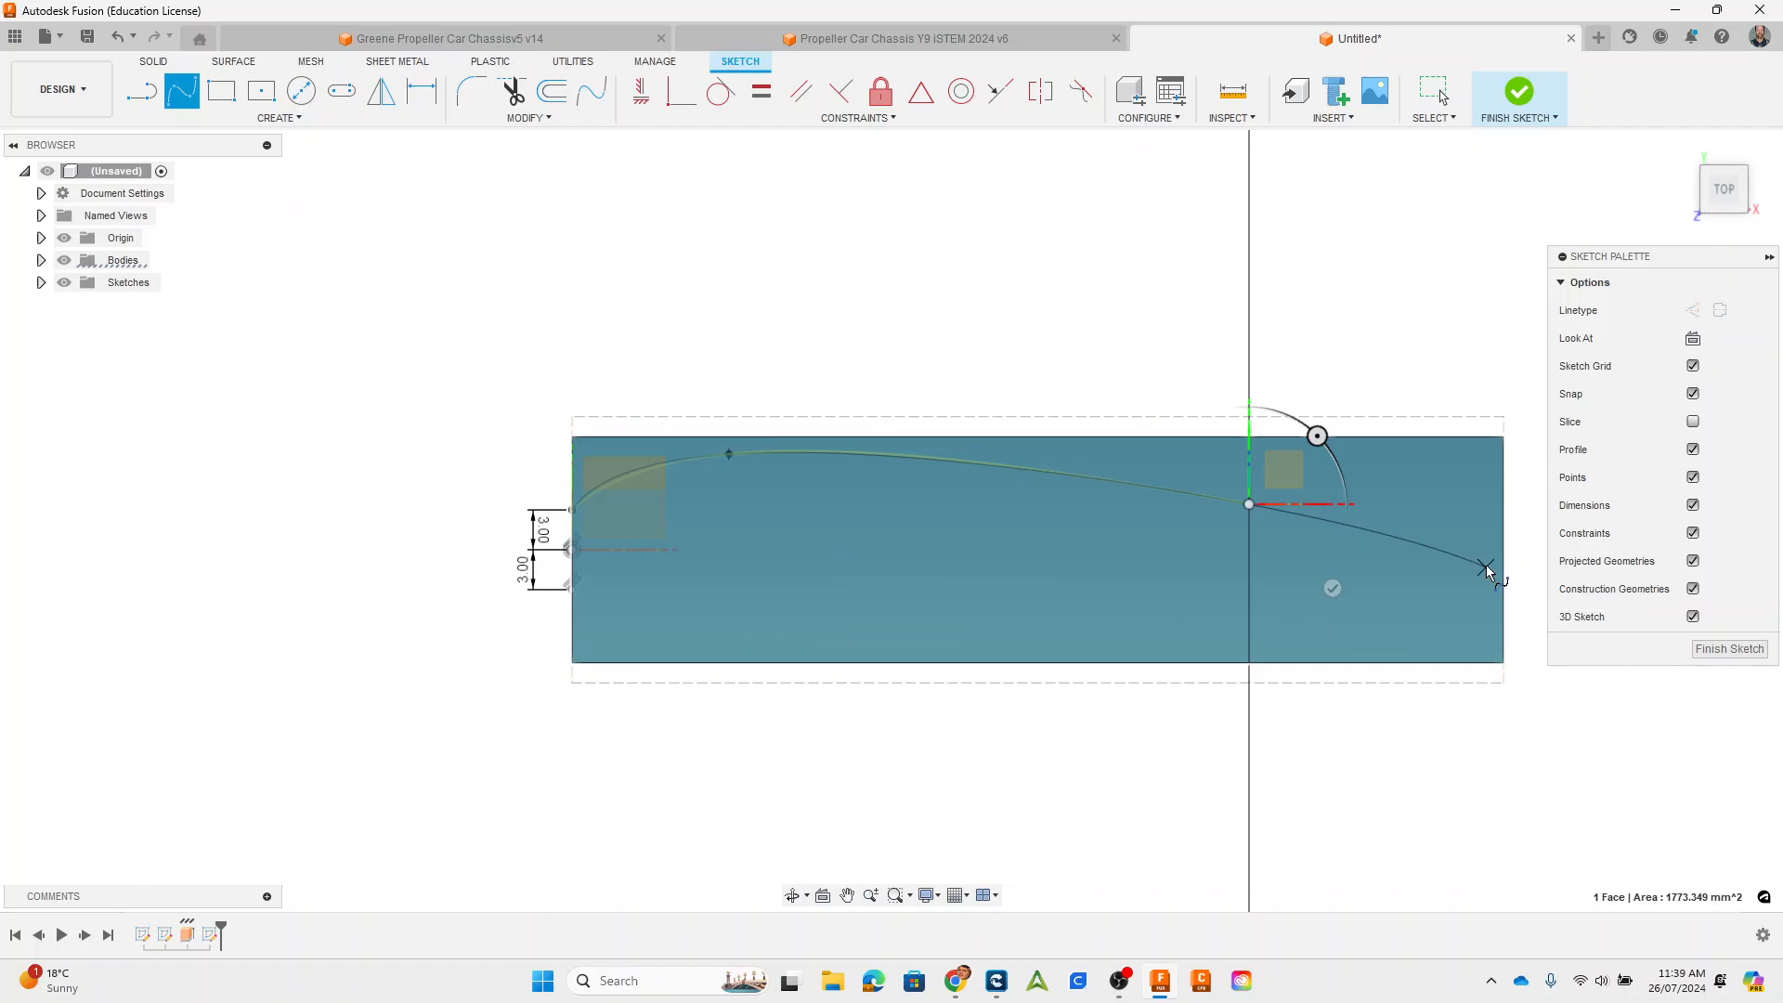
pyautogui.doubleClick(1485, 565)
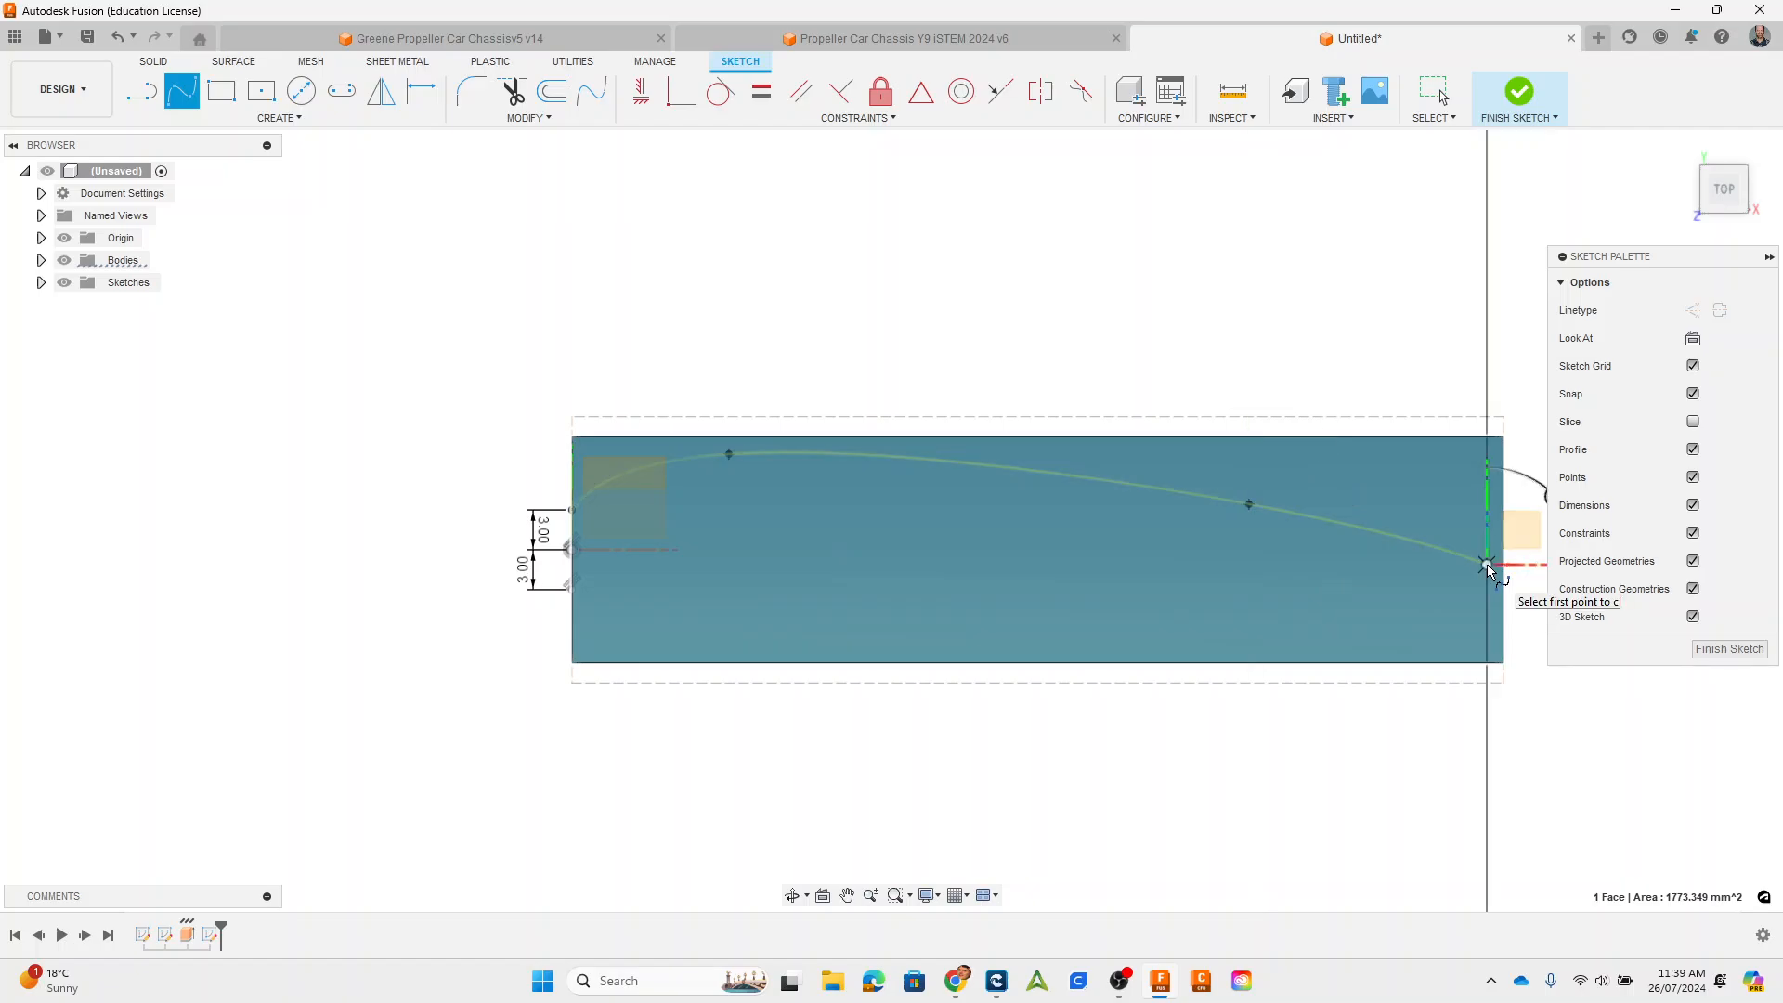
pyautogui.click(1485, 564)
pyautogui.scroll(3, 1488, 568)
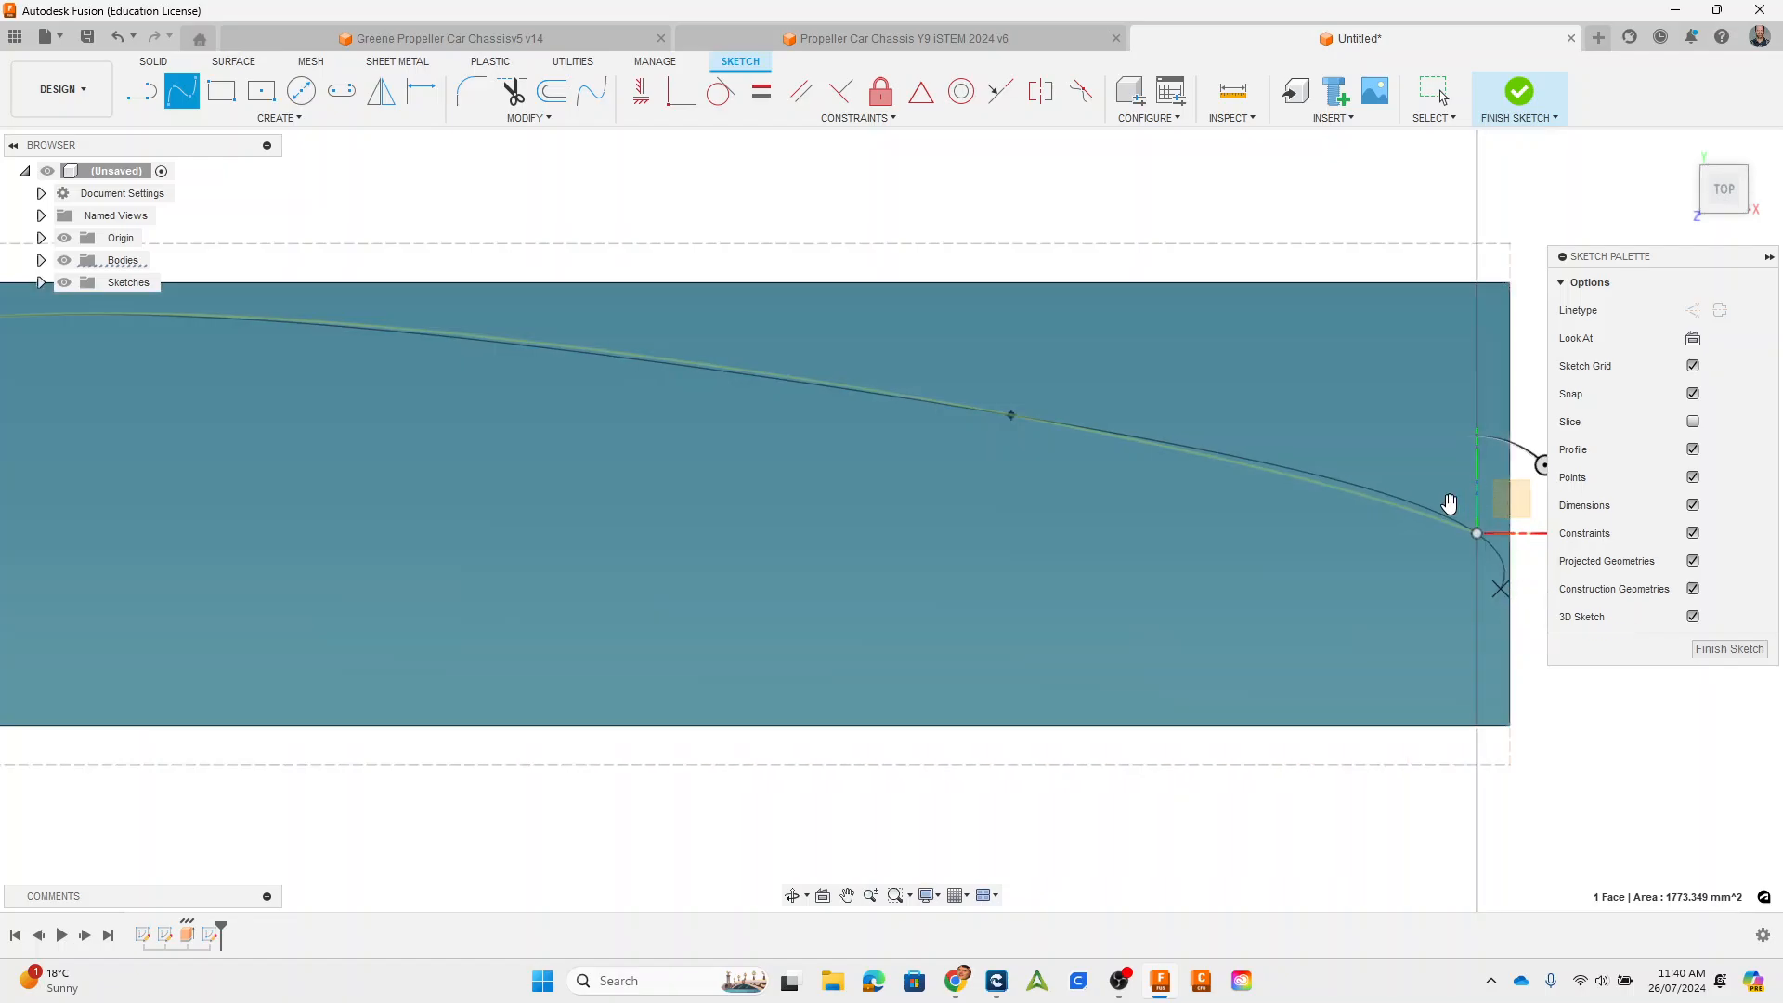
pyautogui.moveTo(1448, 502); pyautogui.dragTo(1106, 534, button='middle')
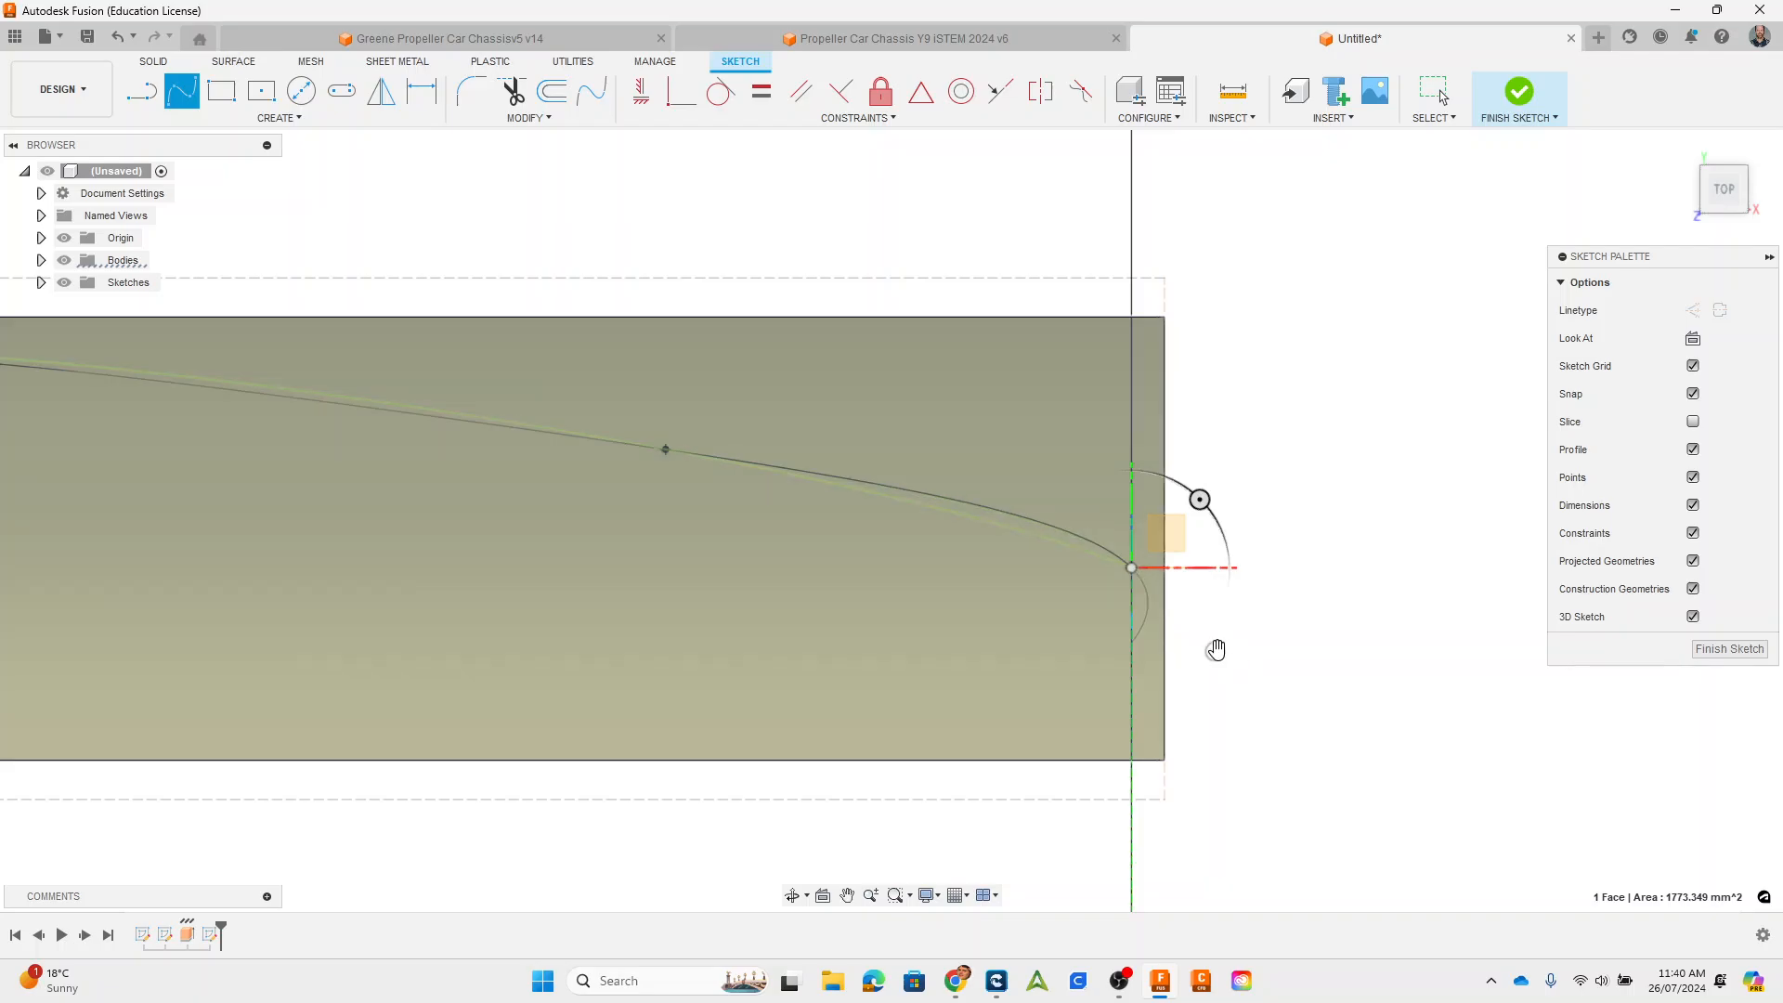
pyautogui.click(1215, 648)
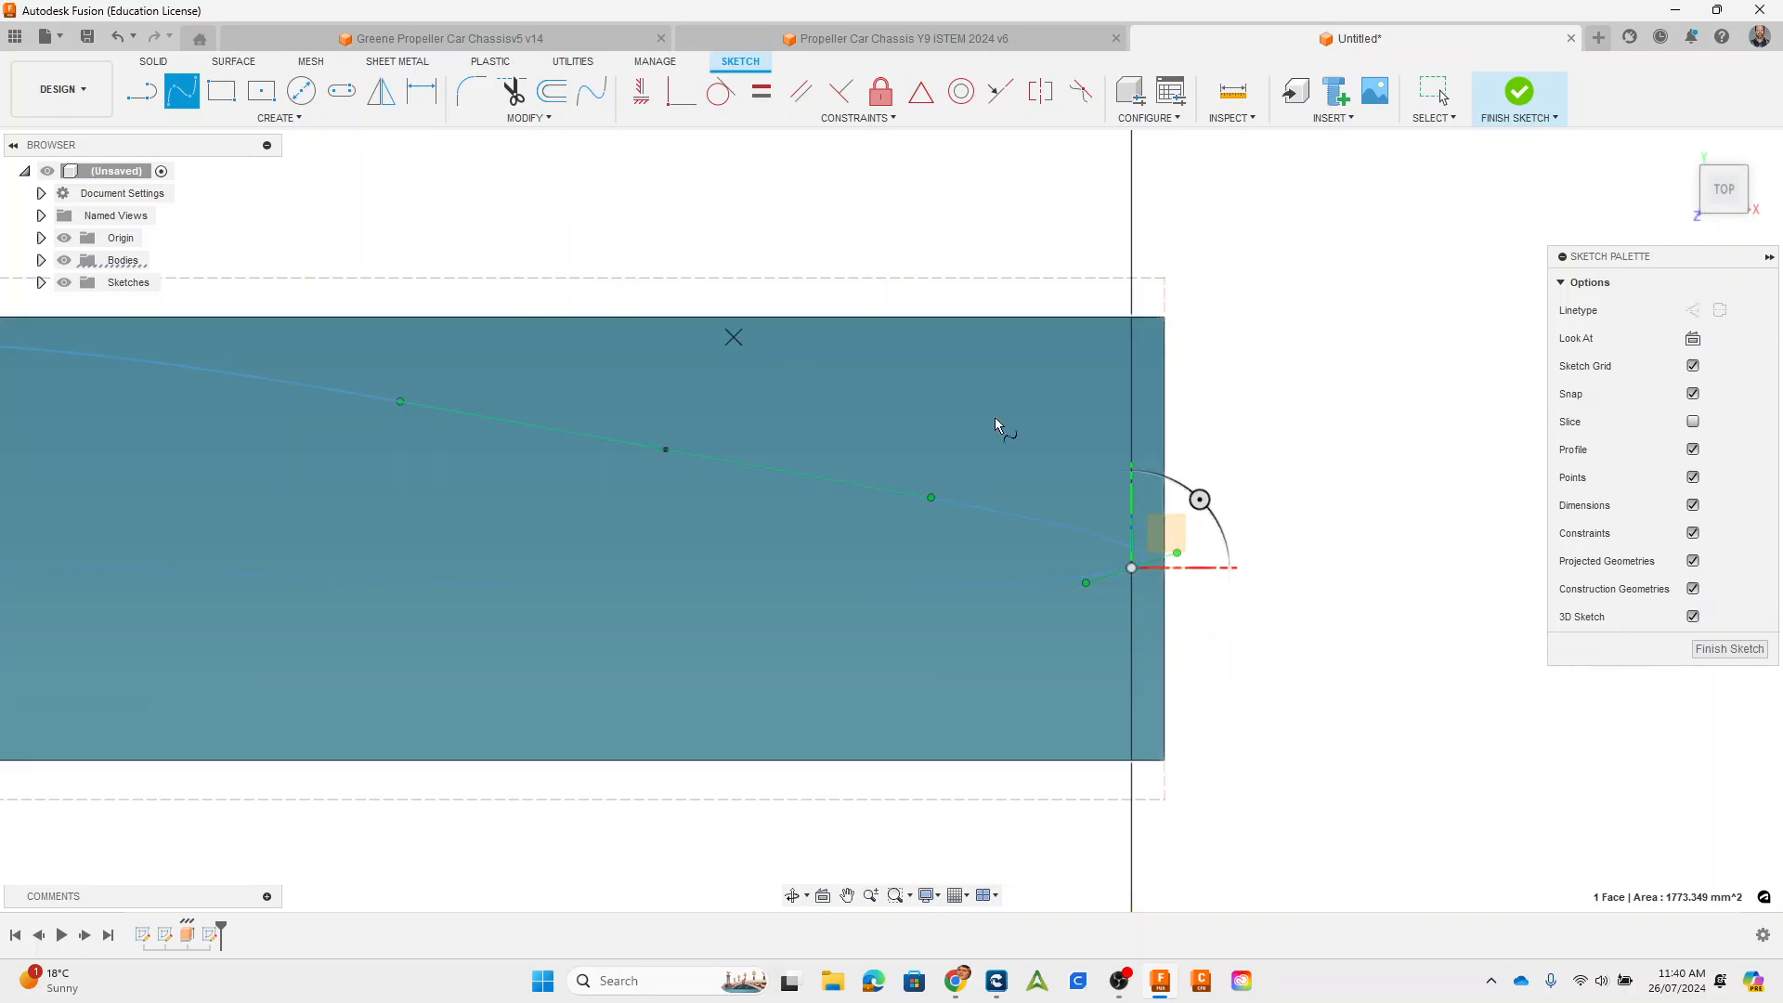
pyautogui.scroll(-3, 906, 650)
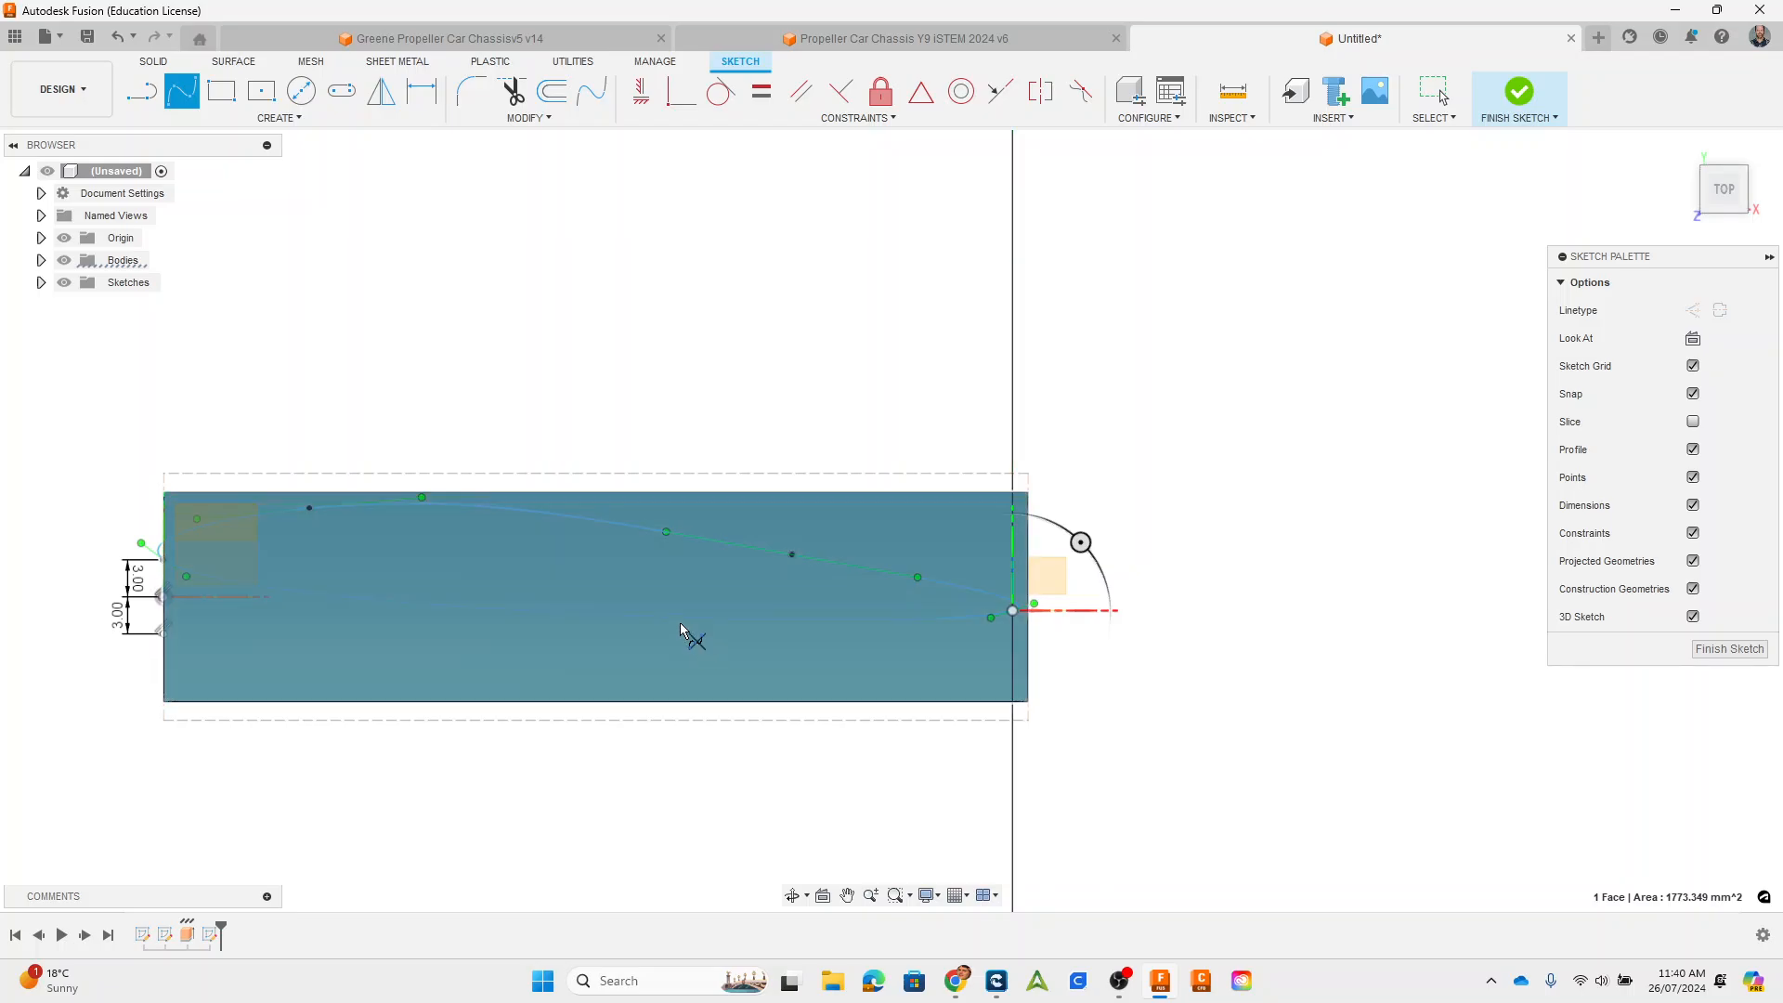
# Step: Delete the closed spline from the blade outline sketch
pyautogui.press('t')
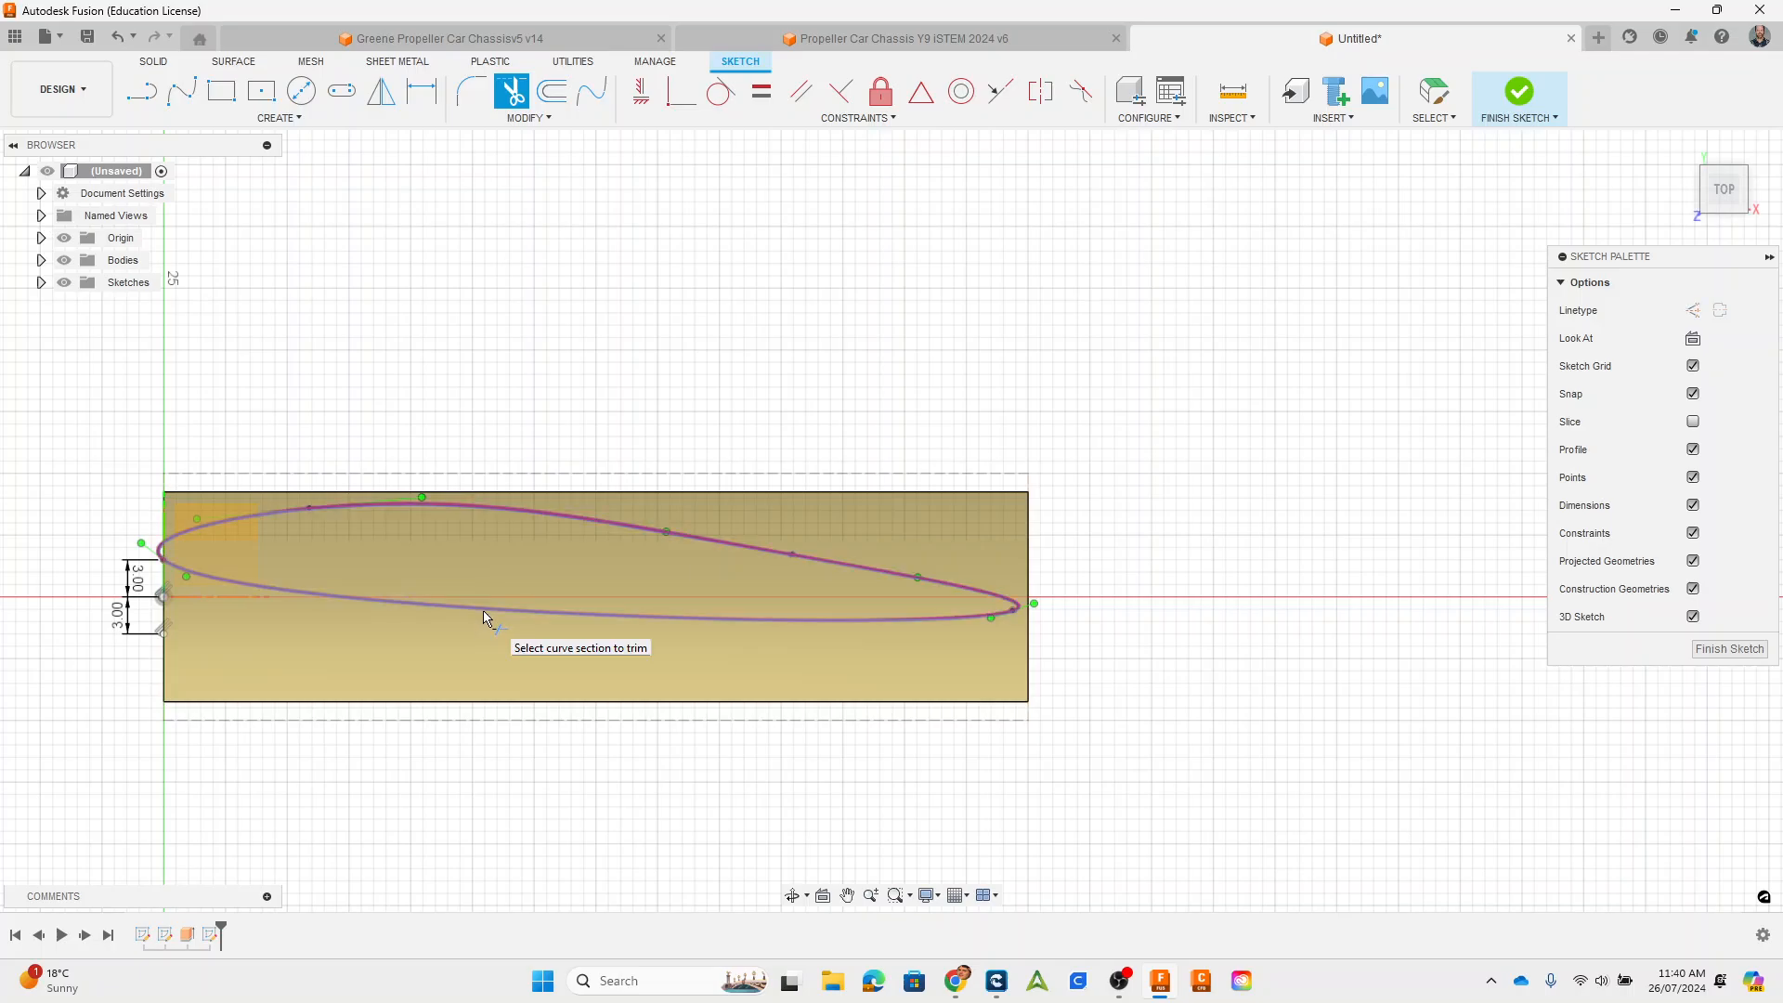
pyautogui.press('Escape')
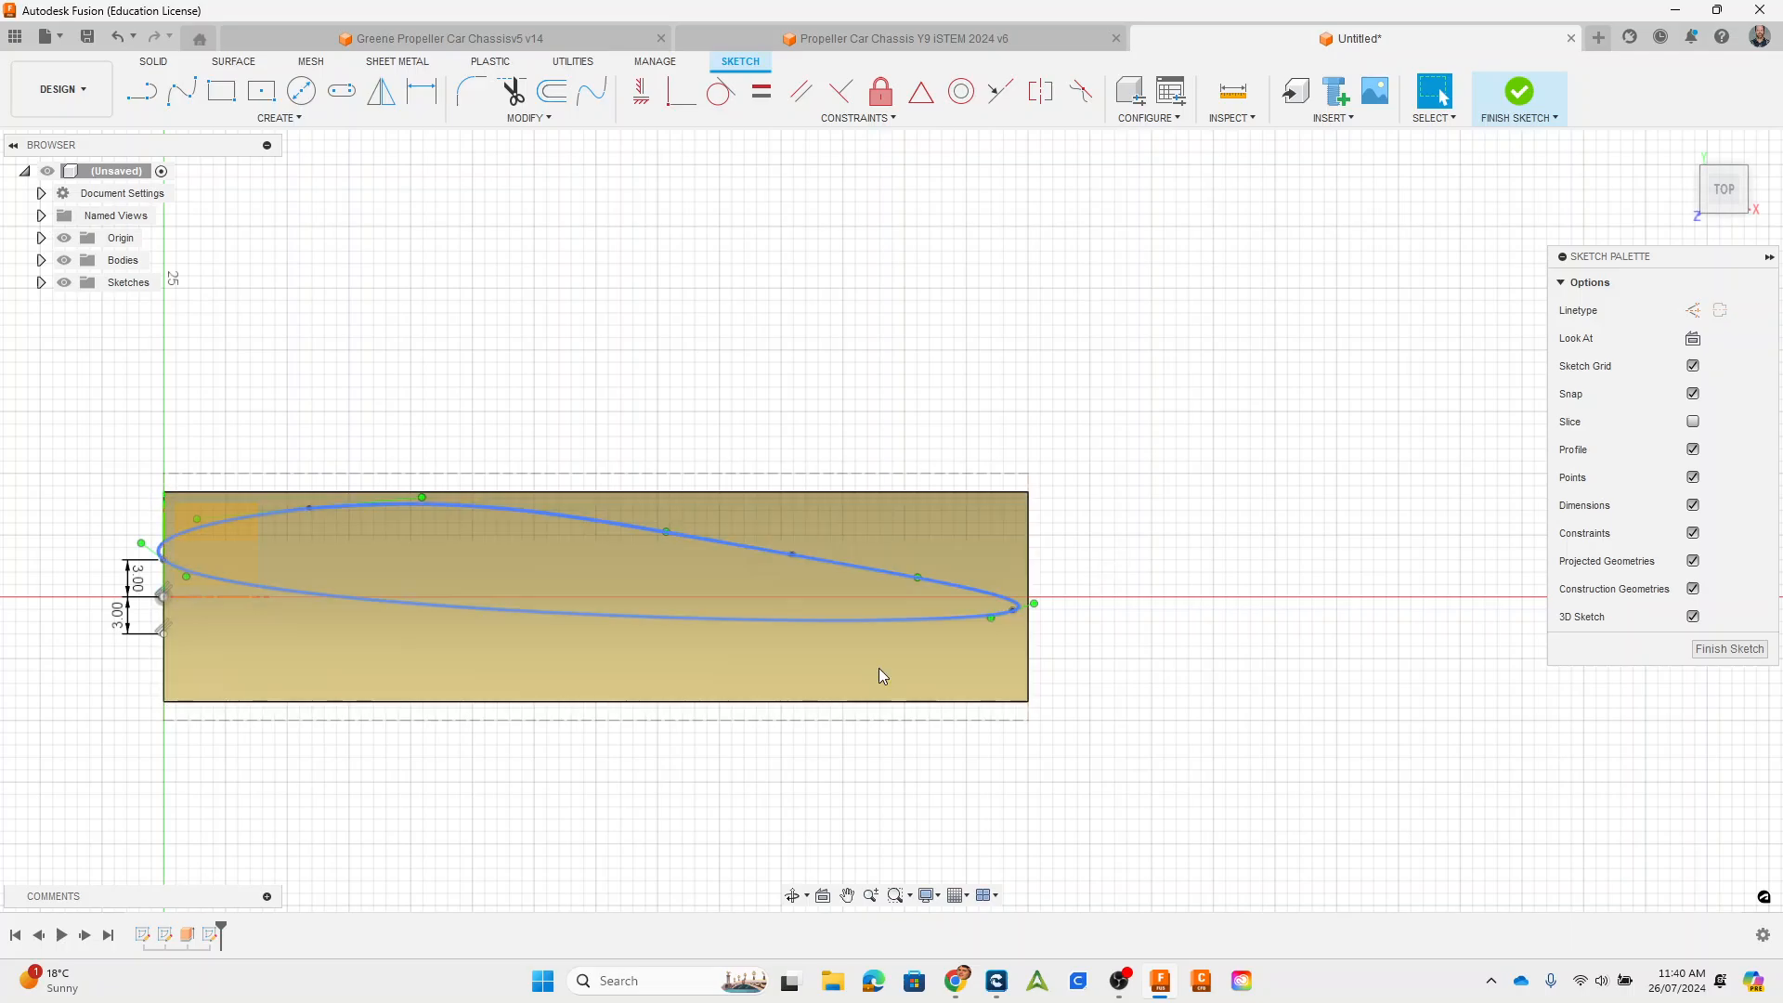
pyautogui.press('Delete')
# Step: Draw the blade's lower edge as a fit point spline from the lower 3 mm line's end, curving near the surface's lower edge to its outer end
pyautogui.click(182, 92)
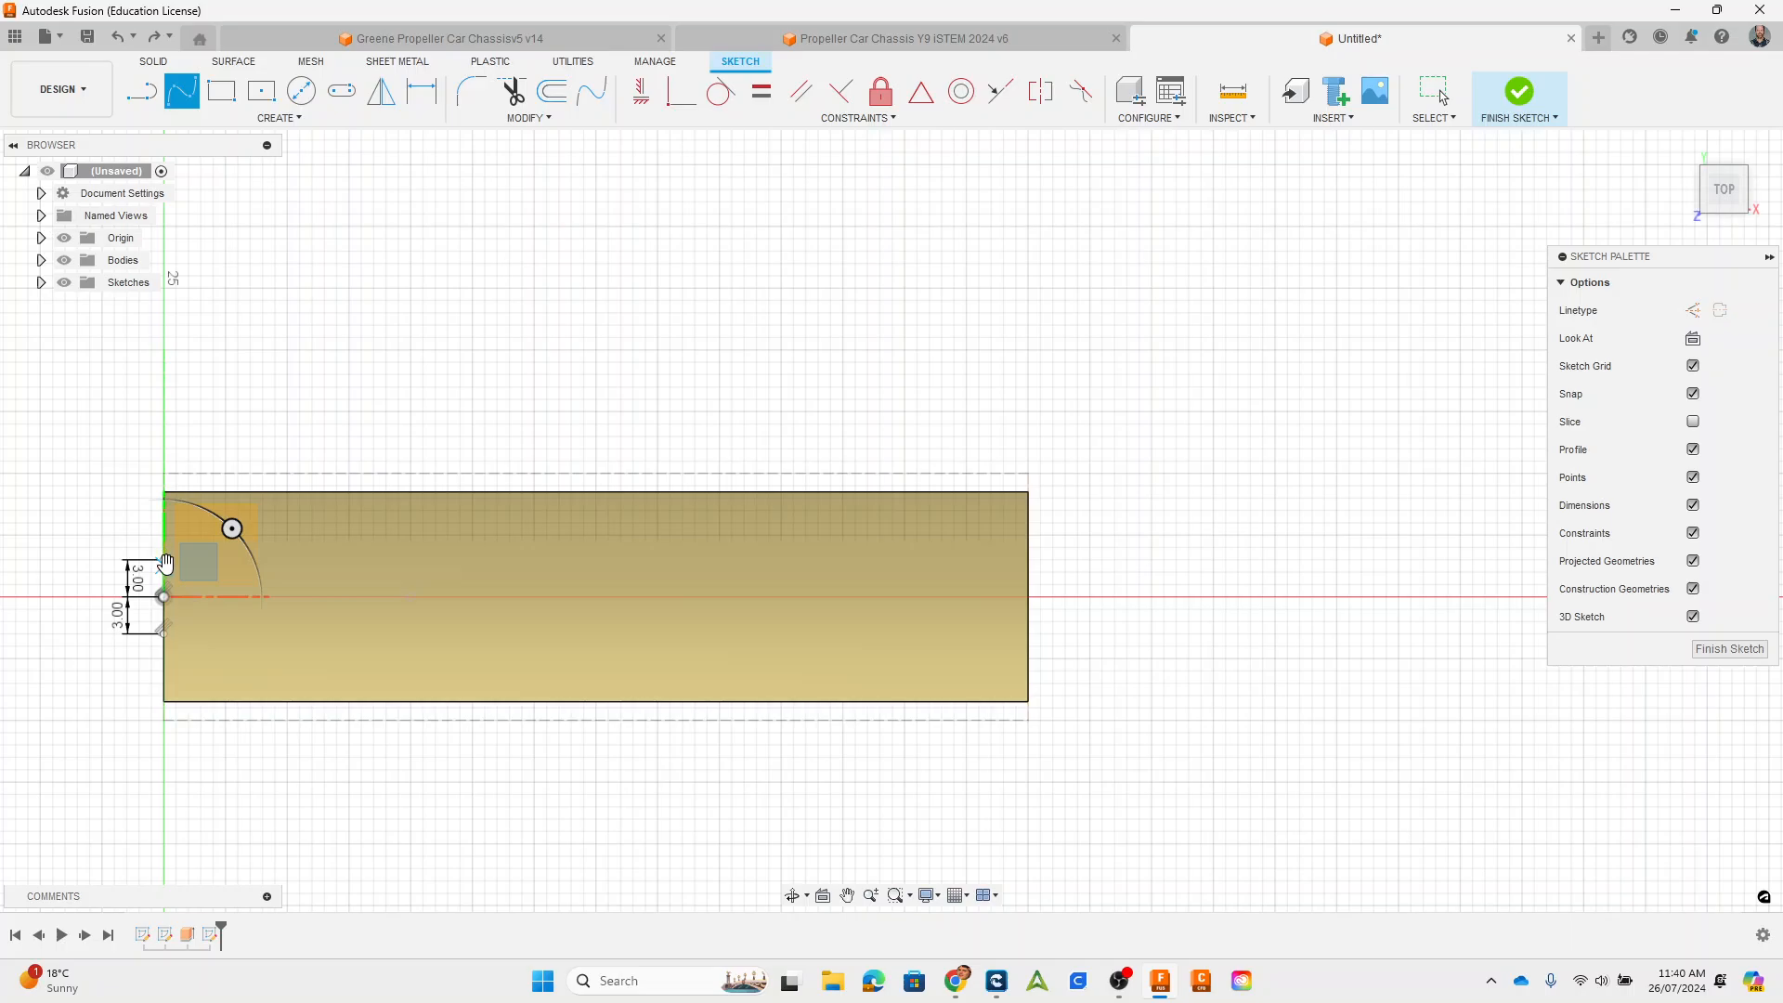
pyautogui.click(165, 634)
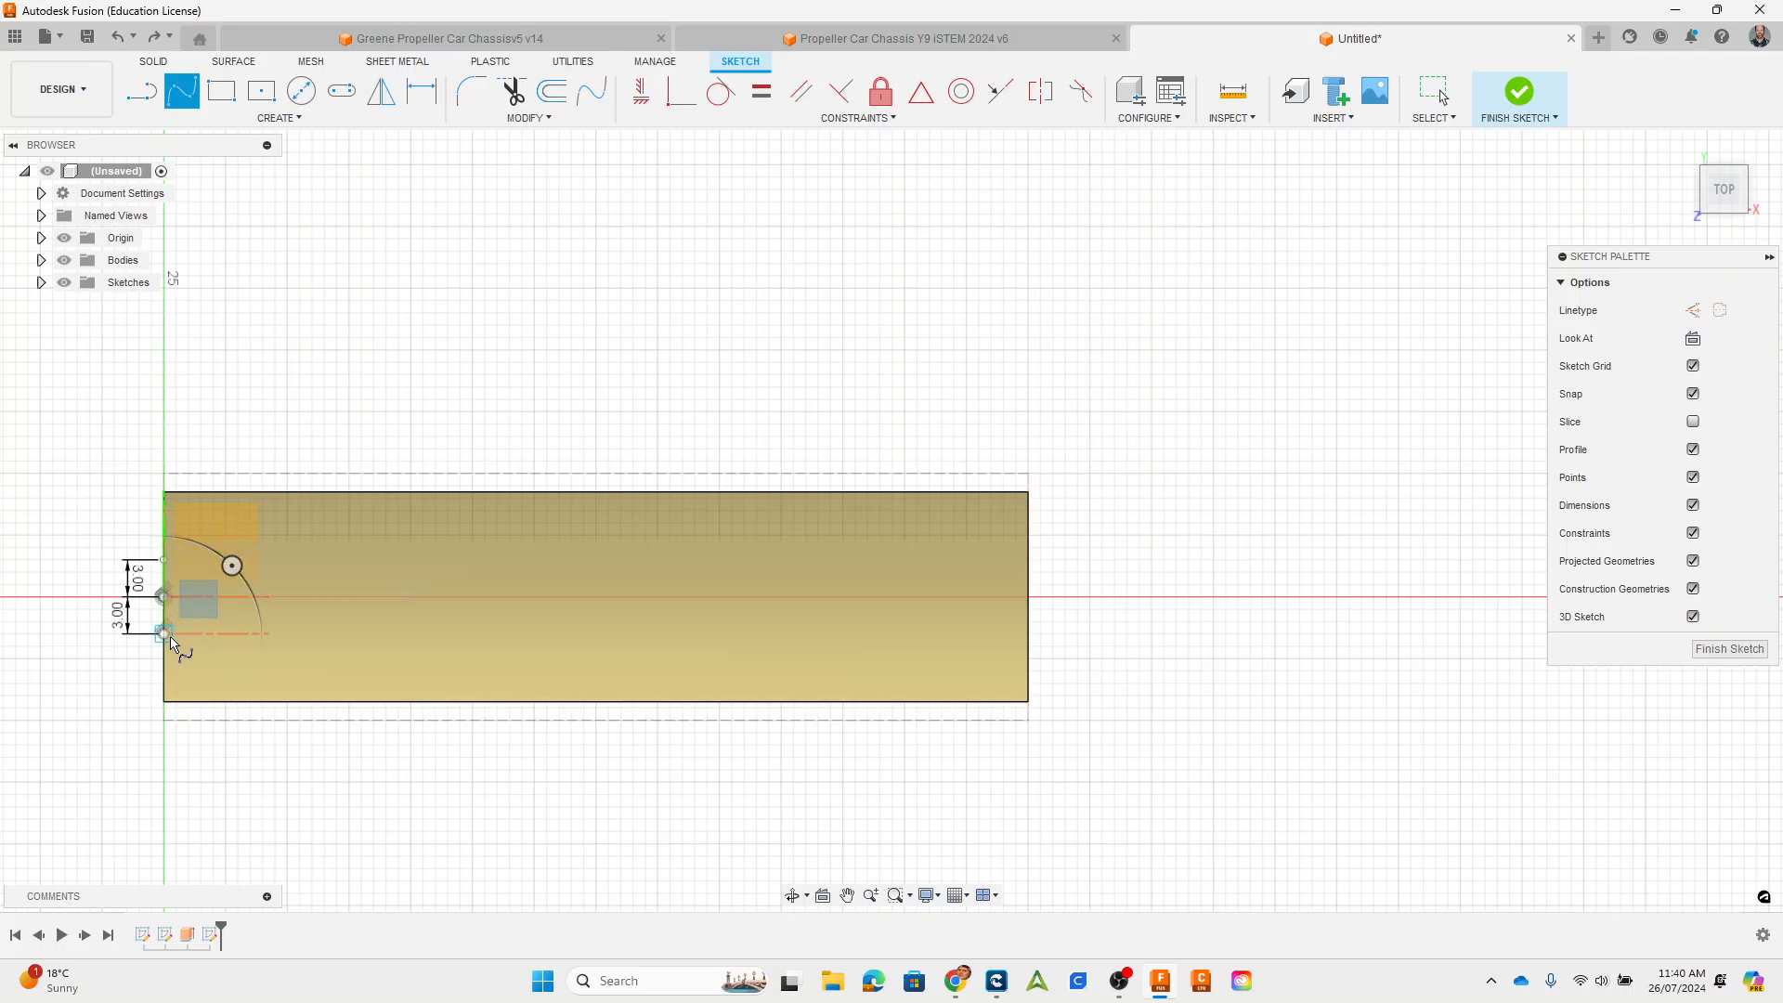
pyautogui.click(312, 683)
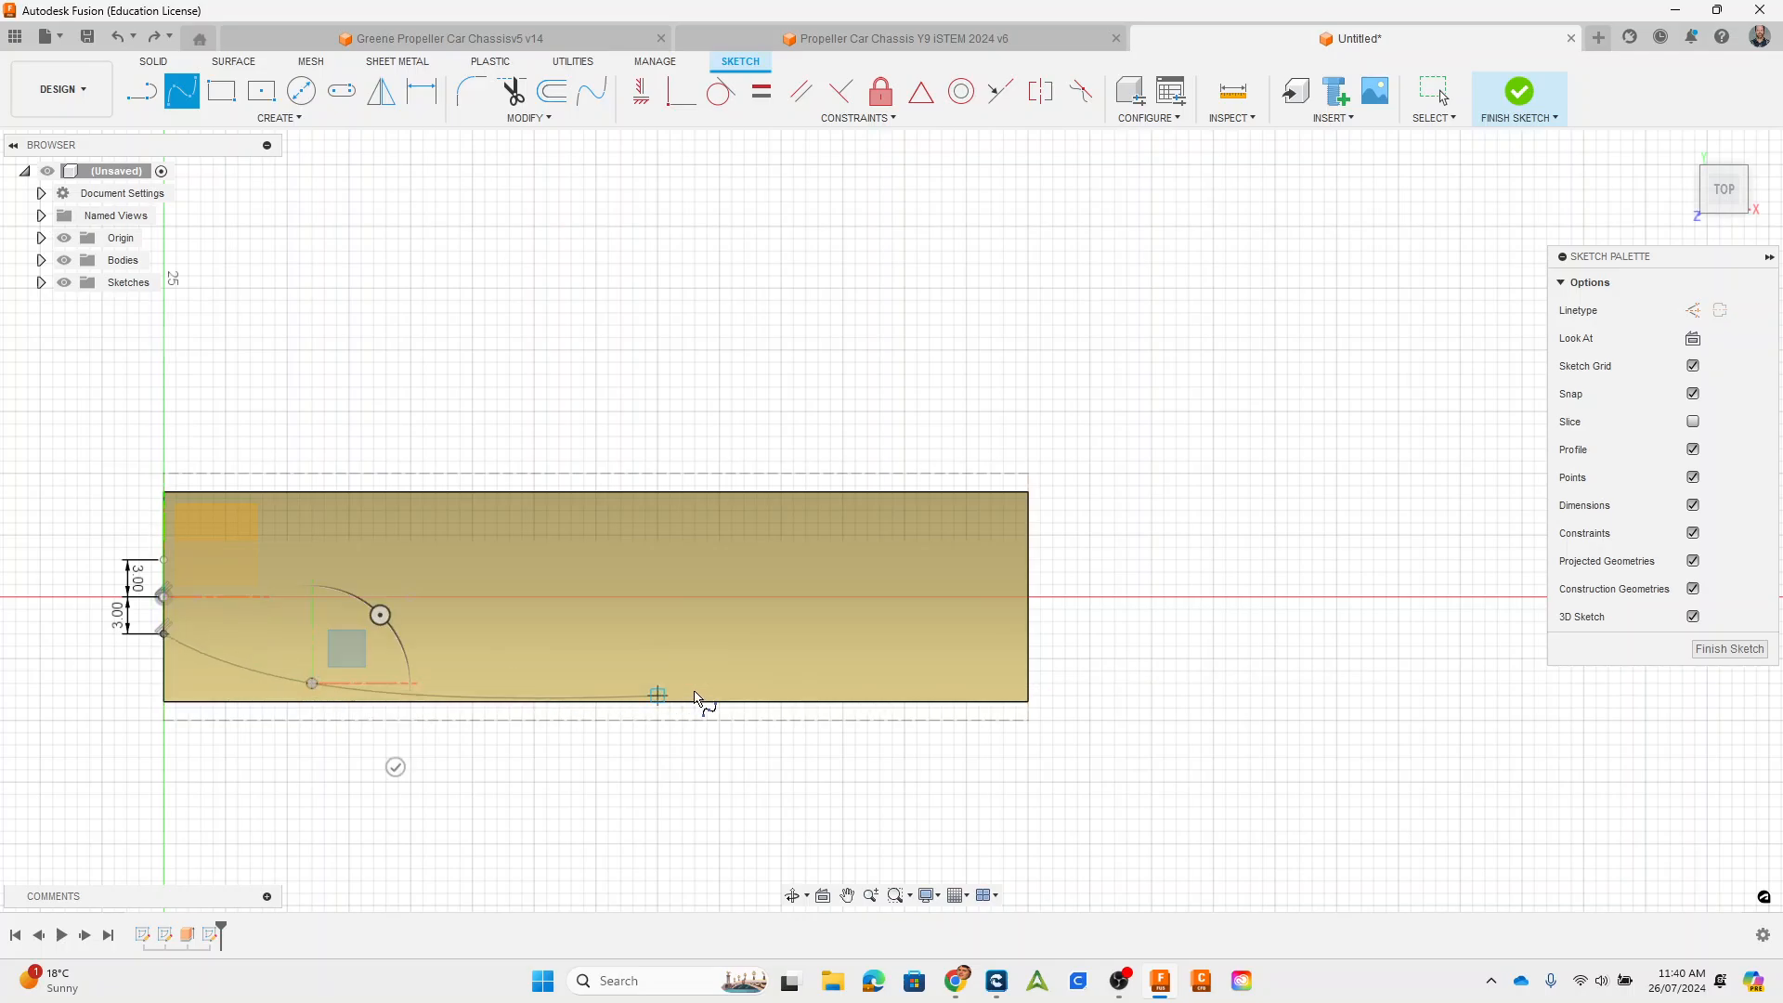
pyautogui.click(1027, 684)
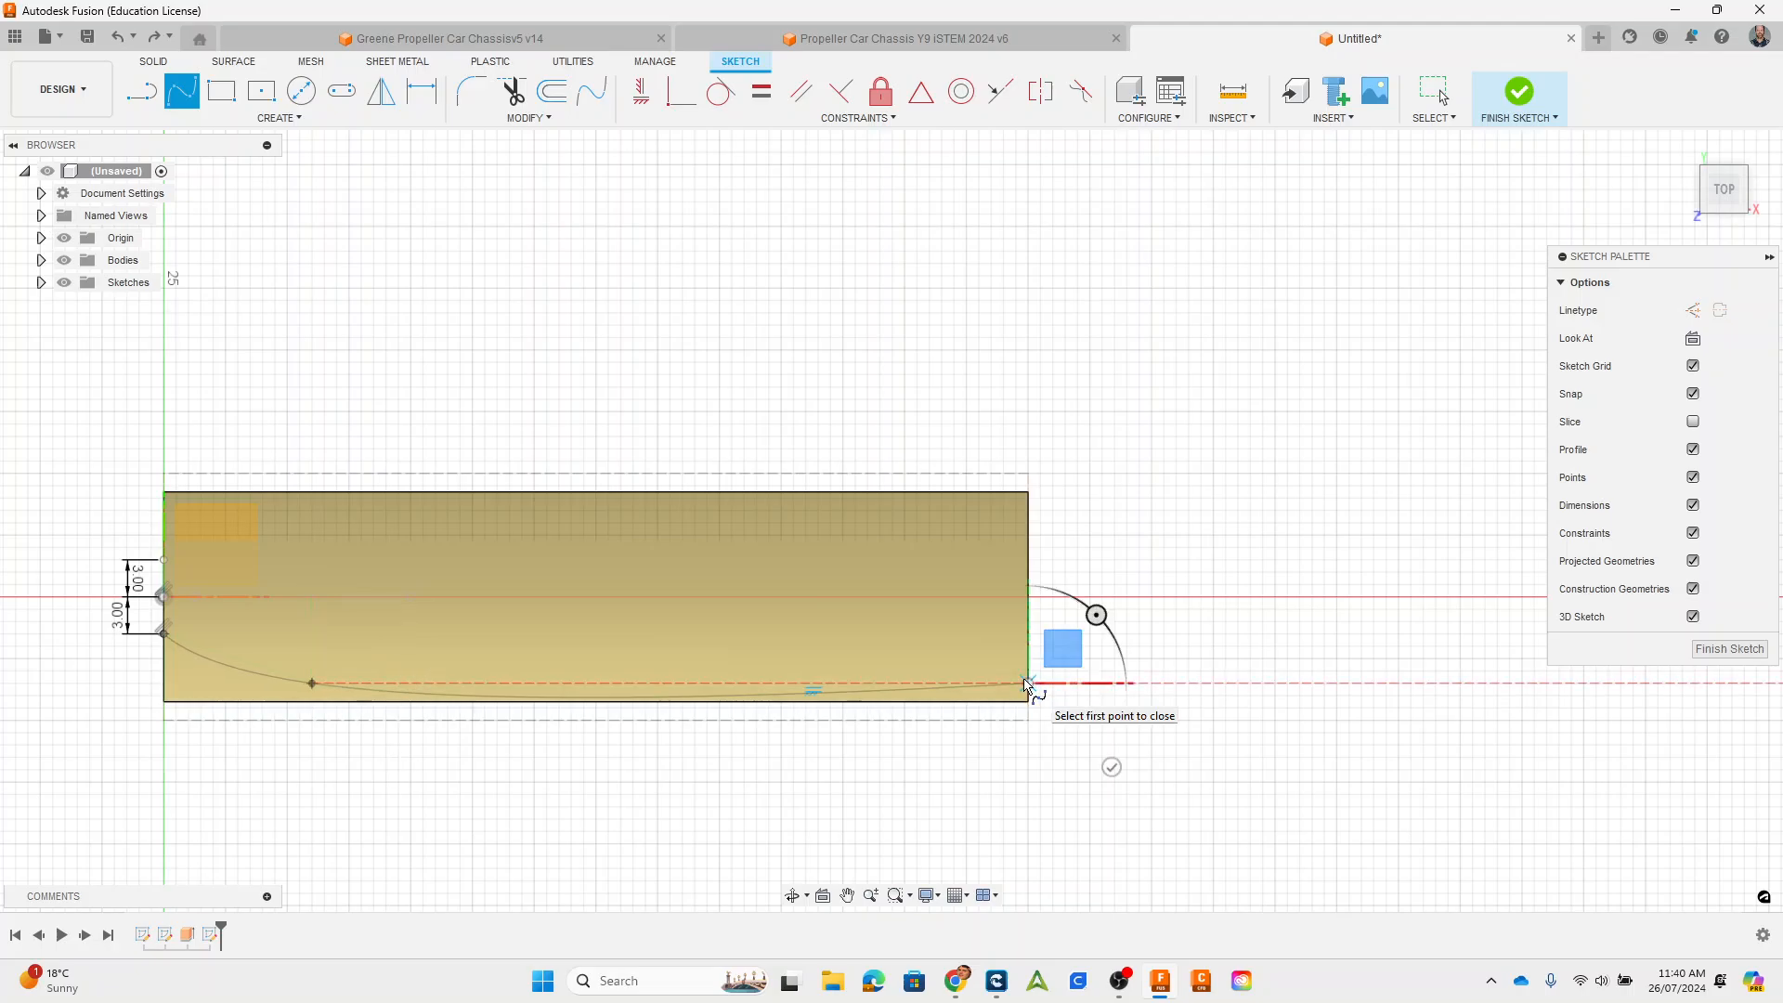
pyautogui.click(1110, 766)
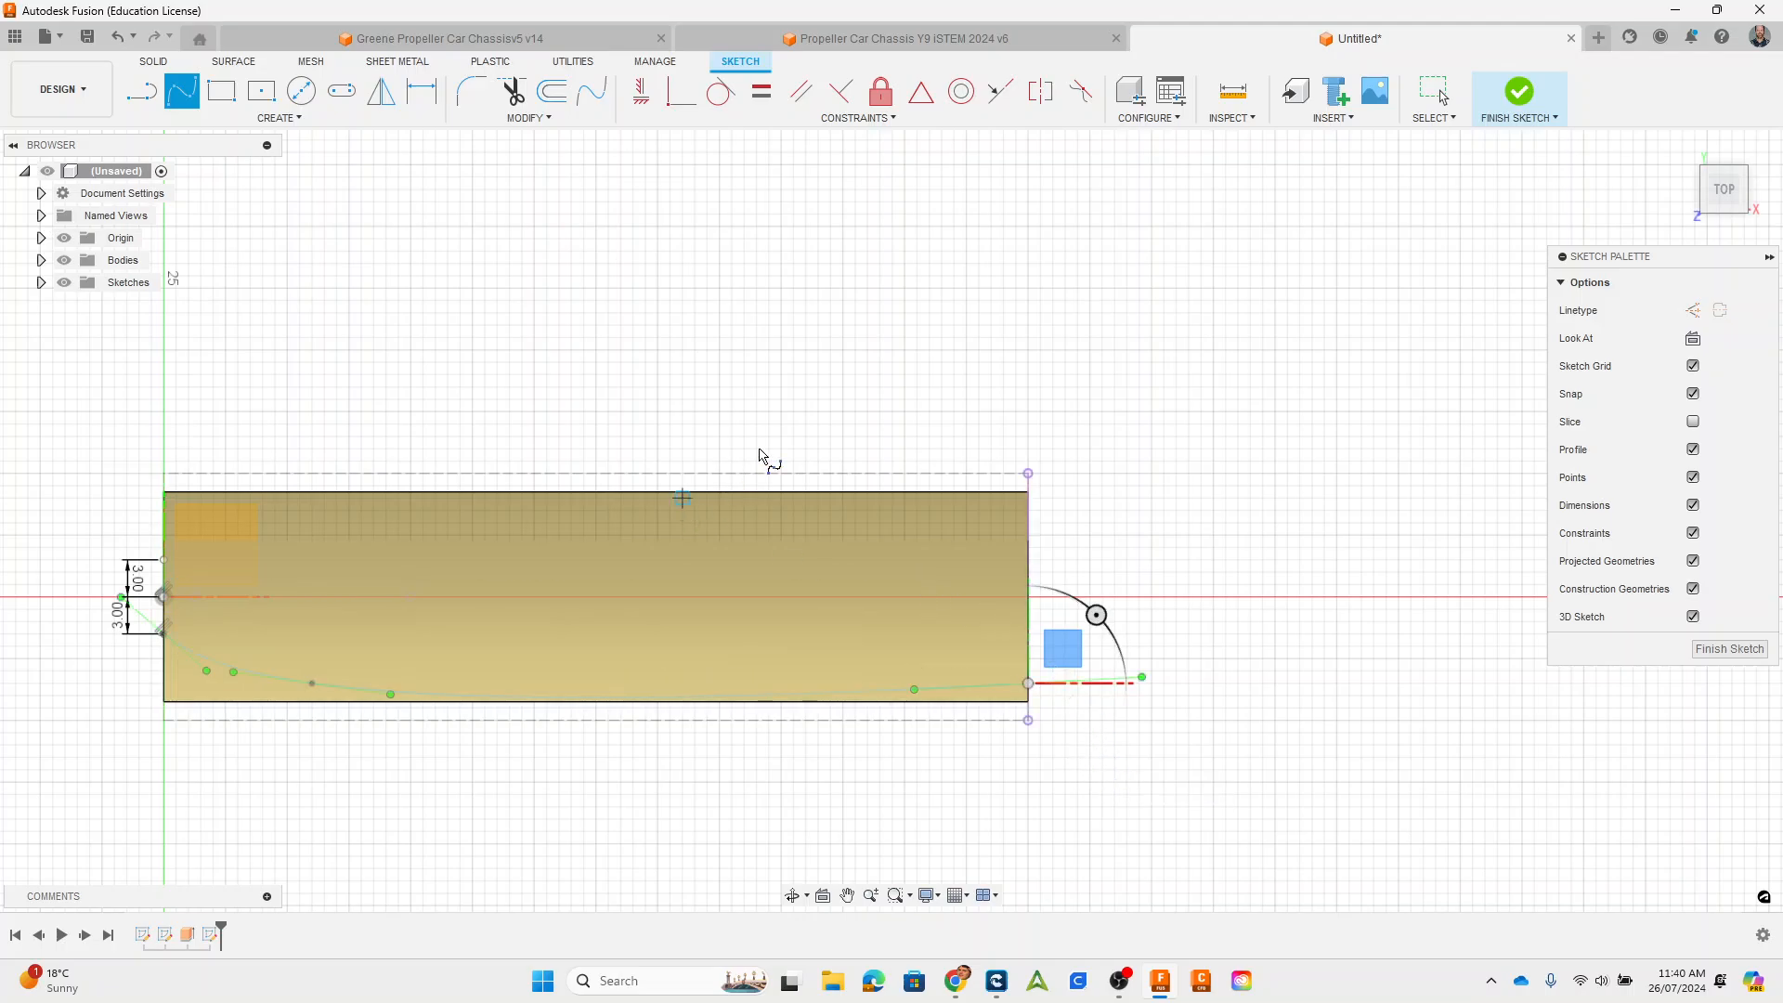
# Step: Draw the blade's upper edge as a fit point spline from the upper 3 mm line's end, arching near the upper edge and descending to the outer end
pyautogui.click(169, 557)
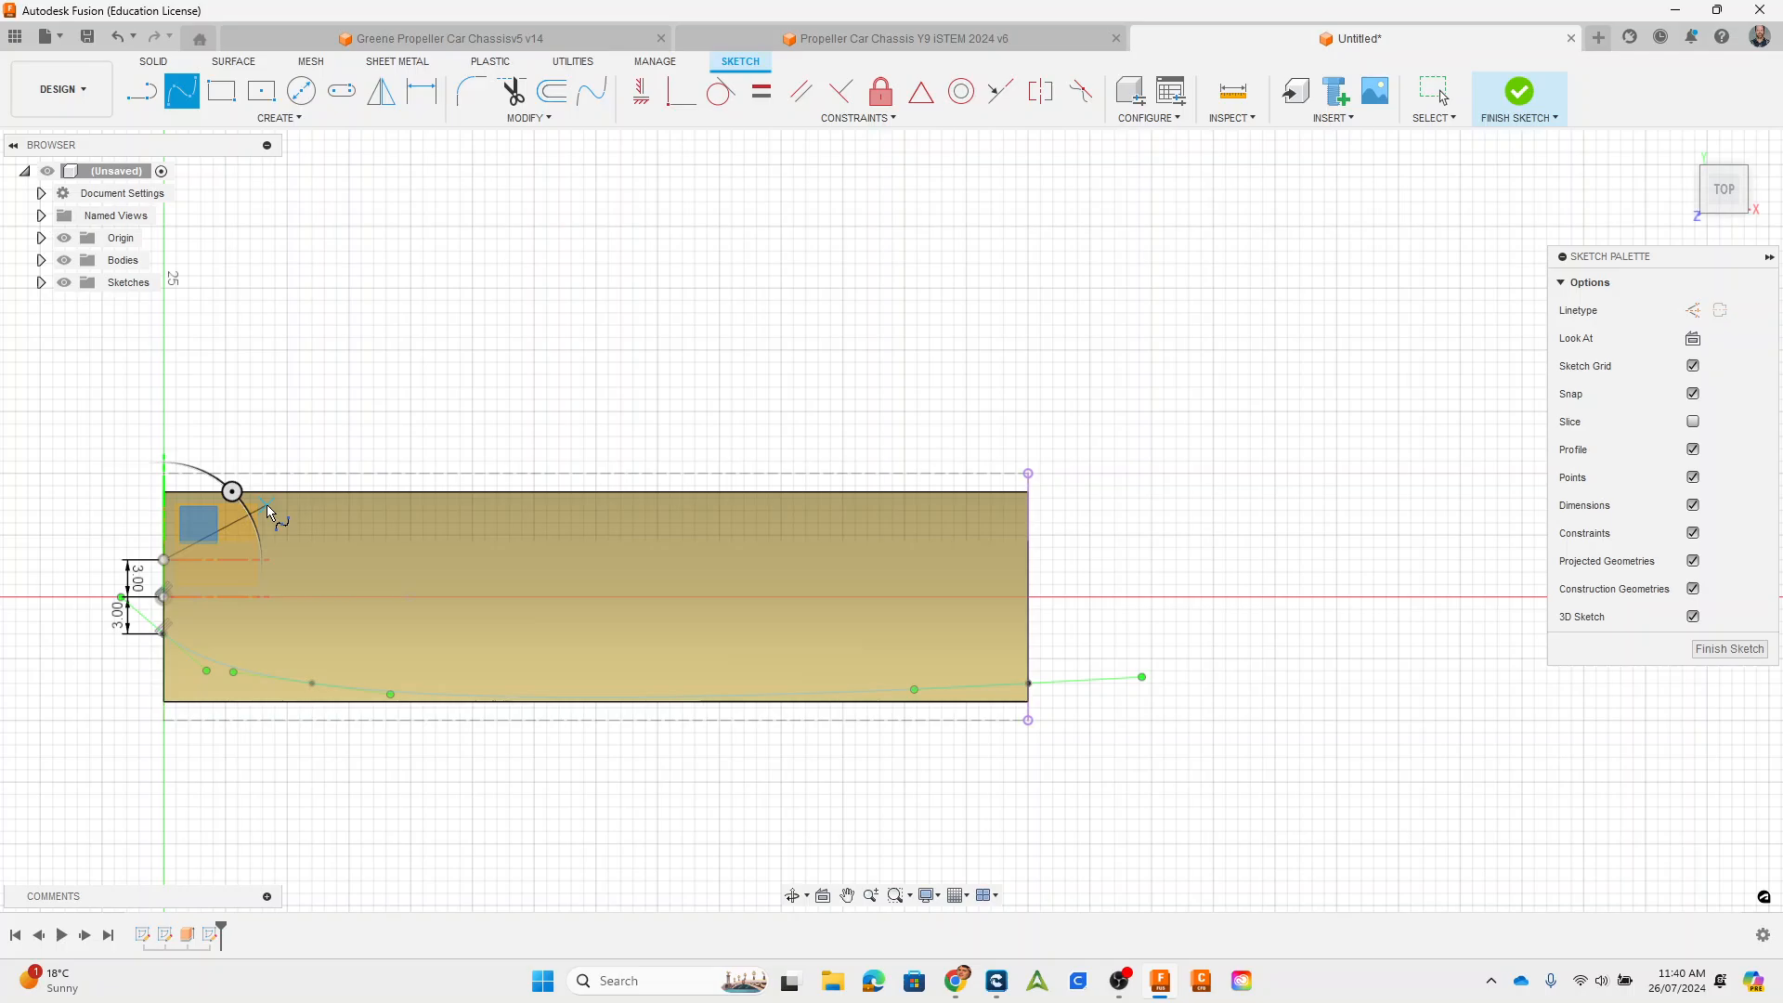
pyautogui.click(266, 504)
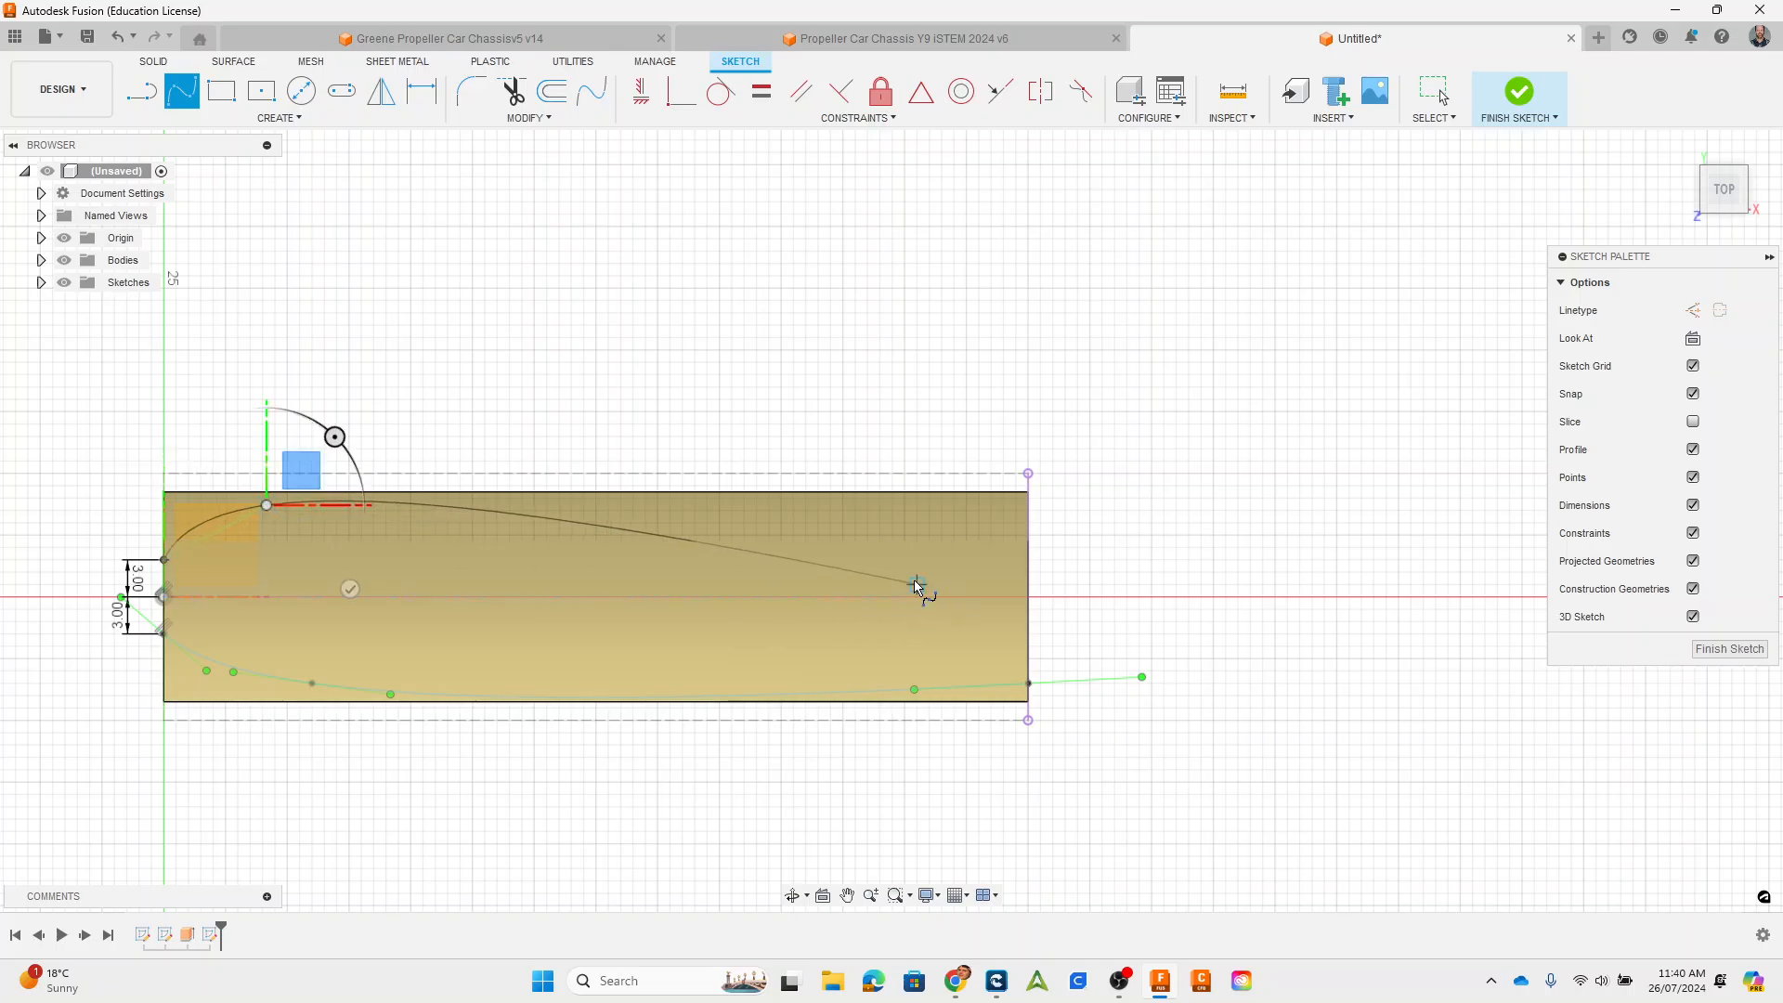
pyautogui.click(913, 579)
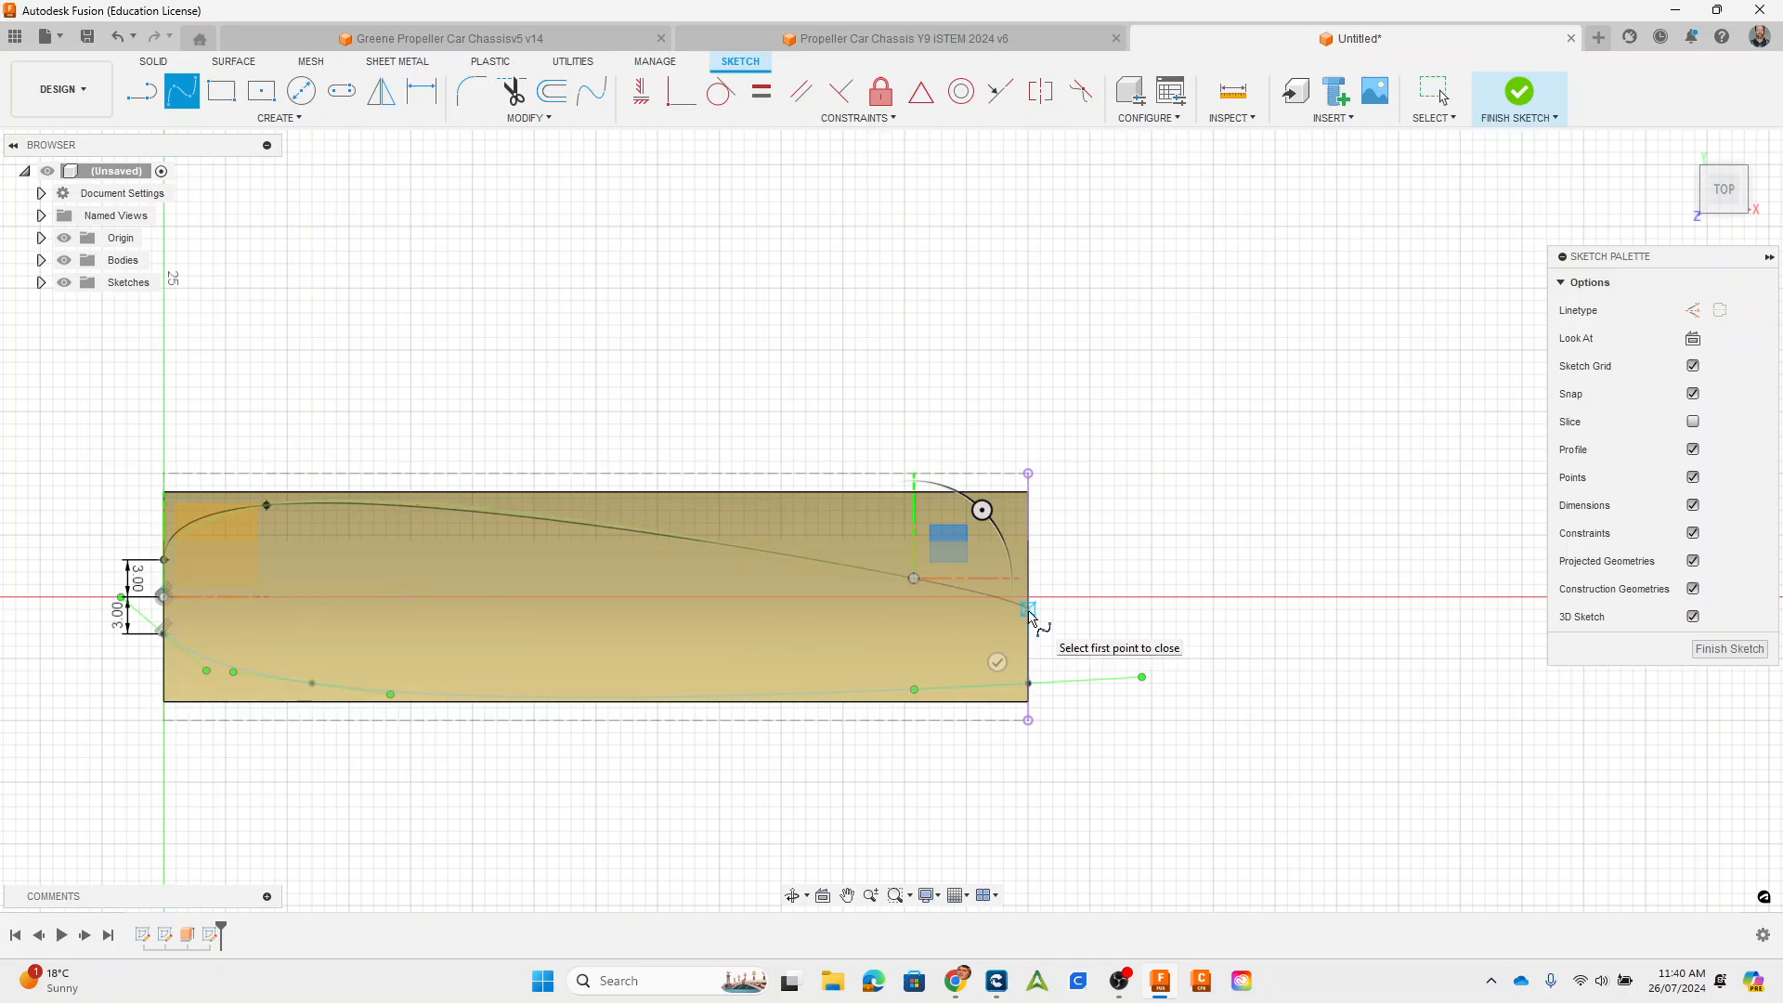
pyautogui.click(1028, 609)
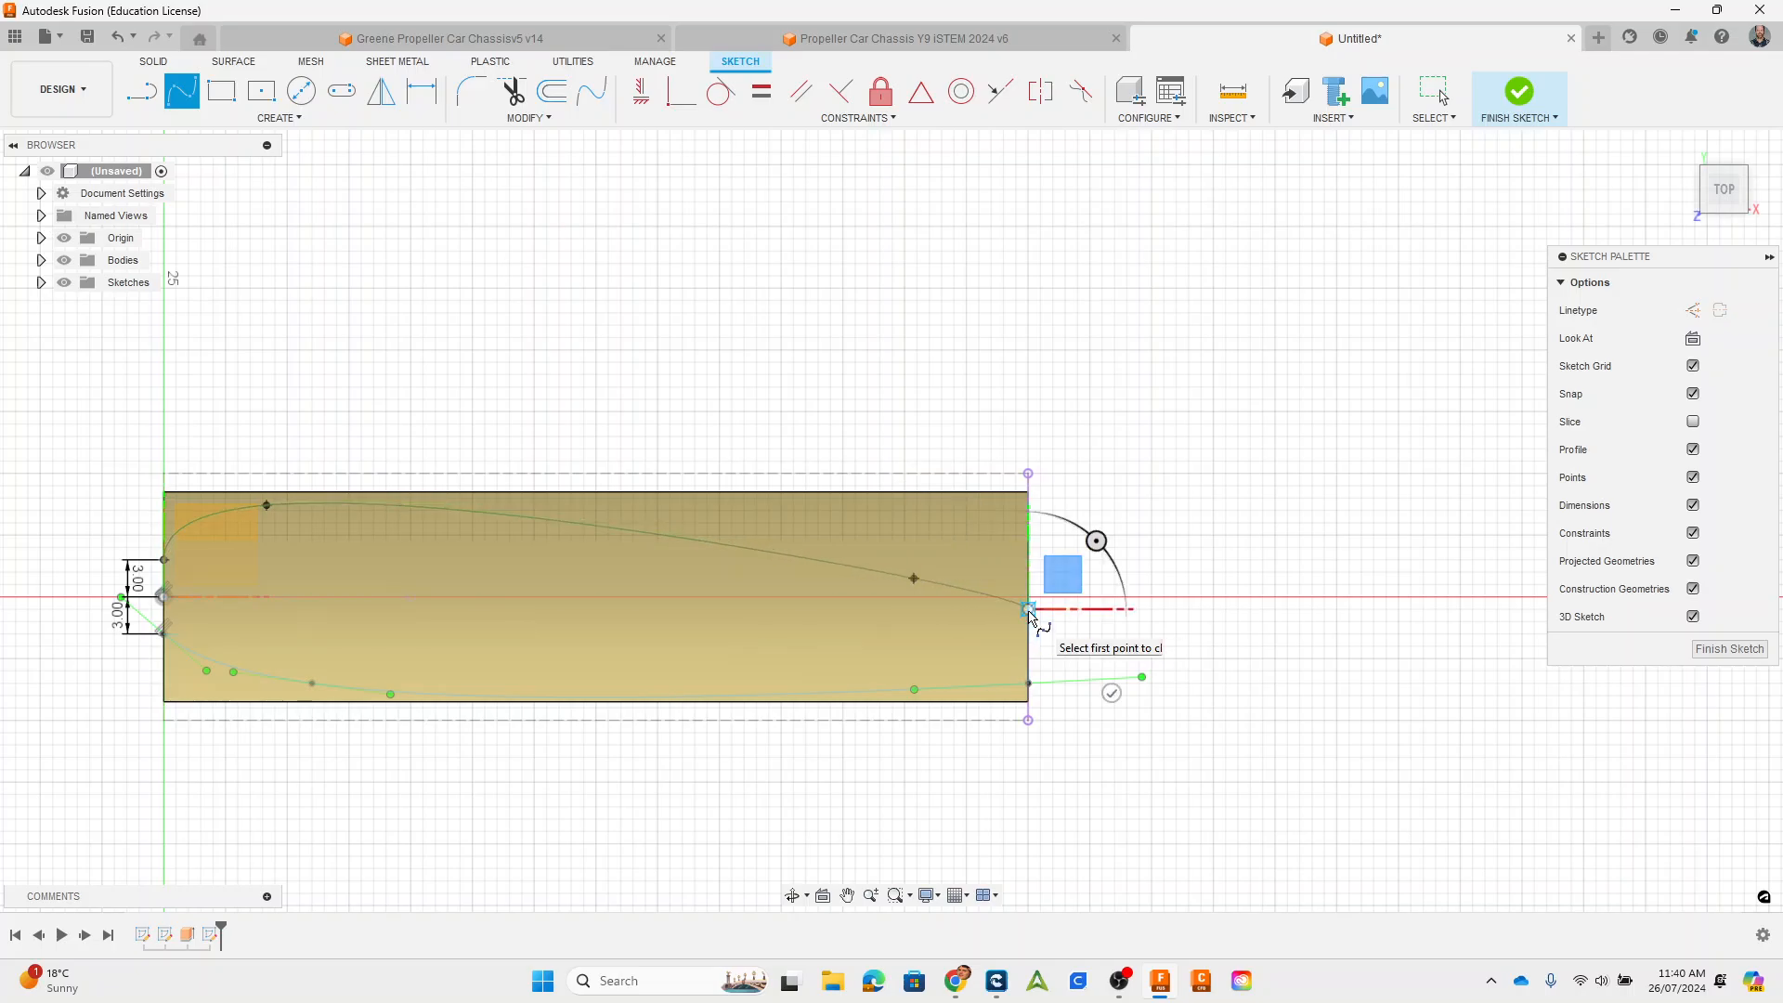
pyautogui.click(1109, 693)
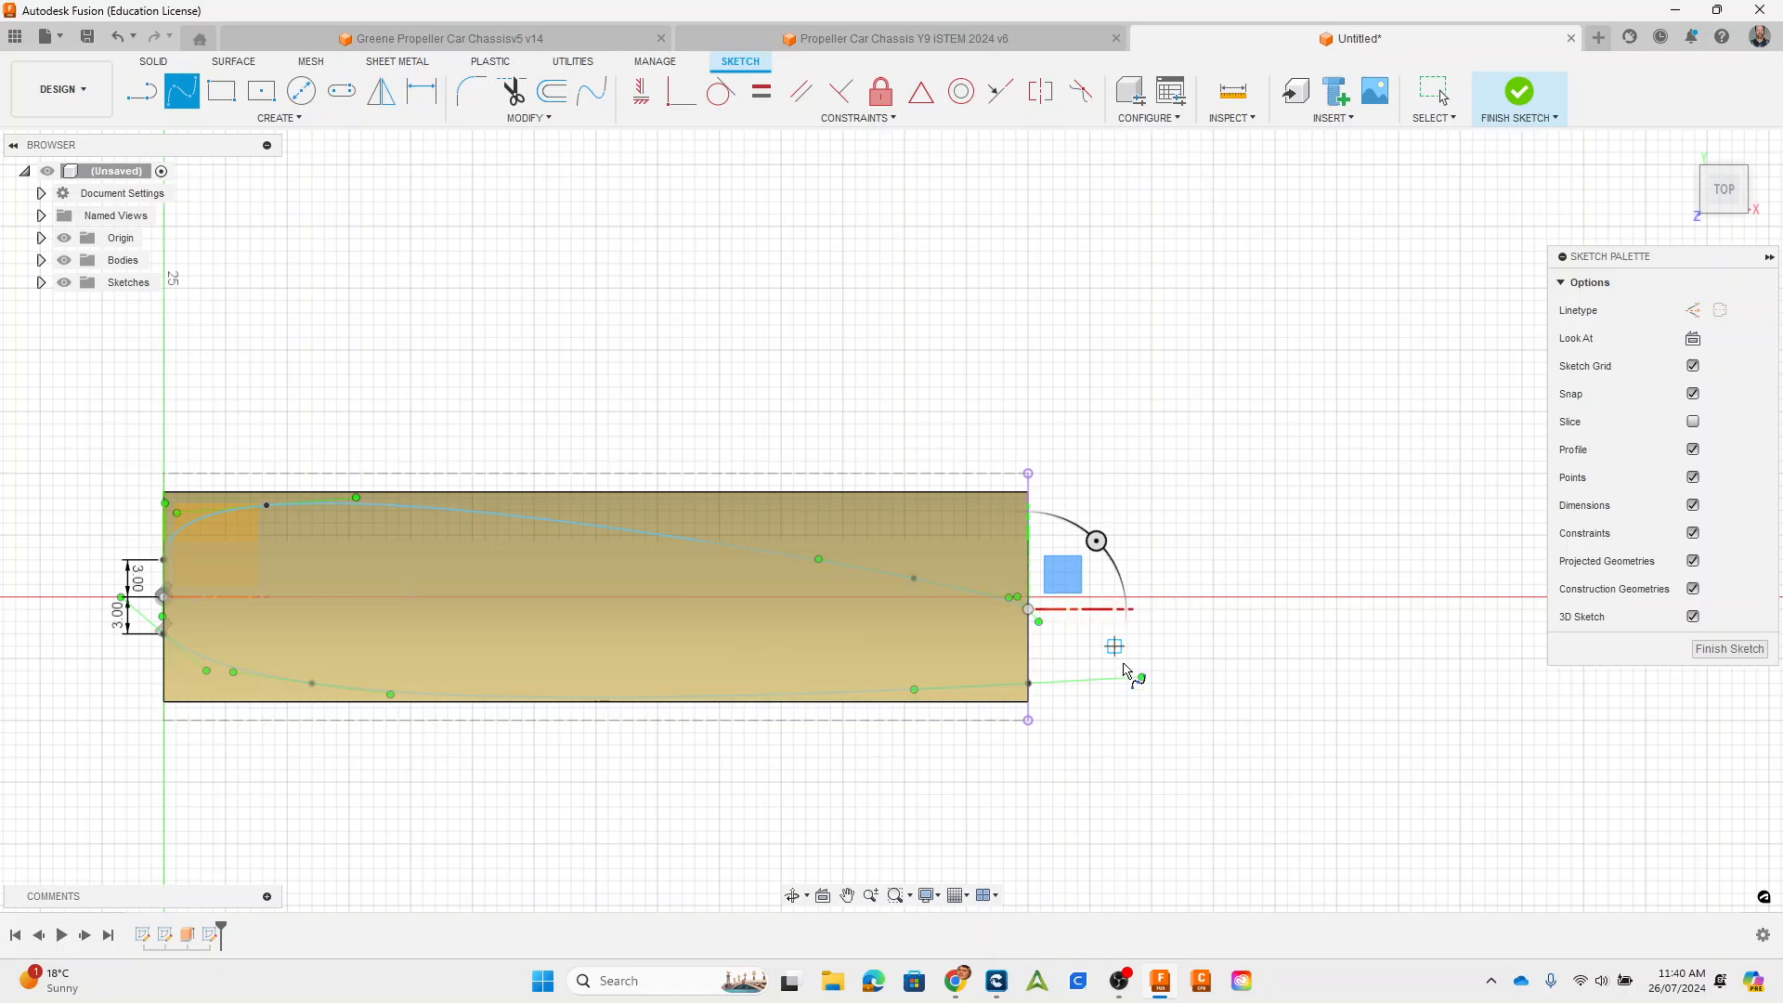
pyautogui.scroll(3, 1028, 427)
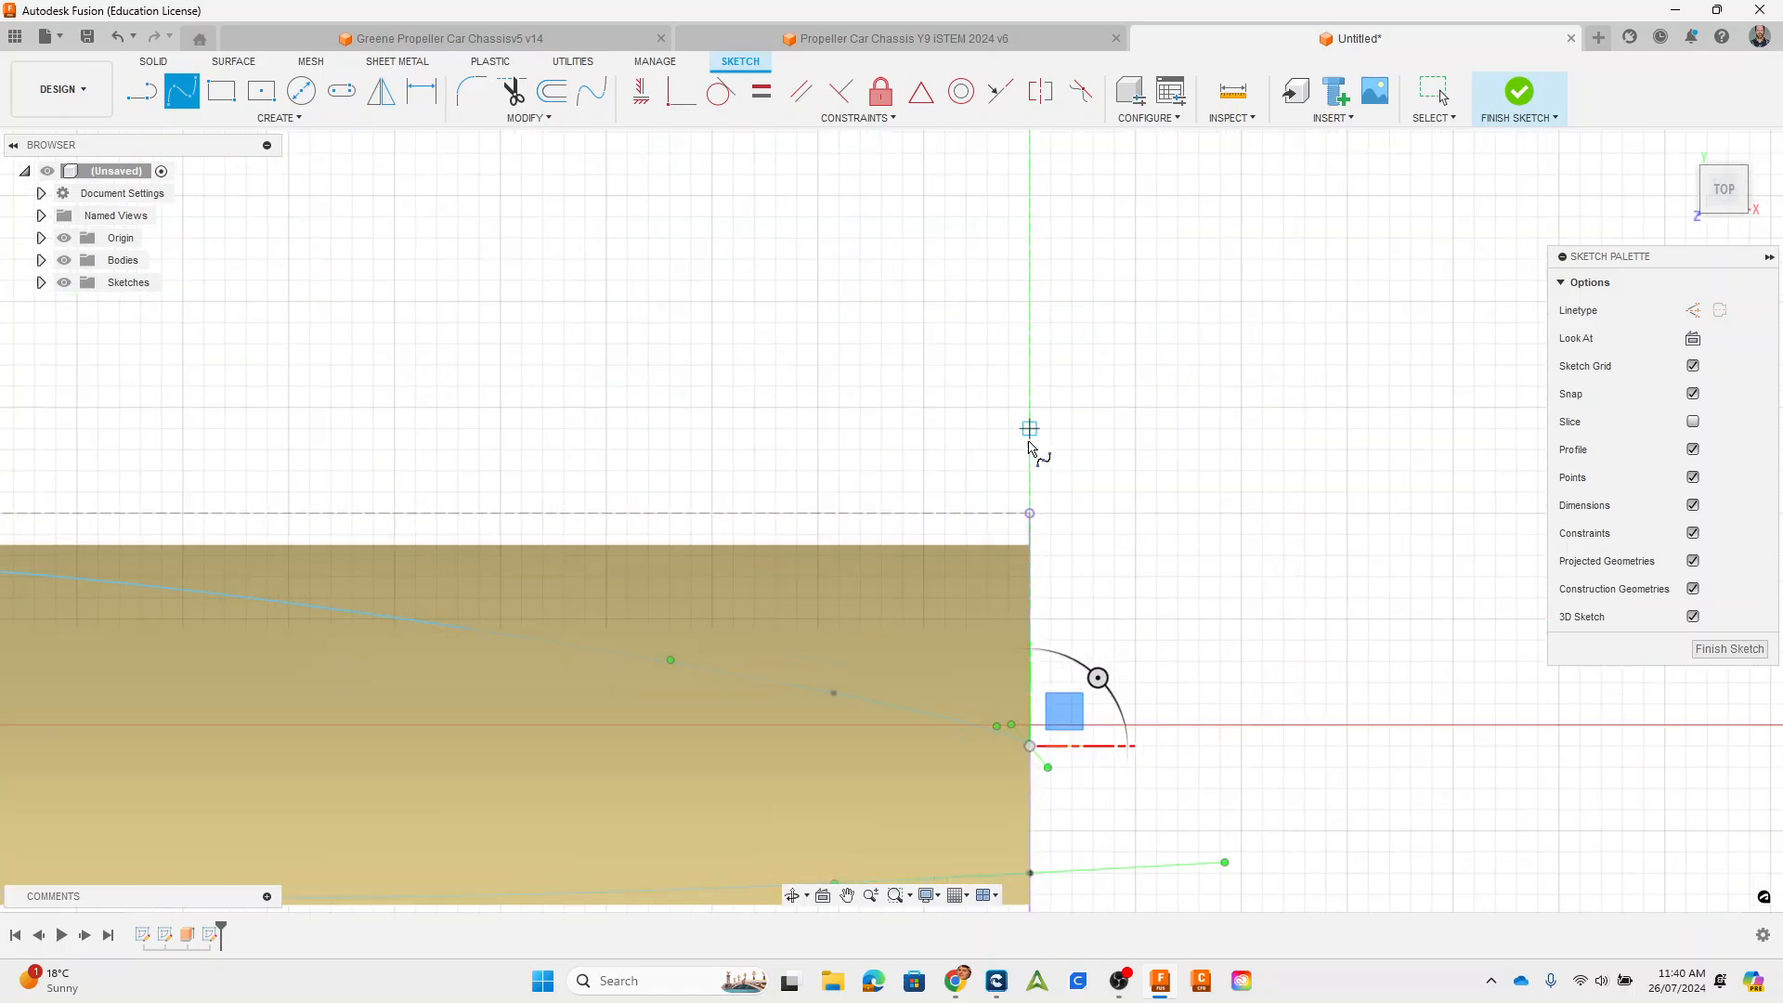
pyautogui.scroll(1, 1029, 447)
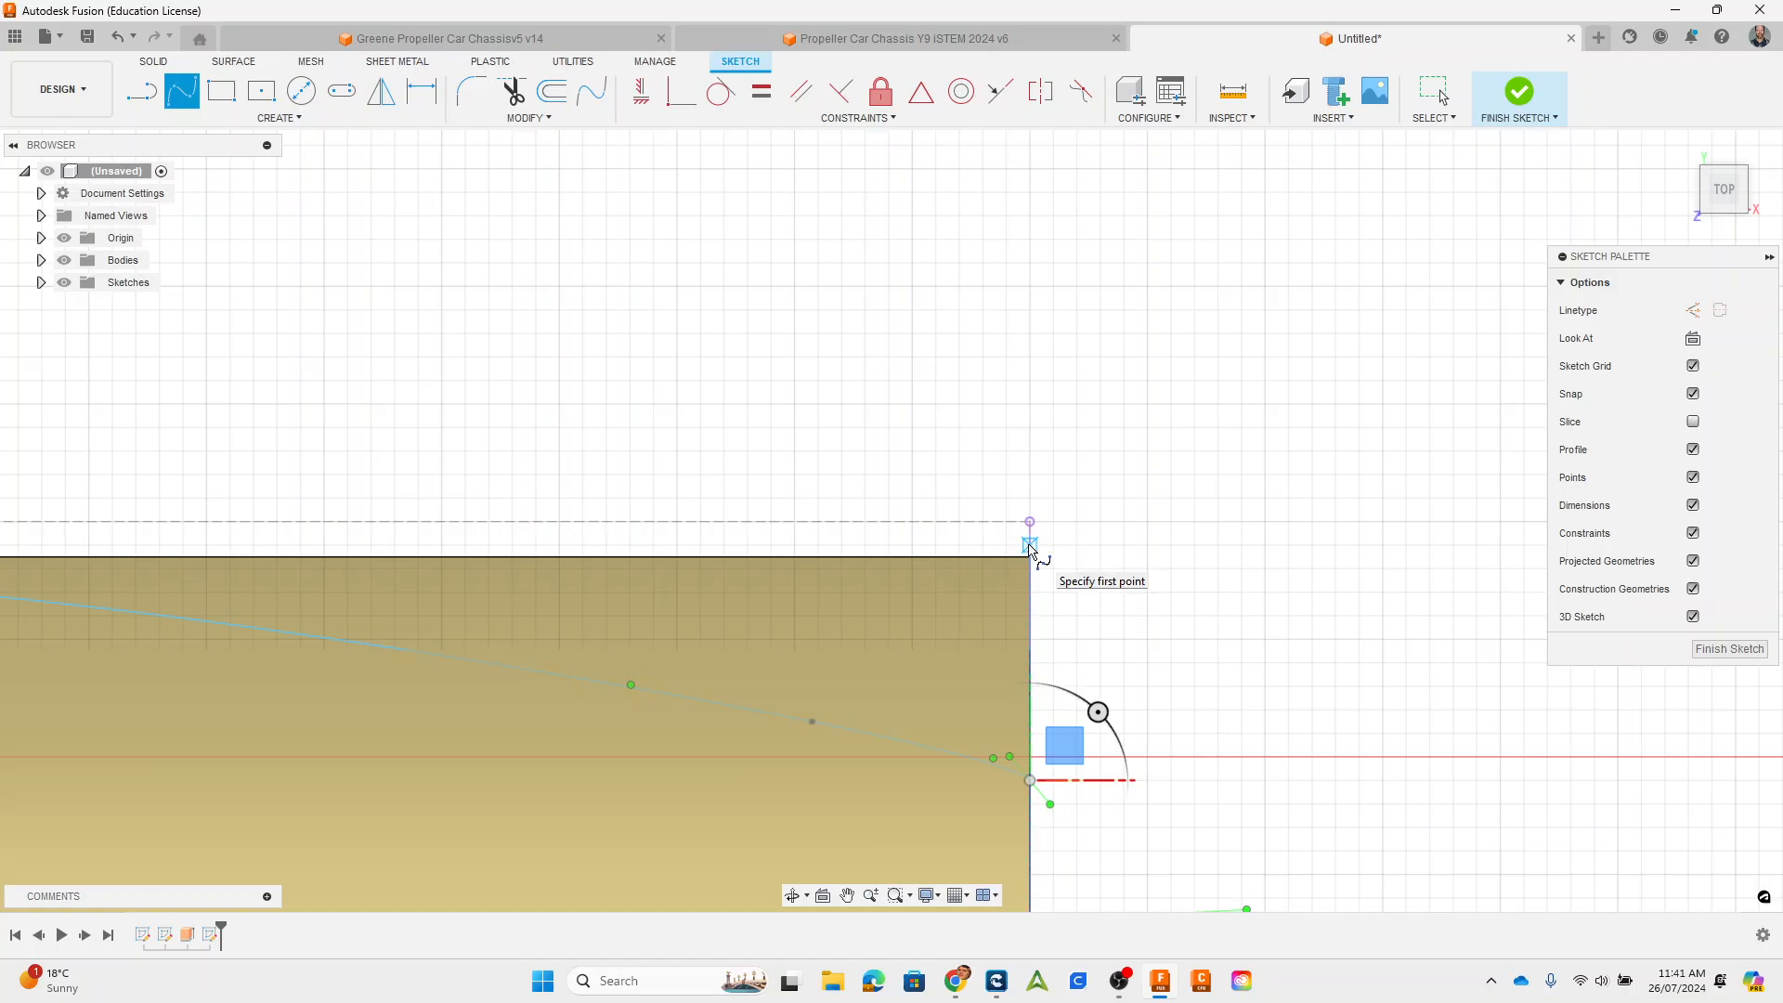
pyautogui.scroll(-3, 1110, 673)
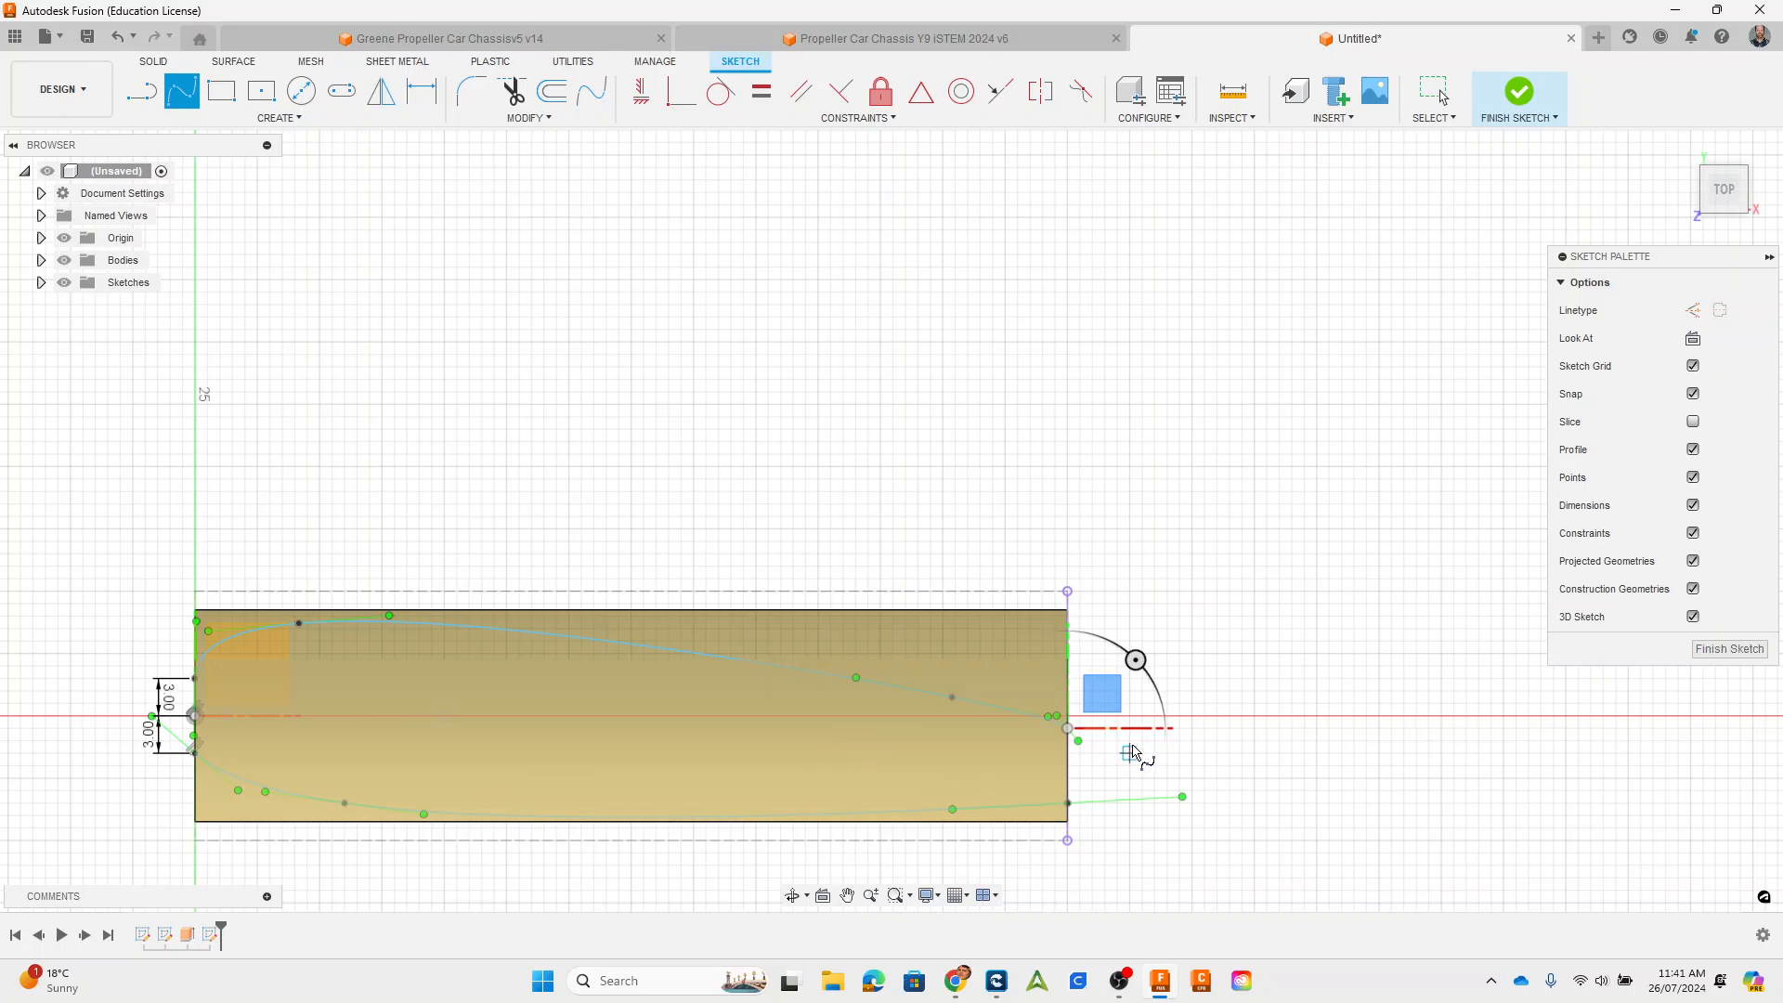
pyautogui.click(1418, 107)
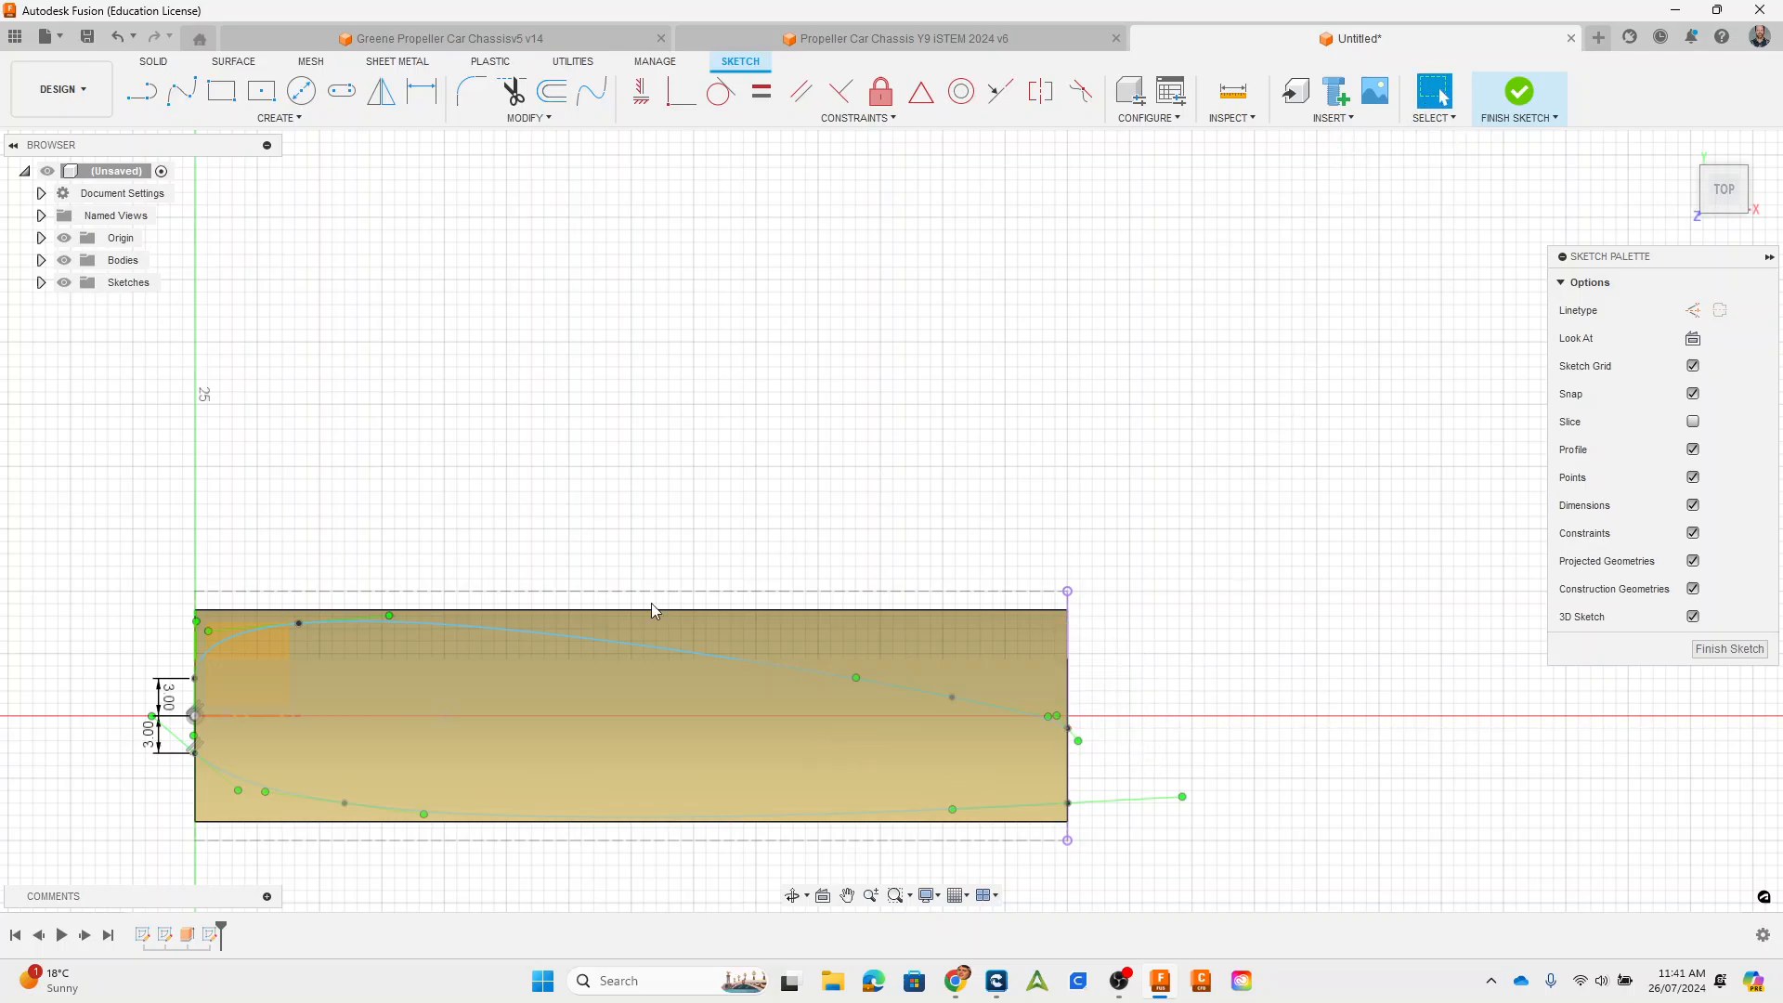
# Step: Close the blade outline's outer end with a straight line joining the endpoints of the upper and lower splines
pyautogui.click(632, 644)
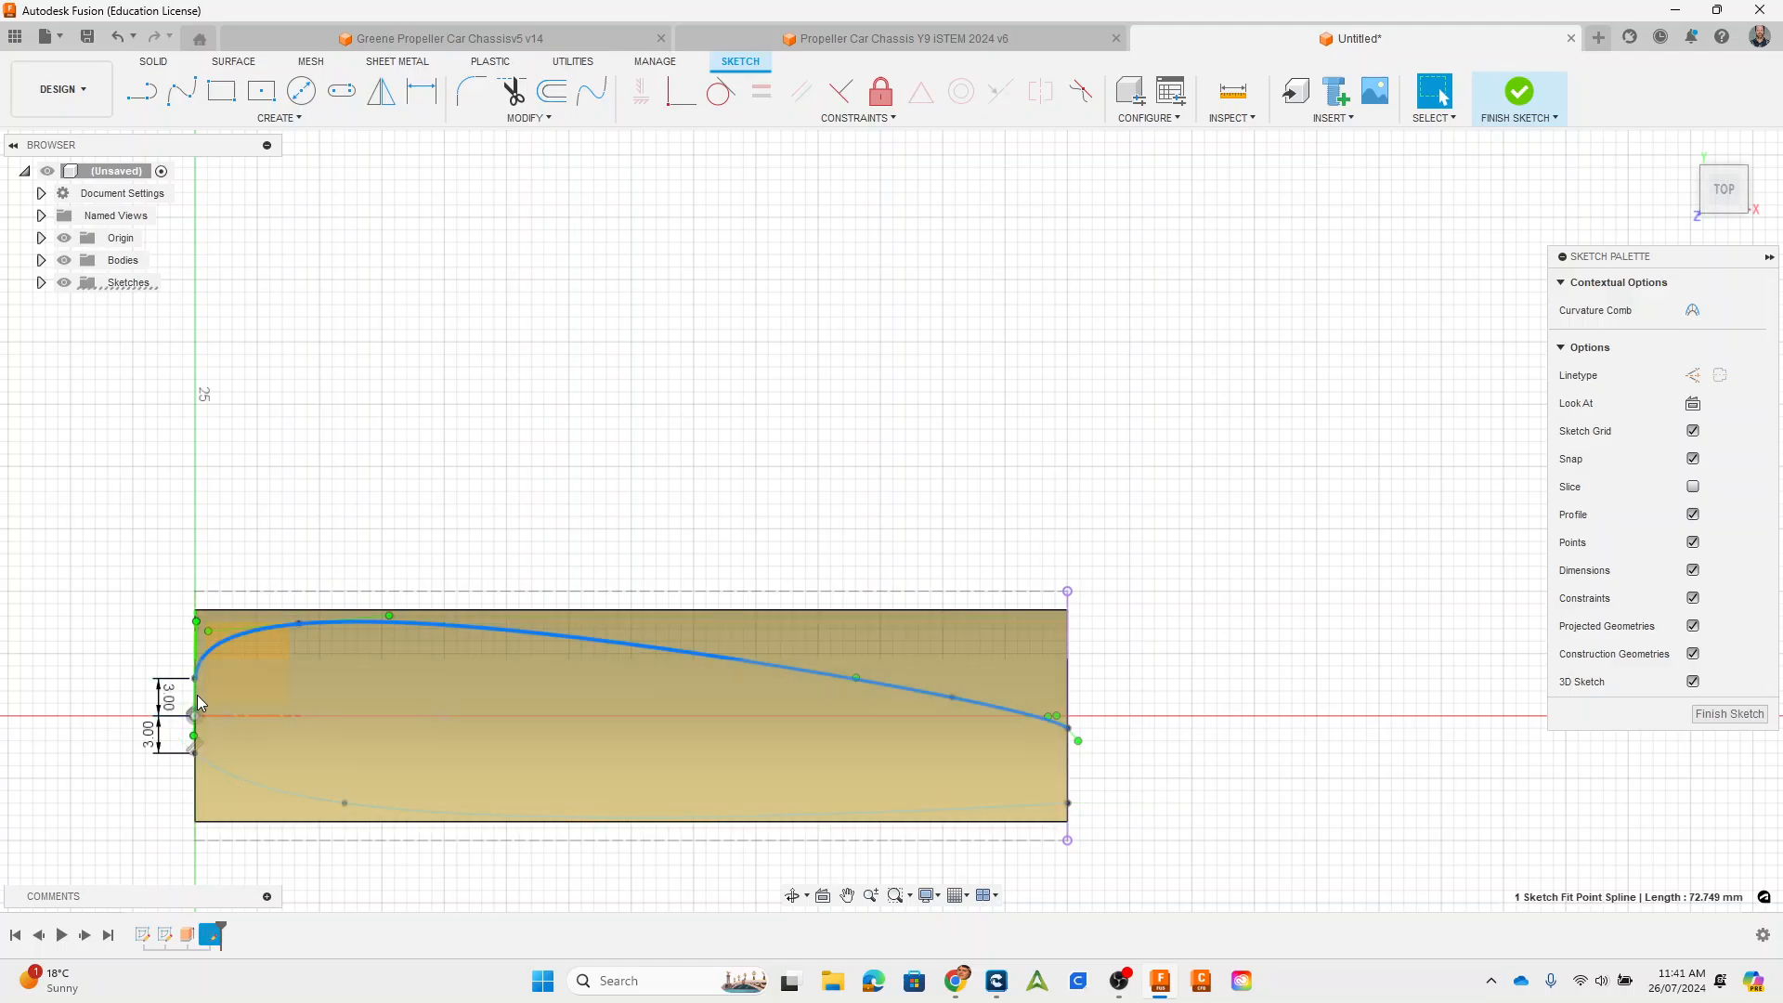
pyautogui.keyDown('ctrl'); pyautogui.click(252, 788); pyautogui.keyUp('ctrl')
pyautogui.scroll(1, 979, 745)
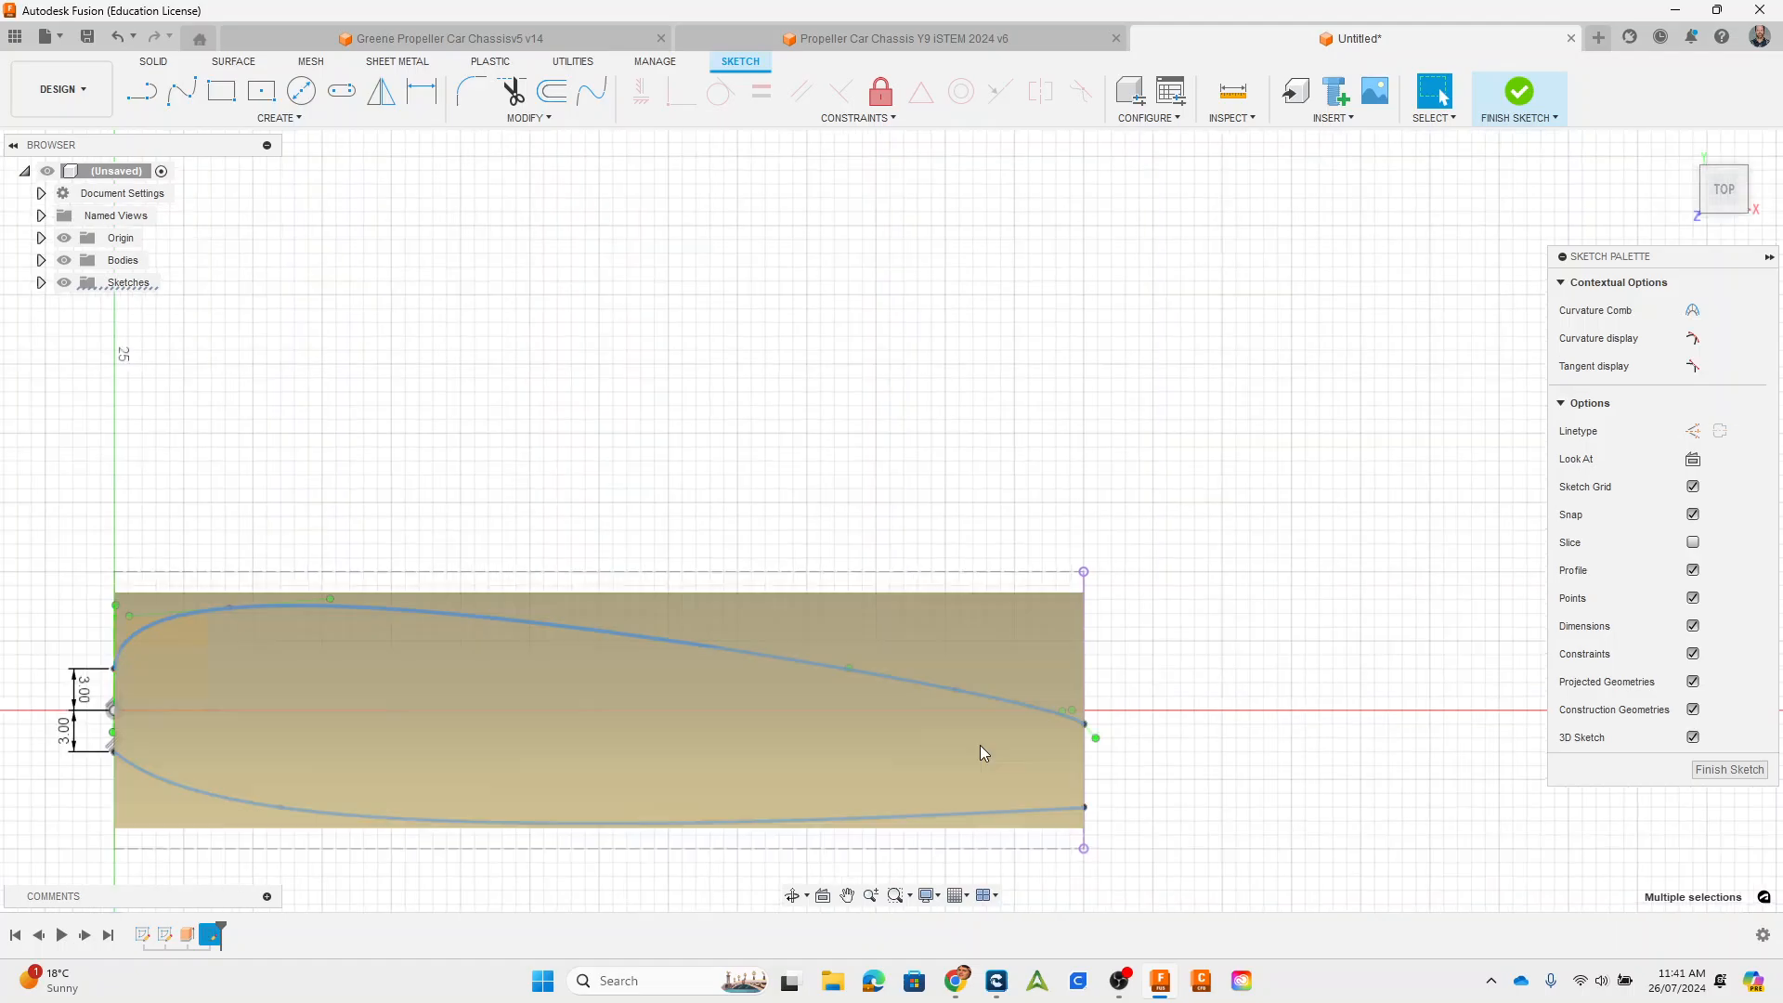
pyautogui.scroll(3, 980, 745)
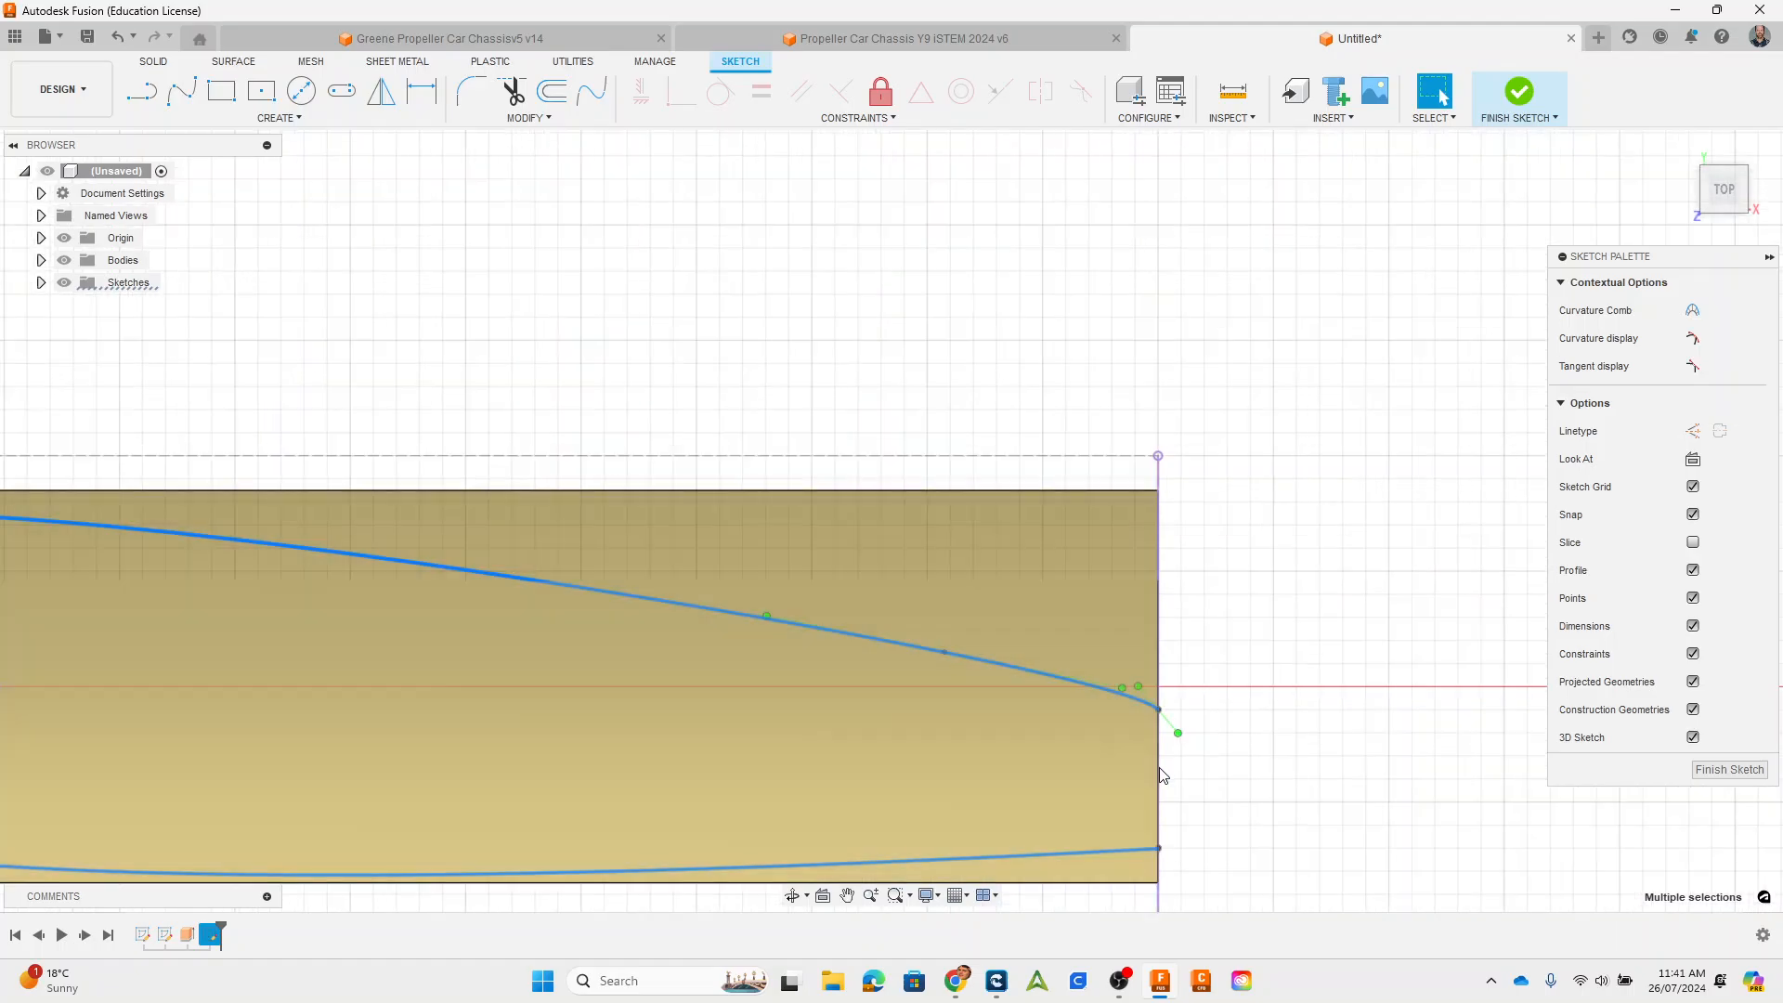
pyautogui.click(1281, 836)
pyautogui.scroll(-3, 1281, 836)
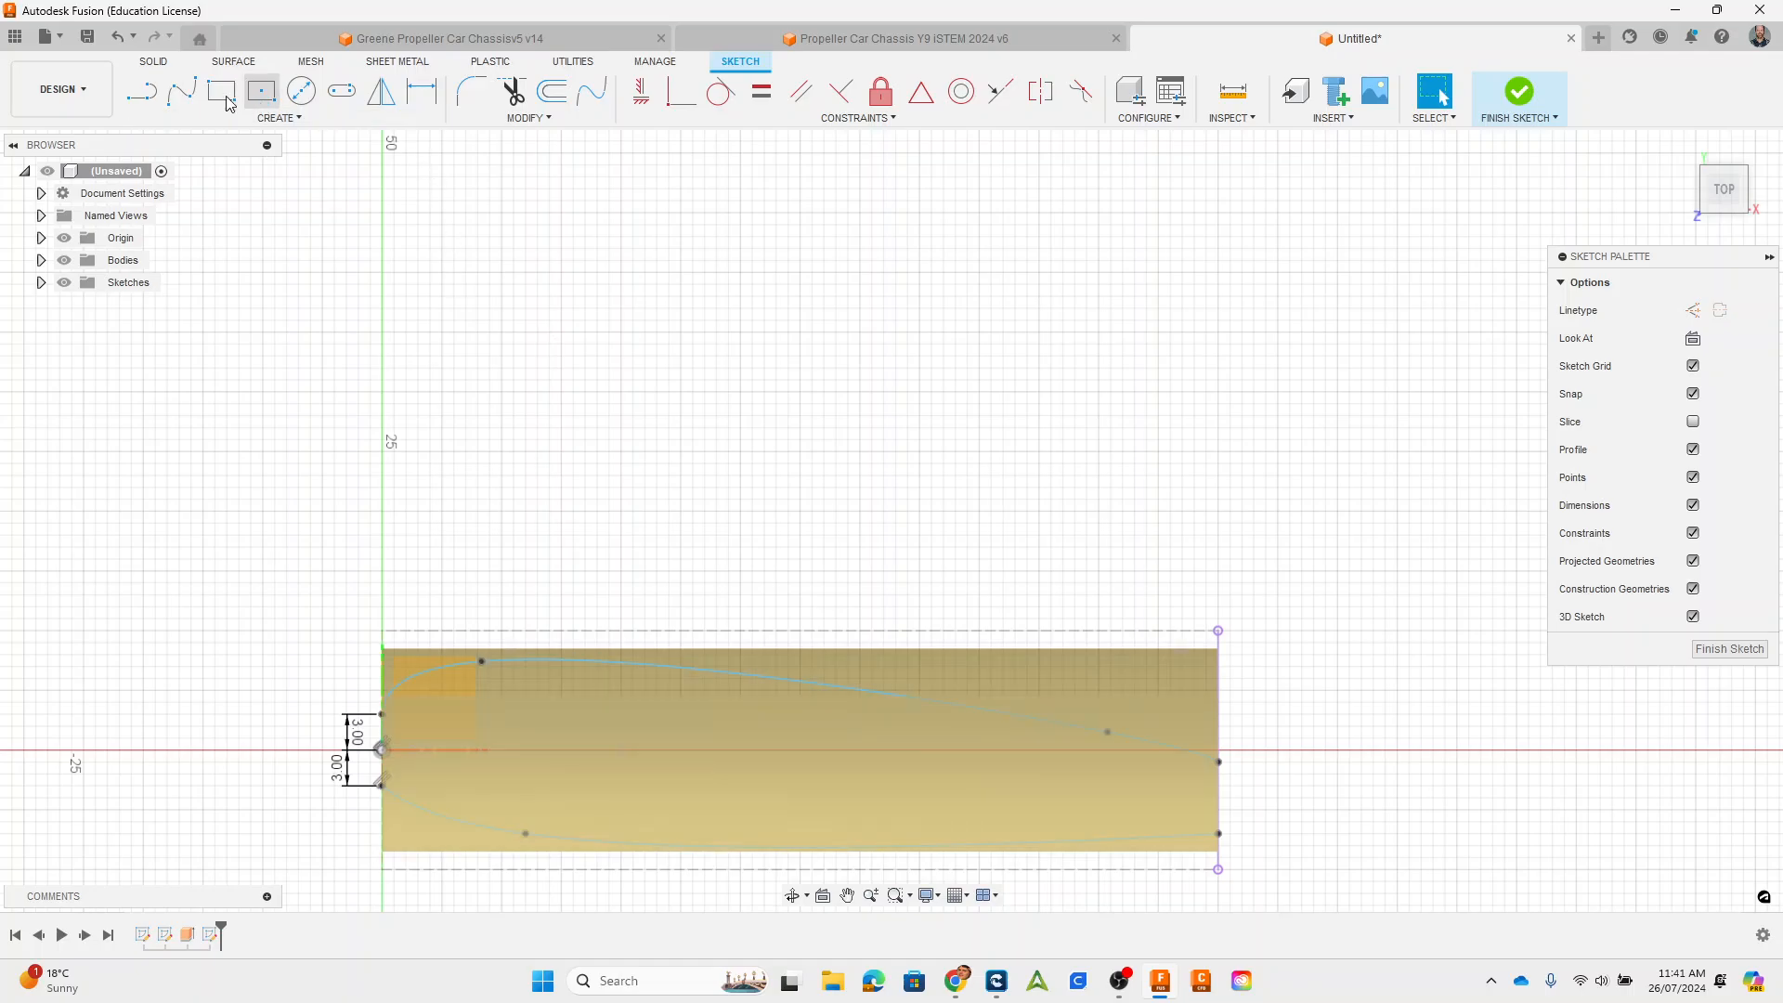
pyautogui.click(141, 91)
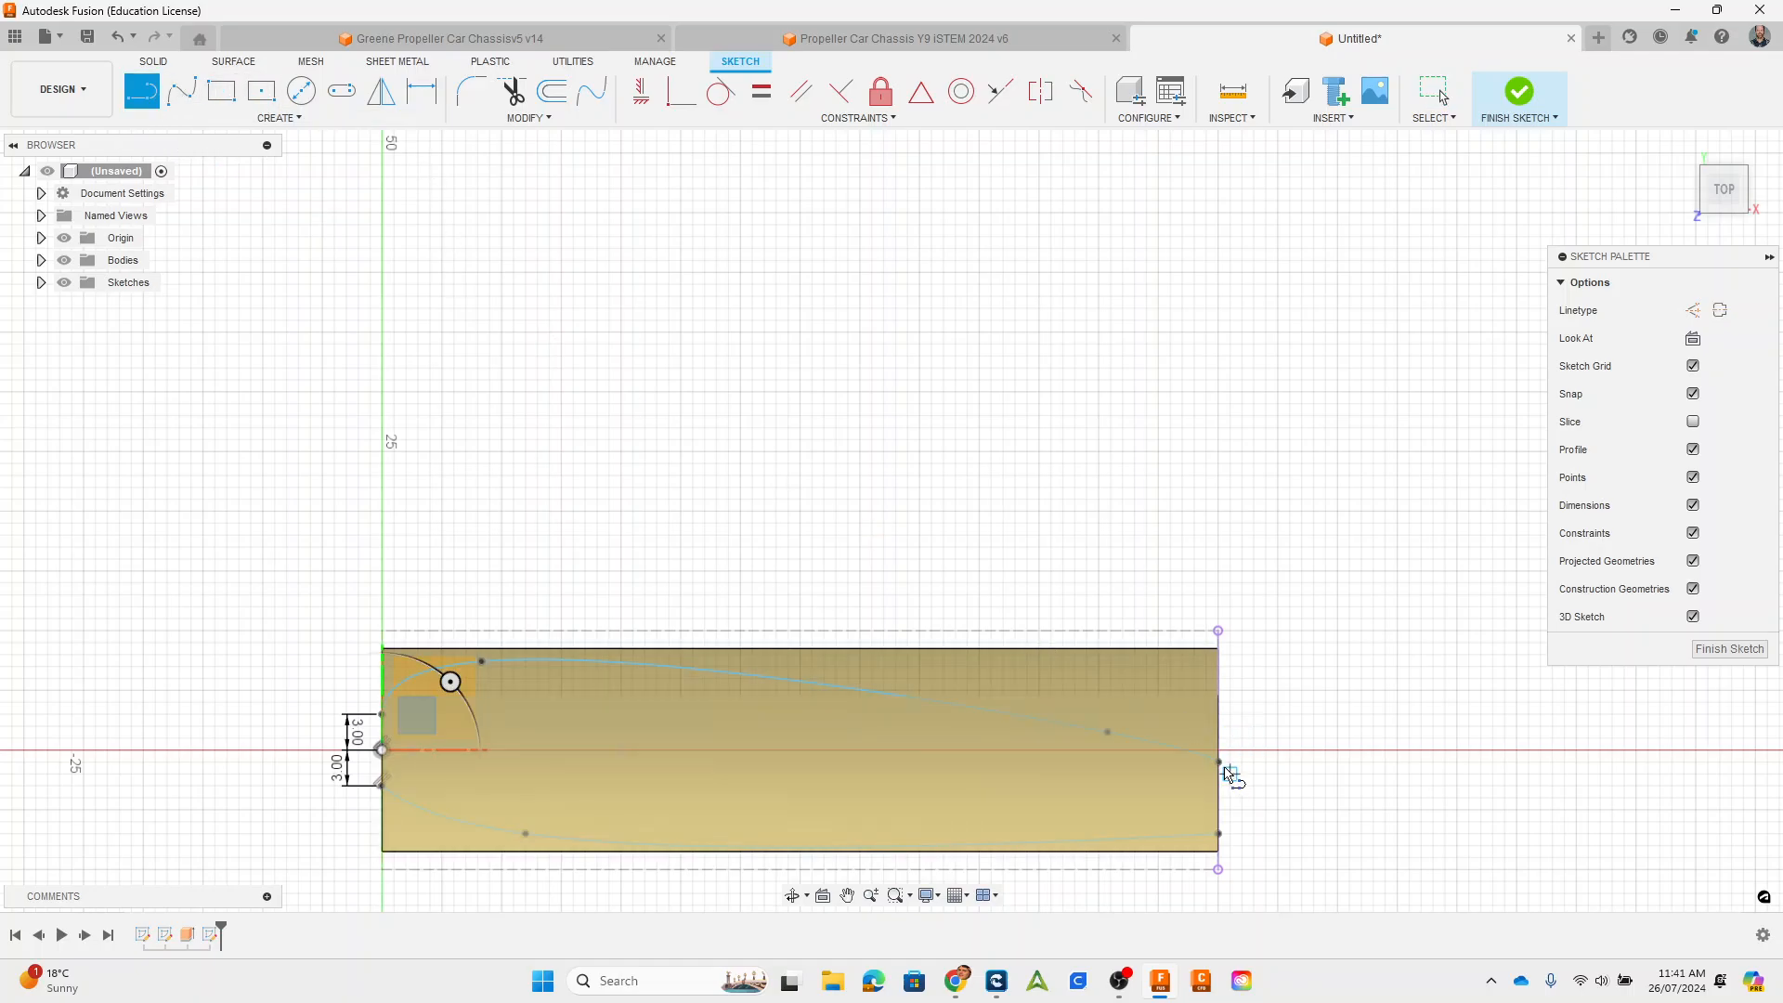
pyautogui.moveTo(1219, 761); pyautogui.dragTo(1221, 835)
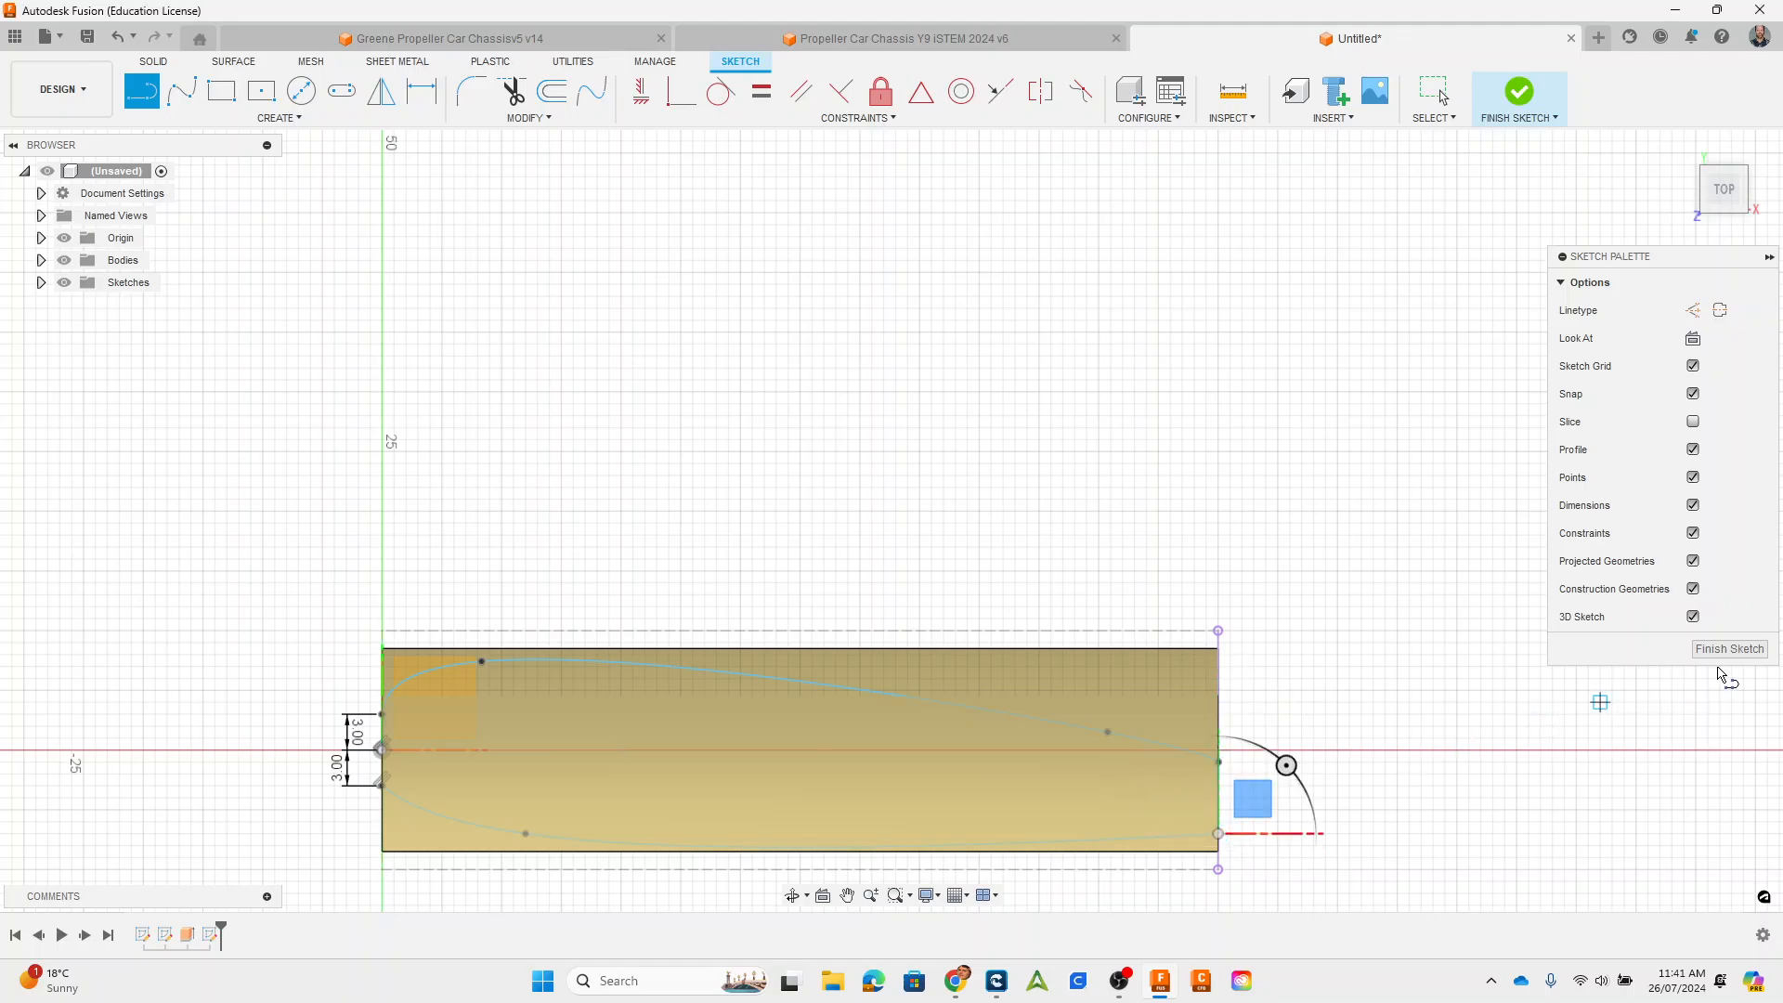
pyautogui.click(1453, 87)
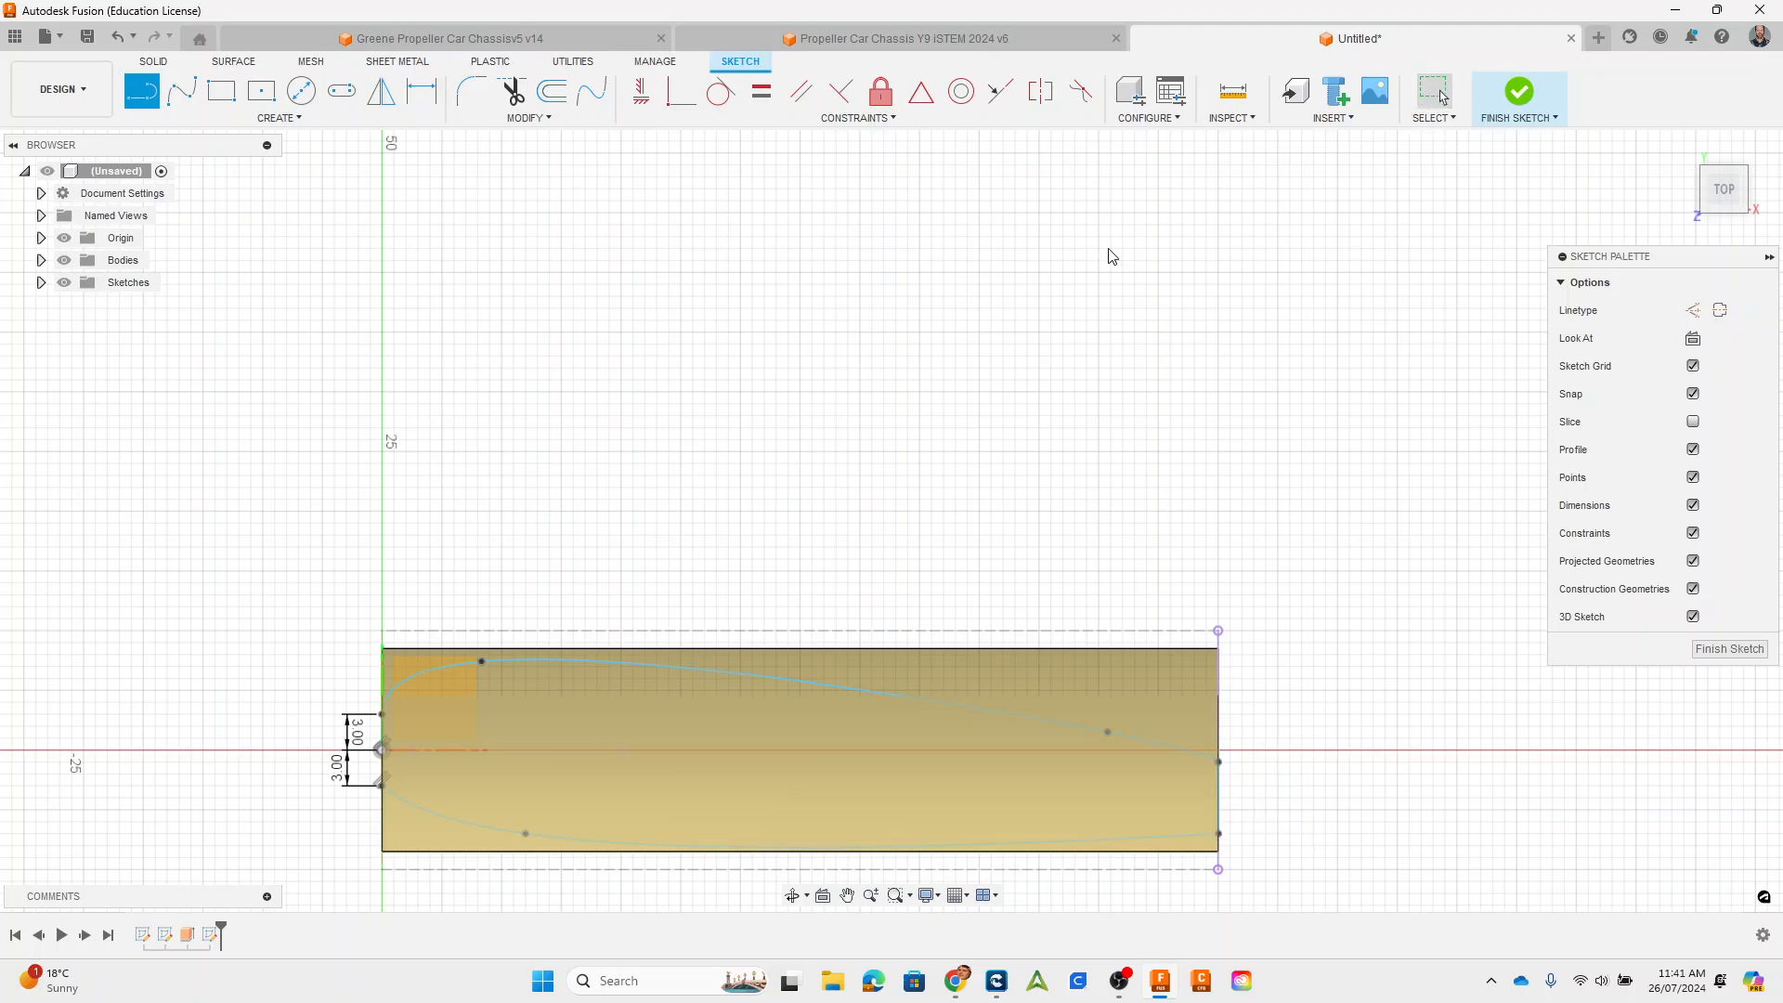
# Step: Change the lower 3 mm line at the blade's inner end from construction to normal linetype
pyautogui.moveTo(291, 530)
pyautogui.mouseDown()
pyautogui.moveTo(657, 776)
pyautogui.moveTo(1227, 854)
pyautogui.moveTo(1255, 890)
pyautogui.mouseUp()
pyautogui.keyDown('shift'); pyautogui.moveTo(514, 524); pyautogui.dragTo(521, 589, button='middle'); pyautogui.keyUp('shift')
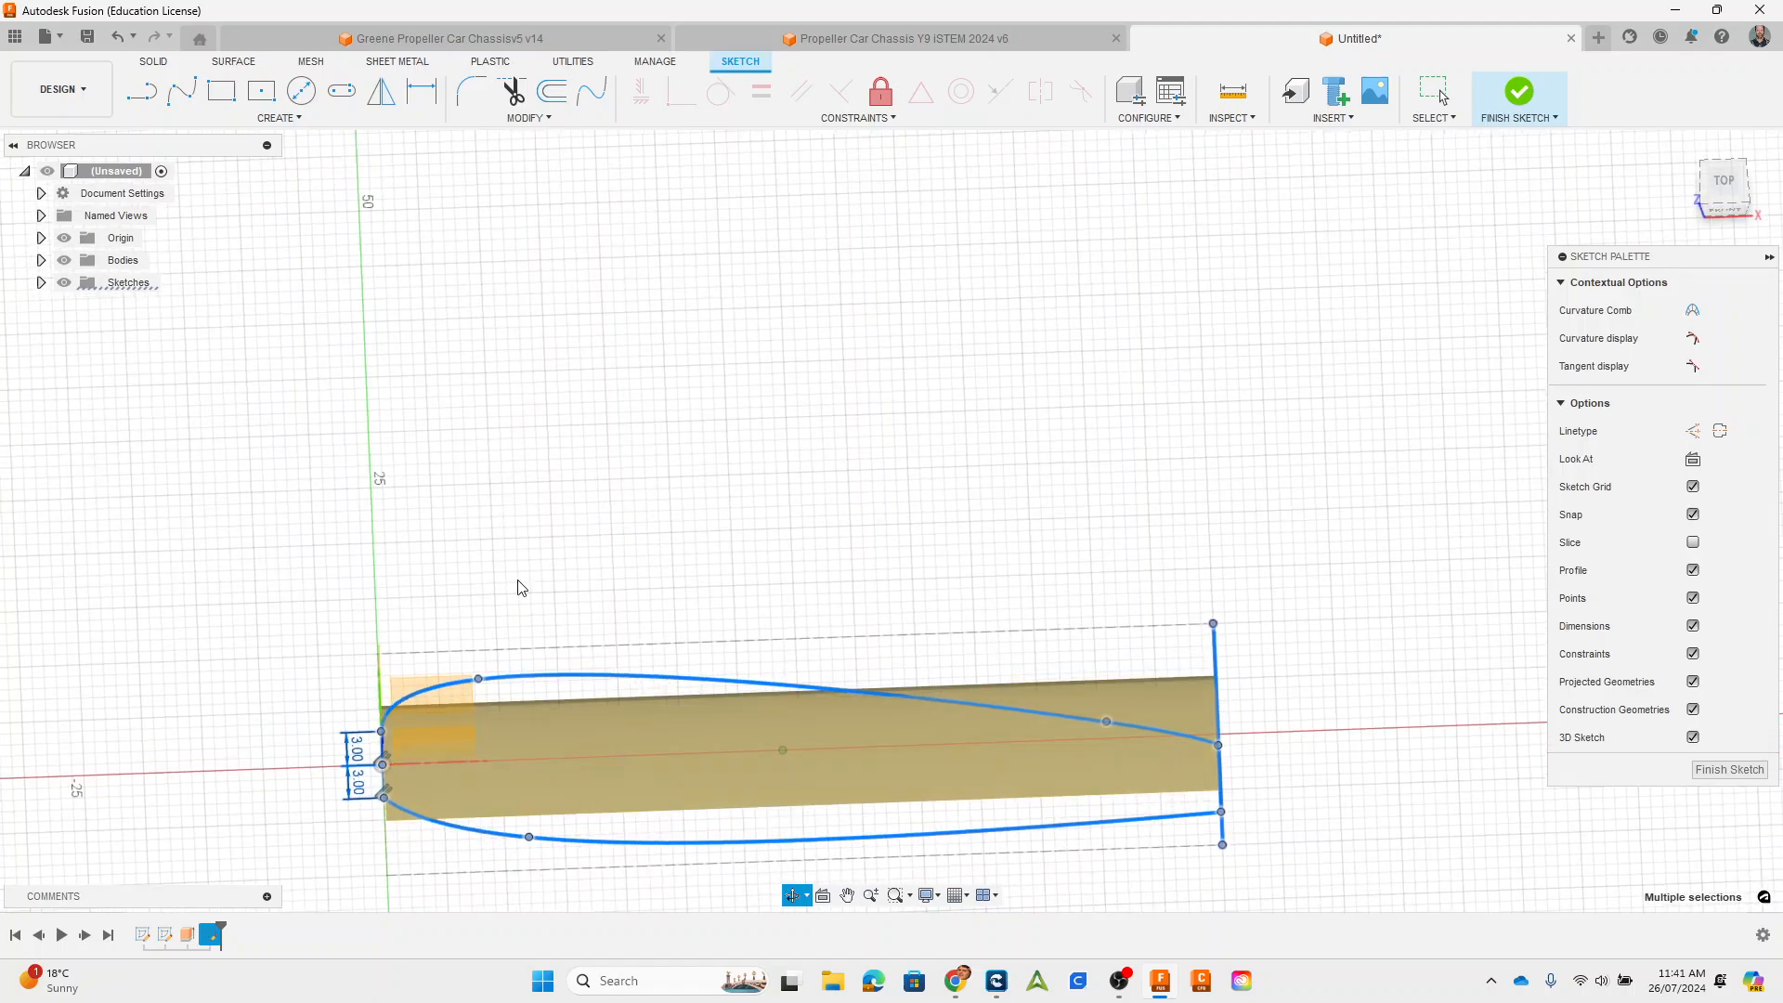
pyautogui.scroll(10, 403, 769)
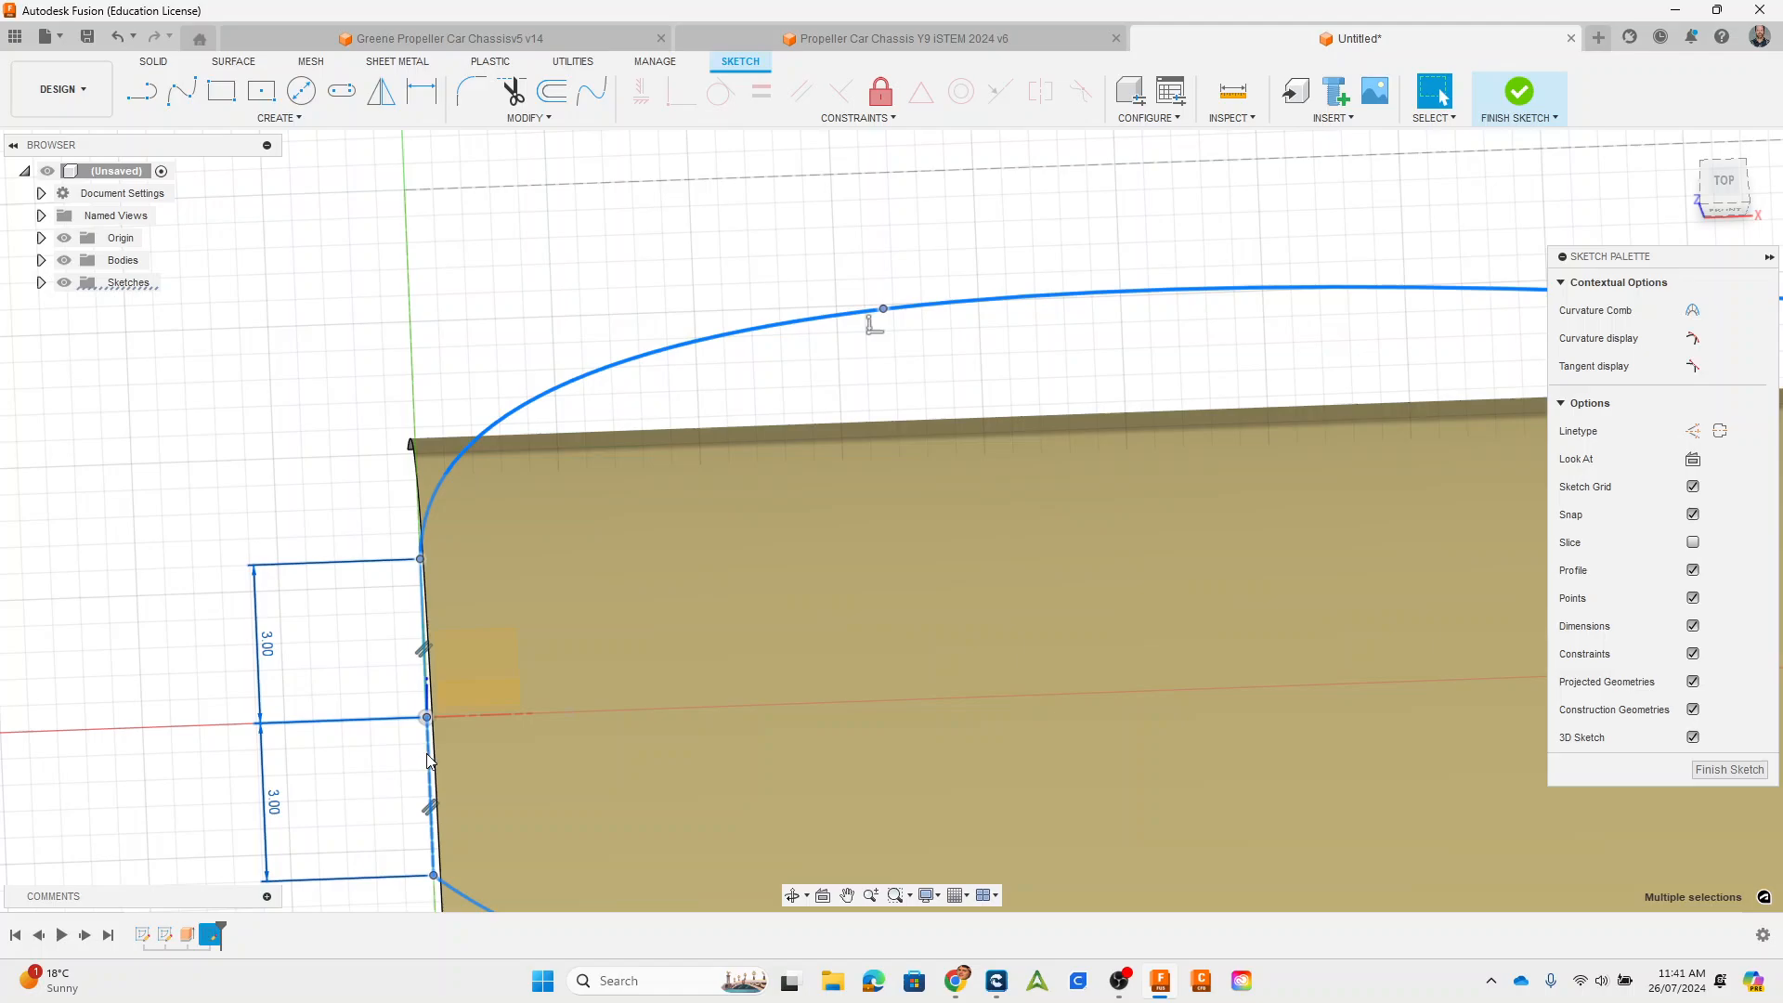
pyautogui.press('Escape')
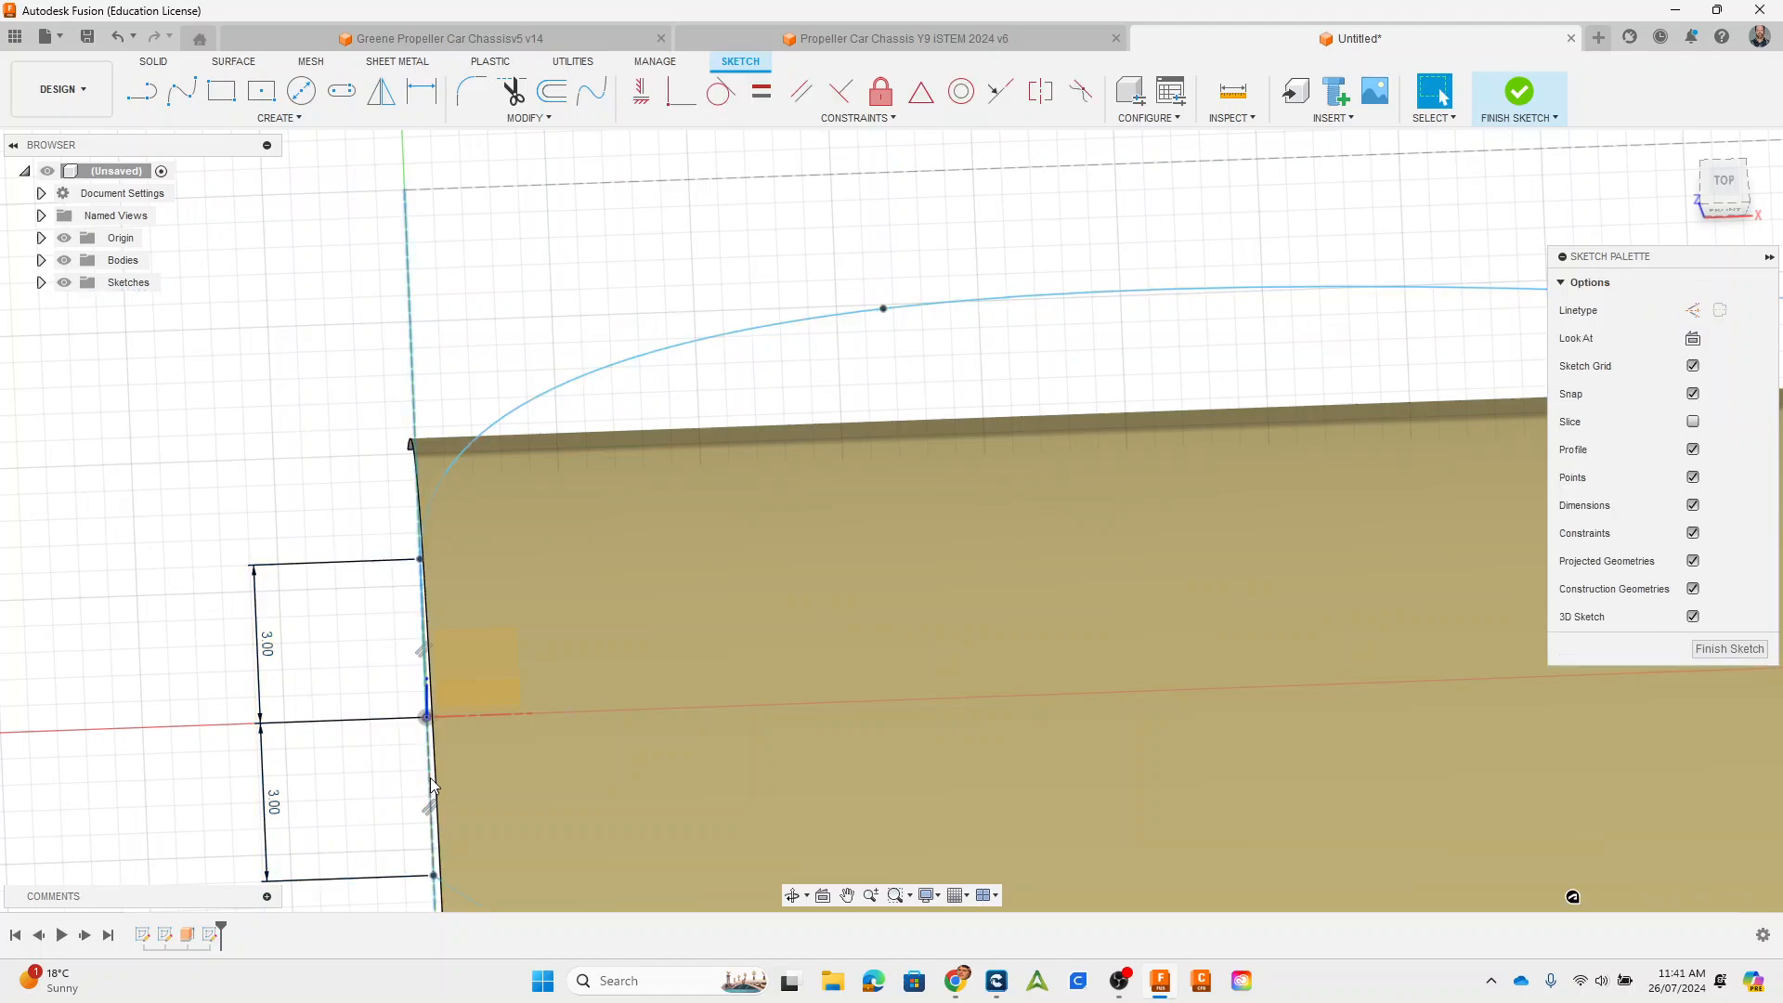
pyautogui.click(430, 783)
pyautogui.click(430, 776)
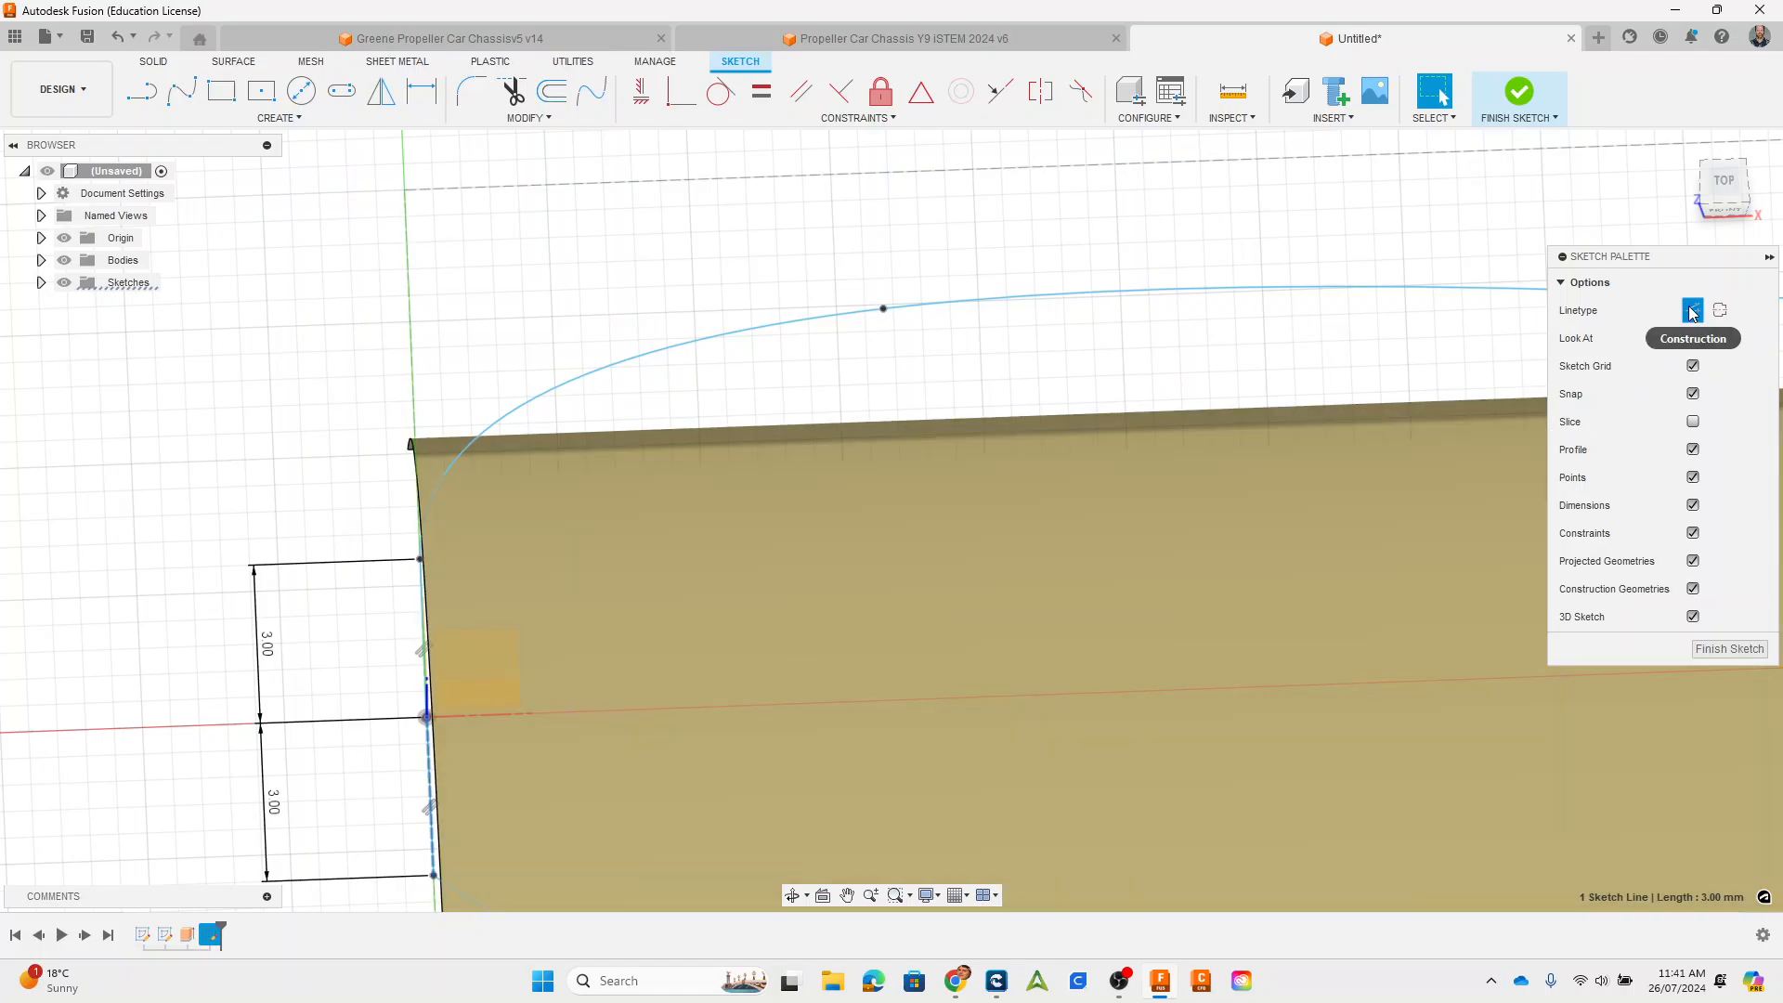
pyautogui.click(1692, 313)
# Step: Check the closed blade outline square to the sketch plane and in perspective, and finish the sketch
pyautogui.scroll(-3, 262, 426)
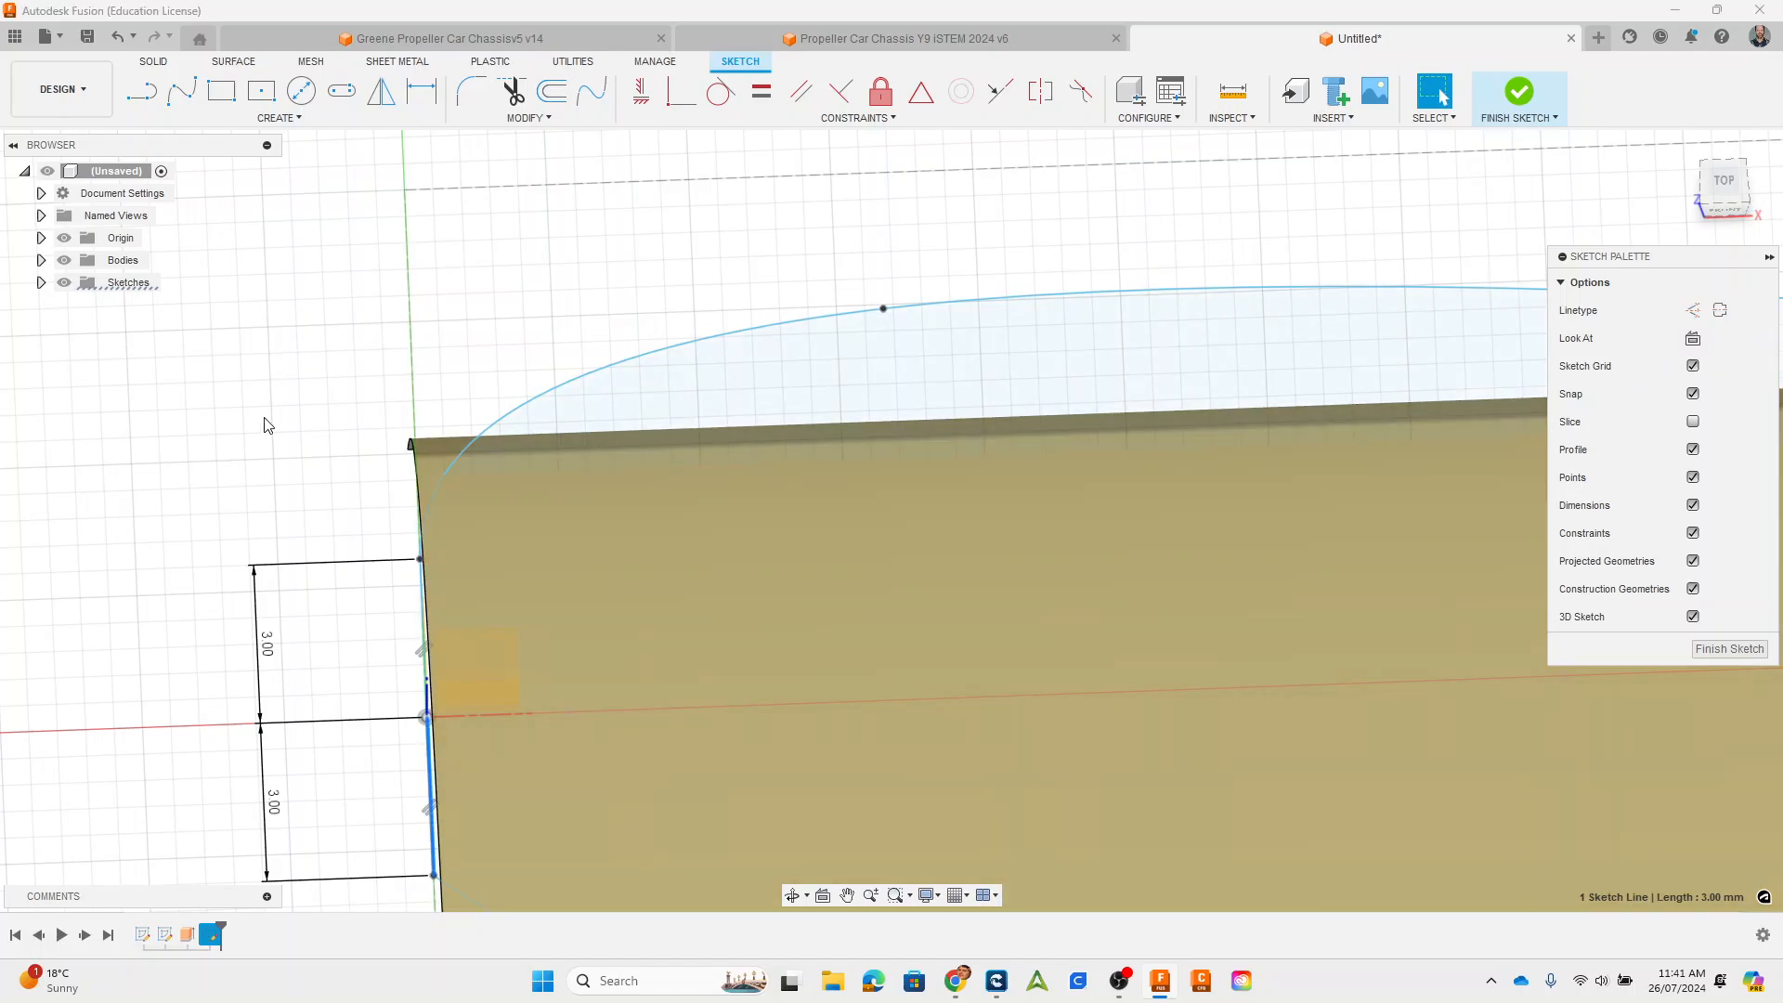
pyautogui.scroll(-3, 673, 520)
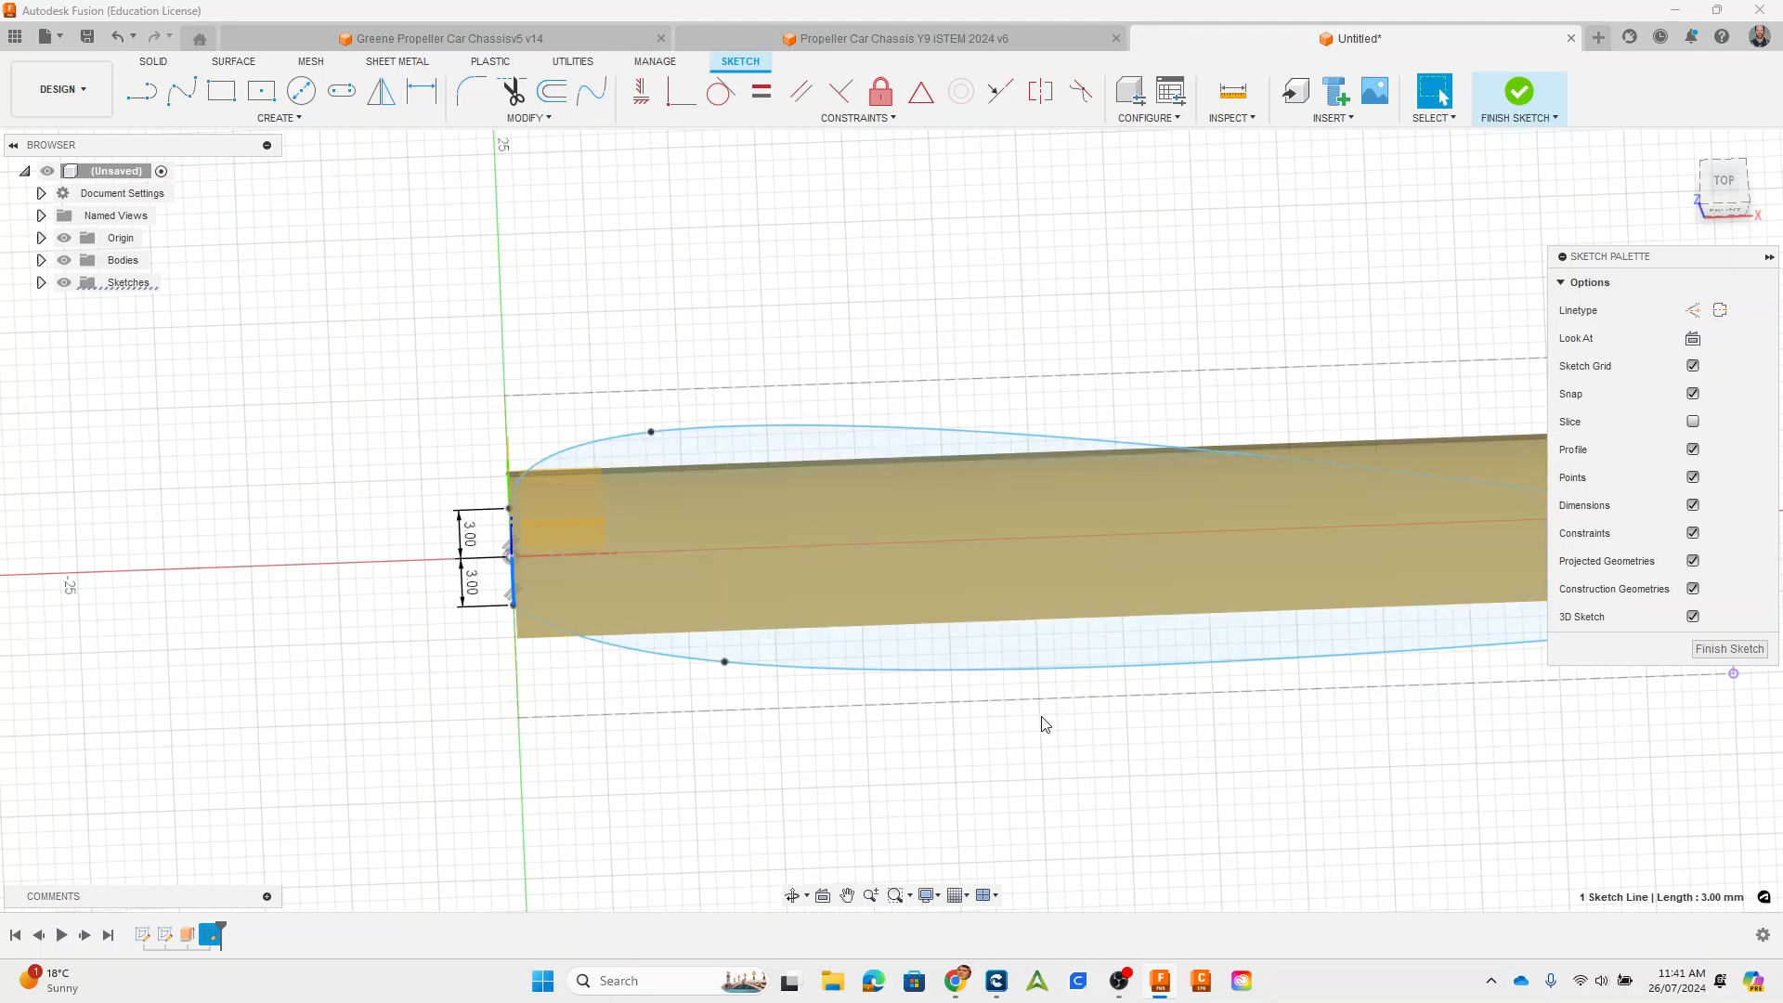
pyautogui.click(1692, 338)
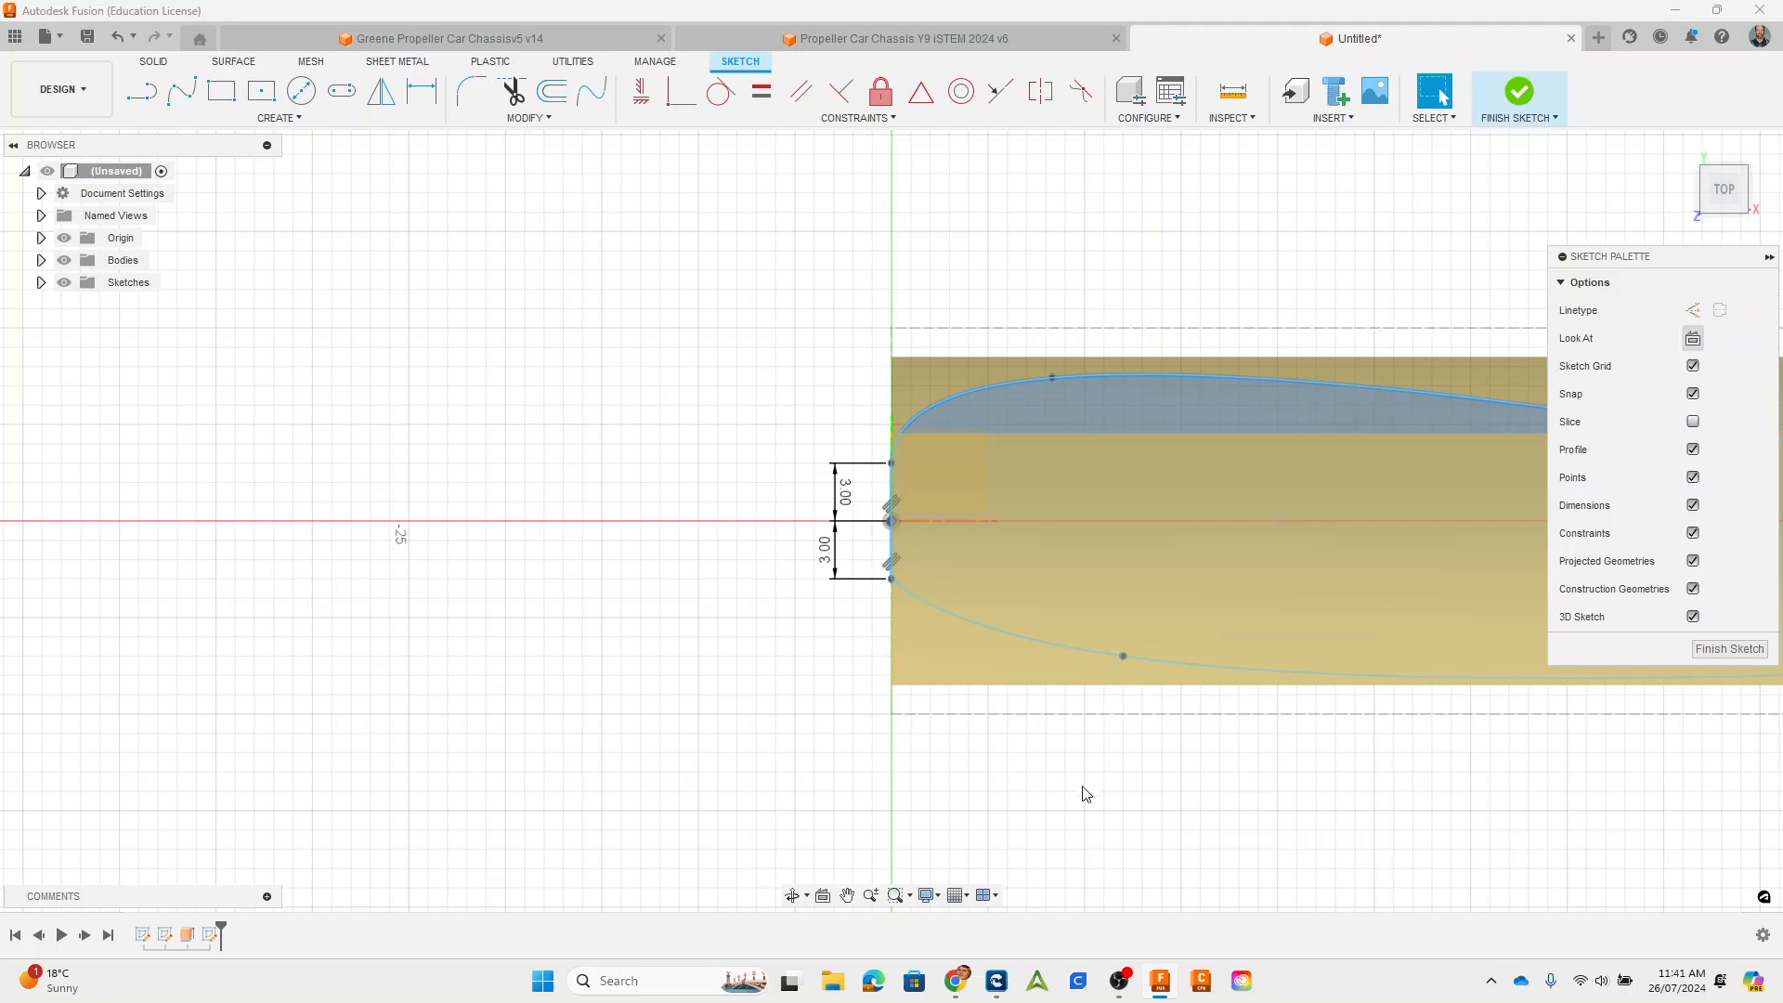
pyautogui.moveTo(1015, 779); pyautogui.dragTo(279, 696, button='middle')
pyautogui.scroll(-1, 1060, 721)
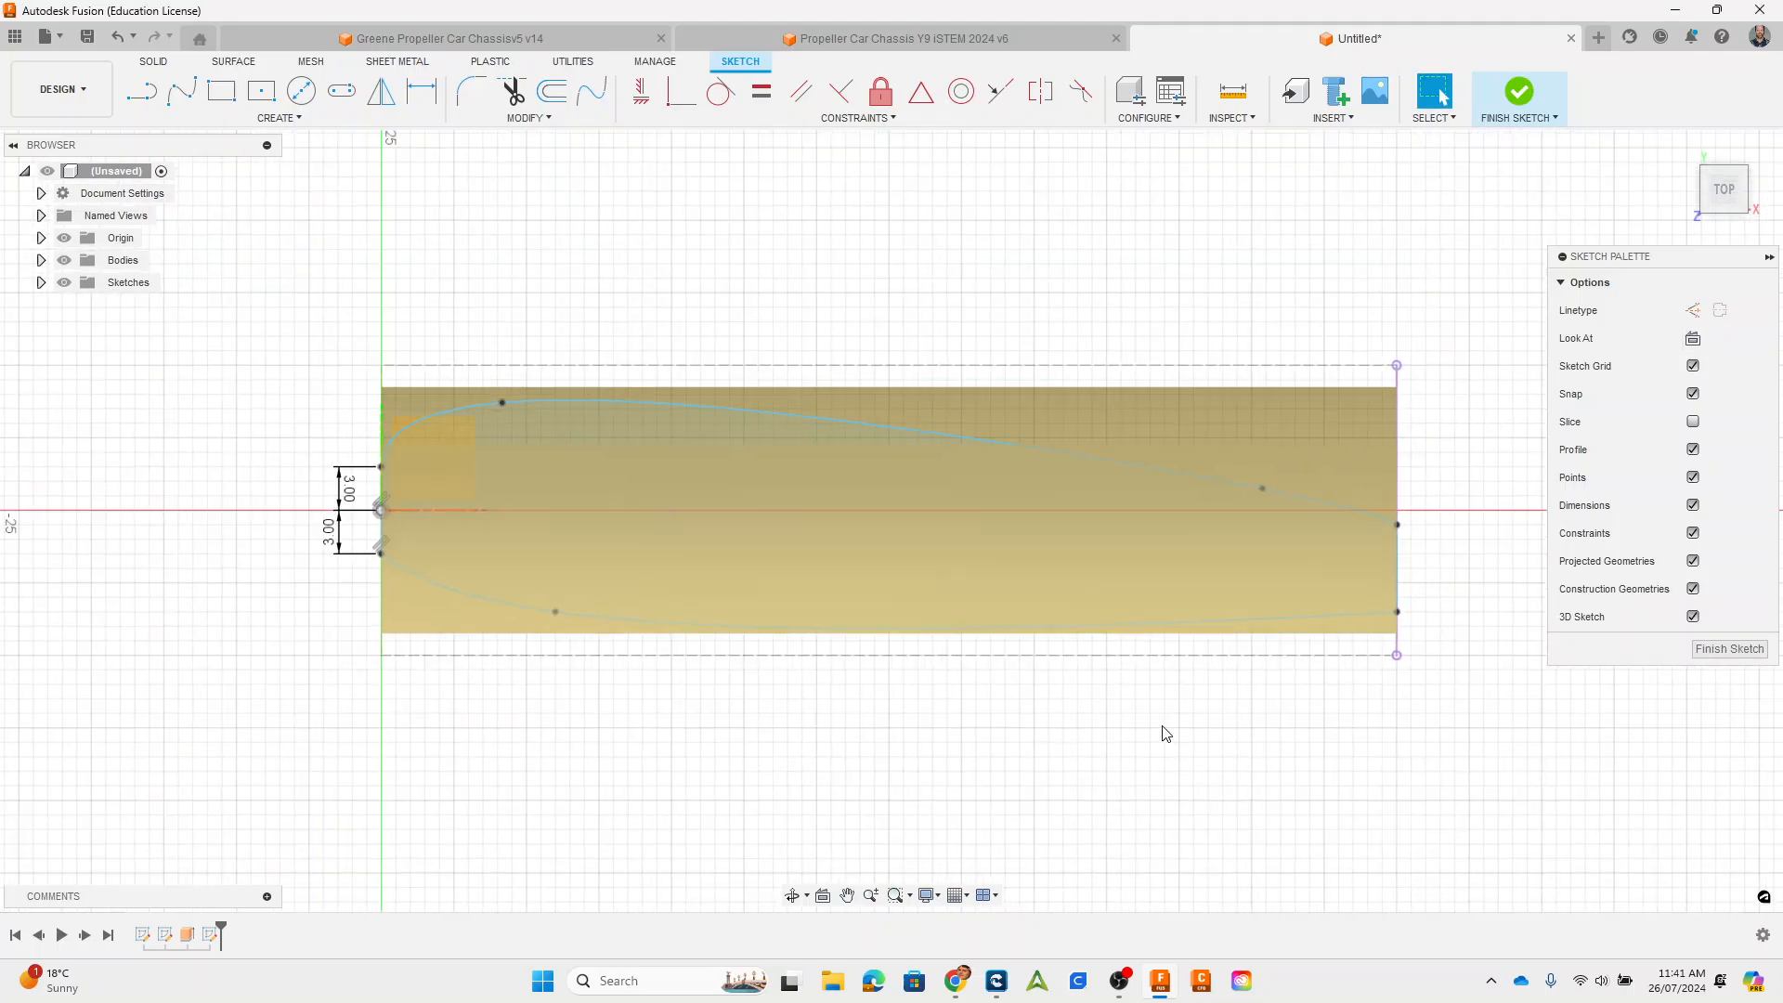
pyautogui.keyDown('shift'); pyautogui.moveTo(1118, 733); pyautogui.dragTo(1207, 703, button='middle'); pyautogui.keyUp('shift')
pyautogui.click(1506, 126)
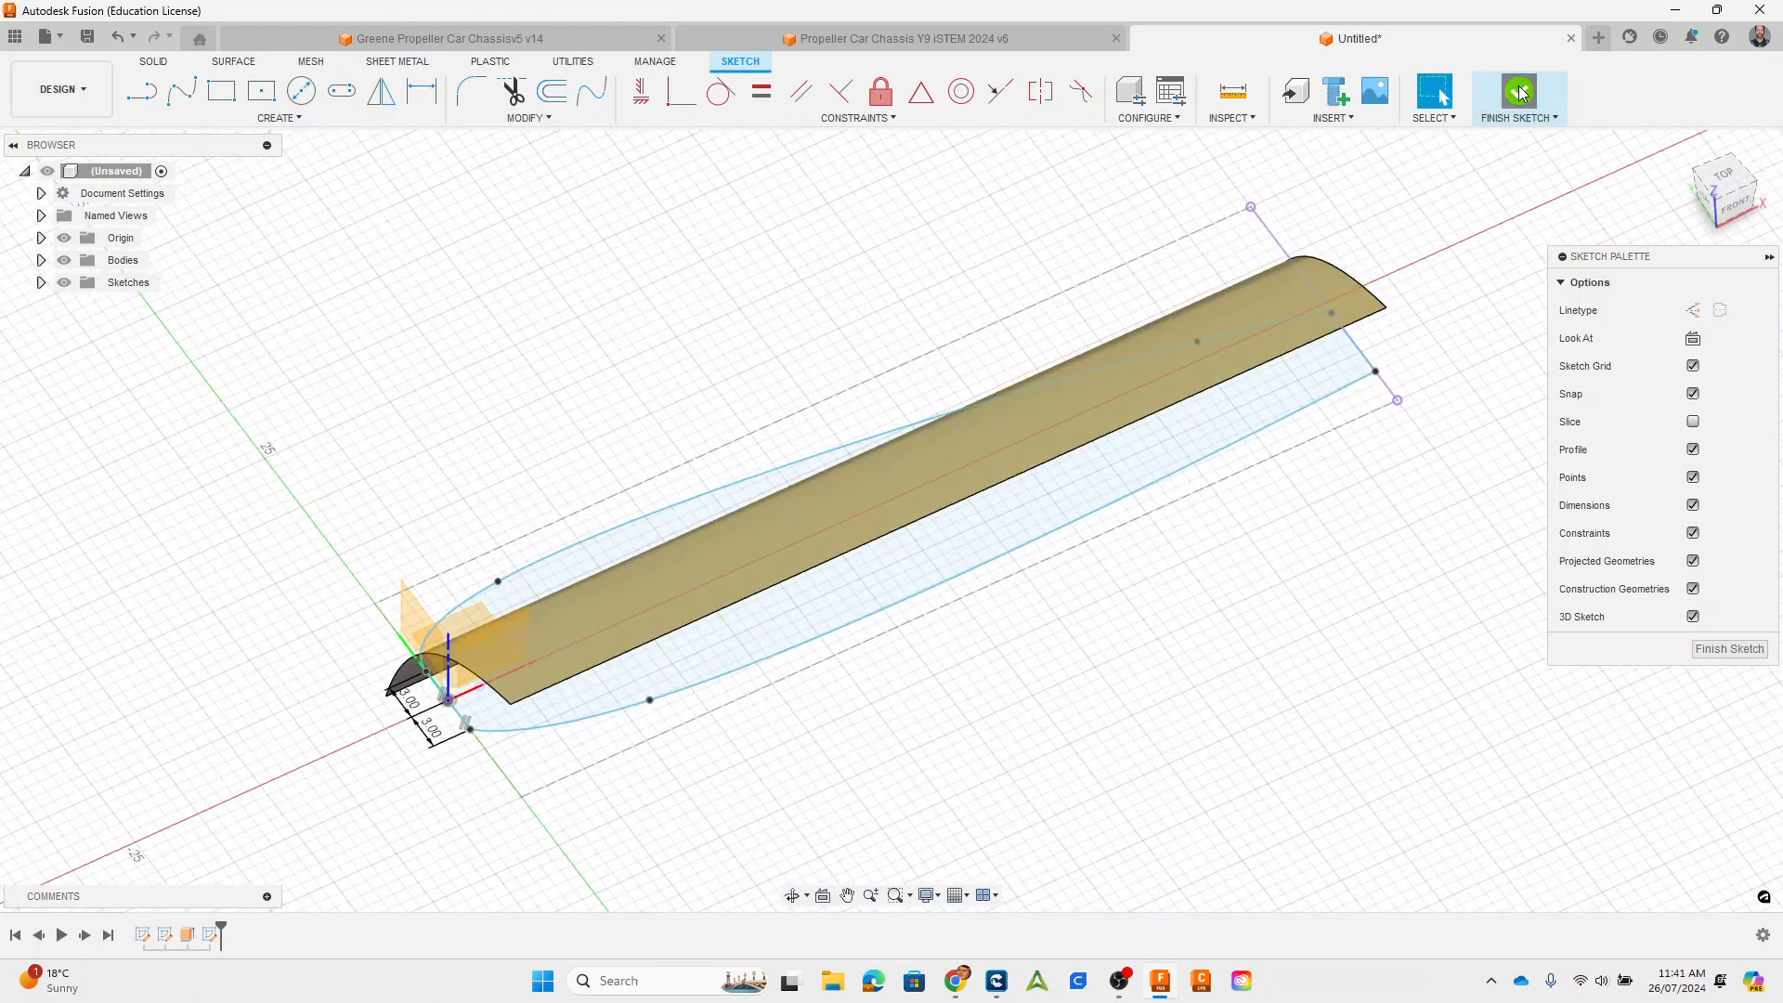
# Step: Extrude the blade outline profile as a new surface body, symmetric about the sketch plane, with a whole length of 20 mm
pyautogui.click(908, 571)
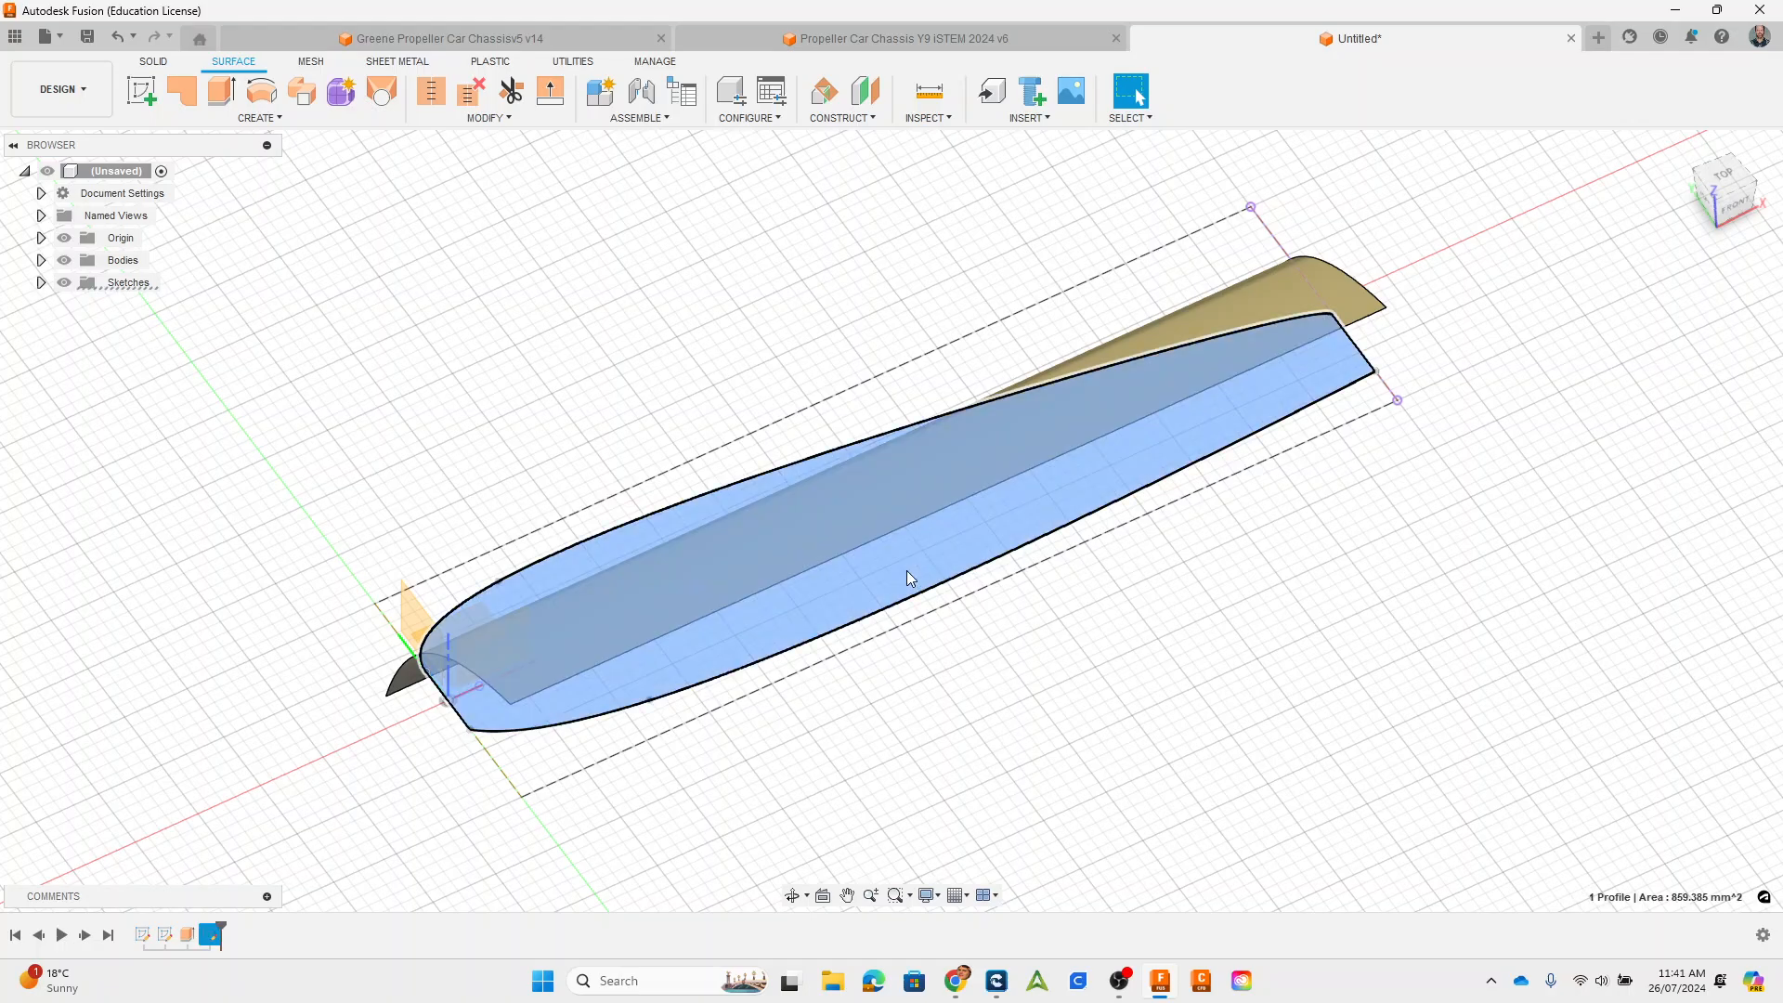
pyautogui.click(221, 90)
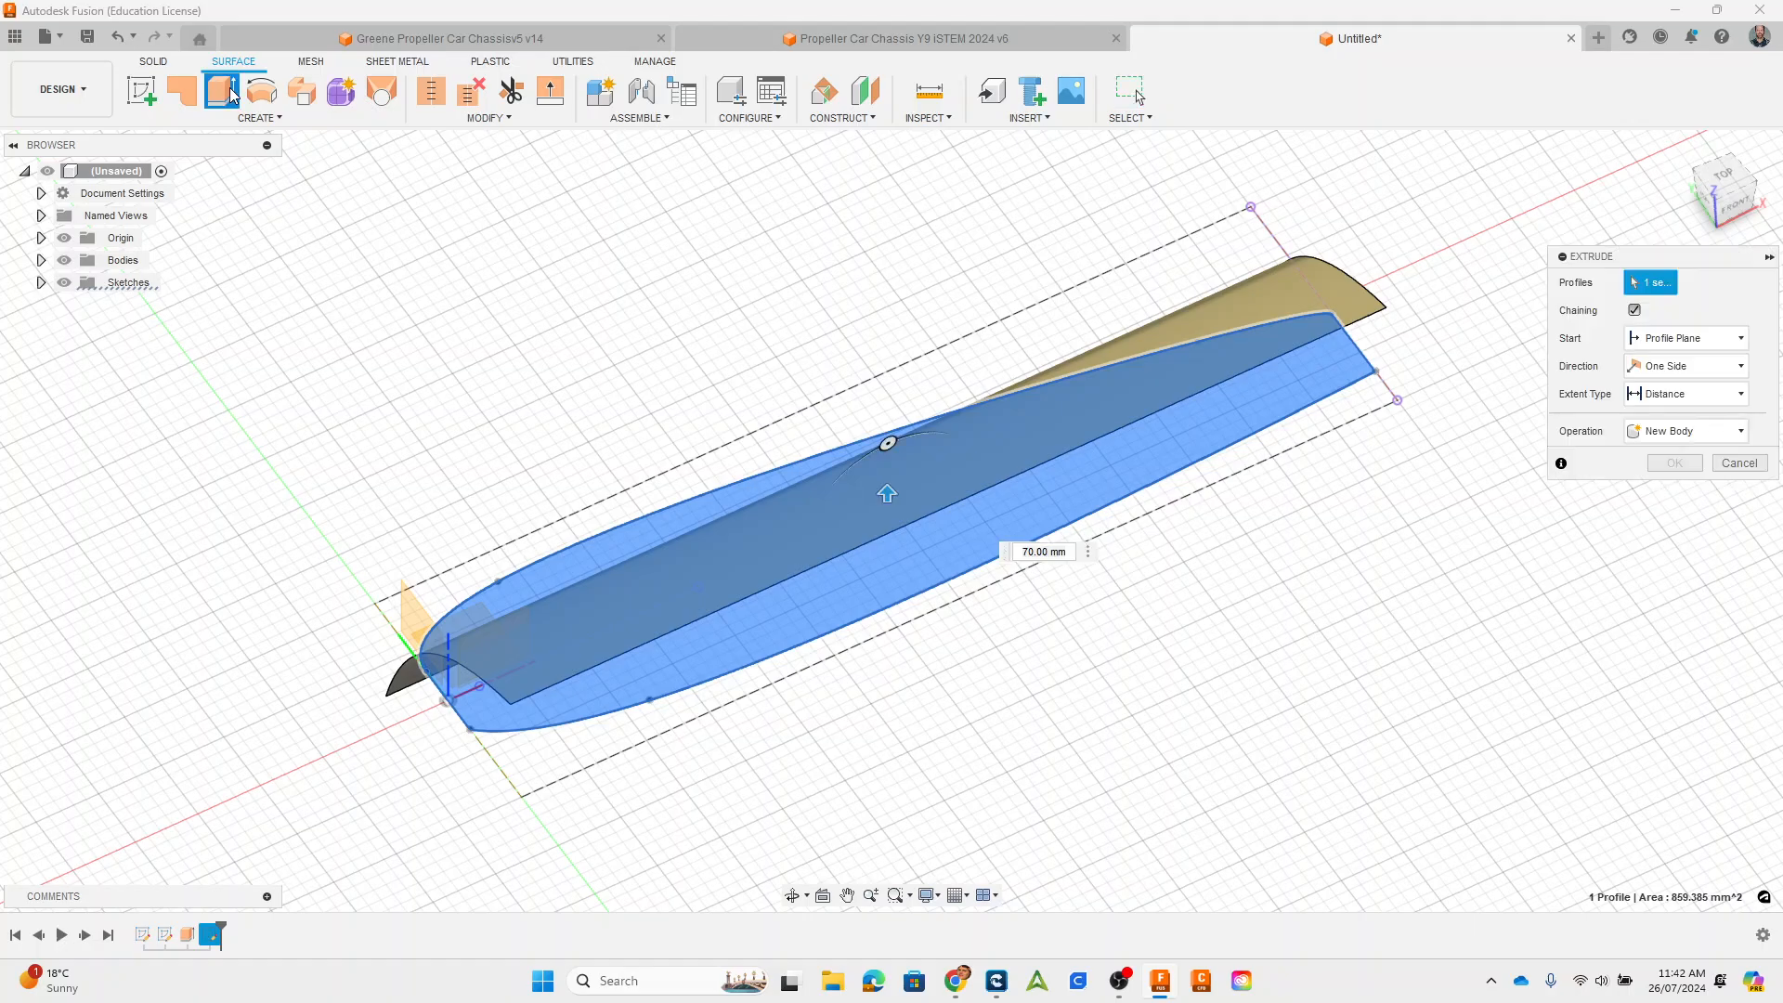
pyautogui.keyDown('shift'); pyautogui.moveTo(1240, 698); pyautogui.dragTo(1065, 645, button='middle'); pyautogui.keyUp('shift')
pyautogui.write('0')
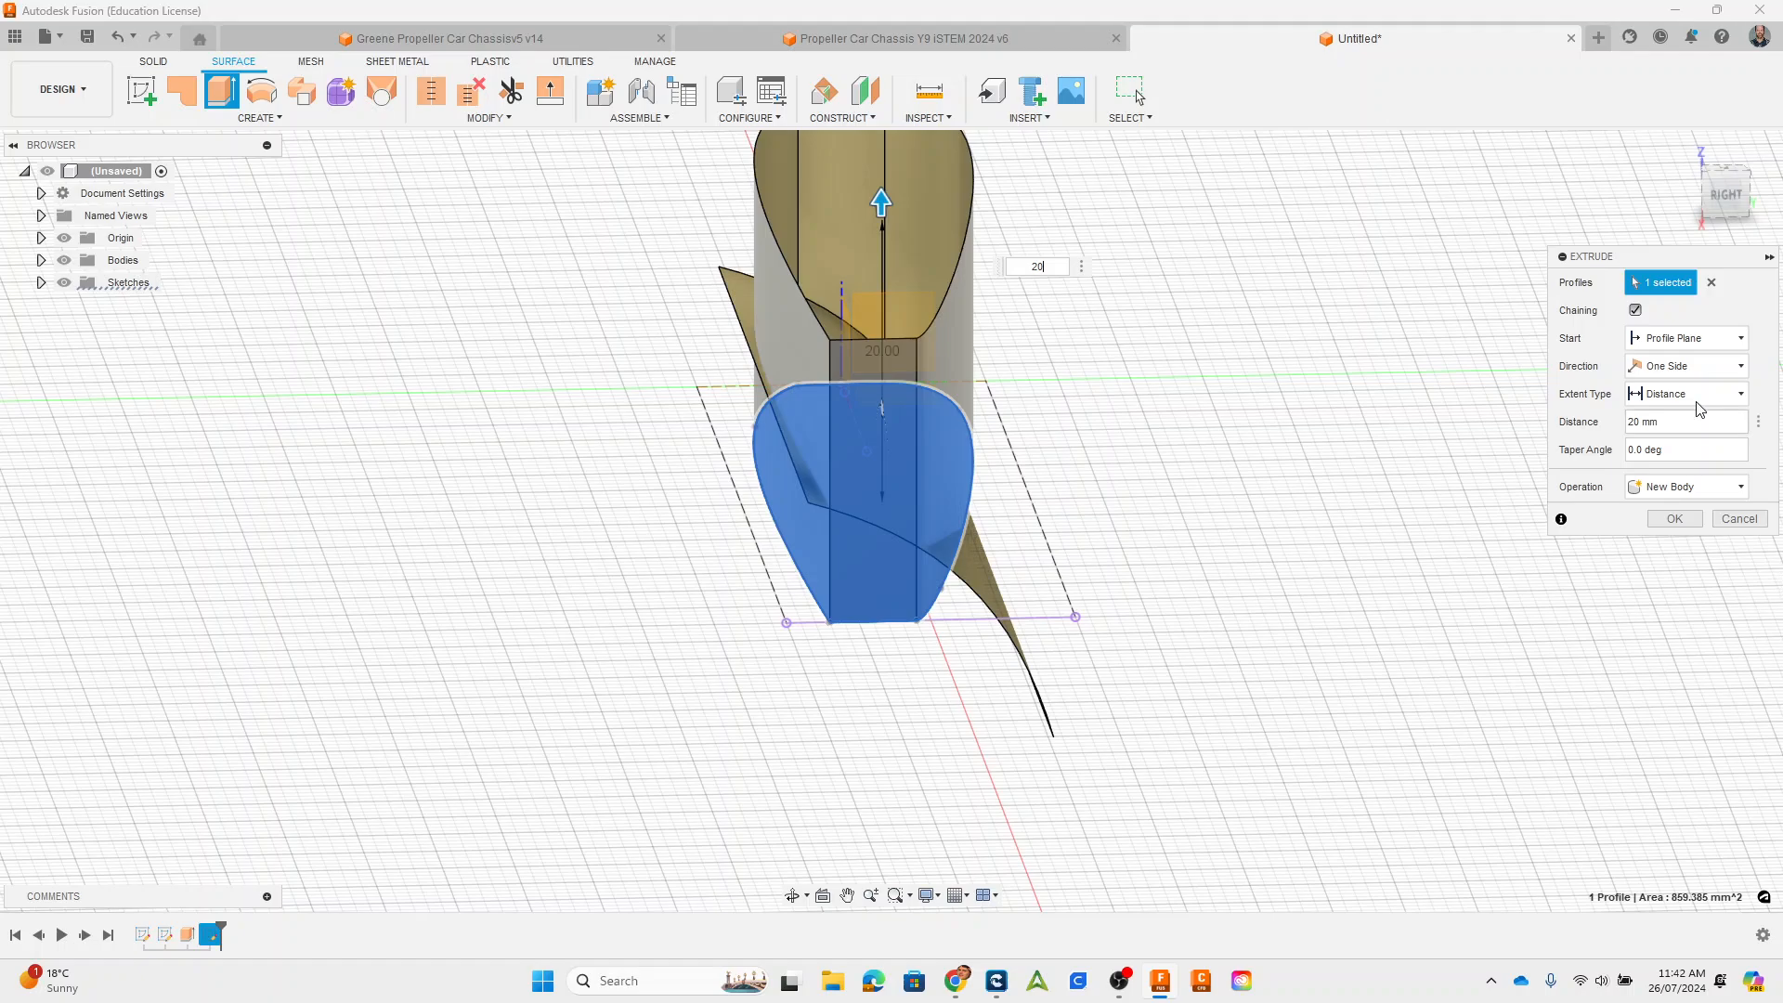
pyautogui.click(1683, 370)
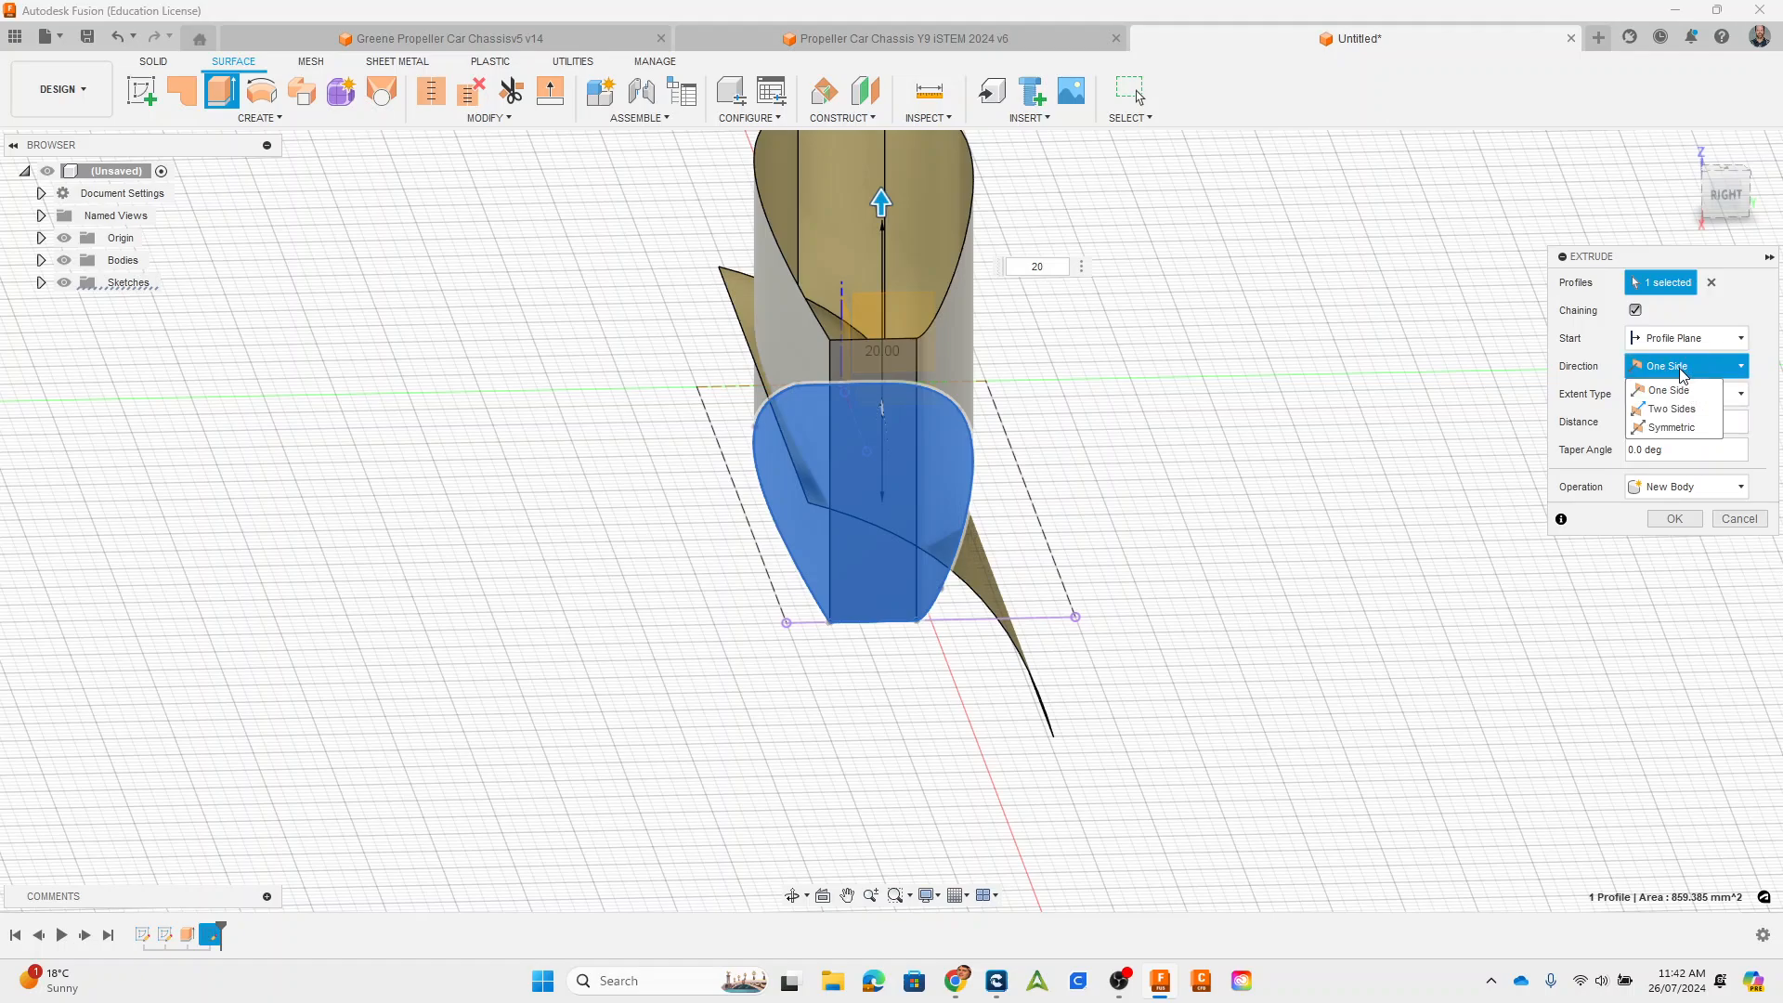
pyautogui.click(1676, 428)
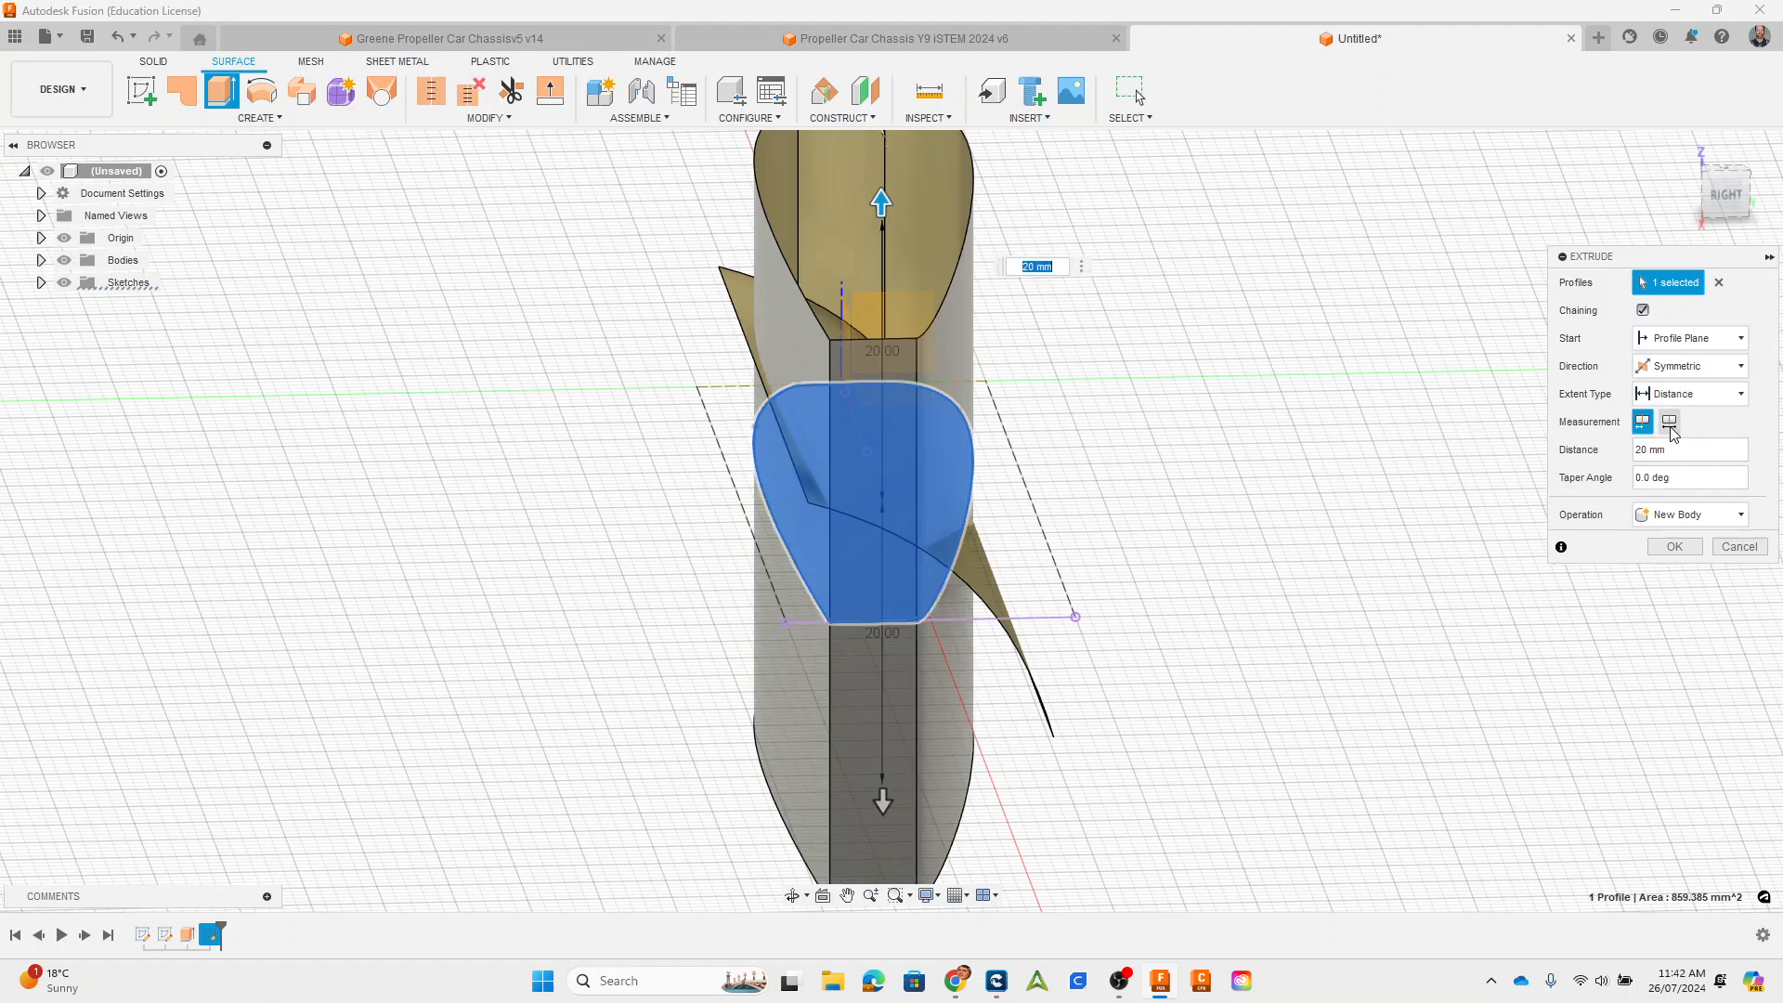
pyautogui.click(1671, 422)
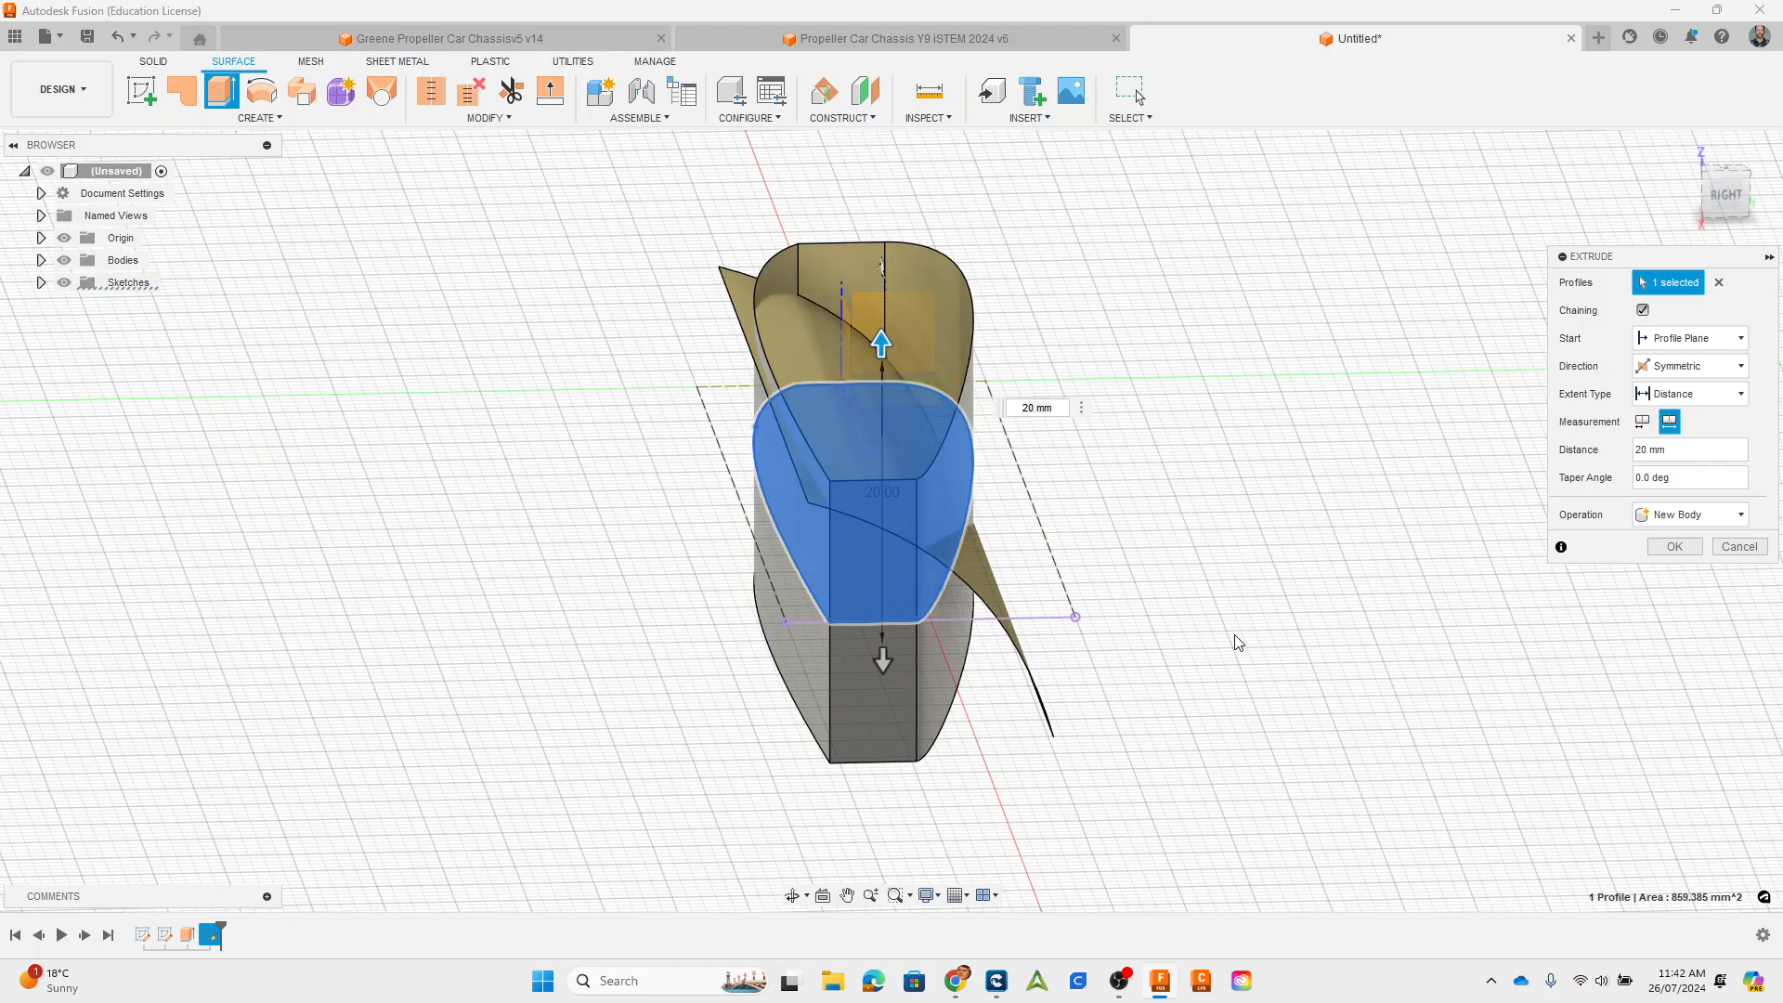
pyautogui.keyDown('shift'); pyautogui.moveTo(1237, 642); pyautogui.dragTo(1281, 680, button='middle'); pyautogui.keyUp('shift')
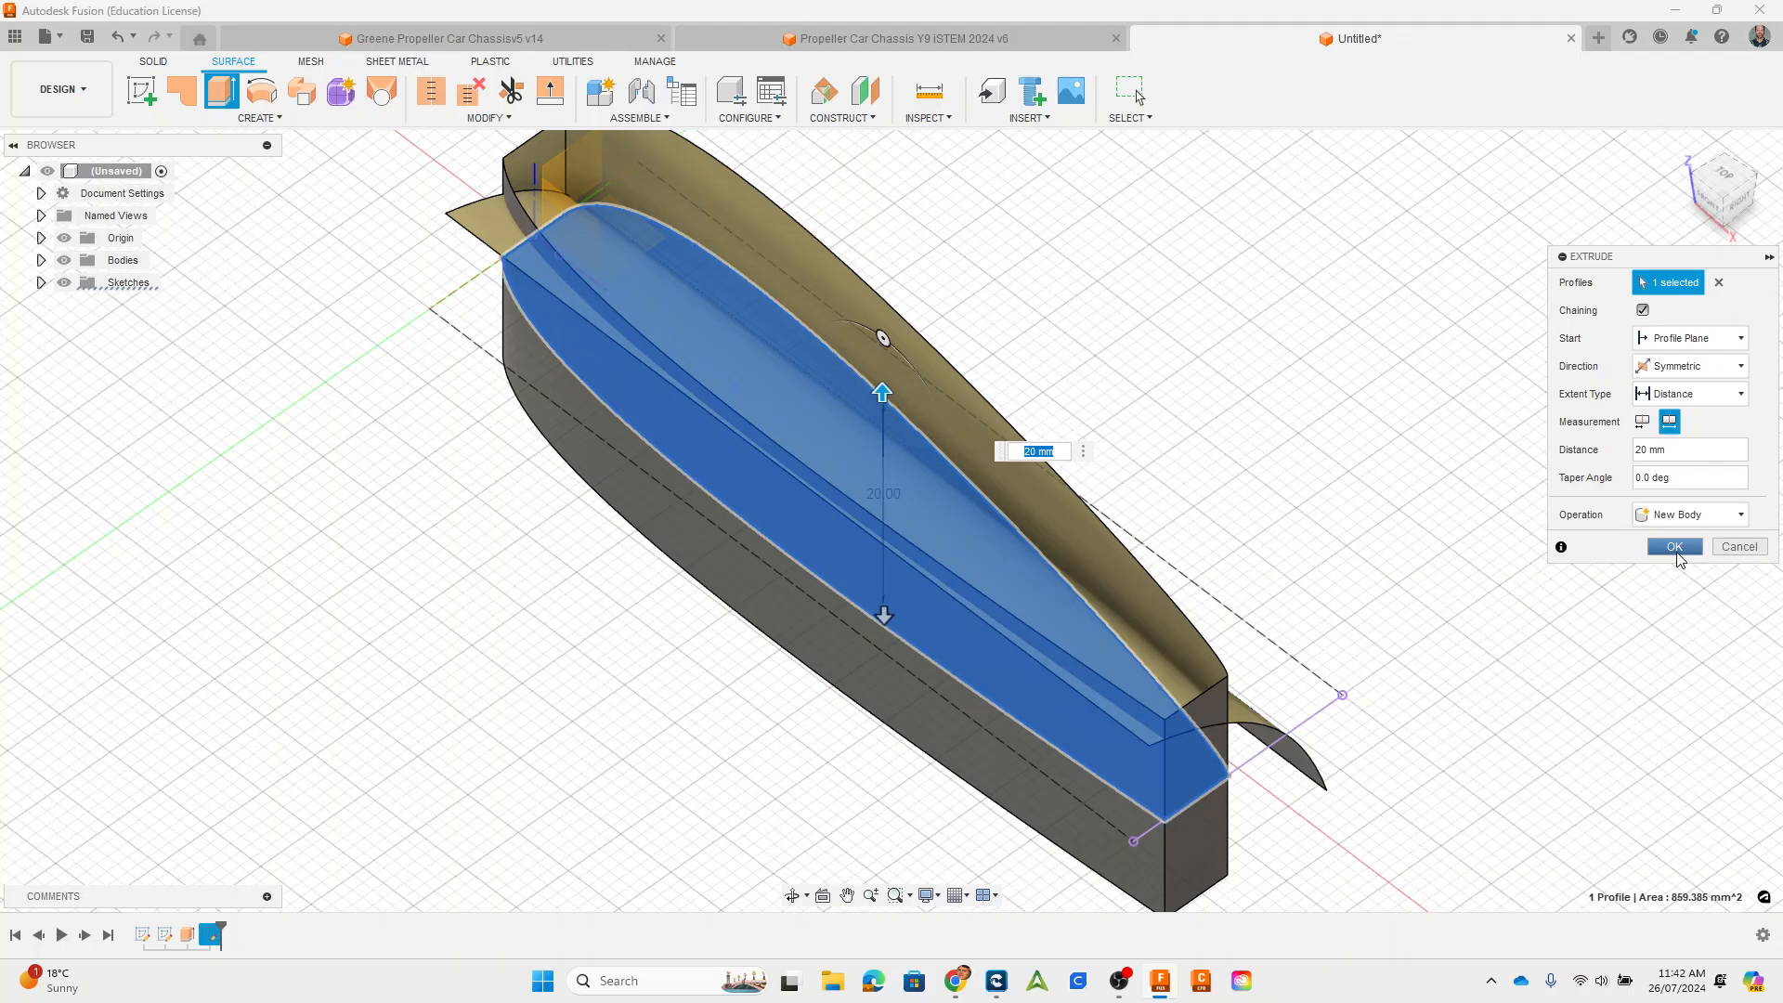
pyautogui.click(1677, 547)
# Step: Trim the curved blade surface with the extruded outline body as the trim tool, removing the areas outside the outline
pyautogui.keyDown('shift'); pyautogui.moveTo(1421, 606); pyautogui.dragTo(1495, 627, button='middle'); pyautogui.keyUp('shift')
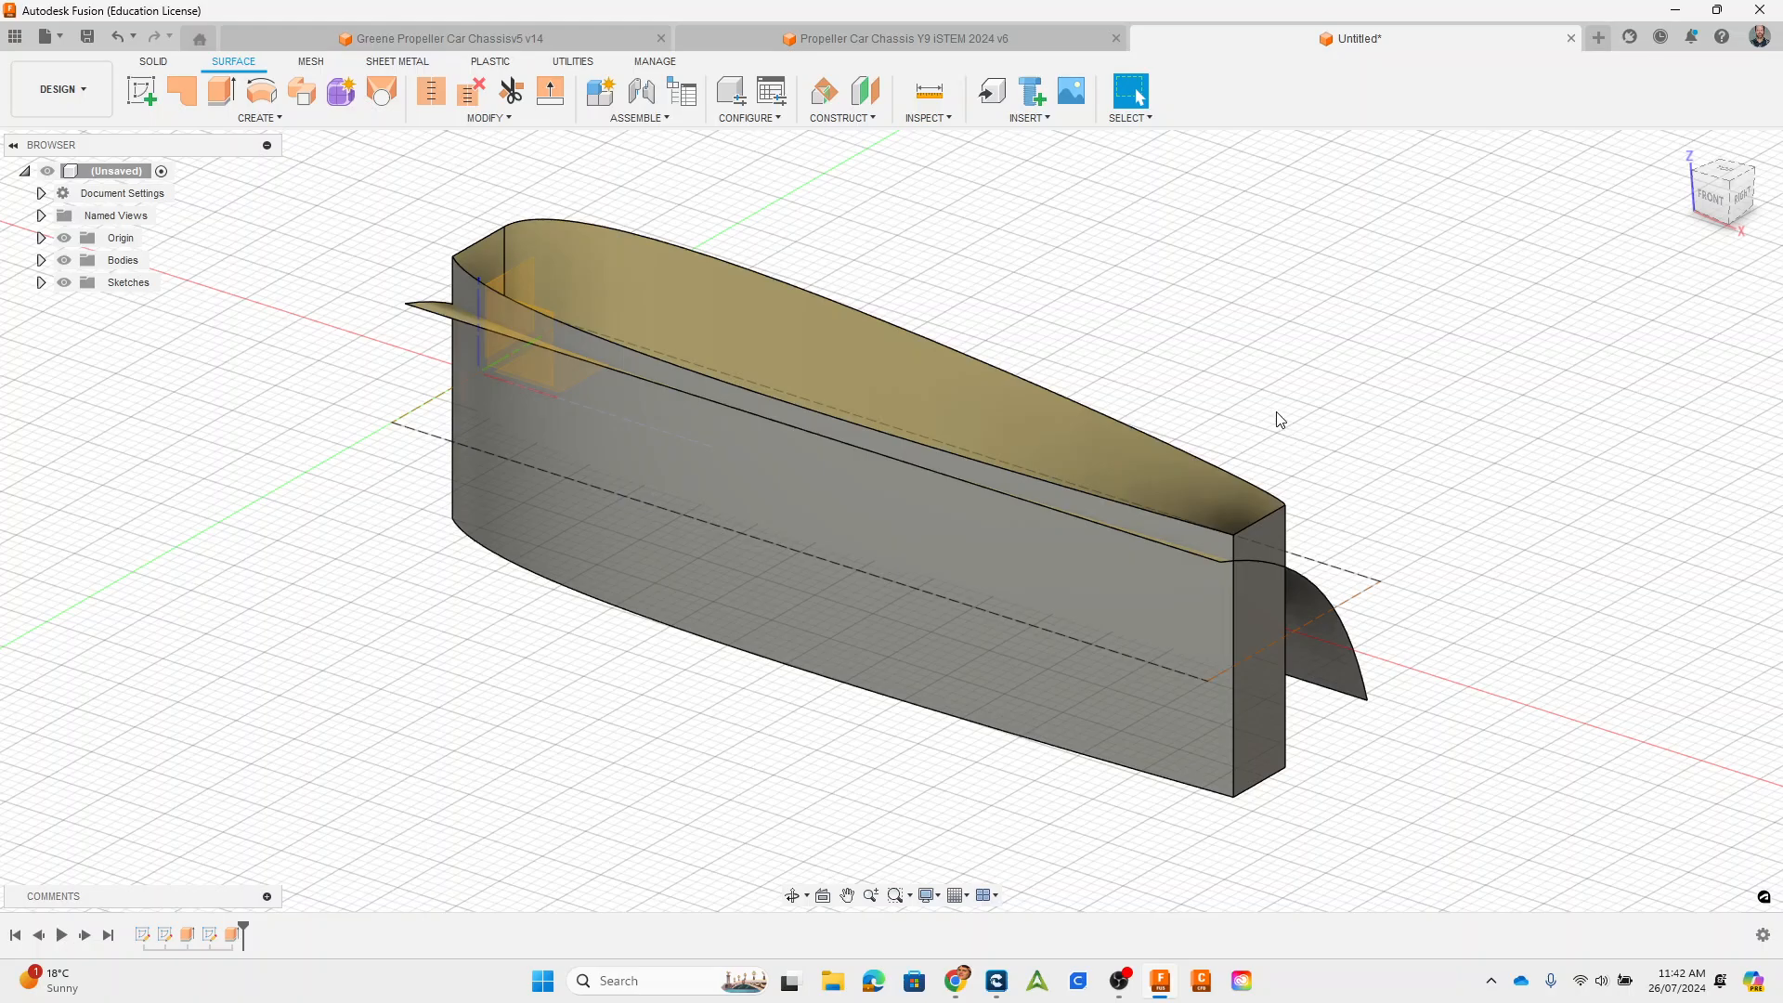
pyautogui.keyDown('shift'); pyautogui.moveTo(1277, 418); pyautogui.dragTo(1278, 438, button='middle'); pyautogui.keyUp('shift')
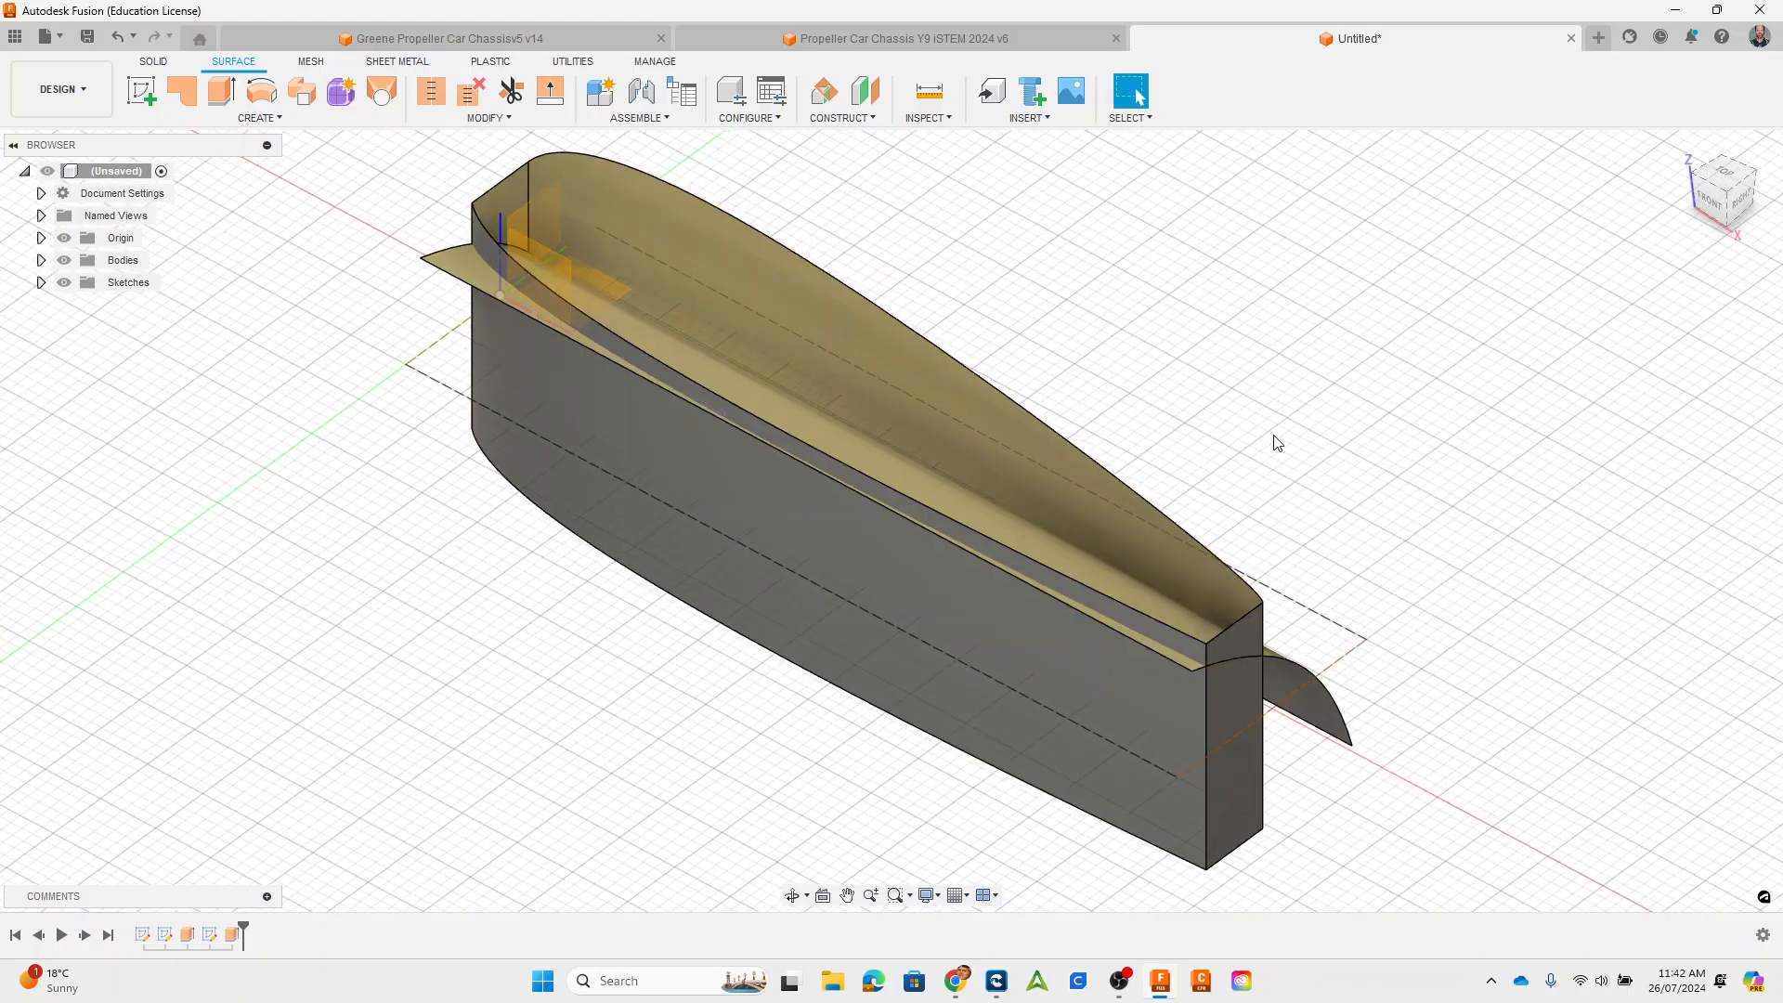
pyautogui.click(508, 93)
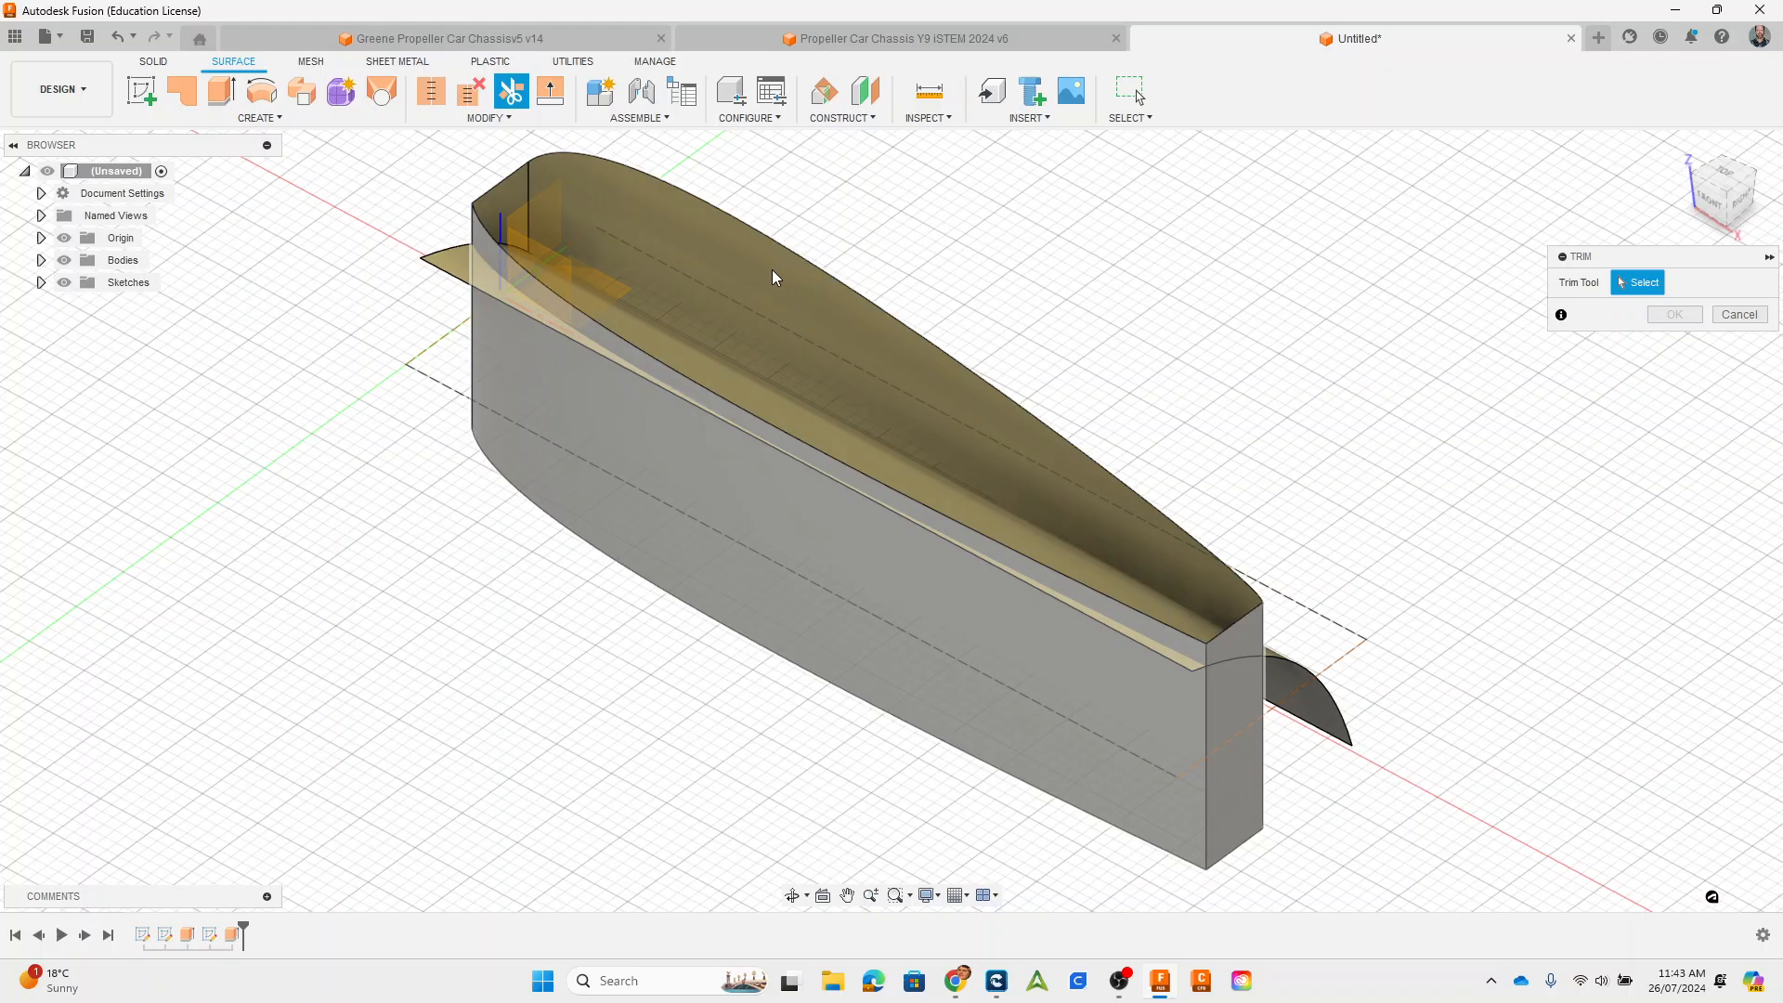
pyautogui.click(772, 275)
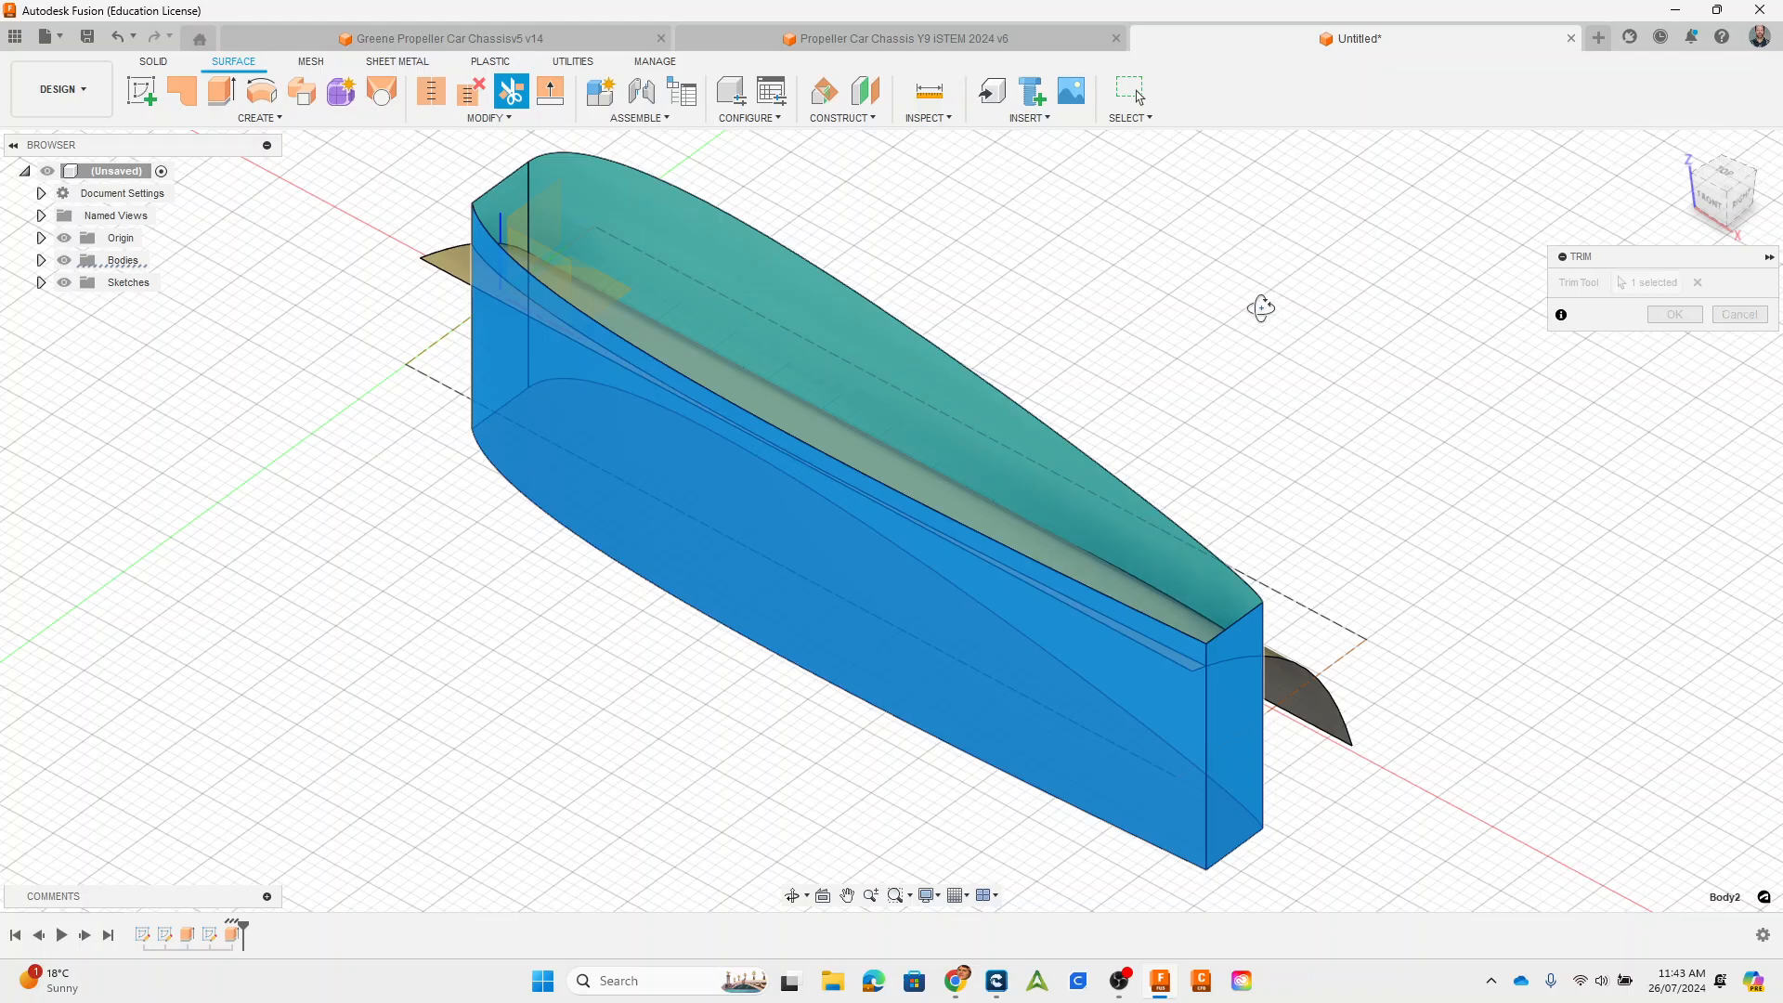
pyautogui.keyDown('shift'); pyautogui.moveTo(1262, 306); pyautogui.dragTo(1182, 306, button='middle'); pyautogui.keyUp('shift')
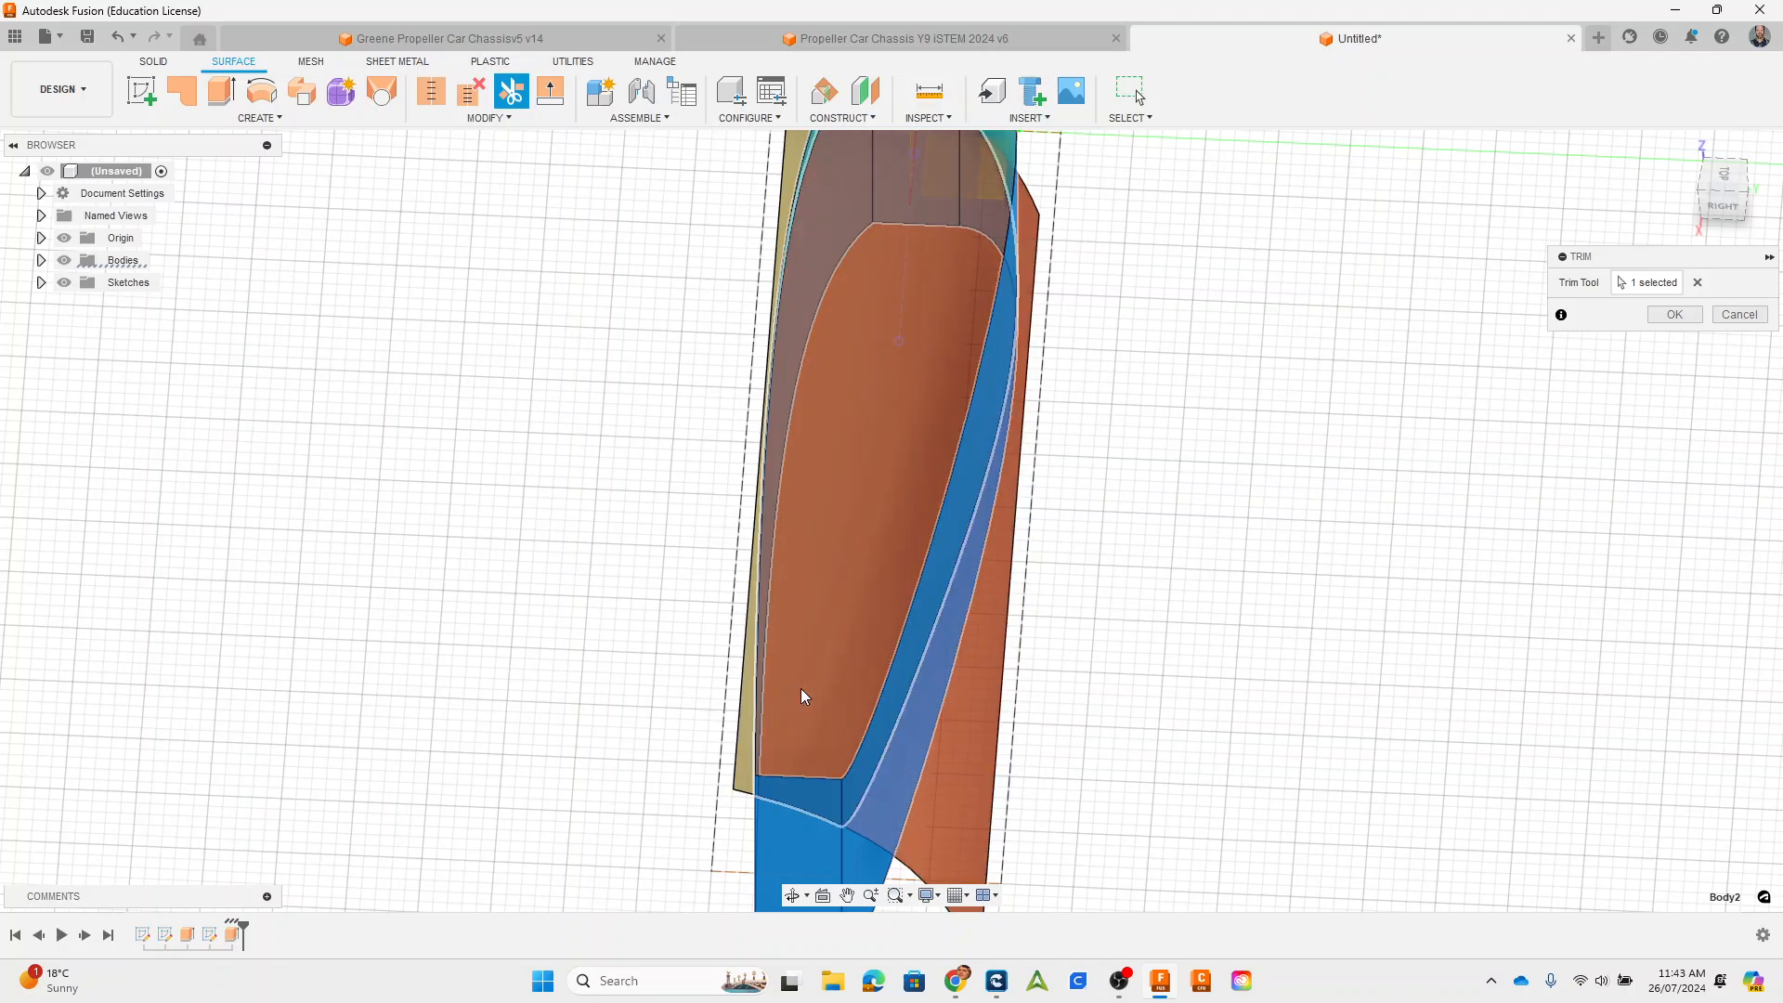
pyautogui.keyDown('shift'); pyautogui.moveTo(800, 697); pyautogui.dragTo(501, 200, button='middle'); pyautogui.keyUp('shift')
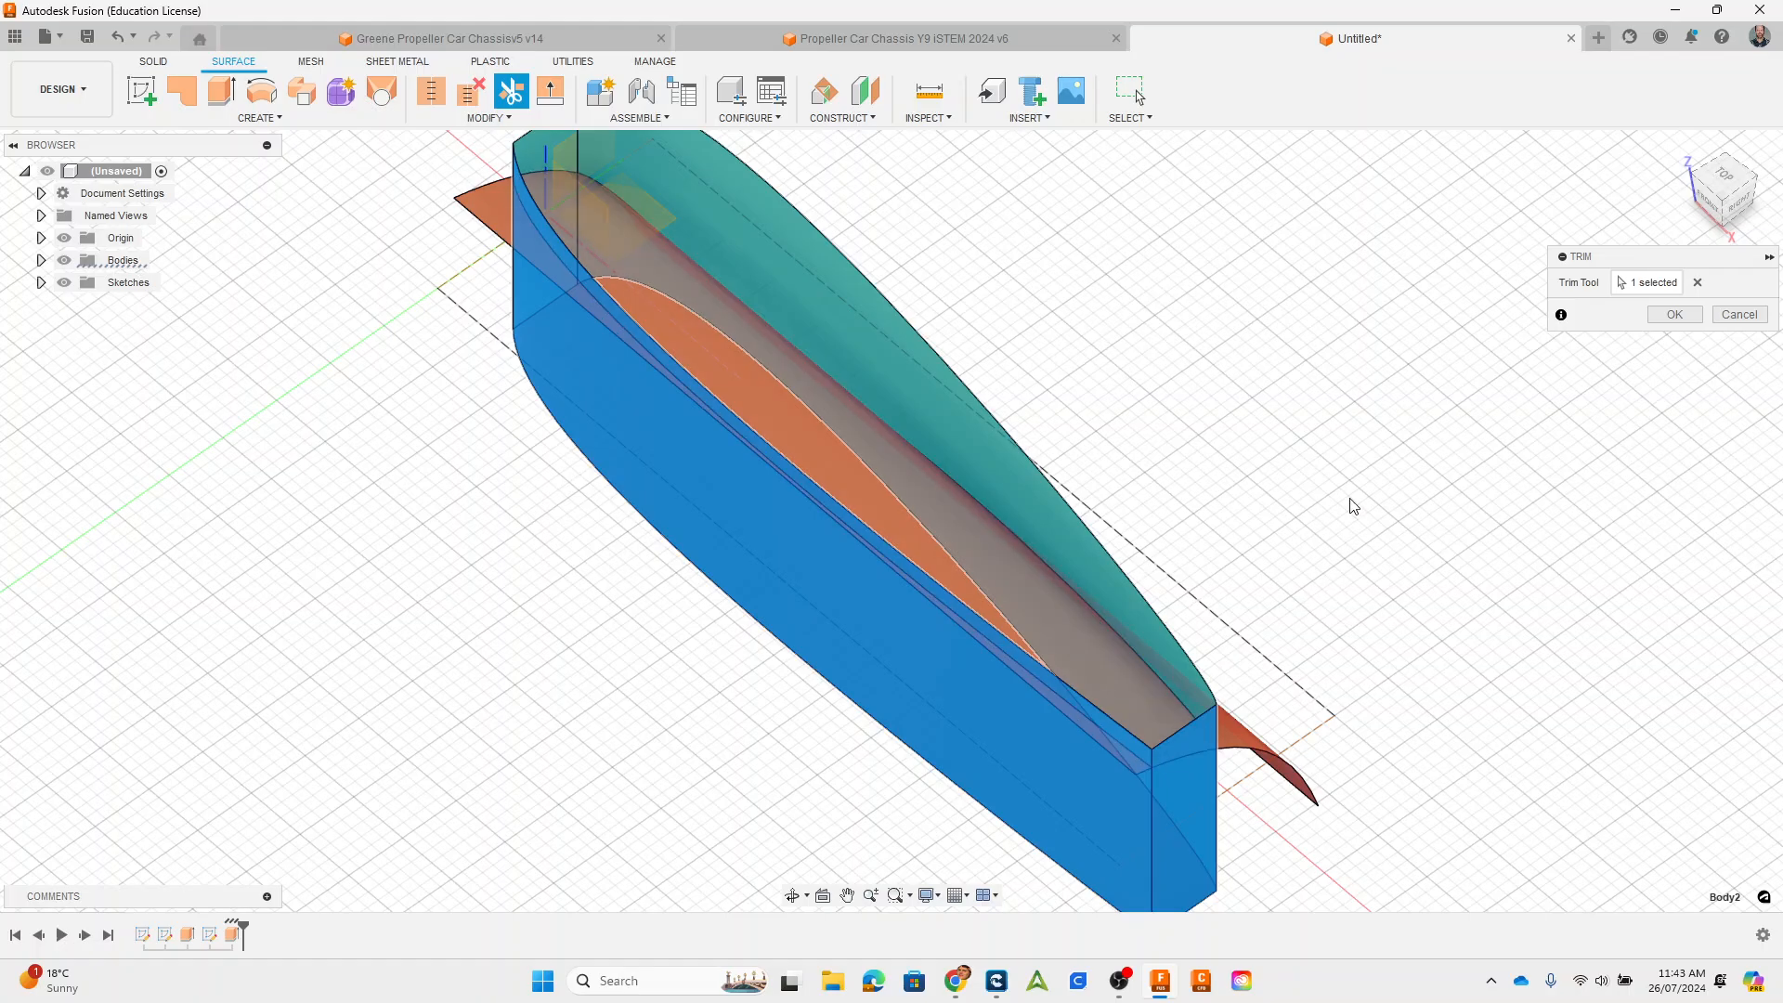
pyautogui.keyDown('shift'); pyautogui.moveTo(1353, 506); pyautogui.dragTo(1293, 502, button='middle'); pyautogui.keyUp('shift')
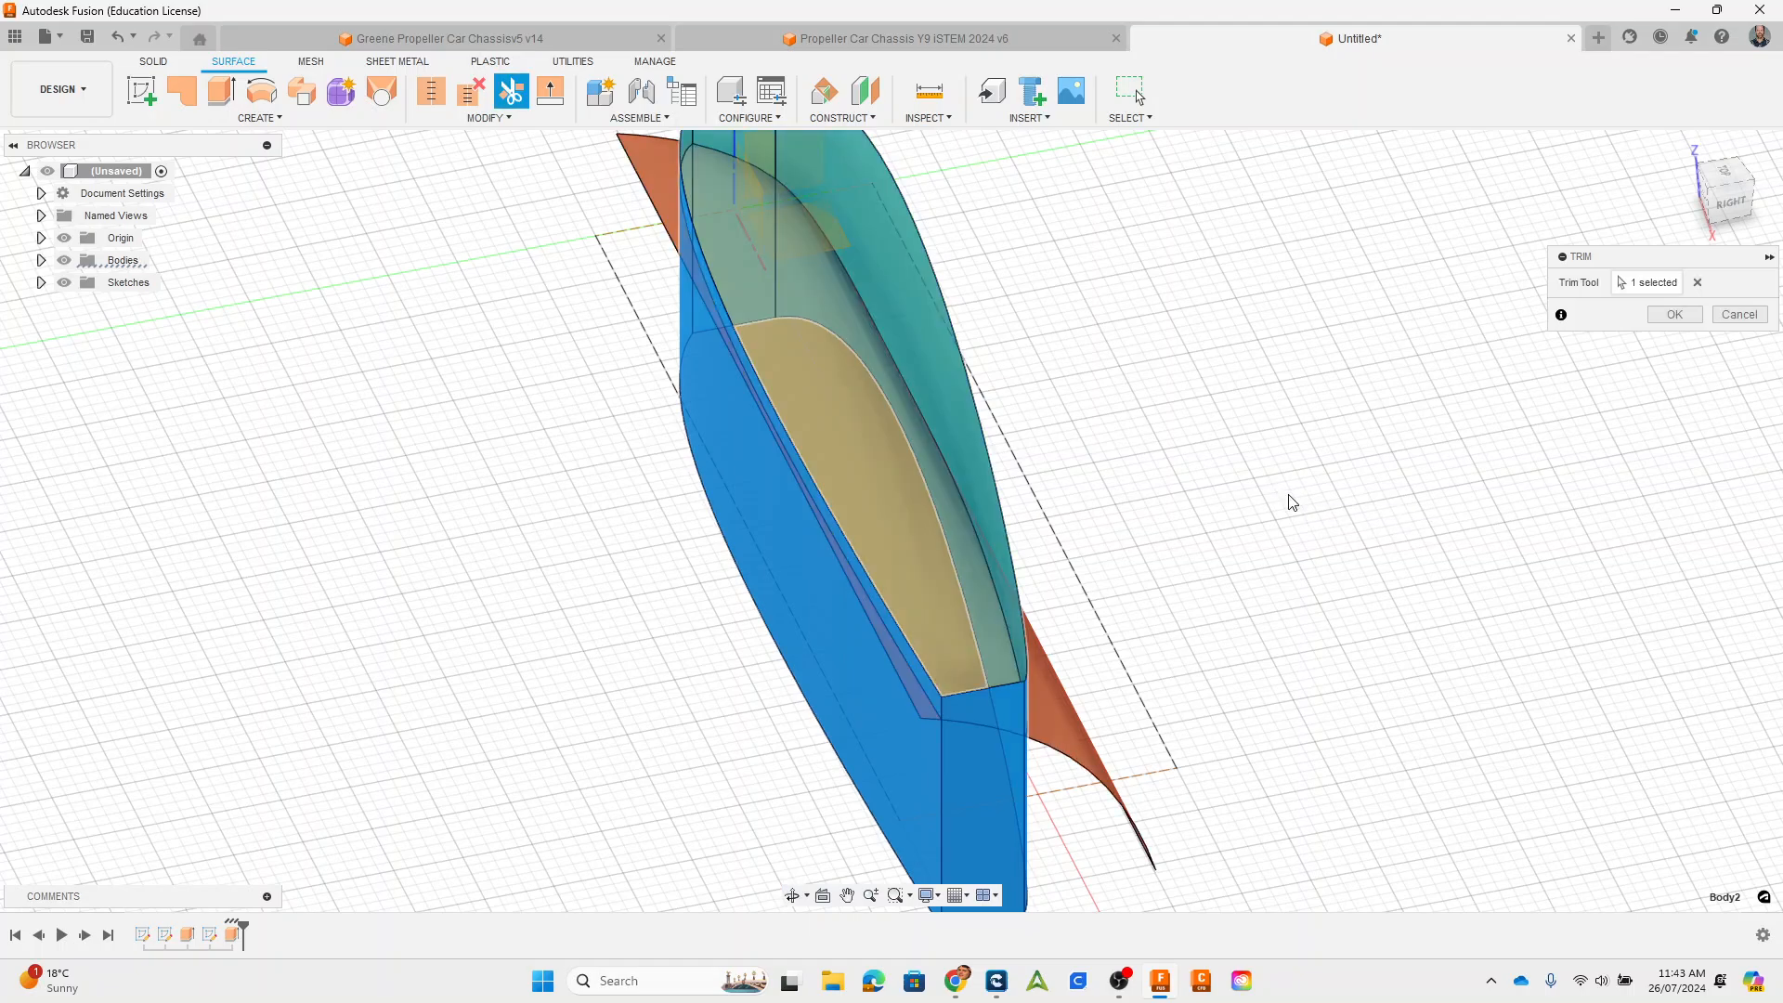
pyautogui.click(1671, 315)
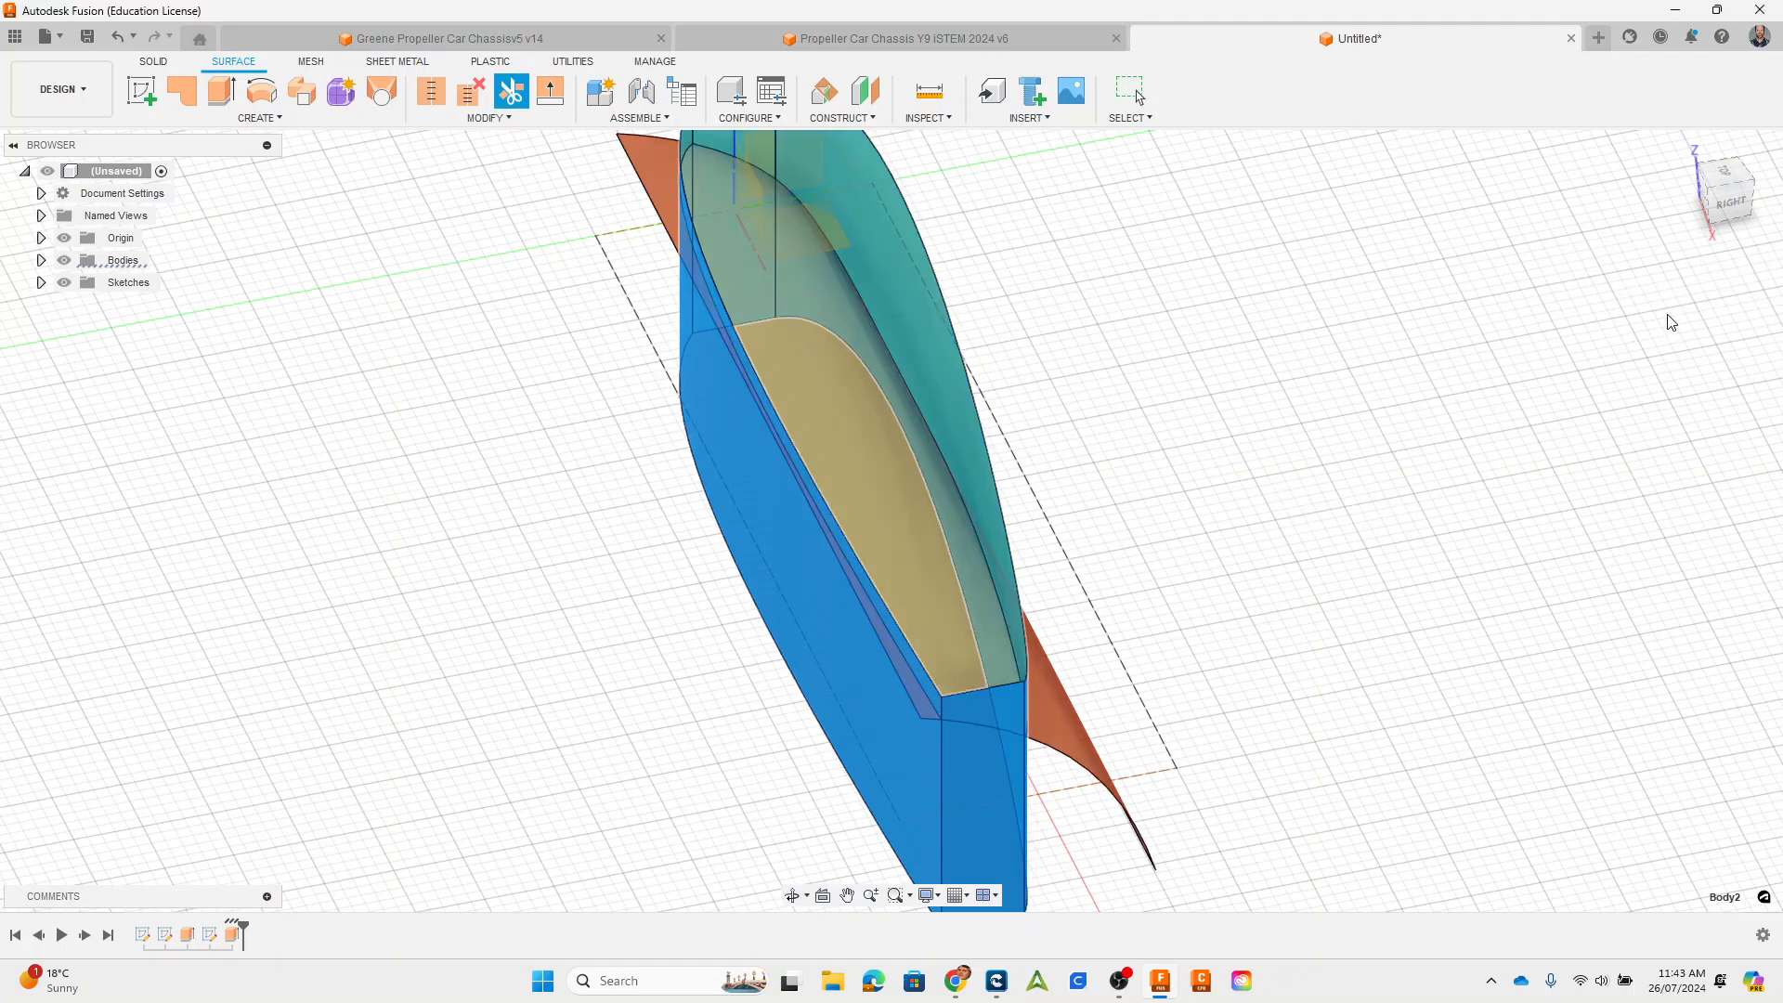
# Step: Hide the extruded outline body so that only the trimmed blade surface is displayed
pyautogui.keyDown('shift'); pyautogui.moveTo(548, 297); pyautogui.dragTo(441, 464, button='middle'); pyautogui.keyUp('shift')
pyautogui.click(42, 260)
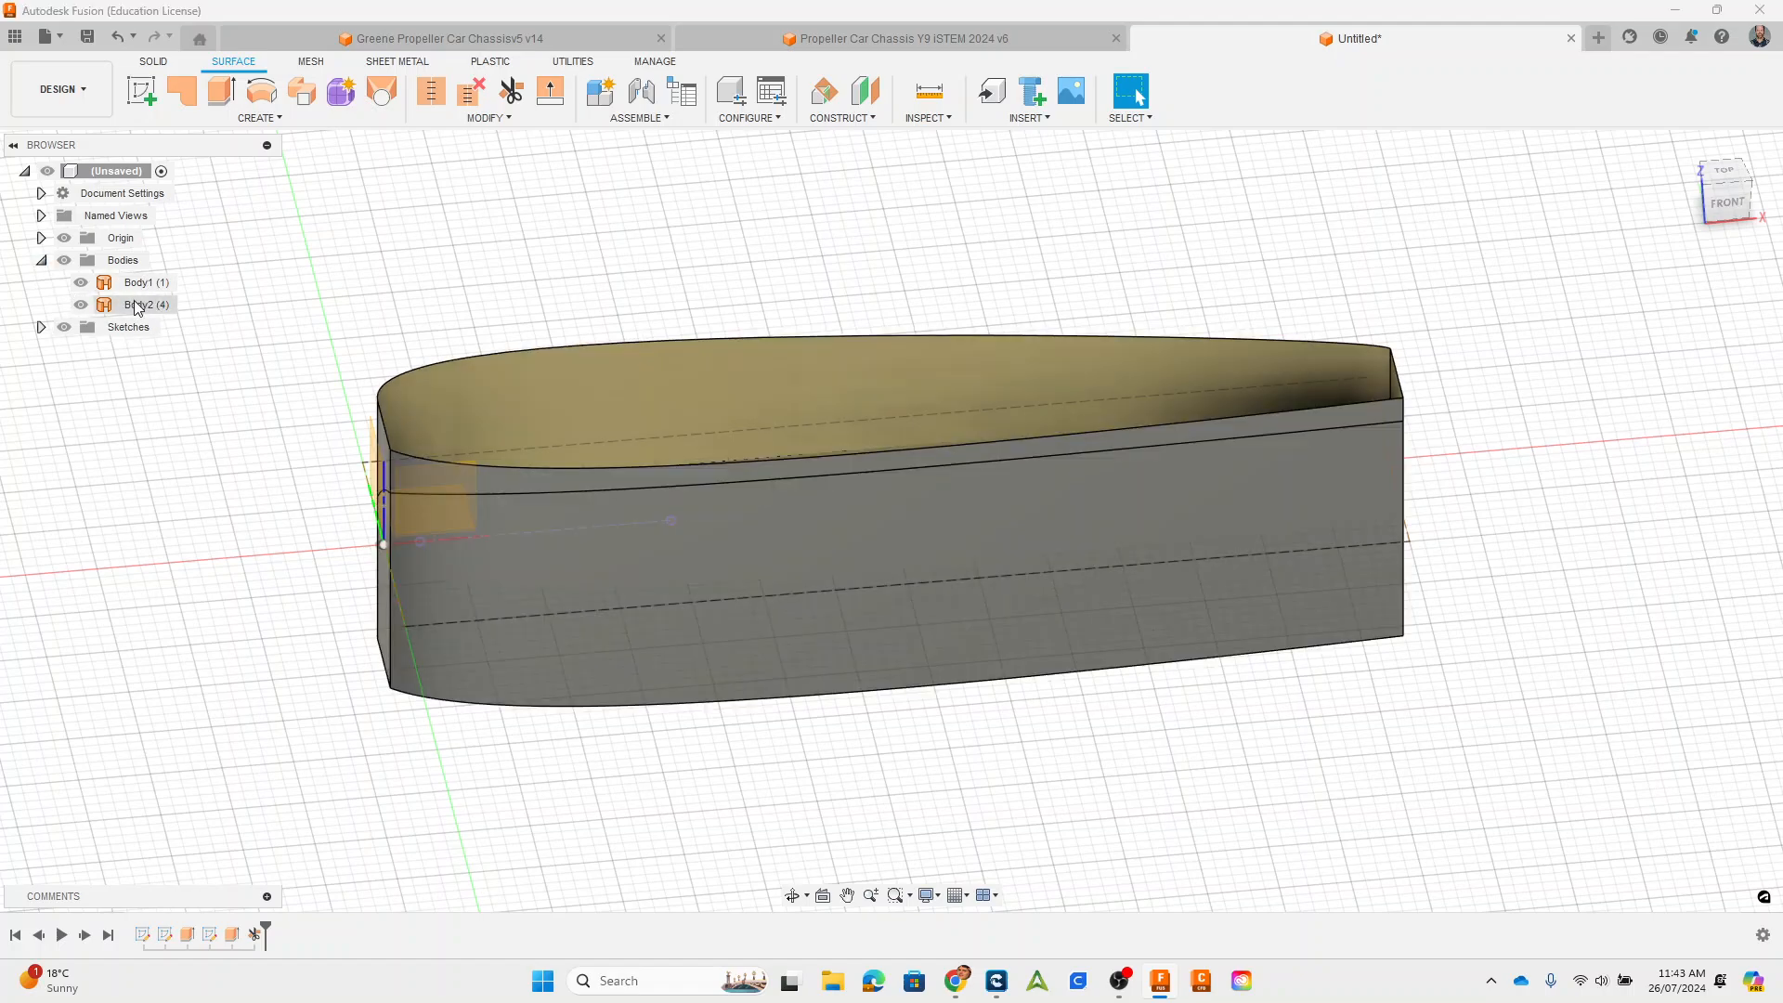
pyautogui.click(137, 305)
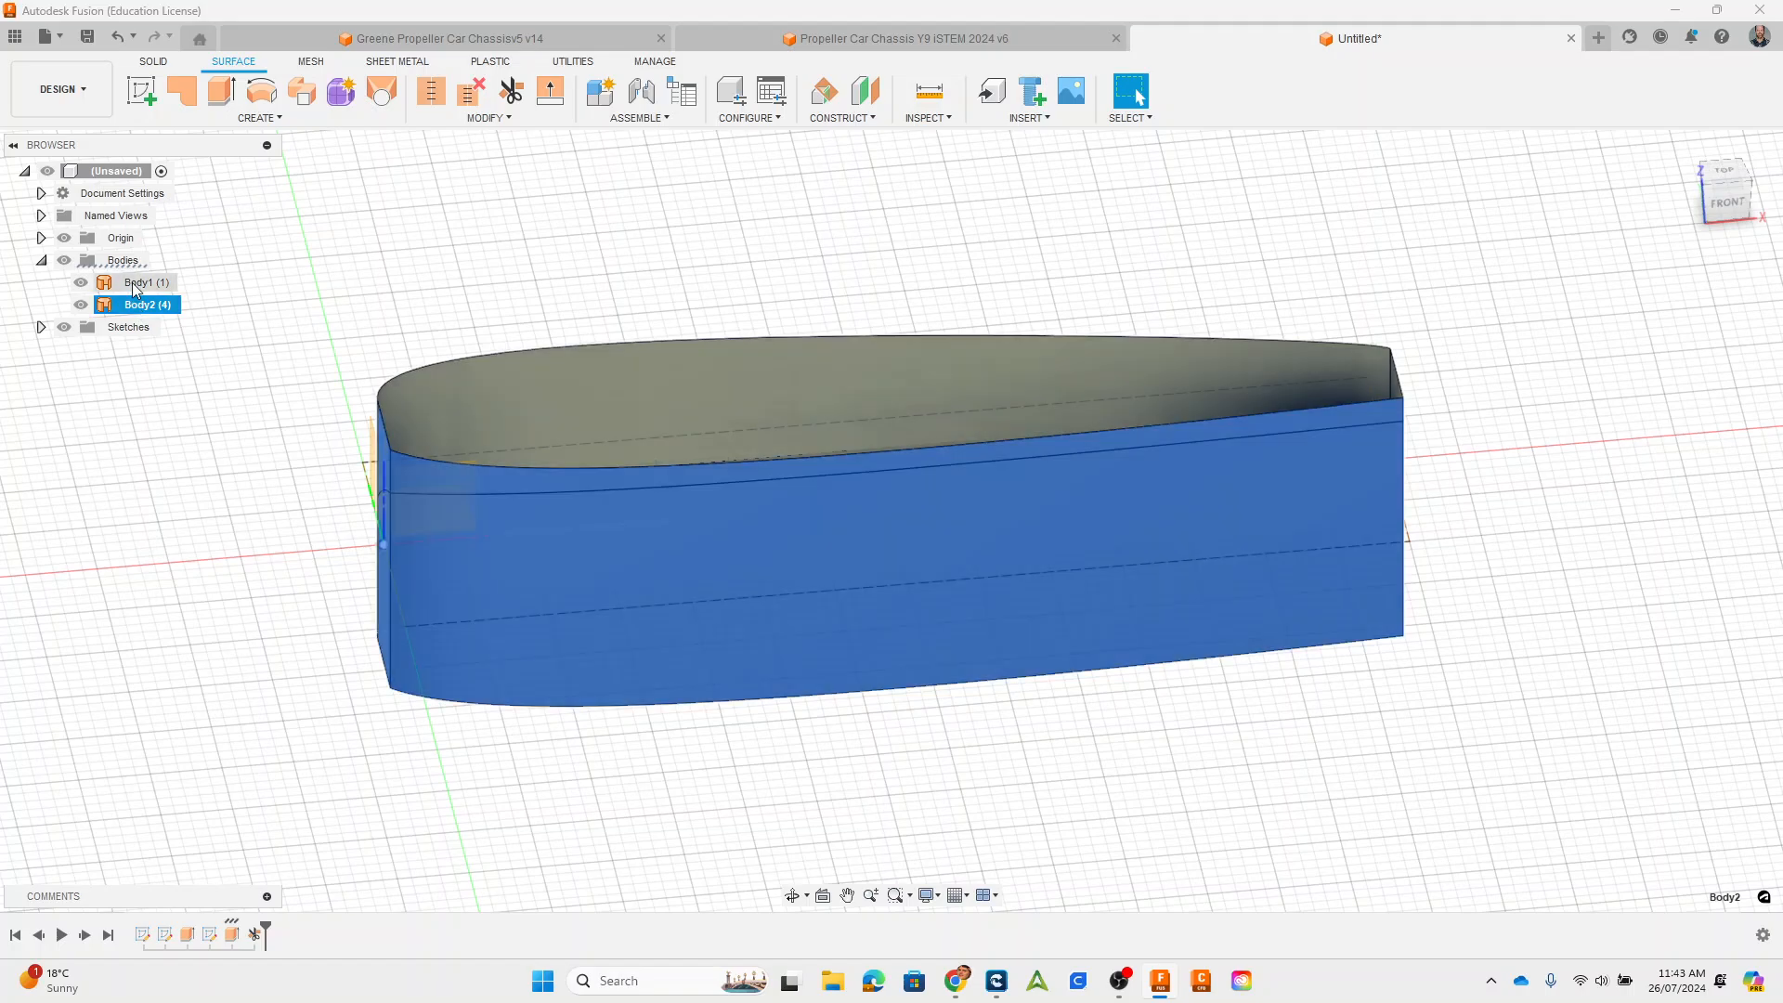
pyautogui.click(140, 282)
pyautogui.click(134, 306)
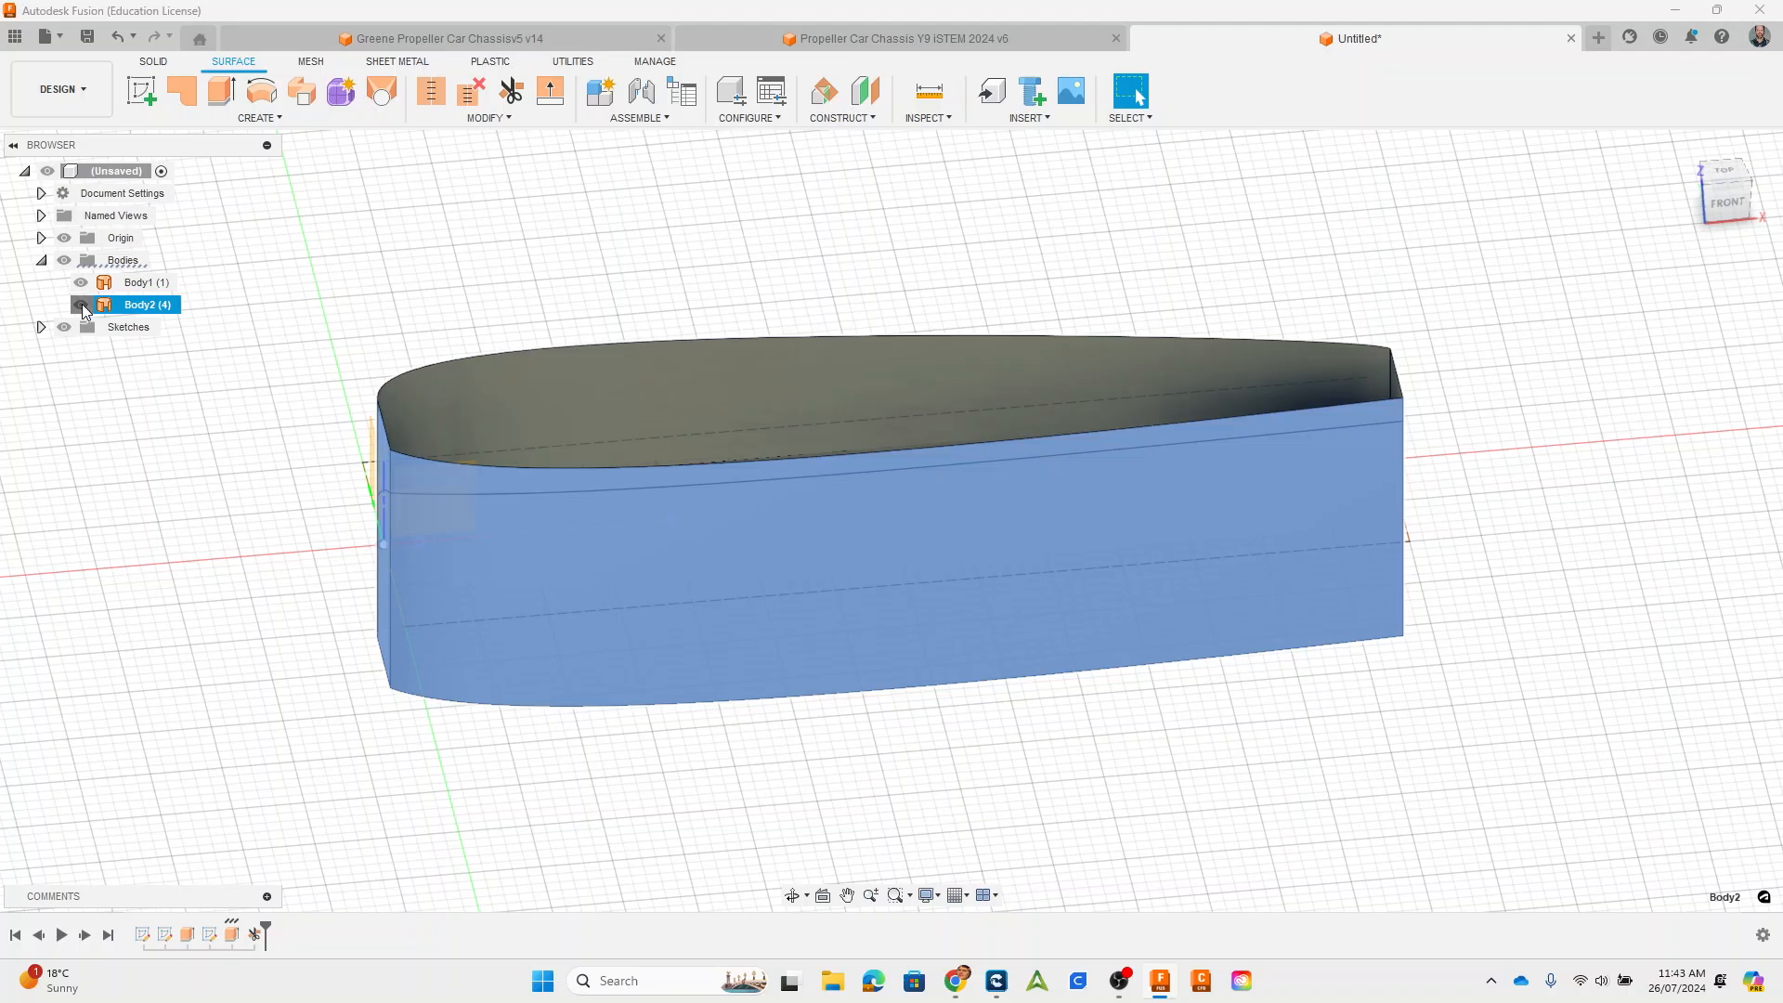
pyautogui.click(82, 306)
pyautogui.click(924, 252)
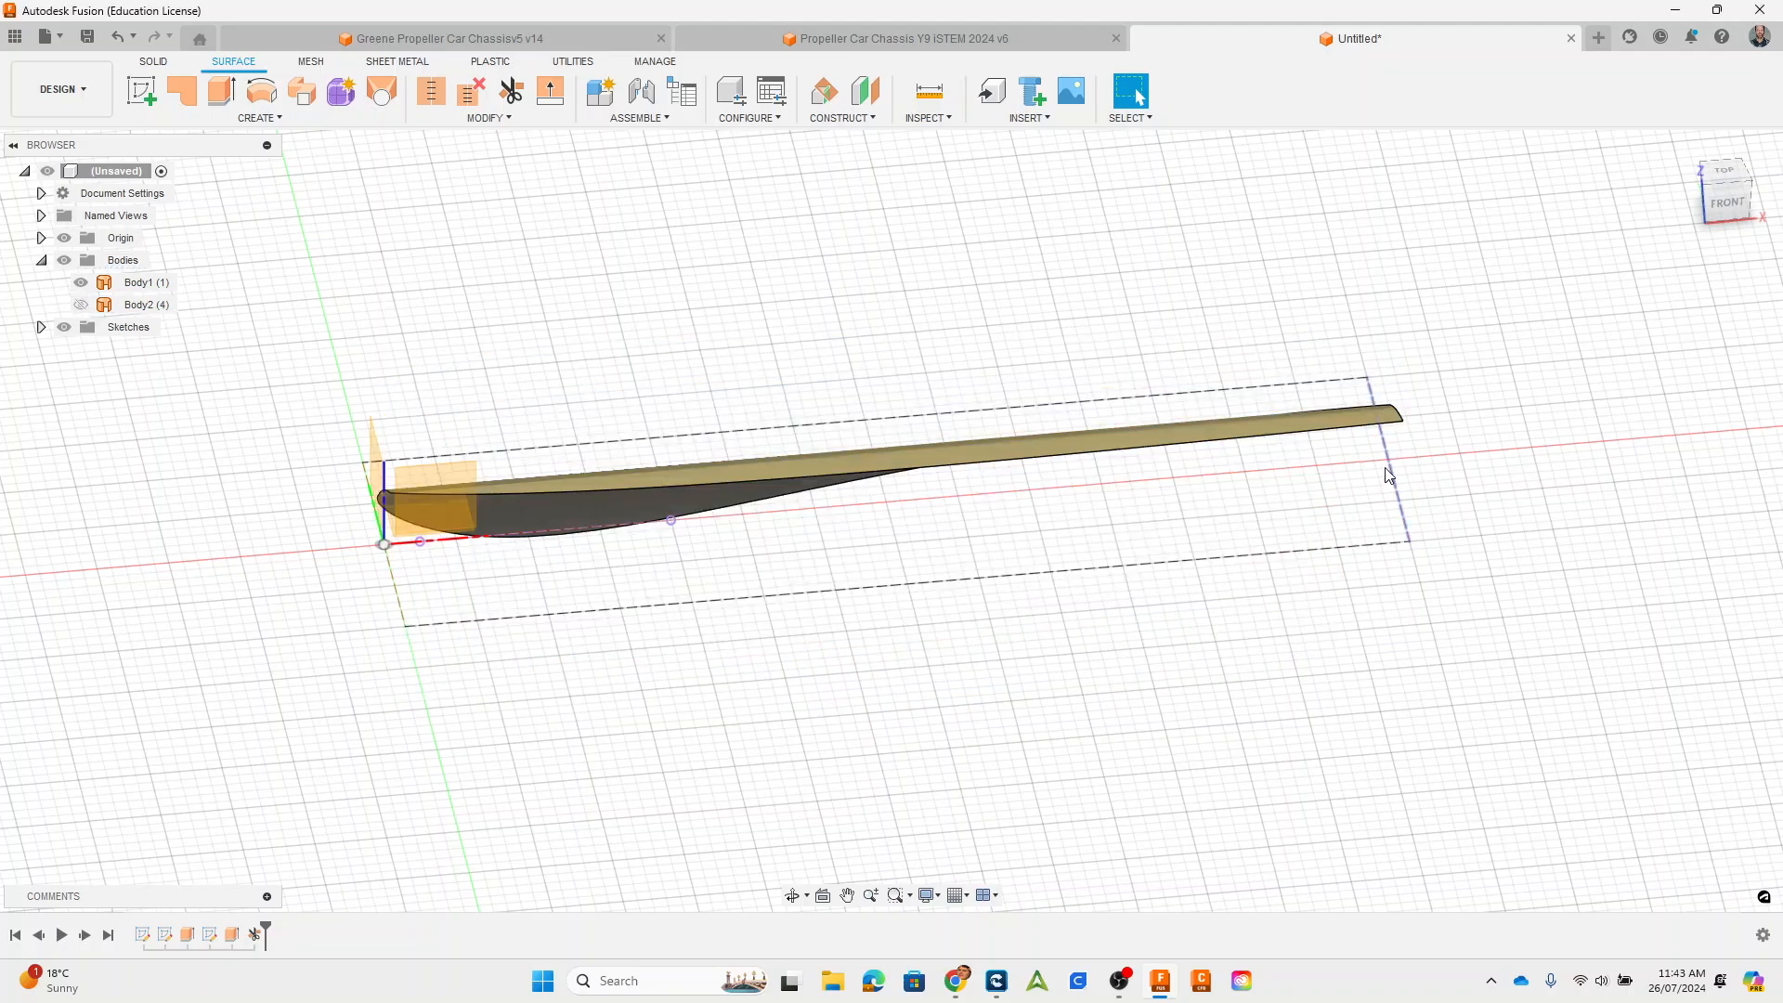
# Step: Inspect the trimmed blade surface from several sides and select its face
pyautogui.keyDown('shift'); pyautogui.moveTo(1390, 470); pyautogui.dragTo(1345, 469, button='middle'); pyautogui.keyUp('shift')
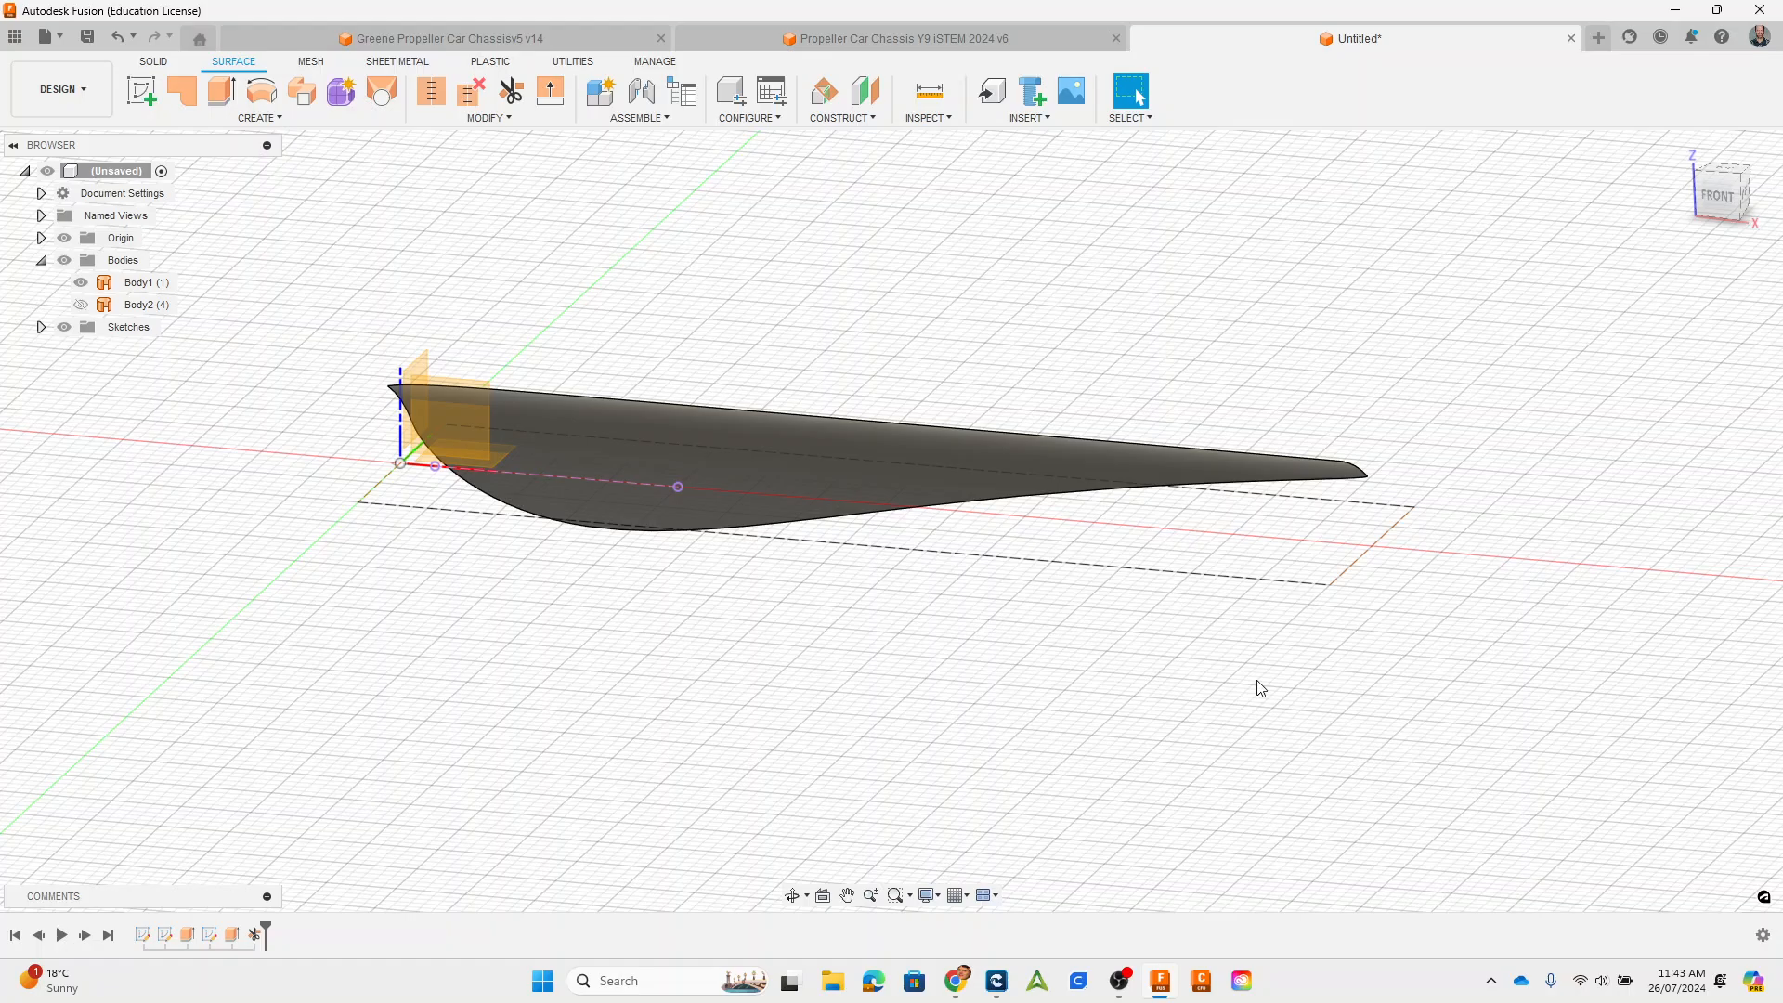
pyautogui.keyDown('shift'); pyautogui.moveTo(1244, 712); pyautogui.dragTo(1224, 417, button='middle'); pyautogui.keyUp('shift')
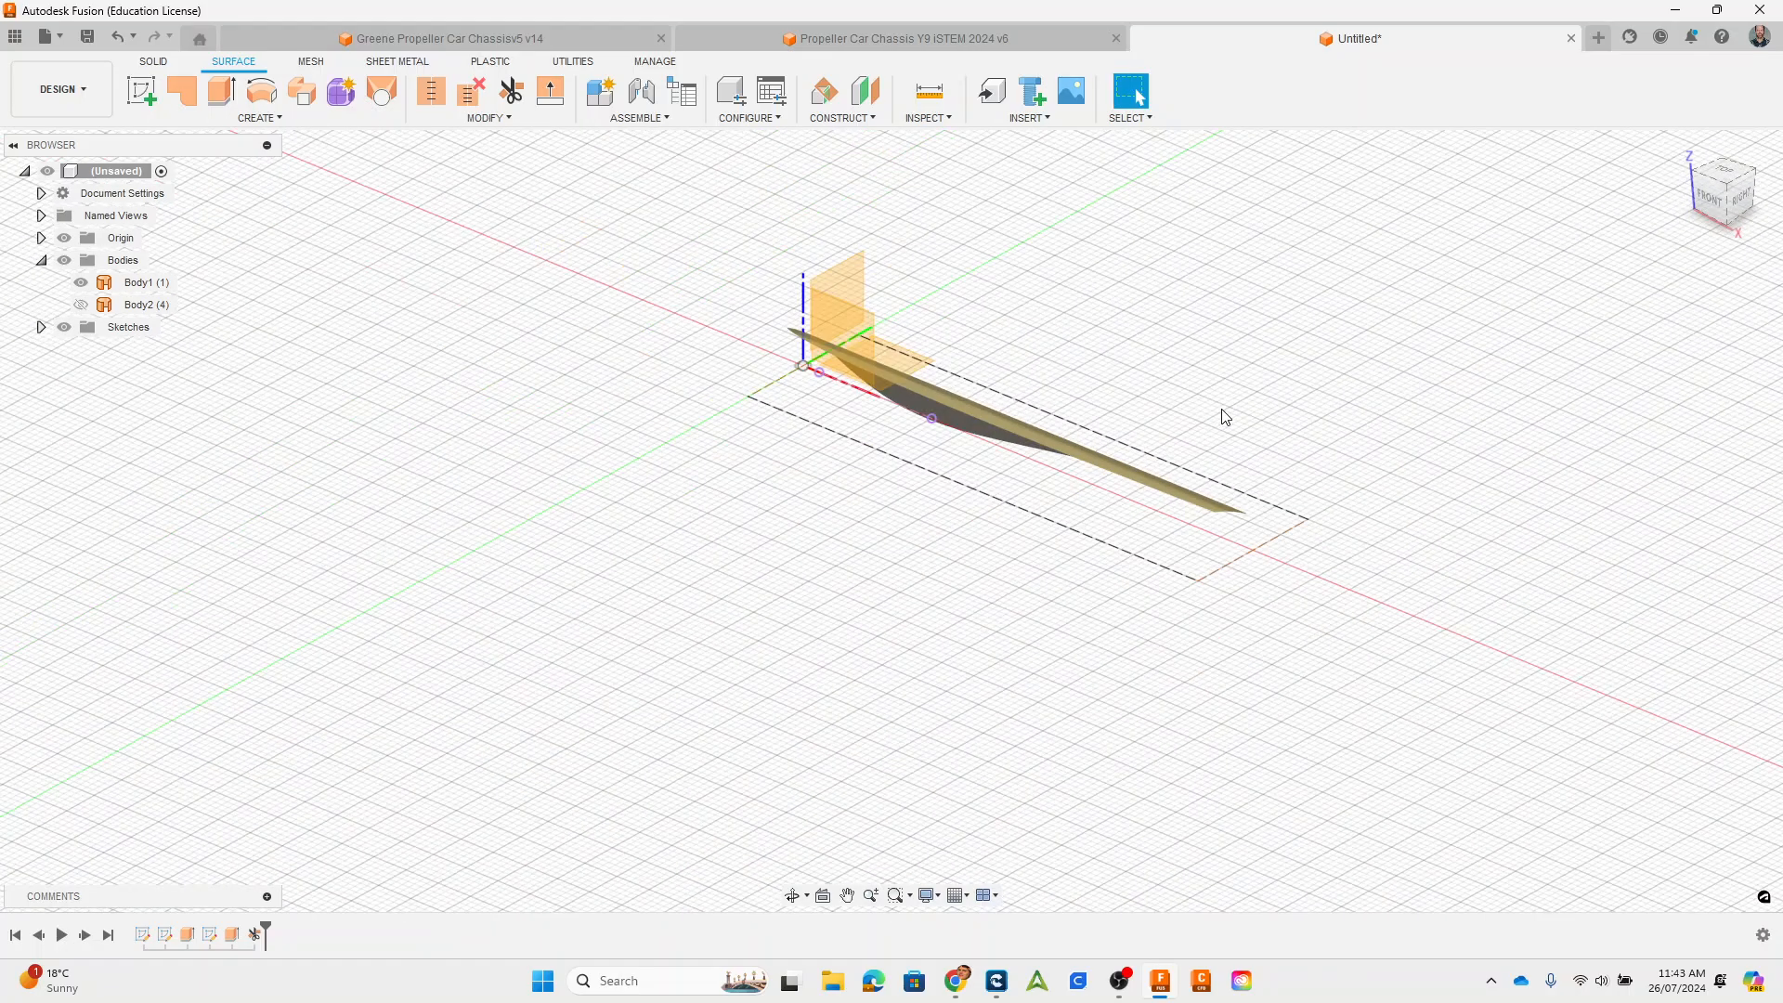
pyautogui.click(154, 63)
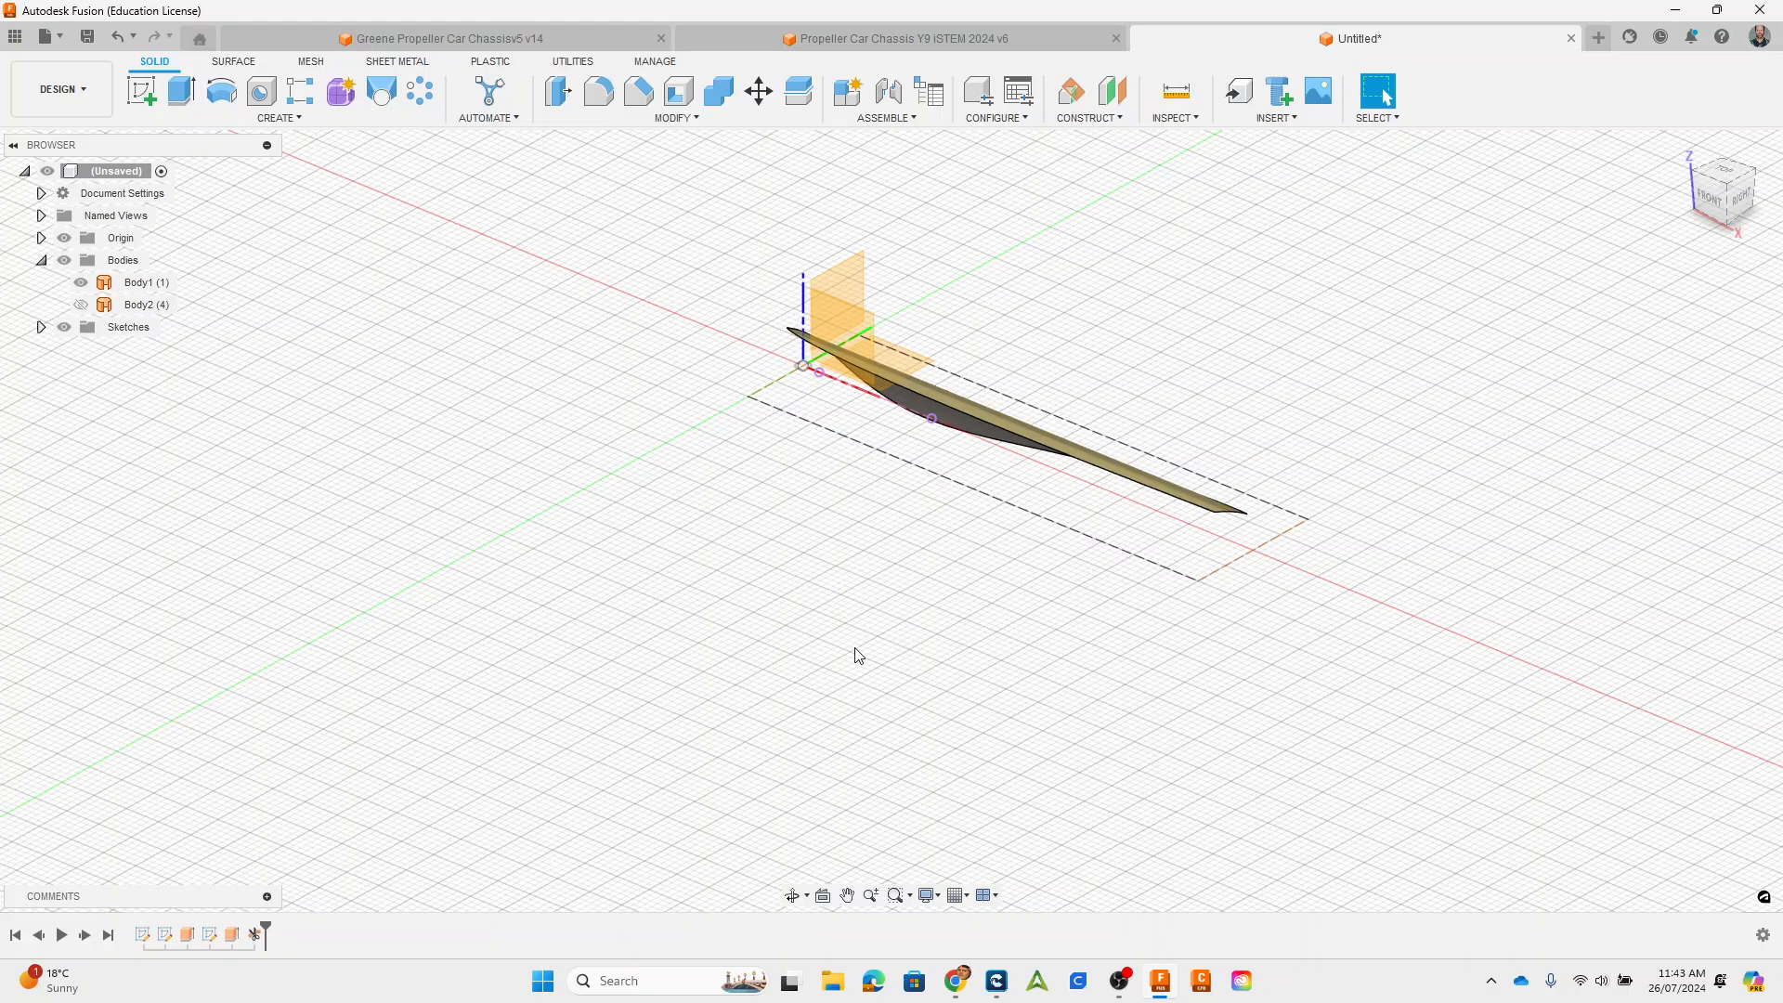
pyautogui.keyDown('shift'); pyautogui.moveTo(1373, 597); pyautogui.dragTo(1325, 581, button='middle'); pyautogui.keyUp('shift')
pyautogui.click(1016, 371)
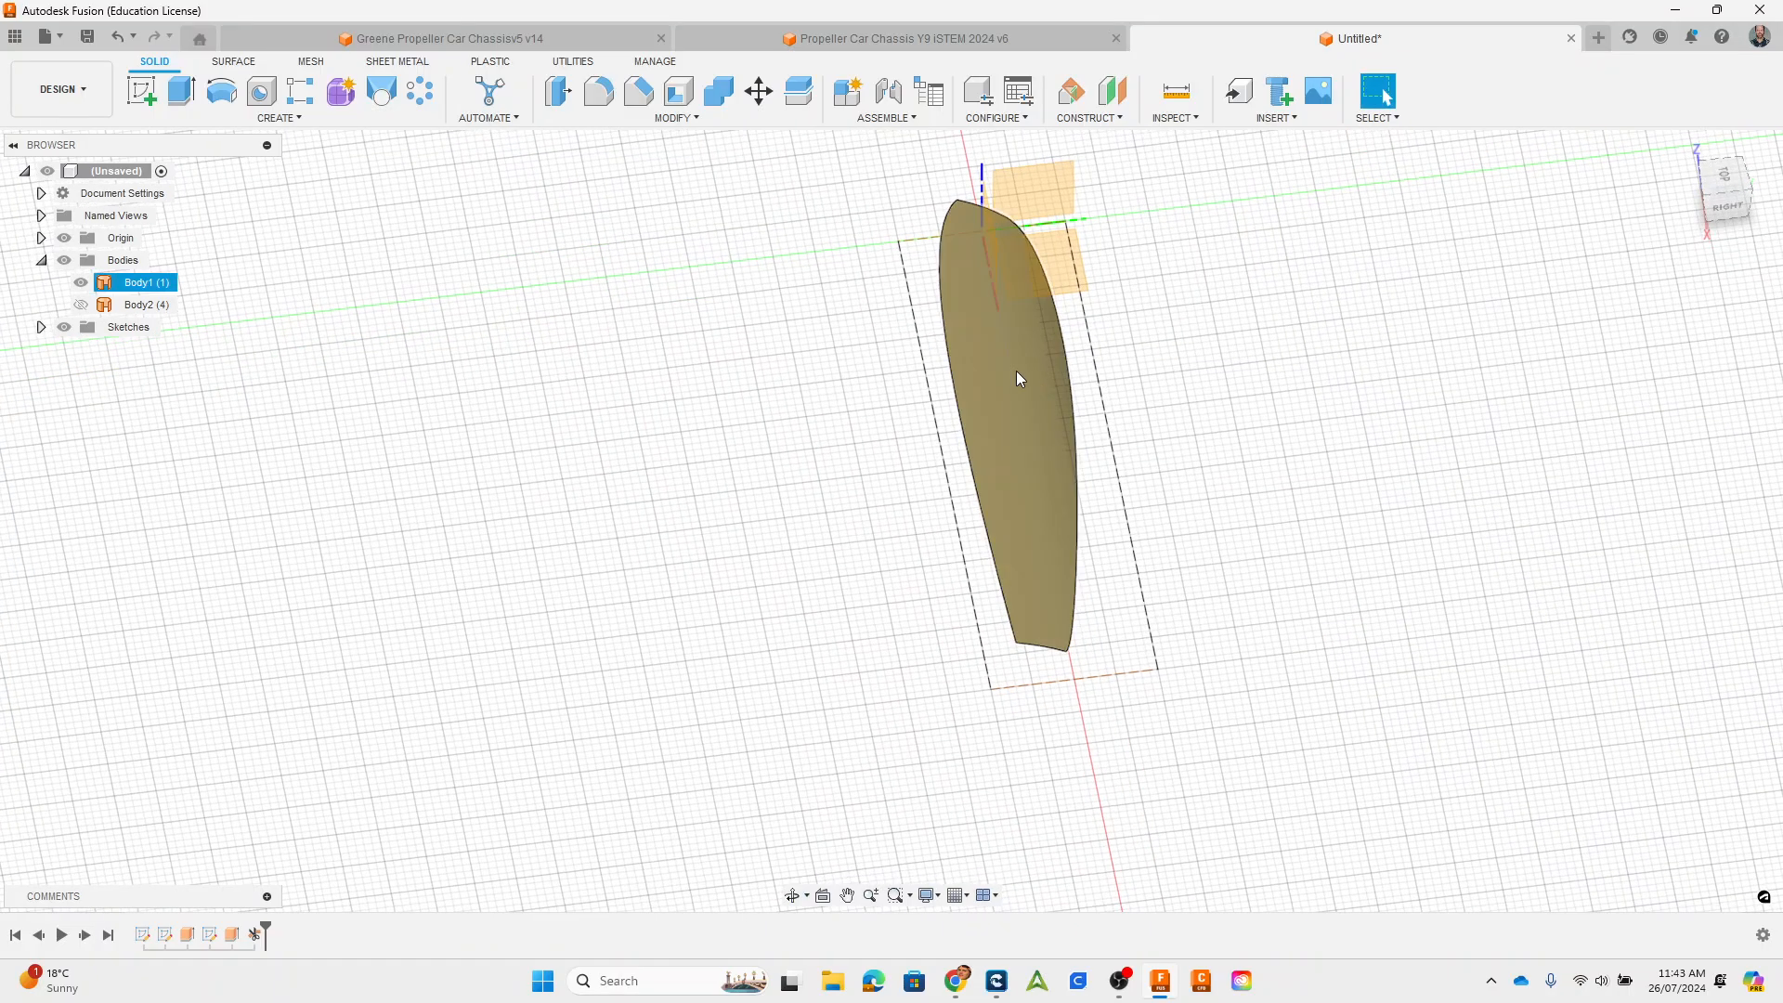
pyautogui.keyDown('shift'); pyautogui.moveTo(1264, 639); pyautogui.dragTo(1413, 589, button='middle'); pyautogui.keyUp('shift')
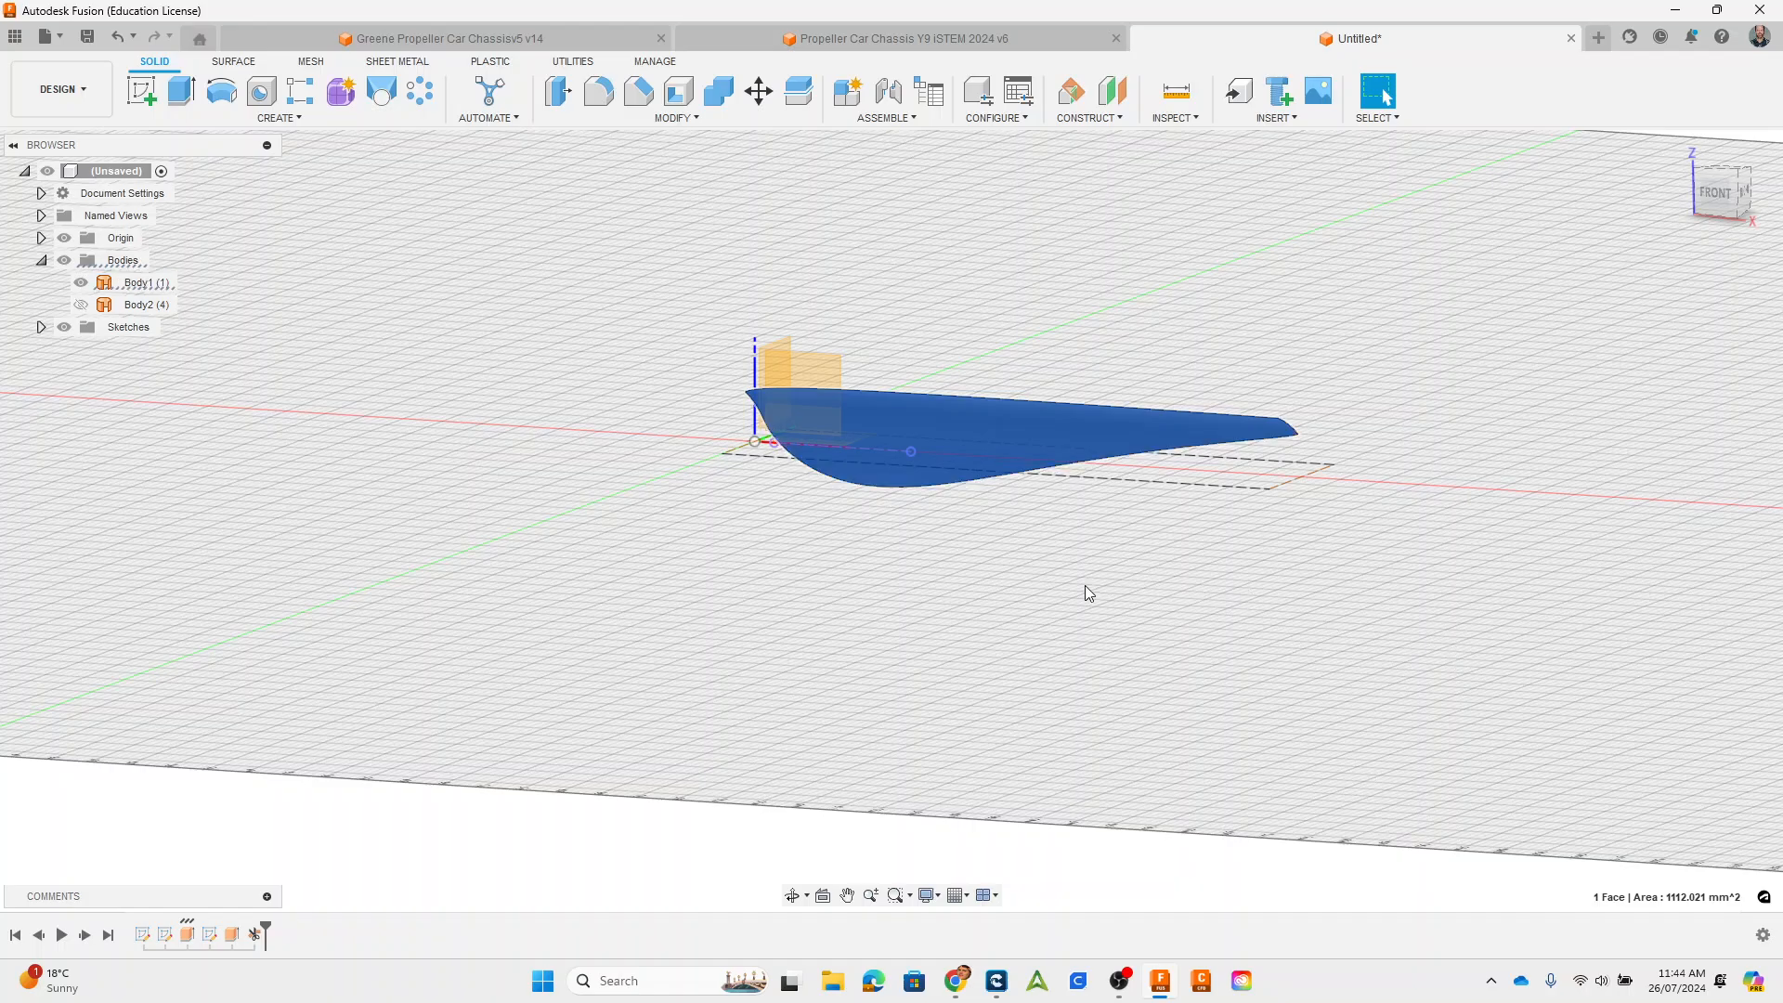
pyautogui.scroll(5, 967, 515)
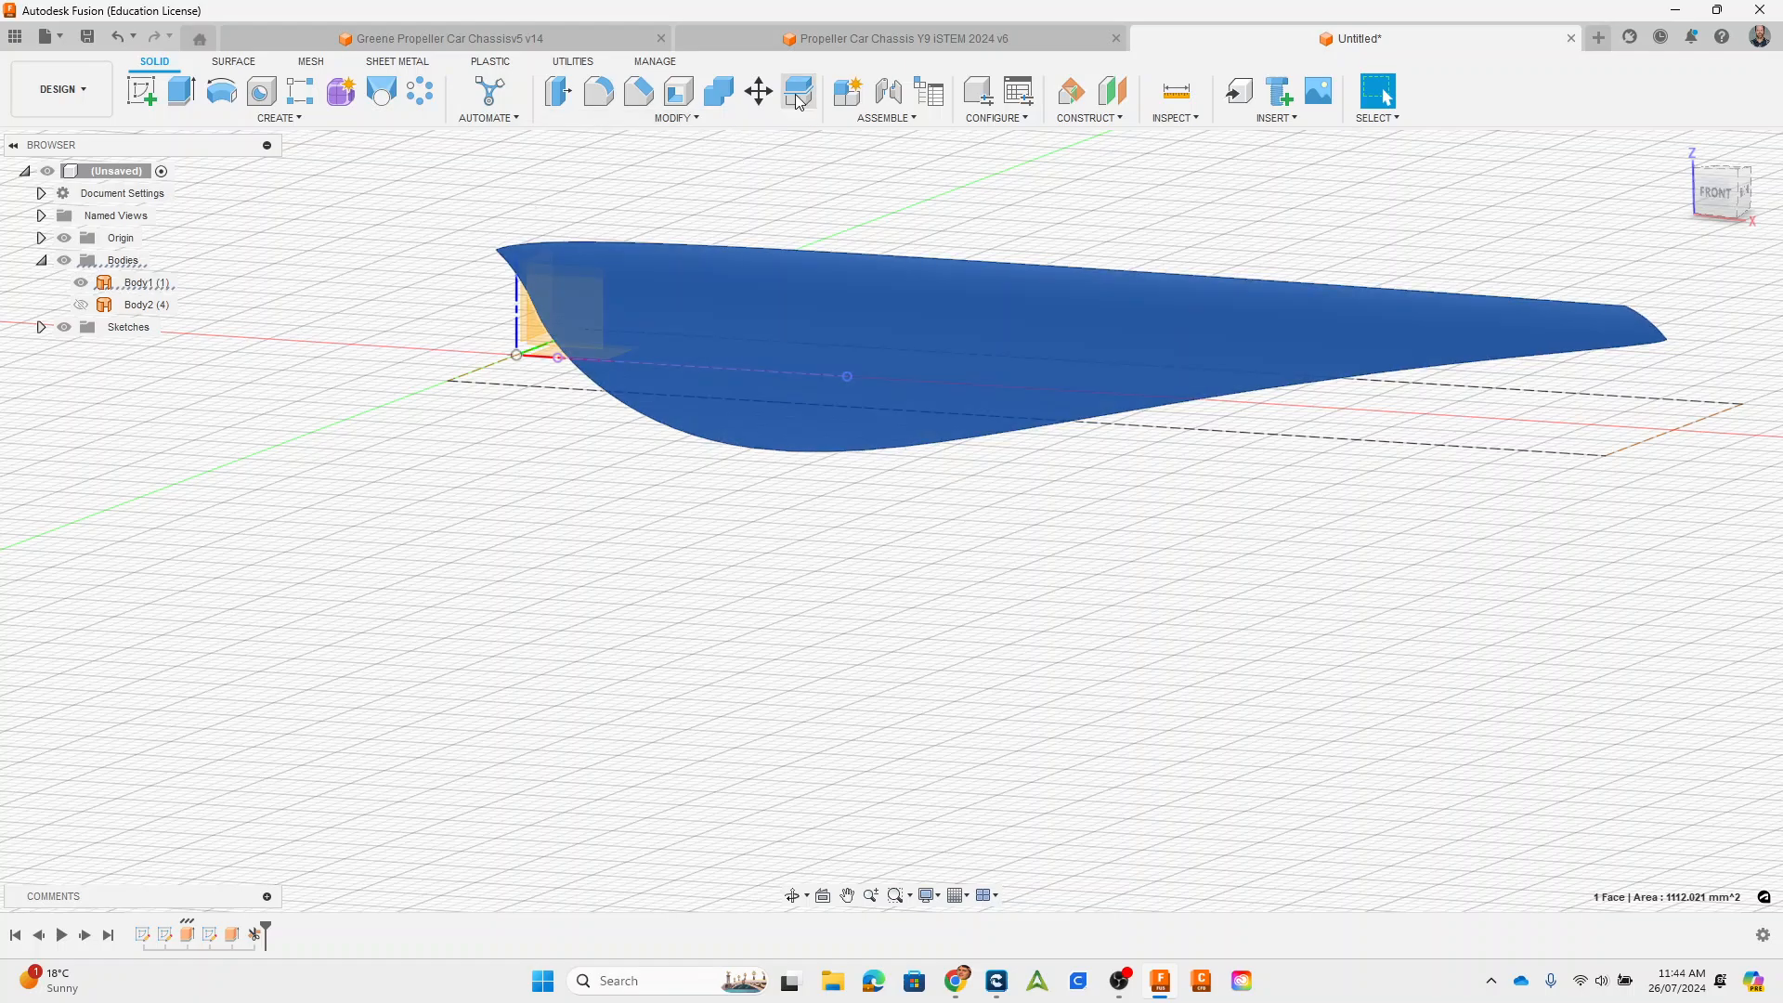
pyautogui.click(223, 62)
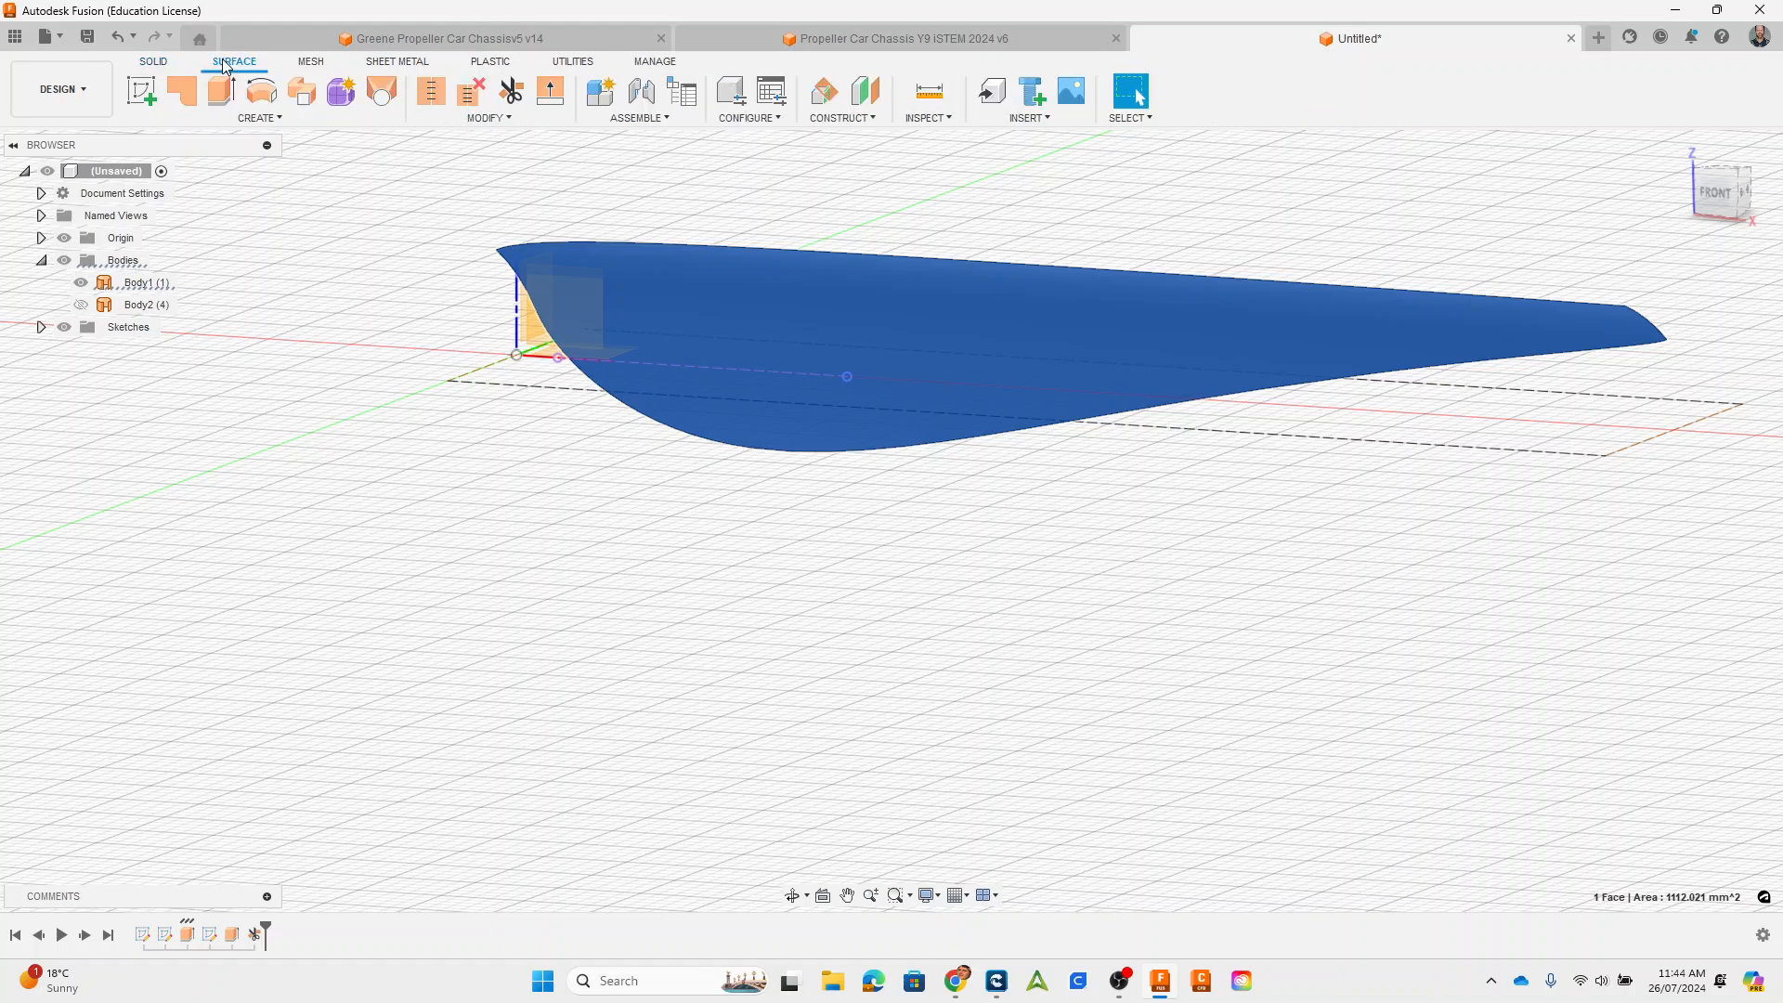
pyautogui.click(501, 118)
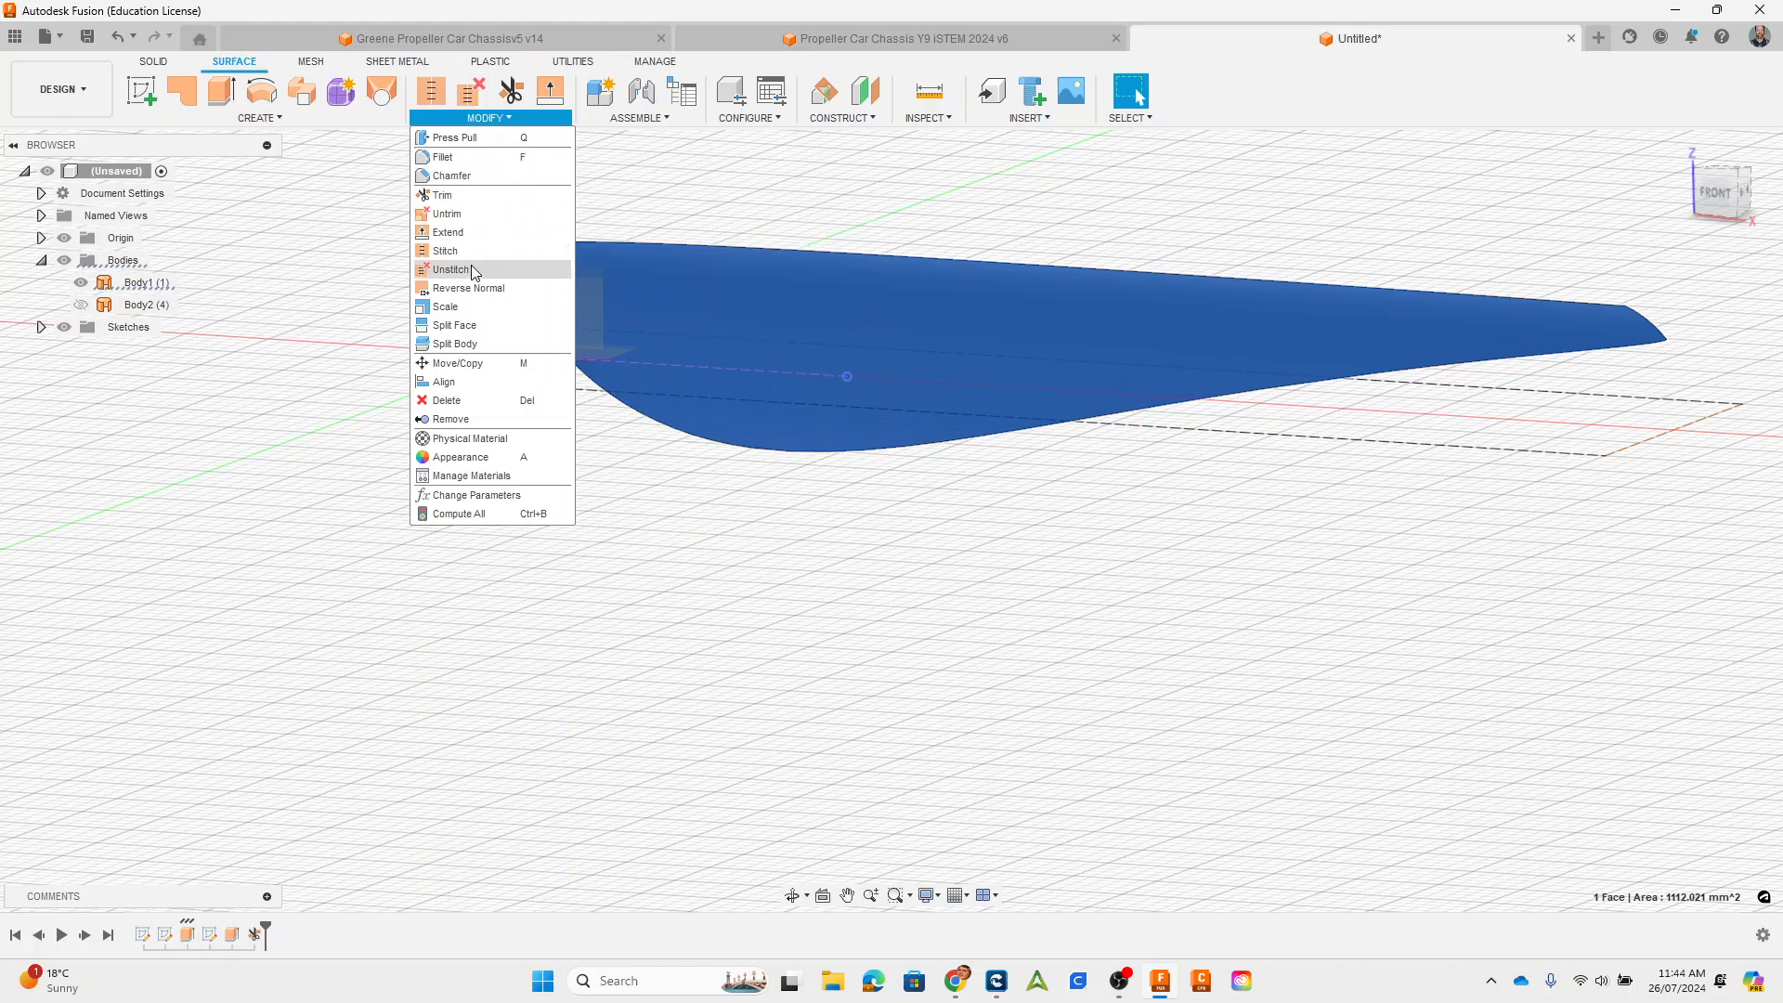
pyautogui.click(264, 119)
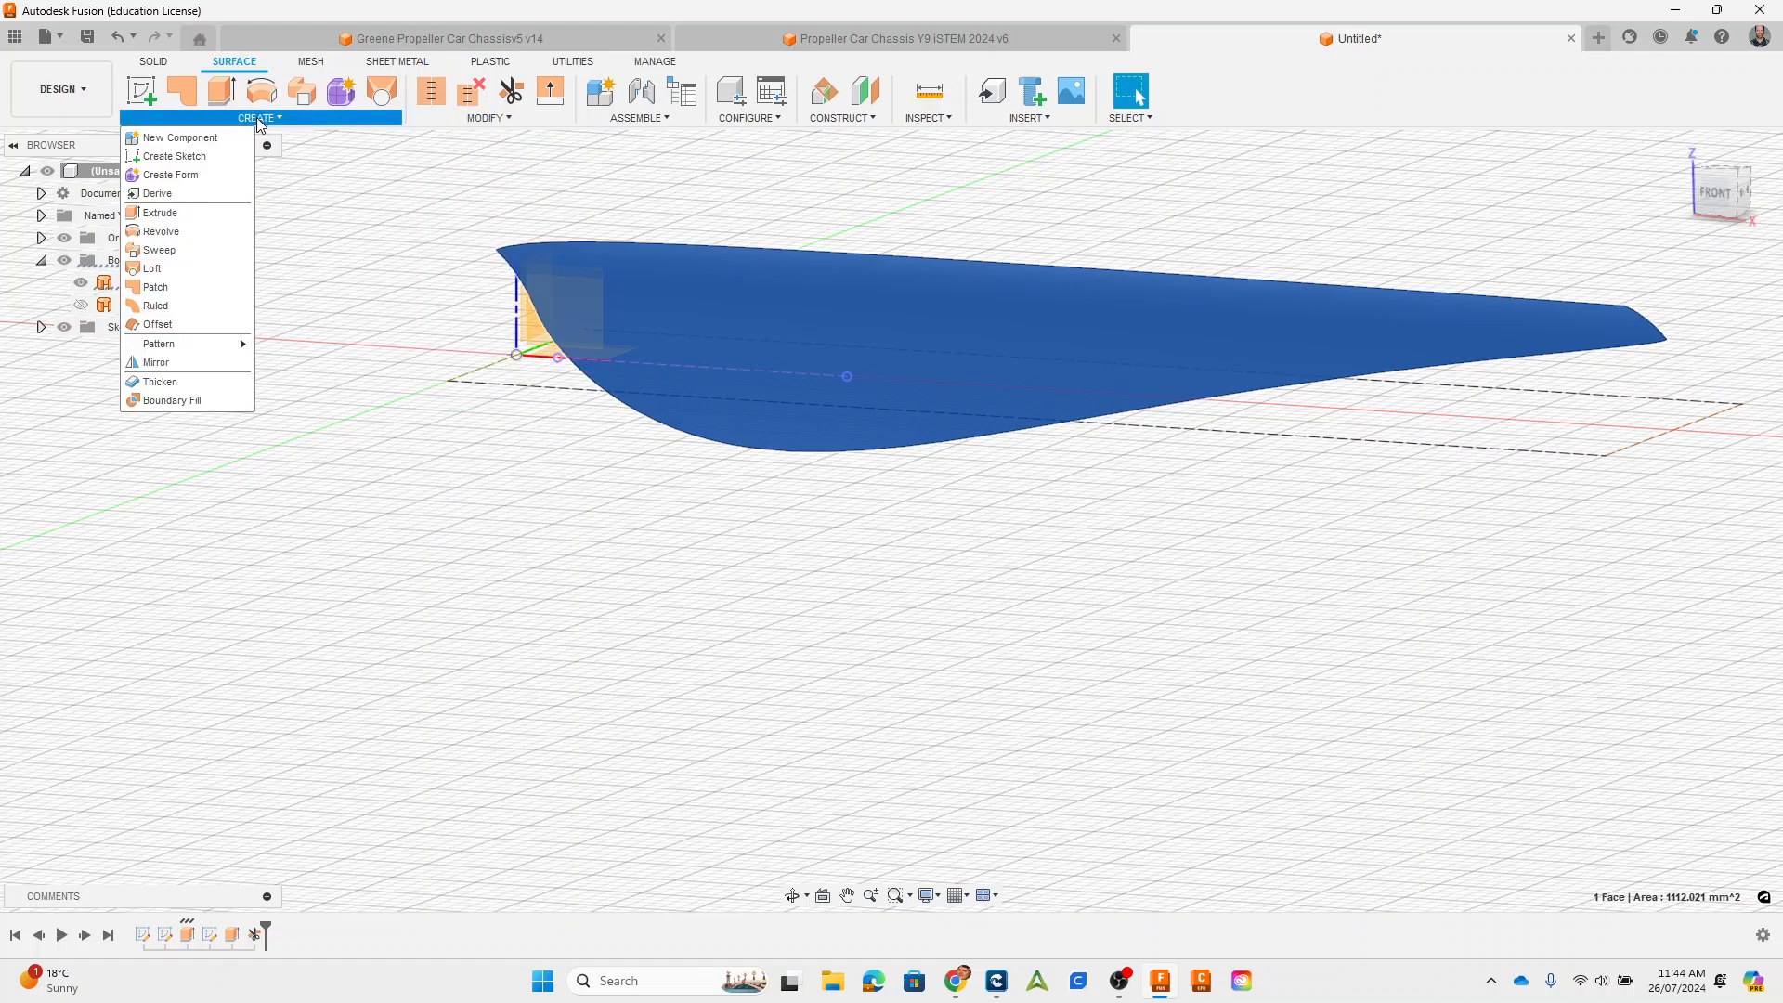
pyautogui.click(153, 62)
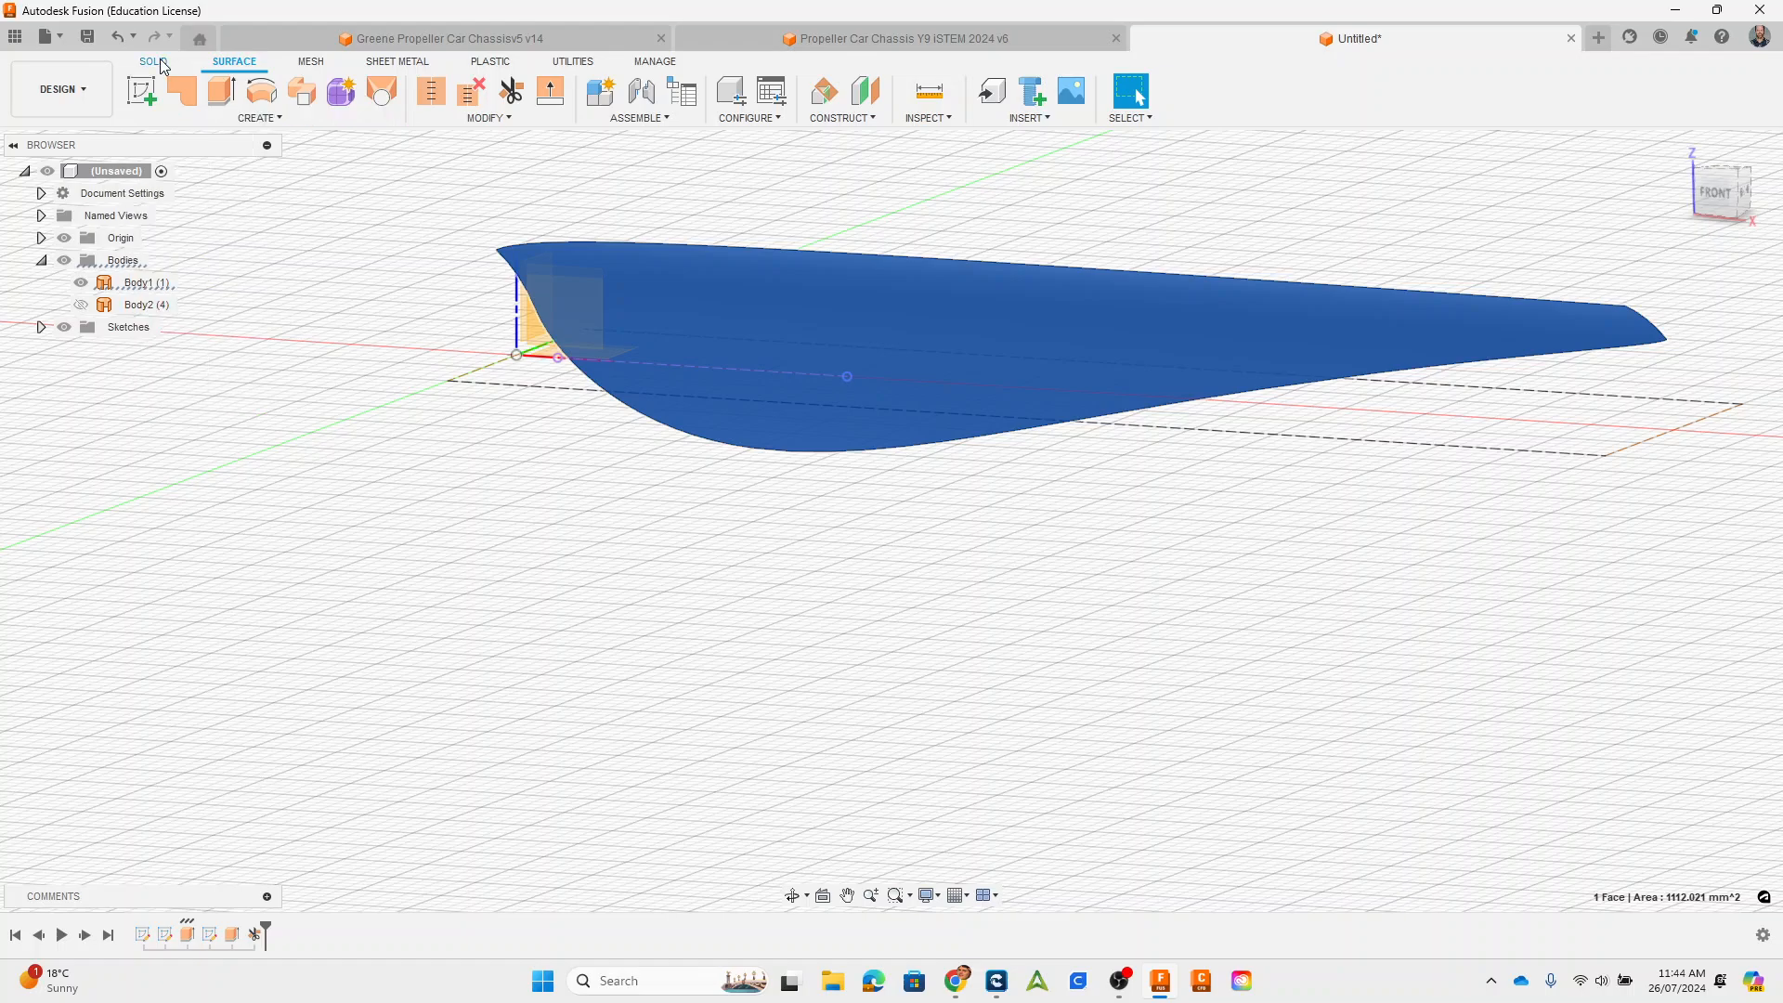
pyautogui.click(290, 120)
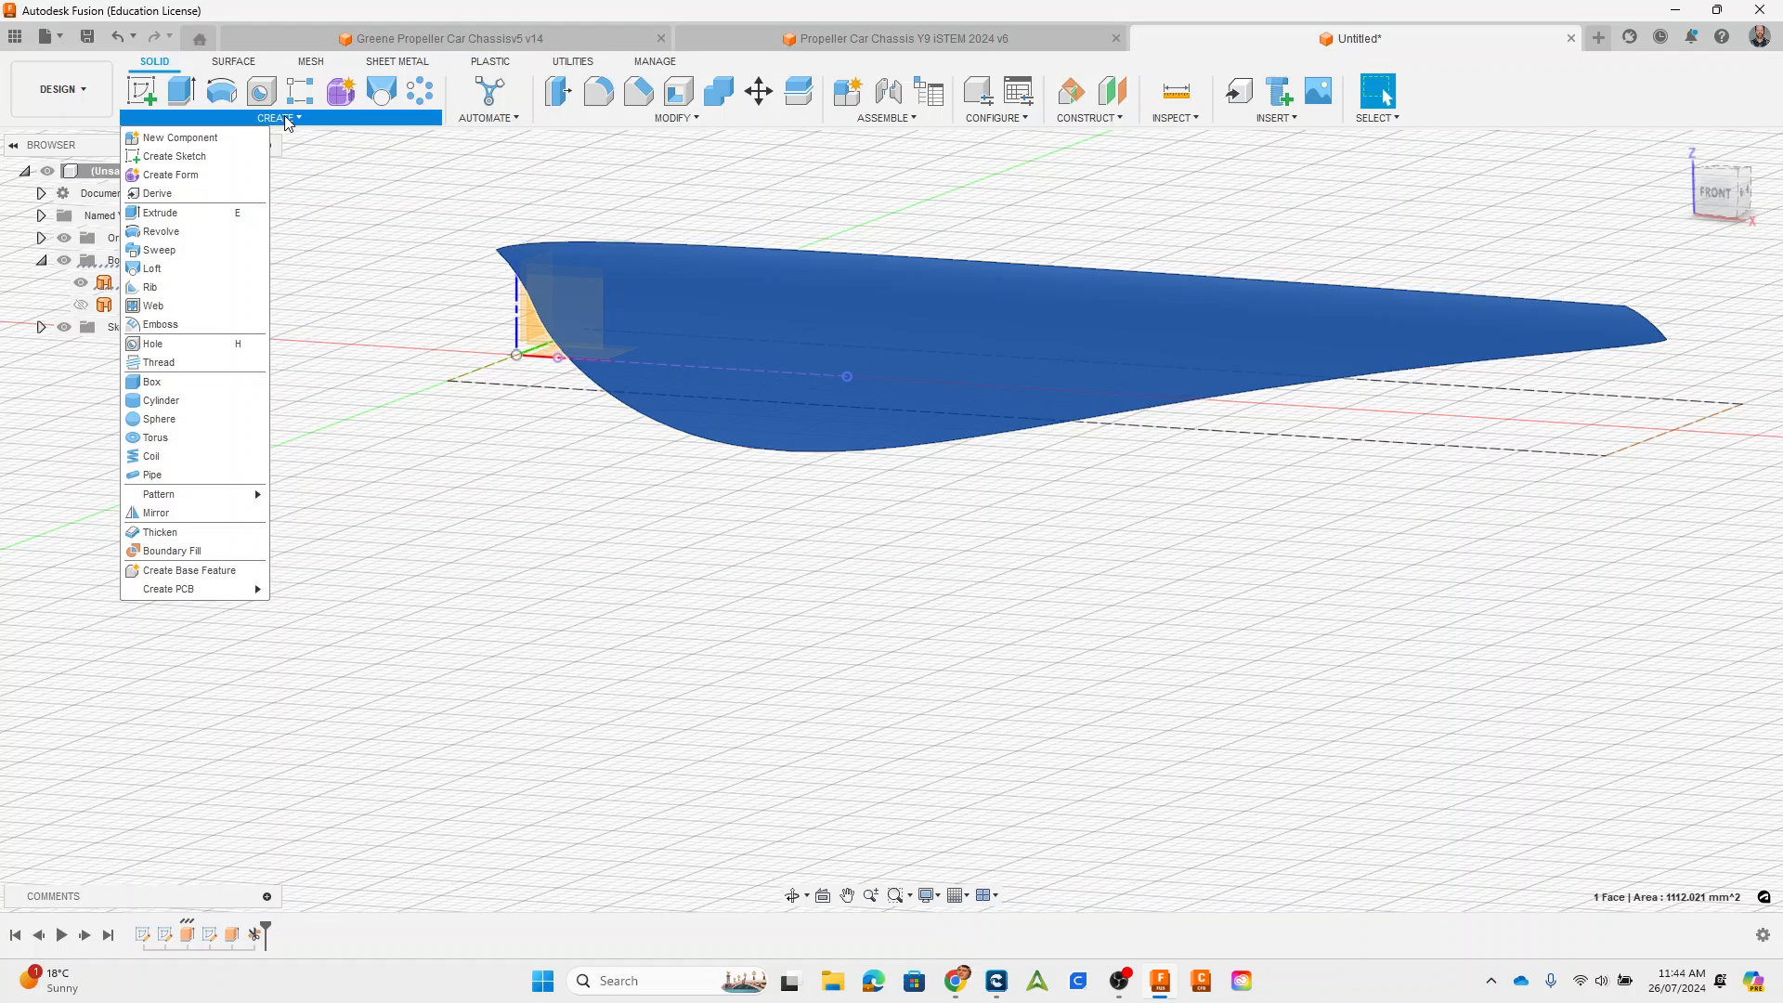
pyautogui.click(667, 119)
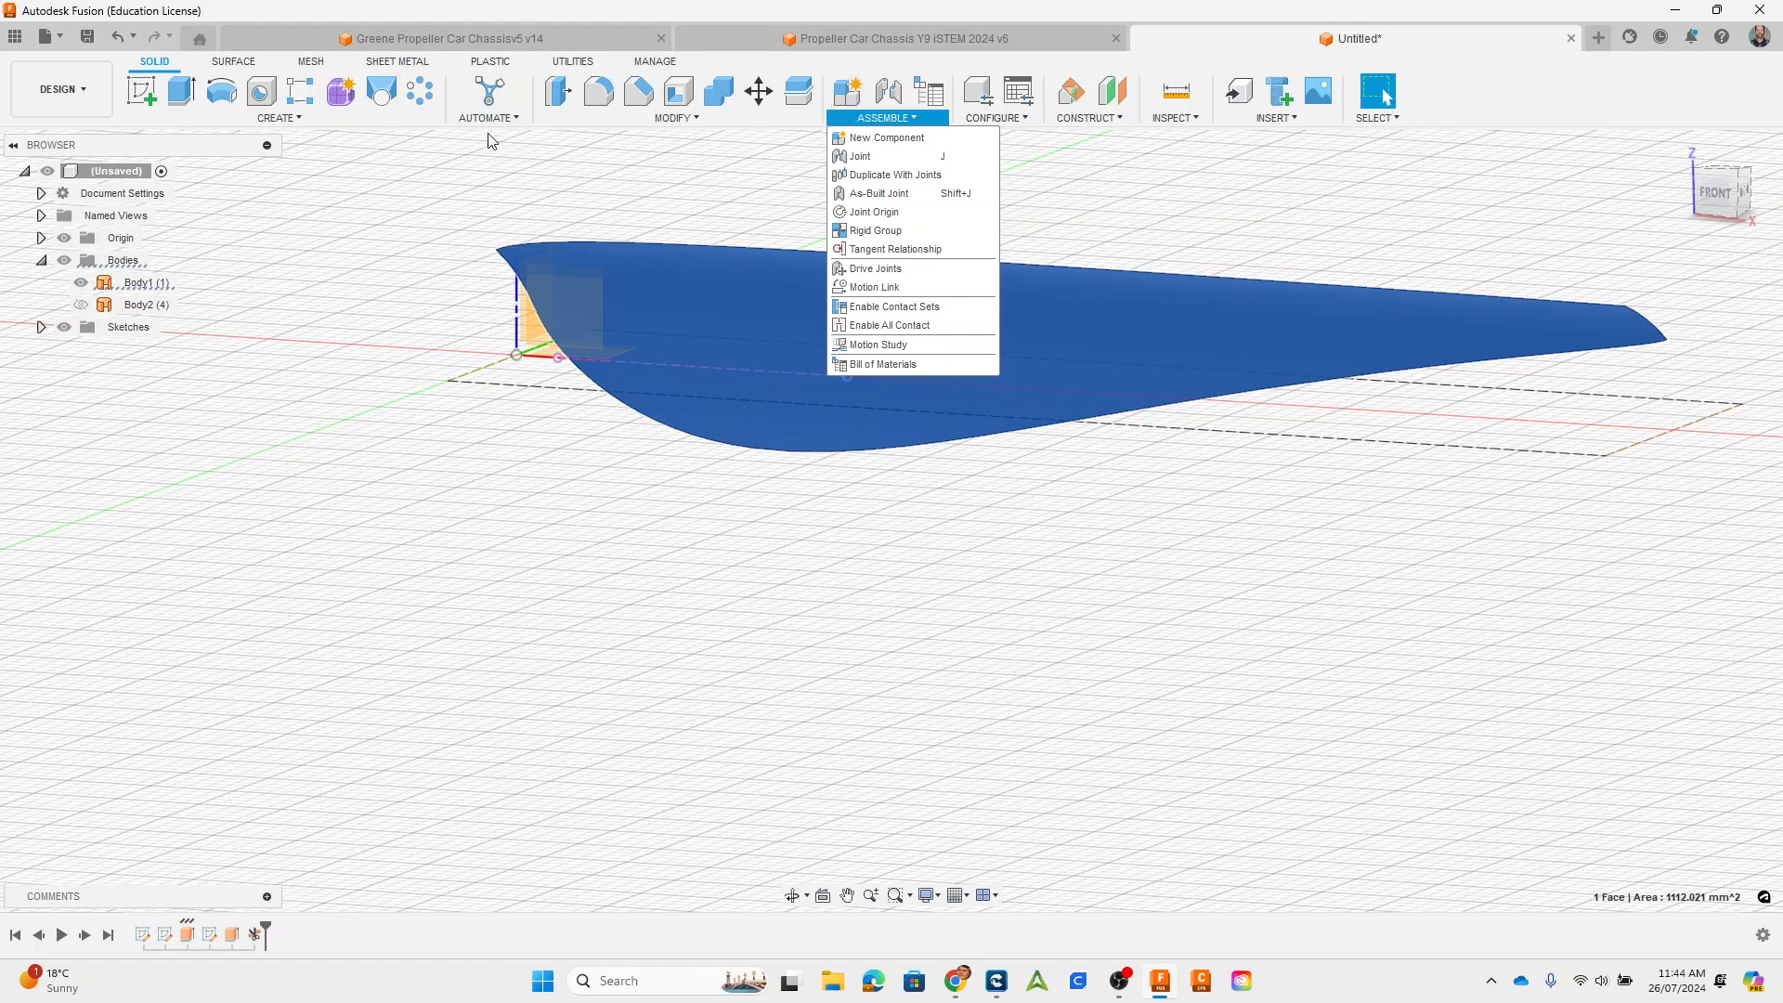
# Step: Thicken the selected blade face by 1.5 mm to one side as a new body
pyautogui.moveTo(355, 122)
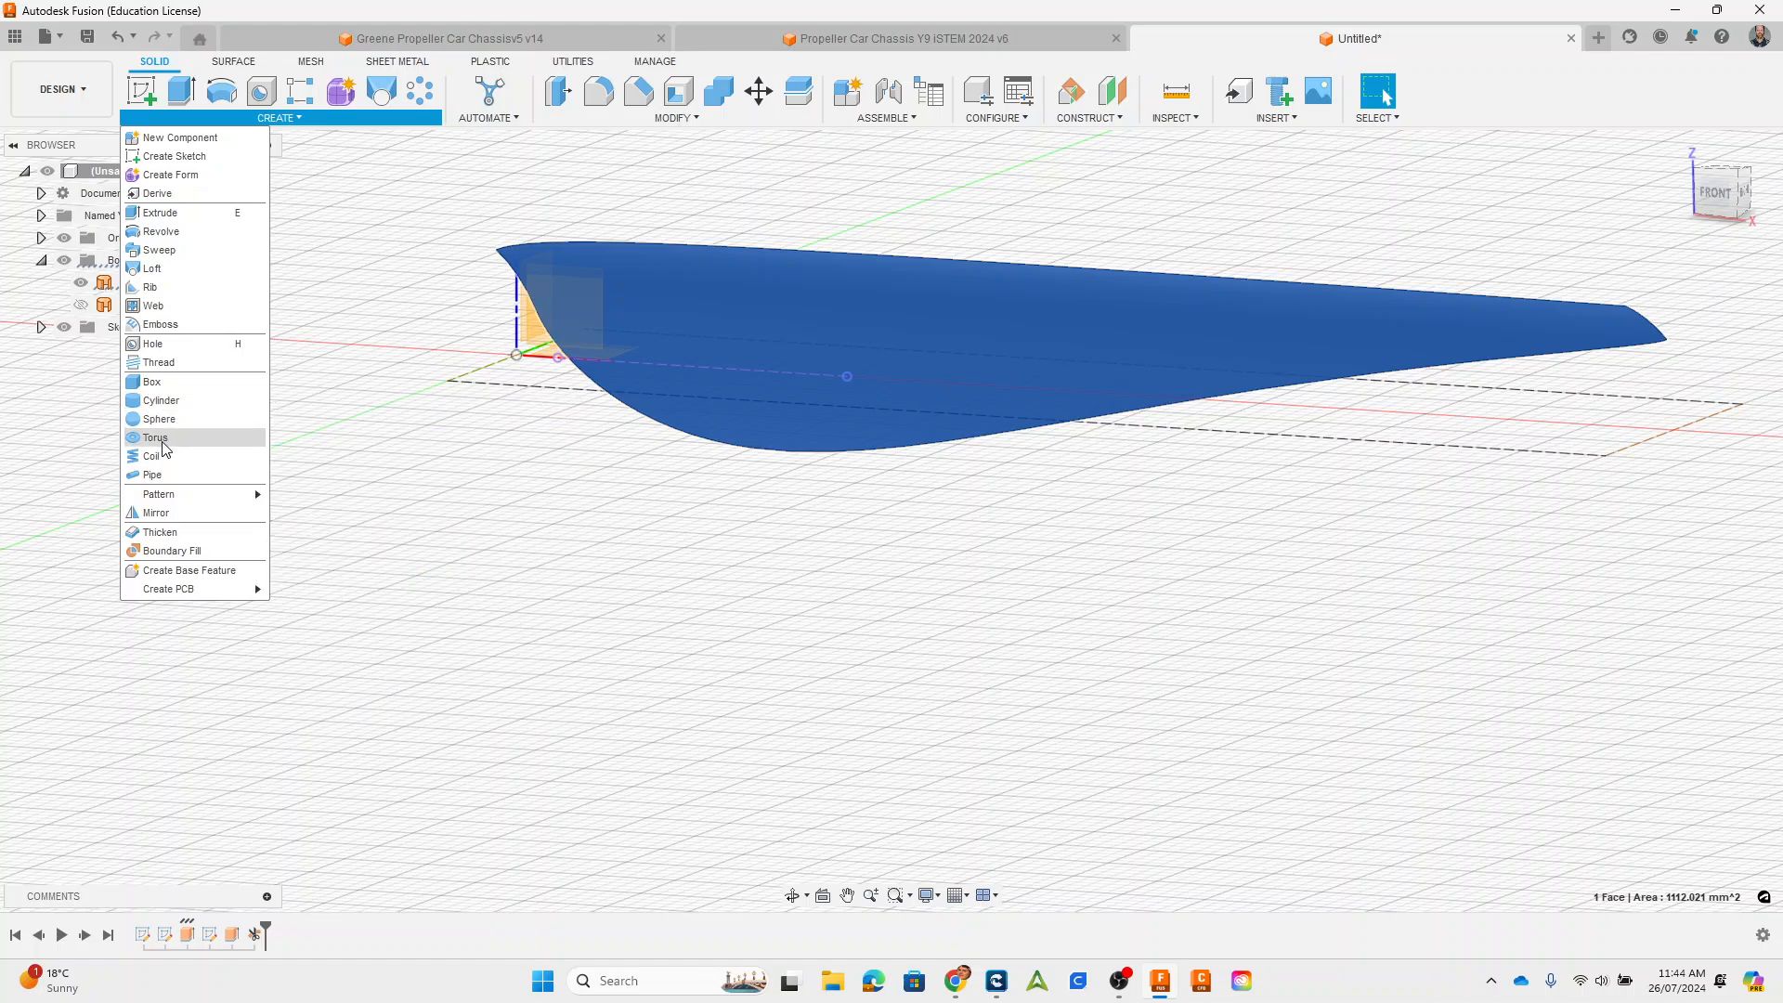
pyautogui.click(162, 532)
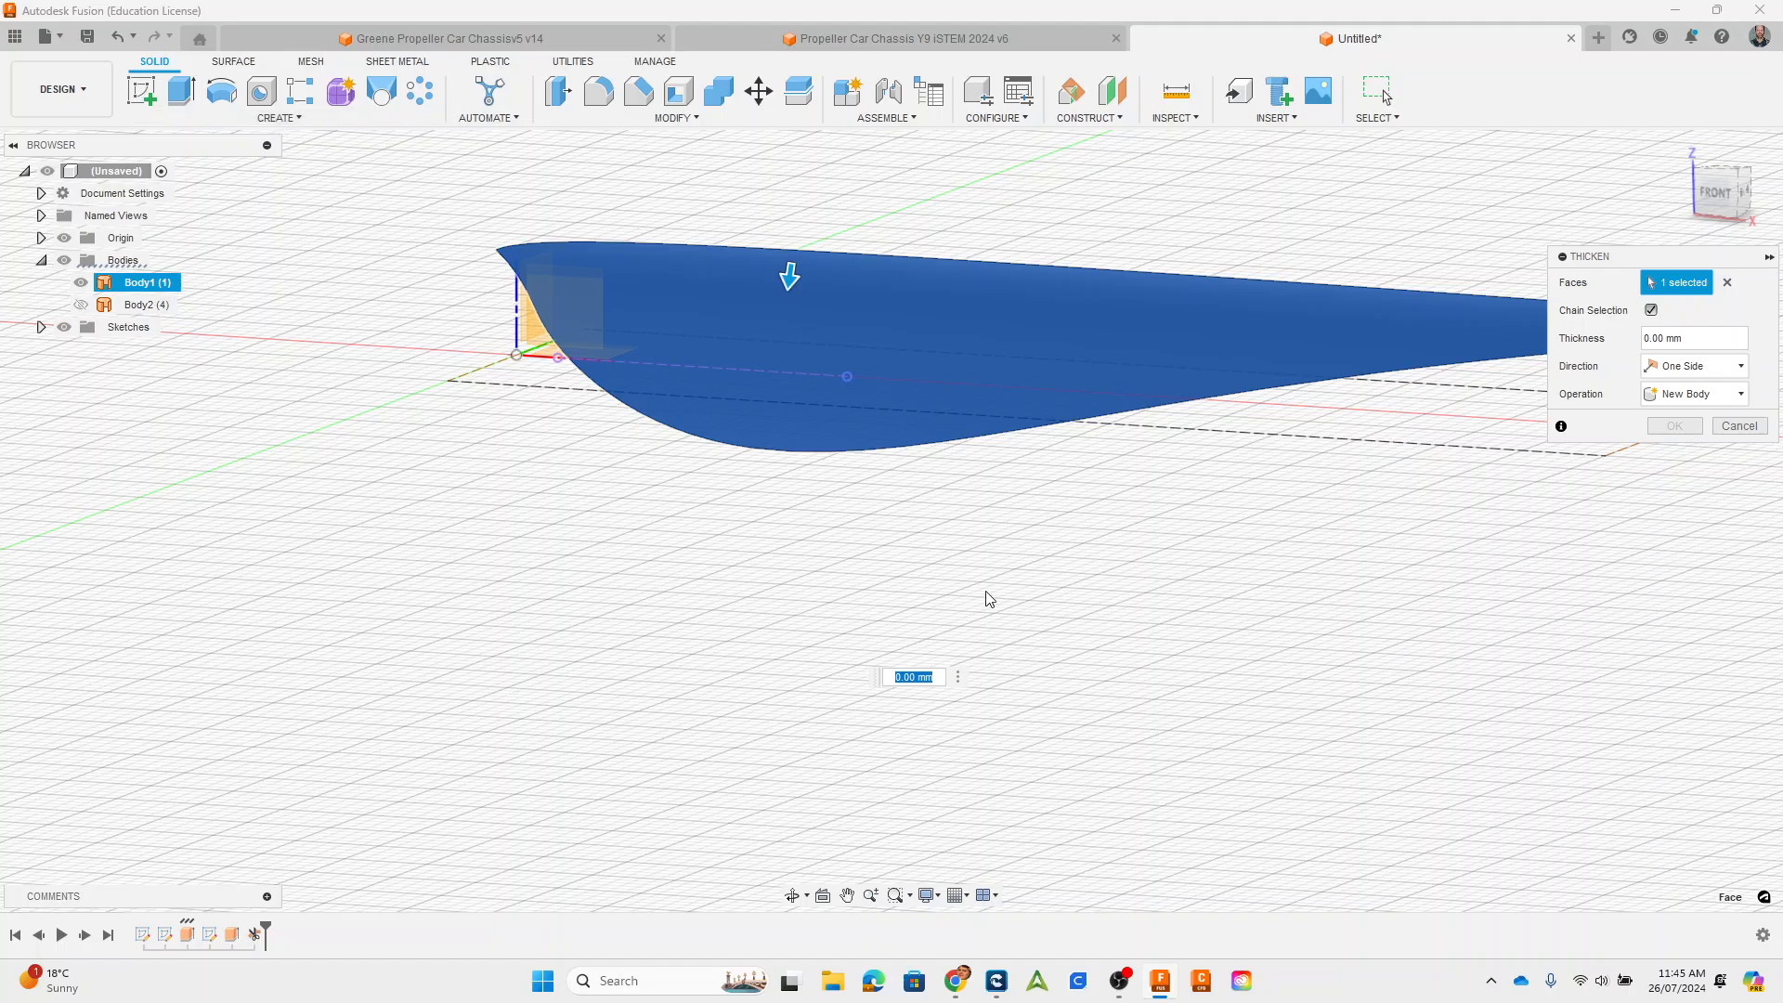
pyautogui.keyDown('shift'); pyautogui.moveTo(1034, 622); pyautogui.dragTo(1183, 658, button='middle'); pyautogui.keyUp('shift')
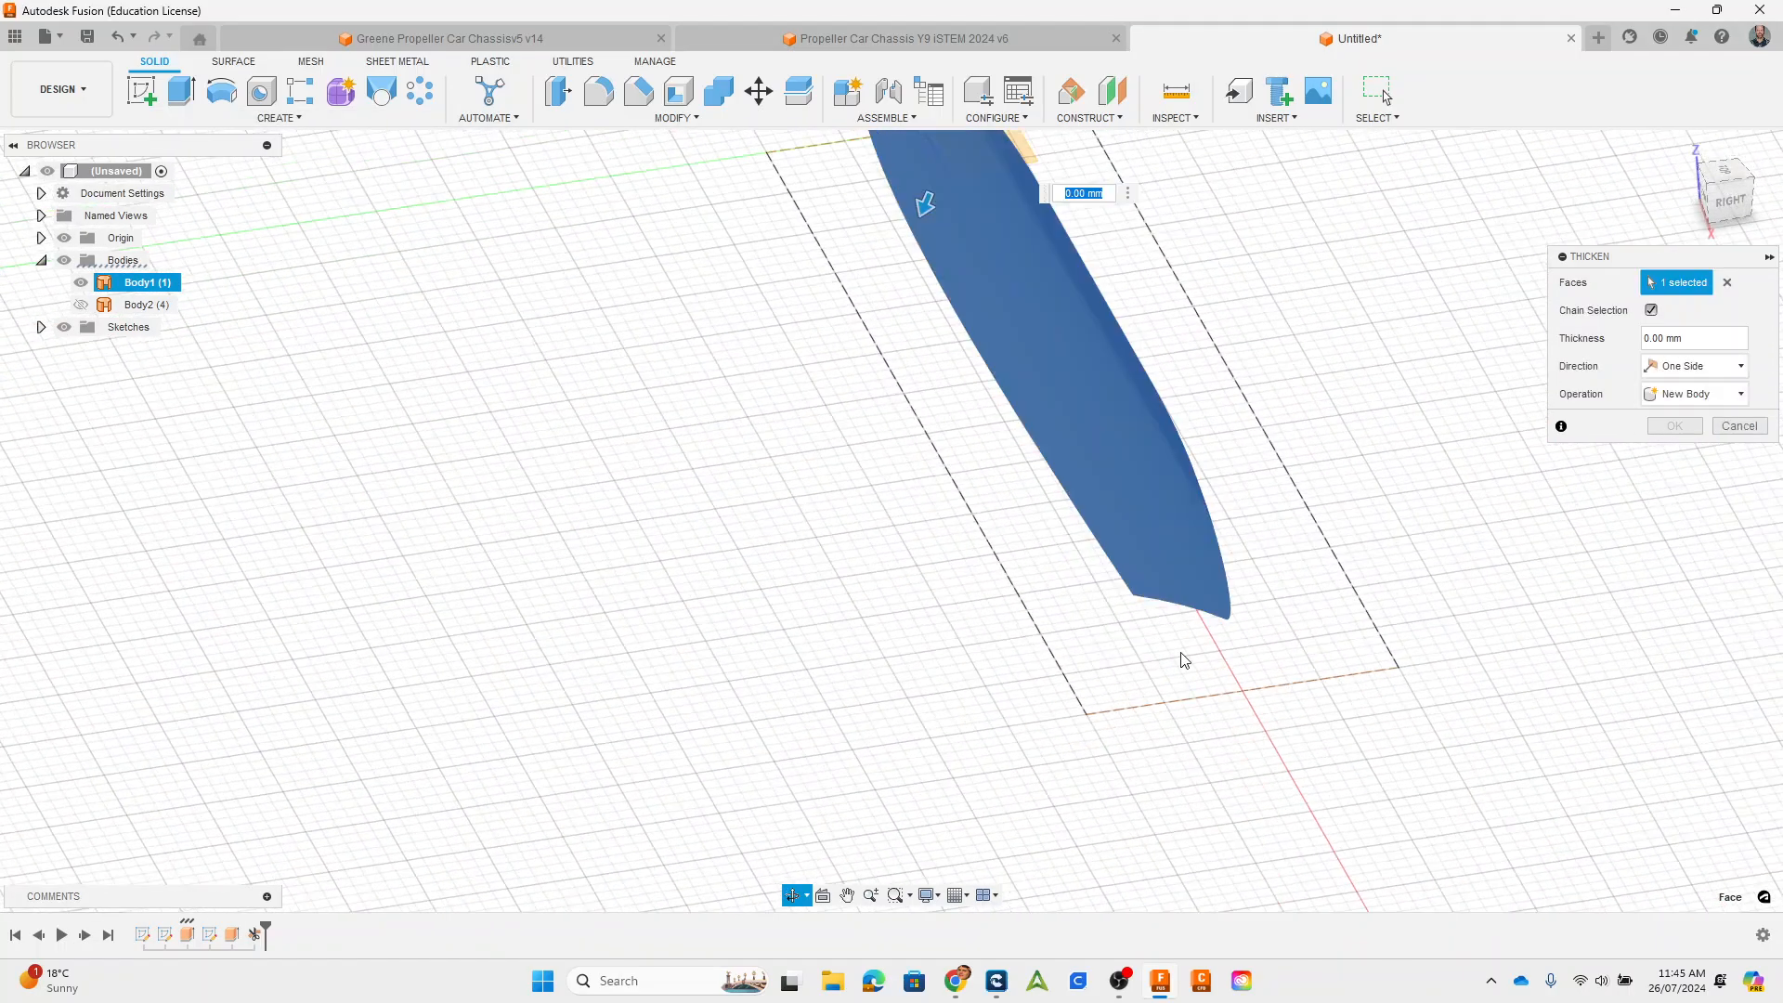
pyautogui.write('1.5')
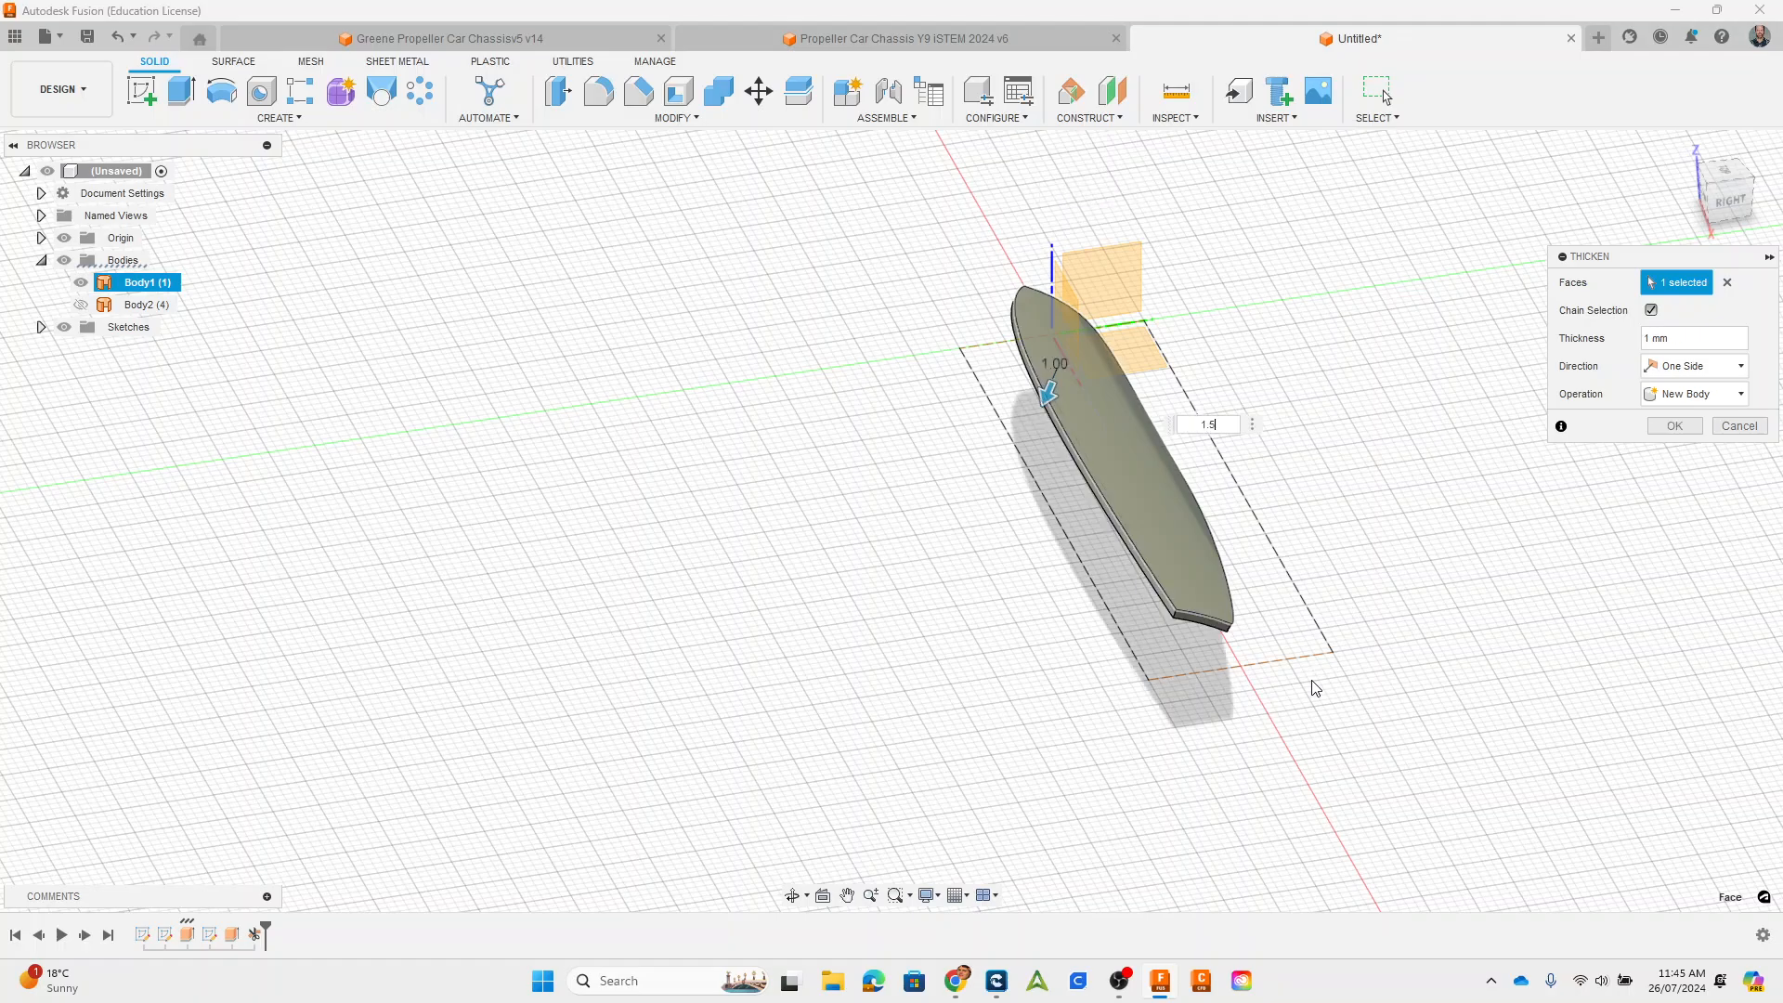
pyautogui.press('Return')
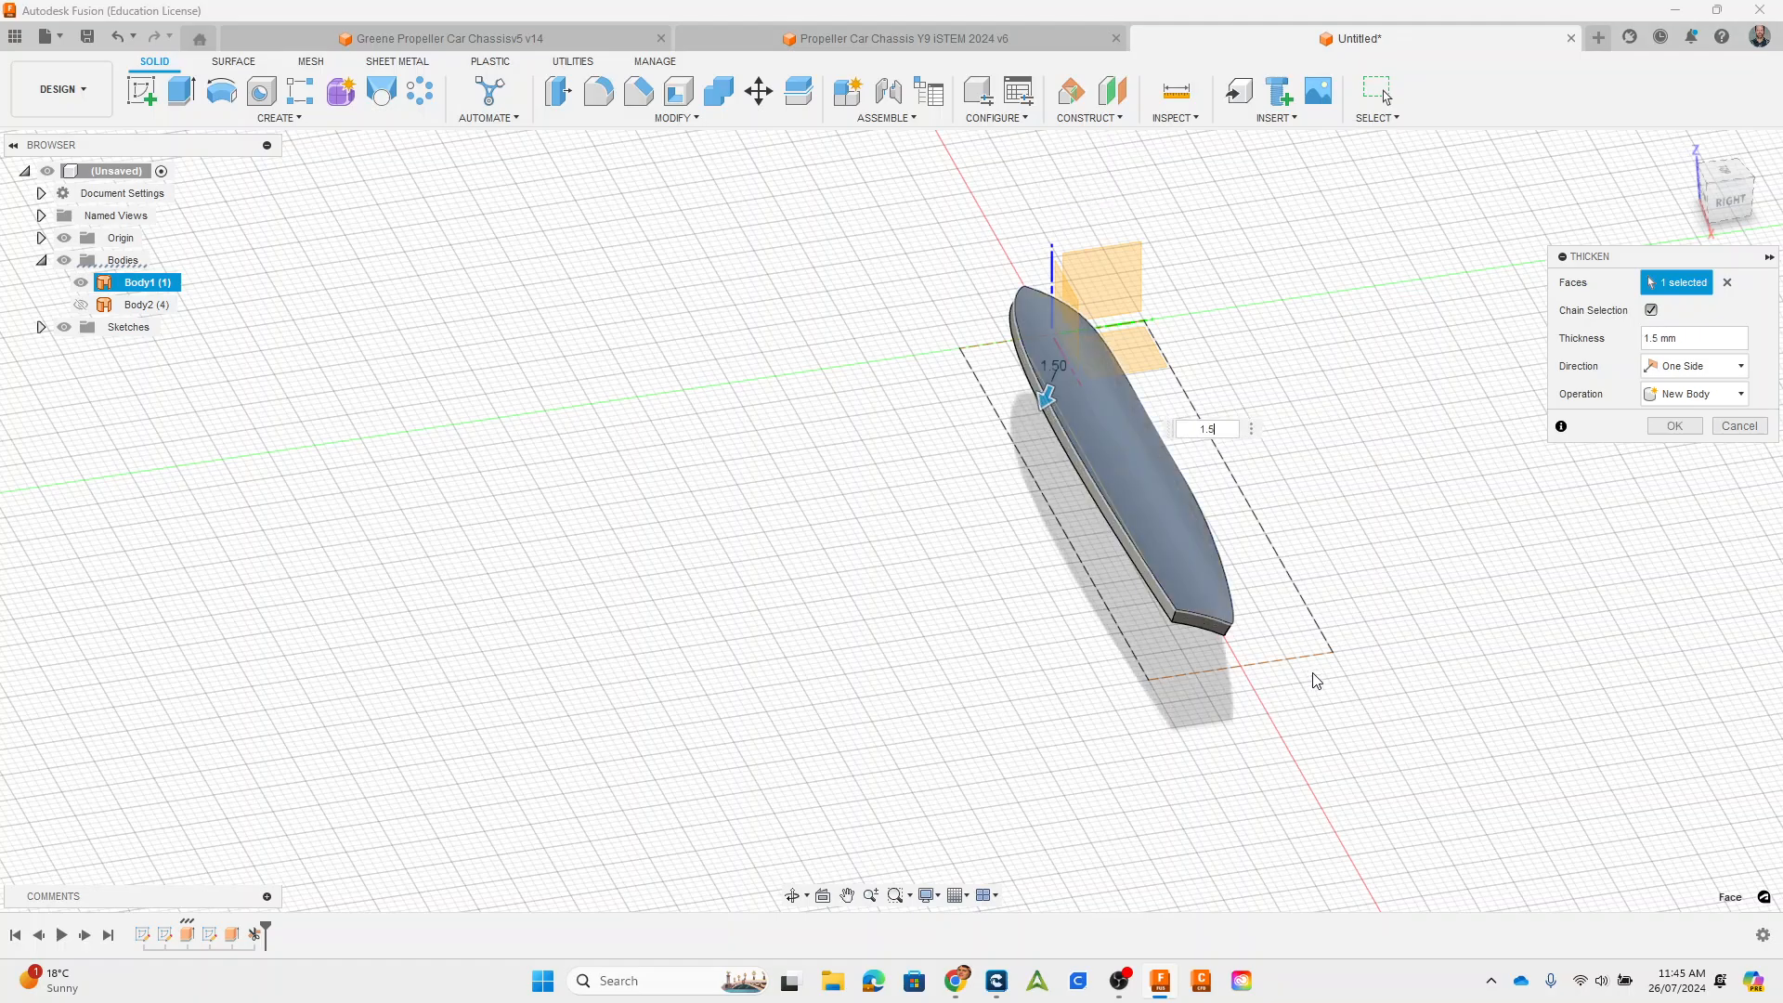
pyautogui.keyDown('shift'); pyautogui.moveTo(1335, 713); pyautogui.dragTo(1407, 739, button='middle'); pyautogui.keyUp('shift')
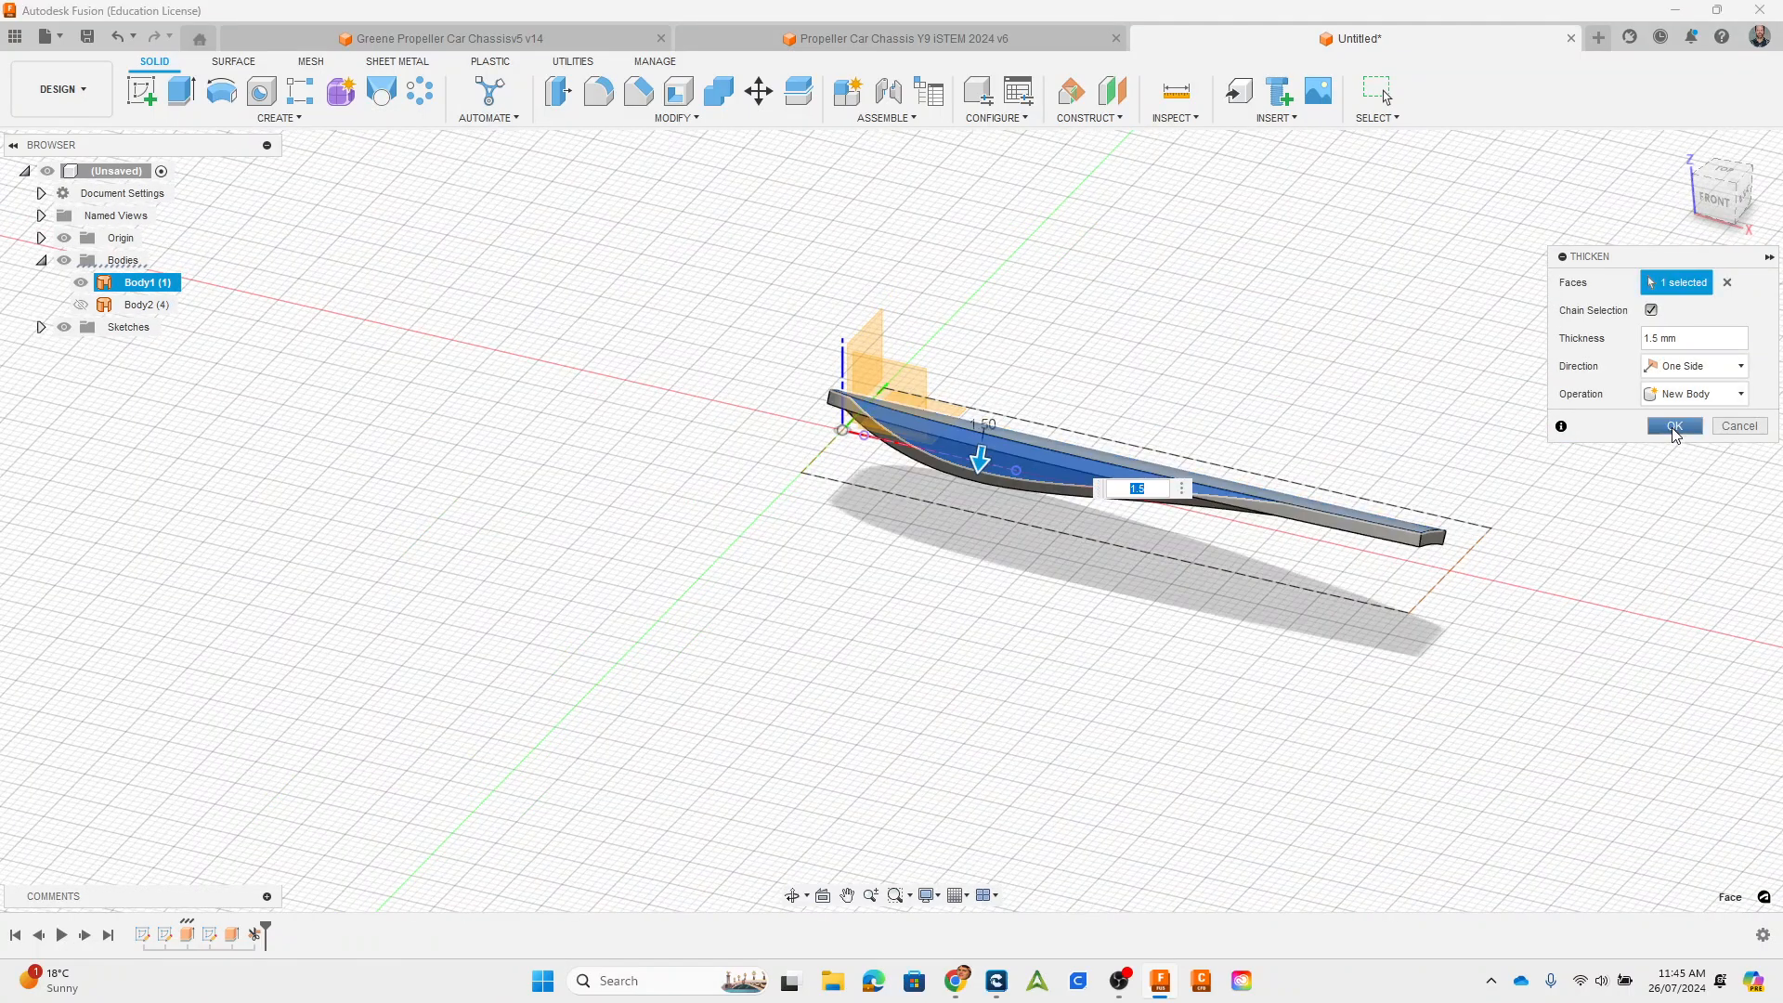
pyautogui.click(1674, 428)
# Step: Apply a 0.5 mm constant-radius fillet to the upper edge along one curved long side of the thickened blade
pyautogui.keyDown('shift'); pyautogui.moveTo(1312, 616); pyautogui.dragTo(1028, 559, button='middle'); pyautogui.keyUp('shift')
pyautogui.scroll(3, 1028, 560)
pyautogui.keyDown('shift'); pyautogui.moveTo(1368, 501); pyautogui.dragTo(1262, 487, button='middle'); pyautogui.keyUp('shift')
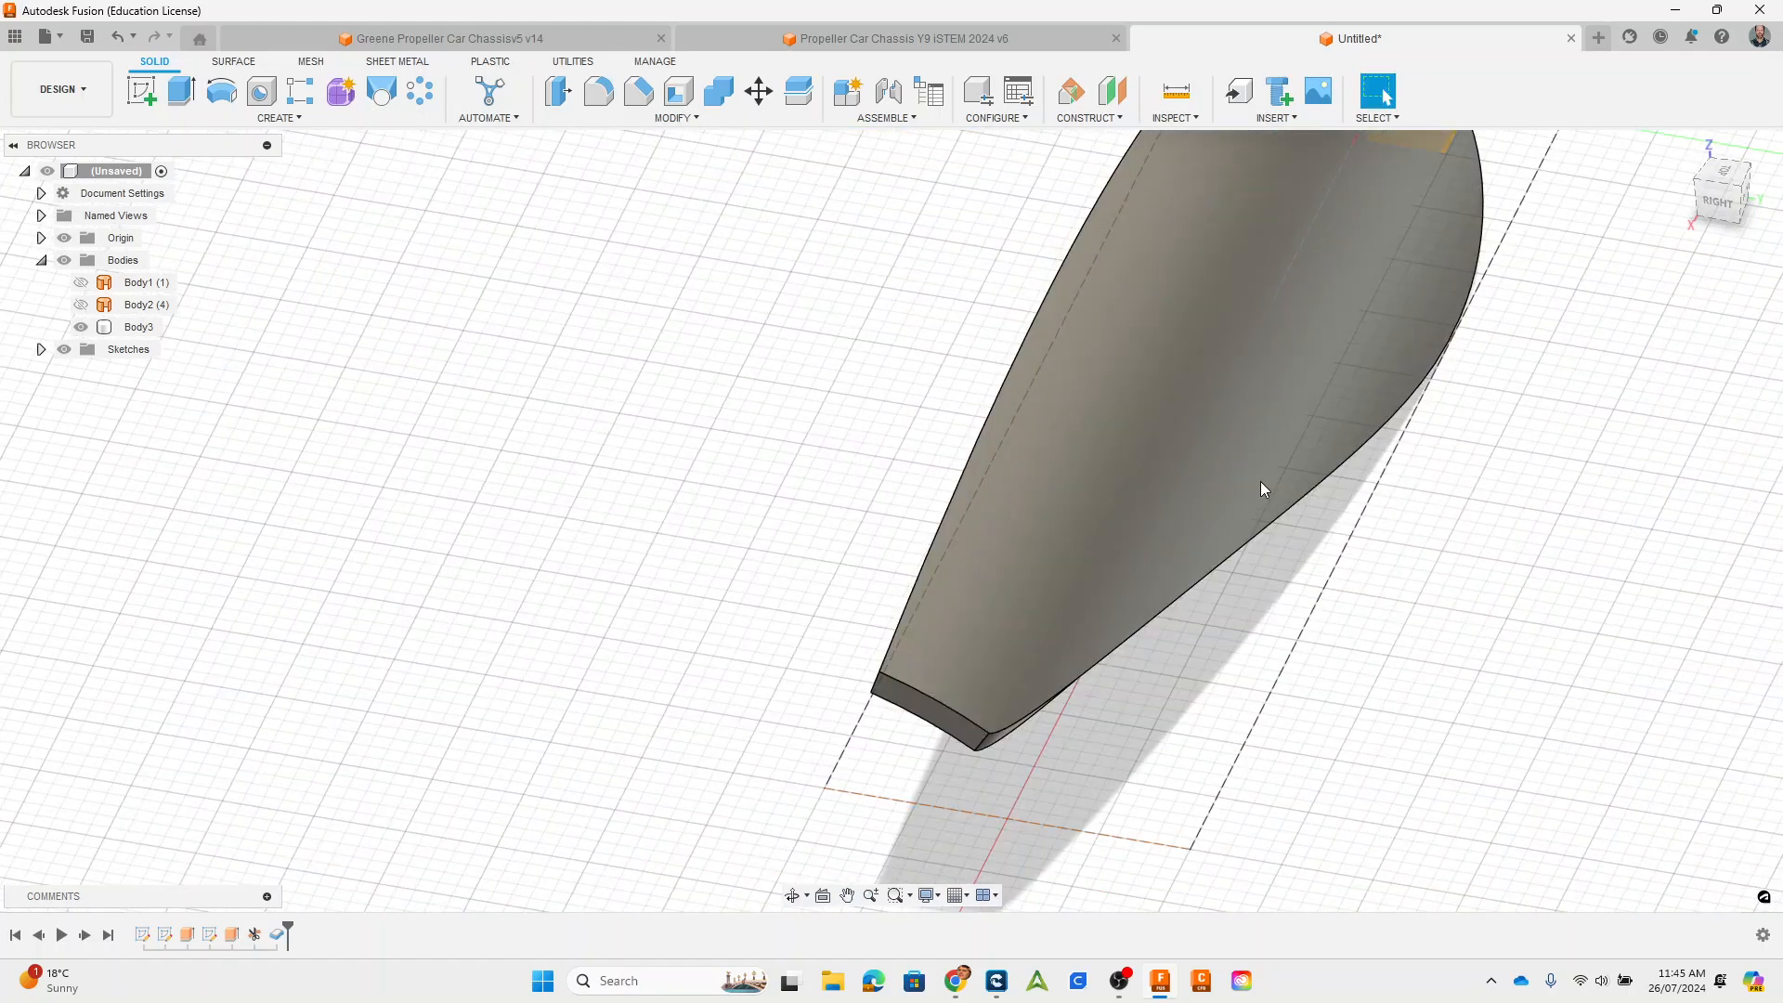
pyautogui.scroll(-3, 1261, 488)
pyautogui.keyDown('shift'); pyautogui.moveTo(1334, 603); pyautogui.dragTo(1395, 569, button='middle'); pyautogui.keyUp('shift')
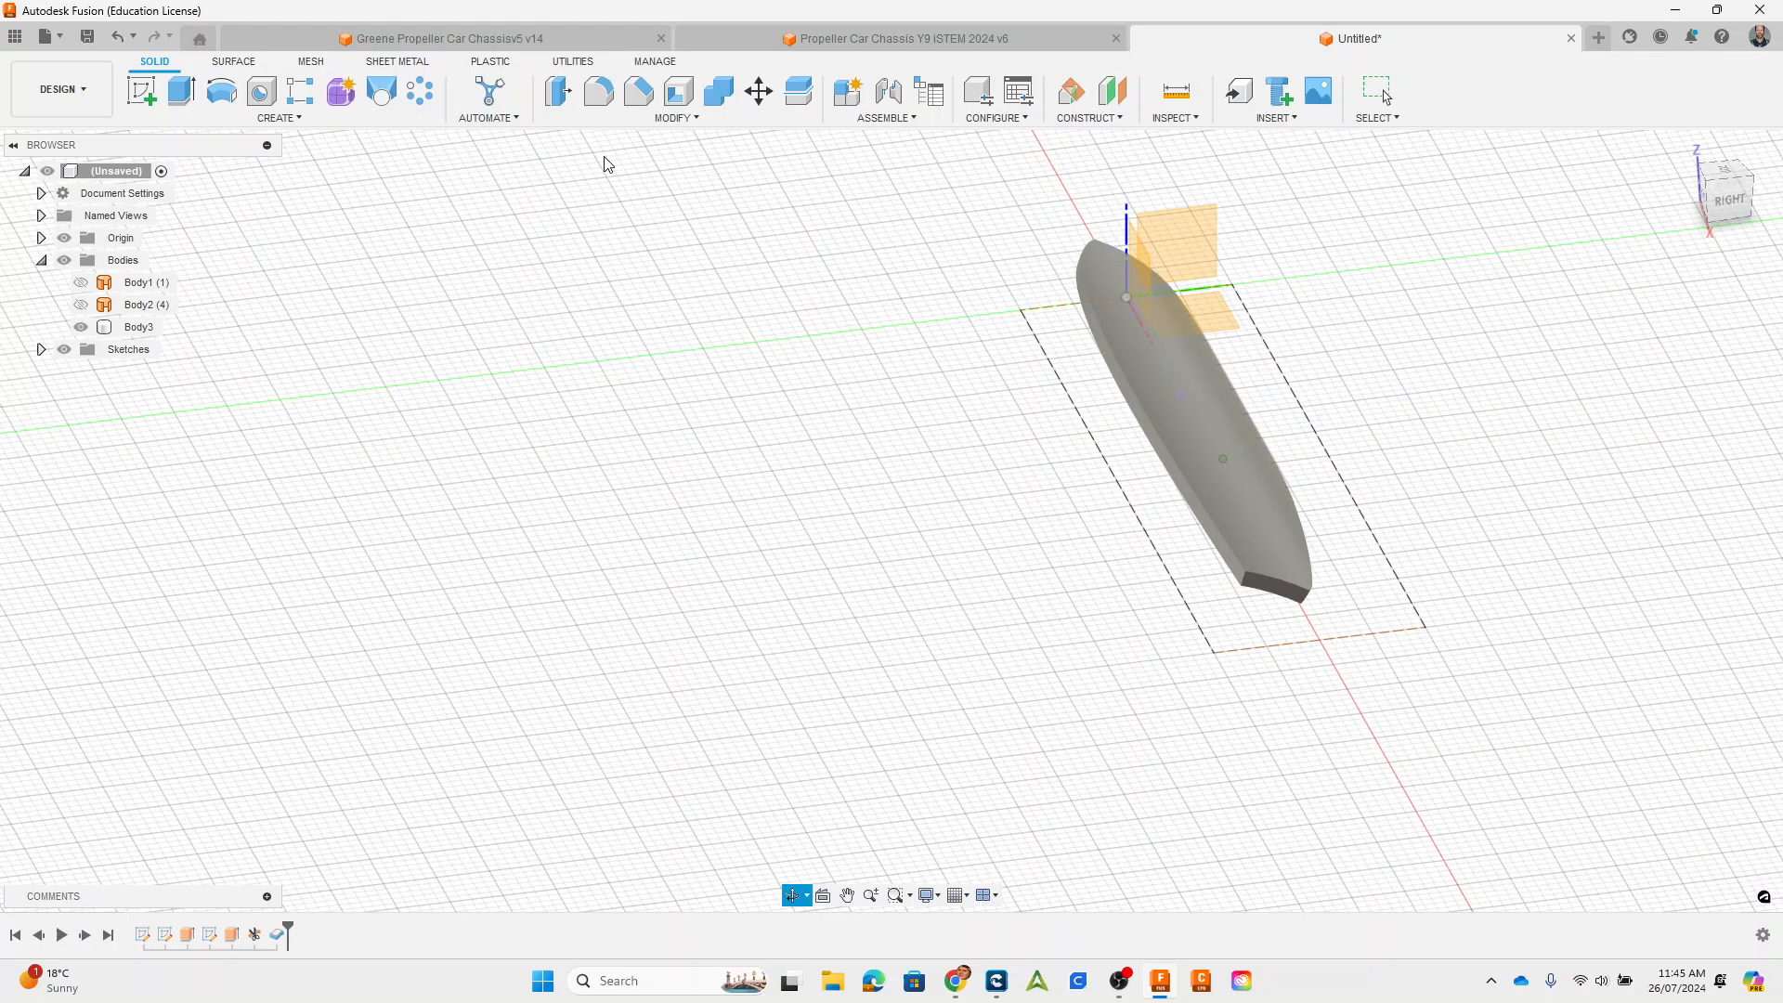
pyautogui.click(598, 90)
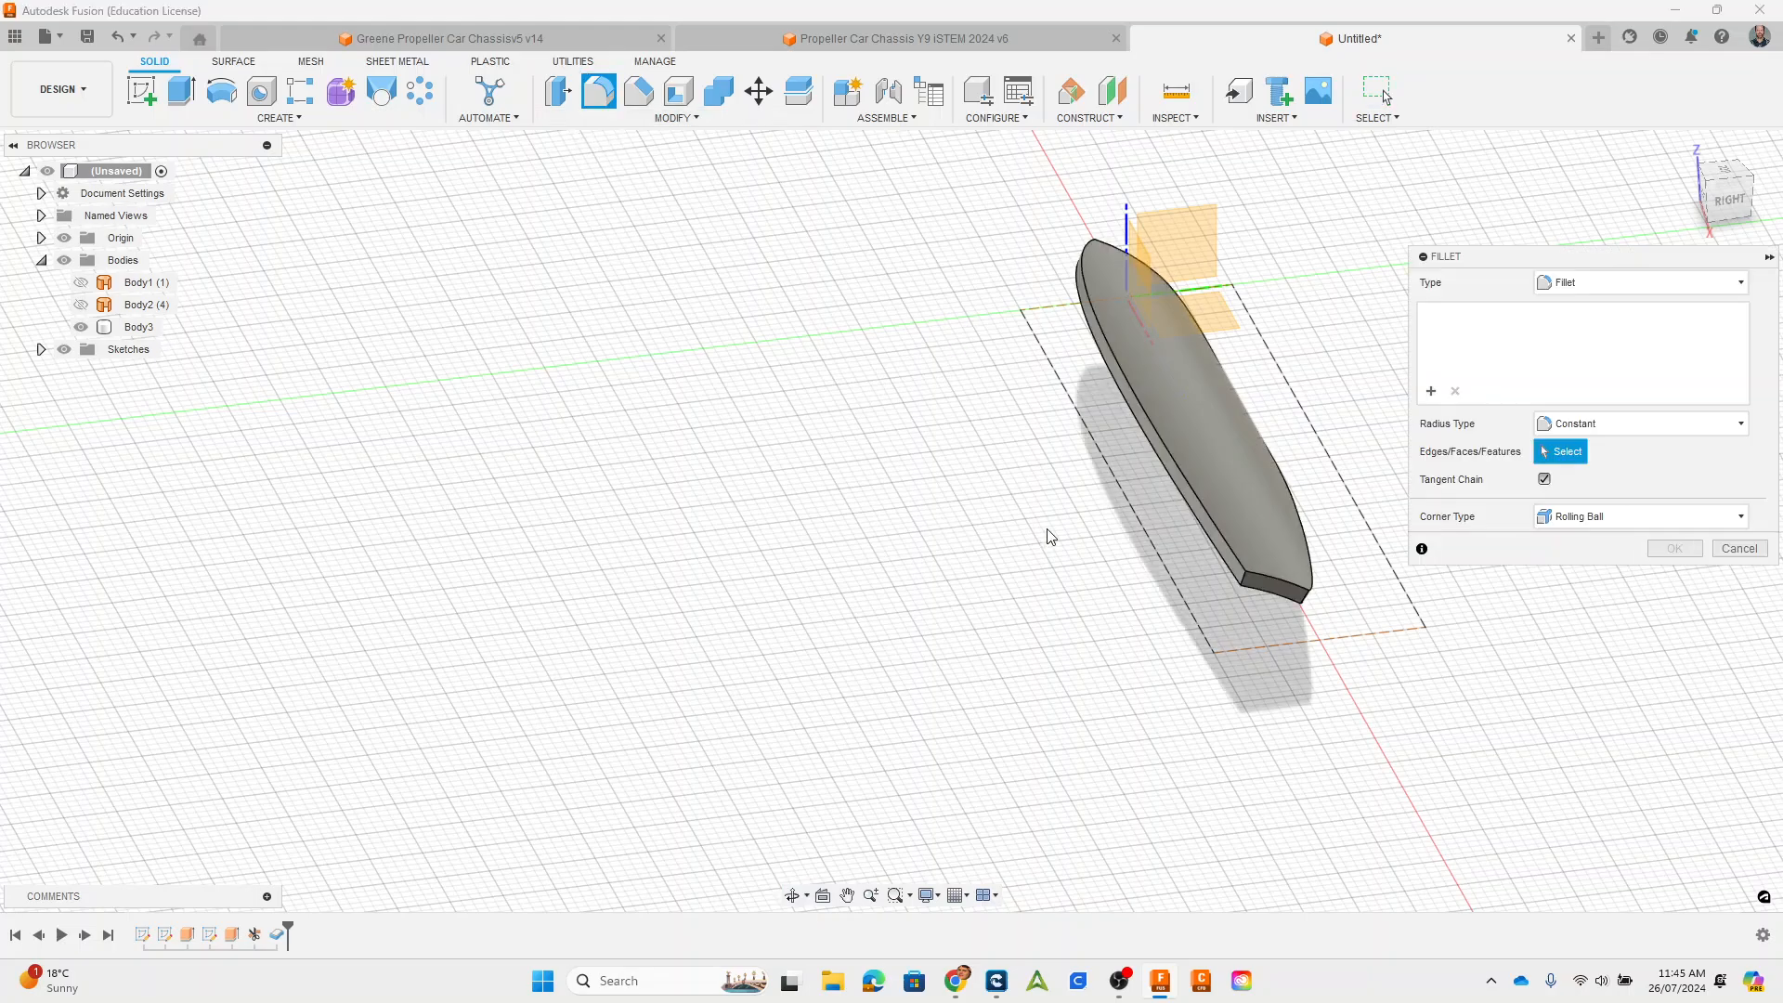
pyautogui.keyDown('shift'); pyautogui.moveTo(983, 561); pyautogui.dragTo(1009, 590, button='middle'); pyautogui.keyUp('shift')
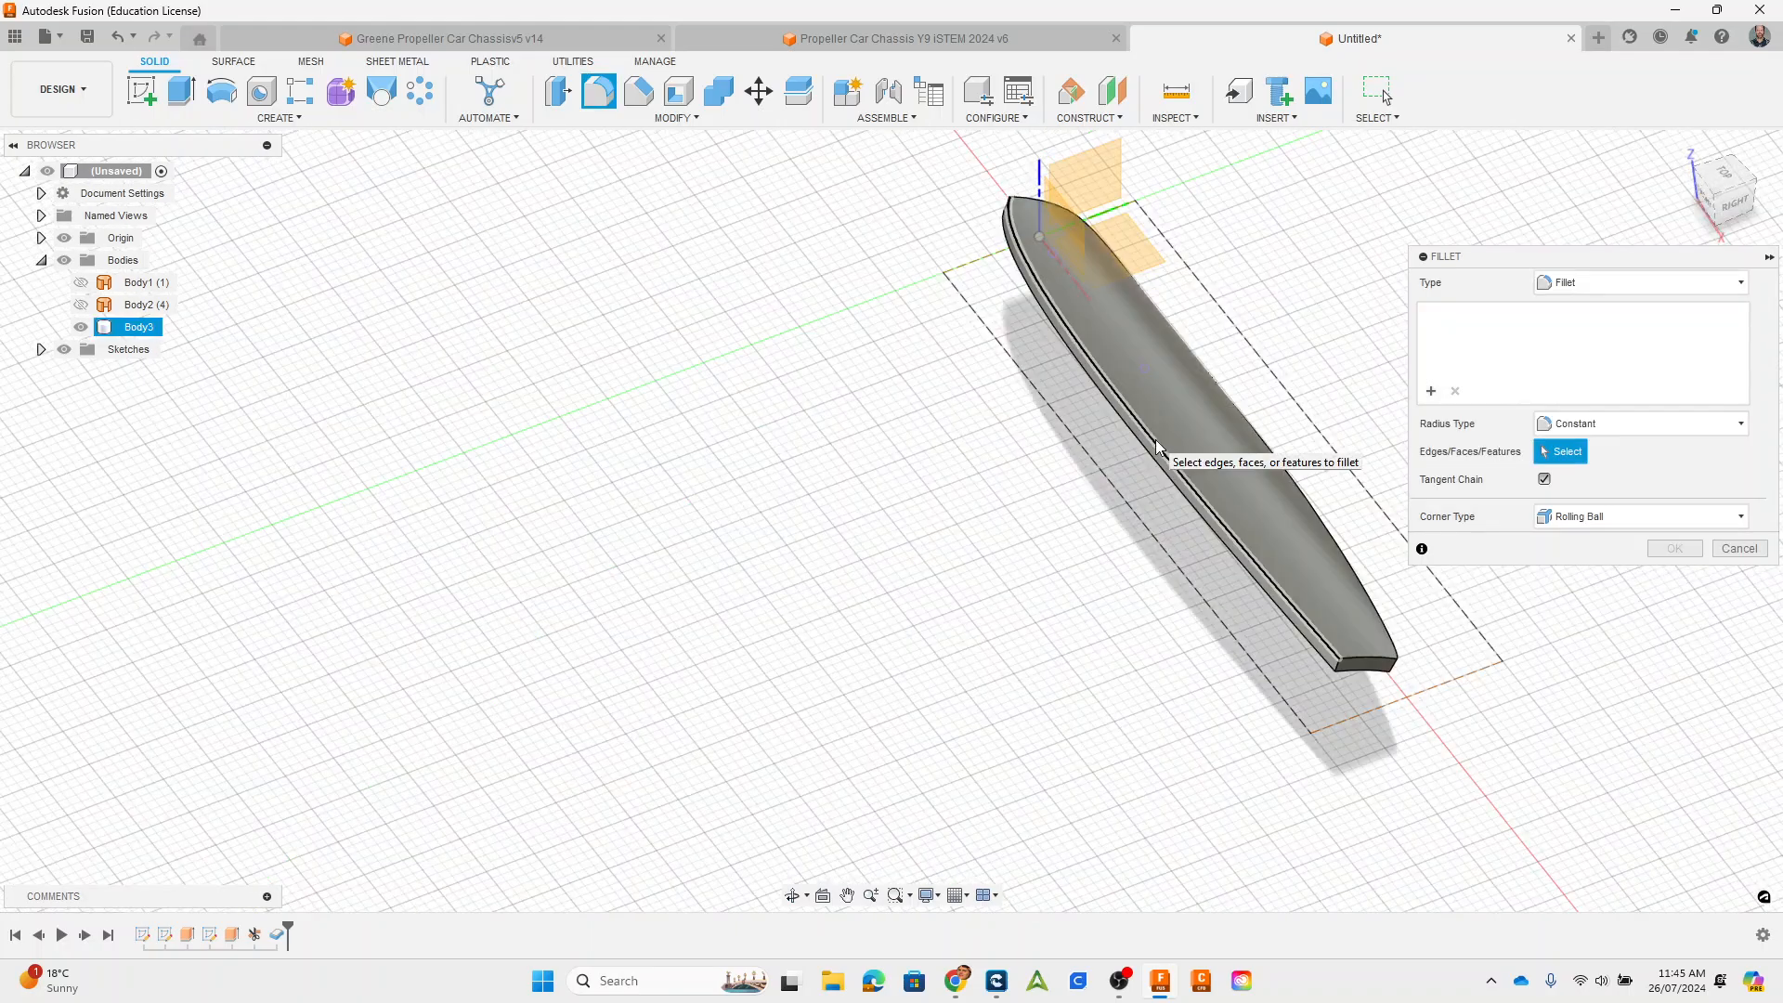
pyautogui.click(1157, 448)
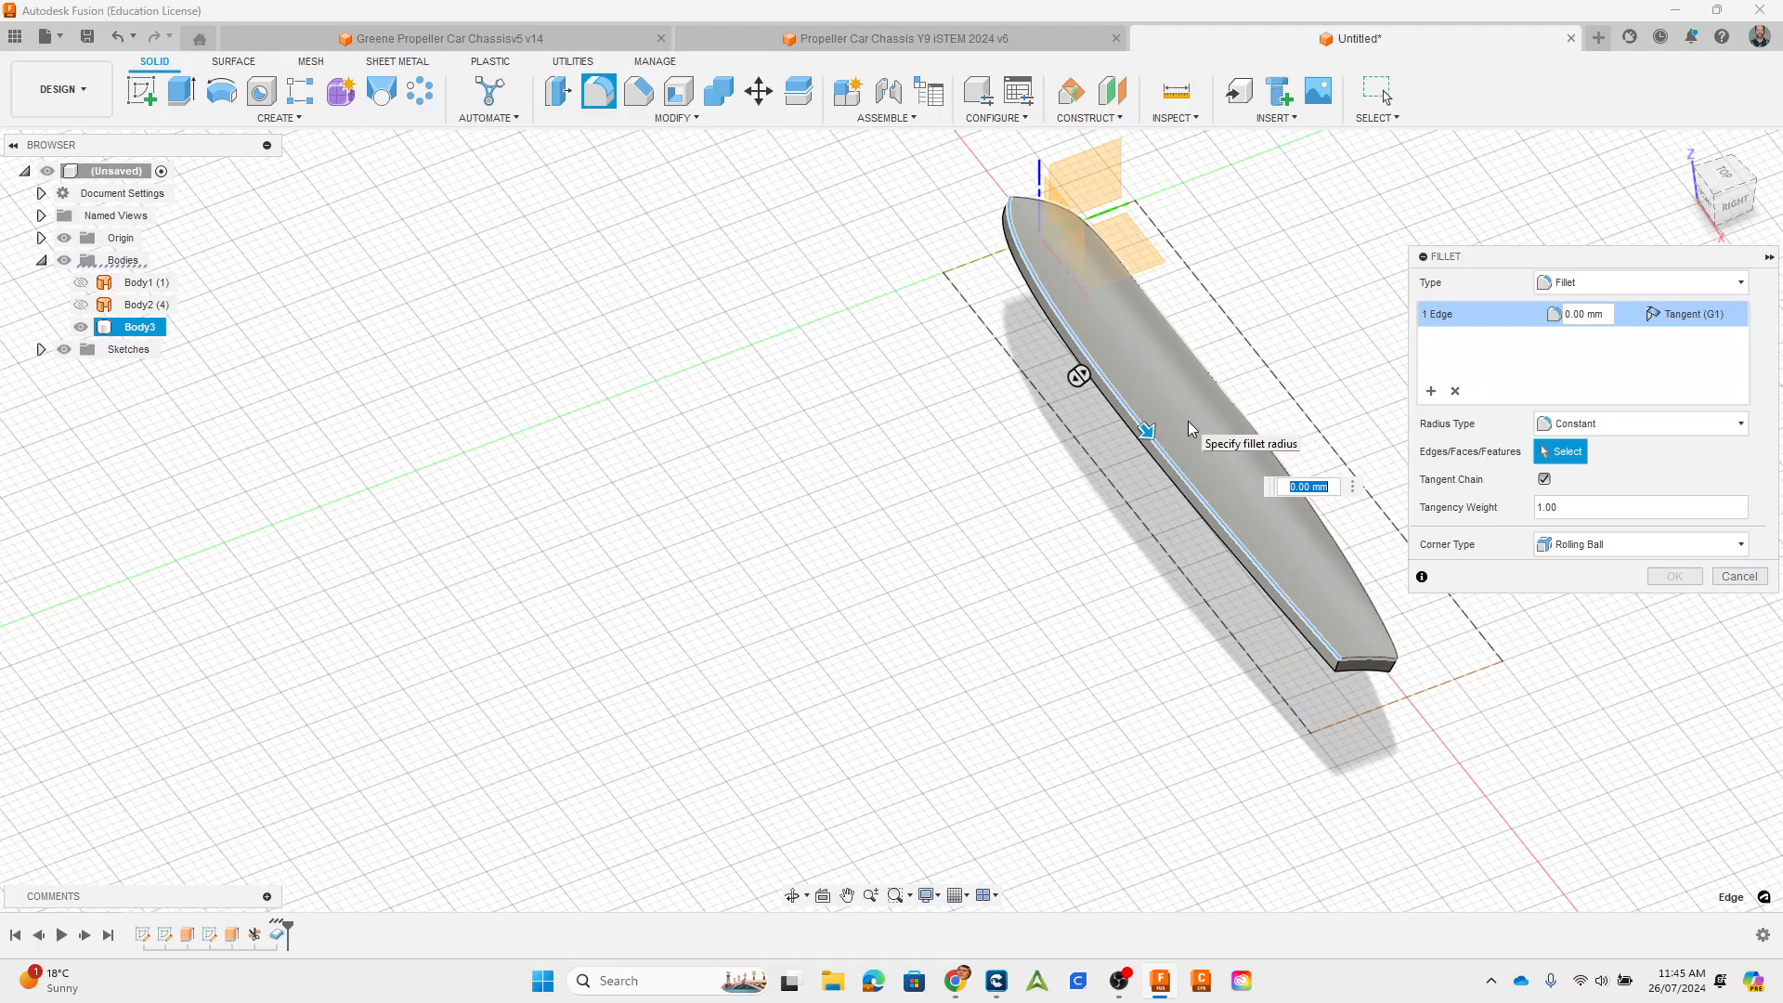
pyautogui.write('0.5')
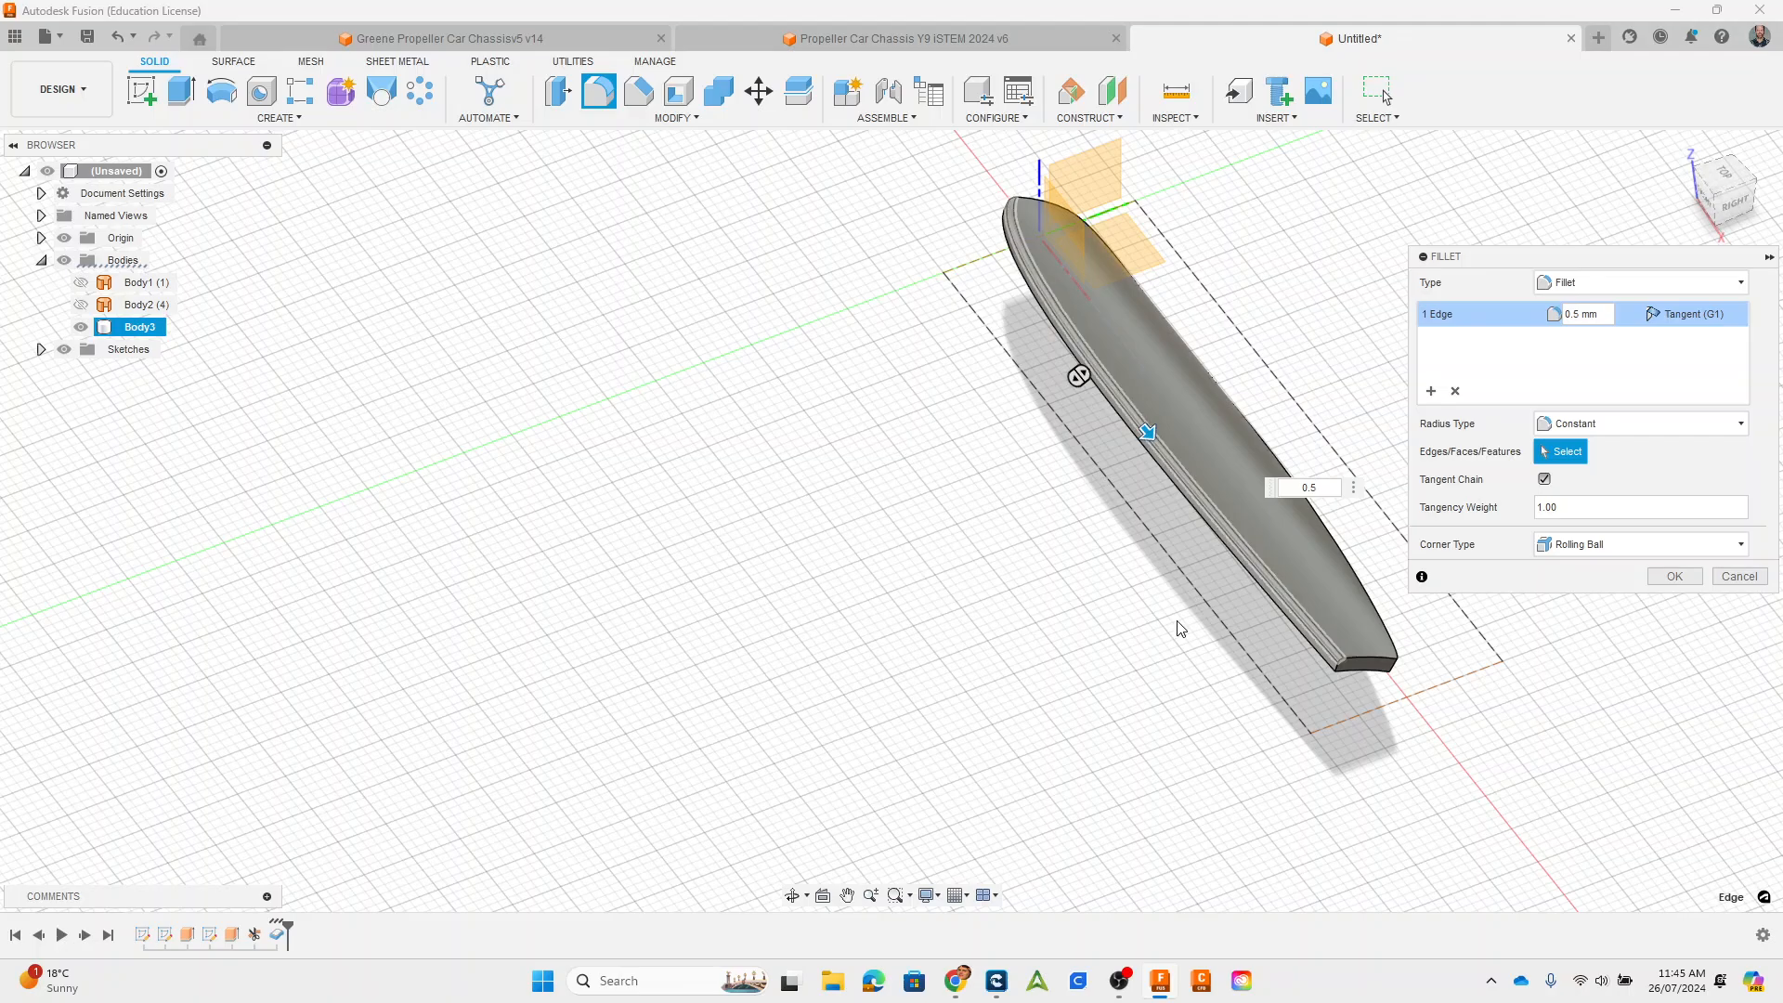
pyautogui.keyDown('shift'); pyautogui.moveTo(1179, 626); pyautogui.dragTo(1133, 554, button='middle'); pyautogui.keyUp('shift')
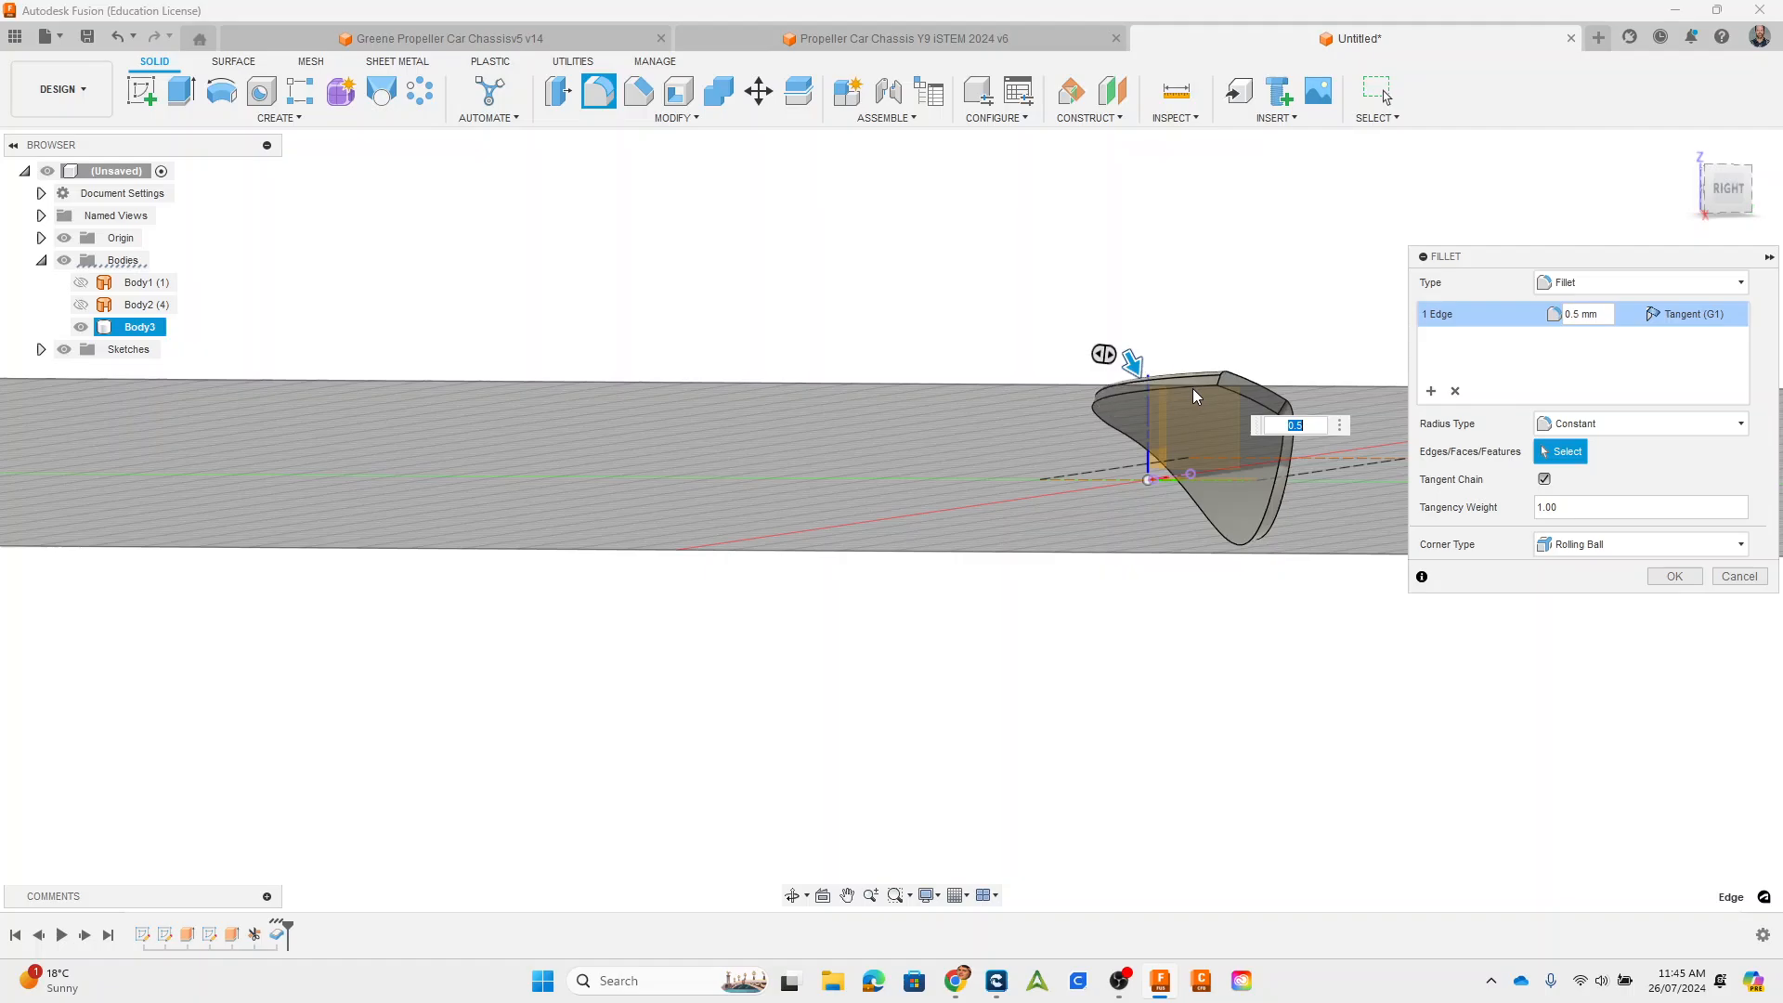
# Step: Add the lower edge of the same long side as a second fillet selection with a 1 mm radius and finish the fillet
pyautogui.click(1431, 392)
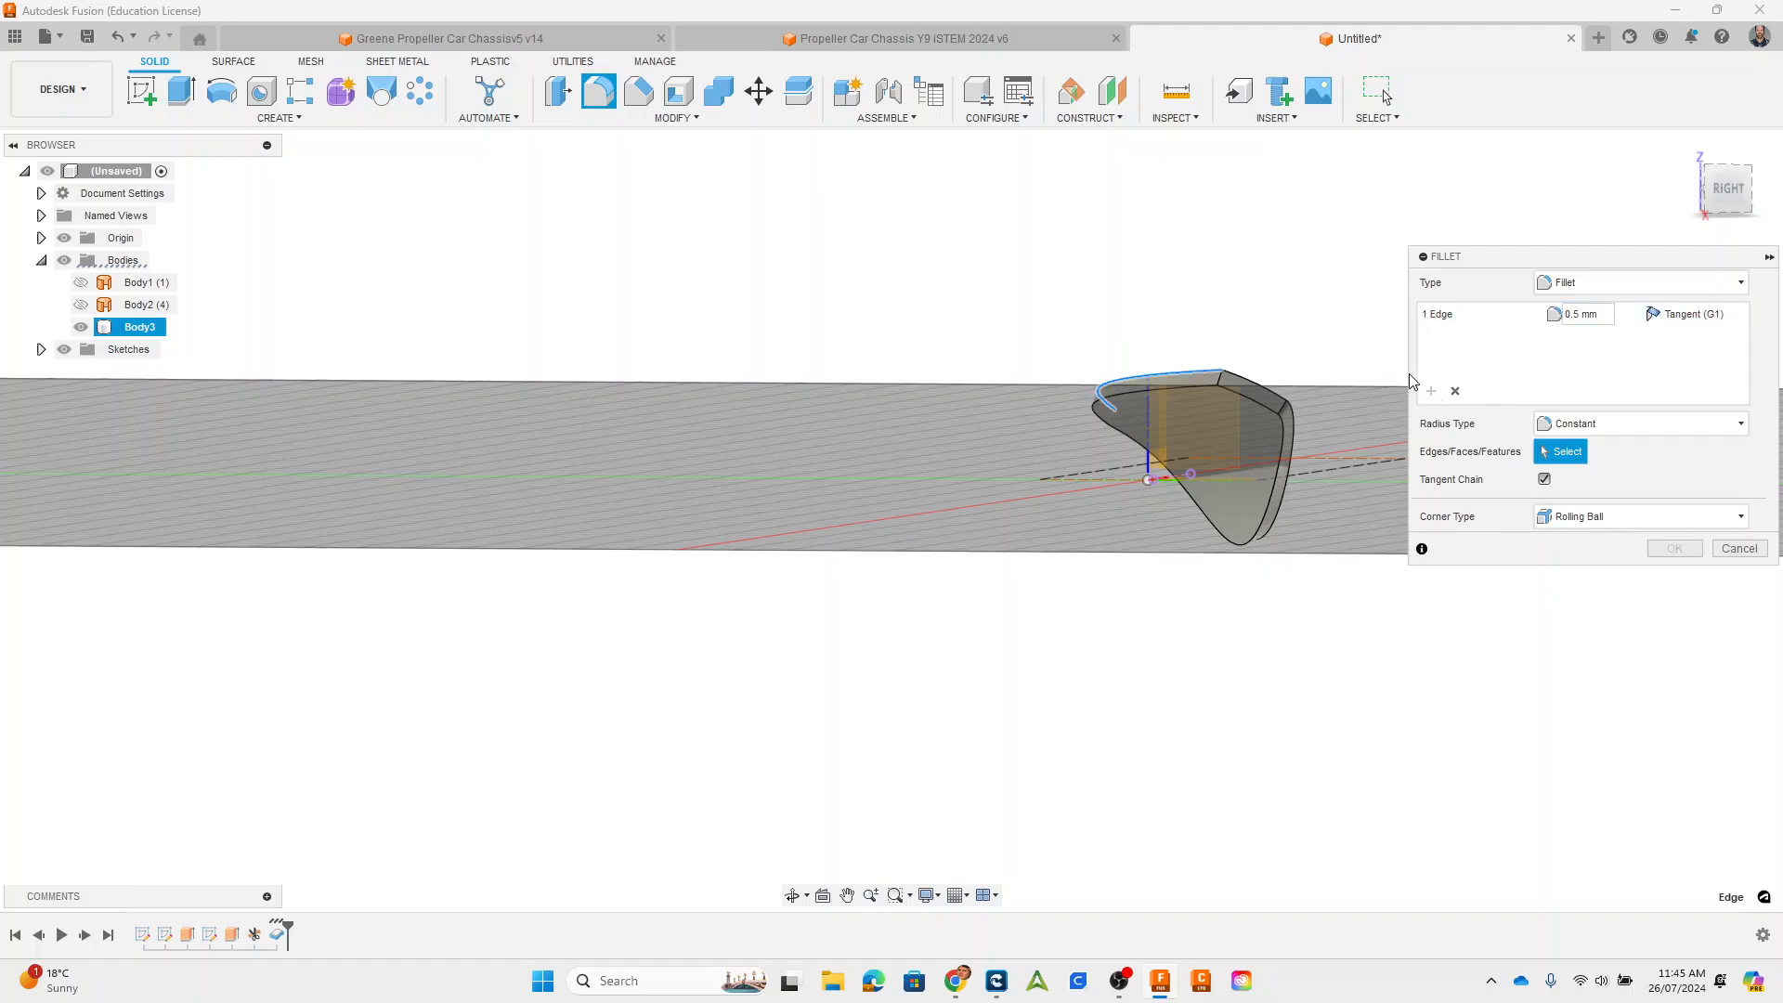
pyautogui.click(1175, 387)
pyautogui.write('1')
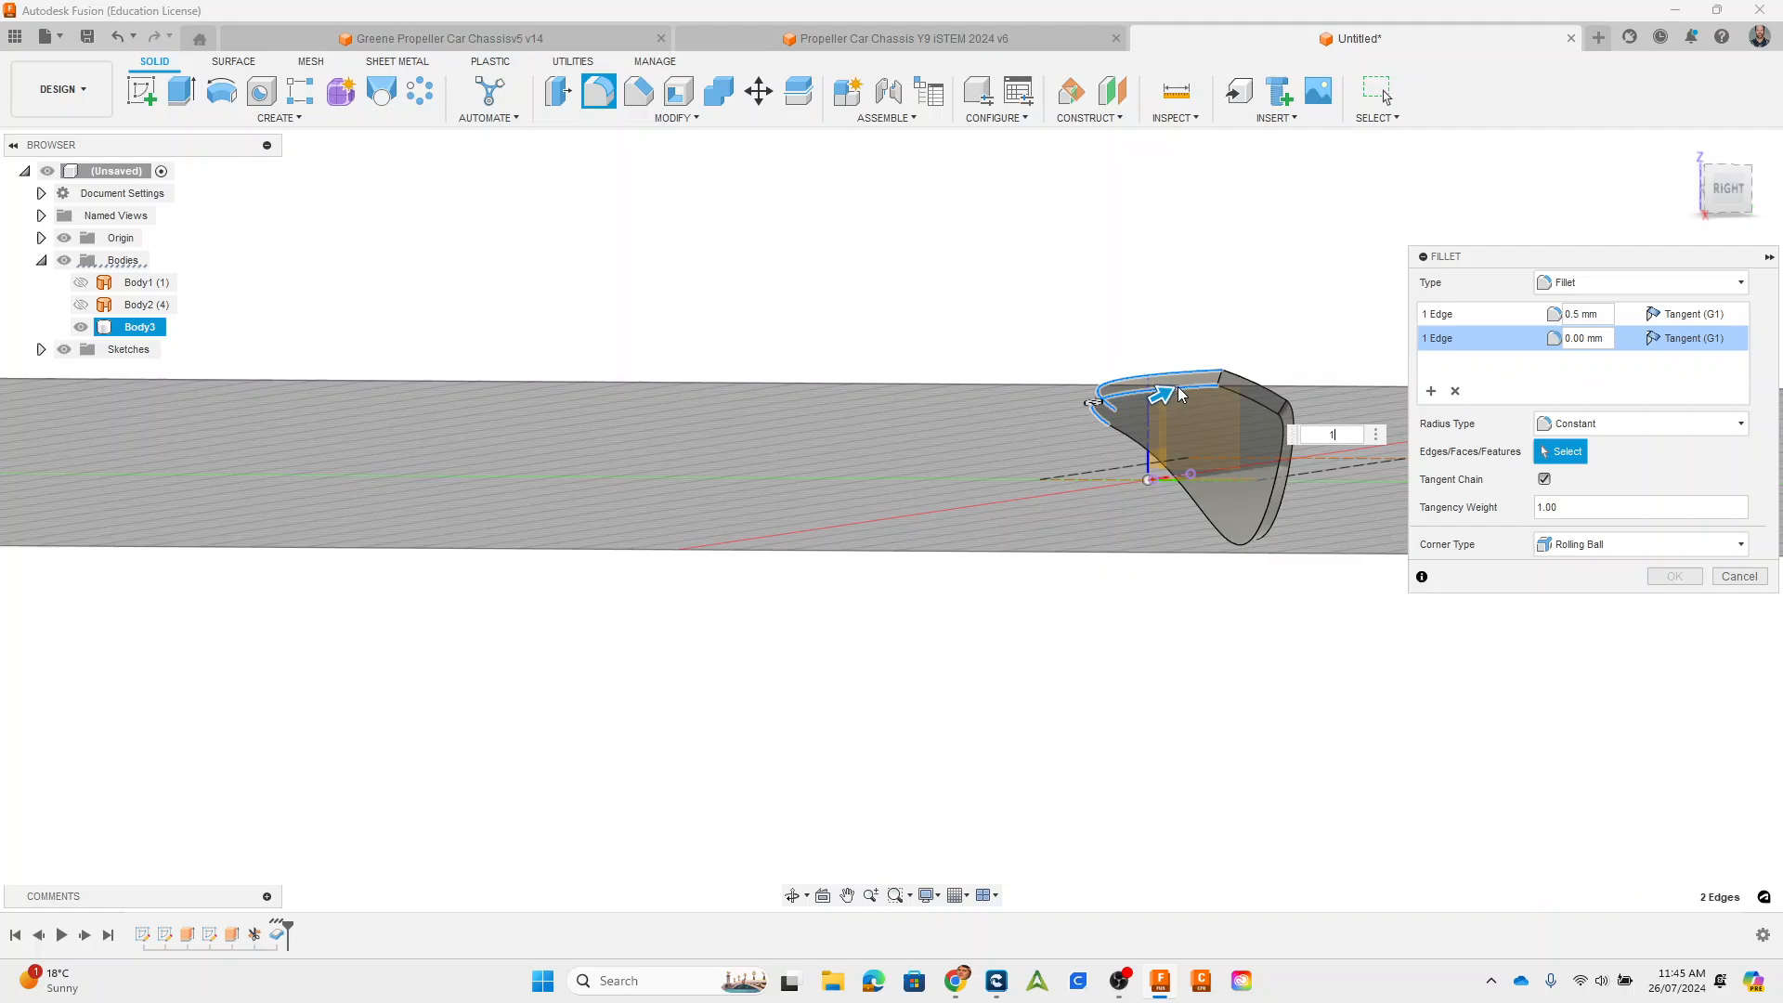
pyautogui.press('Return')
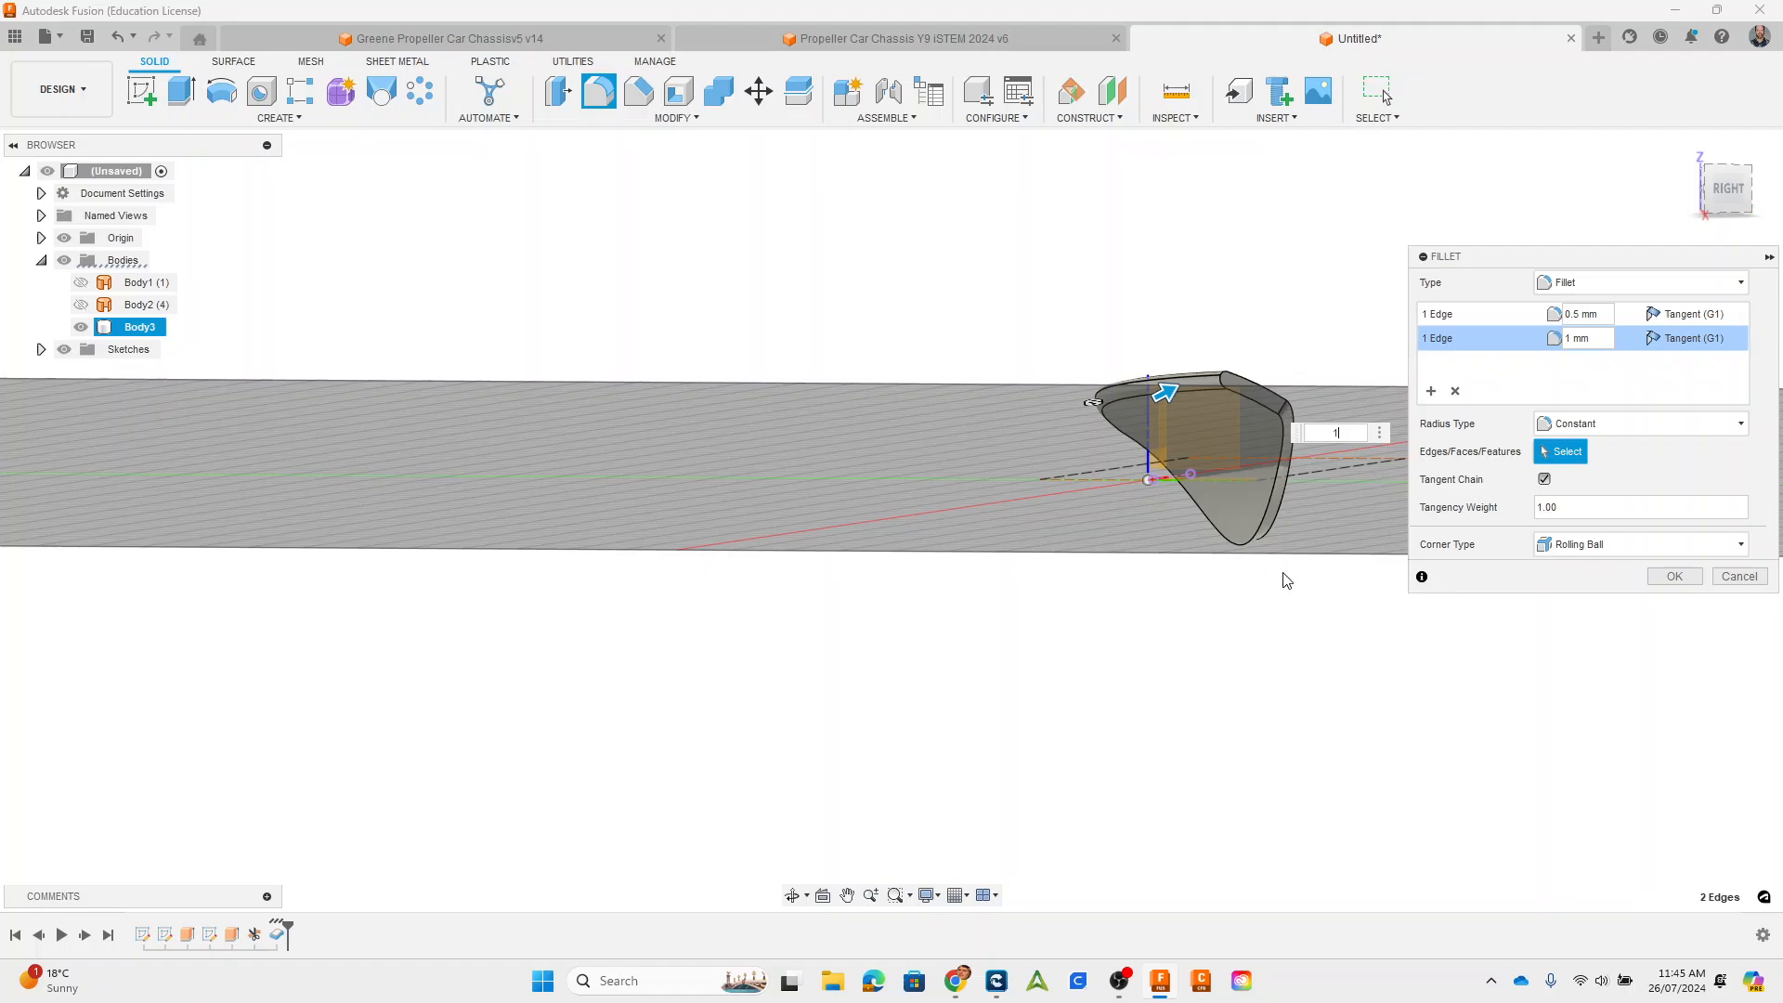
pyautogui.keyDown('shift'); pyautogui.moveTo(1144, 572); pyautogui.dragTo(1198, 625, button='middle'); pyautogui.keyUp('shift')
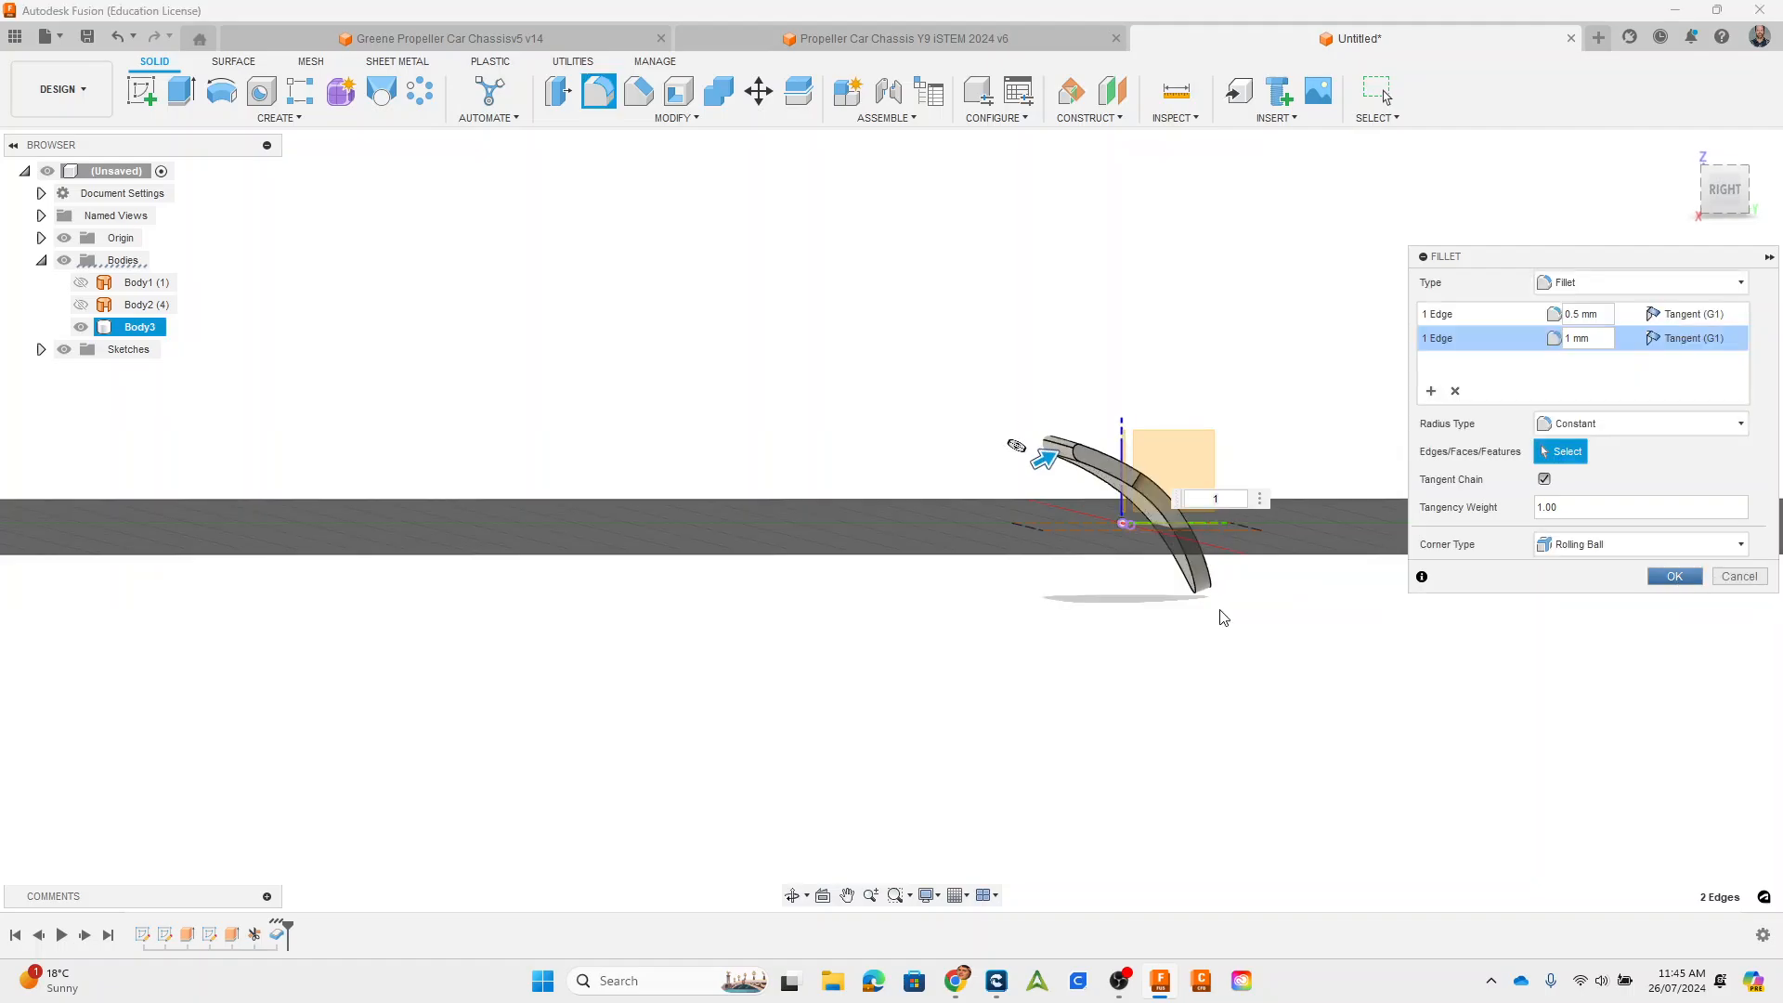
pyautogui.click(1674, 577)
# Step: Try to chamfer the upper edge of the blade's opposite, unfilleted long side by an equal distance of 1 mm
pyautogui.keyDown('shift'); pyautogui.moveTo(1342, 595); pyautogui.dragTo(1198, 710, button='middle'); pyautogui.keyUp('shift')
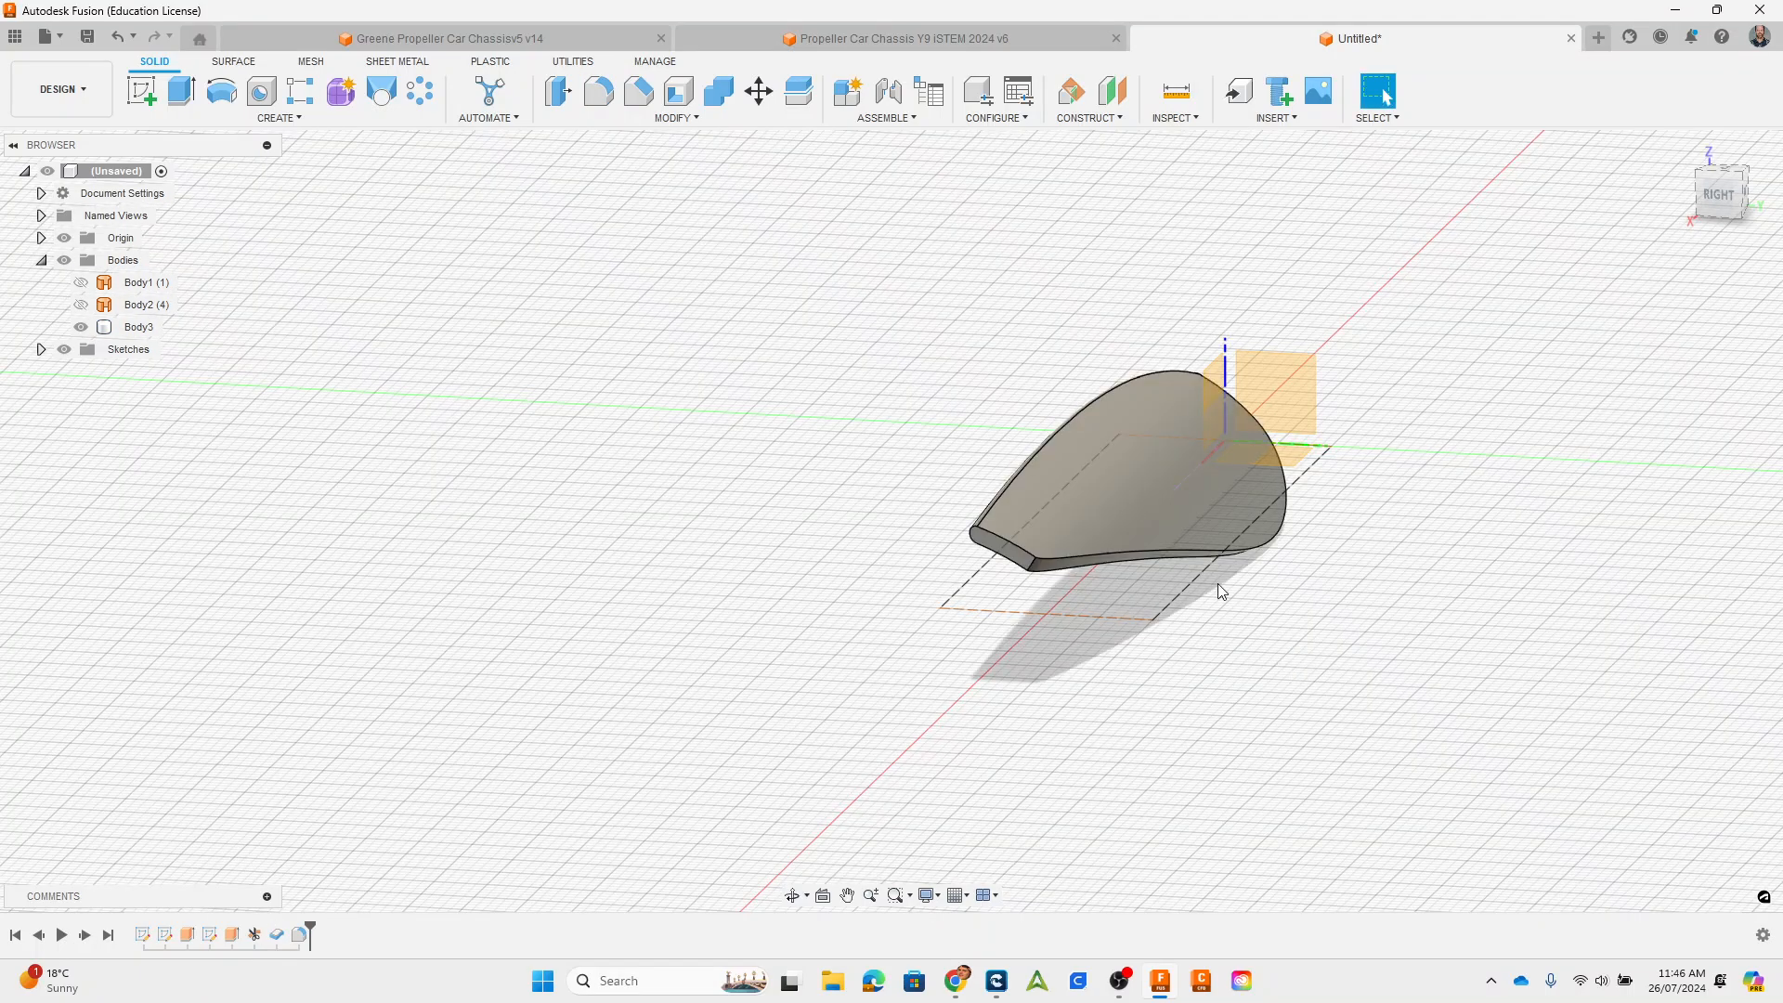
pyautogui.click(638, 91)
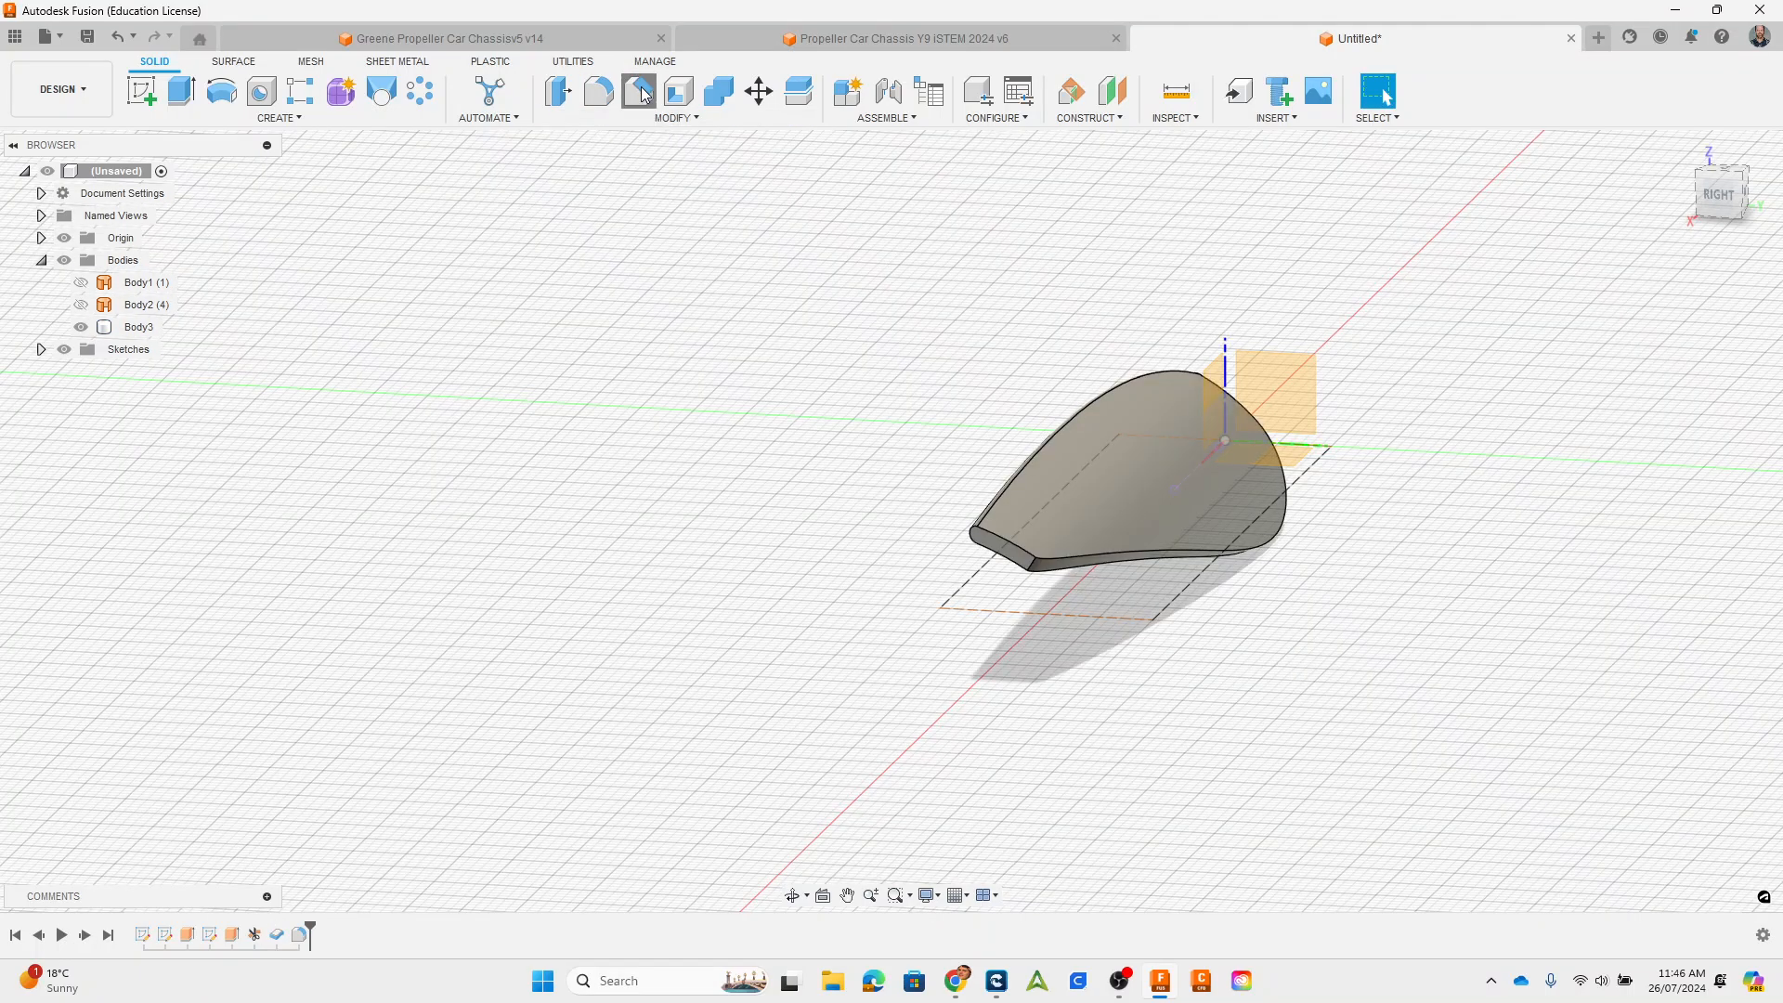
pyautogui.click(1088, 558)
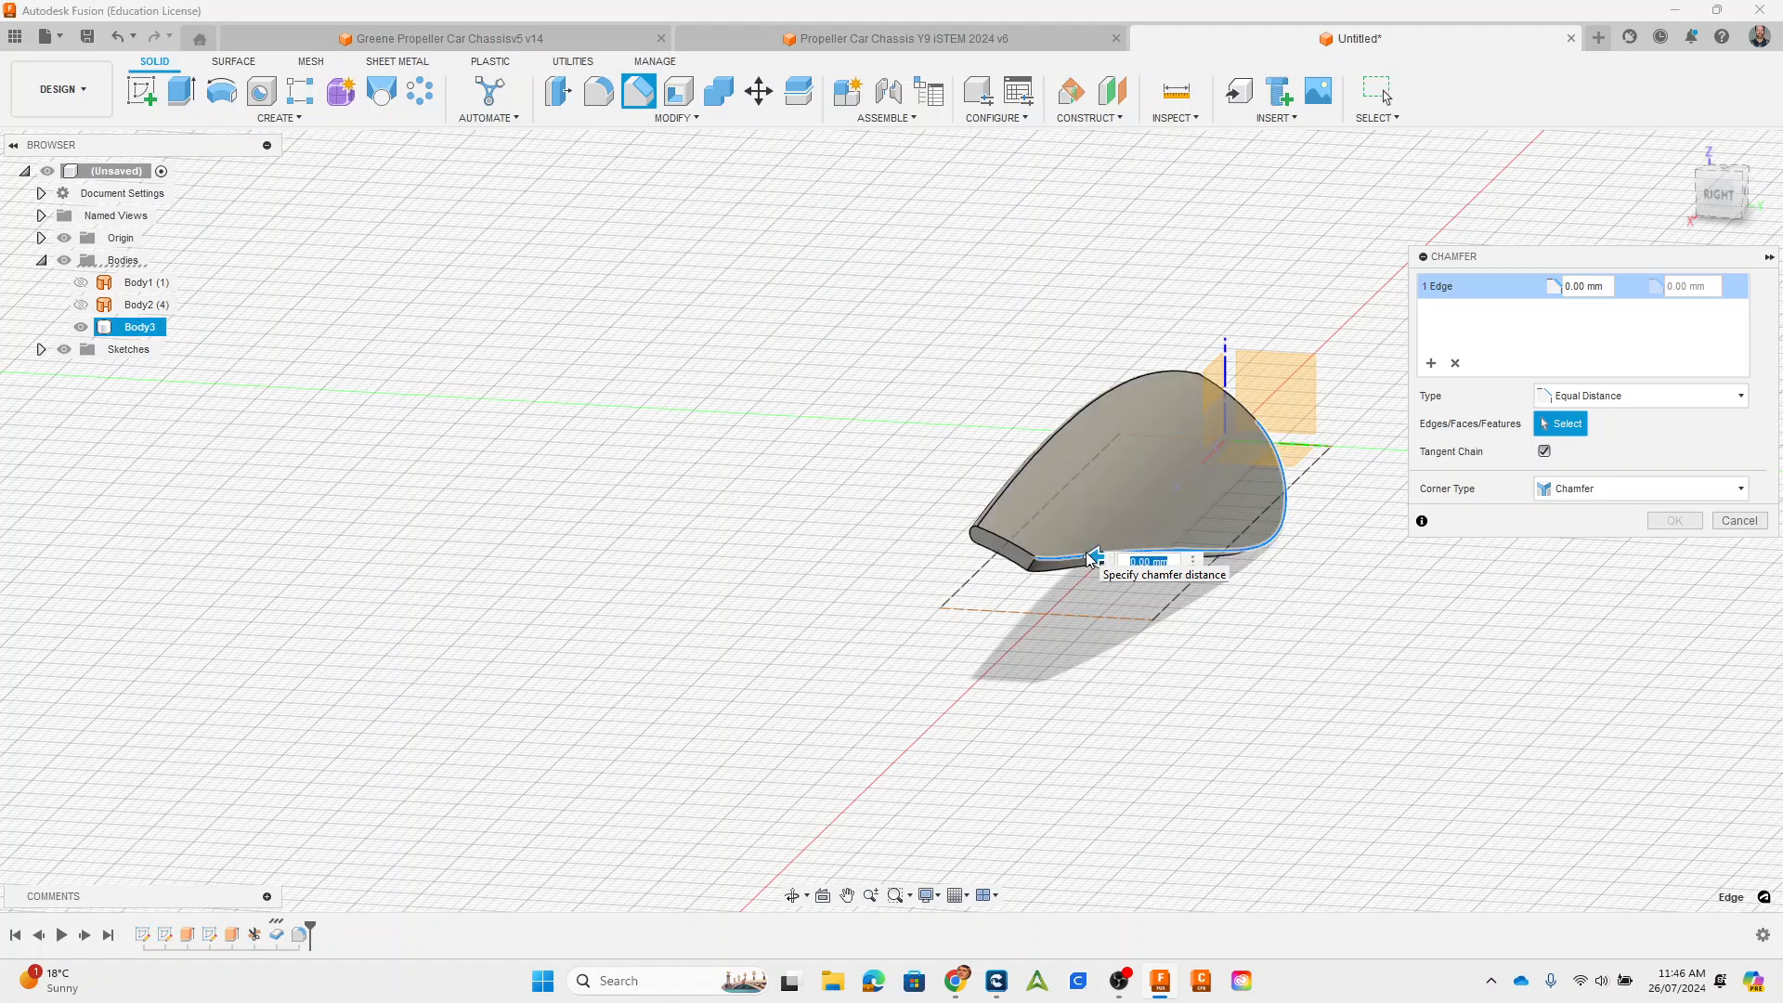
pyautogui.write('1')
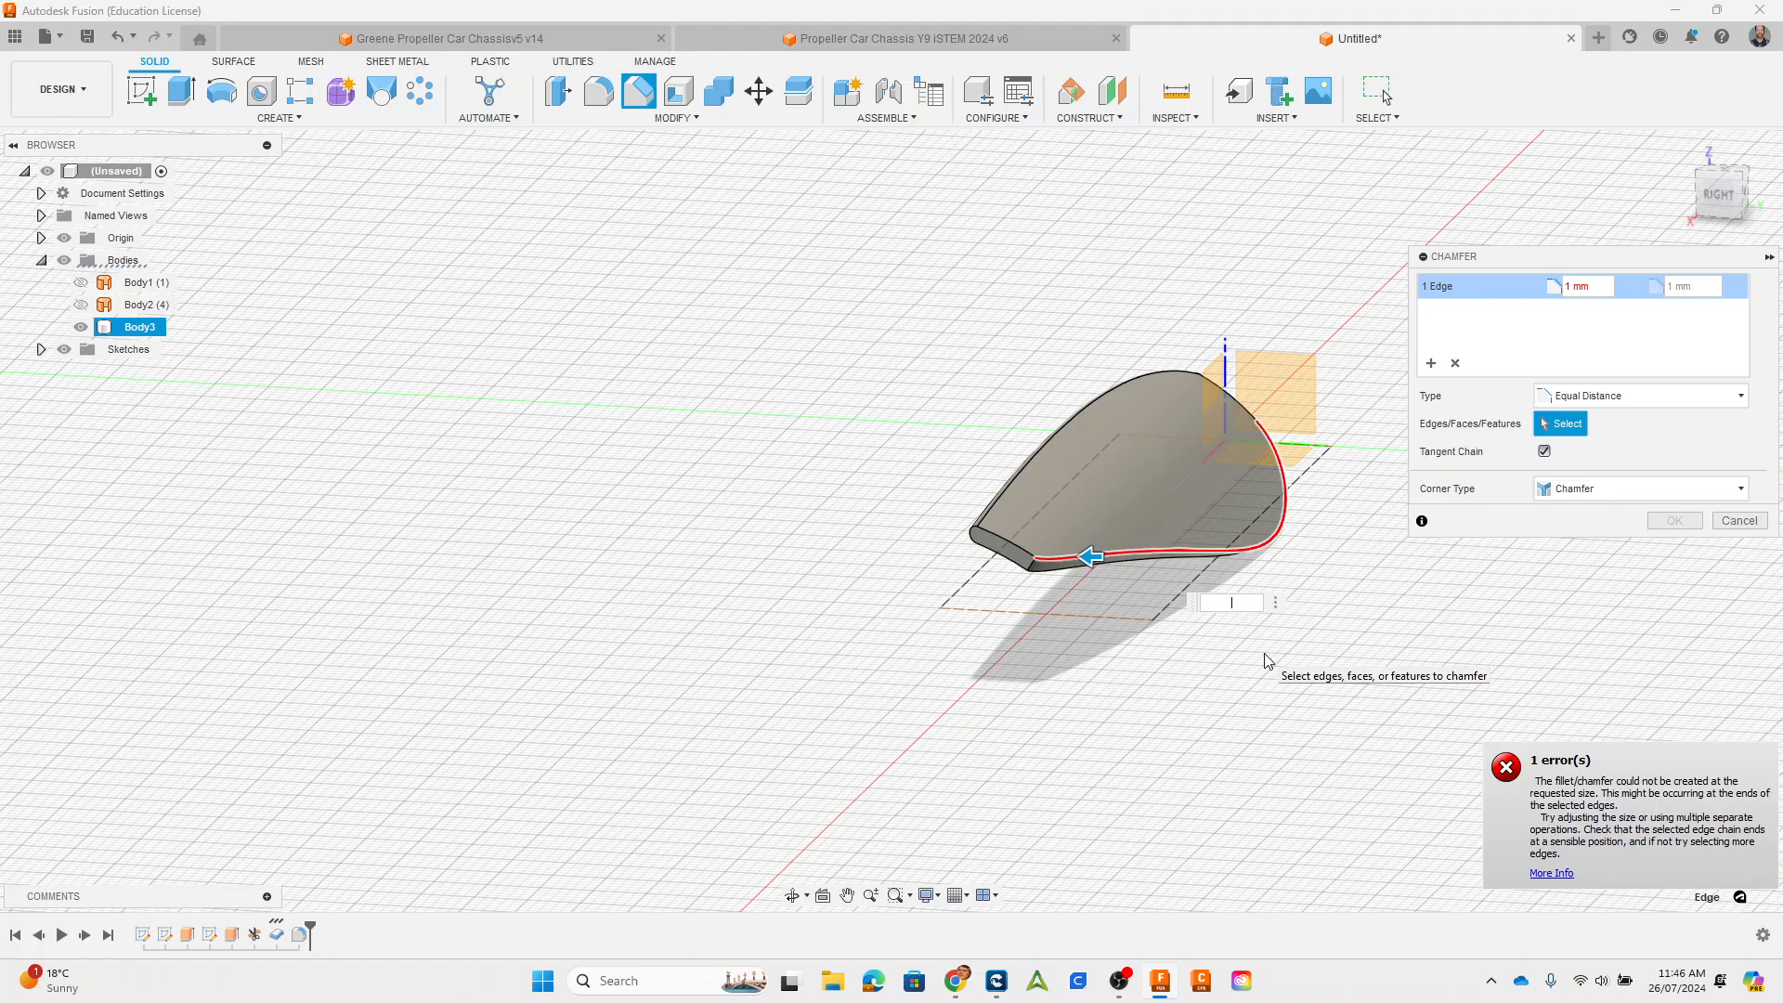
pyautogui.click(1740, 521)
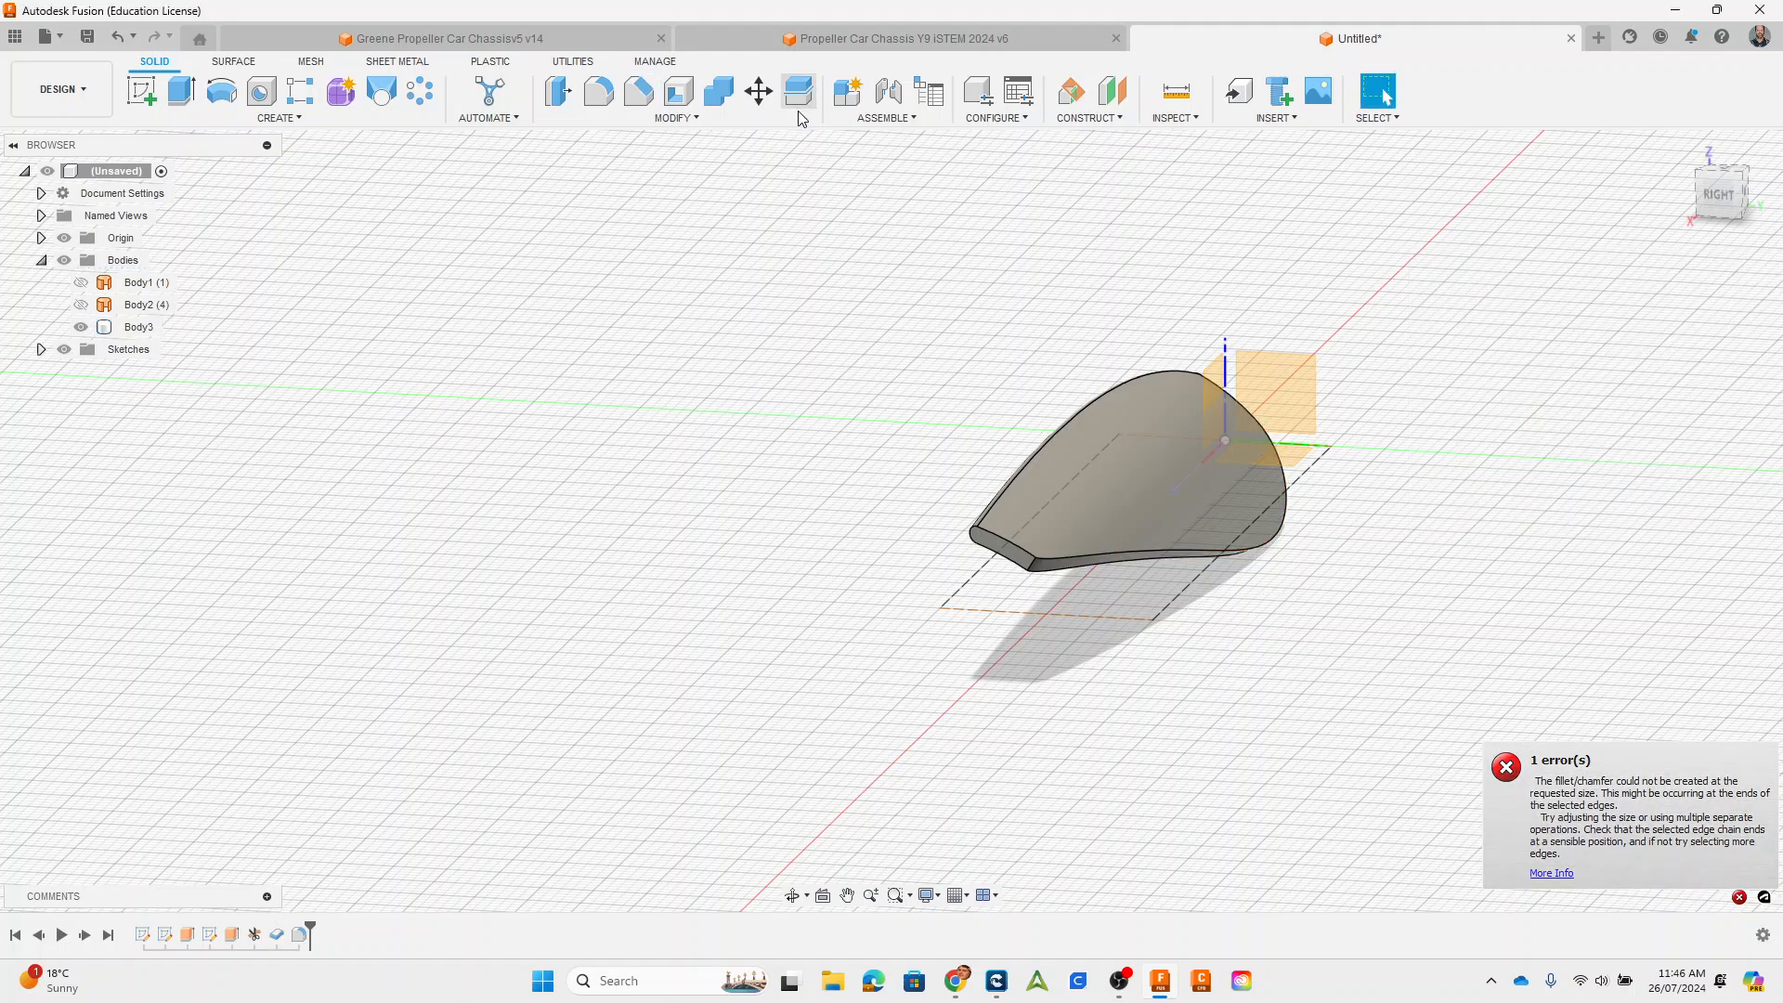
# Step: Try to fillet the upper edge of the blade's unfilleted long side with a 1 mm radius
pyautogui.click(599, 91)
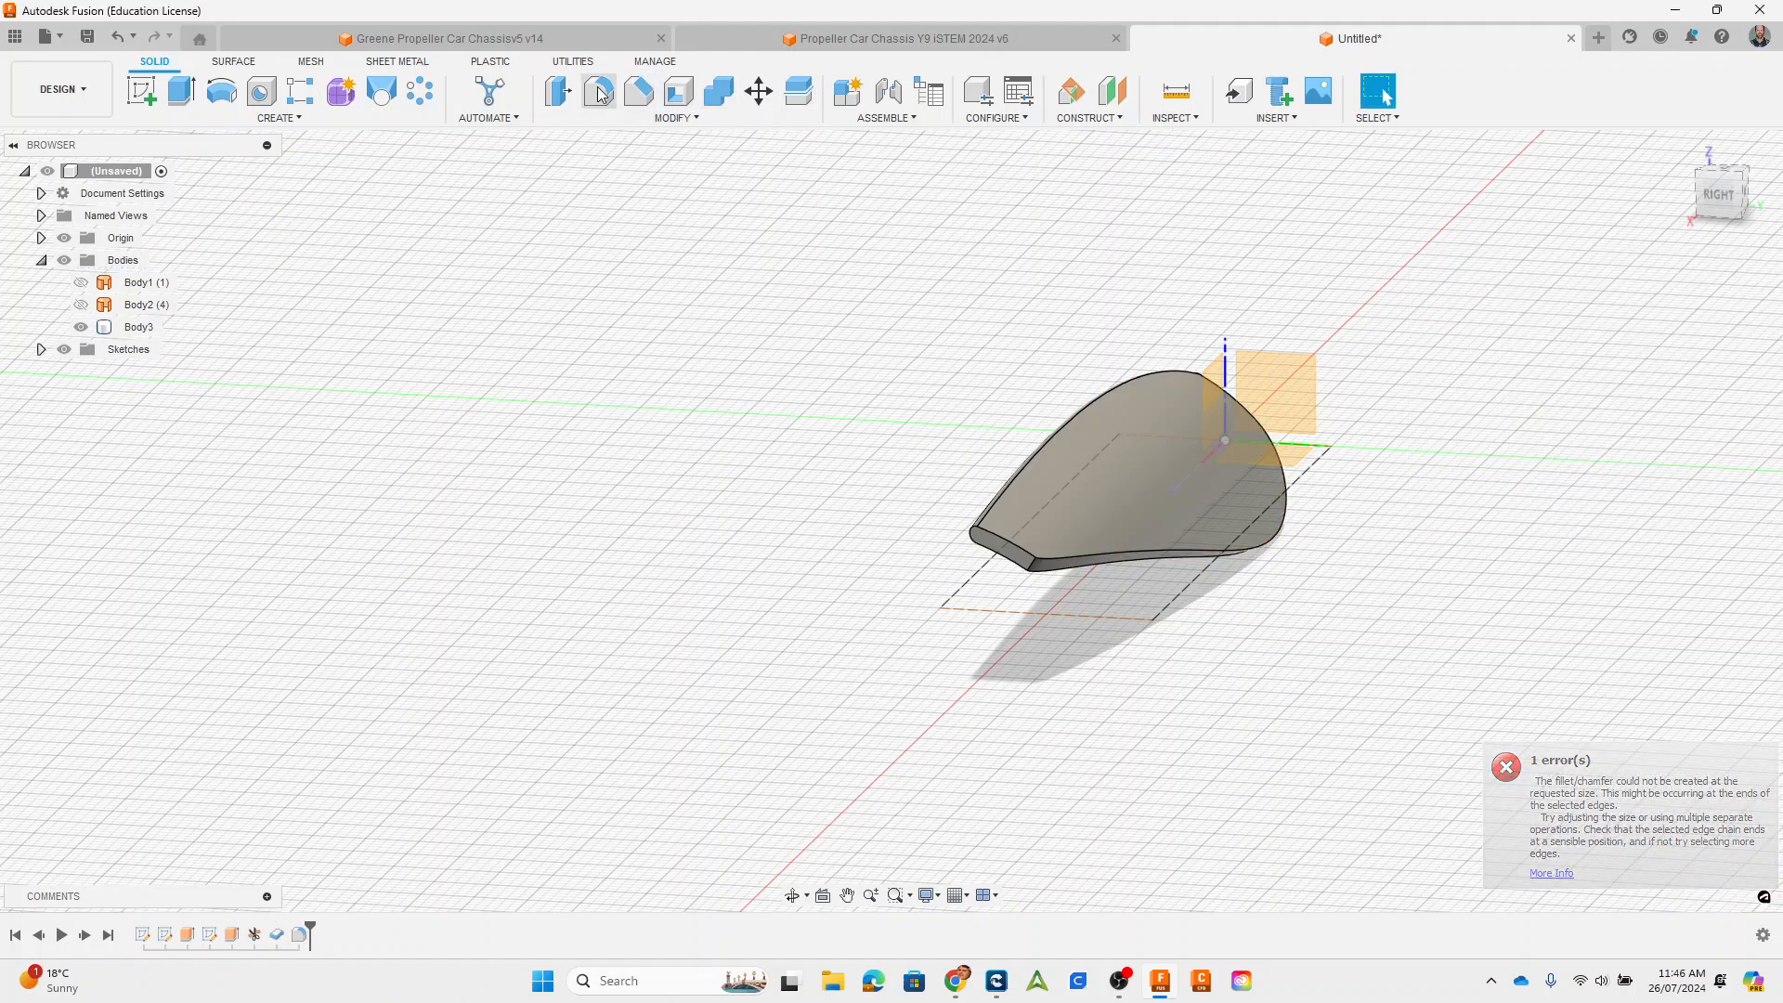
pyautogui.click(1117, 558)
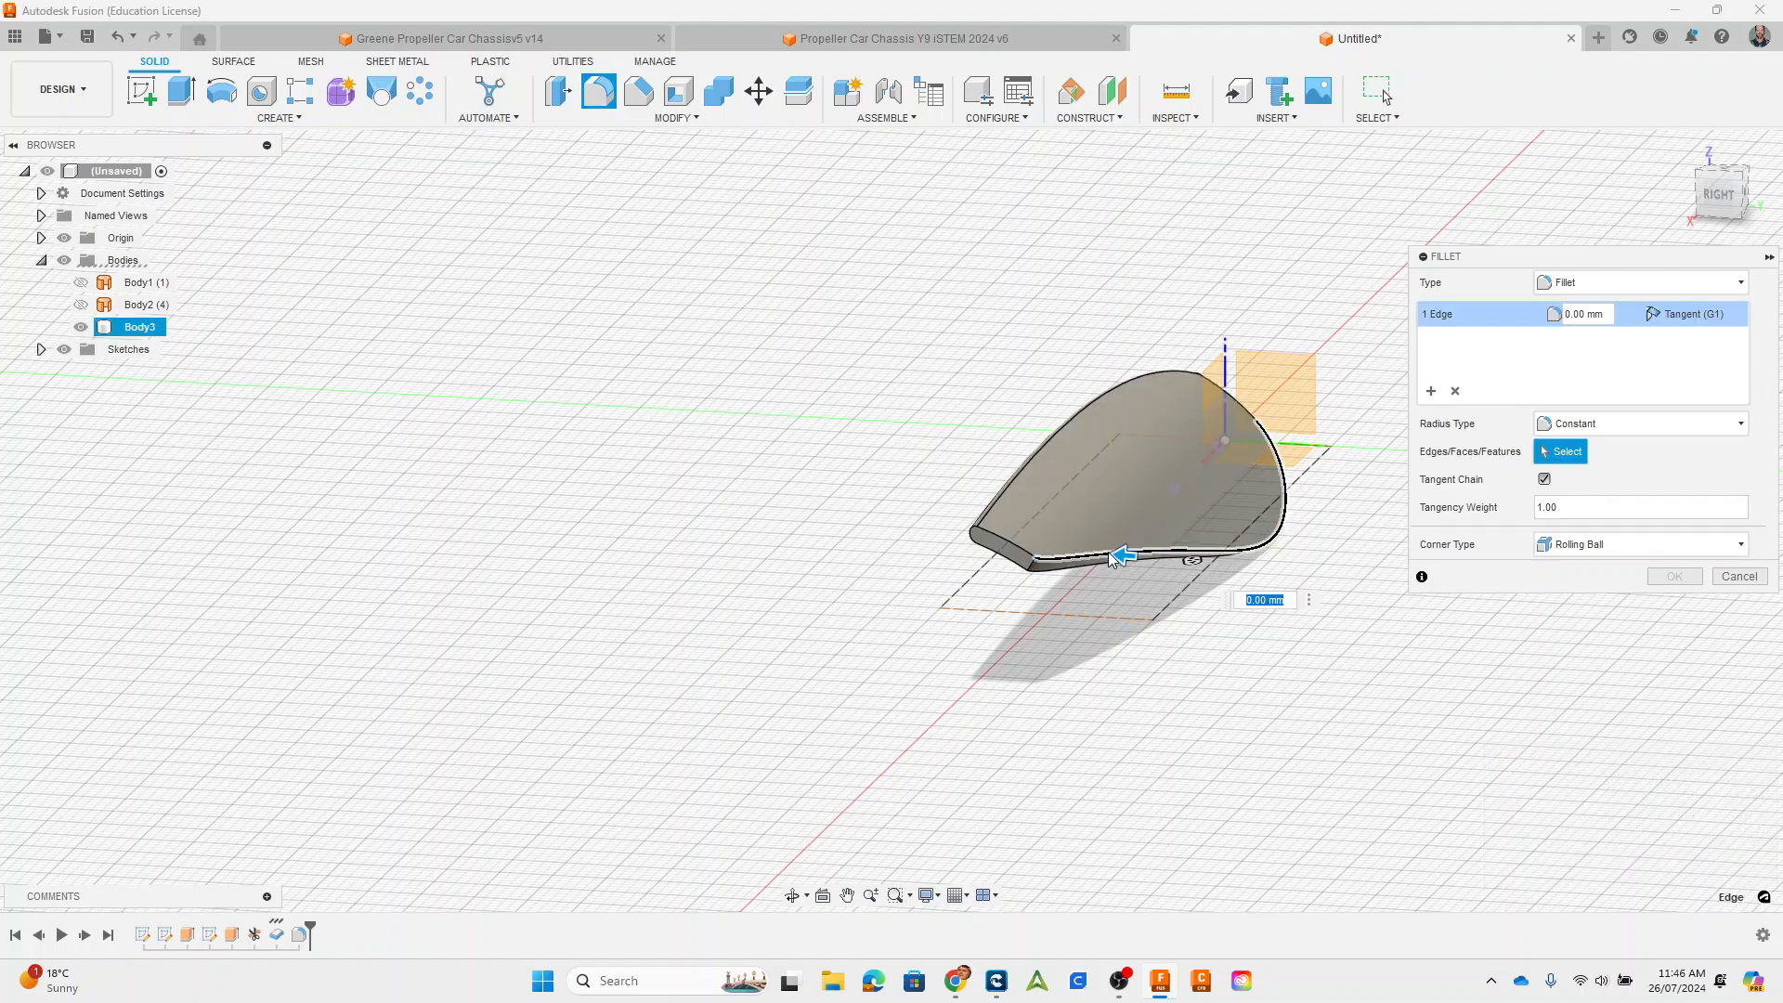
pyautogui.write('1')
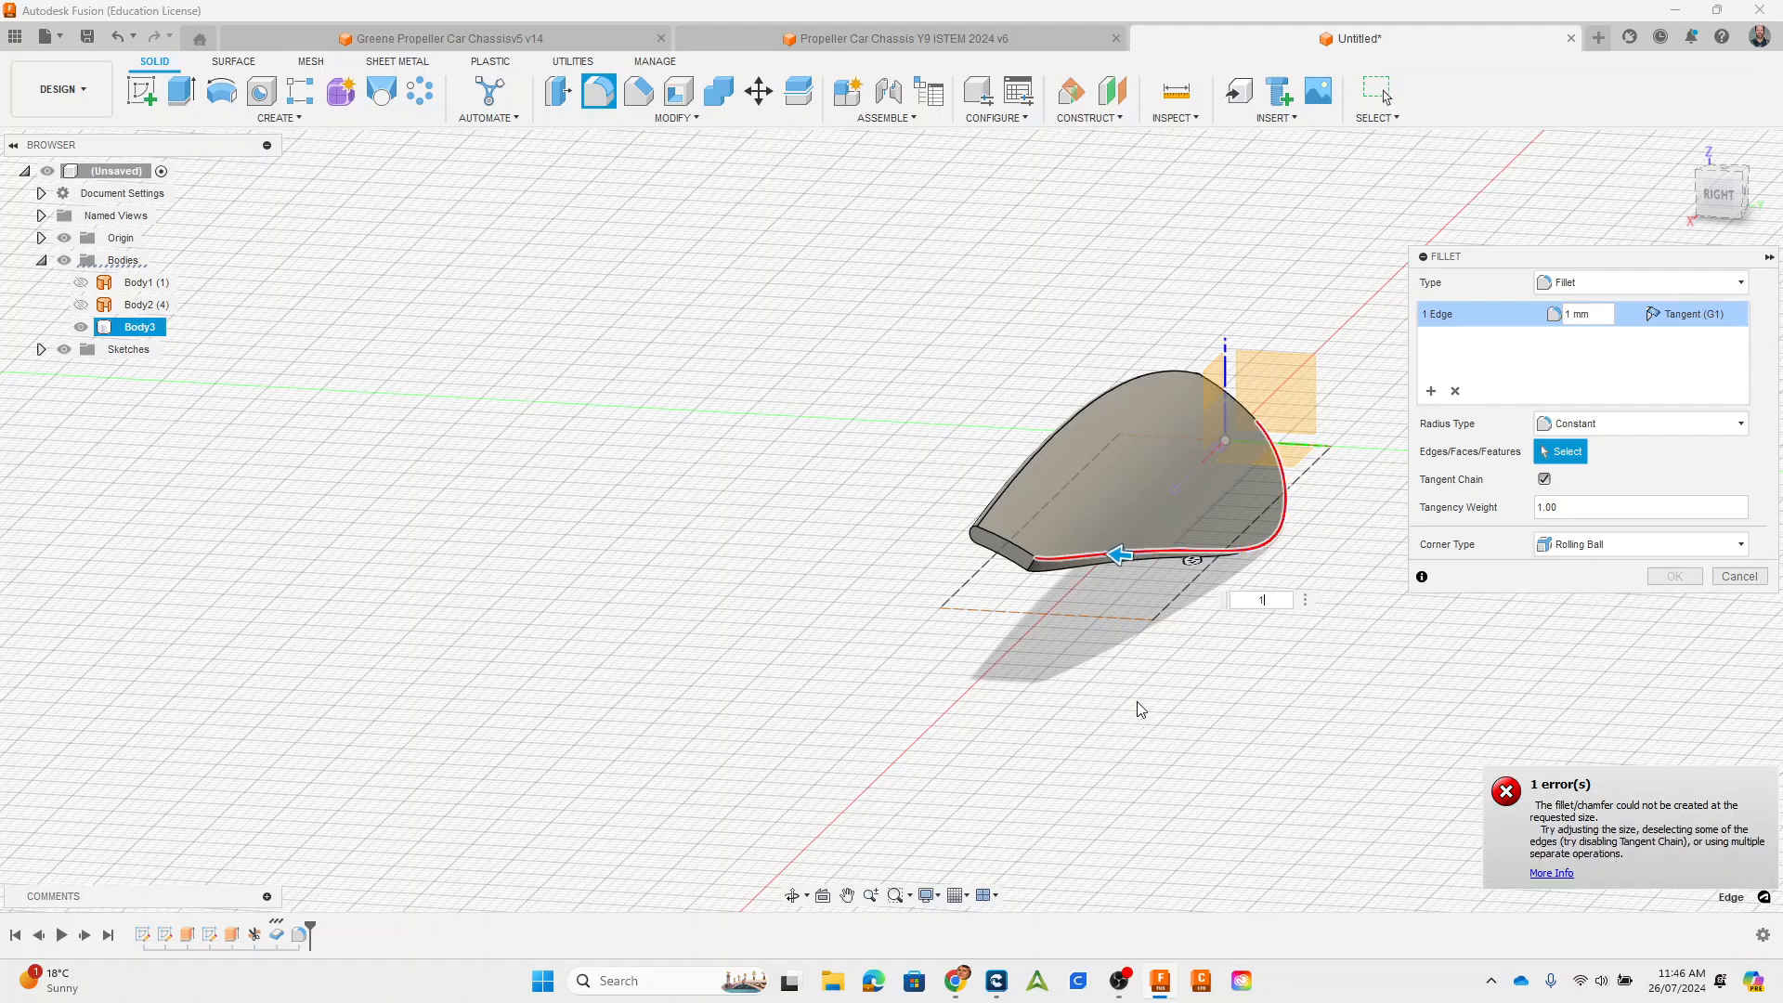
pyautogui.click(1739, 577)
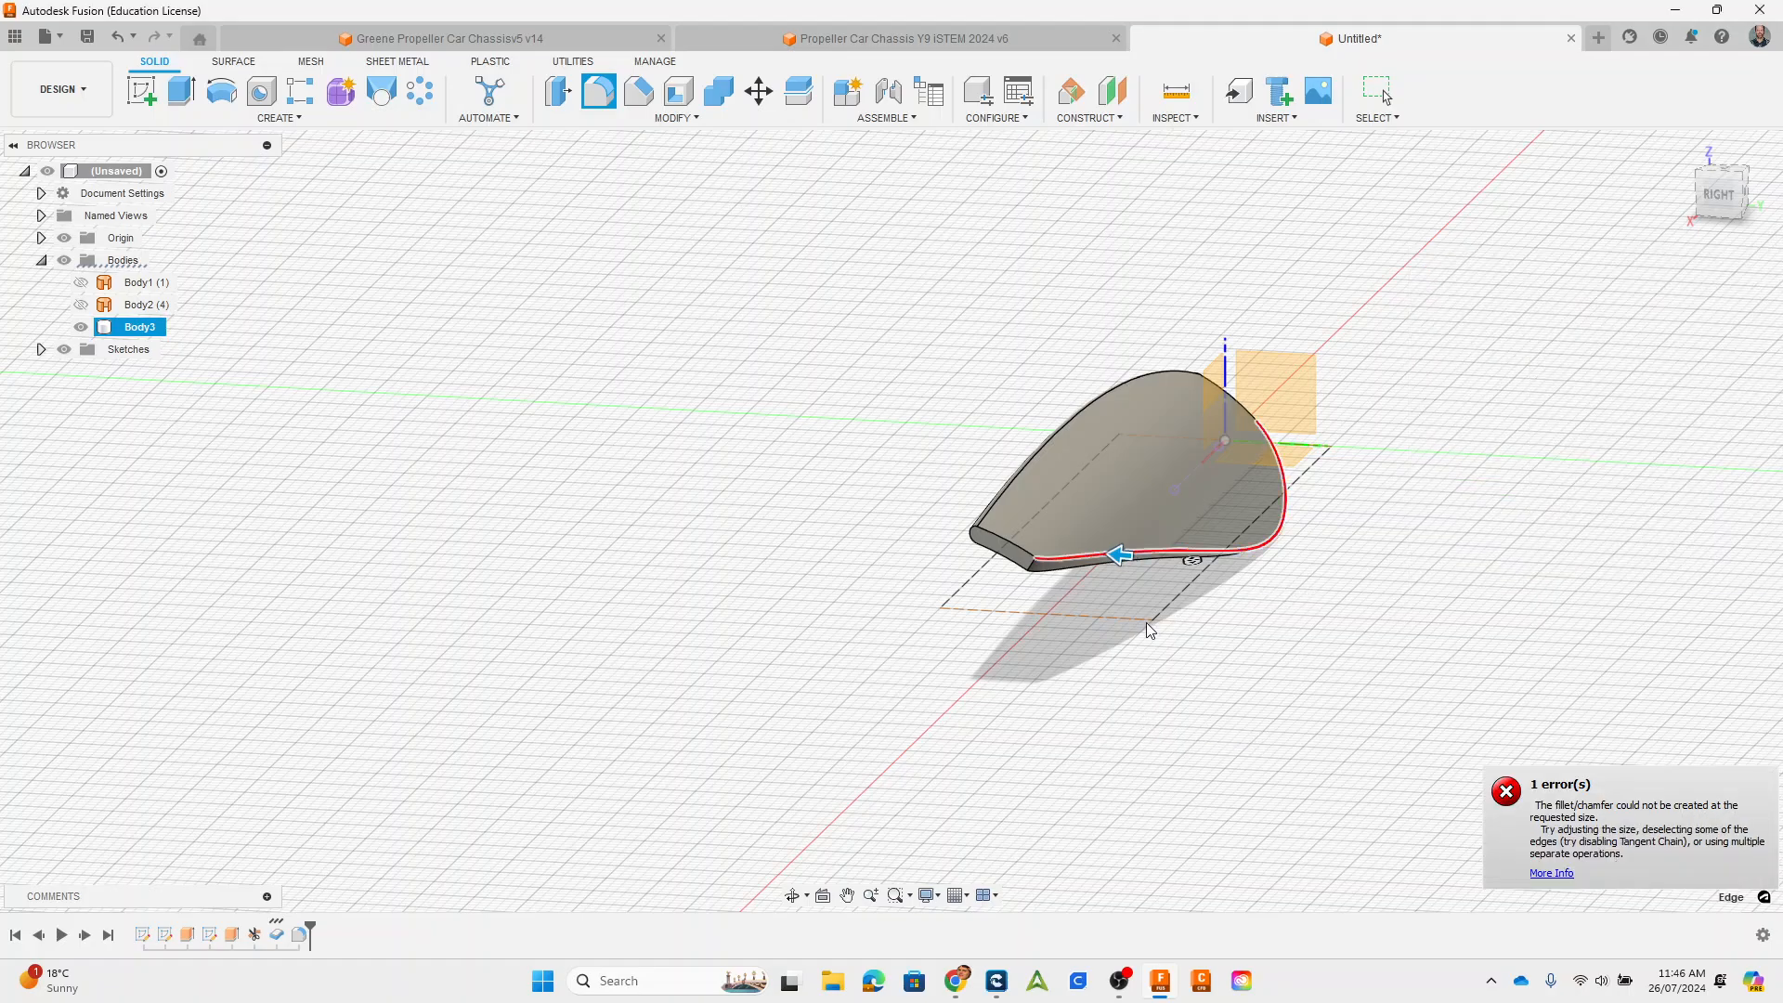
# Step: Try a smaller 0.5 mm equal-distance chamfer on the upper edge of the blade's unfilleted side
pyautogui.keyDown('shift'); pyautogui.moveTo(1420, 625); pyautogui.dragTo(1324, 465, button='middle'); pyautogui.keyUp('shift')
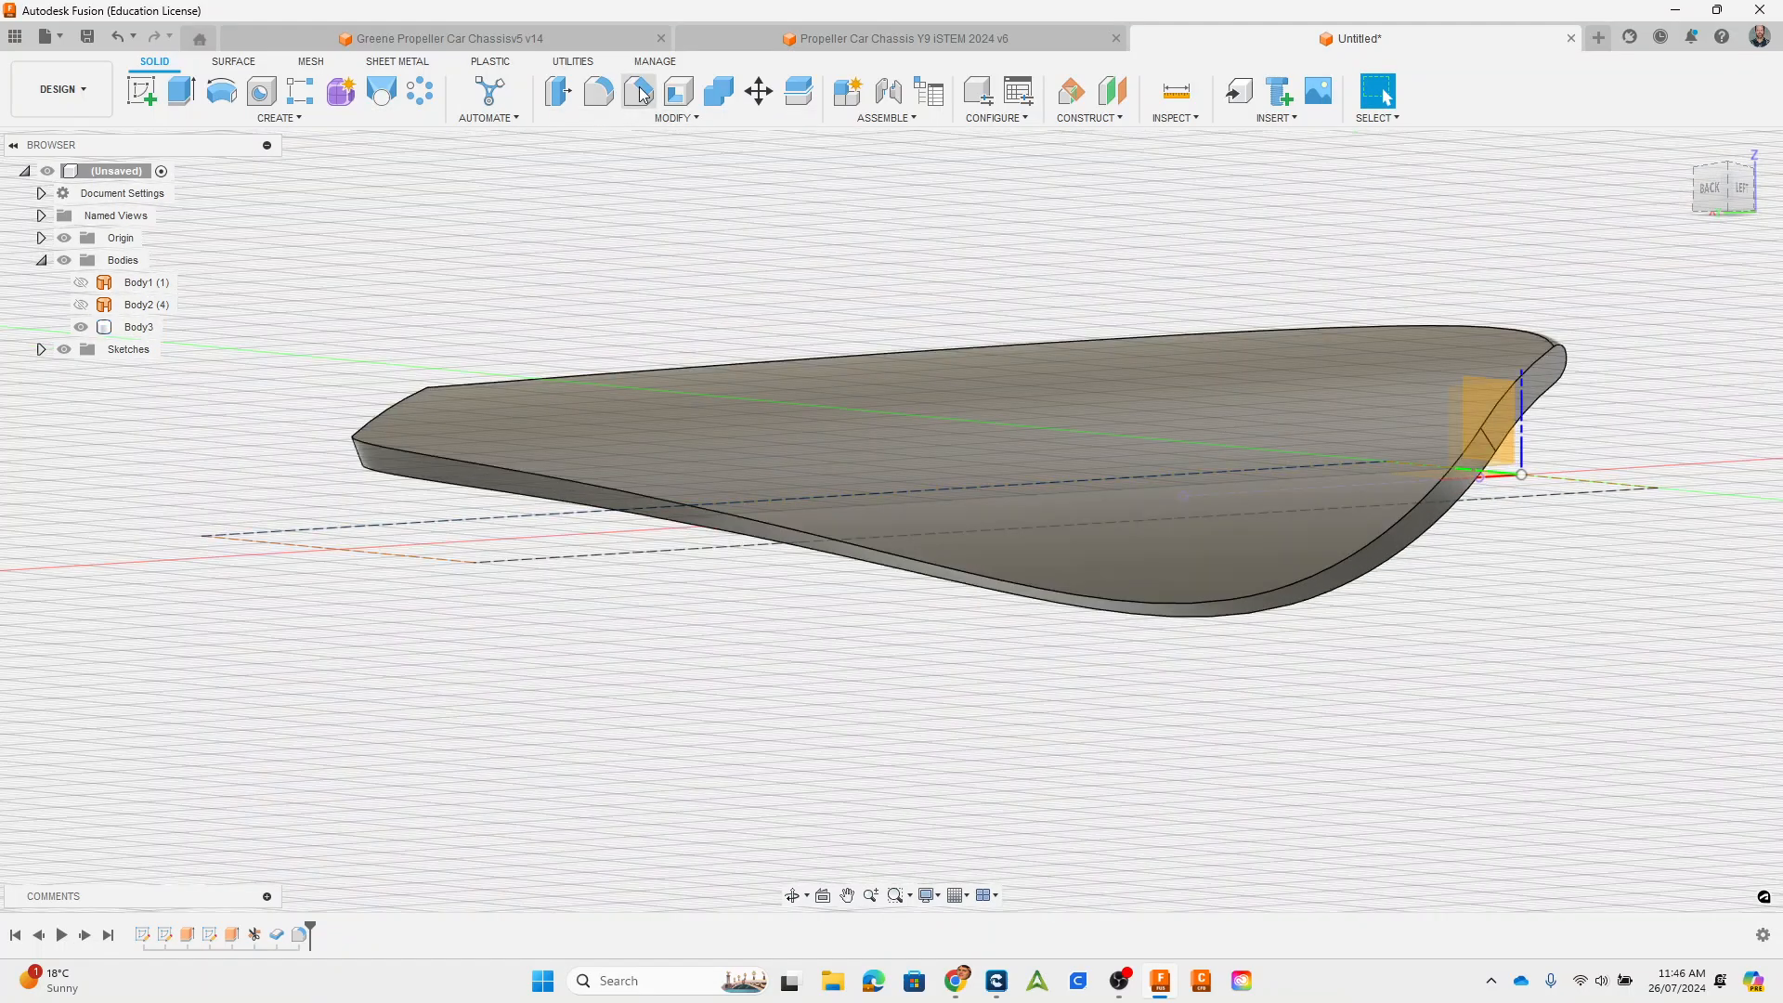
pyautogui.click(1123, 598)
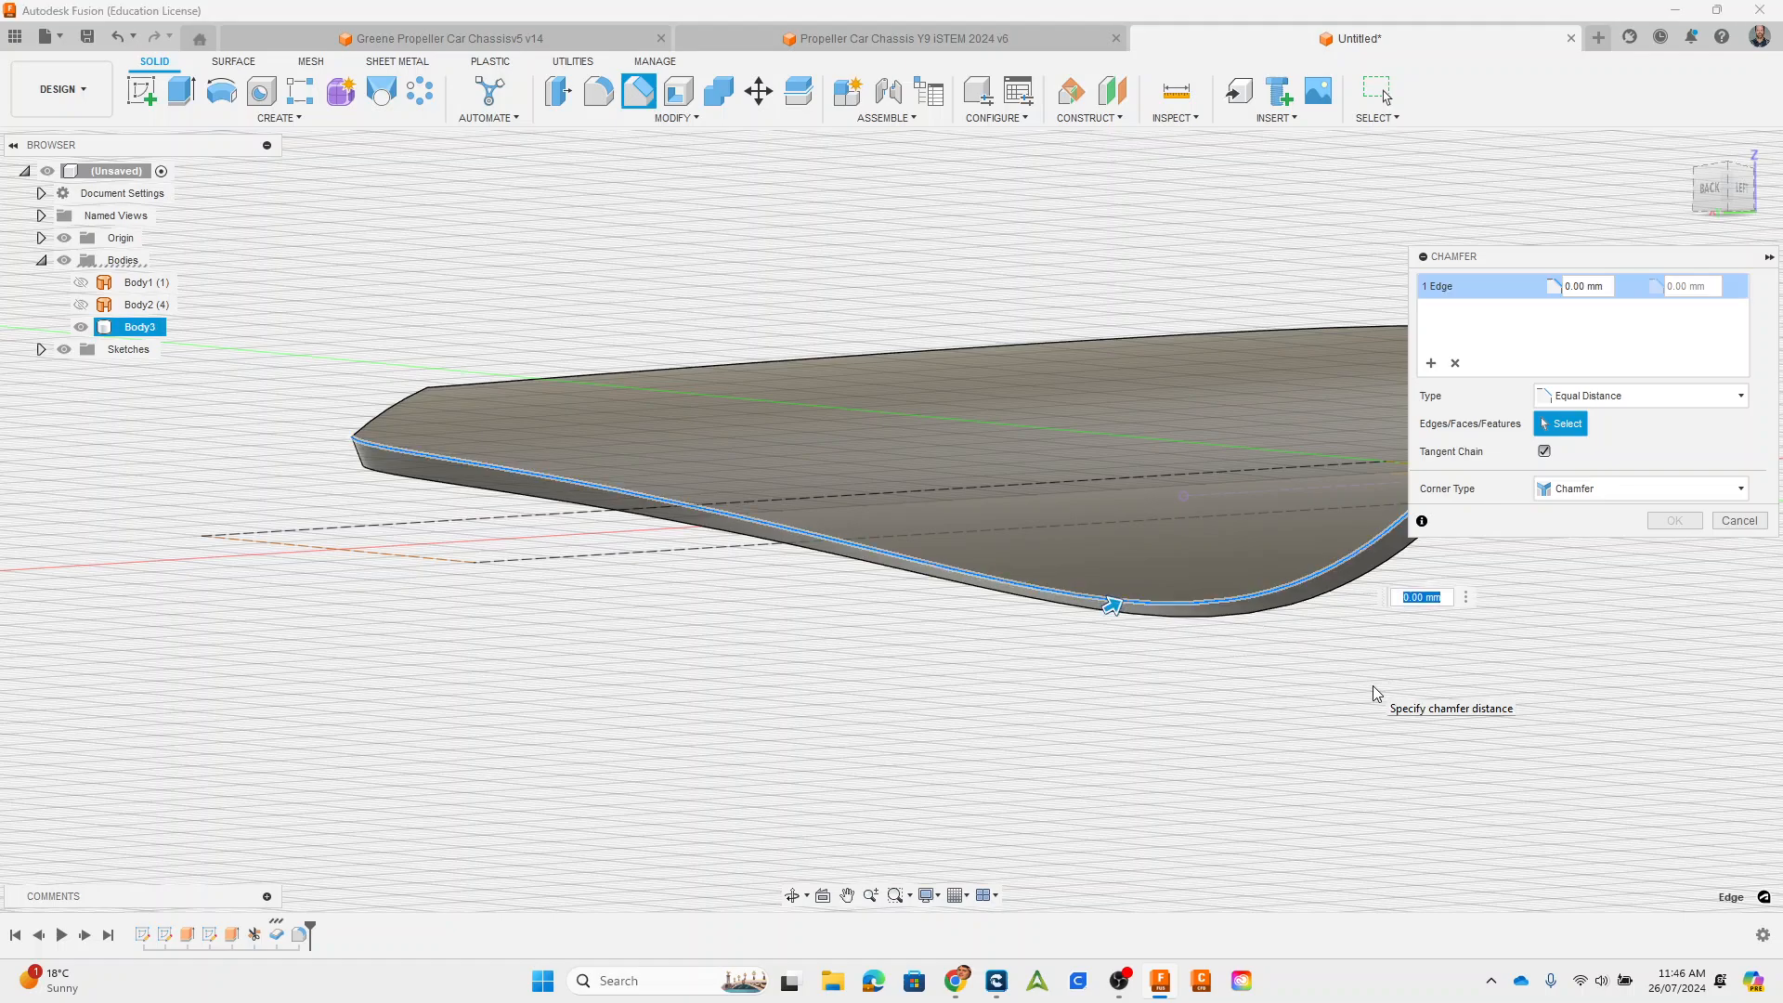
pyautogui.write('0.5')
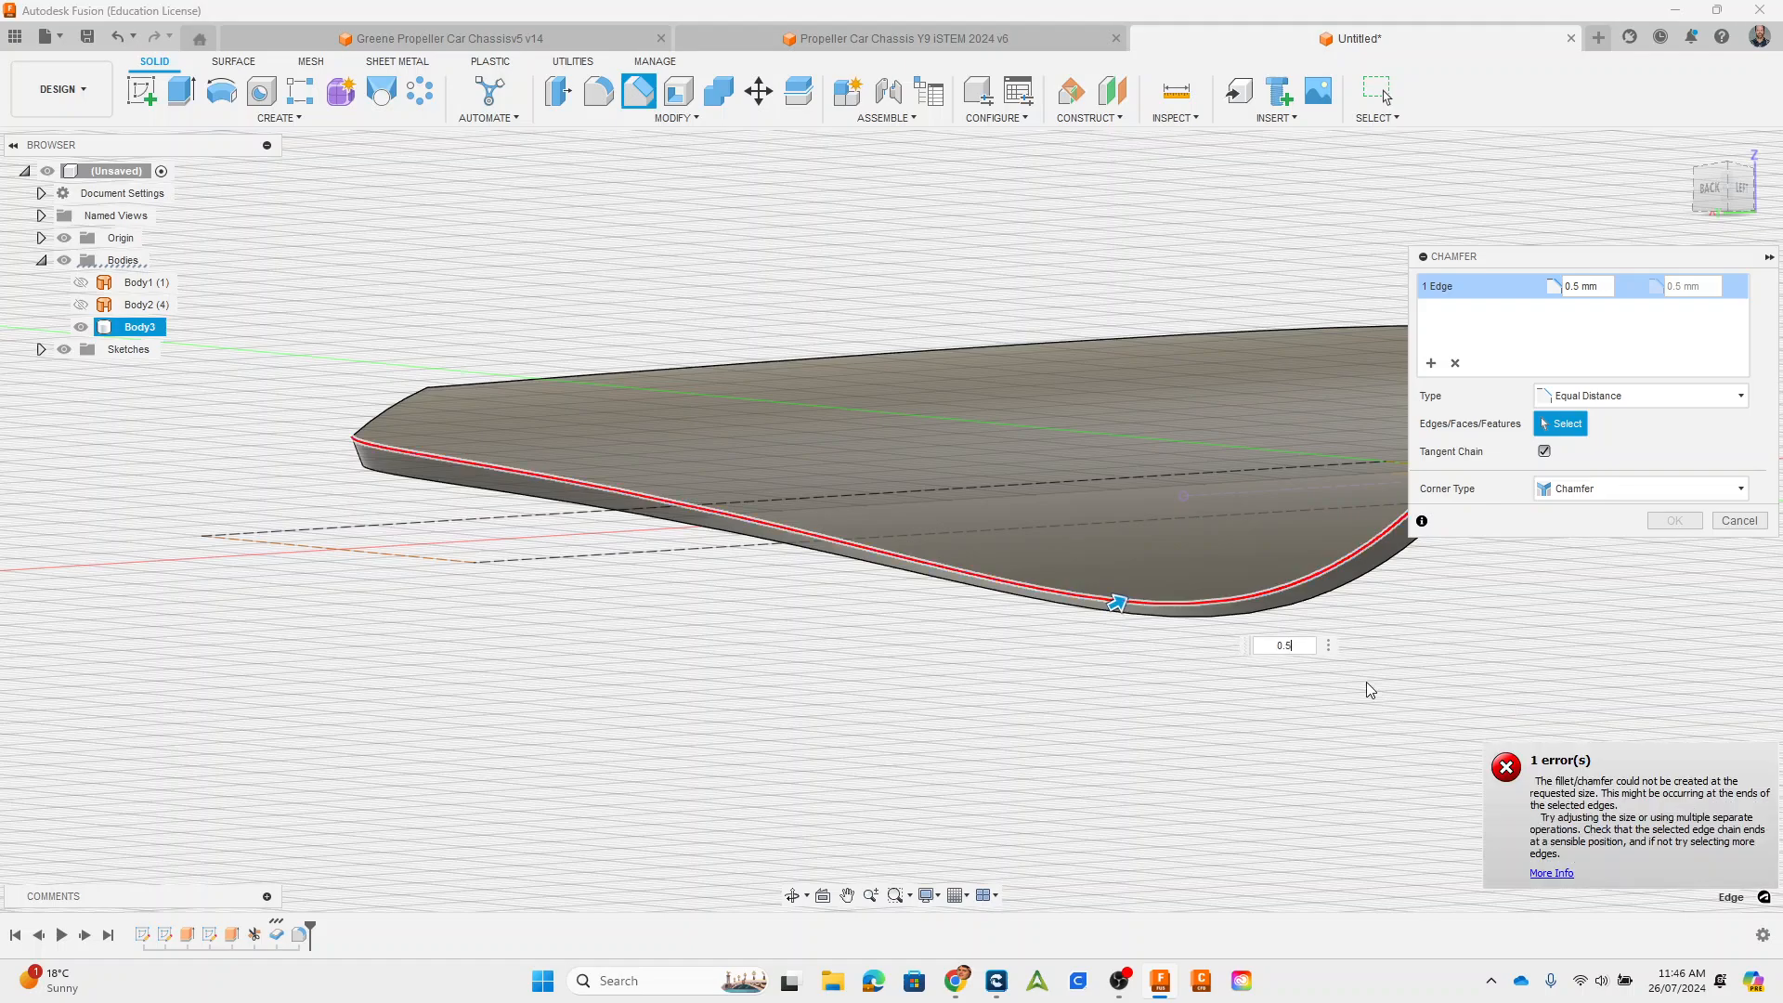
pyautogui.press('Escape')
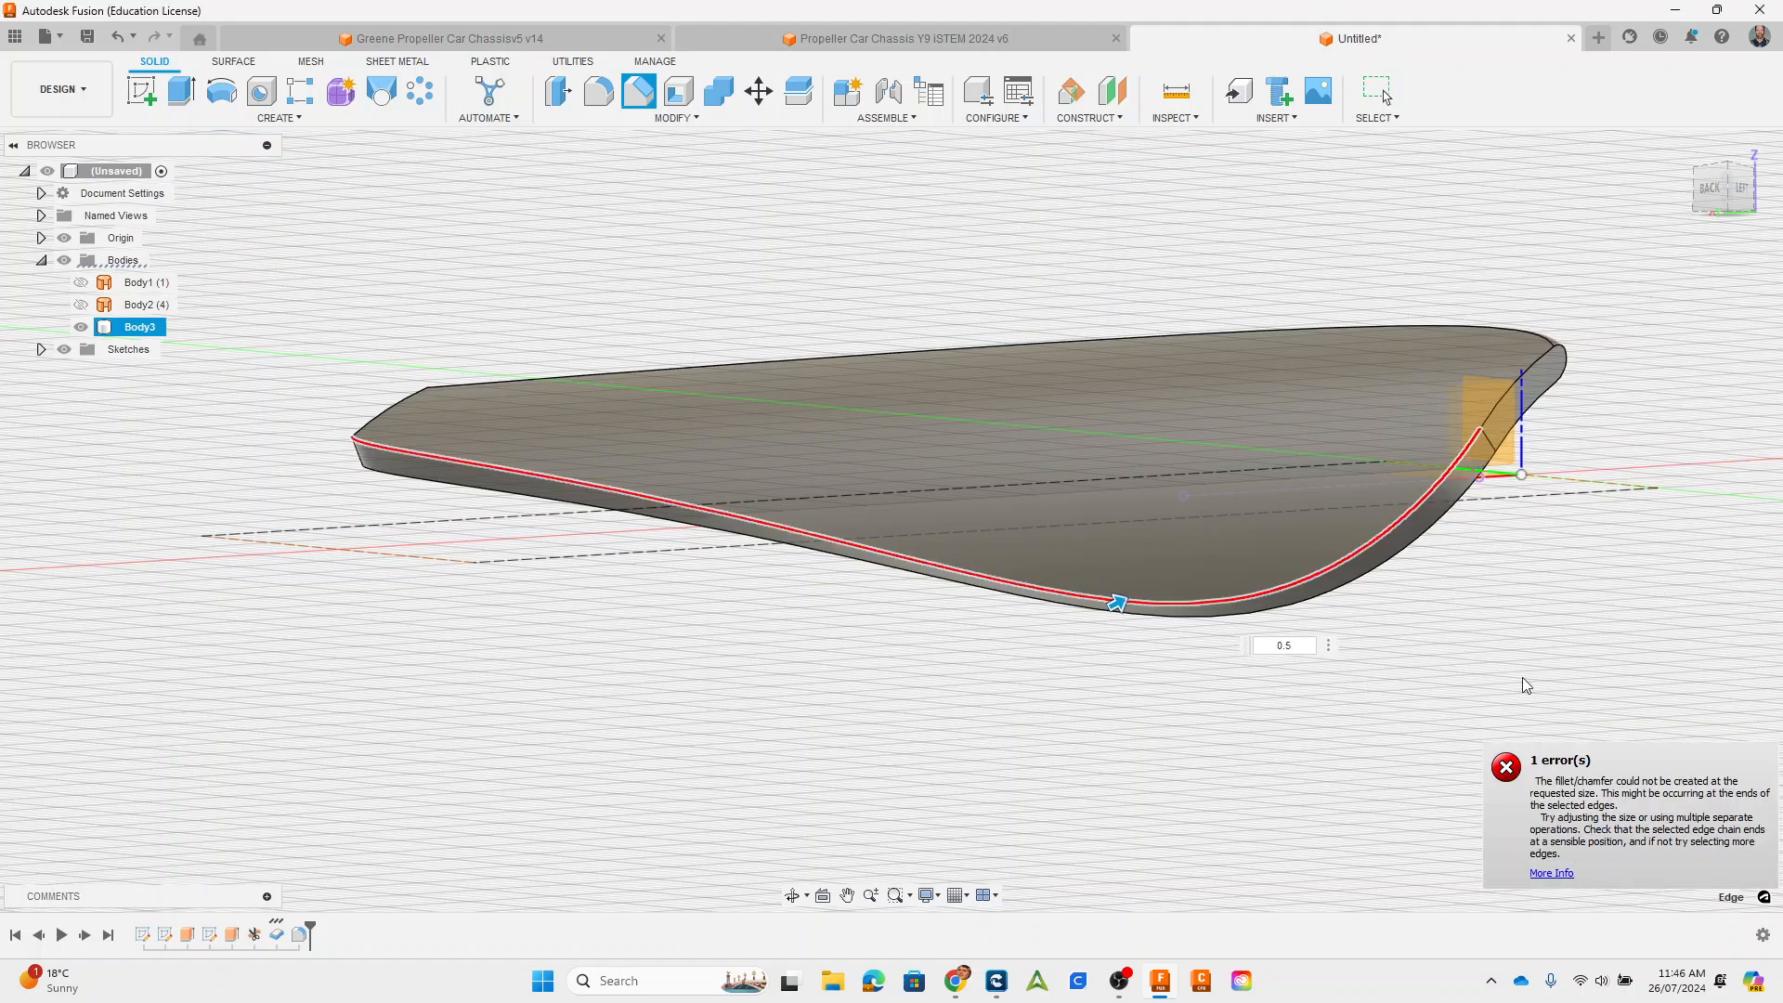
# Step: Try to fillet the underside edge of the blade's unfilleted long side with a 1 mm radius
pyautogui.keyDown('shift'); pyautogui.moveTo(1457, 676); pyautogui.dragTo(1161, 656, button='middle'); pyautogui.keyUp('shift')
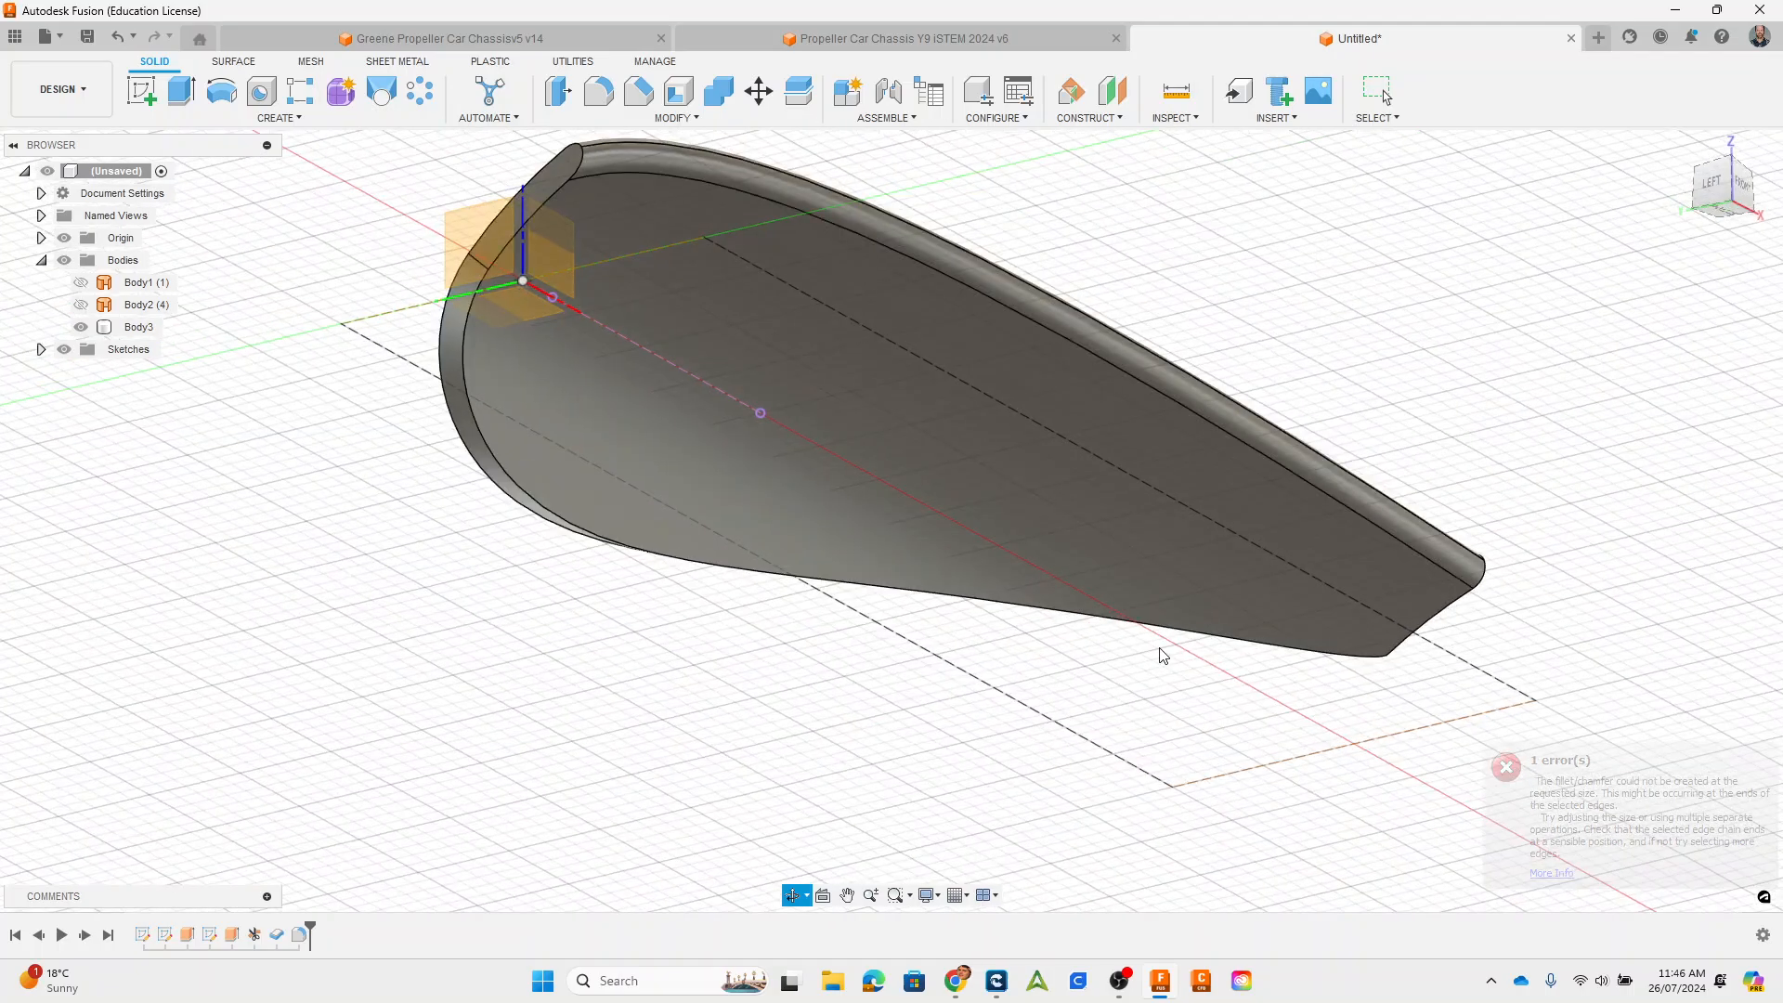
pyautogui.click(587, 94)
pyautogui.click(539, 496)
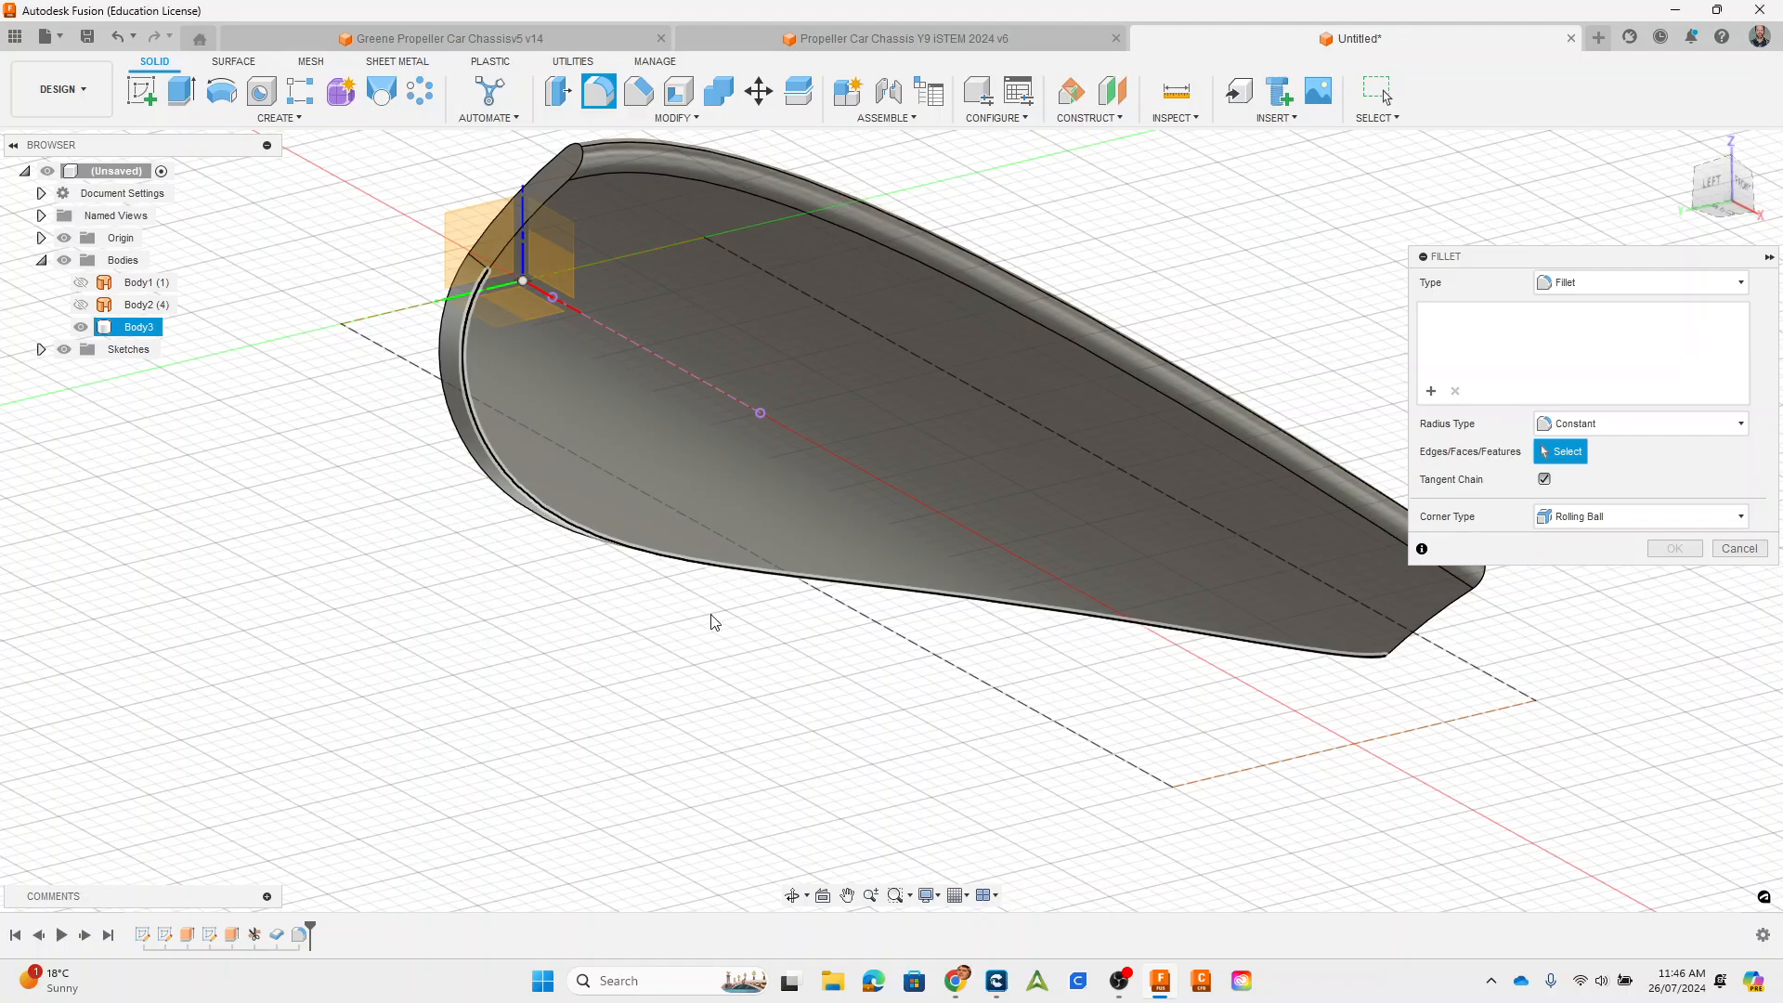
pyautogui.write('1')
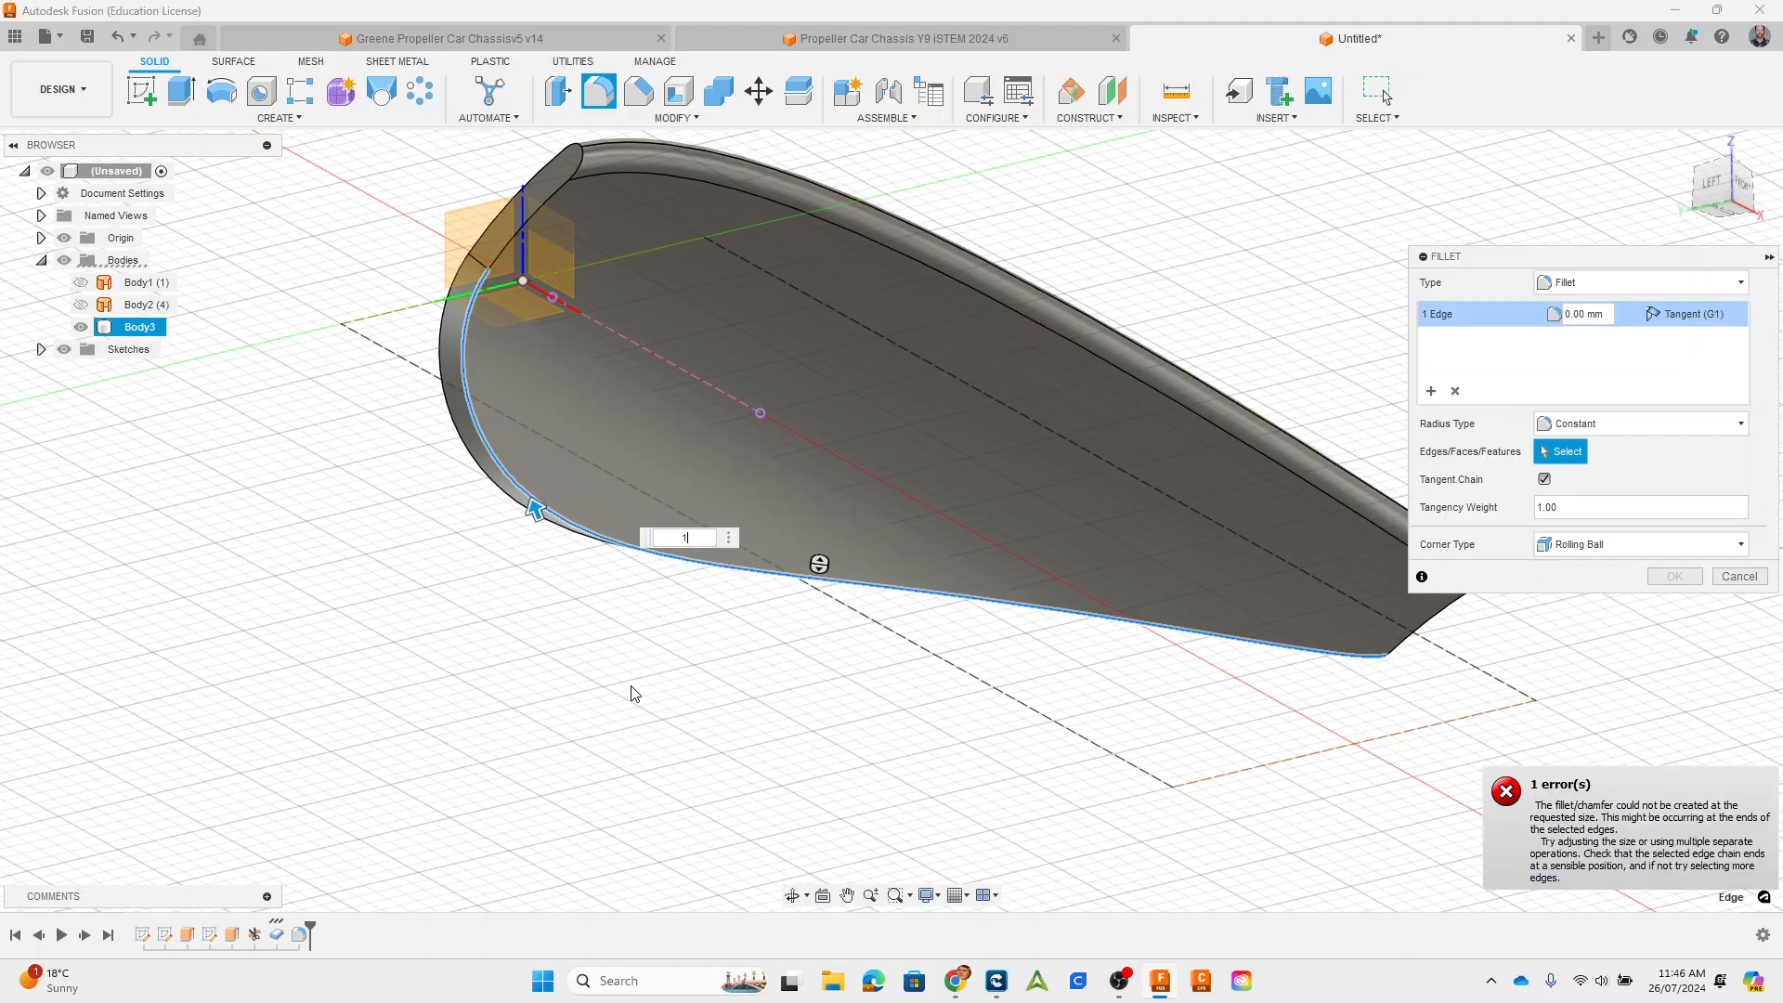
pyautogui.click(1739, 577)
# Step: Try to chamfer the underside edge of the blade's unfilleted side by 1 mm and by 0.5 mm
pyautogui.click(650, 98)
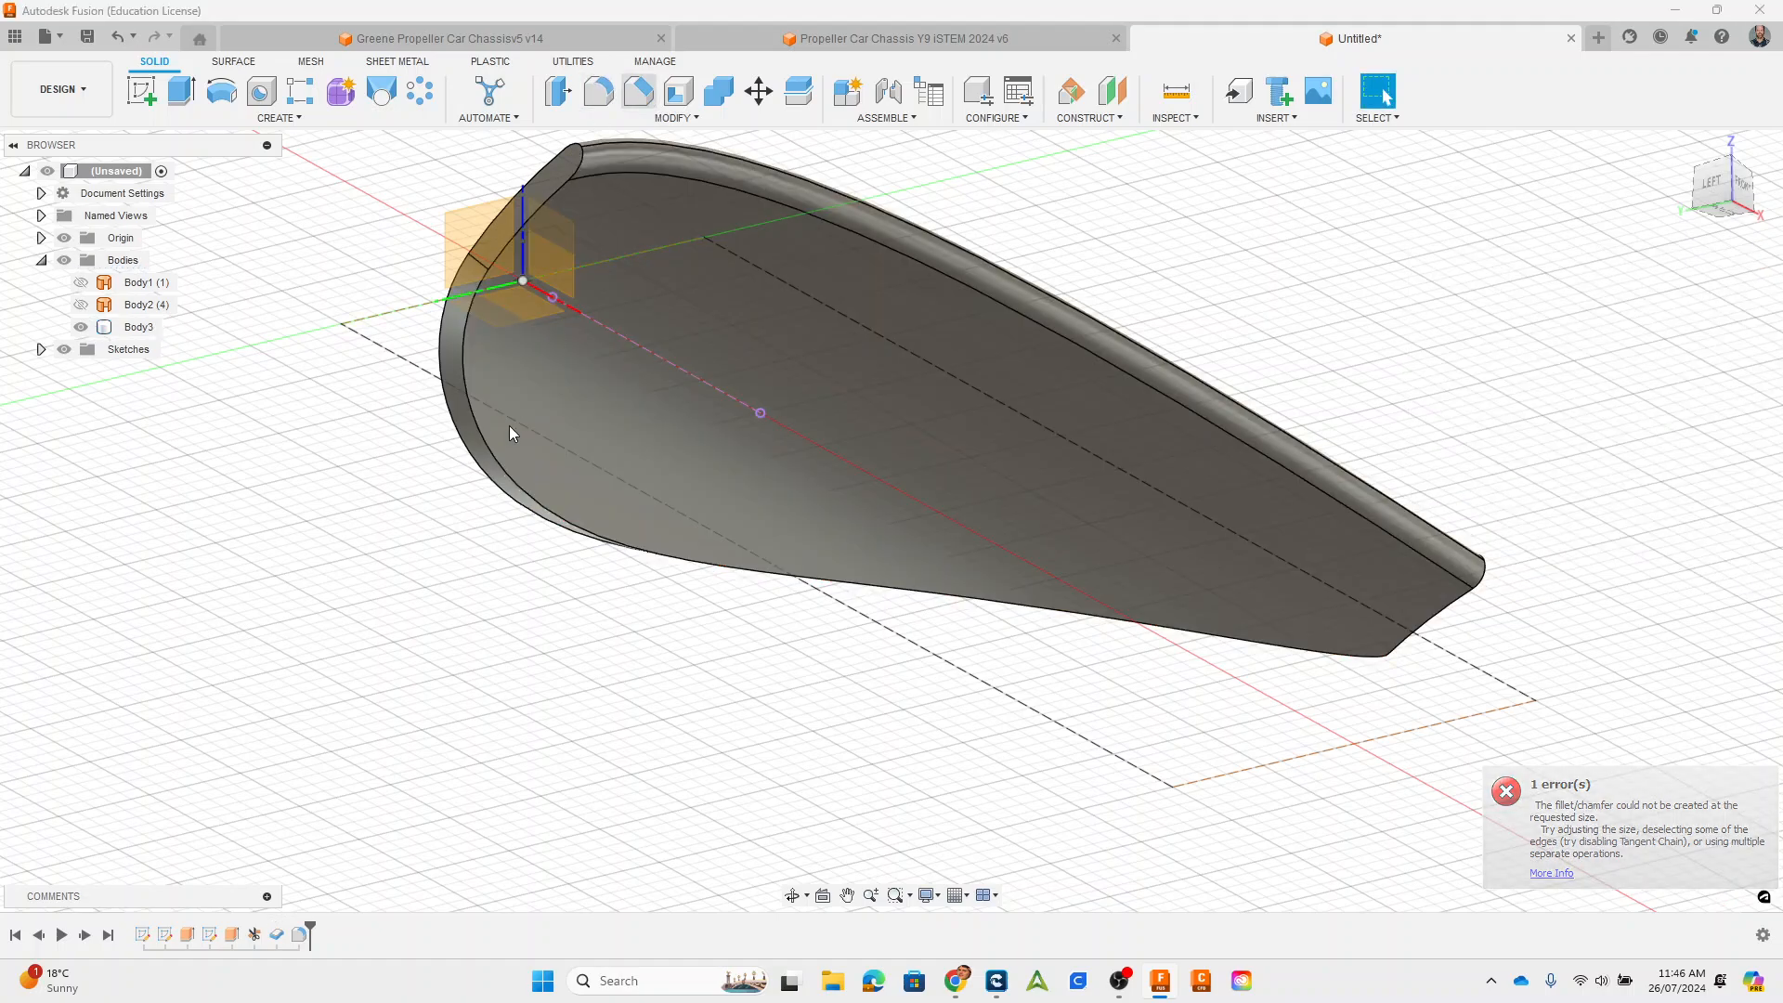
pyautogui.click(508, 482)
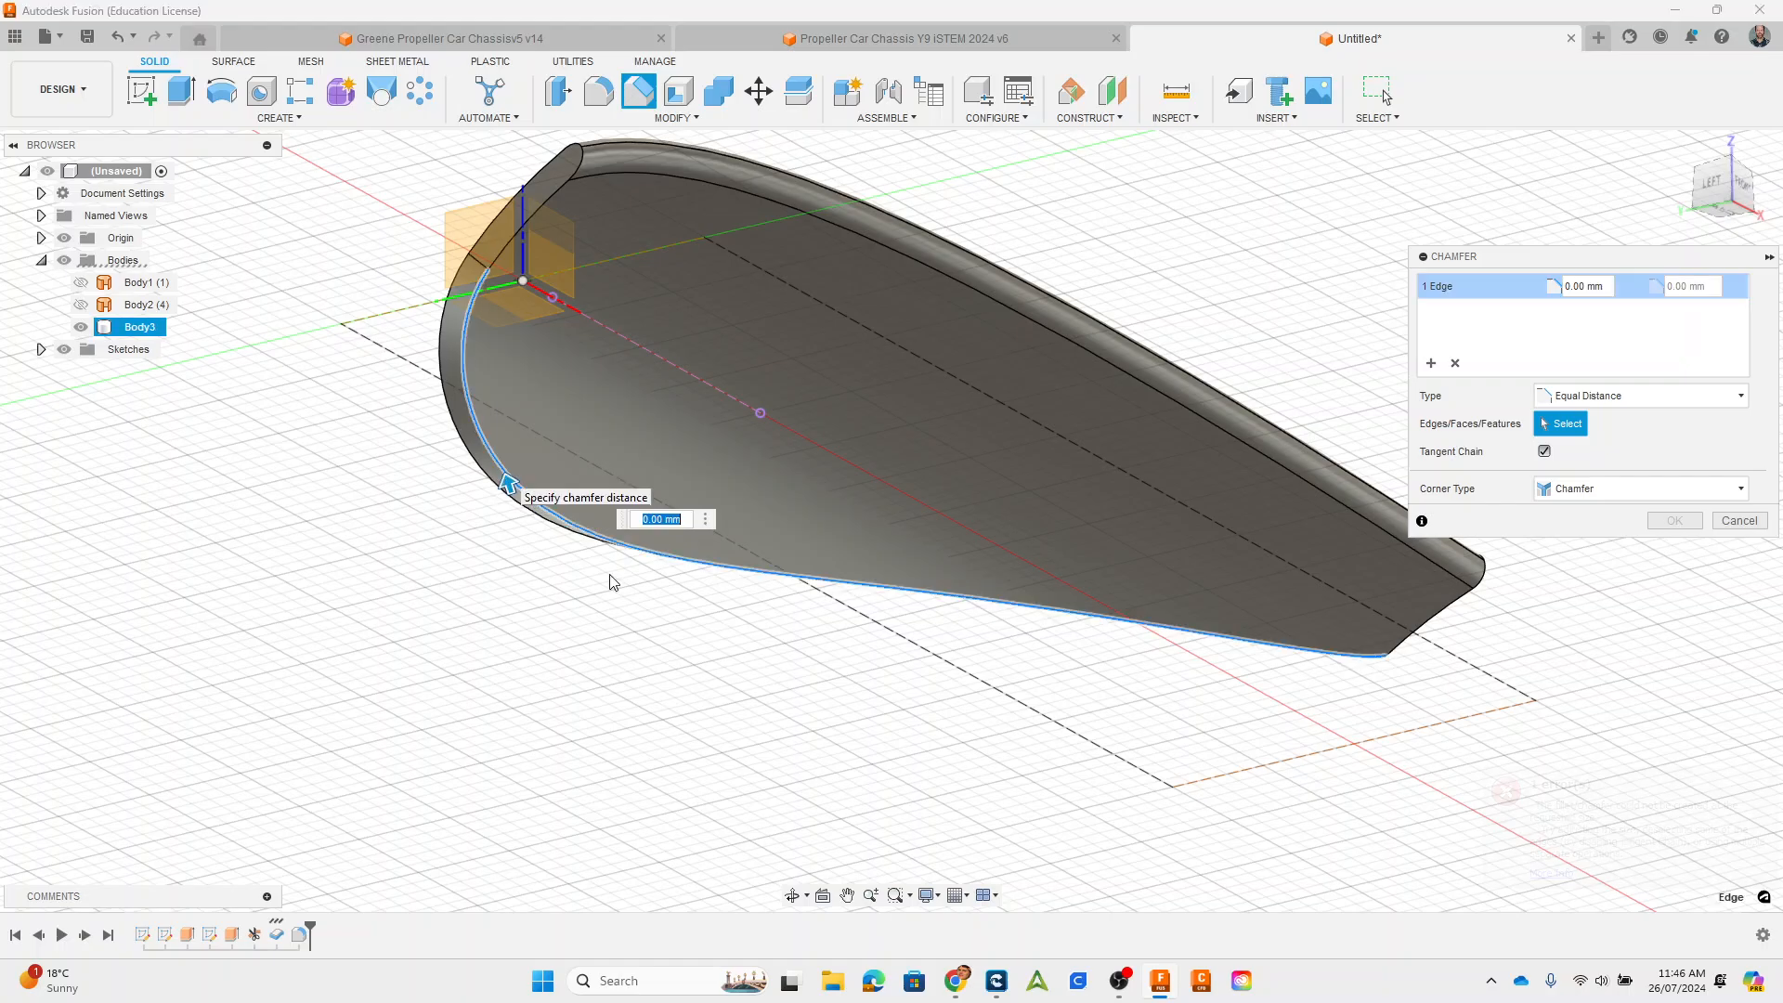
pyautogui.write('1')
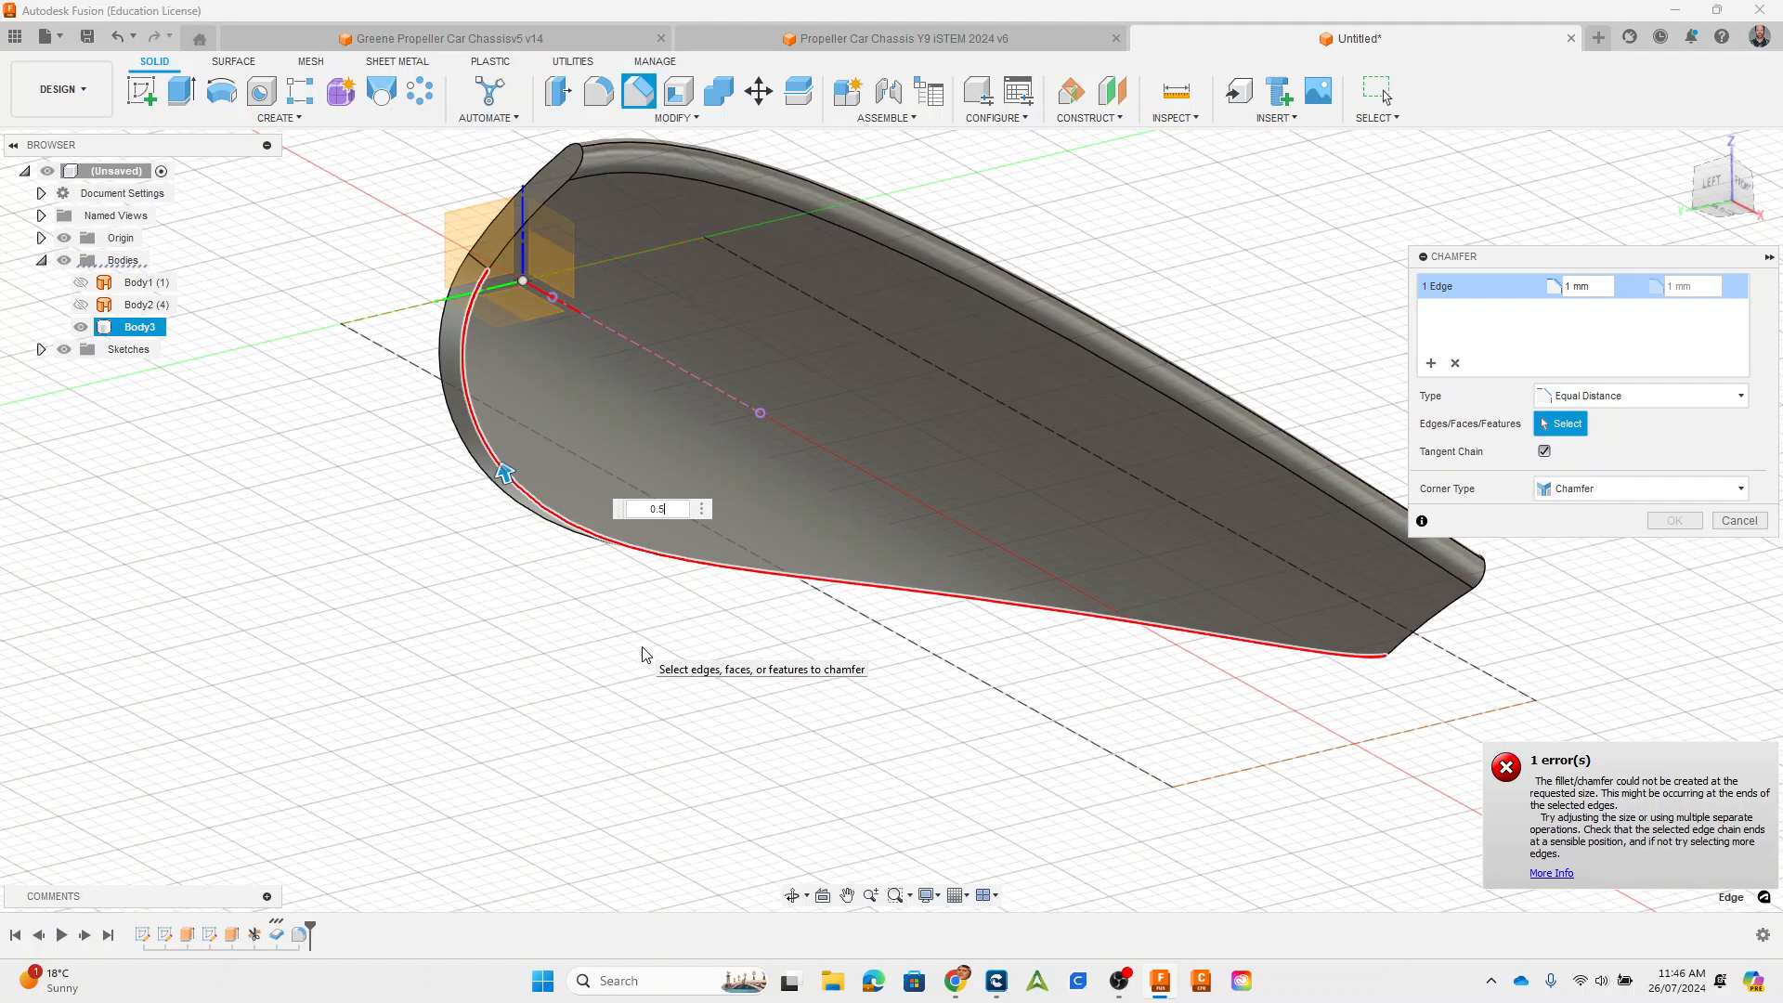
pyautogui.write('0.5')
pyautogui.press('Return')
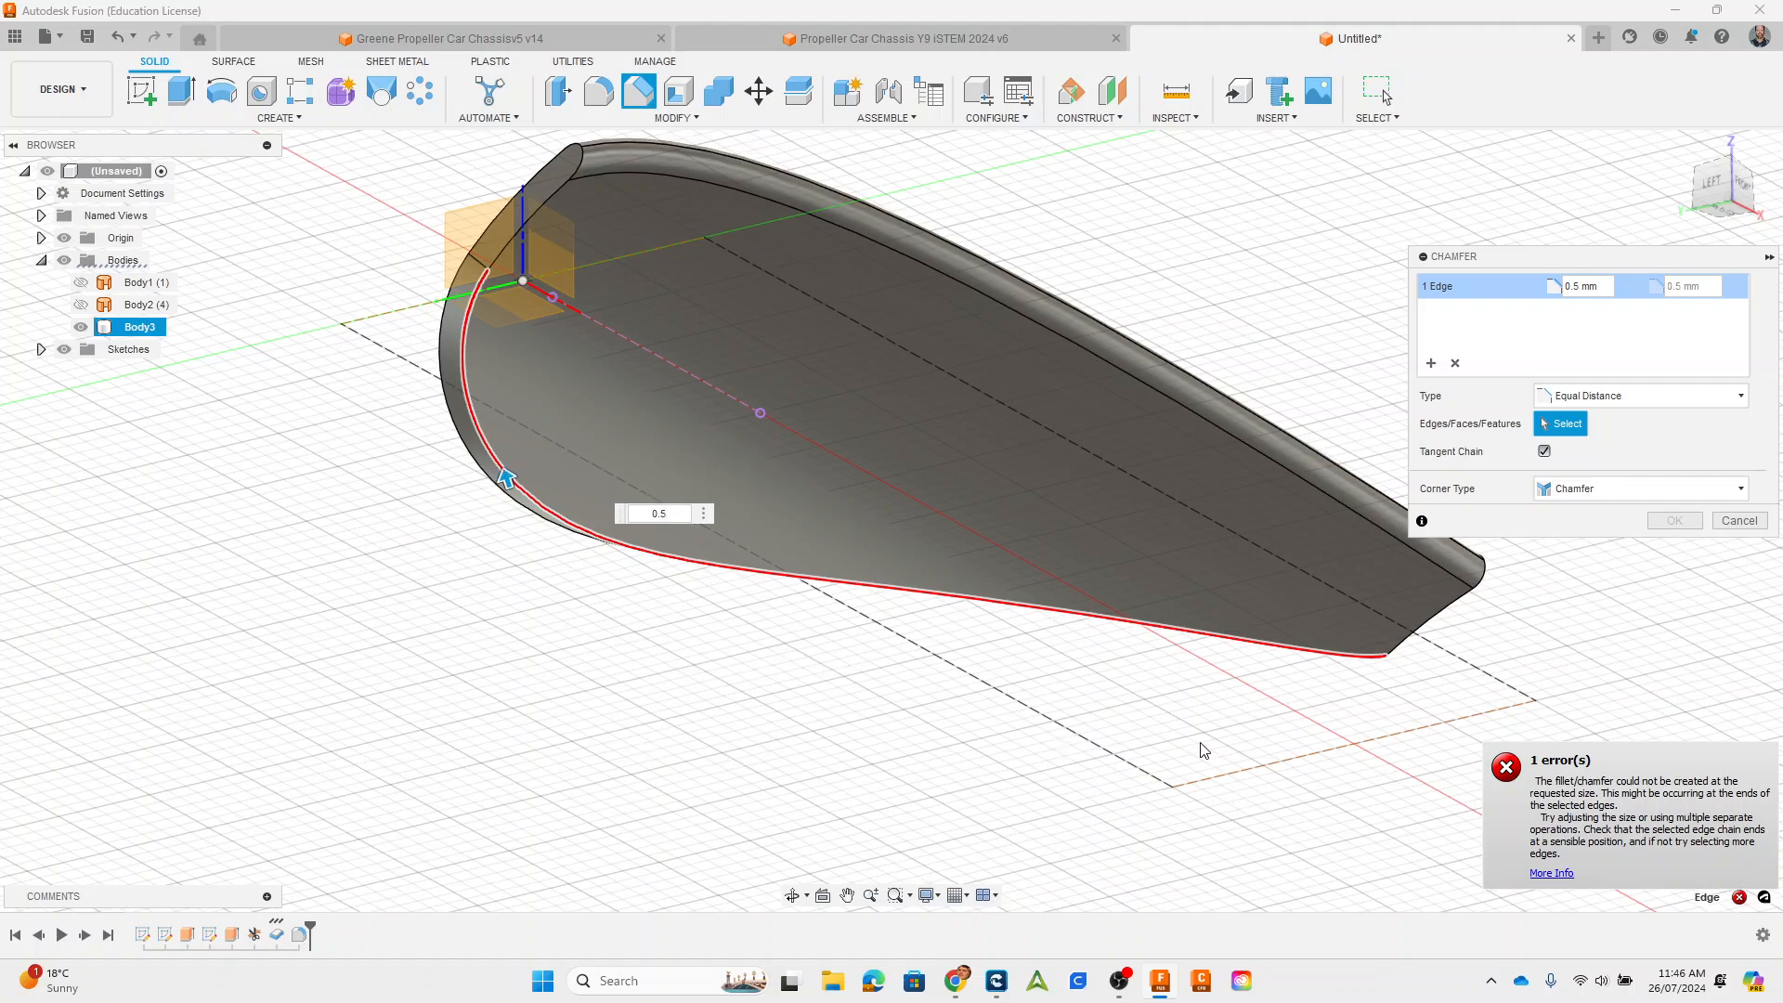
pyautogui.click(1740, 520)
# Step: Examine the filleted and unfilleted edges of the blade body from several sides
pyautogui.moveTo(1302, 559)
pyautogui.keyDown('shift'); pyautogui.mouseDown(button='middle')
pyautogui.moveTo(1074, 569)
pyautogui.moveTo(1008, 605)
pyautogui.moveTo(1028, 613)
pyautogui.moveTo(908, 656)
pyautogui.moveTo(1067, 637)
pyautogui.moveTo(1027, 704)
pyautogui.moveTo(1077, 733)
pyautogui.moveTo(1042, 644)
pyautogui.moveTo(1329, 668)
pyautogui.moveTo(1365, 693)
pyautogui.moveTo(1337, 649)
pyautogui.moveTo(1273, 677)
pyautogui.moveTo(1087, 687)
pyautogui.mouseUp(button='middle'); pyautogui.keyUp('shift')
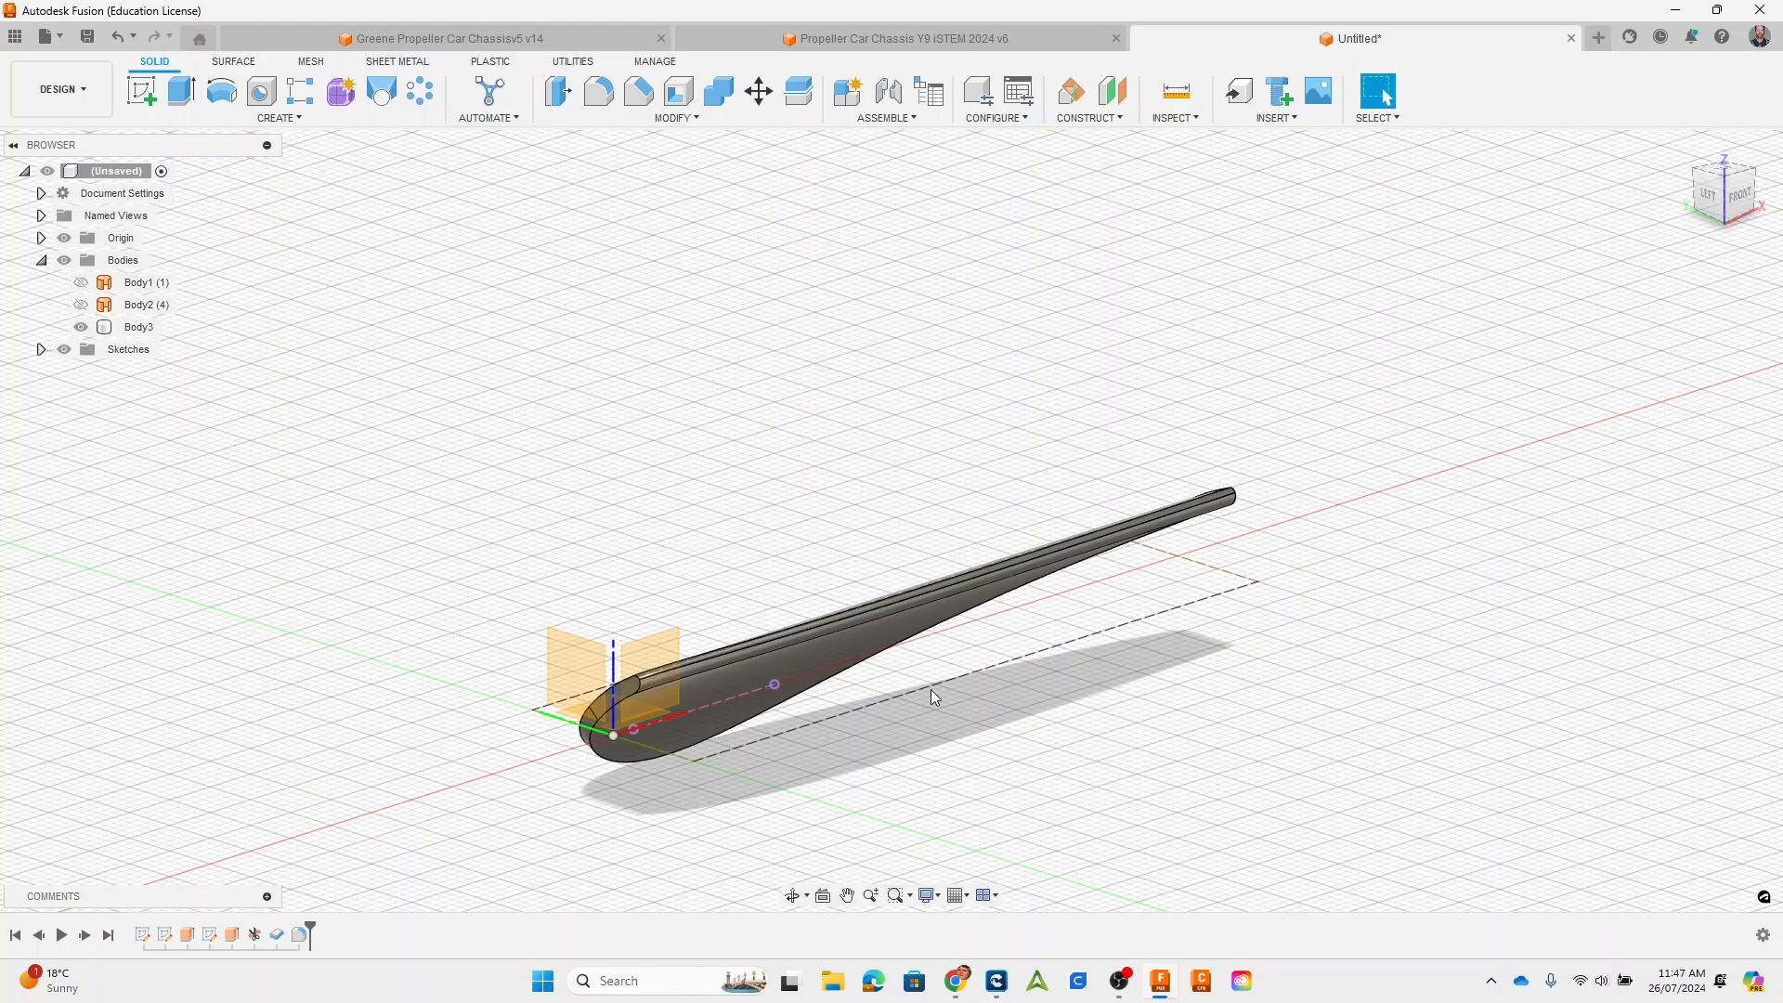
pyautogui.scroll(-2, 930, 689)
pyautogui.scroll(5, 779, 734)
pyautogui.scroll(-4, 1300, 743)
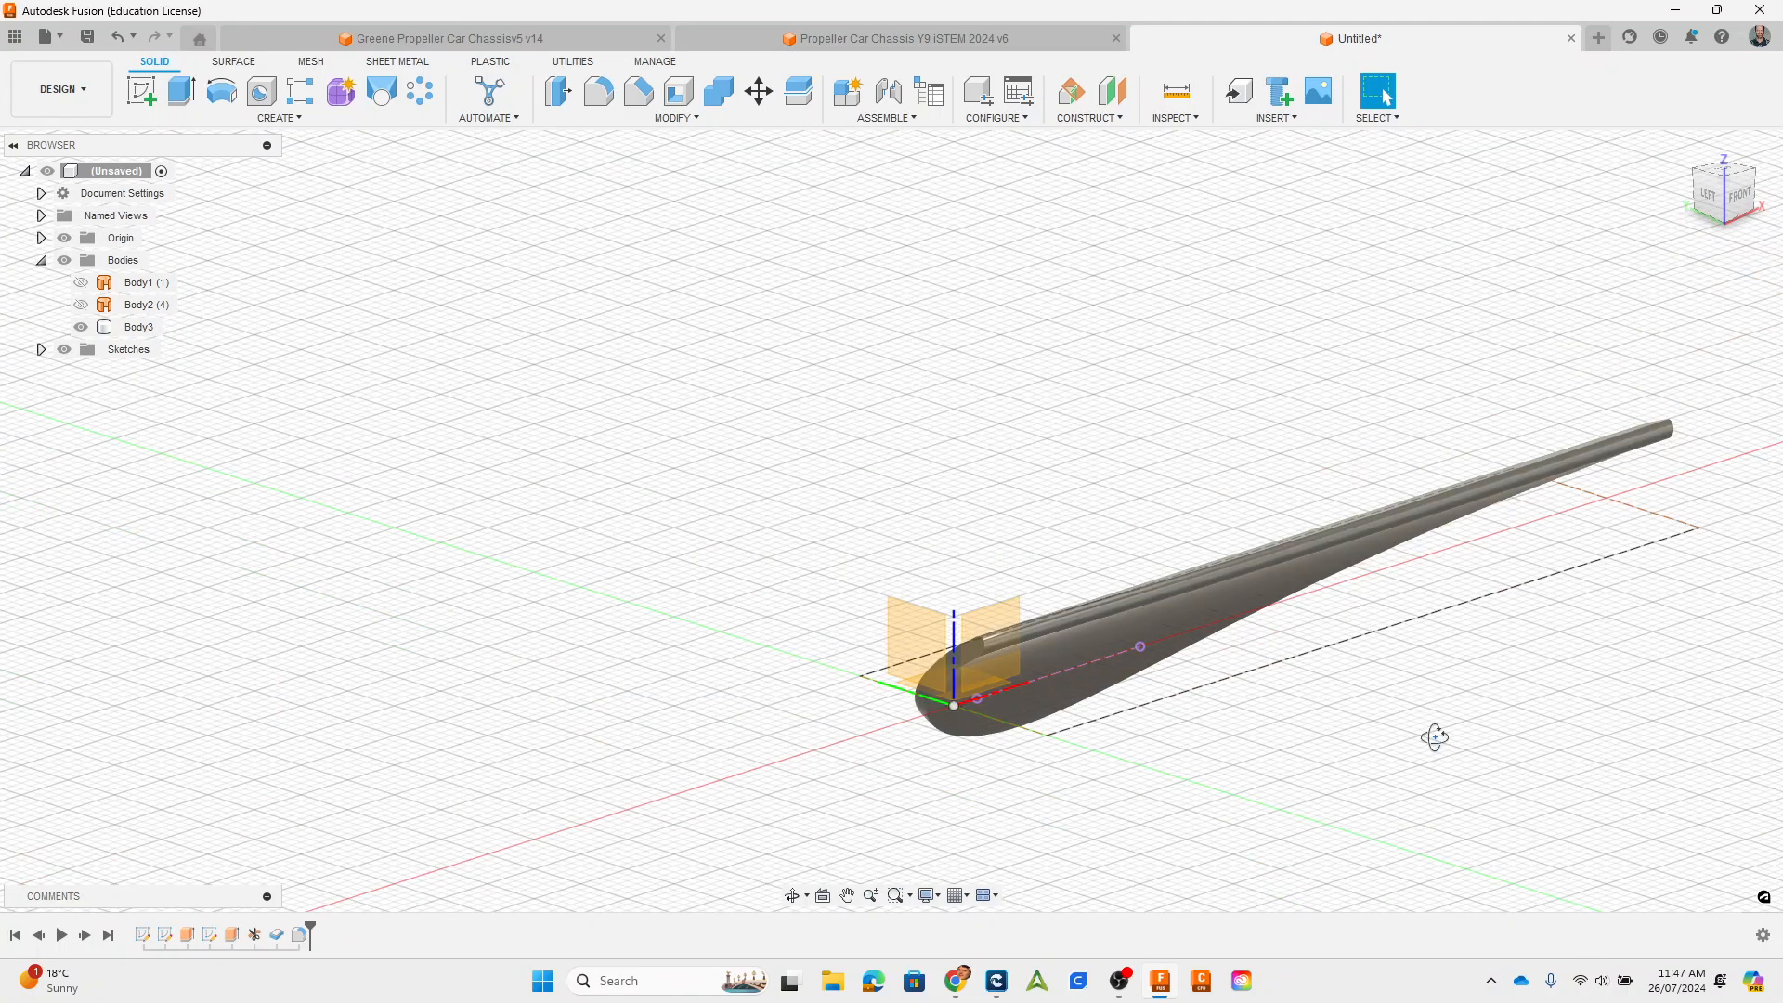
pyautogui.keyDown('shift'); pyautogui.moveTo(1435, 737); pyautogui.dragTo(1170, 502, button='middle'); pyautogui.keyUp('shift')
pyautogui.click(1170, 502)
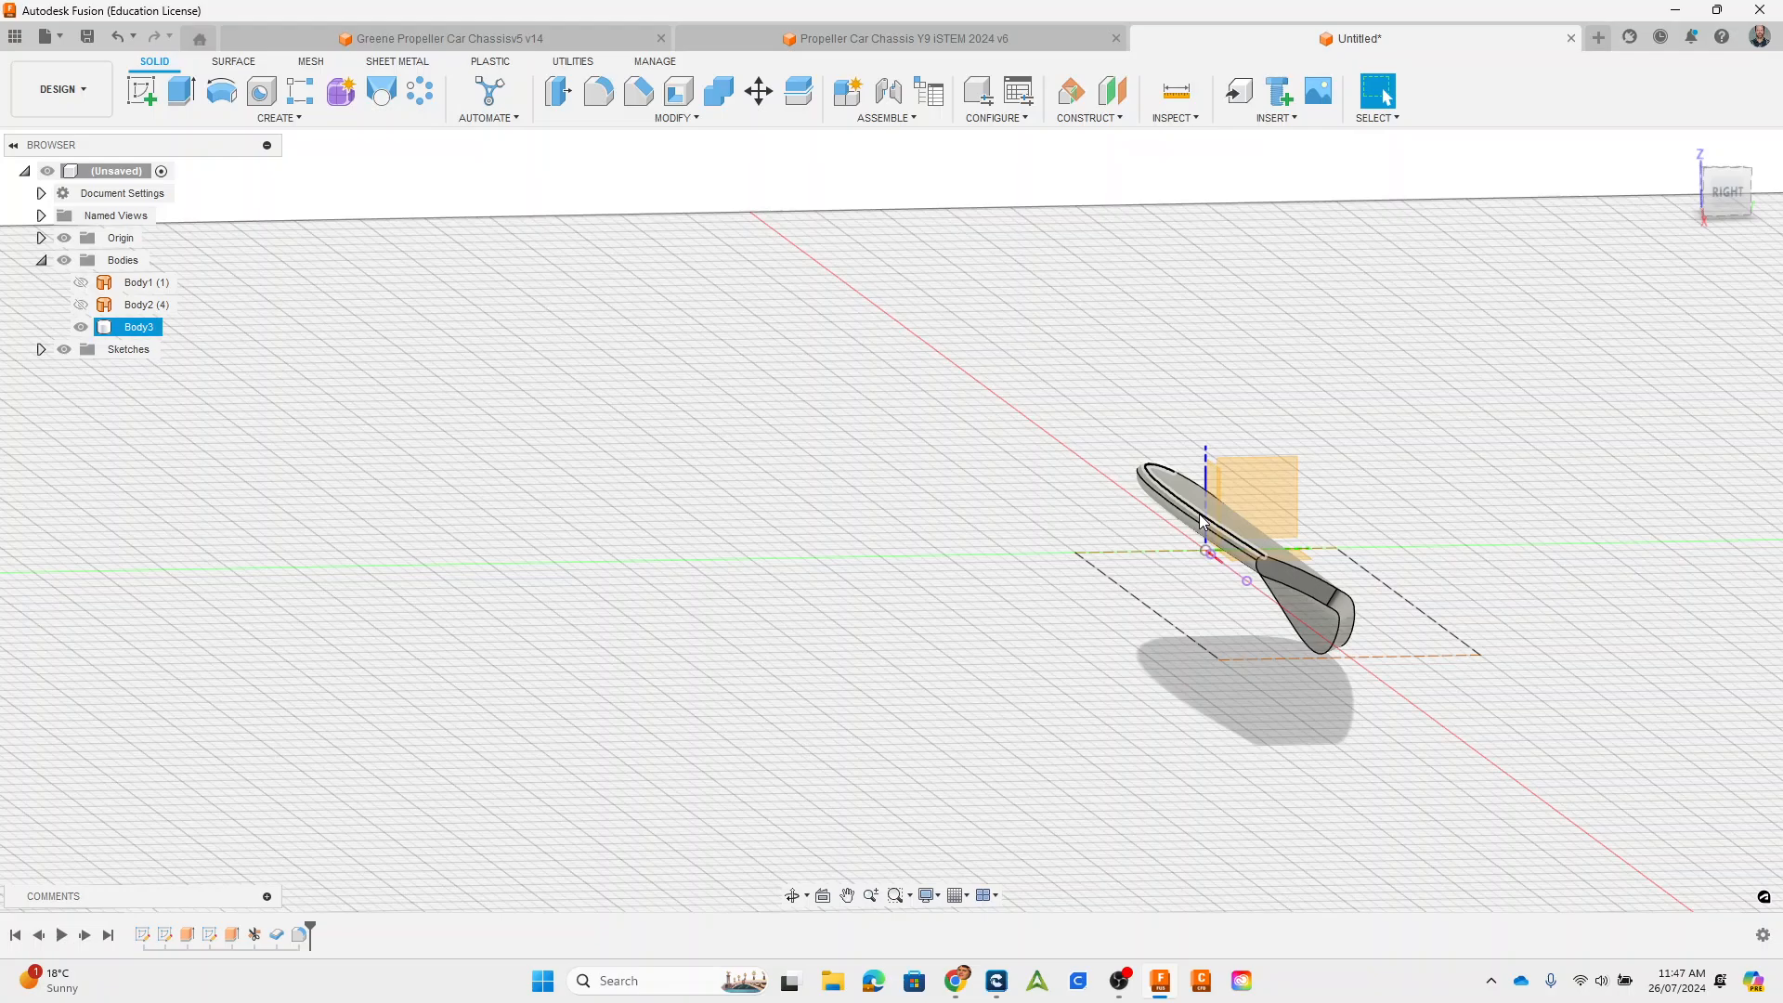
pyautogui.click(1405, 647)
pyautogui.keyDown('shift'); pyautogui.moveTo(1405, 647); pyautogui.dragTo(1255, 637, button='middle'); pyautogui.keyUp('shift')
pyautogui.keyDown('shift'); pyautogui.moveTo(887, 507); pyautogui.dragTo(1293, 557, button='middle'); pyautogui.keyUp('shift')
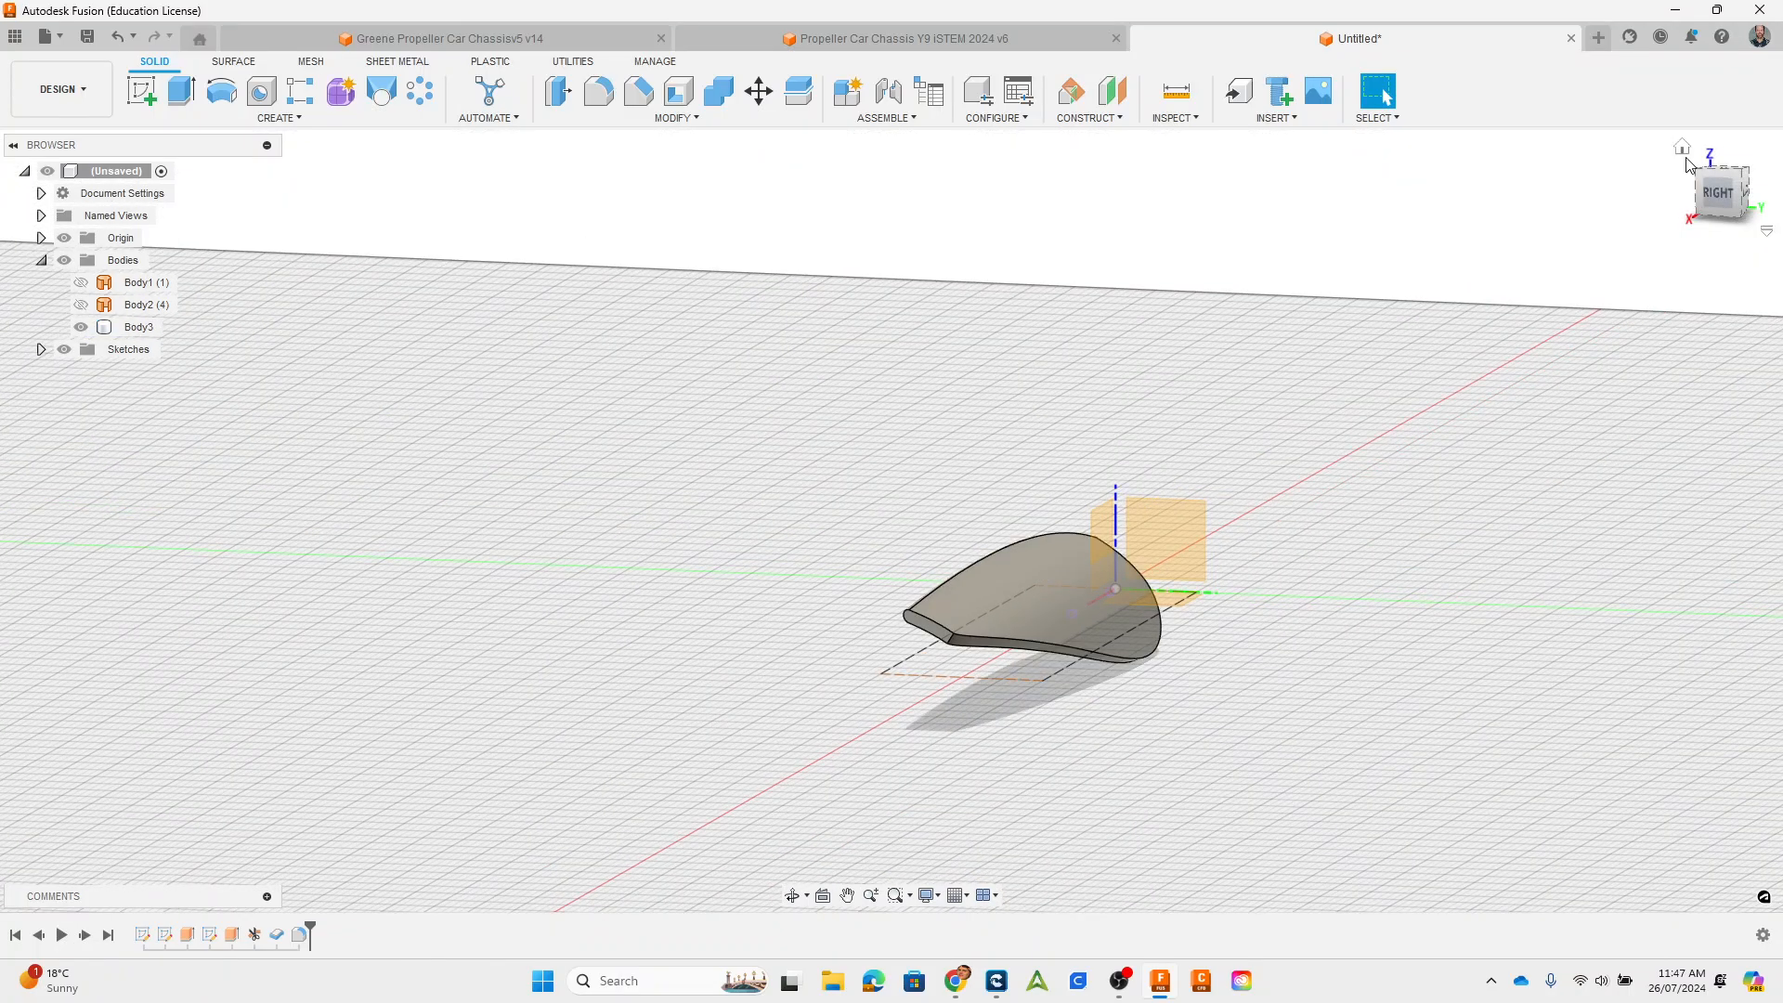
# Step: Set up a full circular pattern of the blade body around the vertical Z axis
pyautogui.click(1682, 147)
pyautogui.keyDown('shift'); pyautogui.moveTo(717, 749); pyautogui.dragTo(700, 799, button='middle'); pyautogui.keyUp('shift')
pyautogui.click(128, 334)
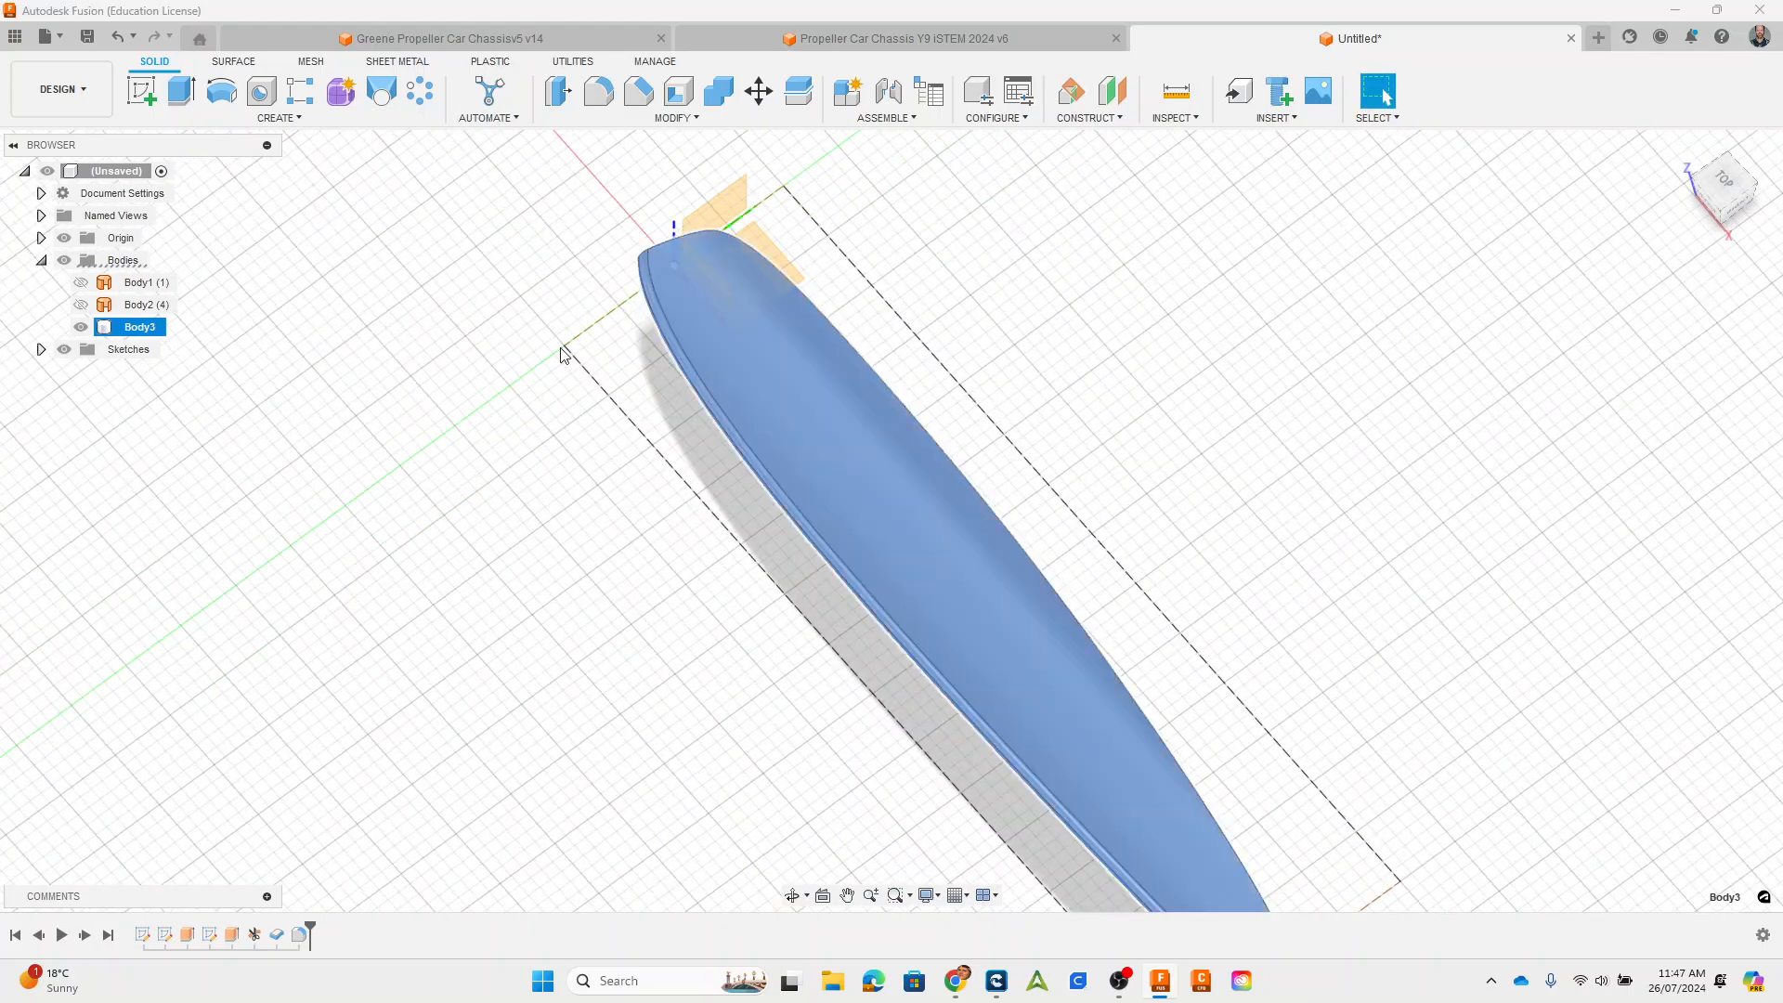
pyautogui.scroll(-2, 1417, 641)
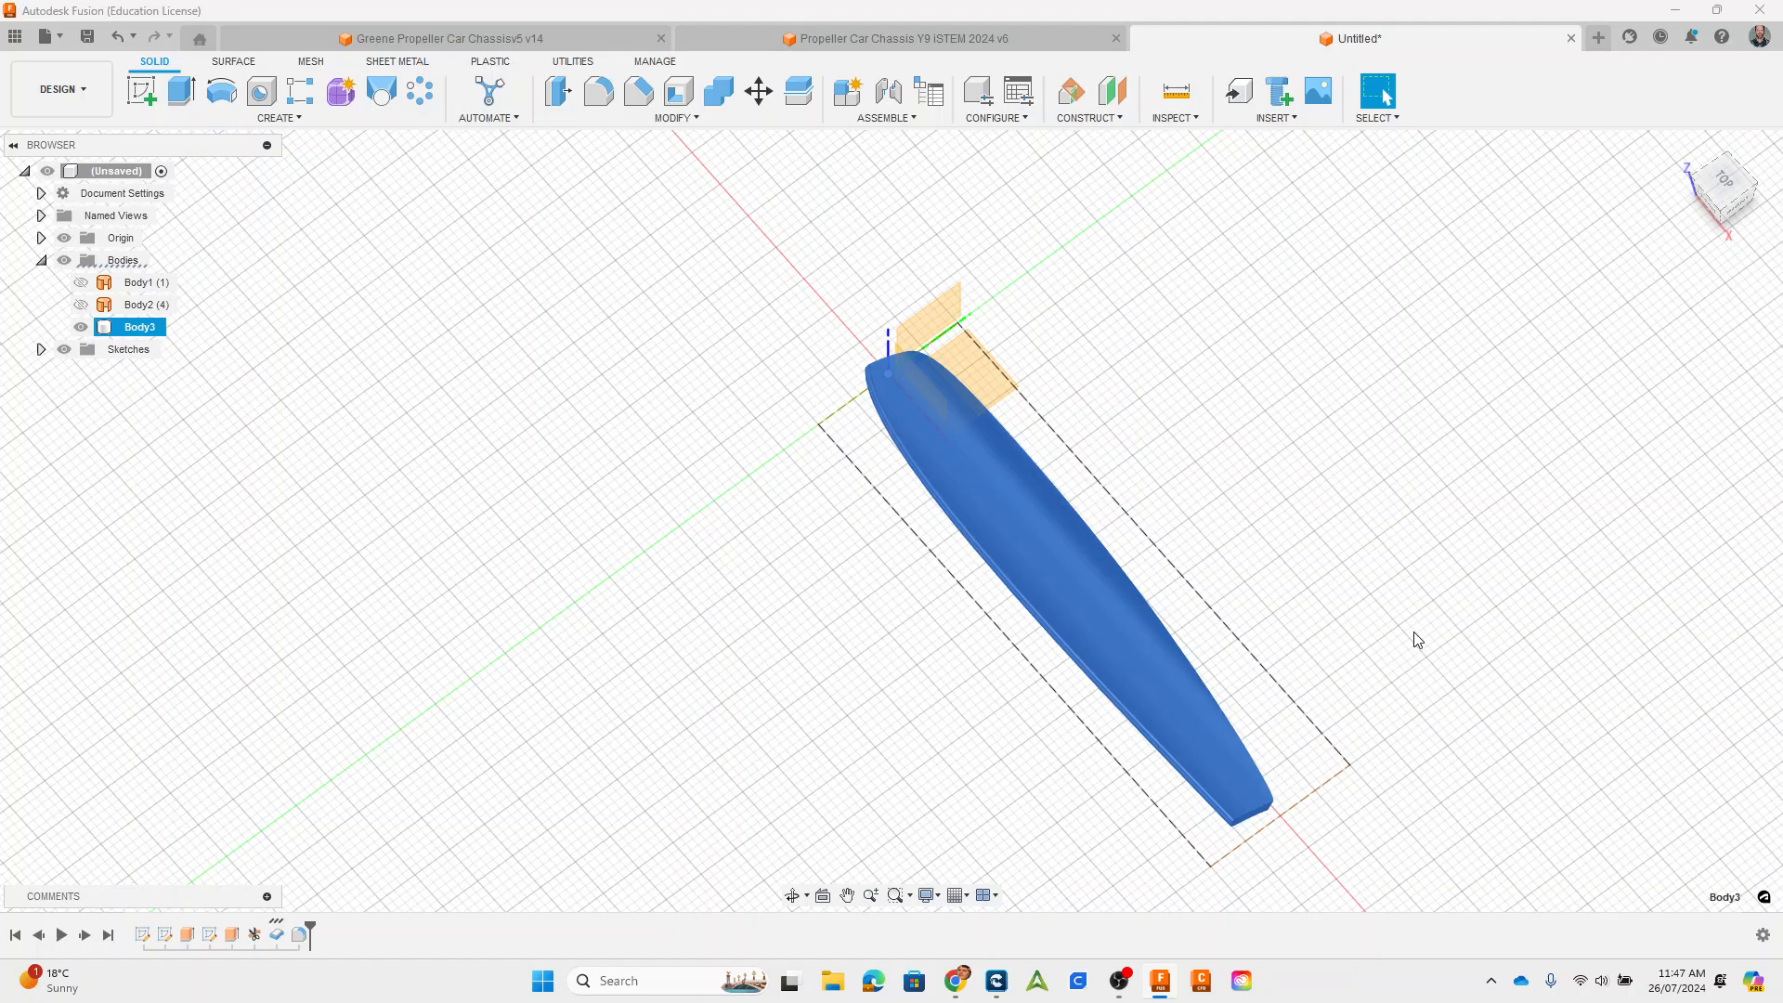
pyautogui.moveTo(1353, 578)
pyautogui.keyDown('shift'); pyautogui.mouseDown(button='middle')
pyautogui.moveTo(1345, 557)
pyautogui.moveTo(1363, 583)
pyautogui.mouseUp(button='middle'); pyautogui.keyUp('shift')
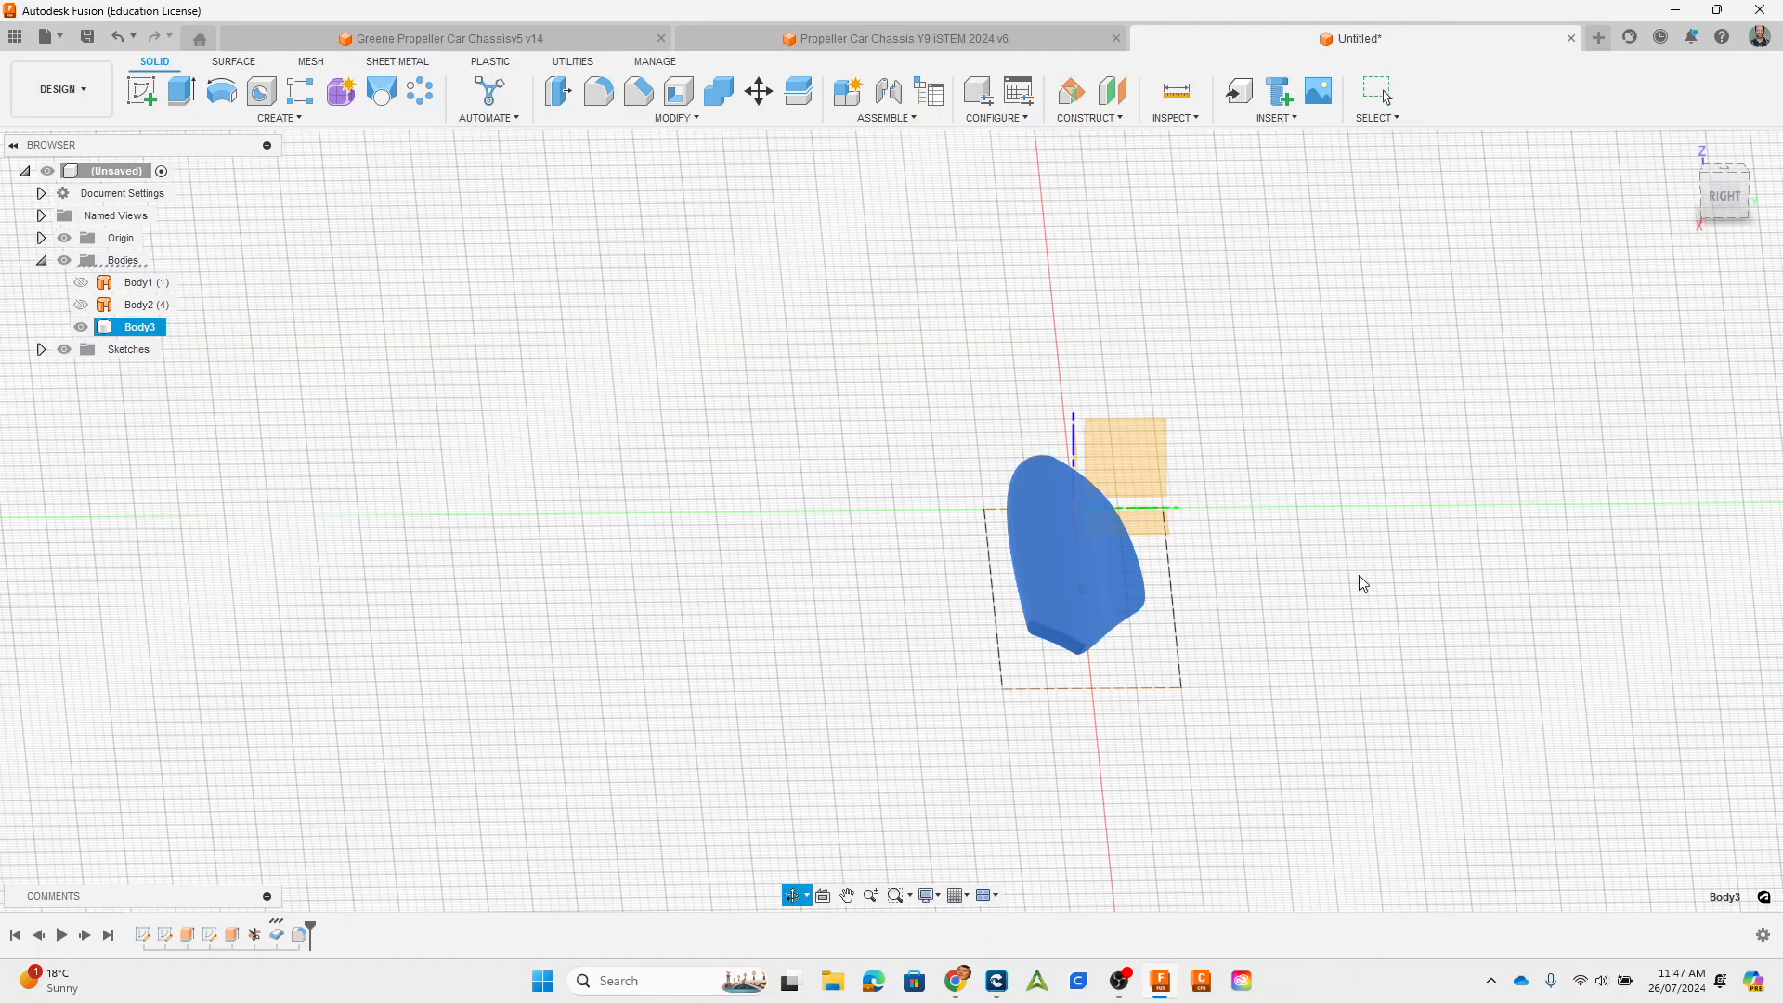
pyautogui.click(267, 119)
pyautogui.moveTo(223, 499)
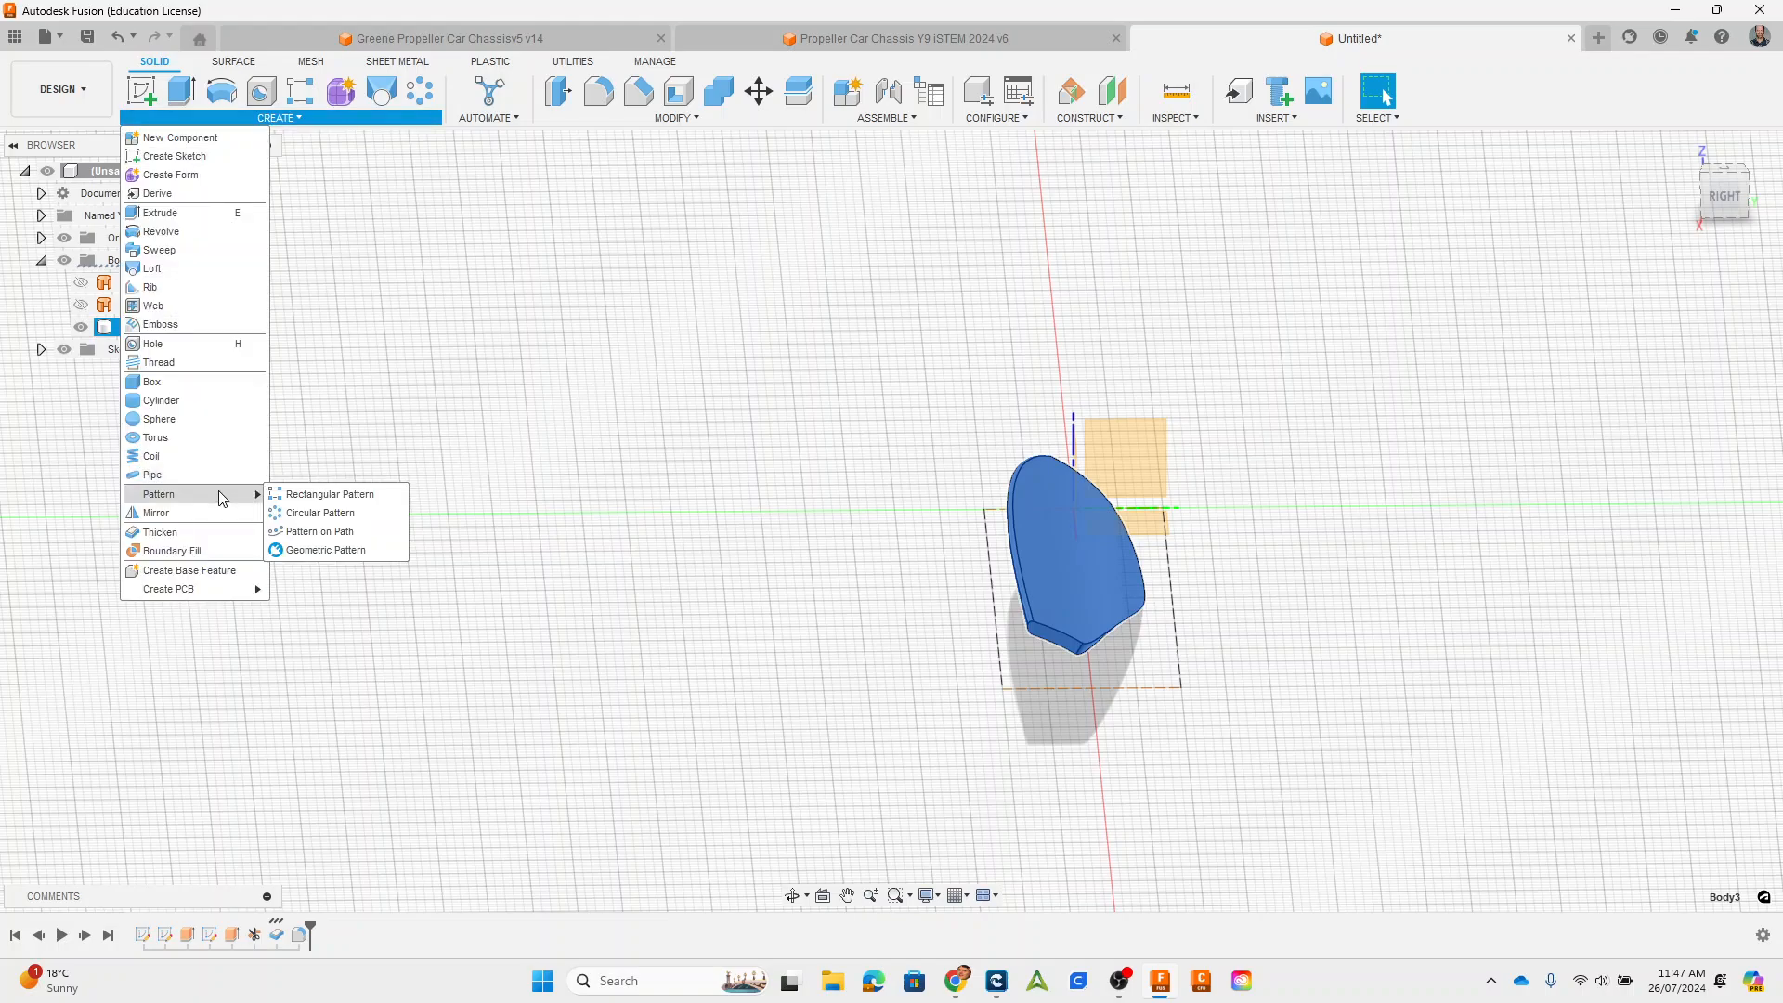
pyautogui.click(300, 516)
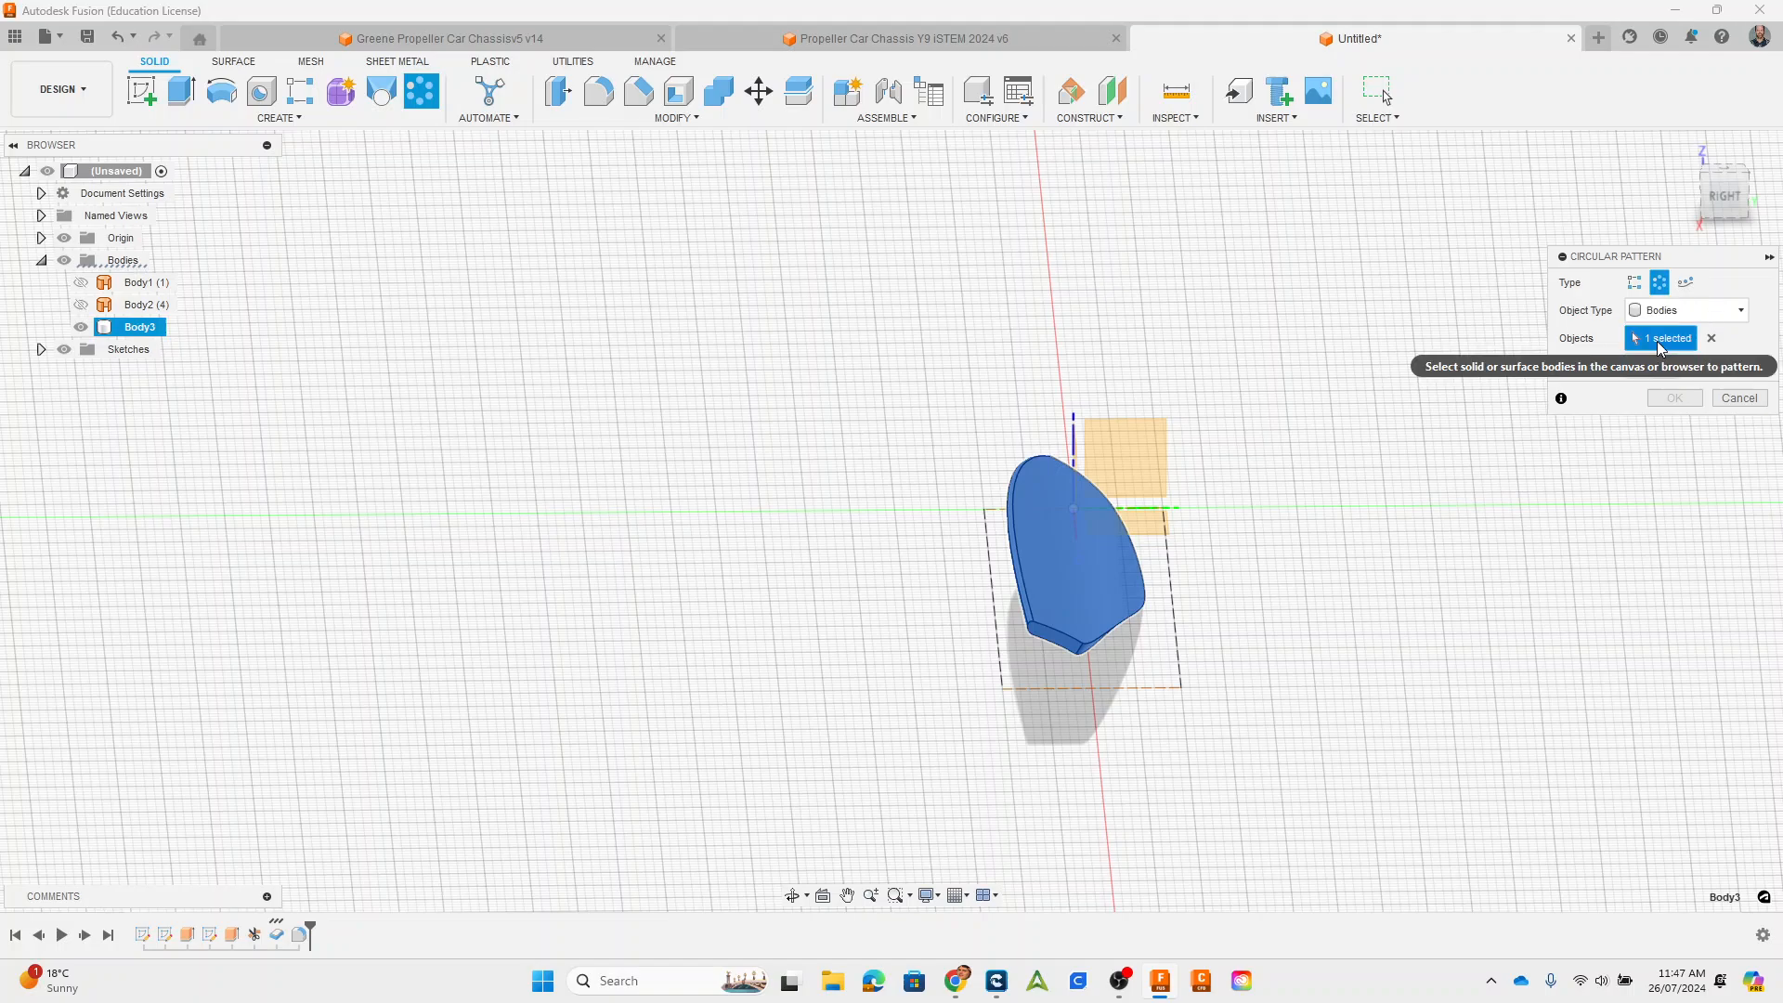
pyautogui.click(1712, 338)
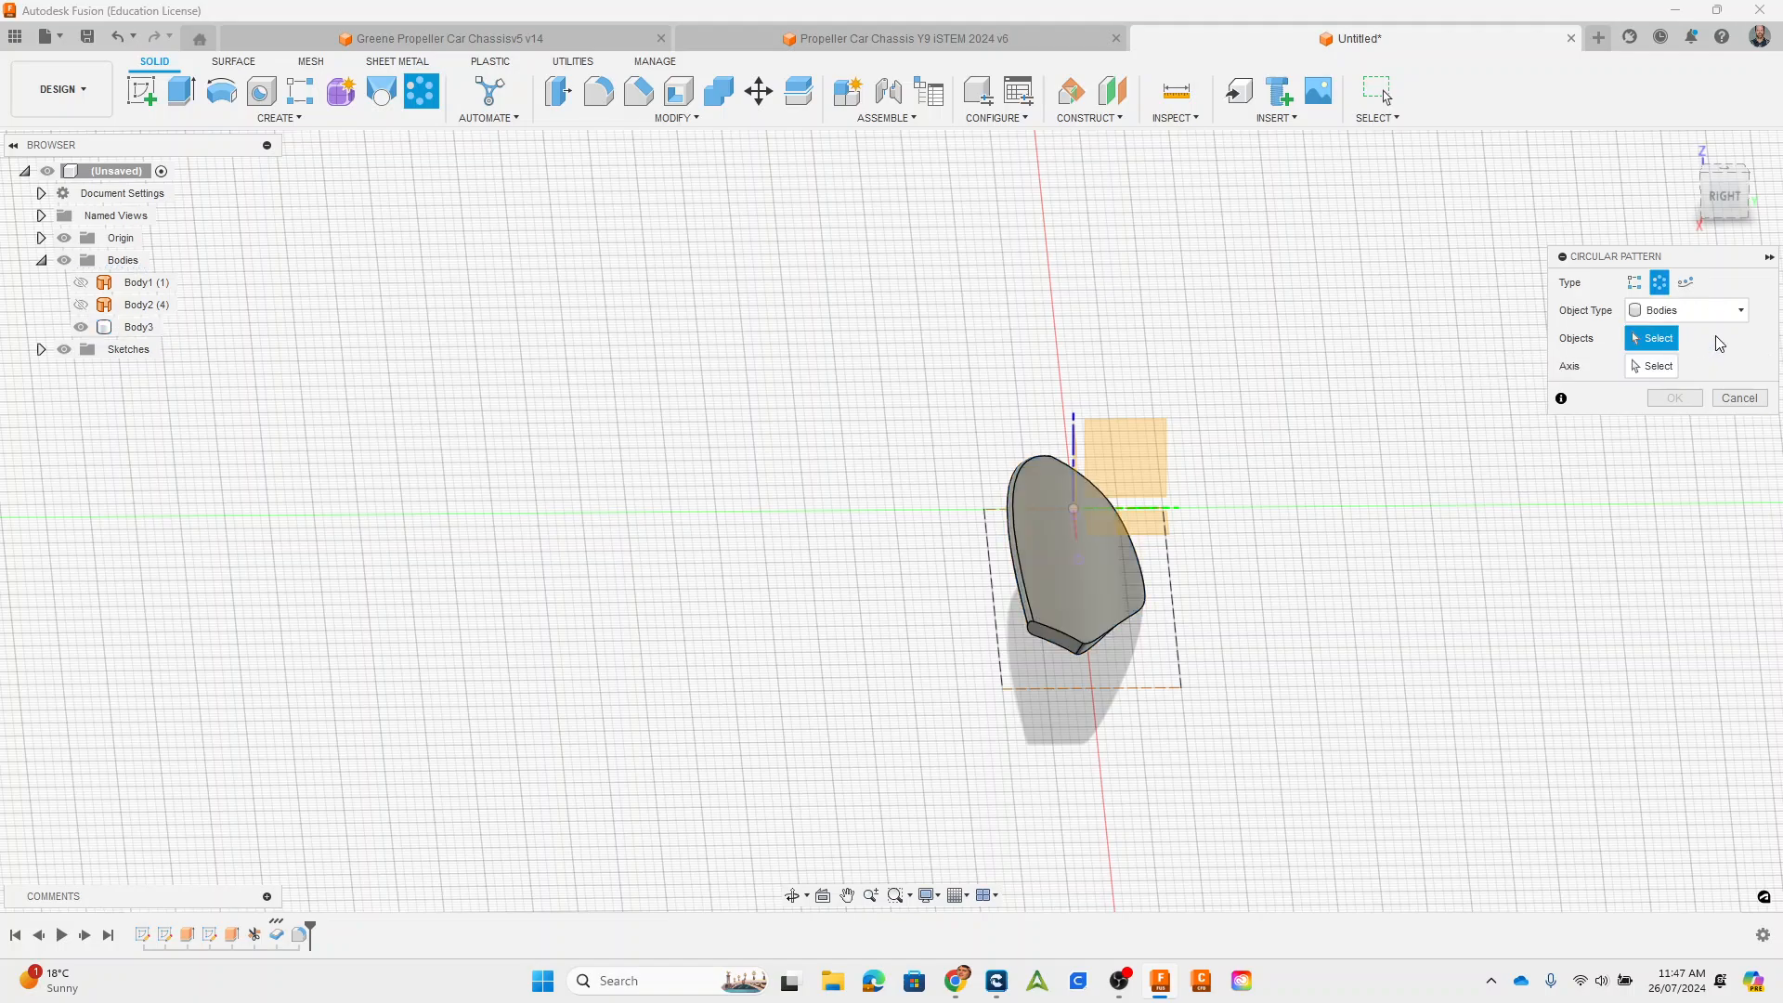
pyautogui.click(1066, 605)
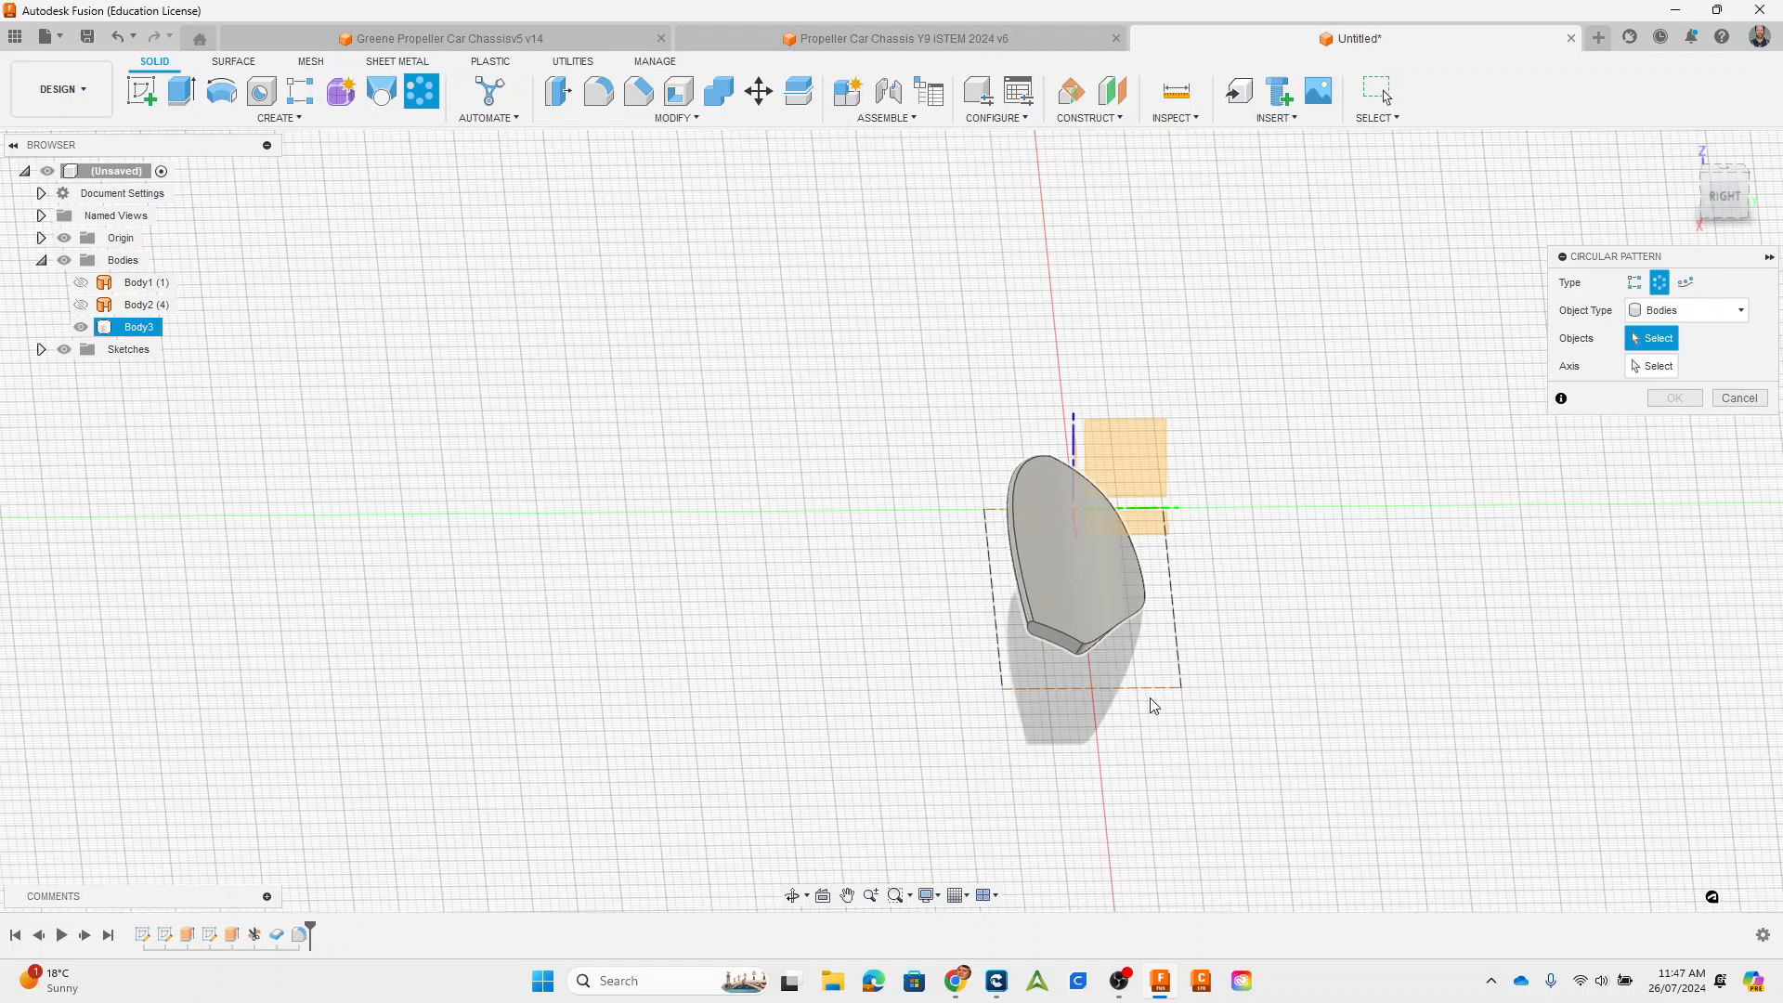
pyautogui.click(1653, 366)
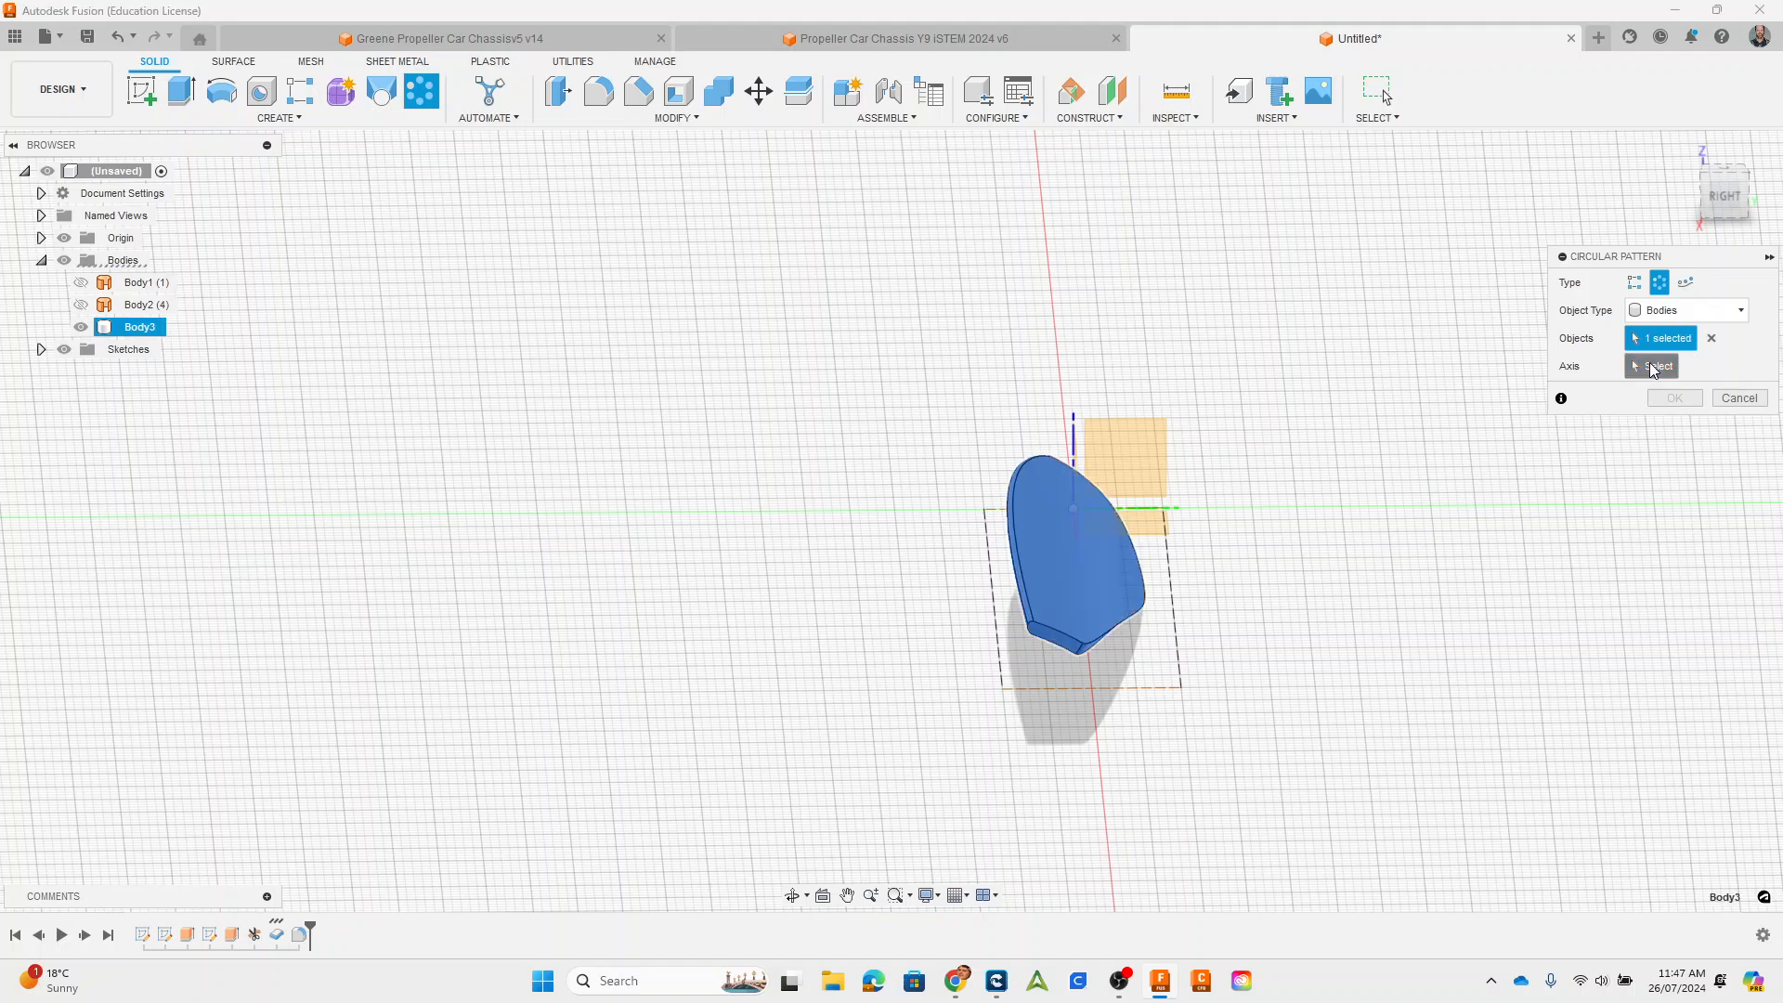
pyautogui.click(1073, 447)
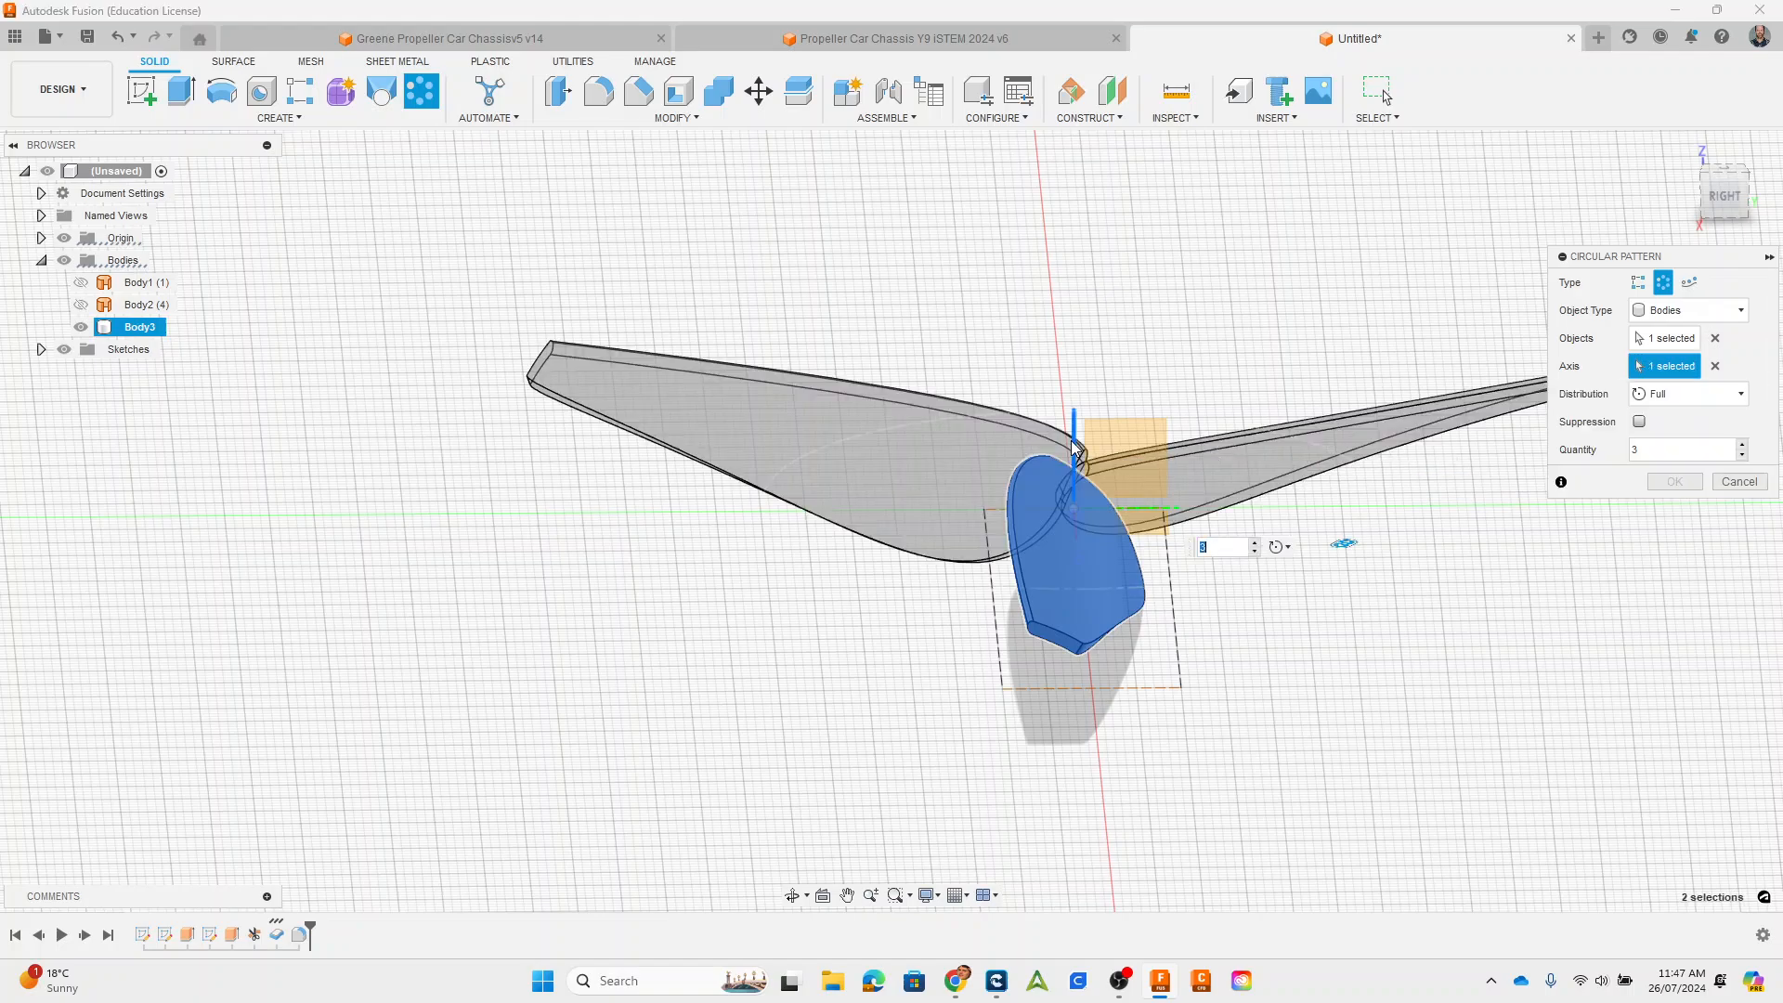
# Step: Preview the circular pattern with 5 blades, set the quantity to 3 and create it
pyautogui.moveTo(843, 696)
pyautogui.keyDown('shift'); pyautogui.mouseDown(button='middle')
pyautogui.moveTo(873, 698)
pyautogui.moveTo(914, 604)
pyautogui.moveTo(933, 468)
pyautogui.moveTo(957, 520)
pyautogui.mouseUp(button='middle'); pyautogui.keyUp('shift')
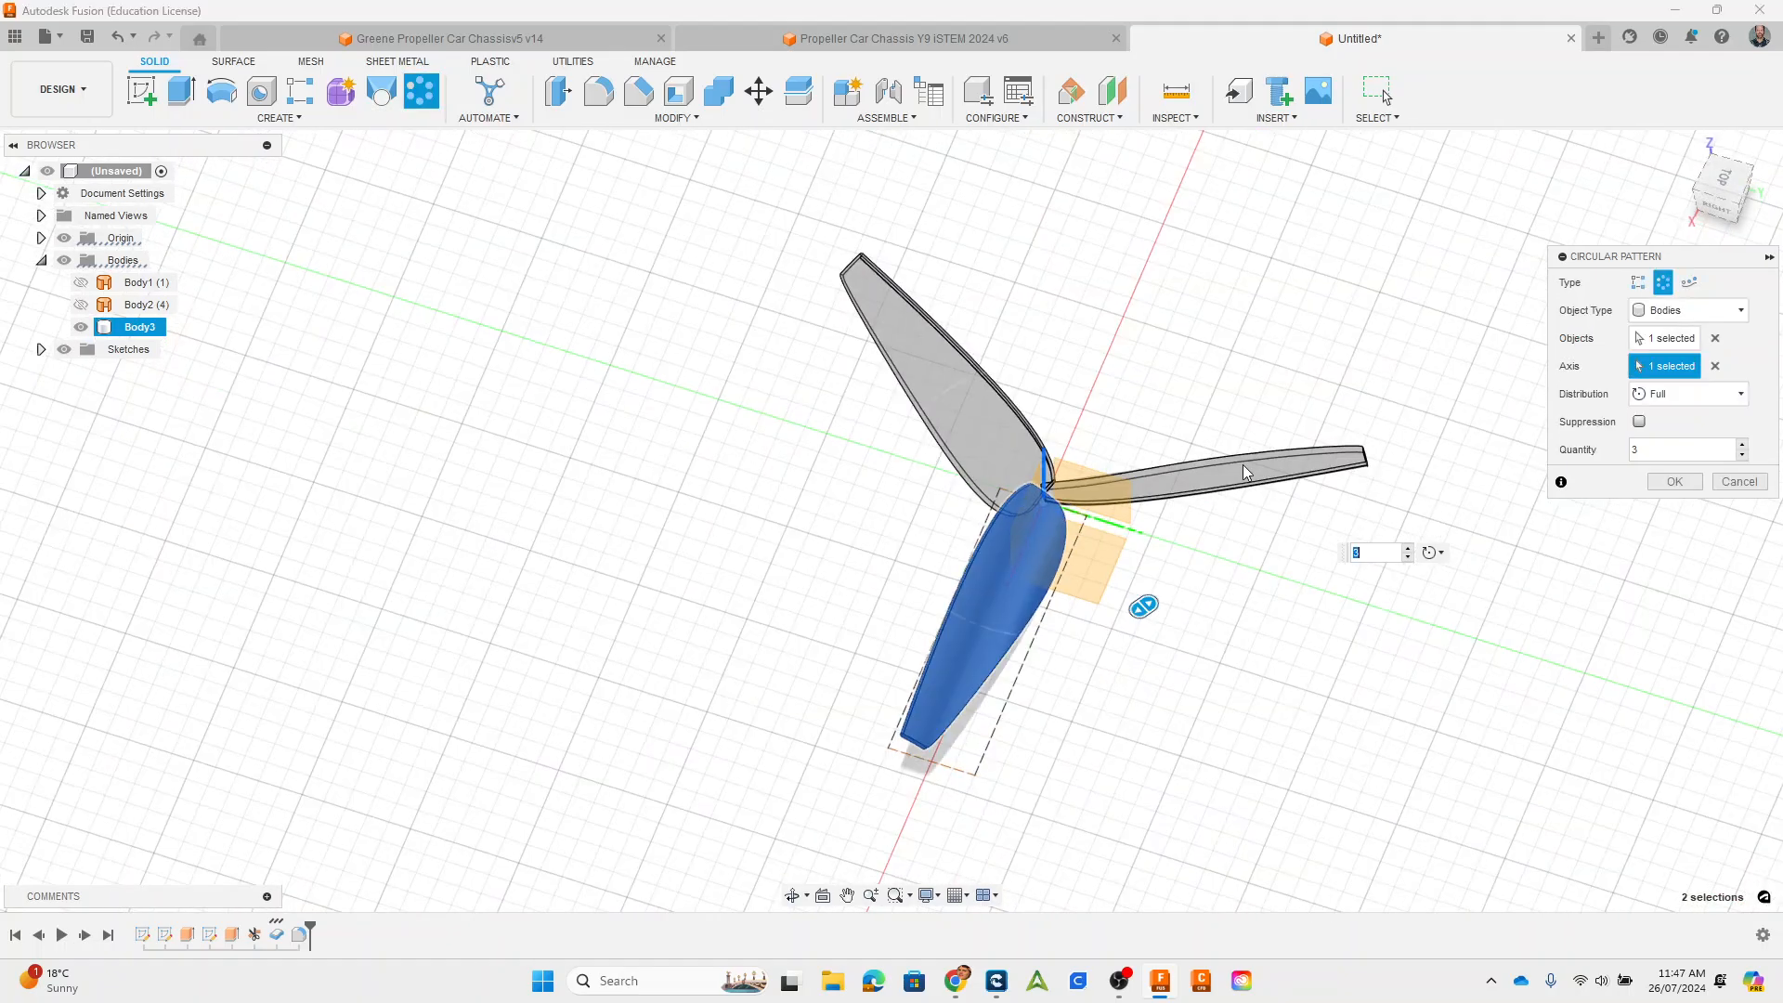
pyautogui.click(1658, 453)
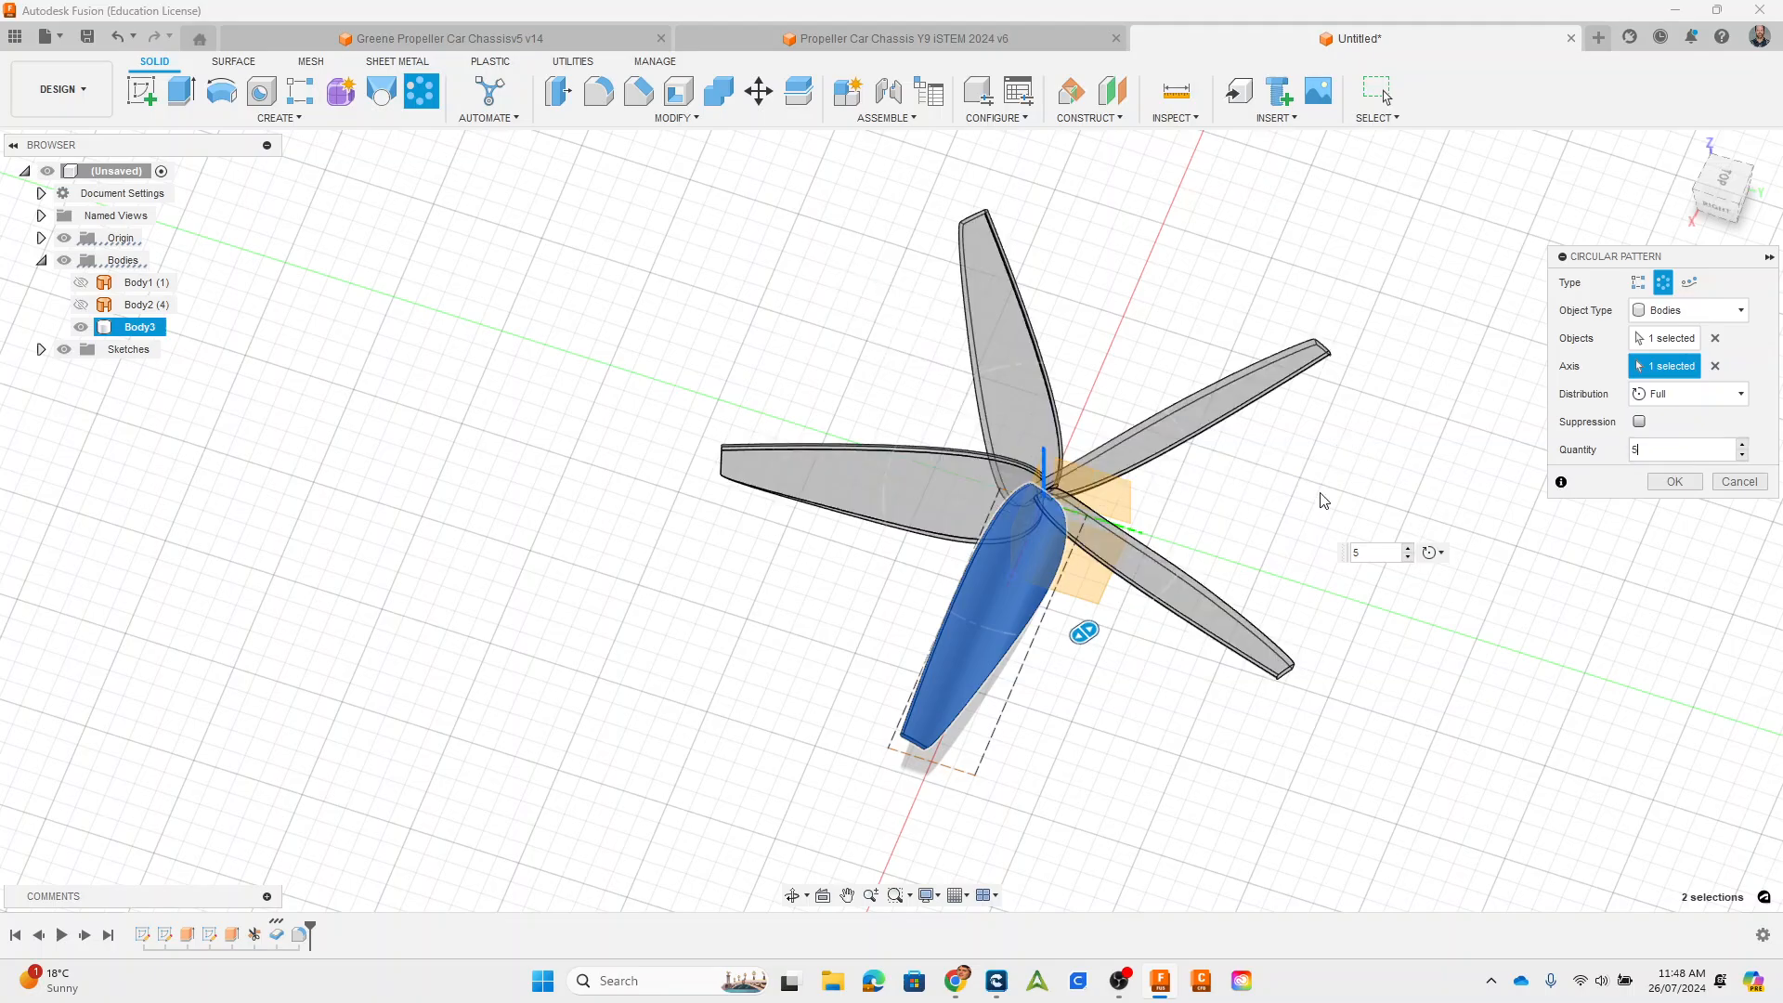
pyautogui.click(1658, 446)
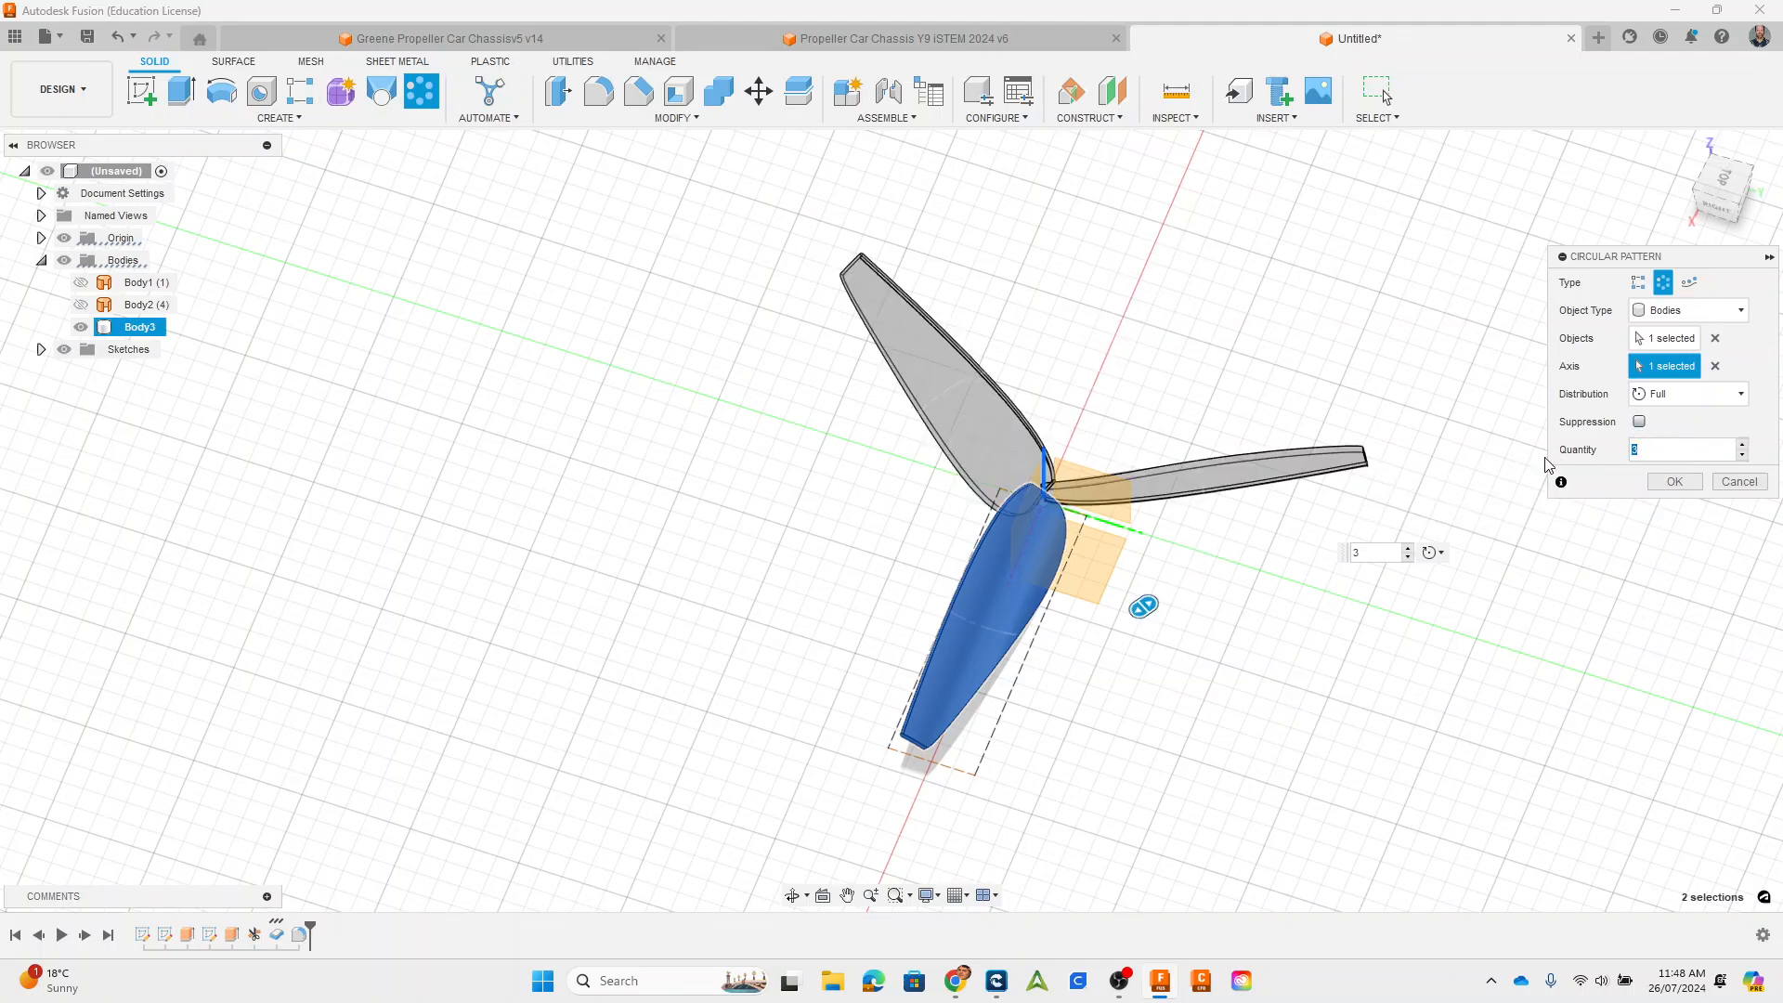
pyautogui.click(1674, 482)
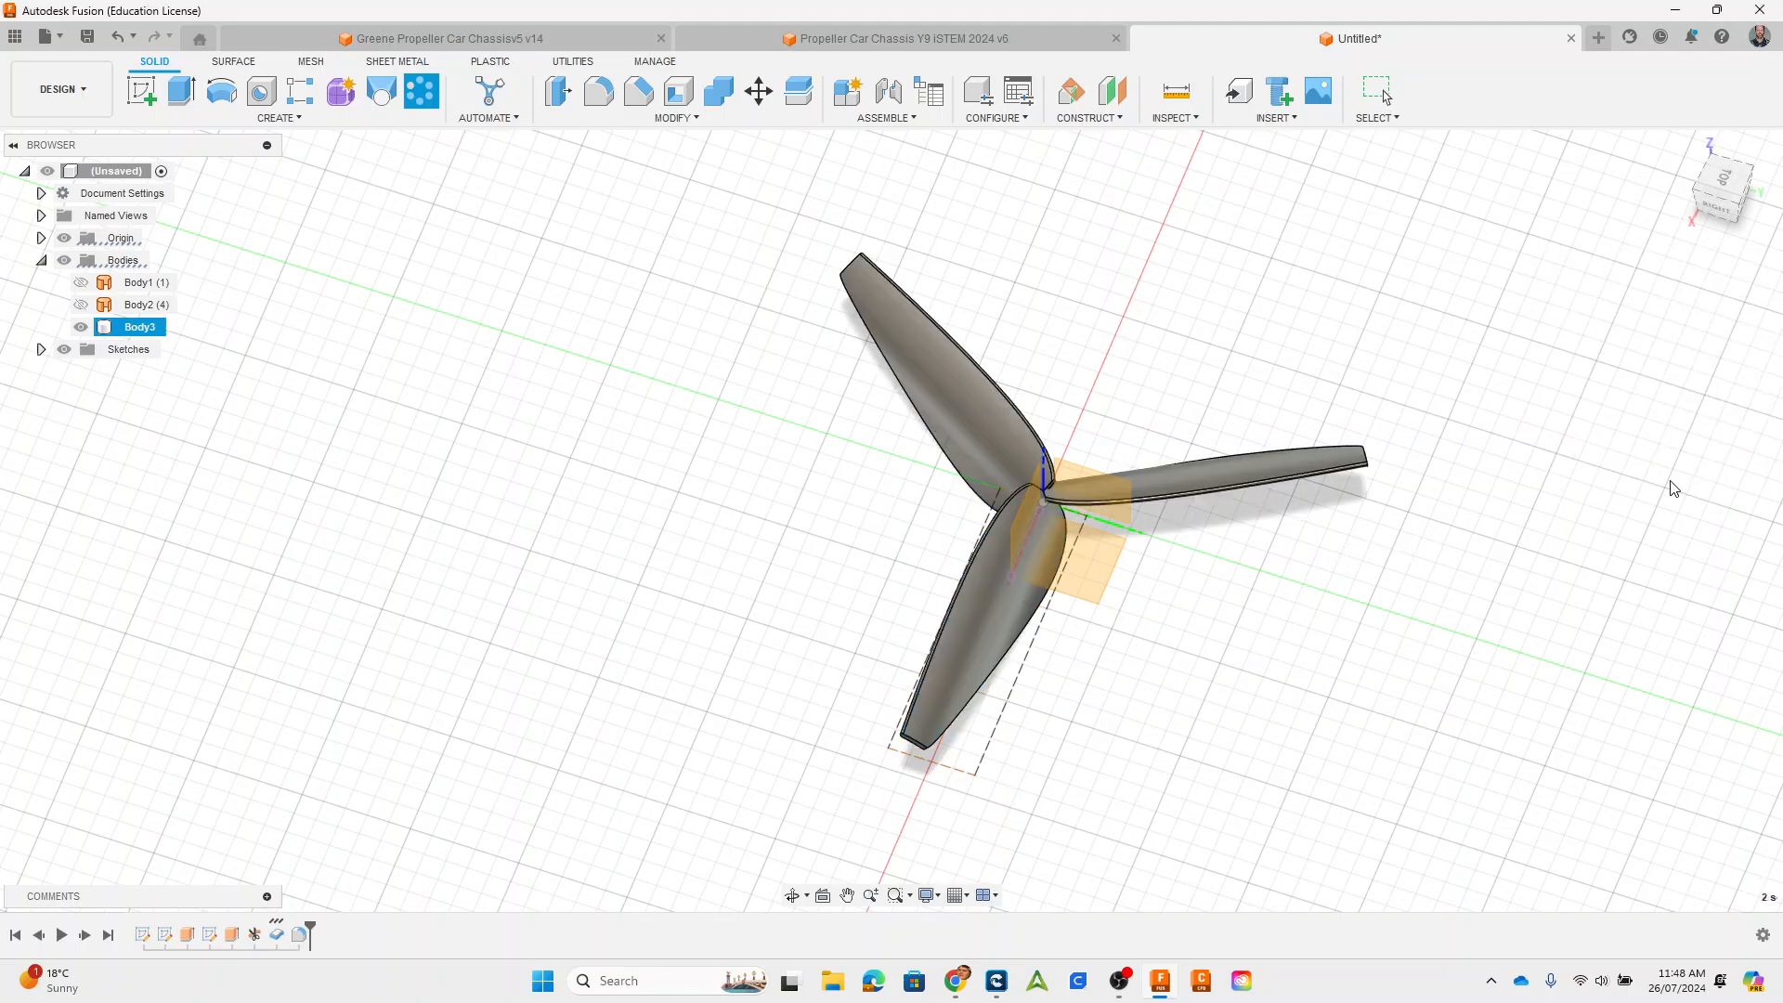
# Step: Start a new sketch on the horizontal XY origin plane where the three blades meet
pyautogui.moveTo(1182, 700)
pyautogui.keyDown('shift'); pyautogui.mouseDown(button='middle')
pyautogui.moveTo(1080, 592)
pyautogui.moveTo(1205, 796)
pyautogui.moveTo(1167, 691)
pyautogui.mouseUp(button='middle'); pyautogui.keyUp('shift')
pyautogui.scroll(5, 1057, 518)
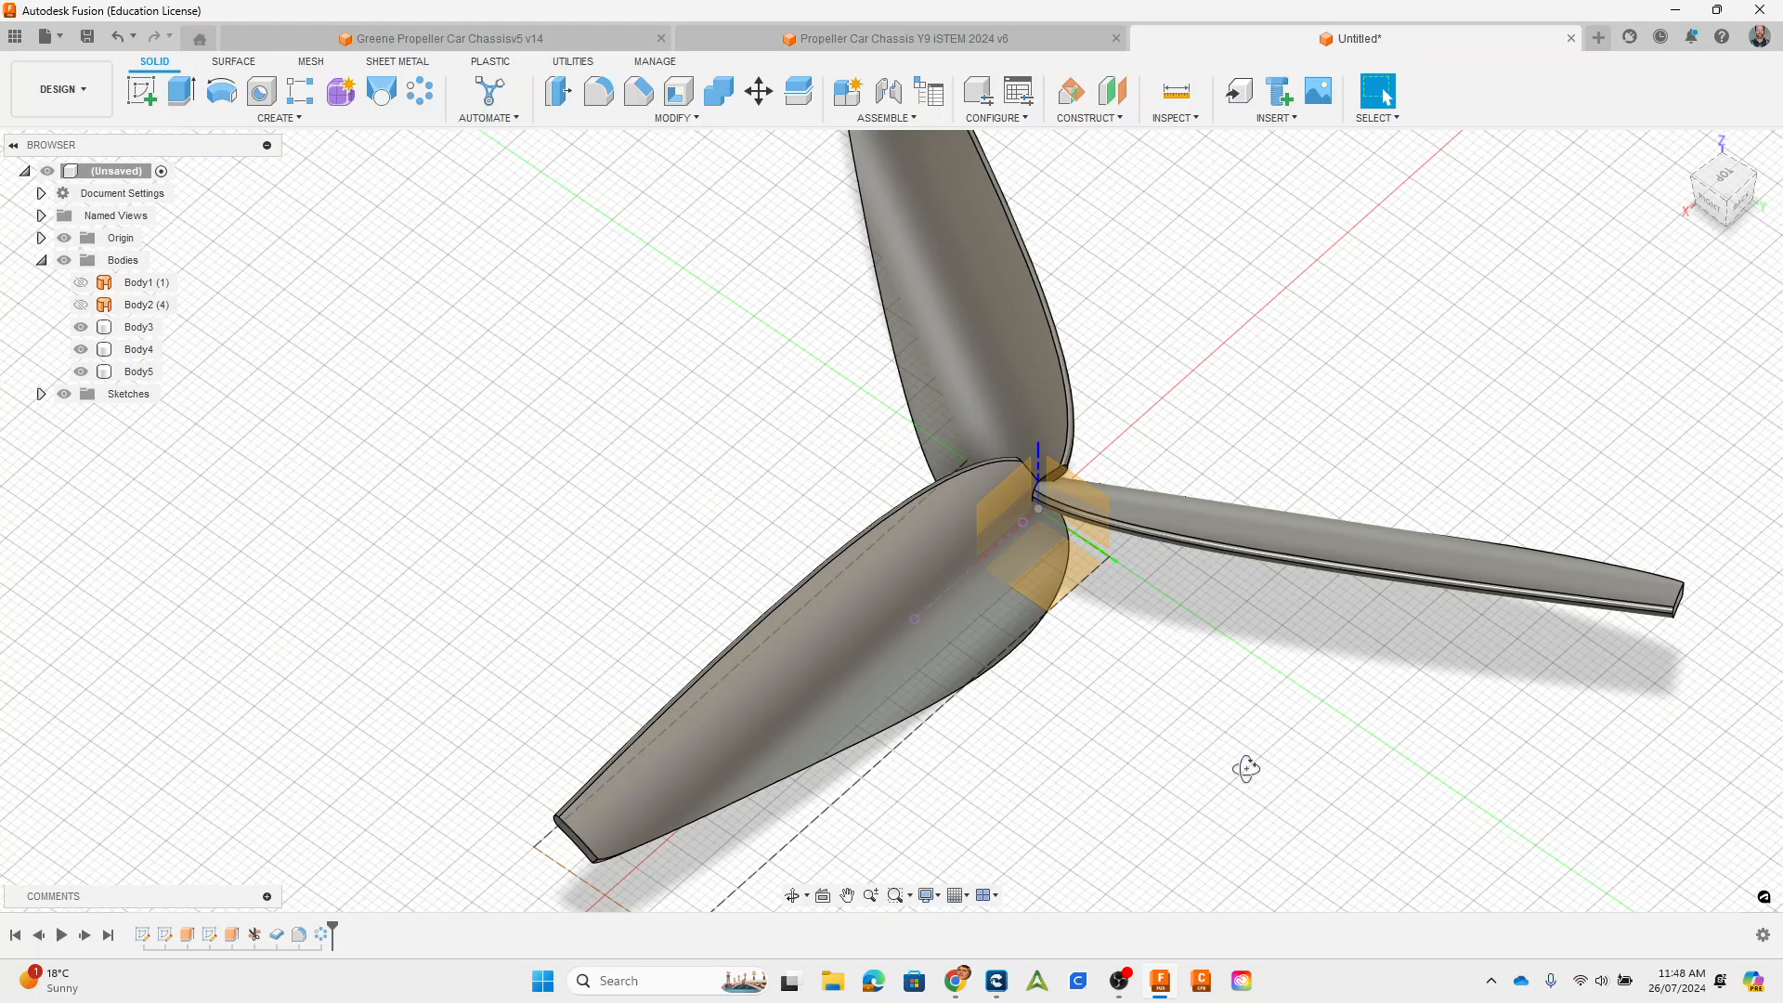
pyautogui.keyDown('shift'); pyautogui.moveTo(1245, 767); pyautogui.dragTo(1220, 725, button='middle'); pyautogui.keyUp('shift')
pyautogui.click(1125, 455)
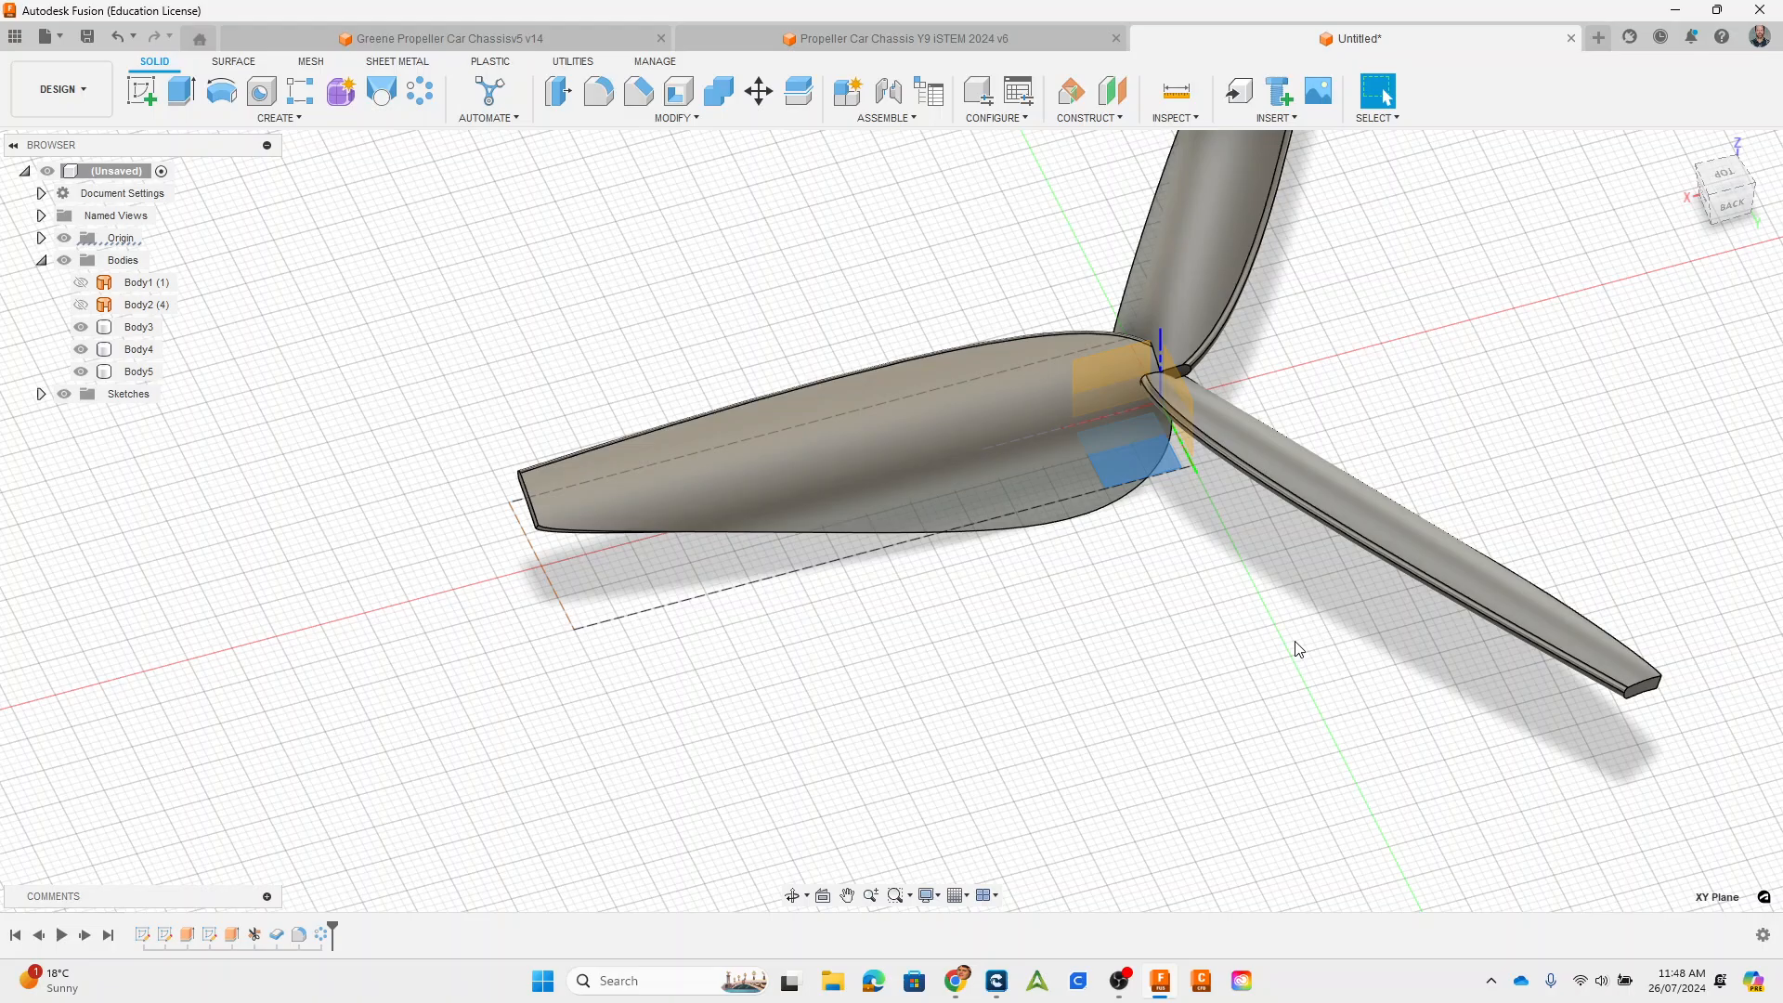
pyautogui.moveTo(1232, 721)
pyautogui.keyDown('shift'); pyautogui.mouseDown(button='middle')
pyautogui.moveTo(1189, 609)
pyautogui.moveTo(1194, 625)
pyautogui.moveTo(1301, 630)
pyautogui.moveTo(788, 393)
pyautogui.mouseUp(button='middle'); pyautogui.keyUp('shift')
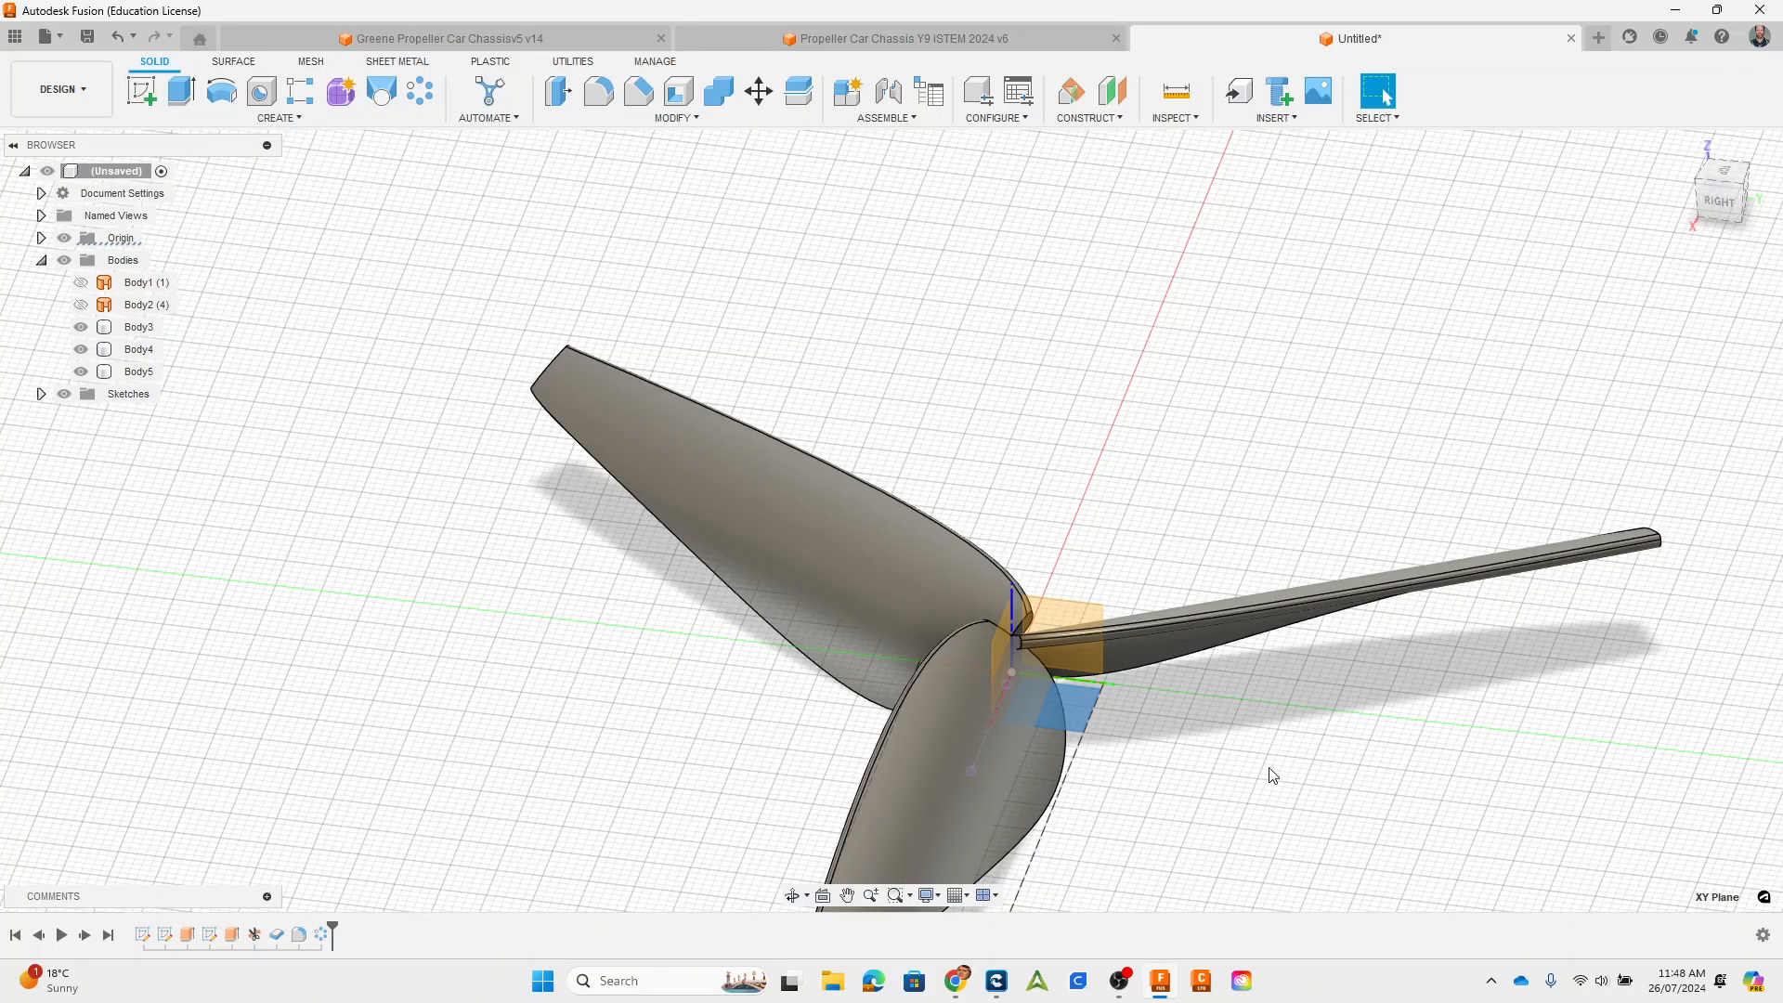
pyautogui.click(1077, 712)
pyautogui.click(147, 93)
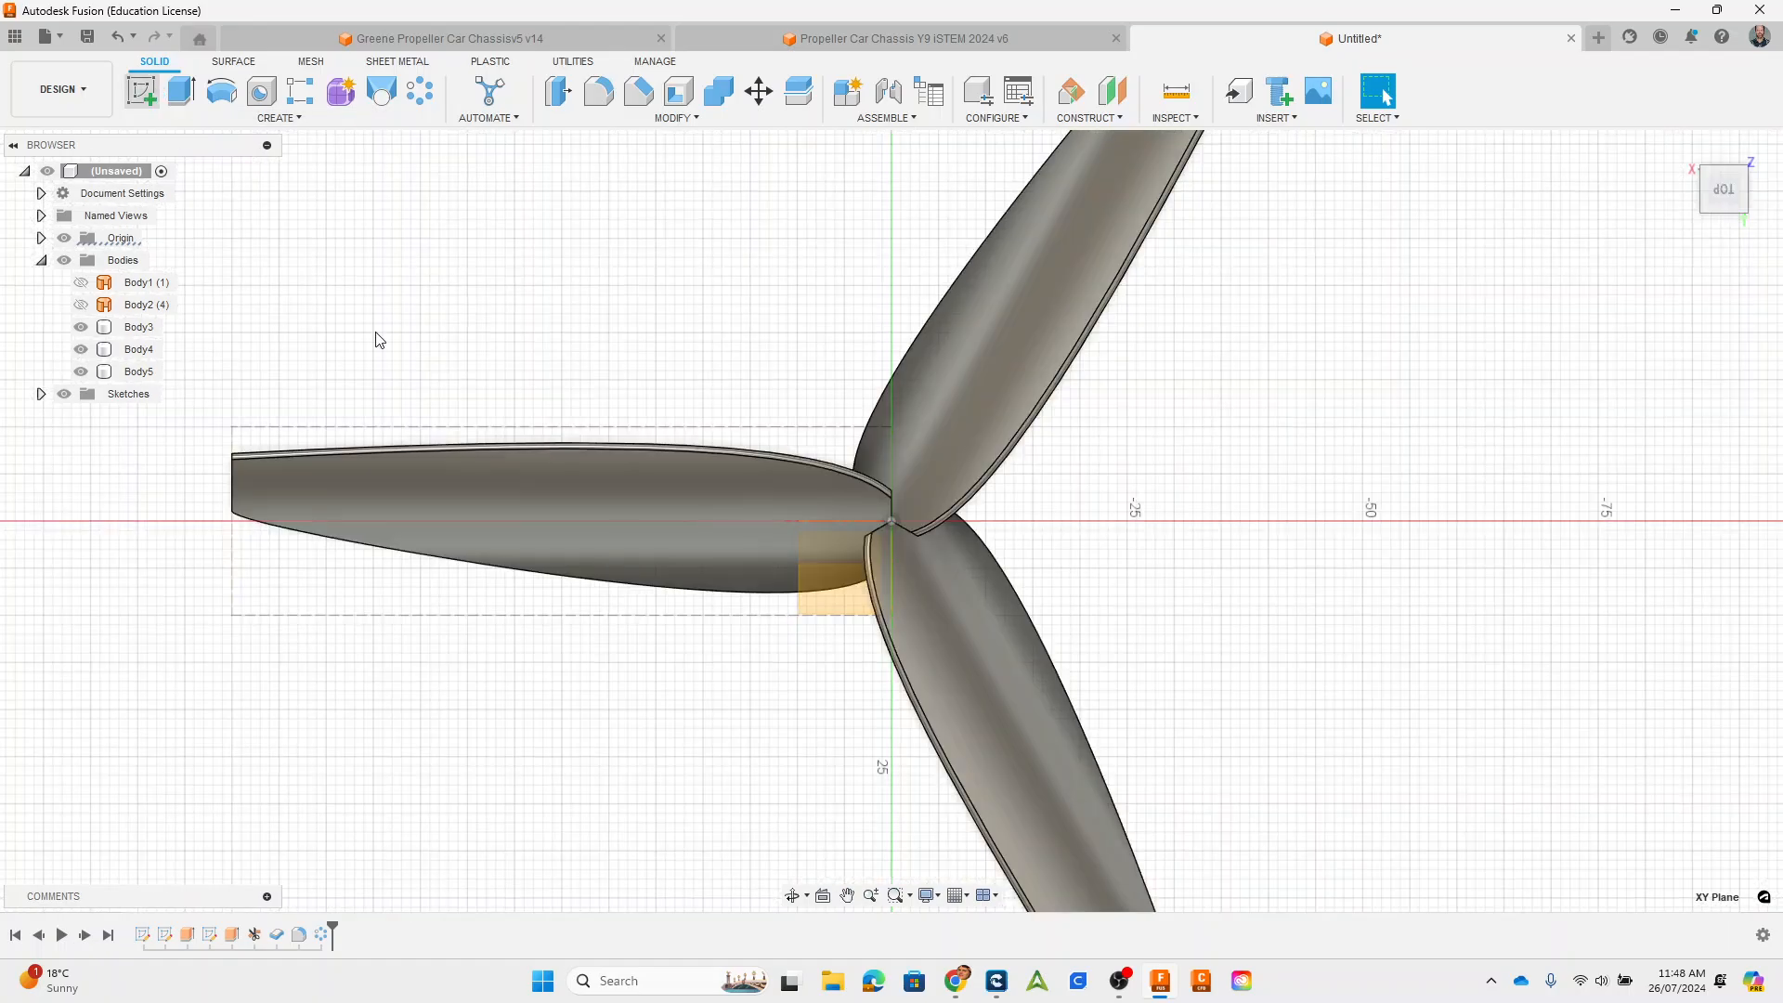
pyautogui.scroll(2, 847, 549)
pyautogui.click(738, 342)
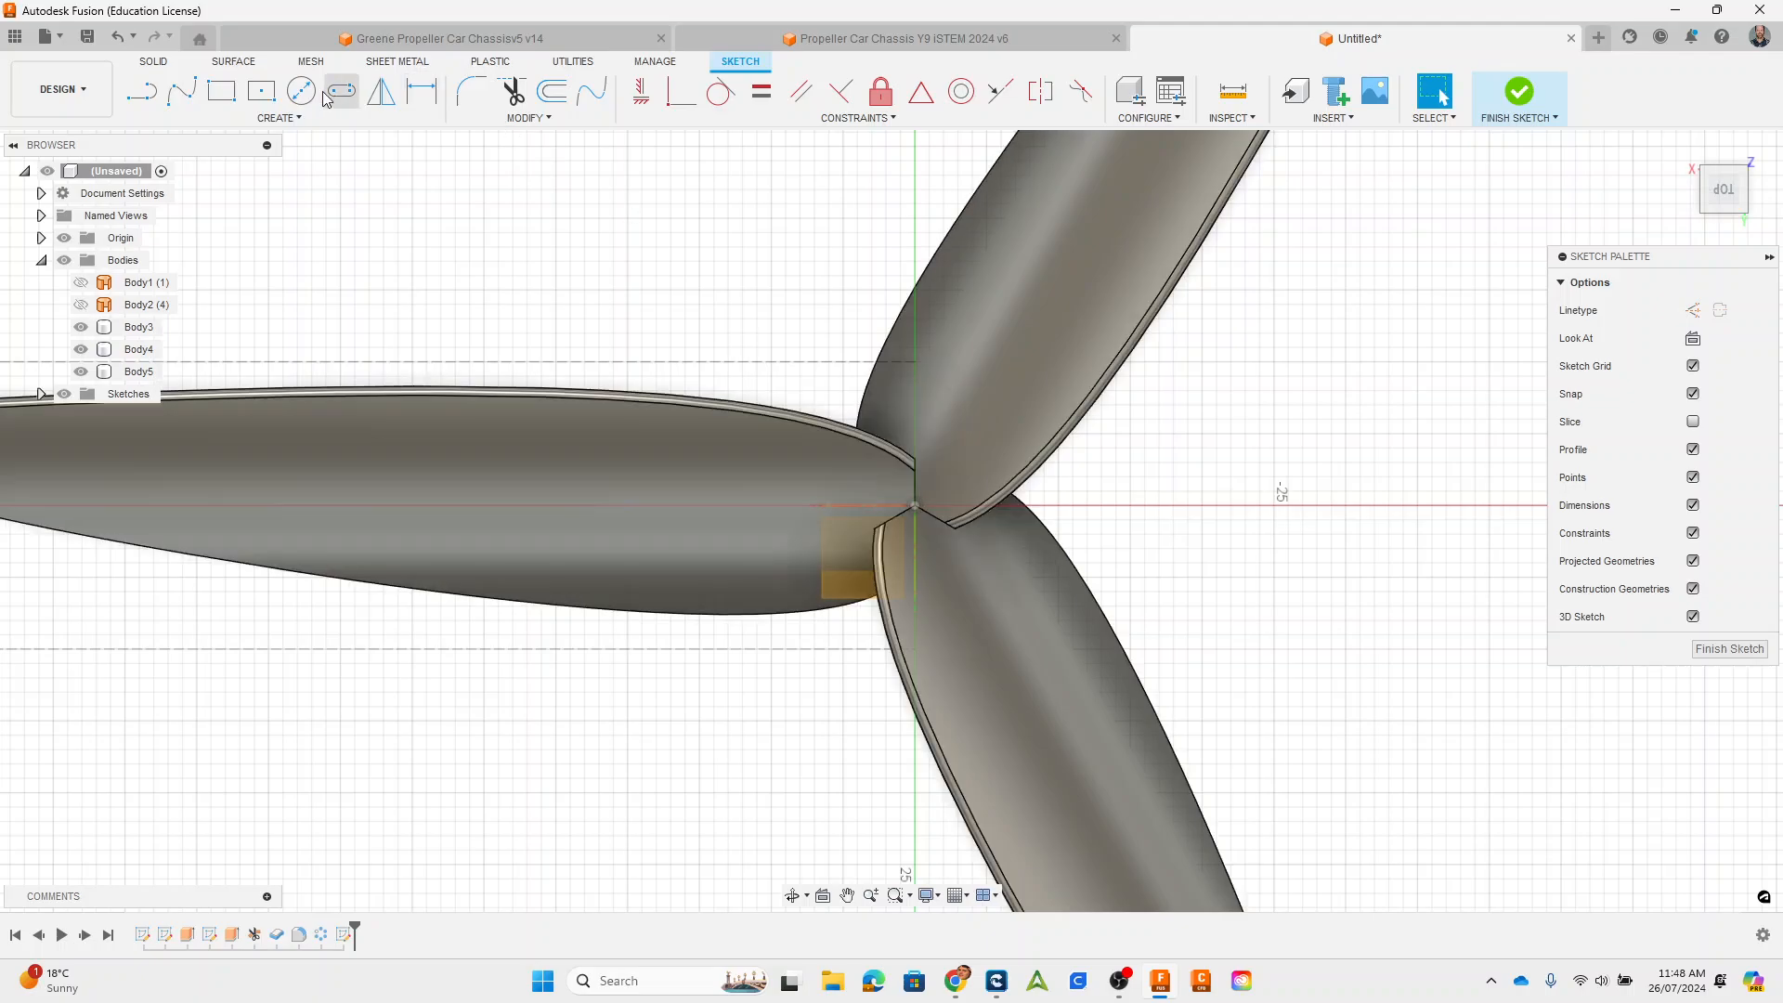
# Step: Sketch a 7 mm diameter circle centred on the origin for the hub and finish the sketch
pyautogui.click(301, 90)
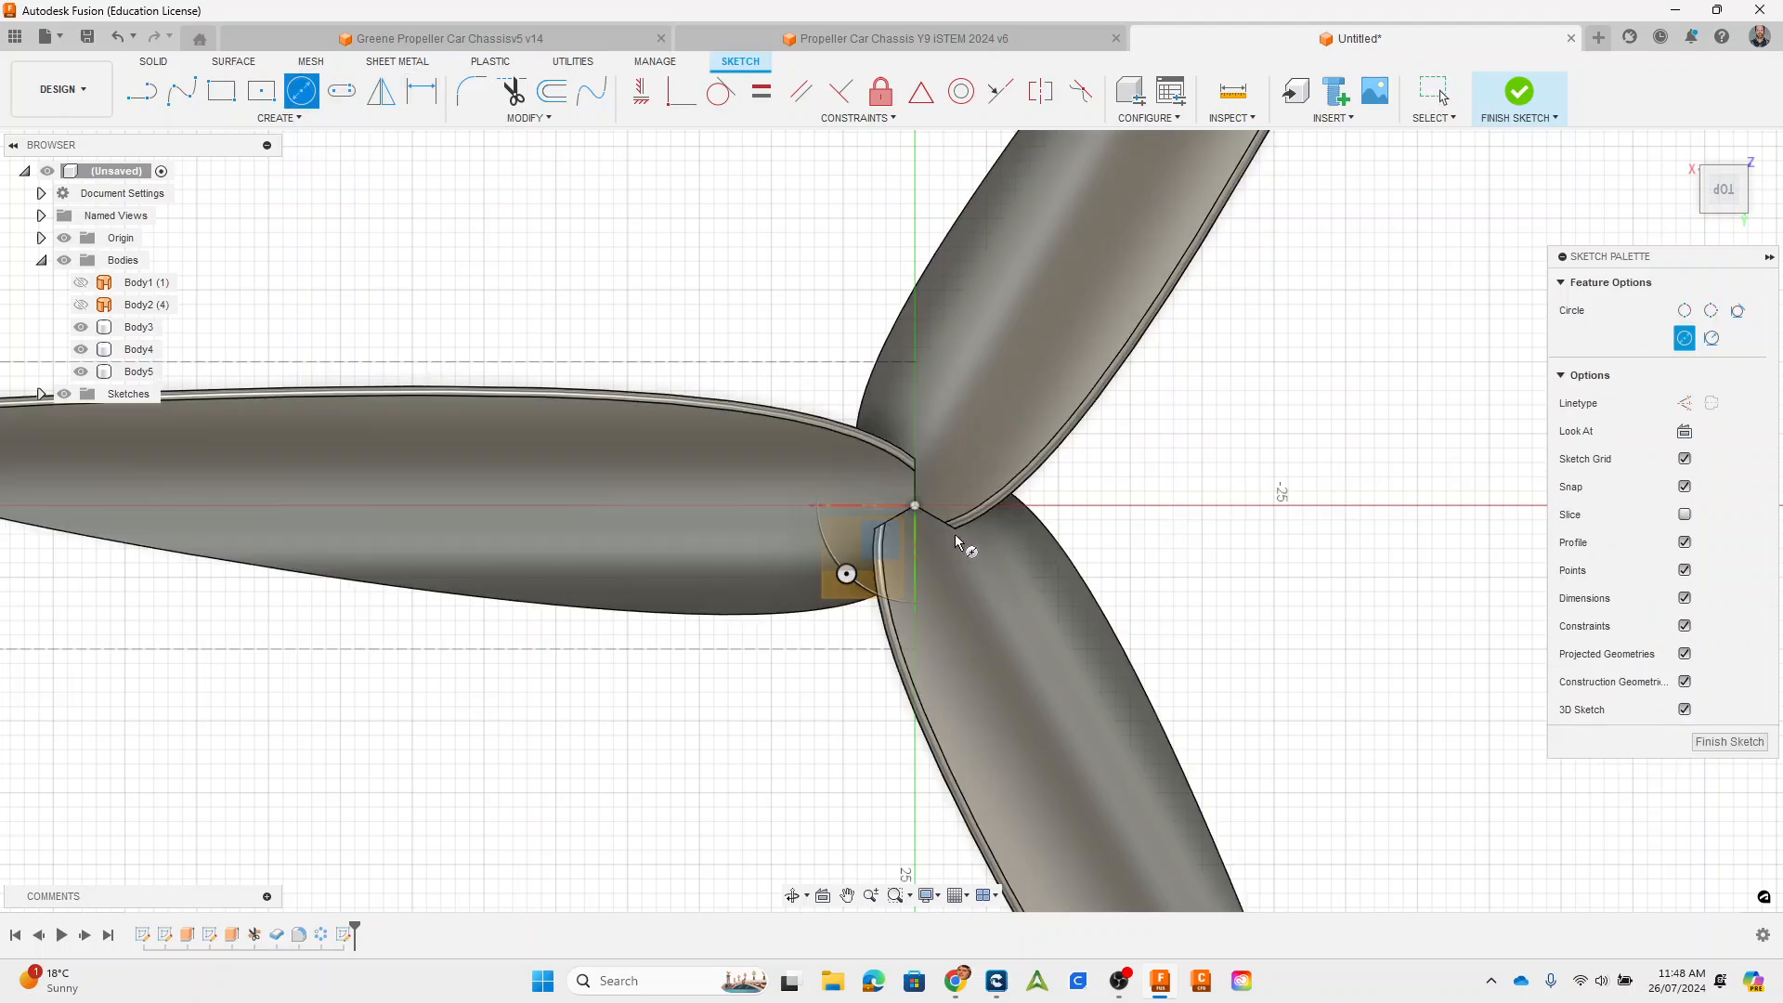
pyautogui.click(915, 471)
pyautogui.scroll(3, 915, 470)
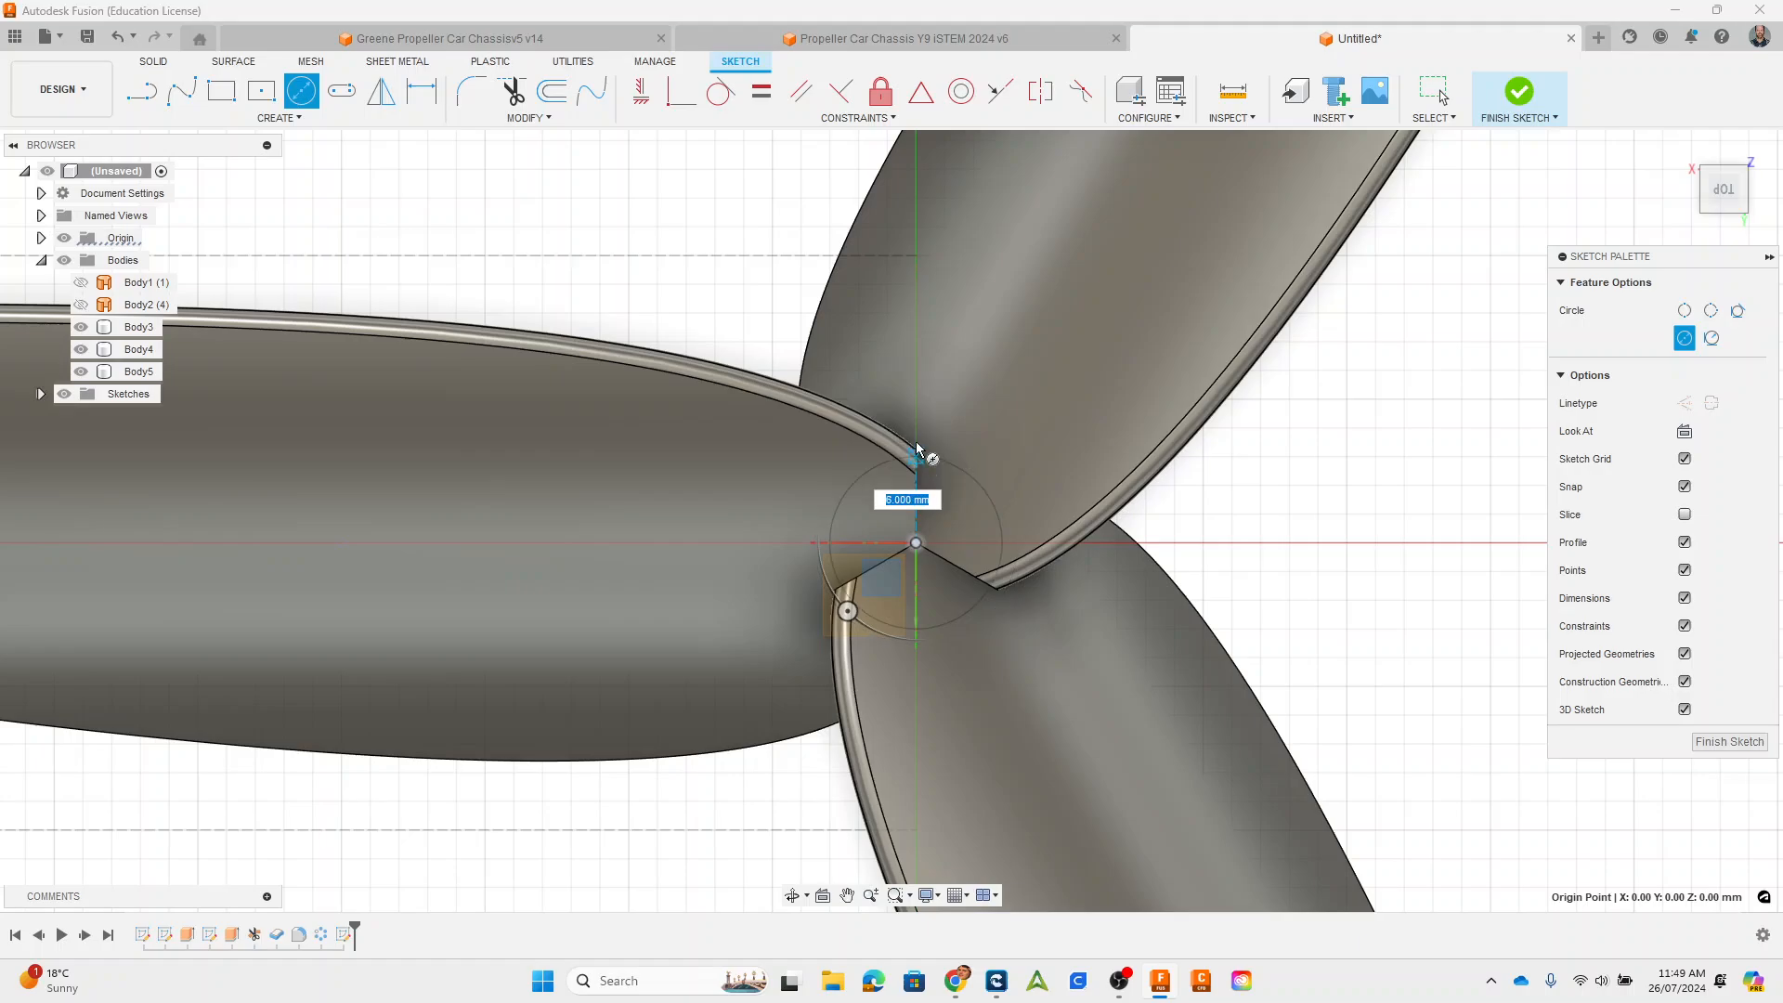
pyautogui.write('7')
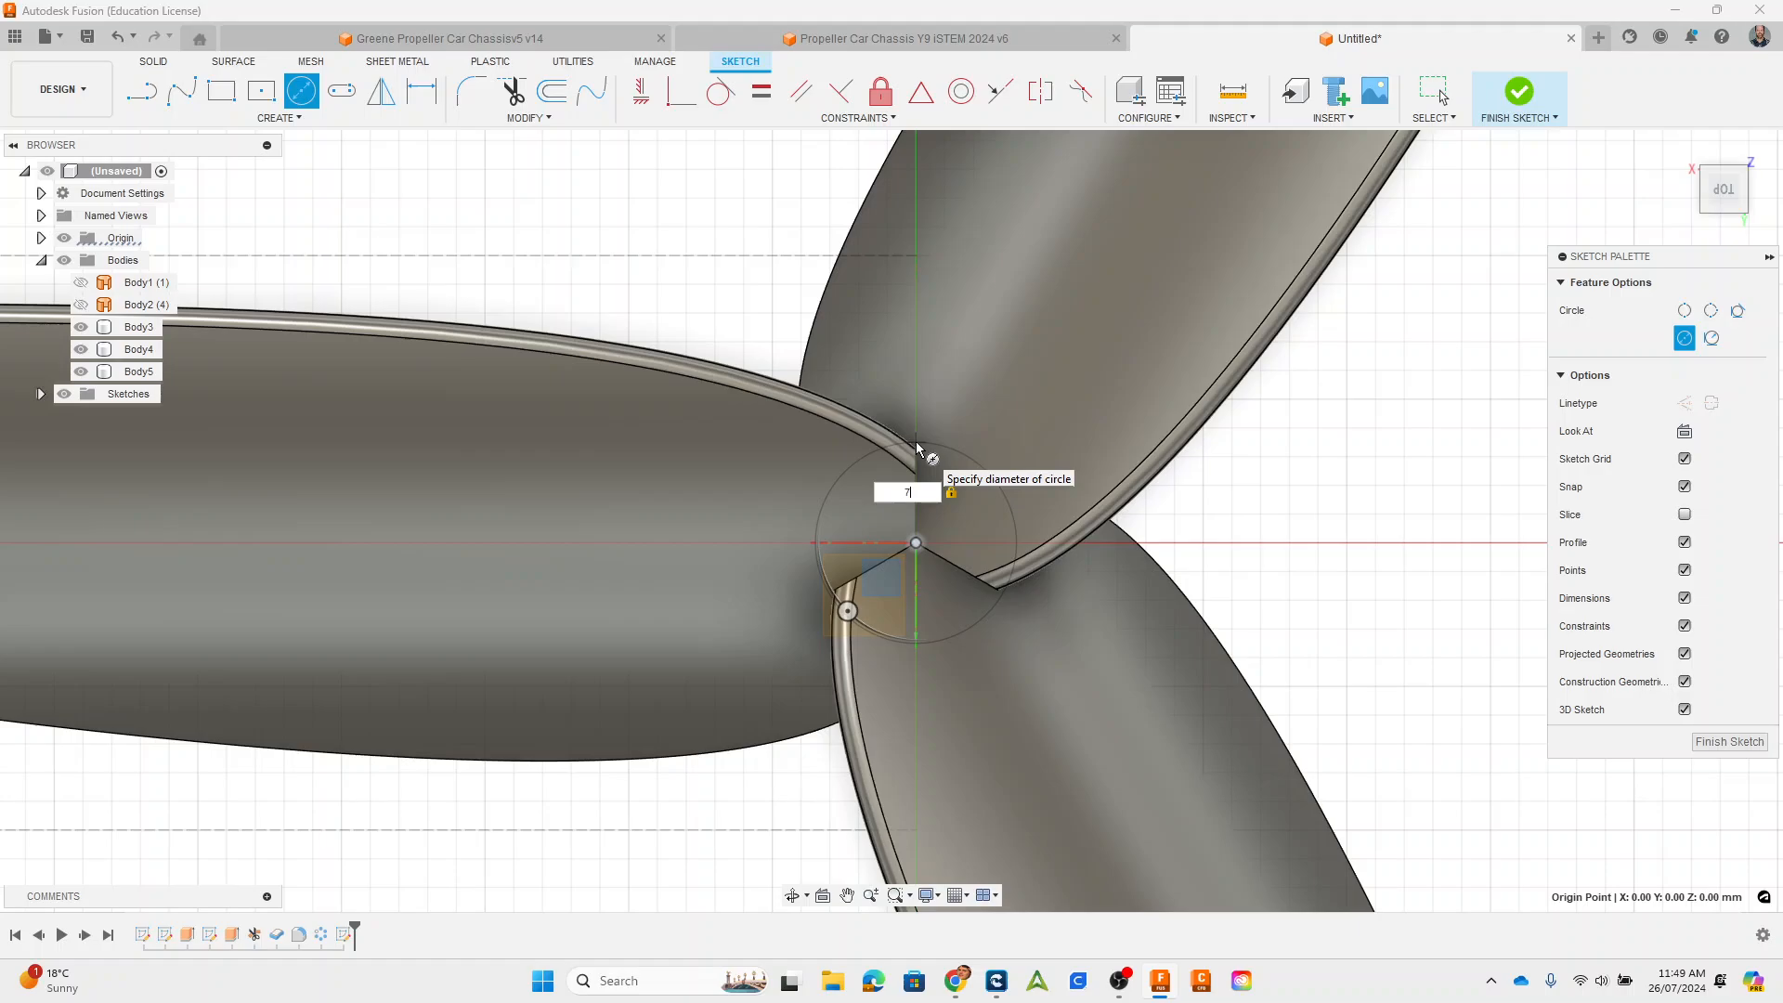
pyautogui.press('Return')
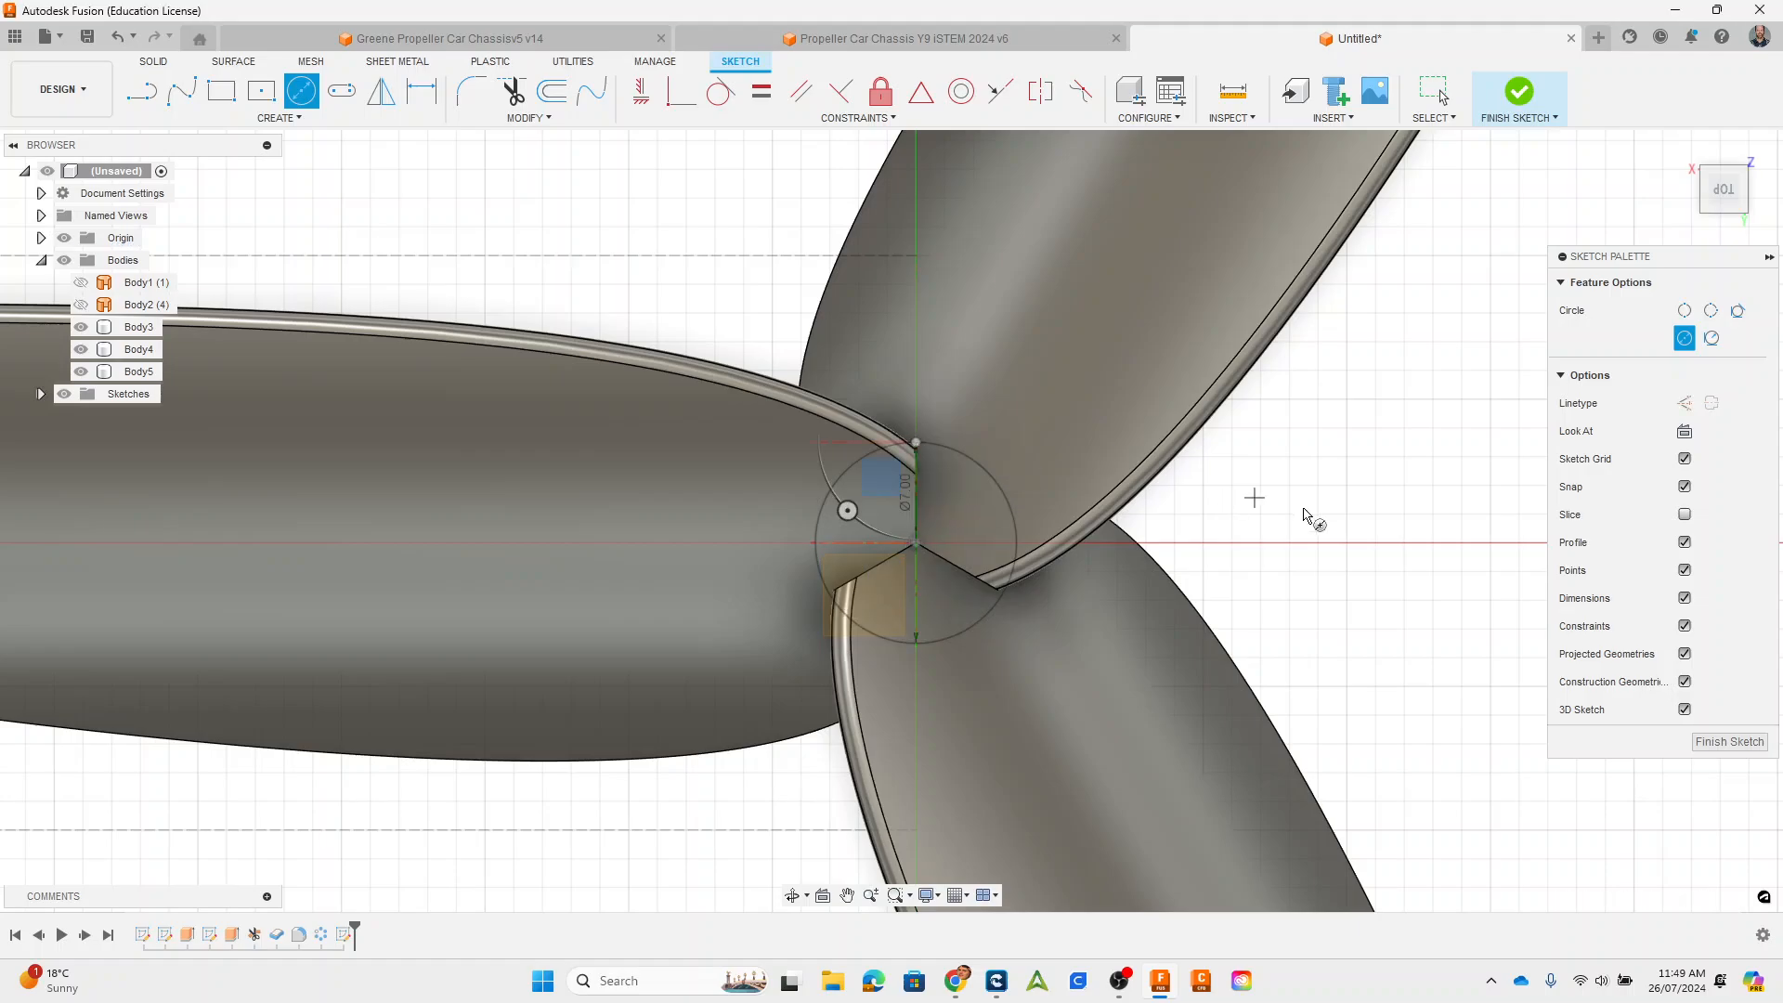
pyautogui.click(1519, 93)
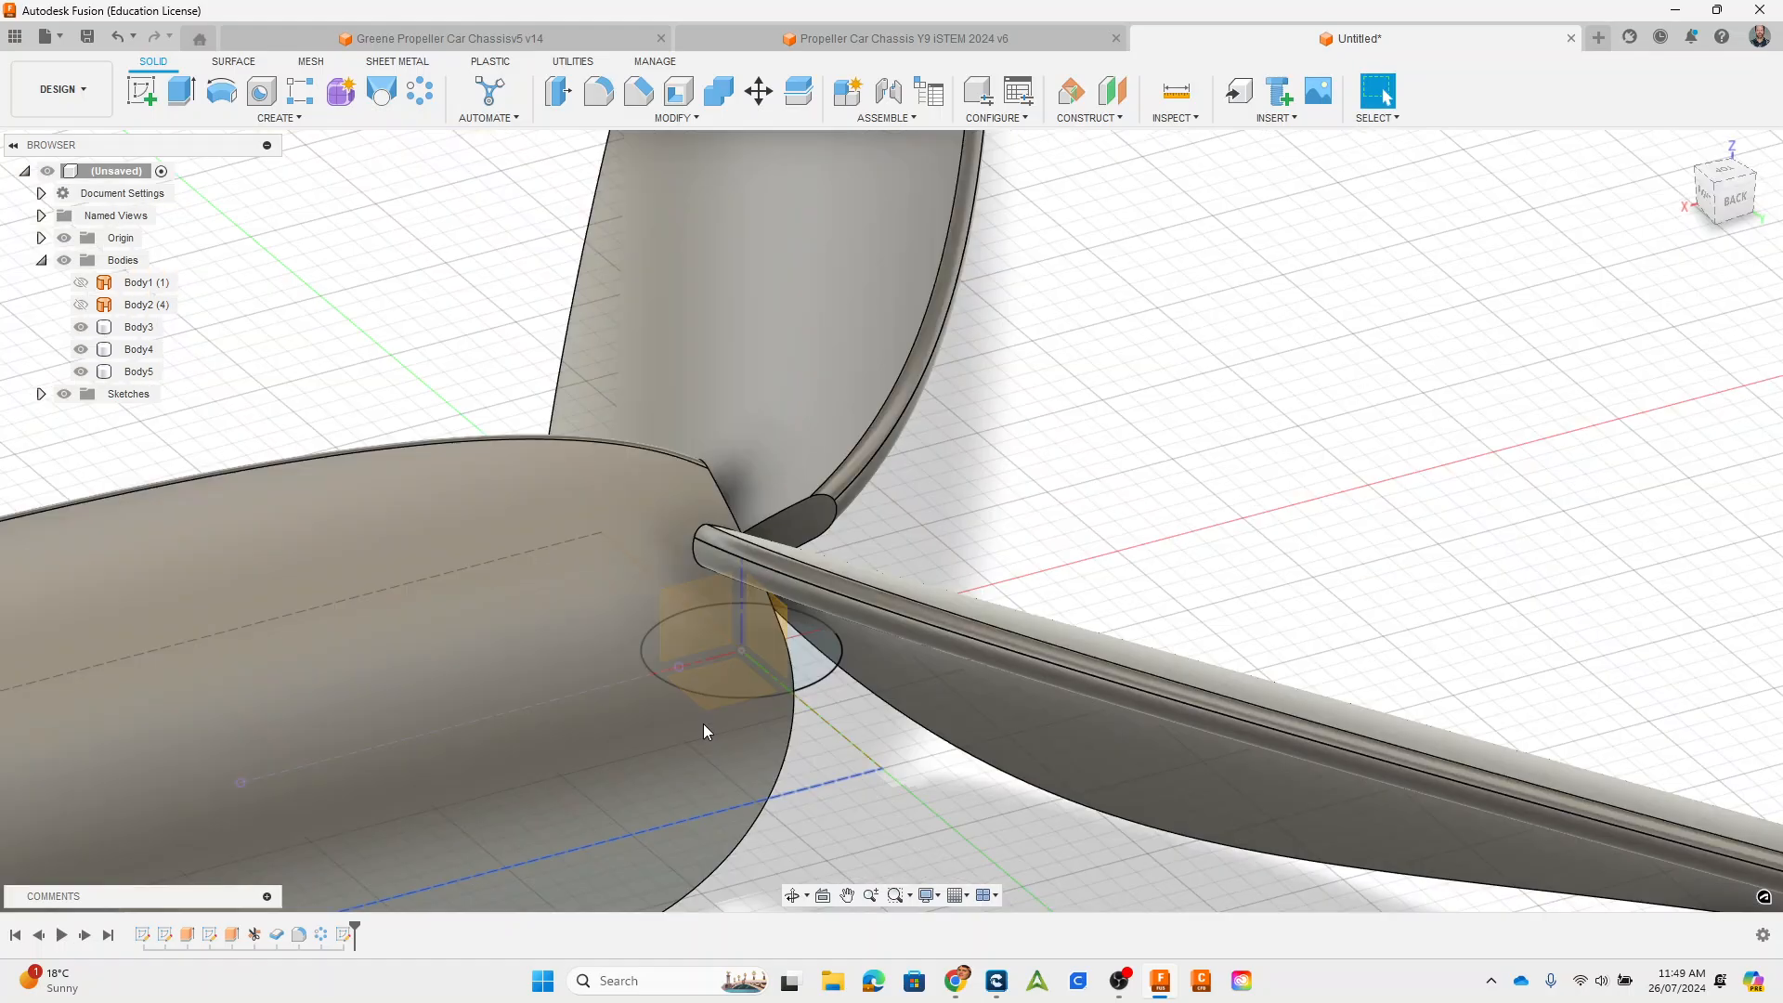
# Step: Hide the origin planes and axes to clear the view of the hub circle
pyautogui.scroll(-3, 704, 725)
pyautogui.moveTo(784, 777); pyautogui.dragTo(917, 739, button='middle')
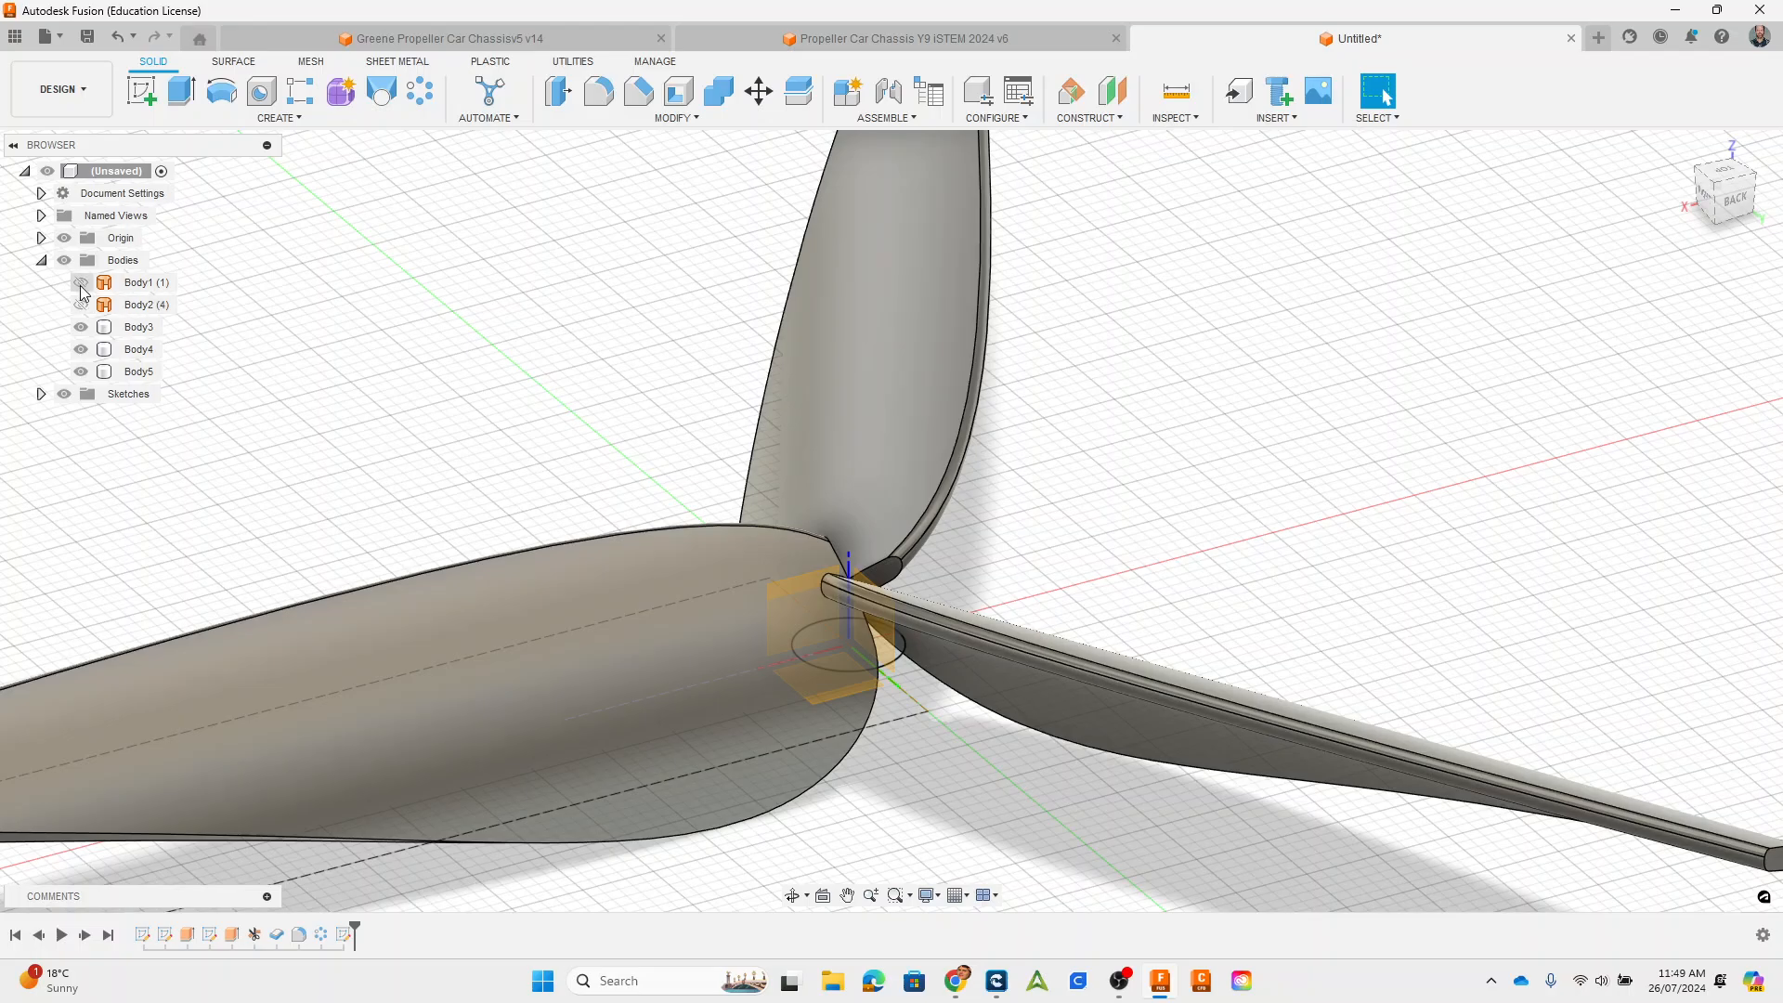
pyautogui.click(64, 238)
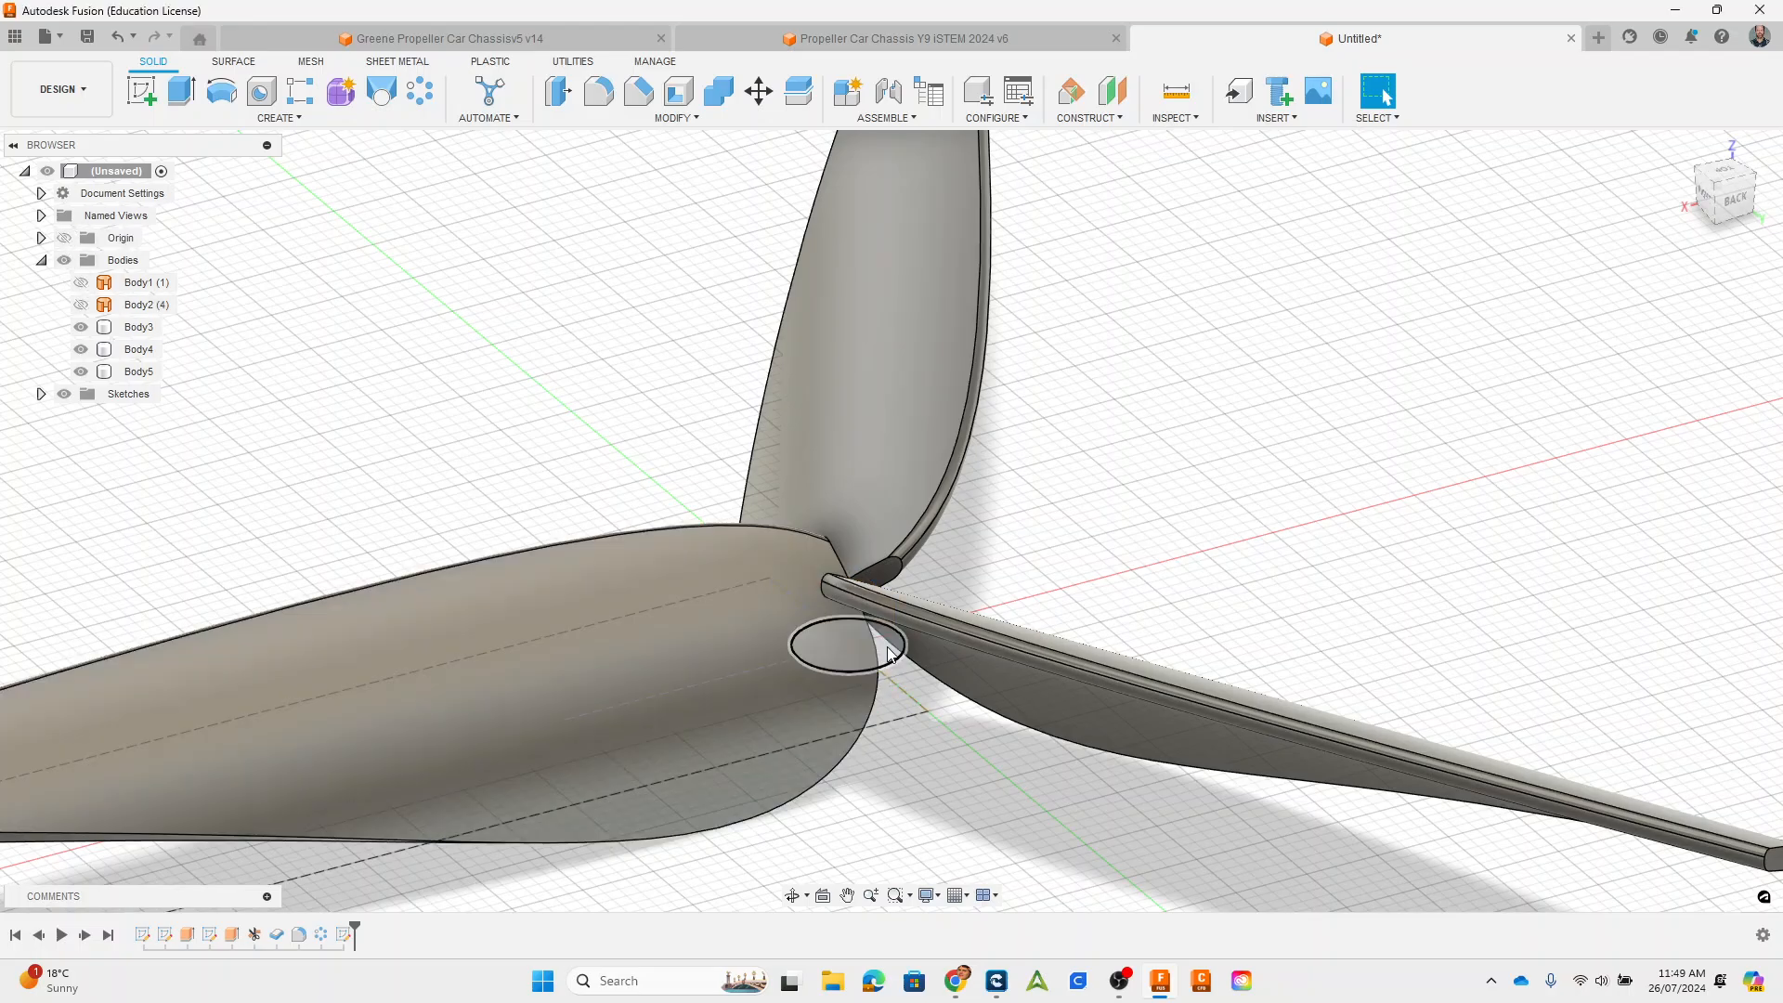
# Step: Set up a two-sided extrusion of the hub circle with 7 mm upward on side 1 and the Join operation
pyautogui.click(840, 645)
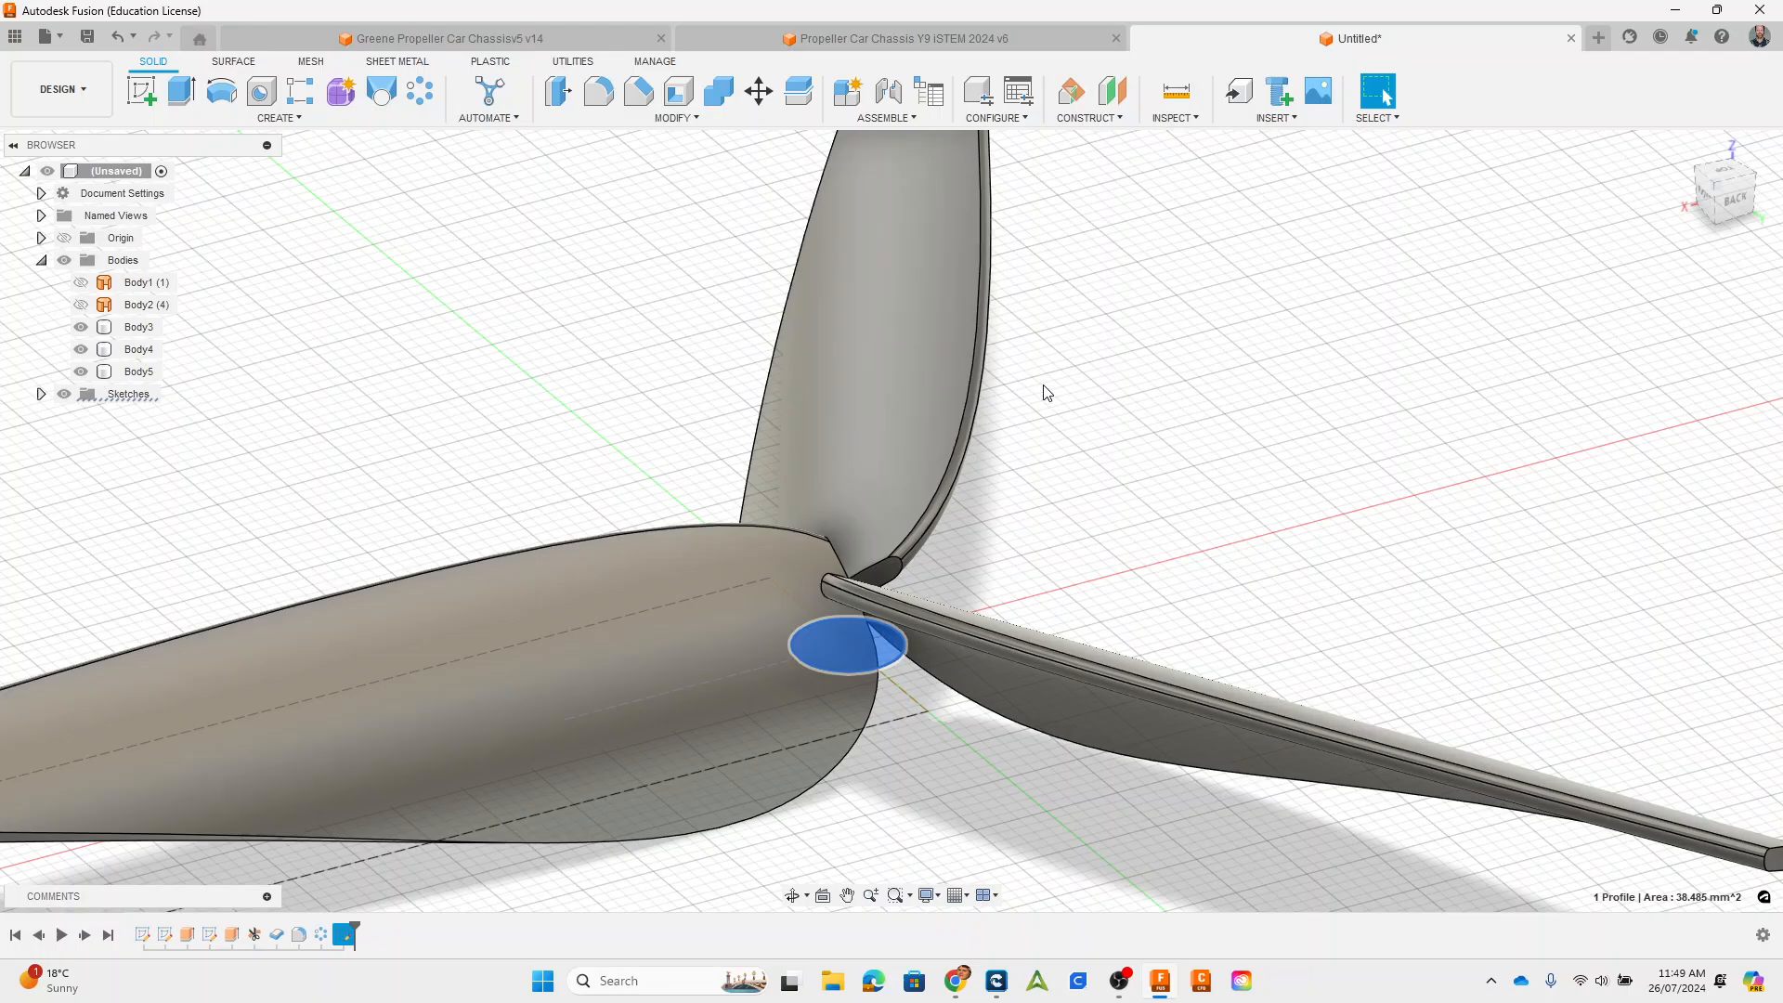
pyautogui.click(182, 93)
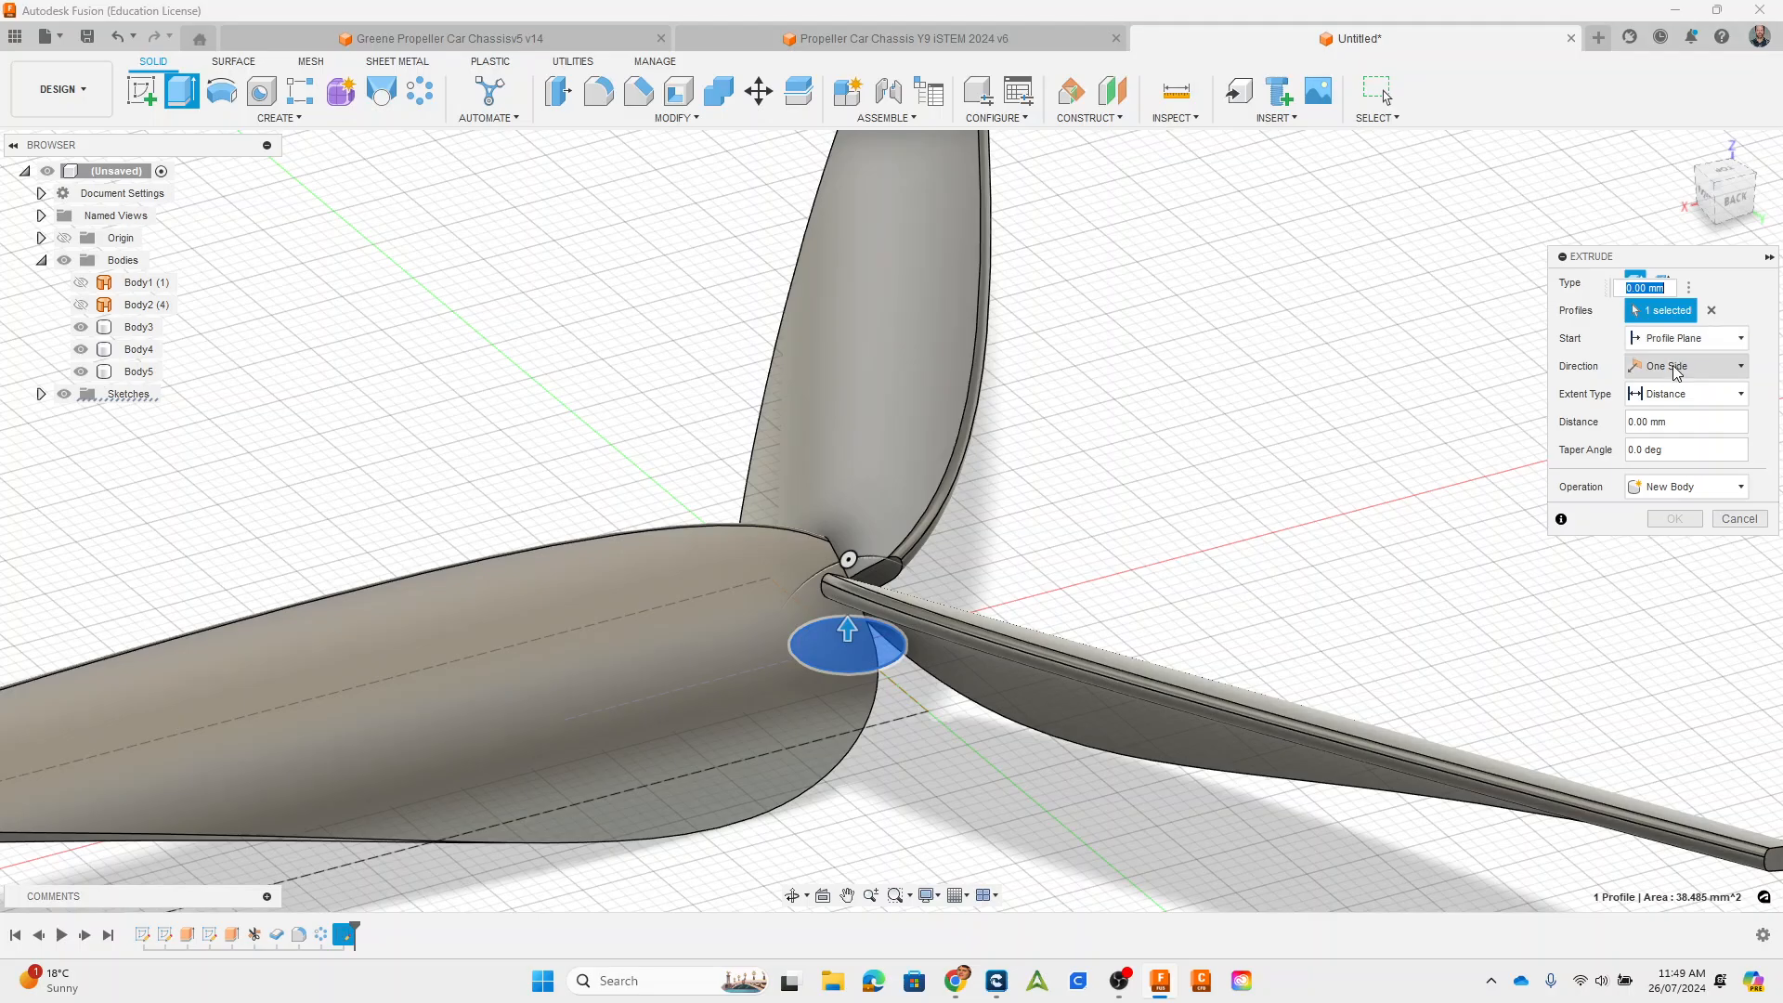
pyautogui.click(1676, 369)
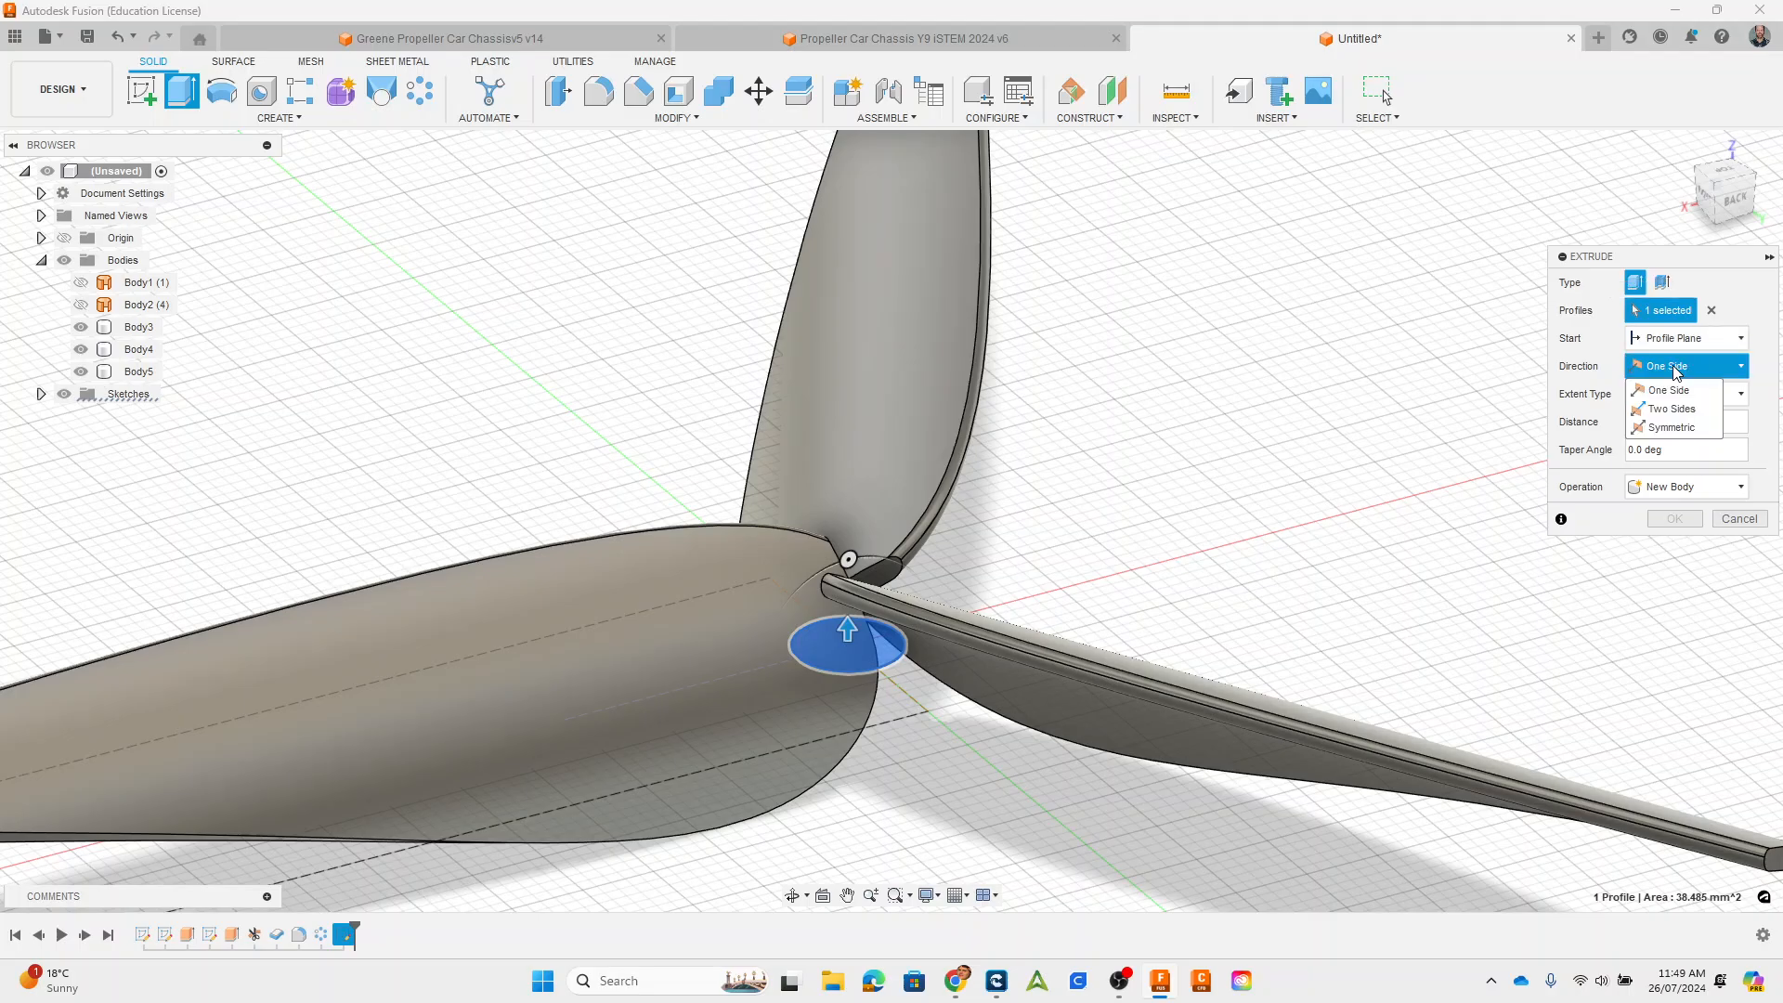
pyautogui.click(1676, 410)
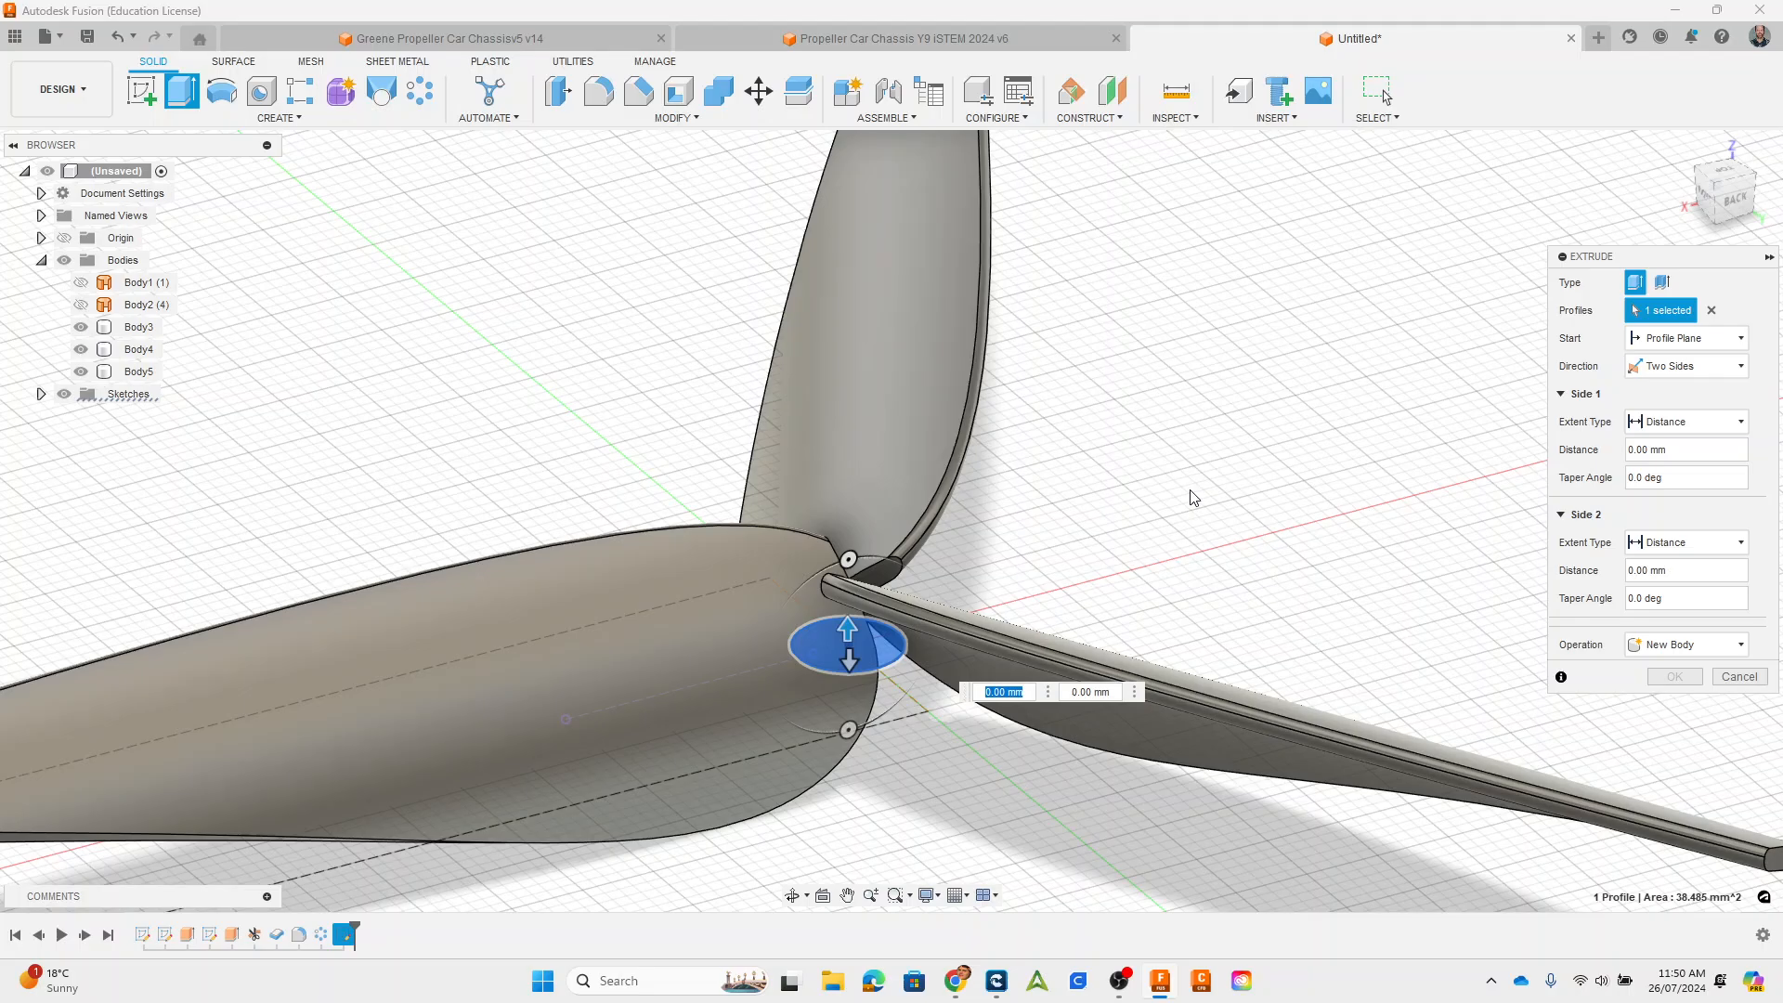
pyautogui.moveTo(849, 628); pyautogui.dragTo(847, 539)
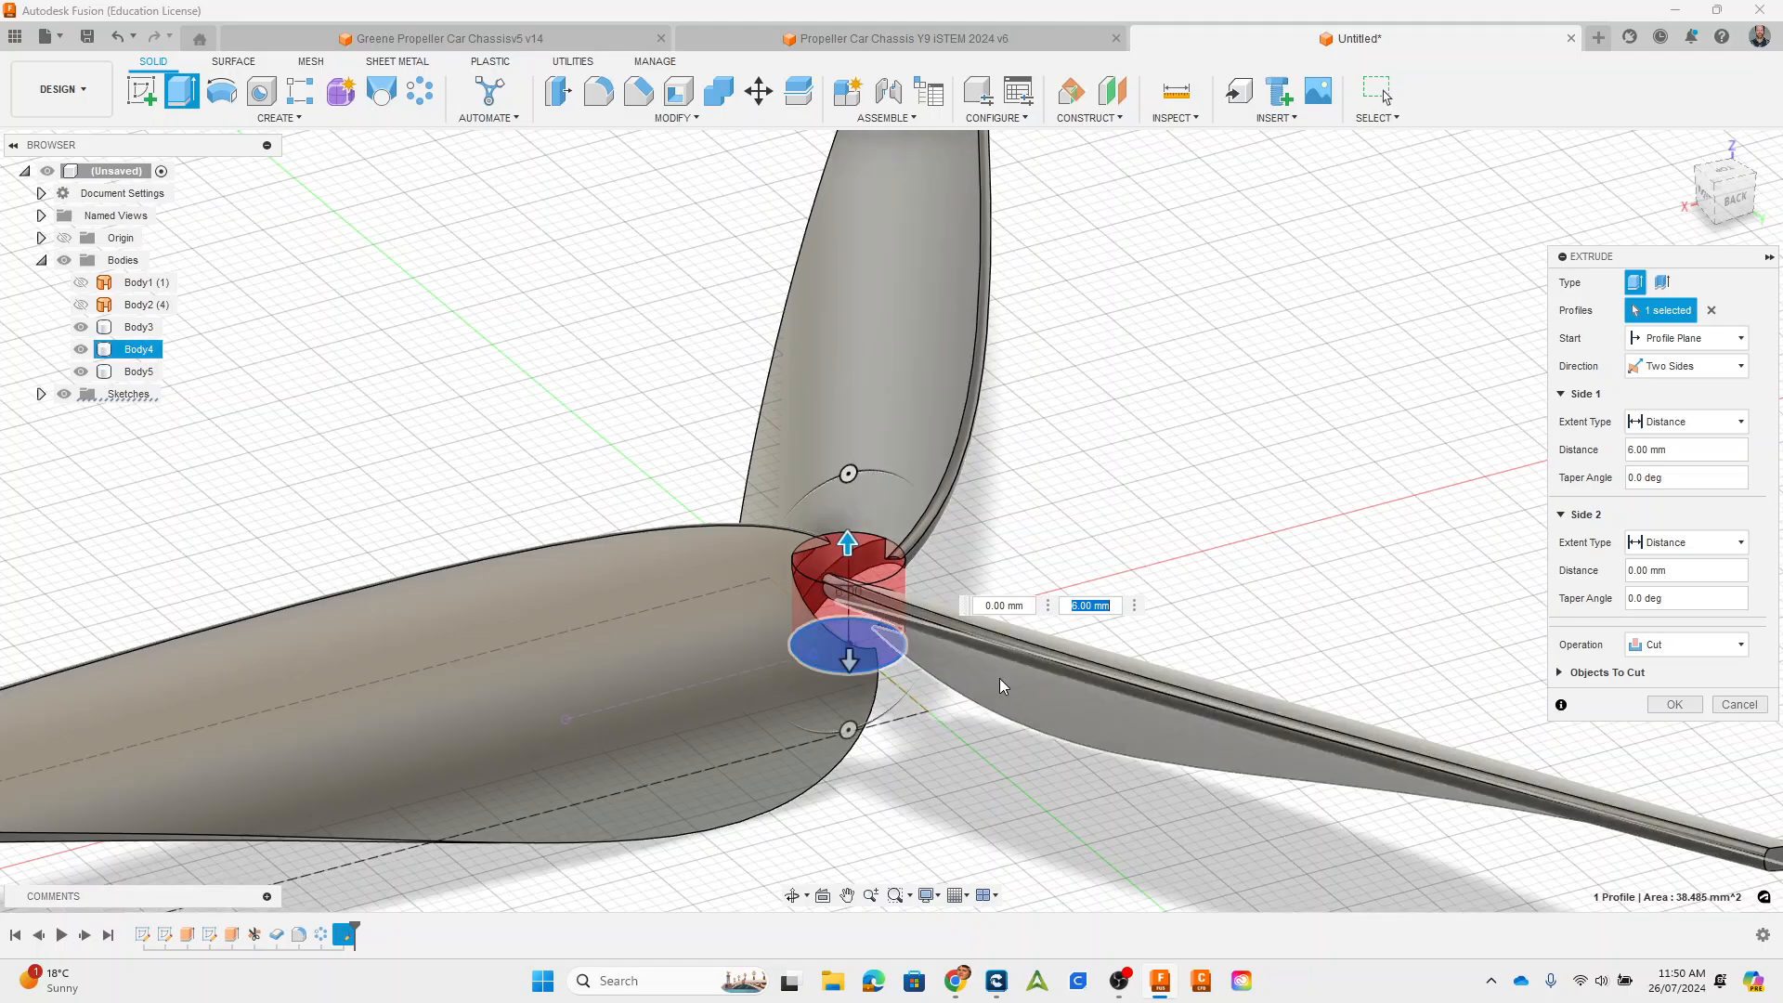
pyautogui.click(1671, 646)
pyautogui.click(1679, 685)
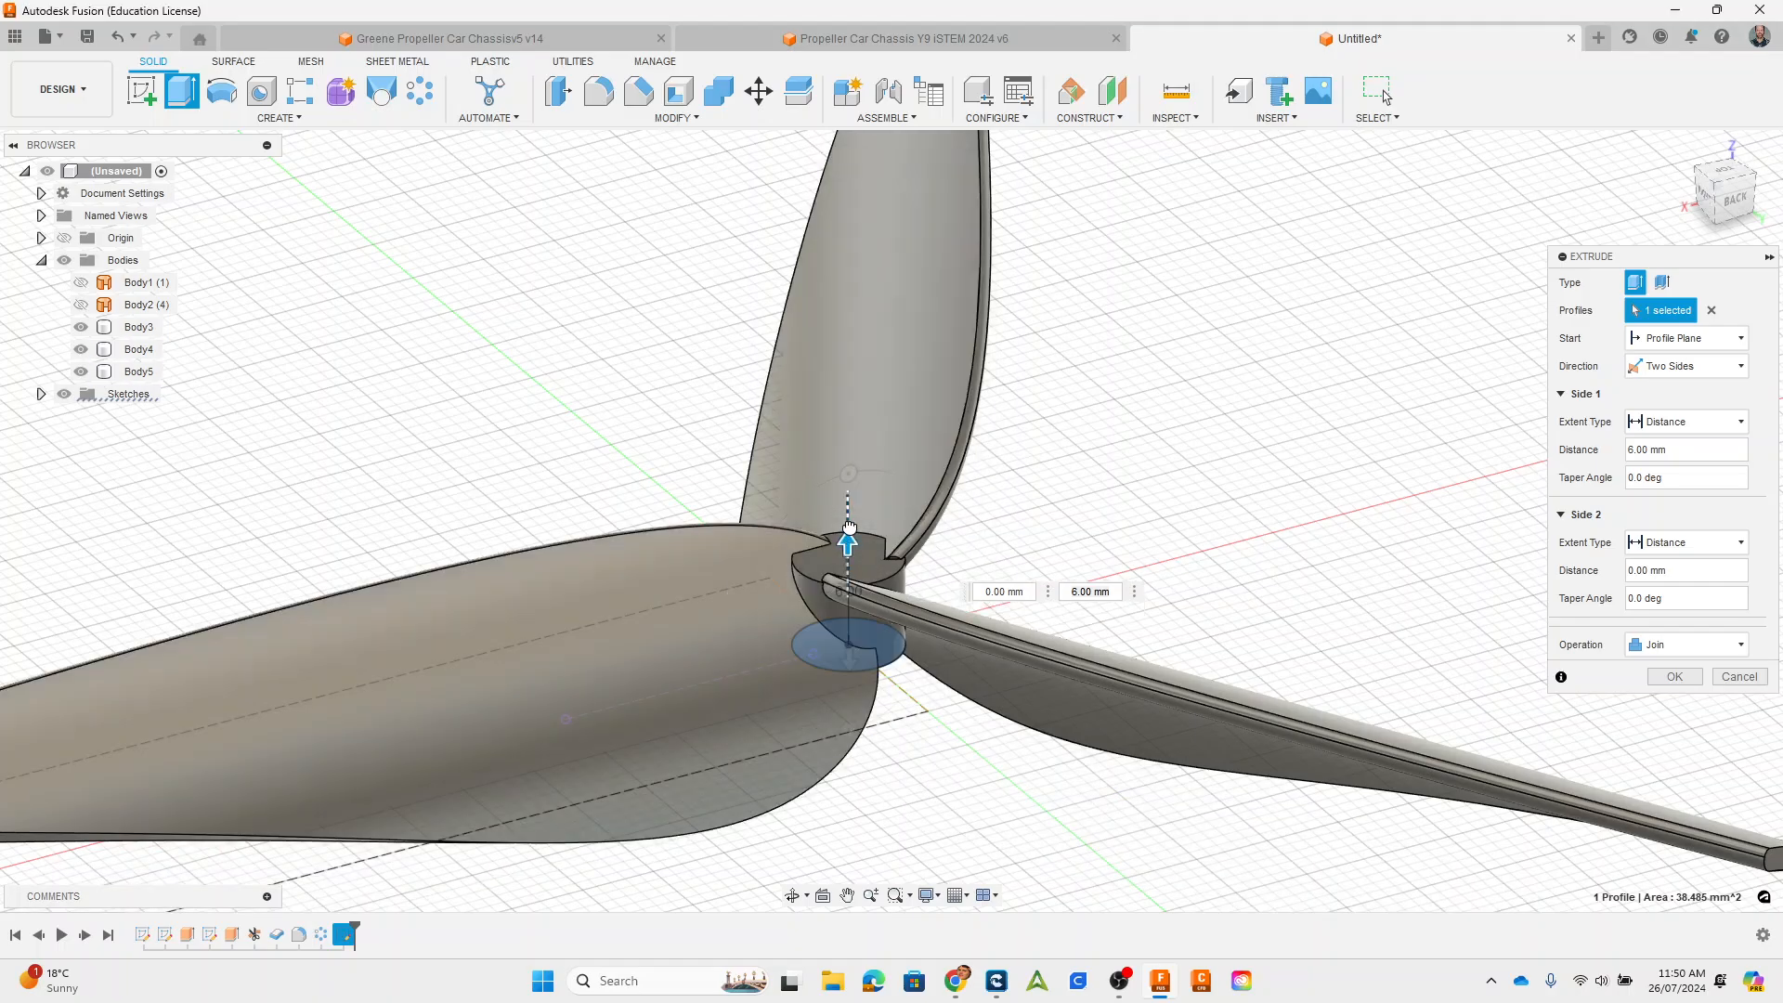
pyautogui.moveTo(848, 530); pyautogui.dragTo(849, 520)
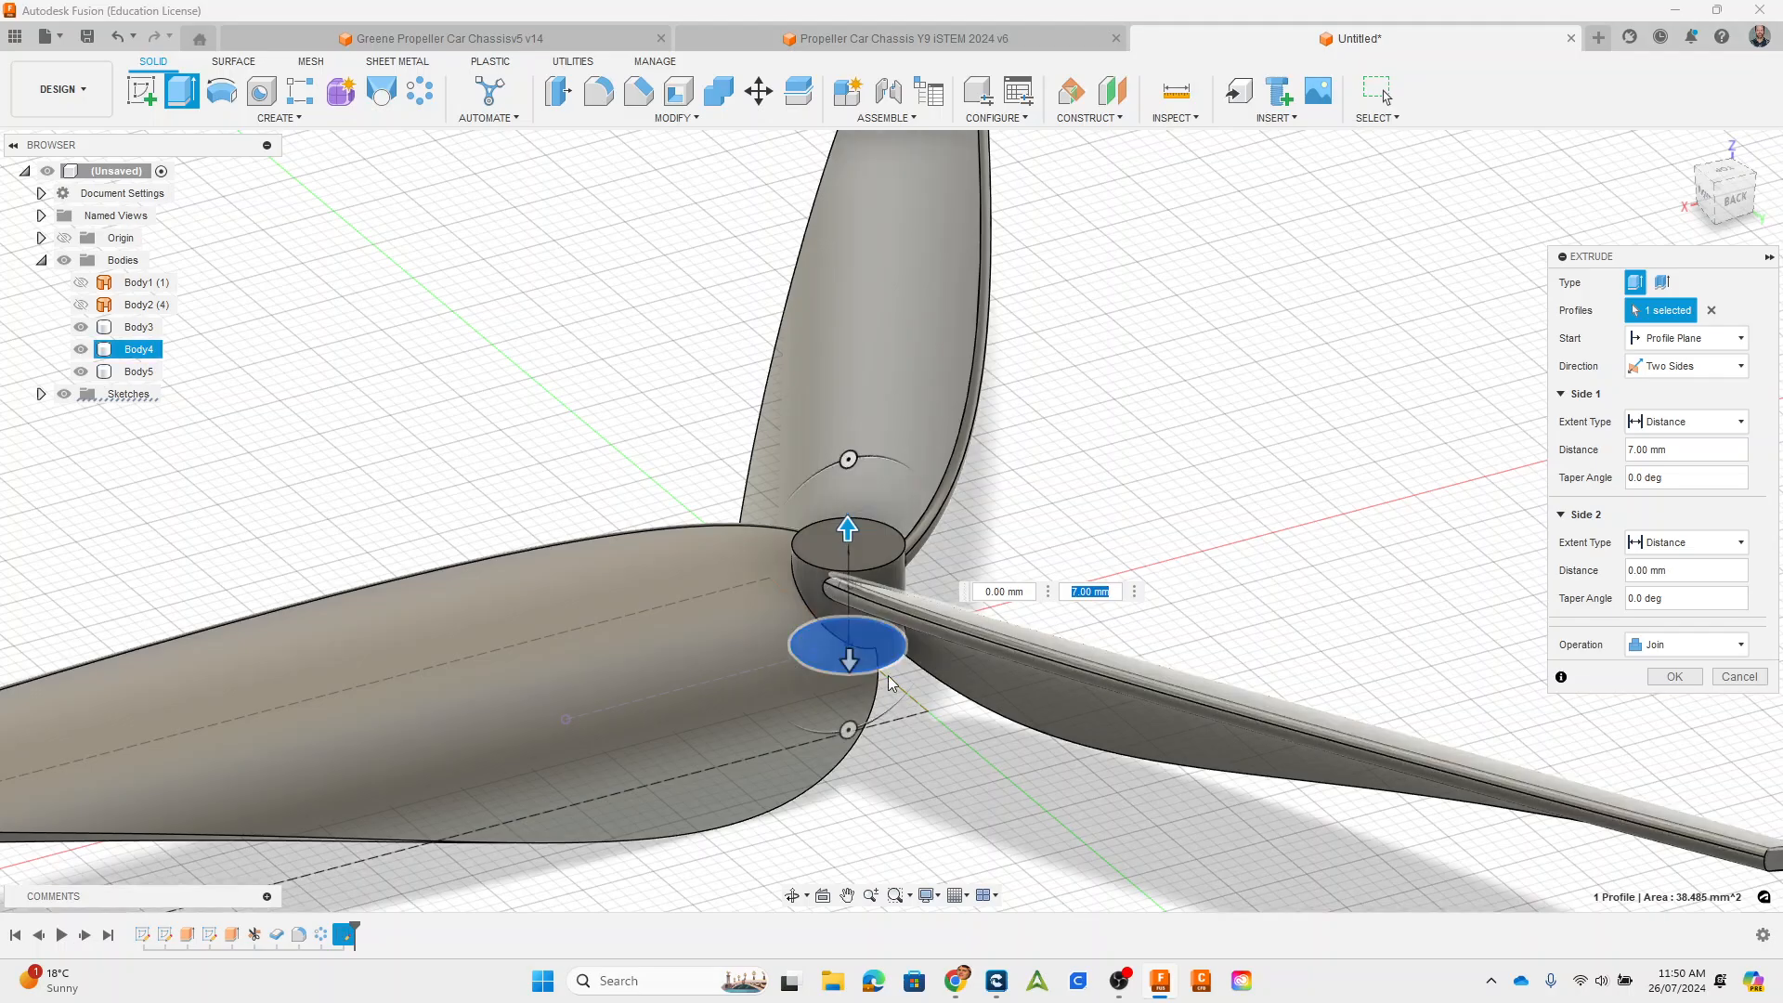
# Step: Extend side 2 of the hub extrusion 1.4 mm downward and create the joined hub
pyautogui.moveTo(1031, 768); pyautogui.dragTo(778, 664, button='middle')
pyautogui.scroll(5, 770, 650)
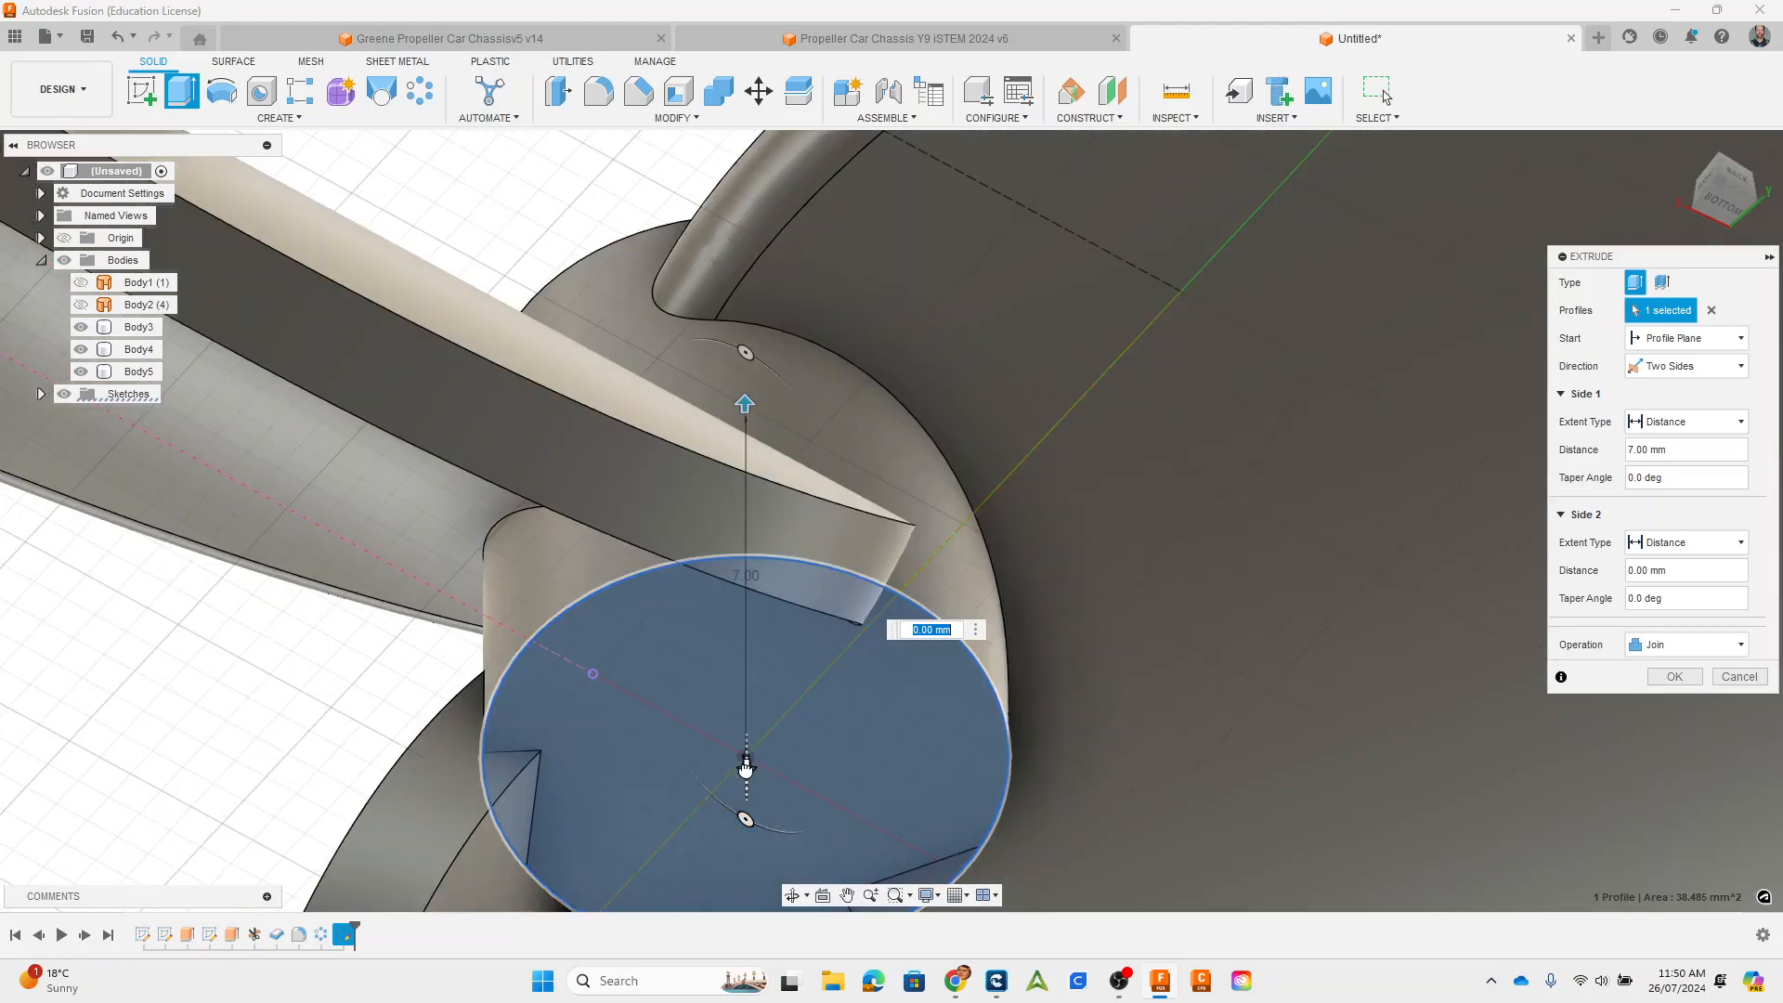
pyautogui.click(746, 764)
pyautogui.moveTo(747, 800); pyautogui.dragTo(748, 836)
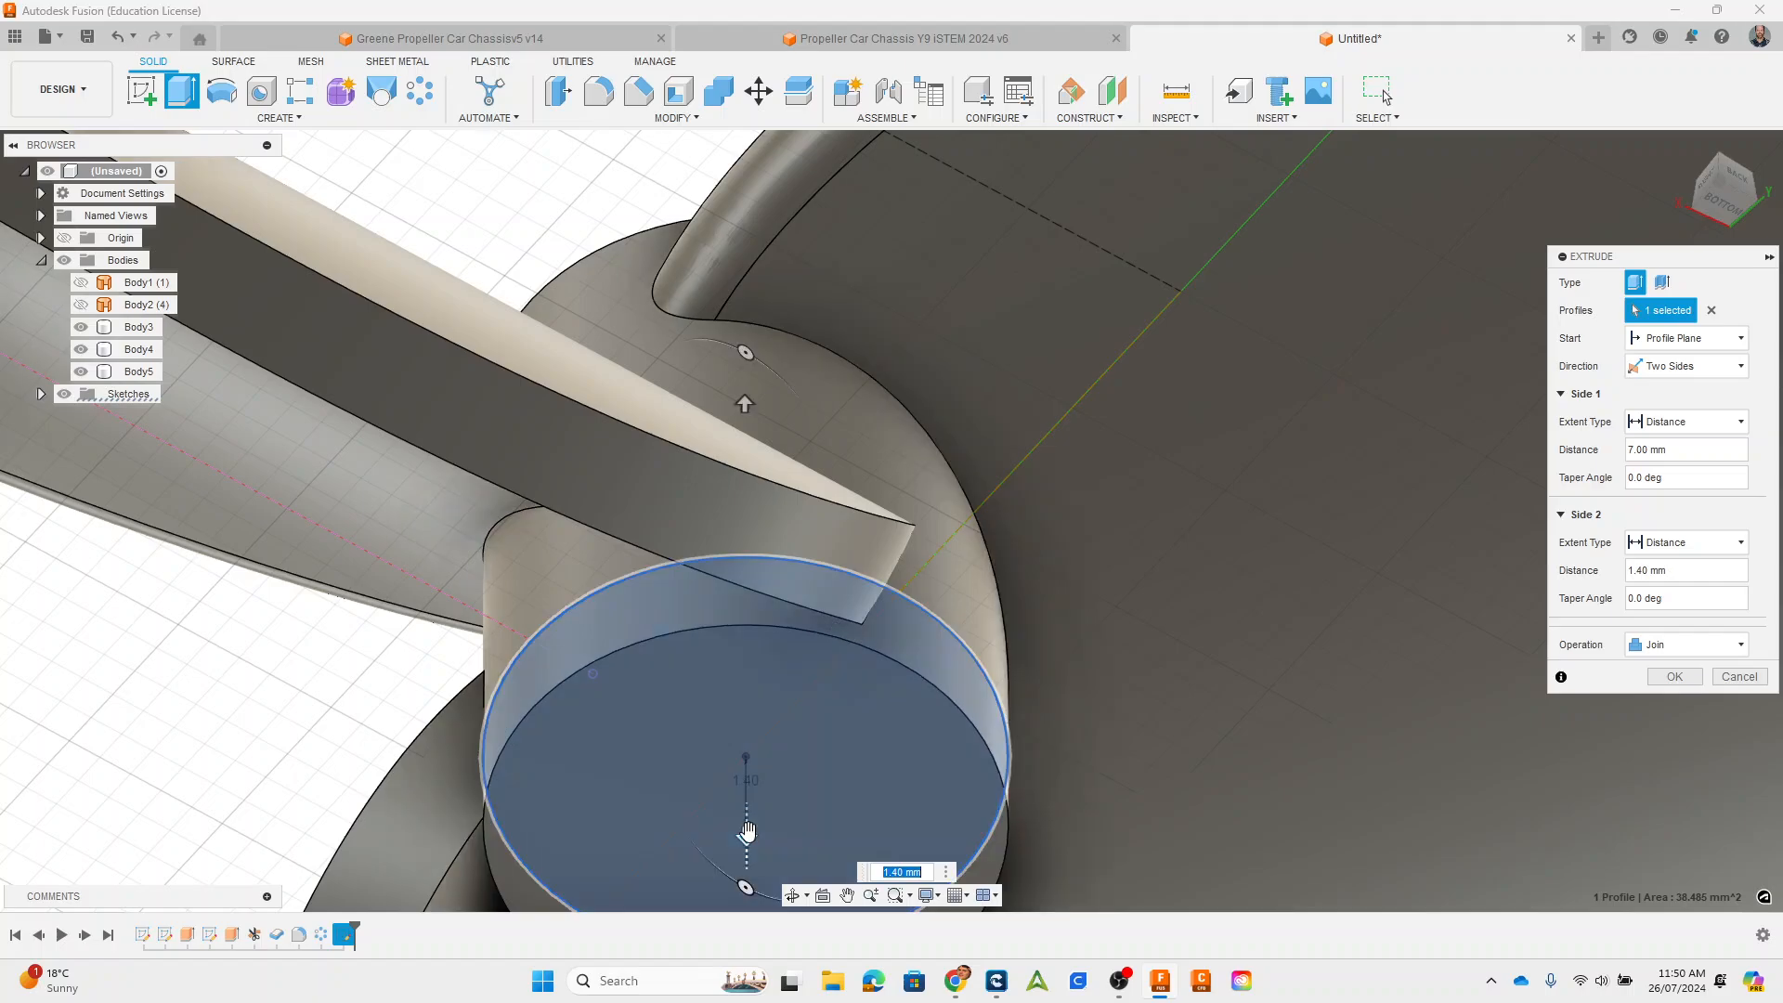
pyautogui.click(1675, 677)
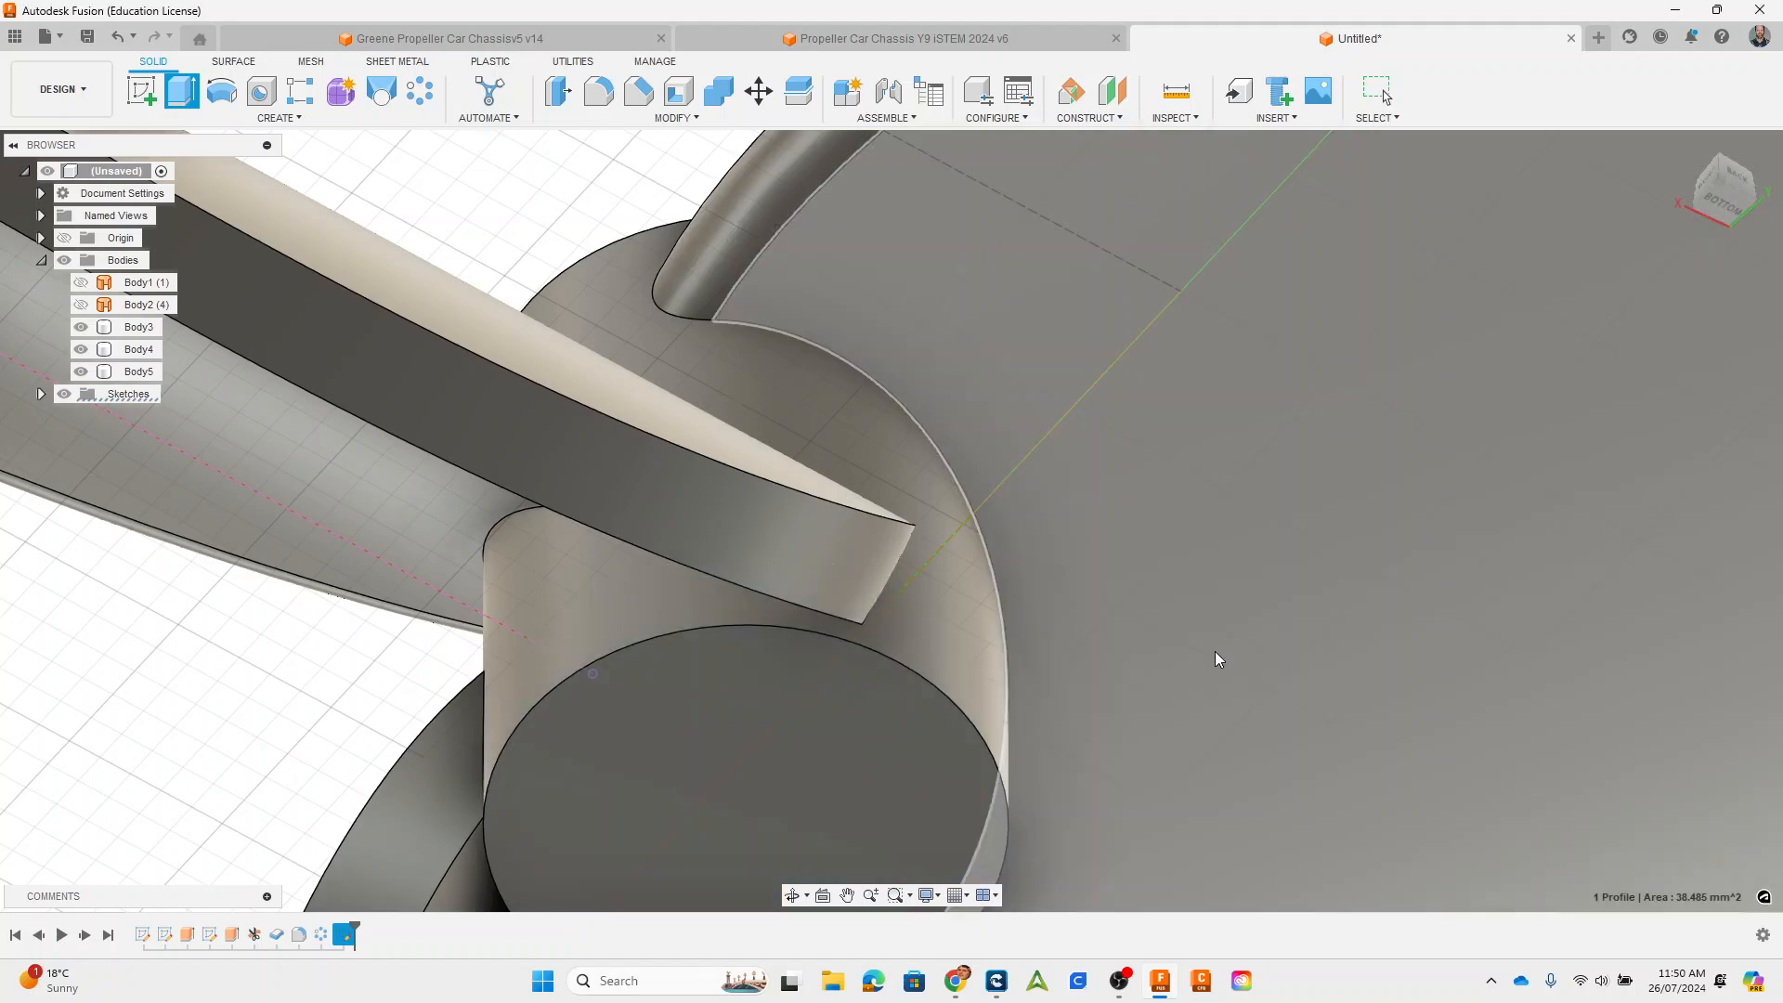
# Step: Start a new sketch on the flat top face of the propeller hub
pyautogui.scroll(-3, 1214, 650)
pyautogui.scroll(-4, 1176, 651)
pyautogui.keyDown('shift'); pyautogui.moveTo(1213, 649); pyautogui.dragTo(1161, 650, button='middle'); pyautogui.keyUp('shift')
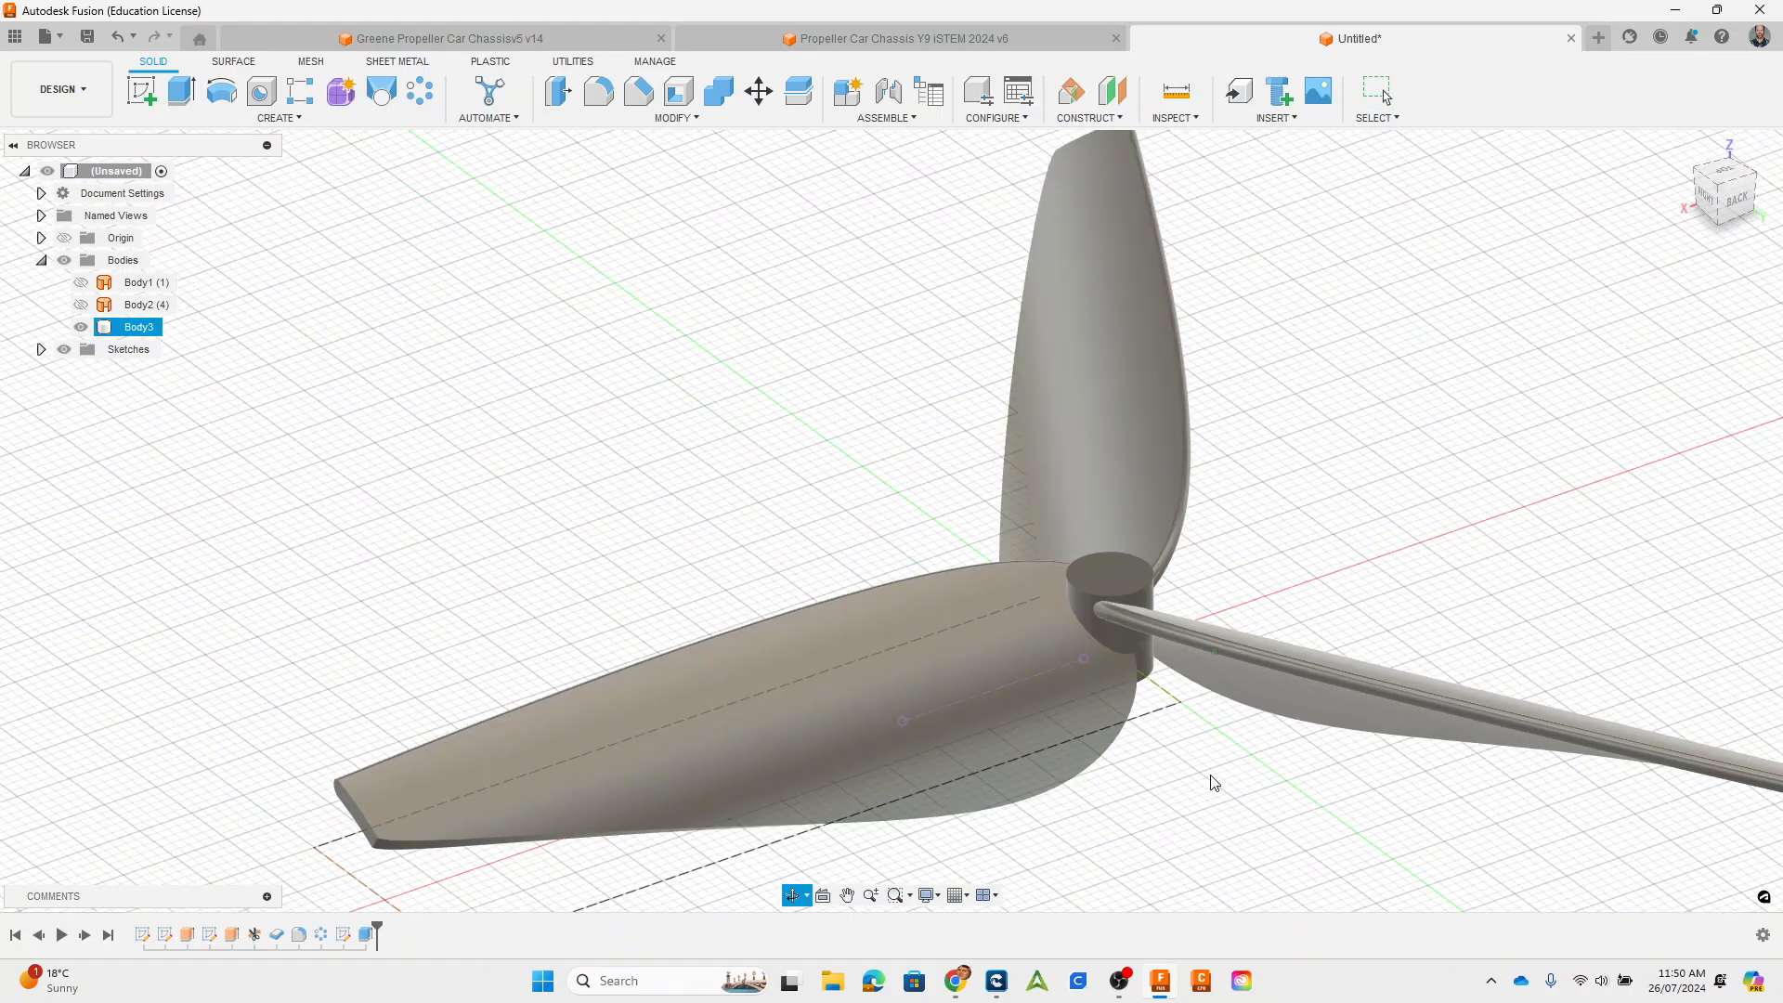
pyautogui.click(1117, 578)
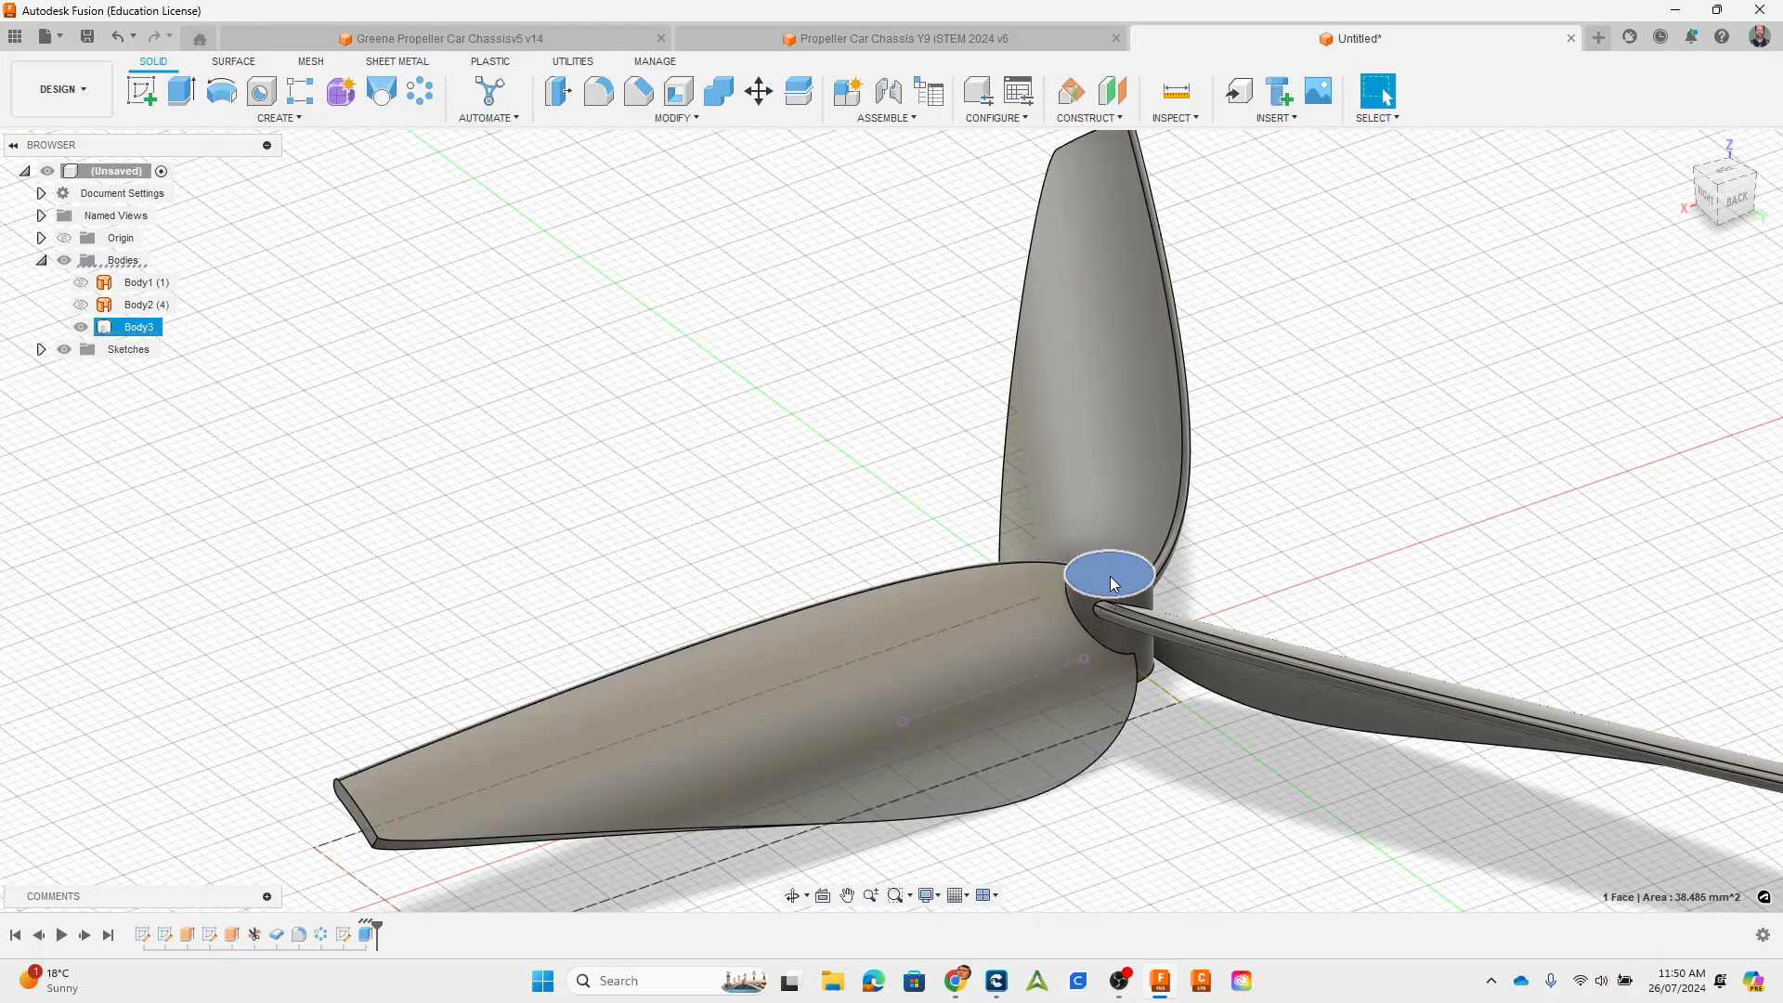
pyautogui.click(142, 91)
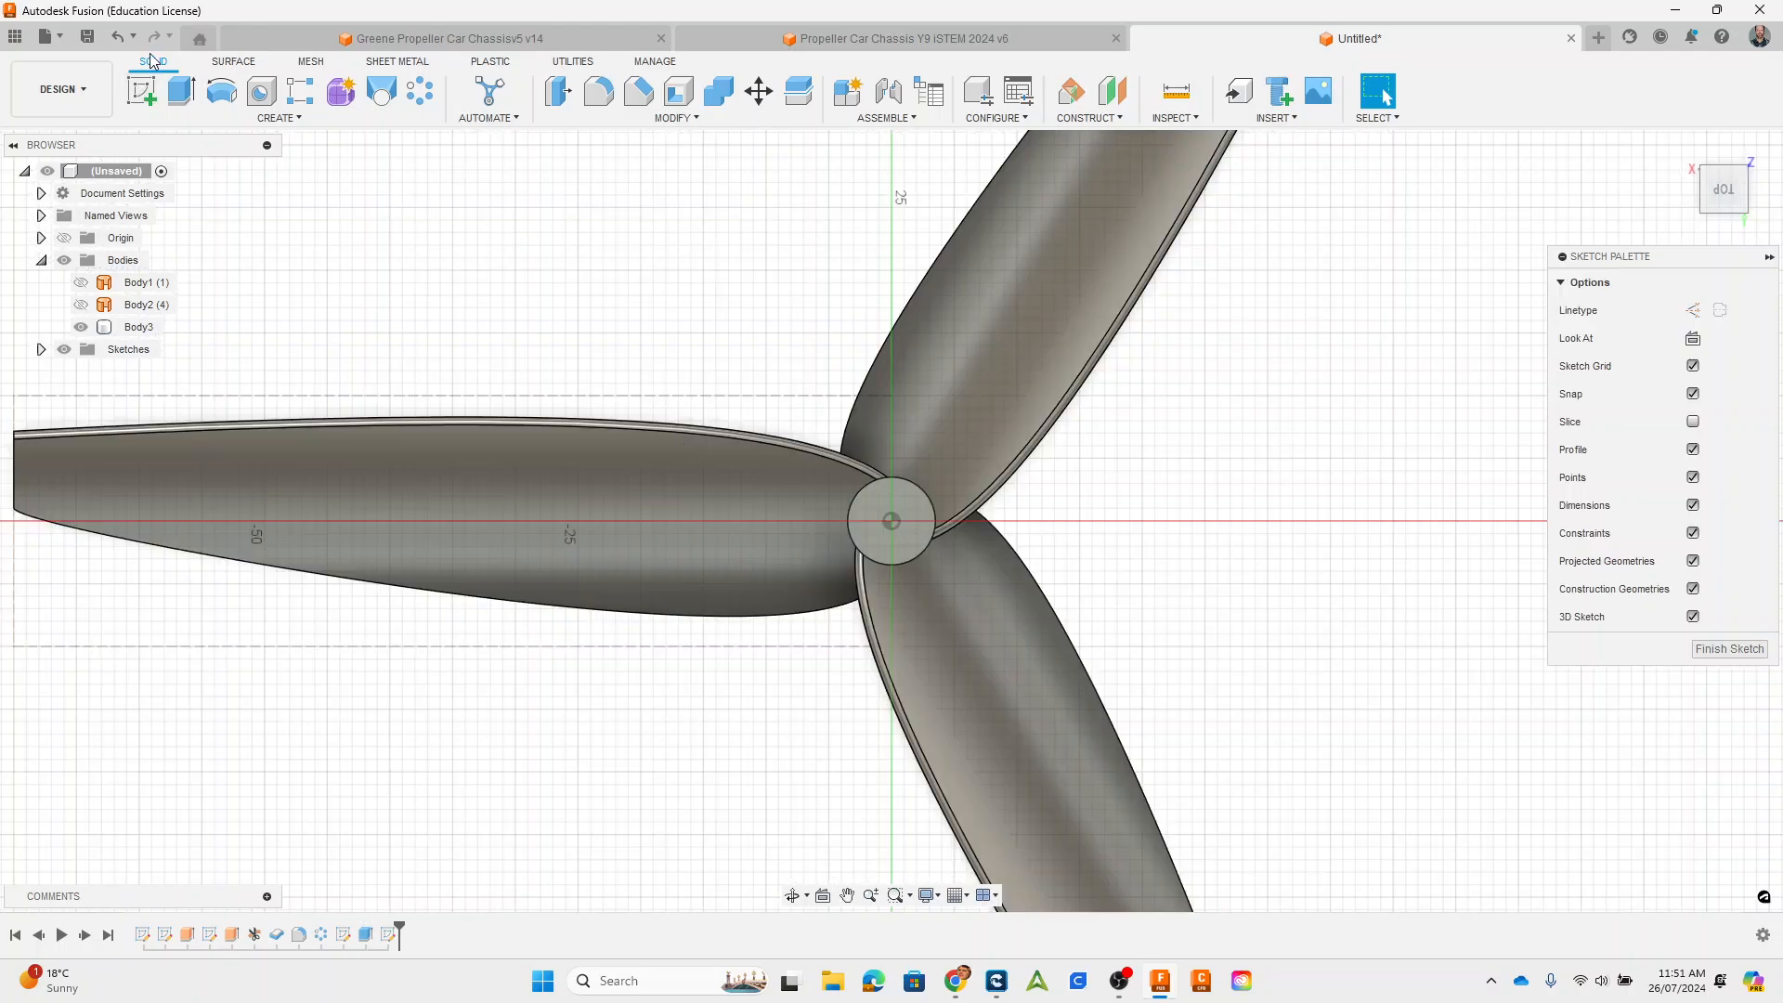
# Step: Sketch a 2 mm diameter circle centred on the hub's top face and finish the sketch
pyautogui.click(301, 91)
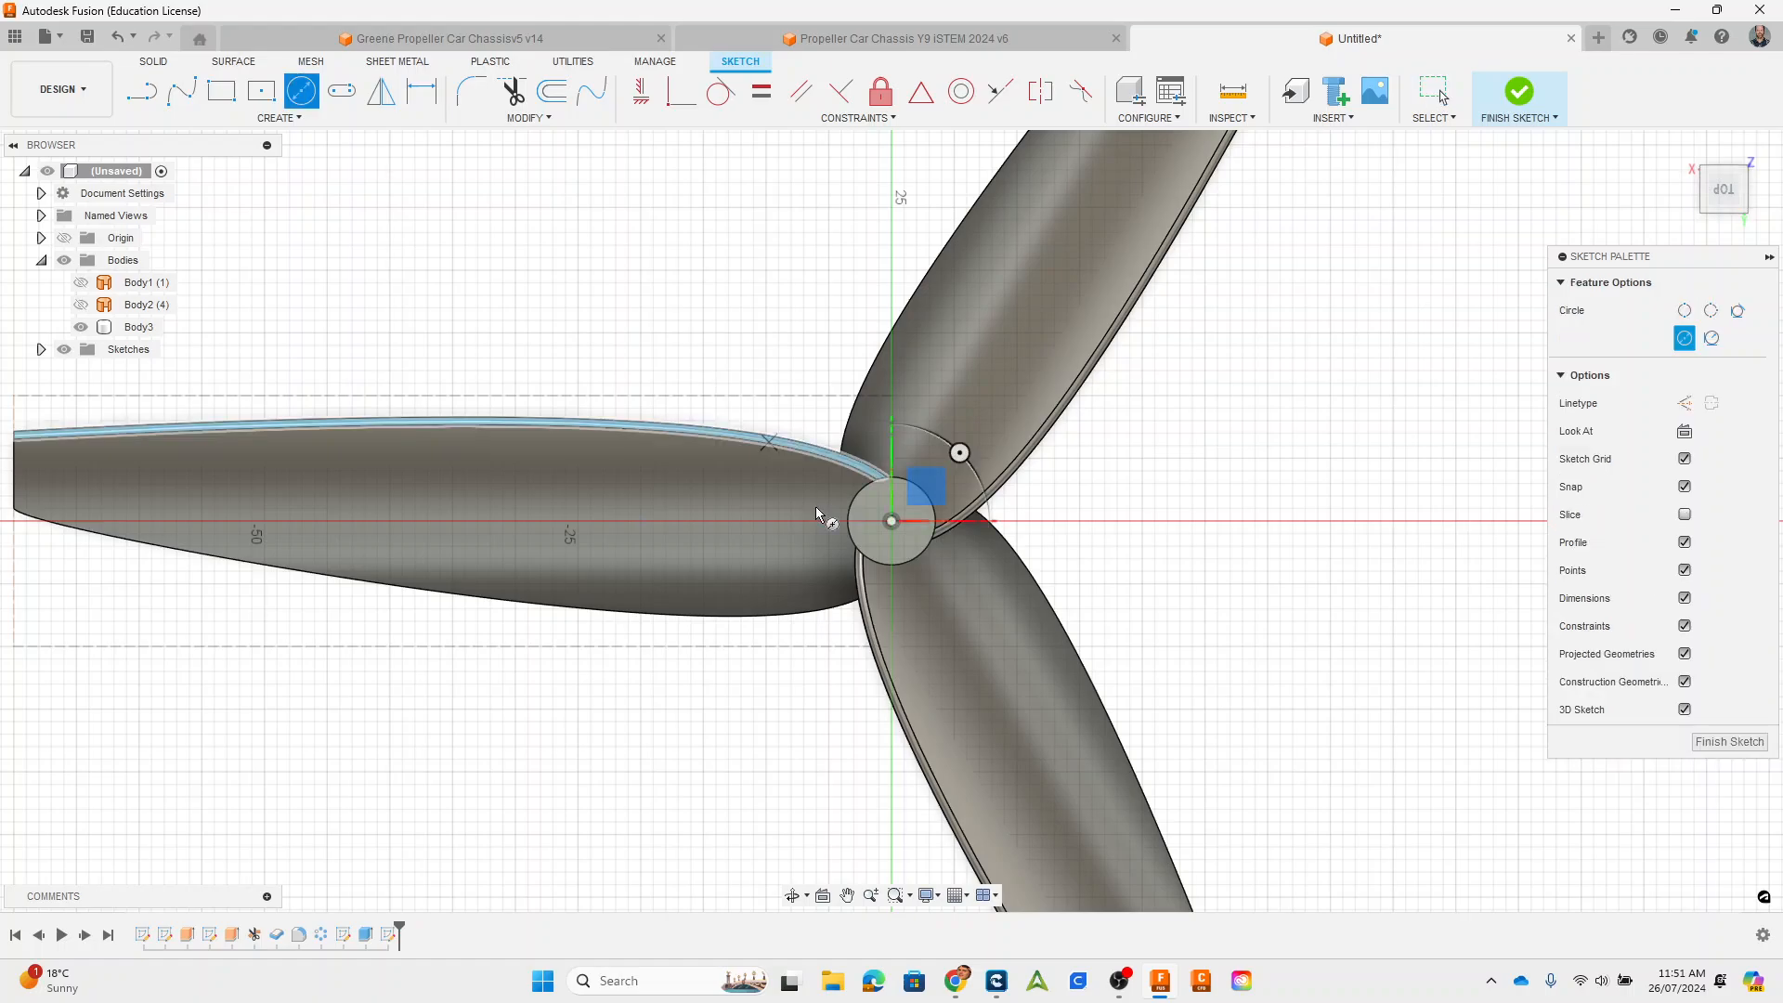
pyautogui.scroll(2, 866, 506)
pyautogui.scroll(1, 903, 529)
pyautogui.click(900, 530)
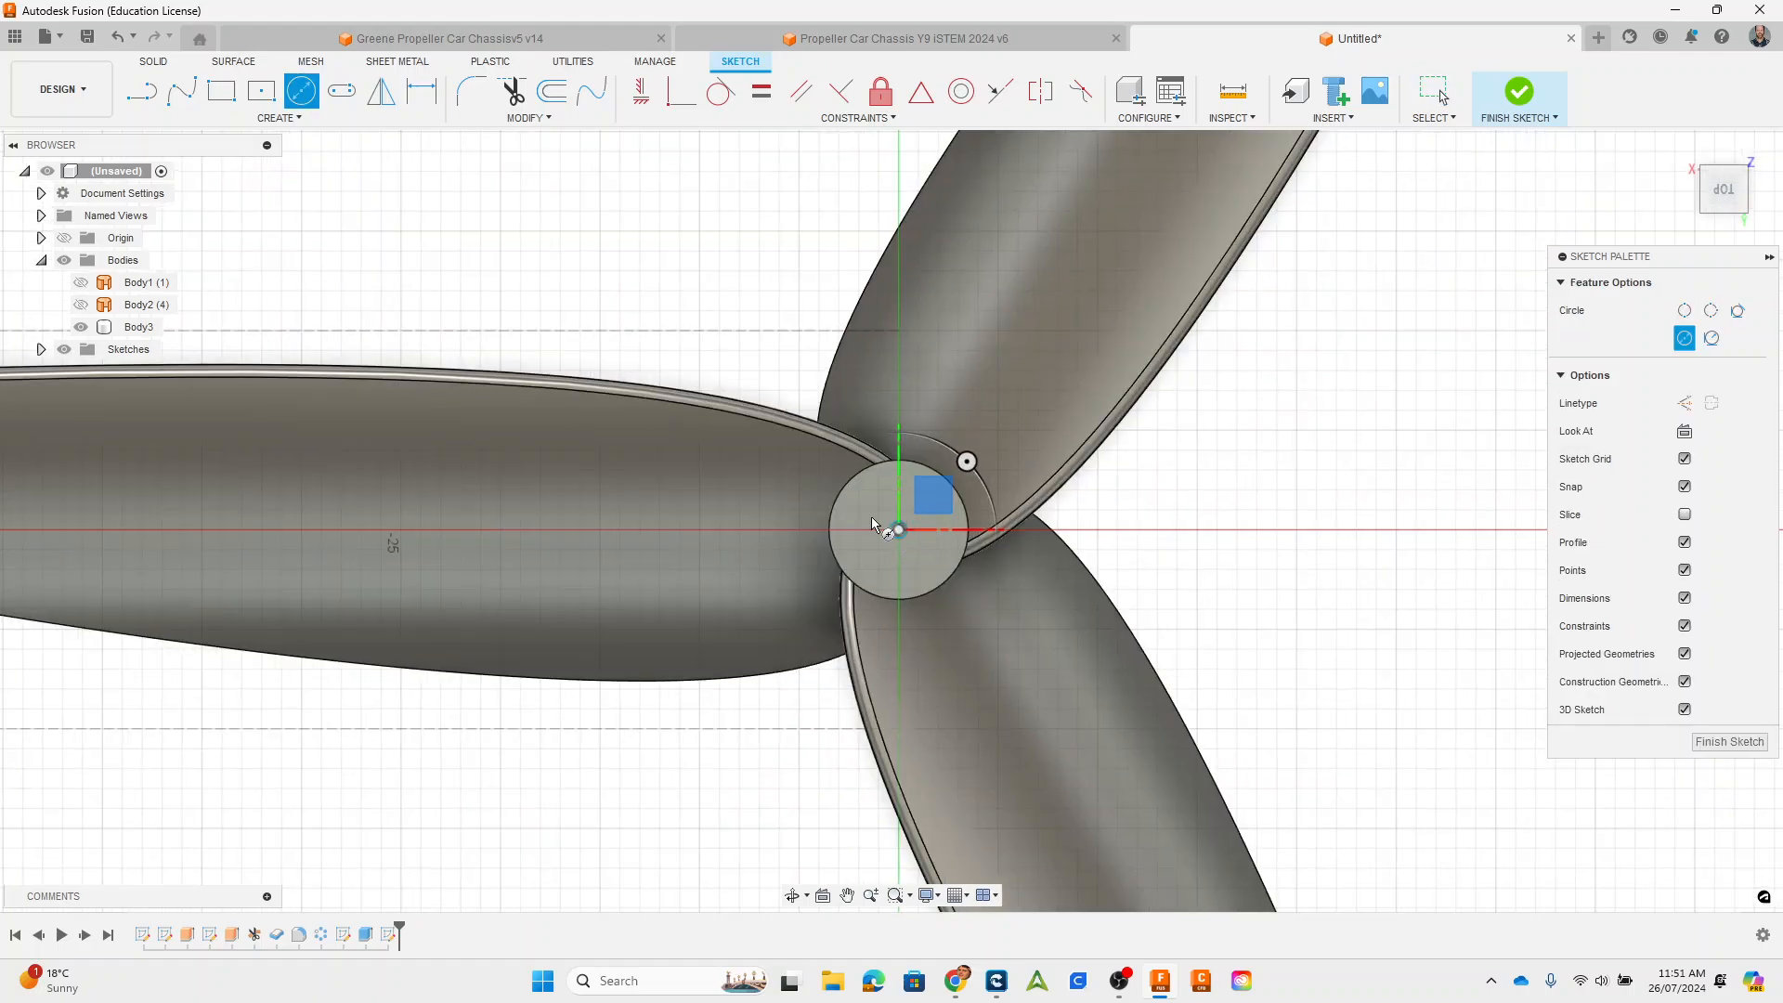
pyautogui.write('2')
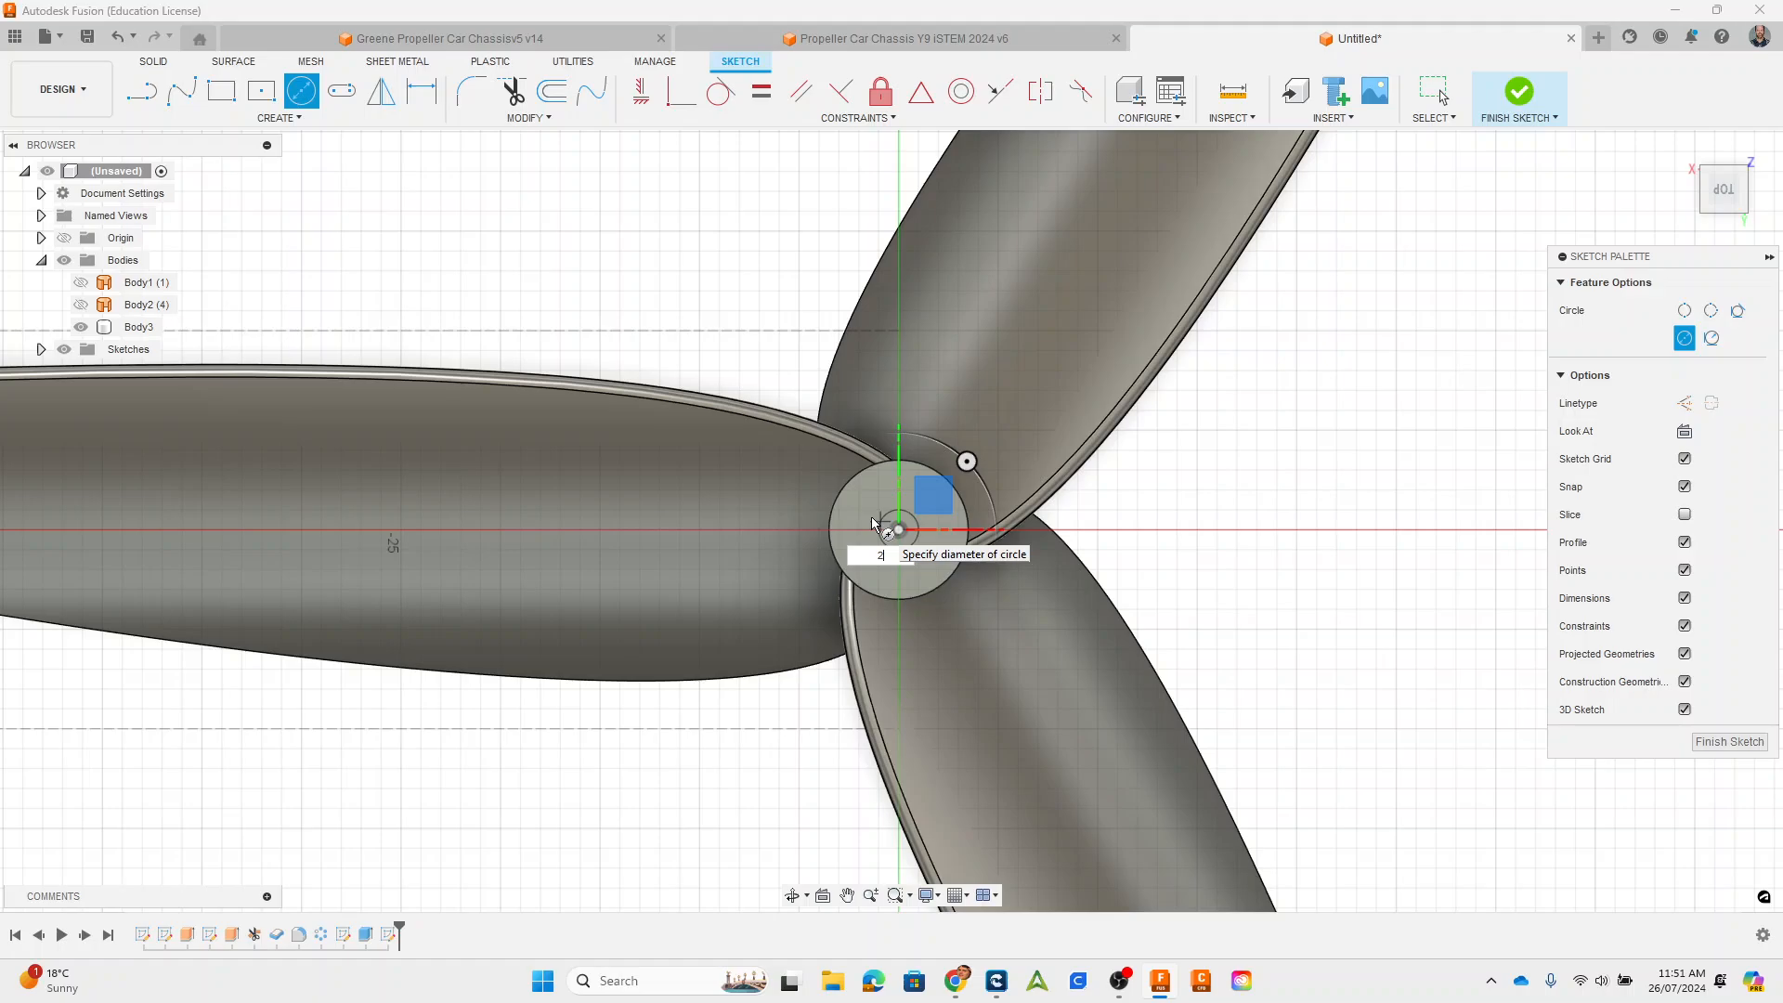
pyautogui.press('Return')
pyautogui.press('Escape')
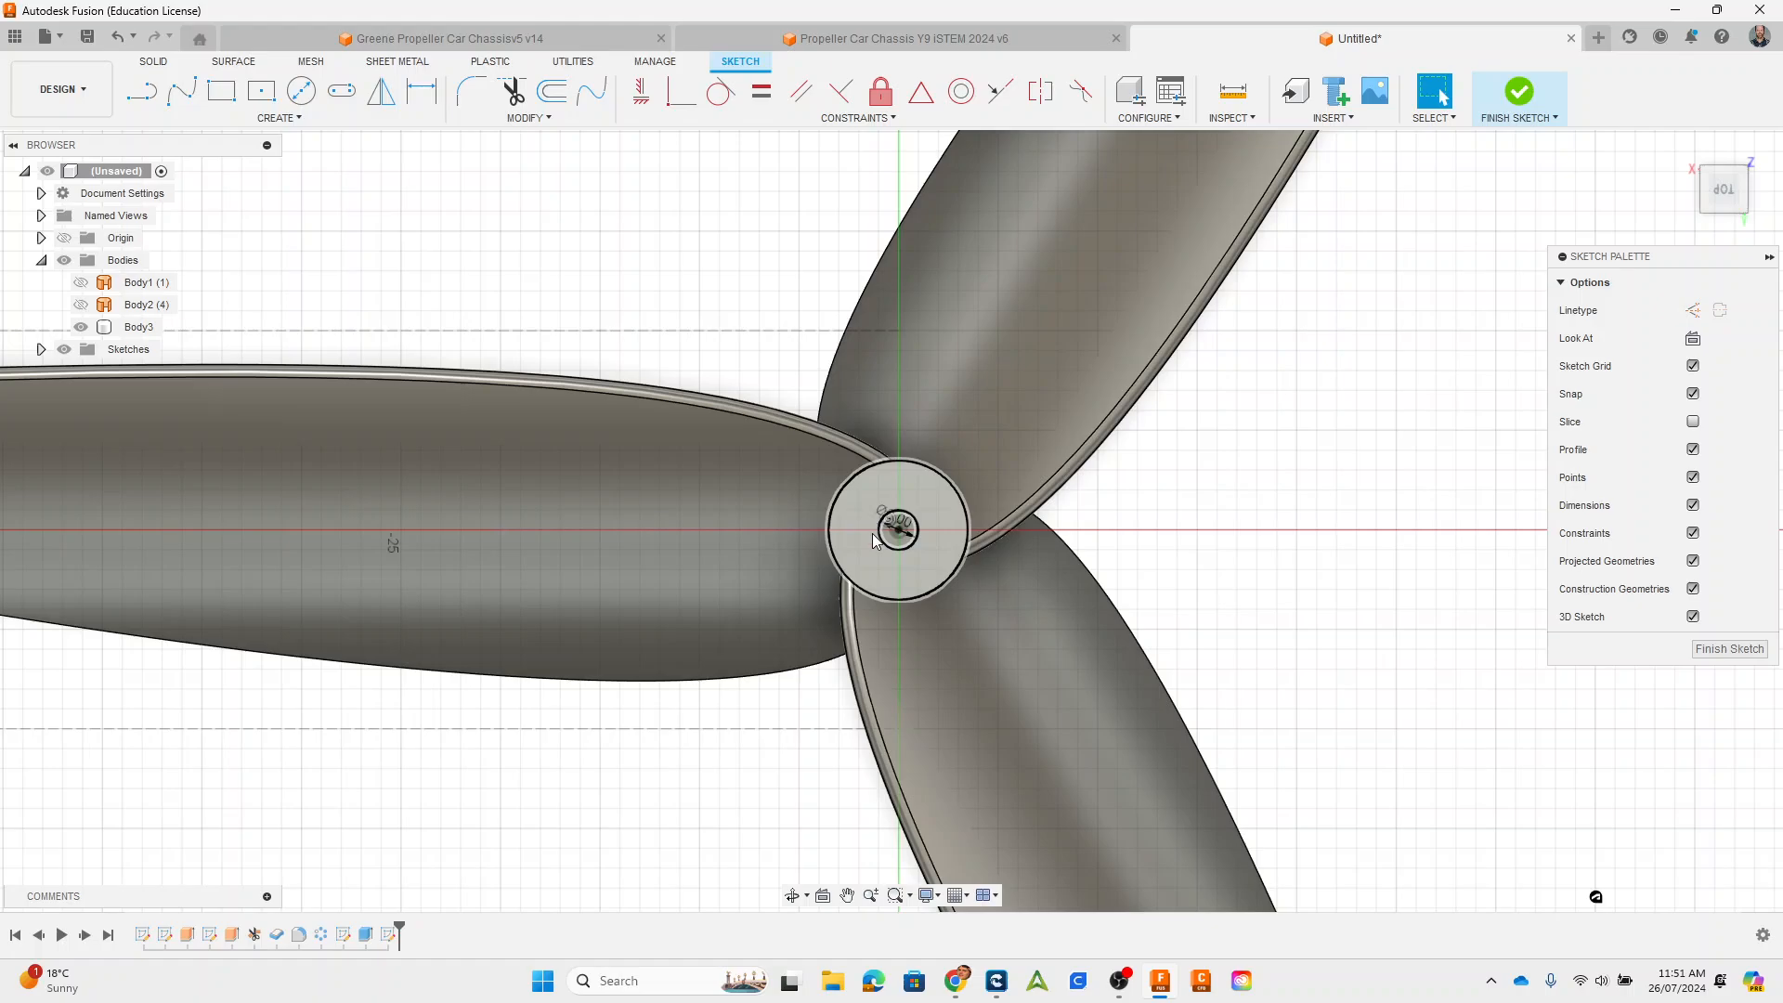
pyautogui.click(899, 548)
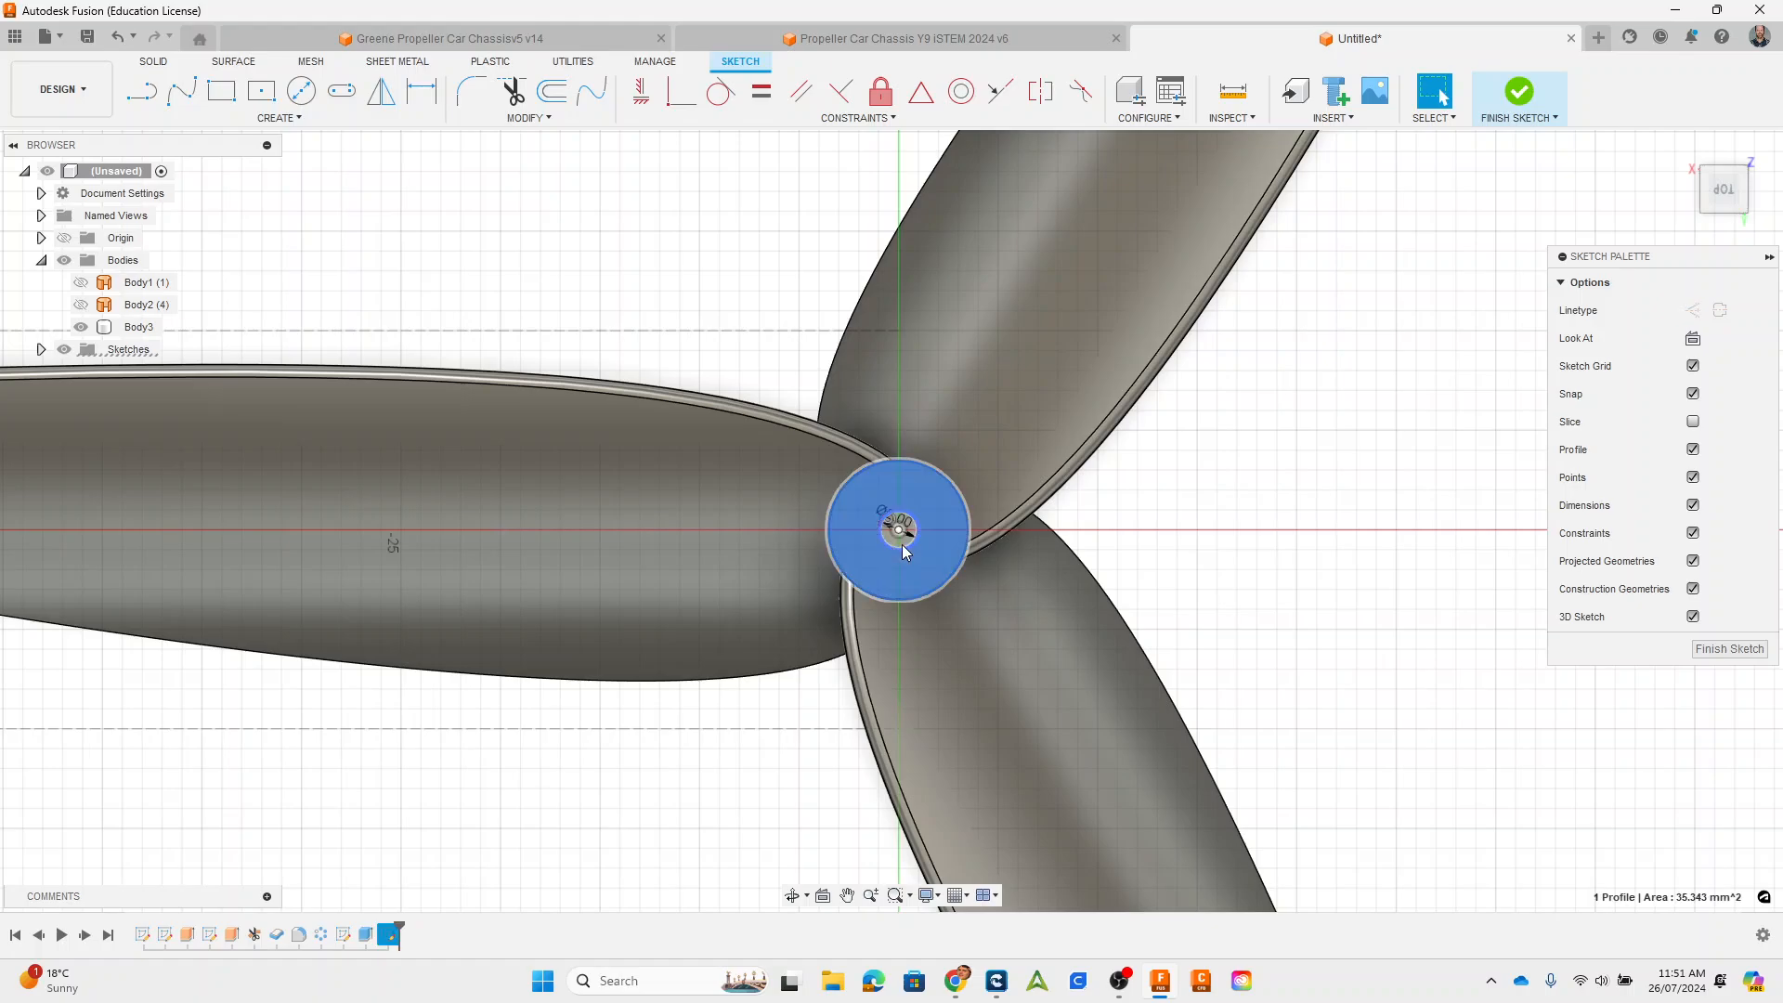
pyautogui.click(1519, 92)
# Step: Cut the 2 mm circle through the hub by extruding it with the To Object extent to the hub's underside face
pyautogui.keyDown('shift'); pyautogui.moveTo(1330, 632); pyautogui.dragTo(1027, 395, button='middle'); pyautogui.keyUp('shift')
pyautogui.click(1027, 396)
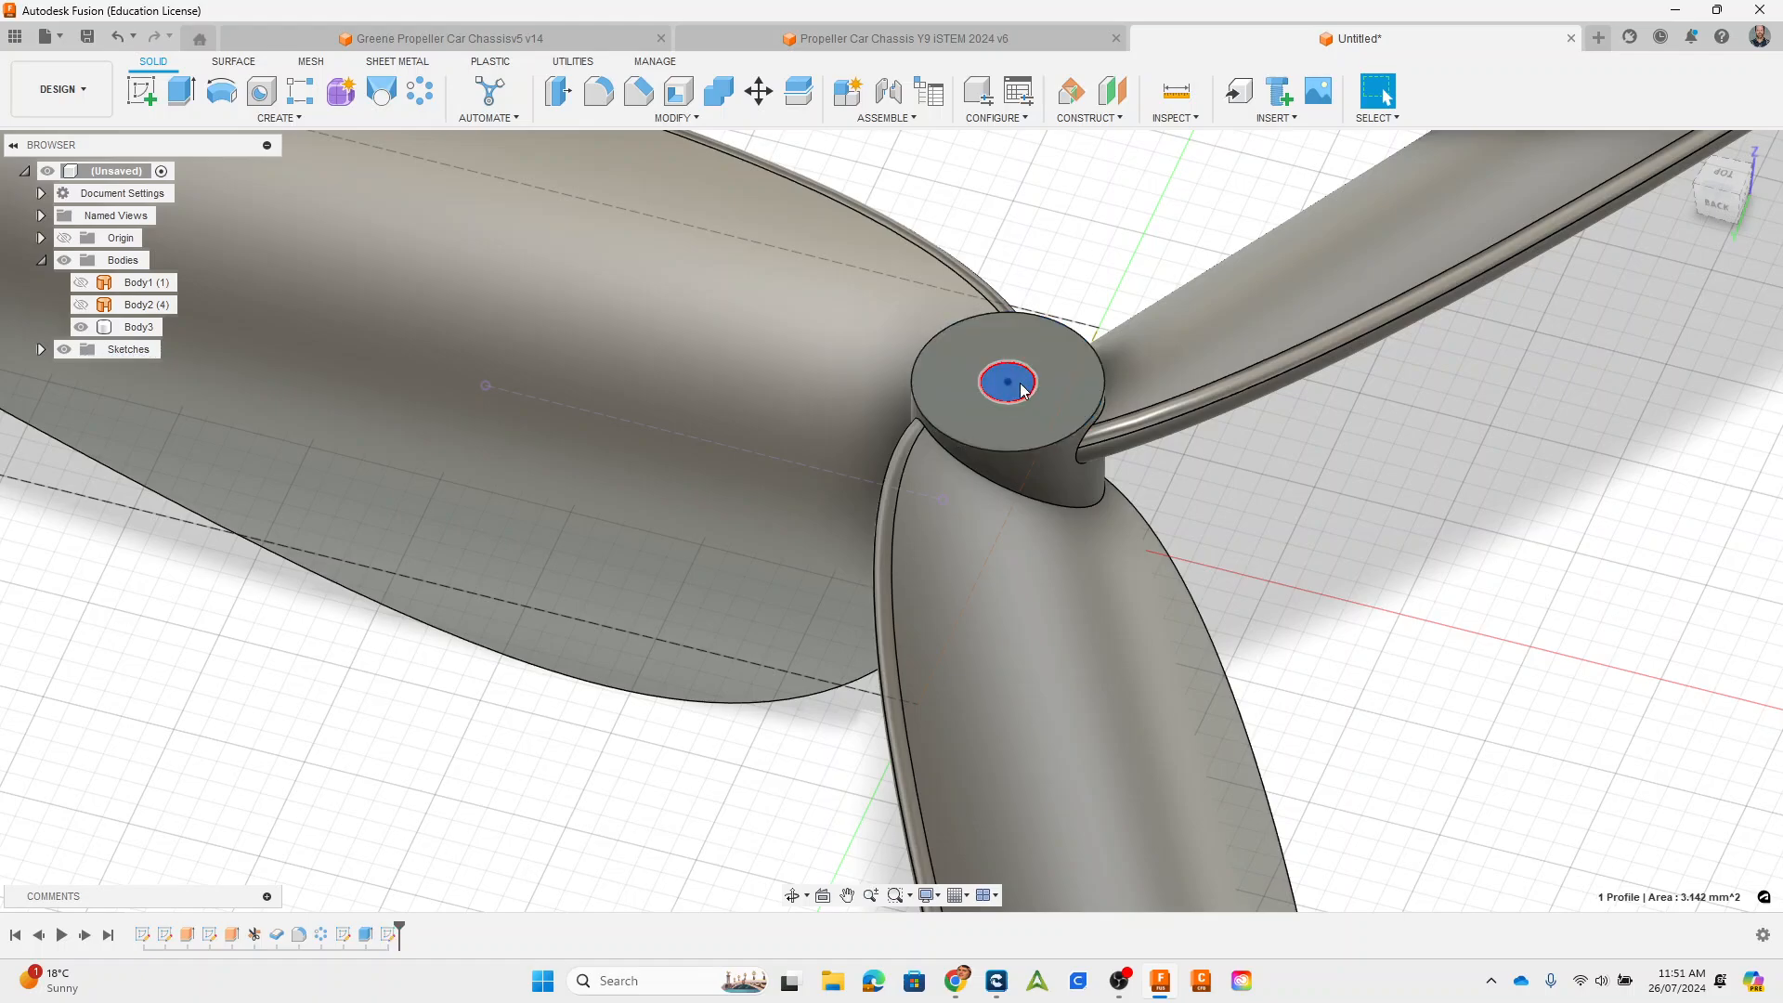
pyautogui.press('e')
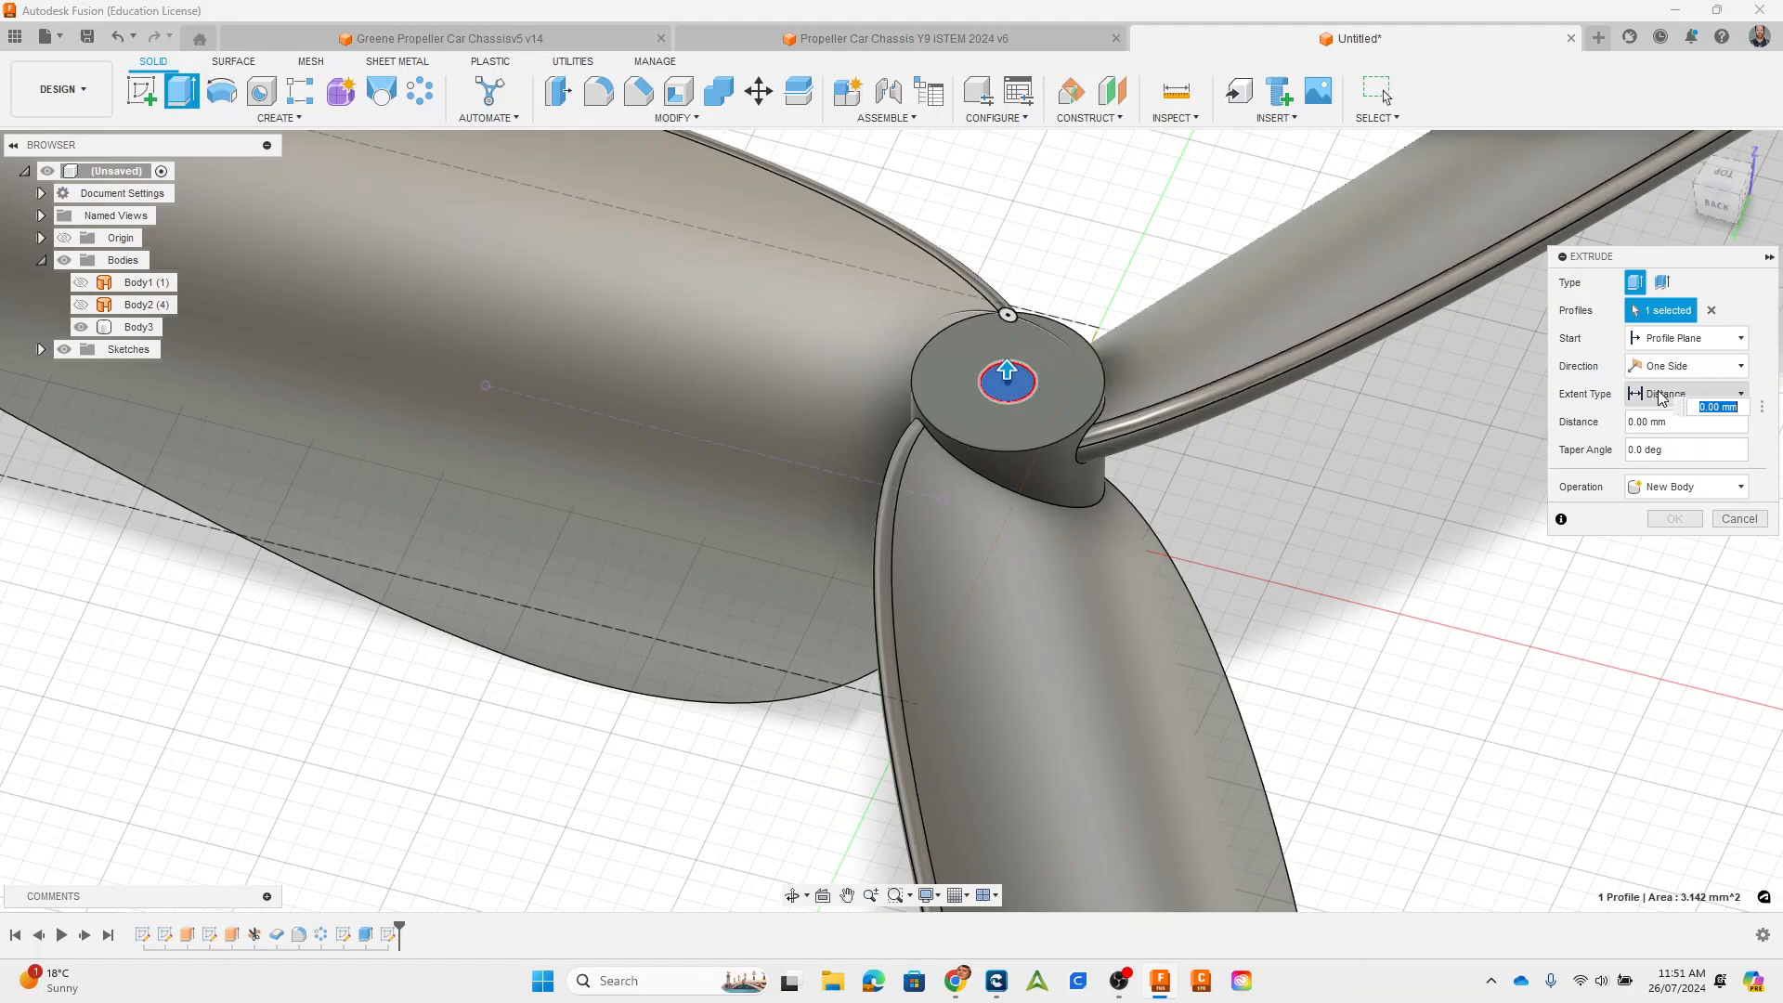
pyautogui.click(1662, 395)
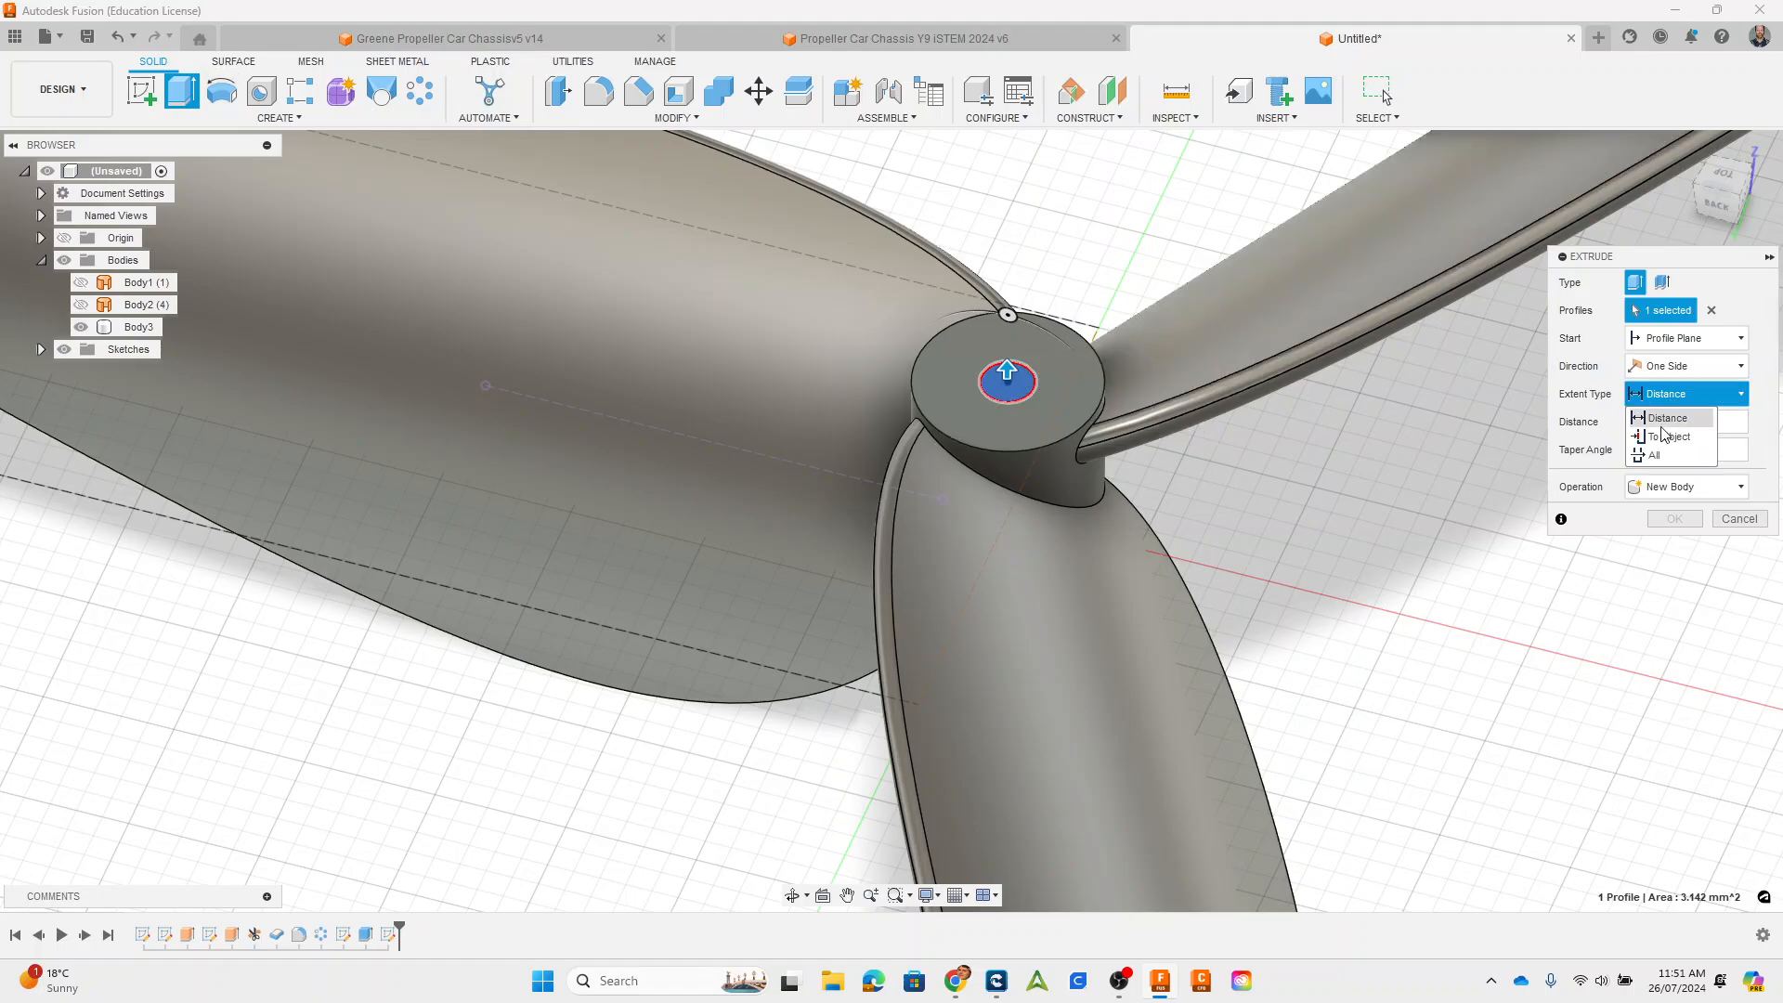
pyautogui.click(1665, 418)
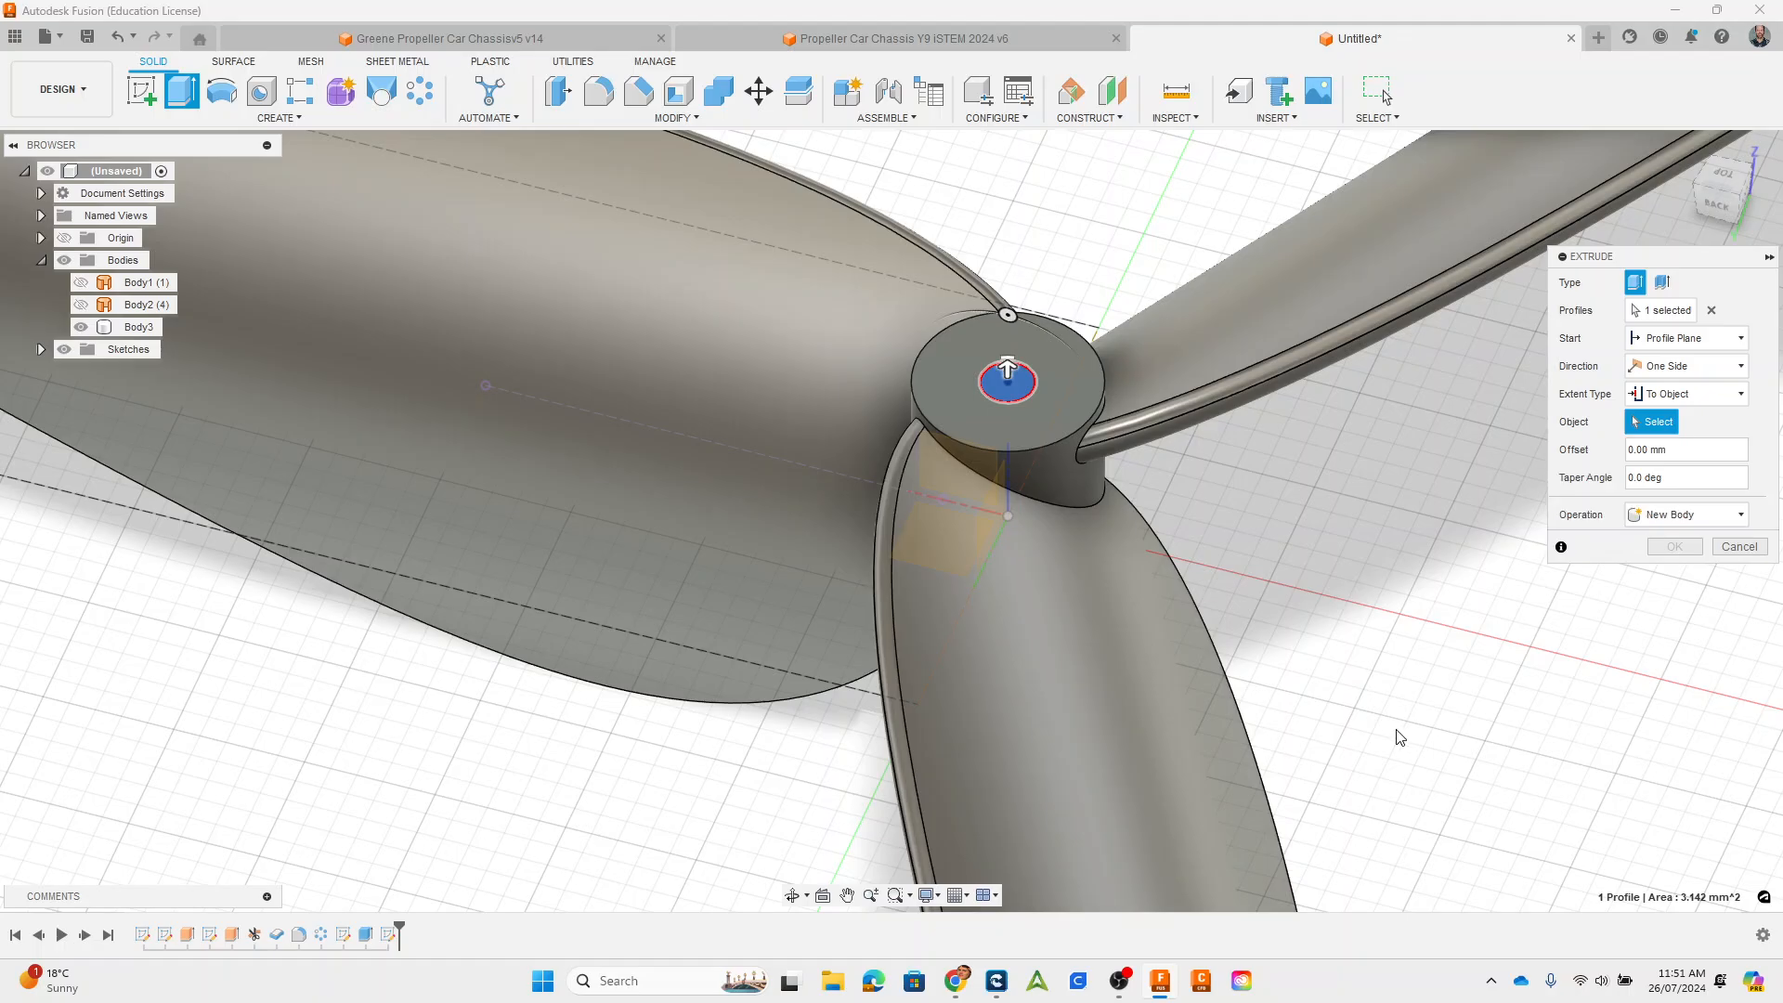
pyautogui.keyDown('shift'); pyautogui.moveTo(1397, 728); pyautogui.dragTo(1361, 605, button='middle'); pyautogui.keyUp('shift')
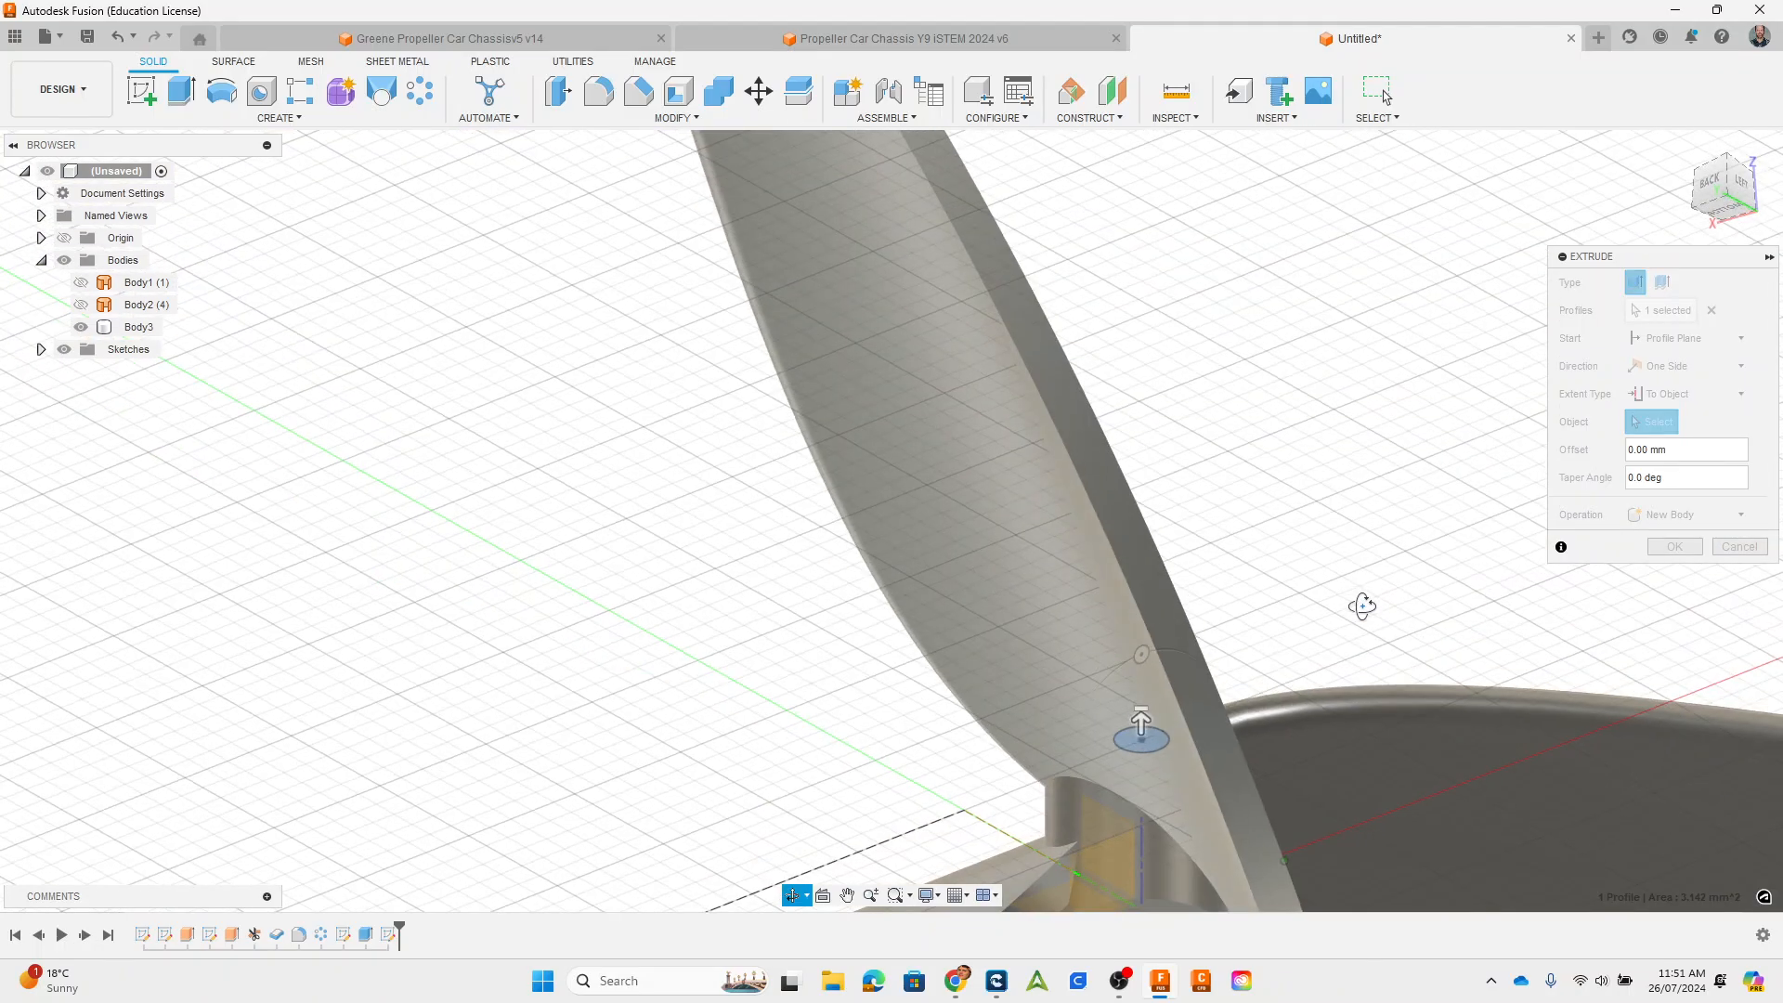
pyautogui.click(1362, 604)
pyautogui.keyDown('shift'); pyautogui.moveTo(1246, 402); pyautogui.dragTo(1233, 587, button='middle'); pyautogui.keyUp('shift')
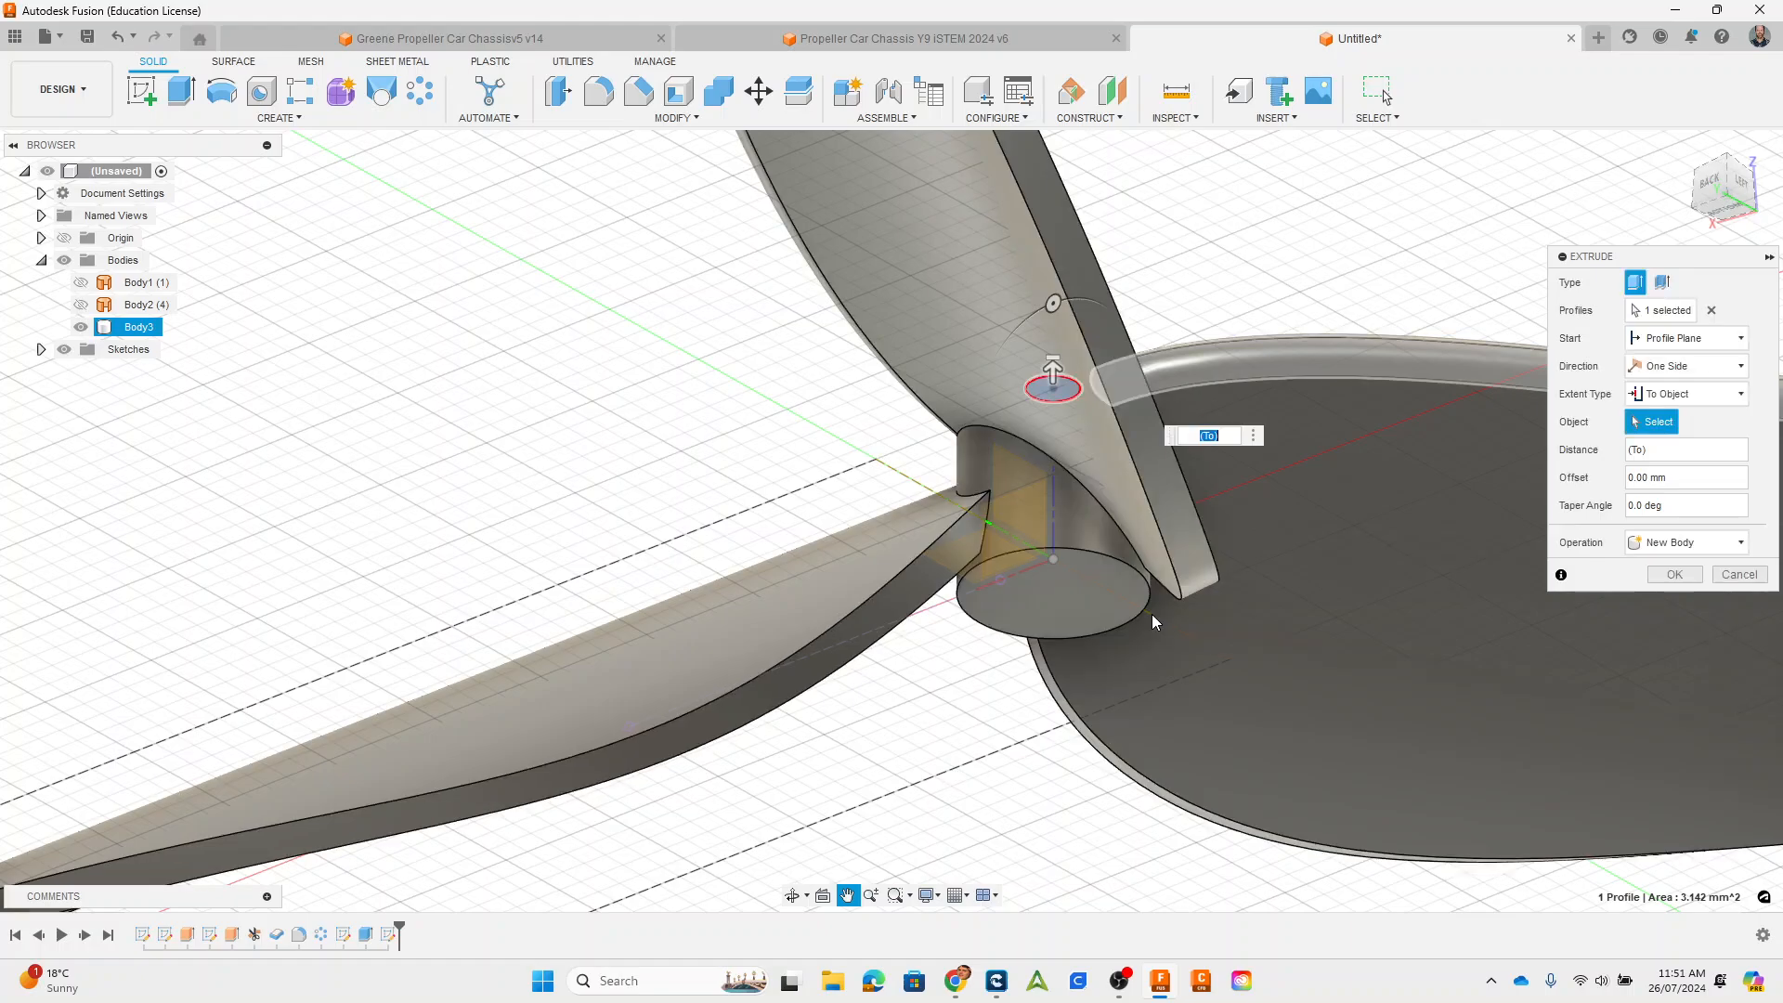
pyautogui.click(1056, 605)
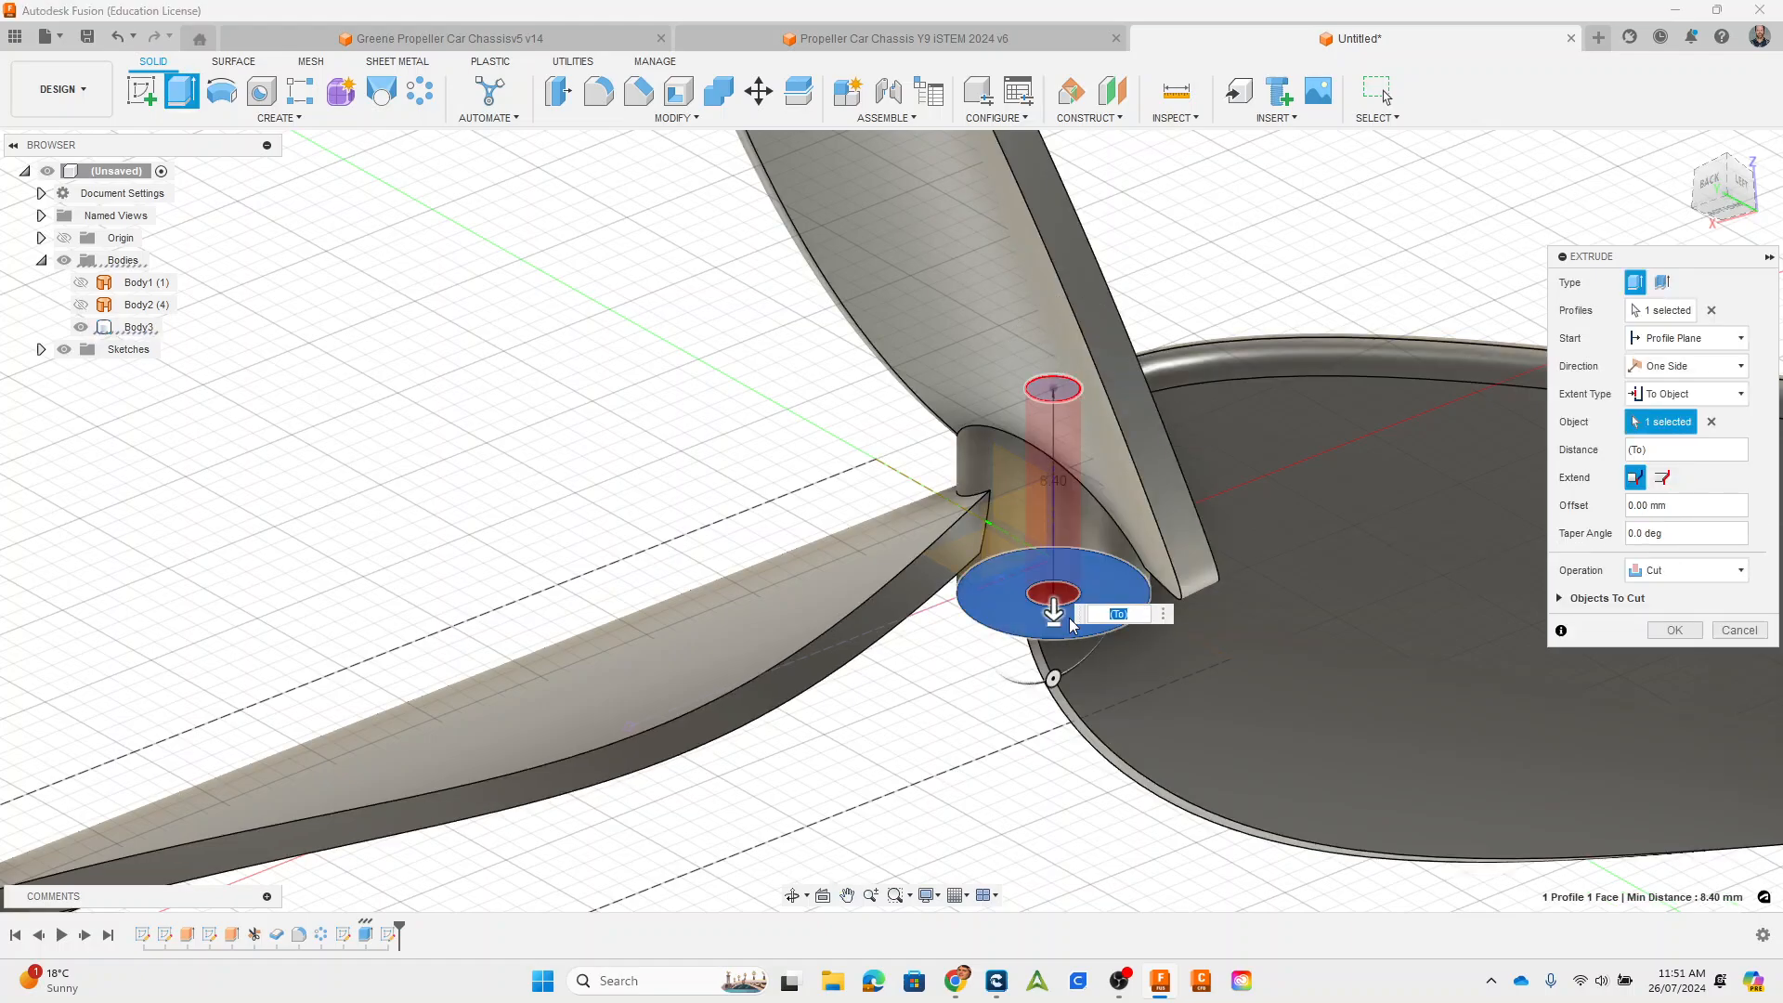
pyautogui.click(1672, 630)
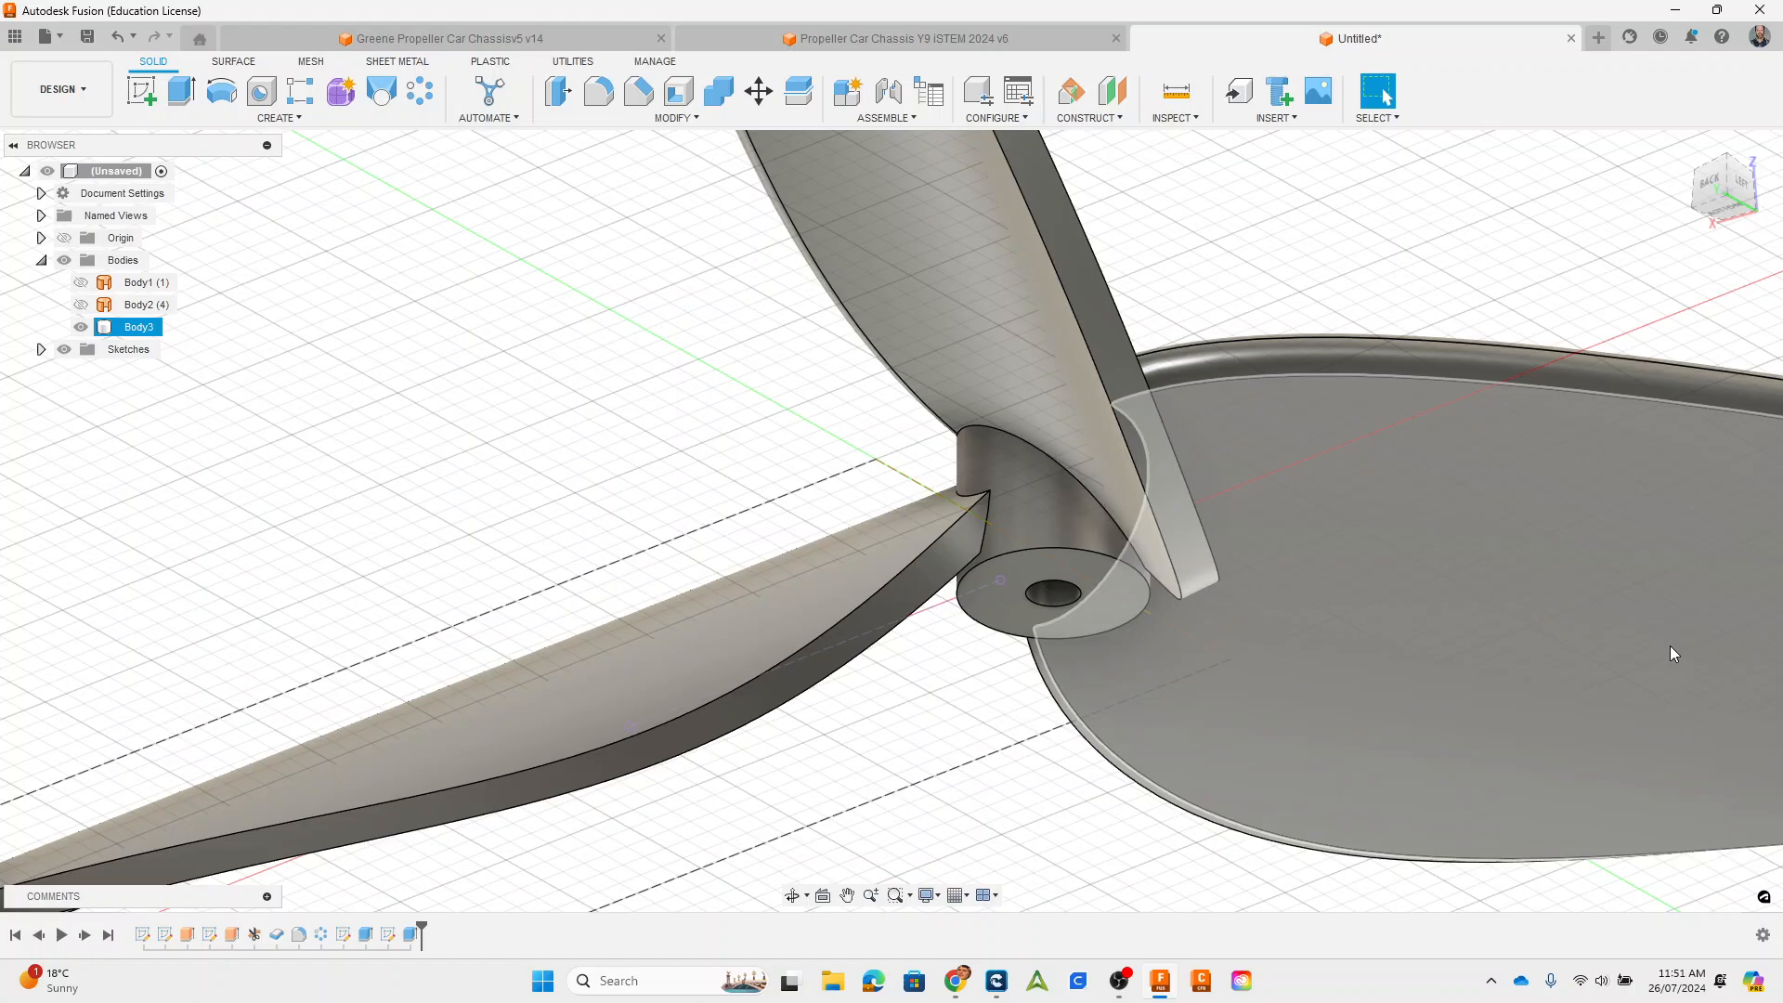
# Step: Examine the bored hub and the three blades from several angles
pyautogui.keyDown('shift'); pyautogui.moveTo(1111, 715); pyautogui.dragTo(1295, 737, button='middle'); pyautogui.keyUp('shift')
pyautogui.moveTo(1296, 736); pyautogui.dragTo(970, 615, button='middle')
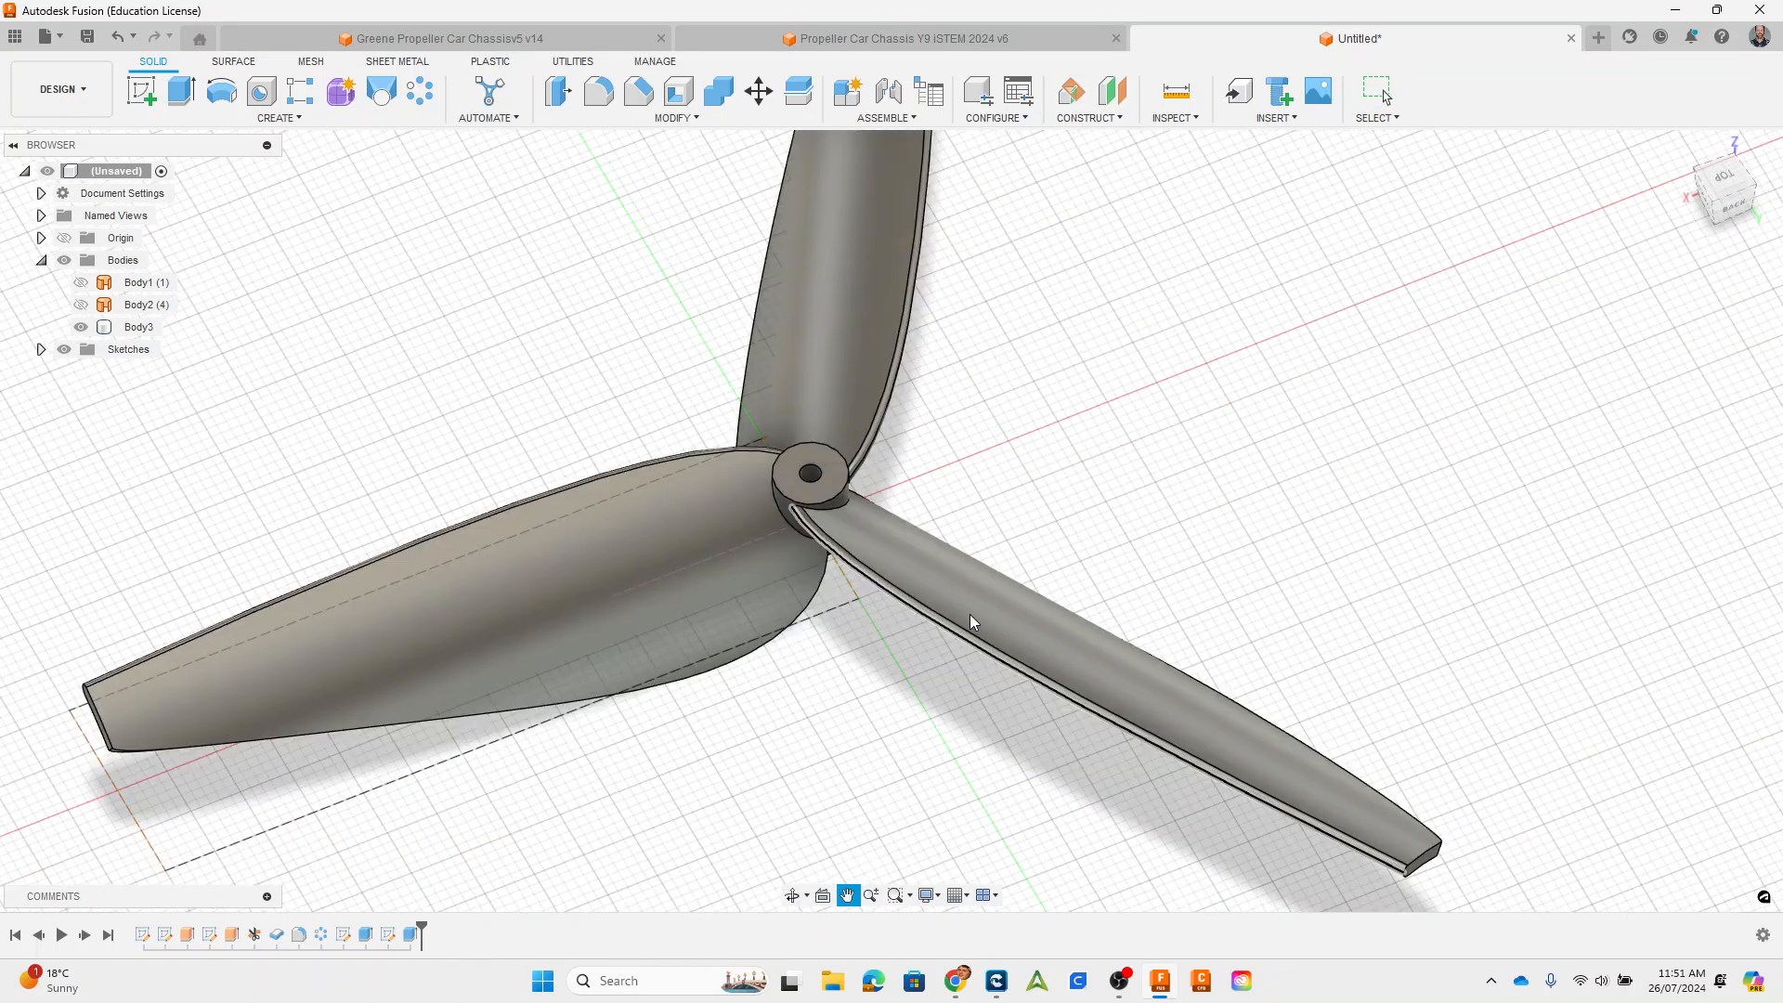
pyautogui.scroll(4, 875, 438)
pyautogui.keyDown('shift'); pyautogui.moveTo(787, 486); pyautogui.dragTo(1105, 418, button='middle'); pyautogui.keyUp('shift')
pyautogui.moveTo(994, 505); pyautogui.dragTo(1151, 479, button='middle')
pyautogui.scroll(-6, 1152, 479)
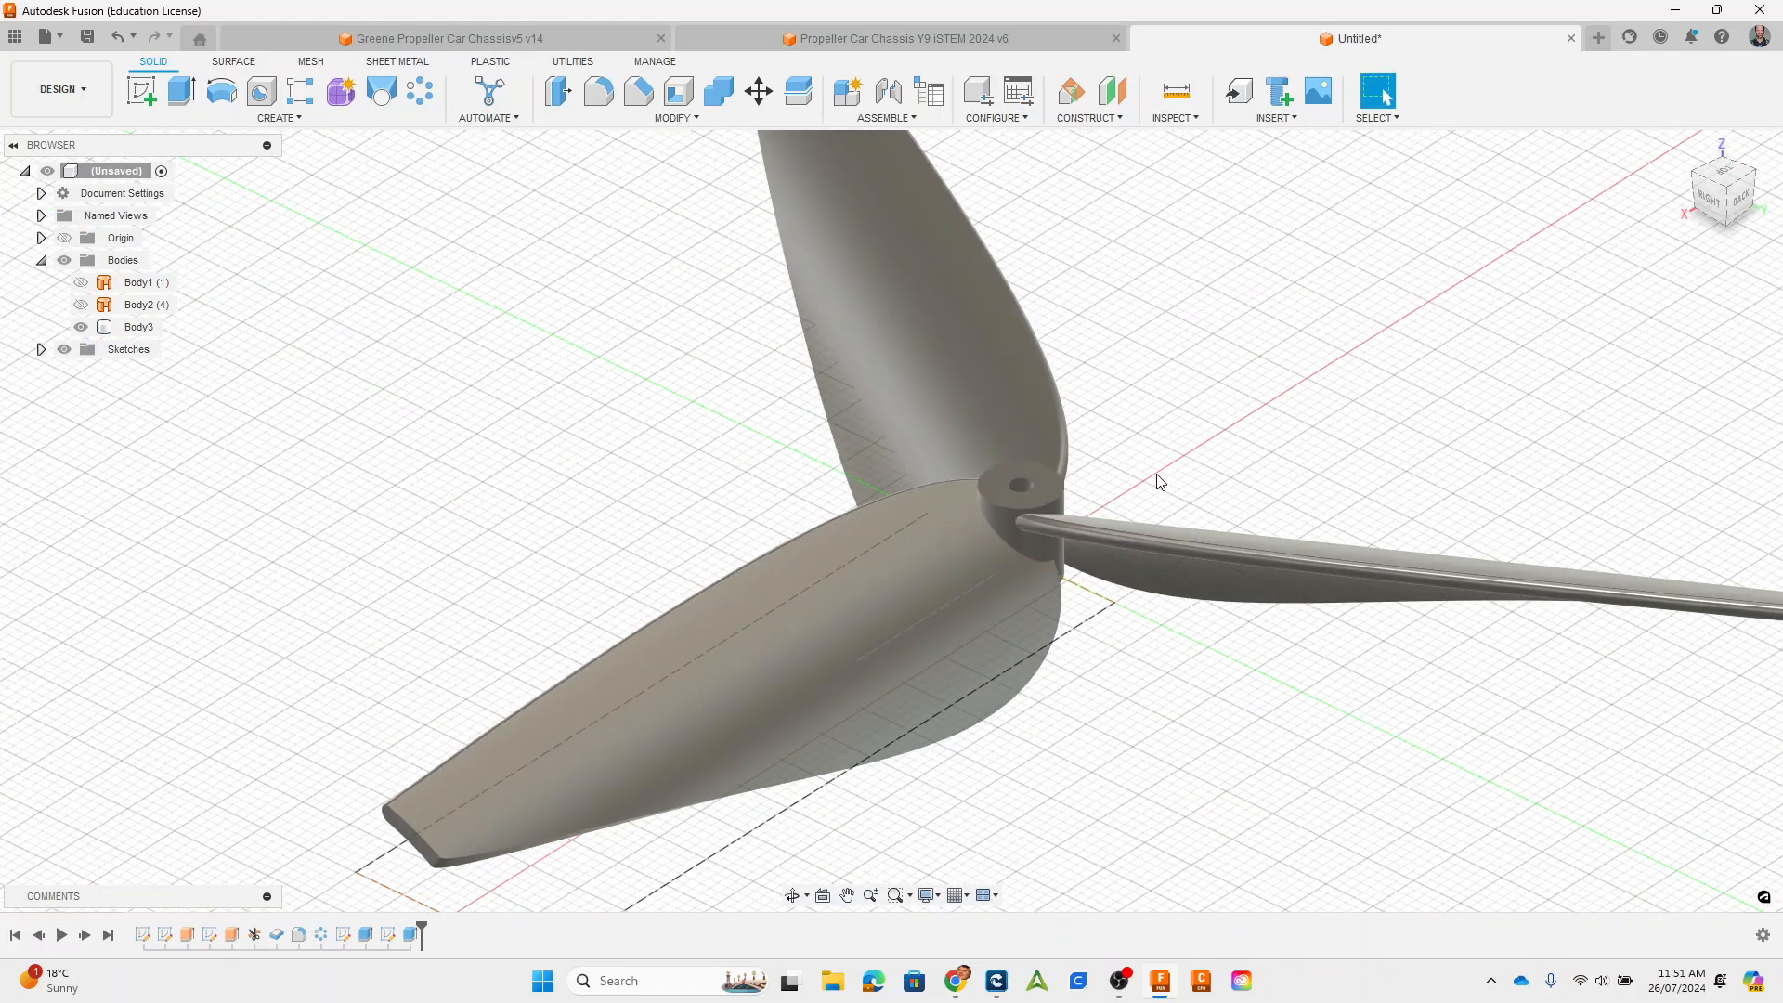
pyautogui.keyDown('shift'); pyautogui.moveTo(1305, 752); pyautogui.dragTo(1337, 776, button='middle'); pyautogui.keyUp('shift')
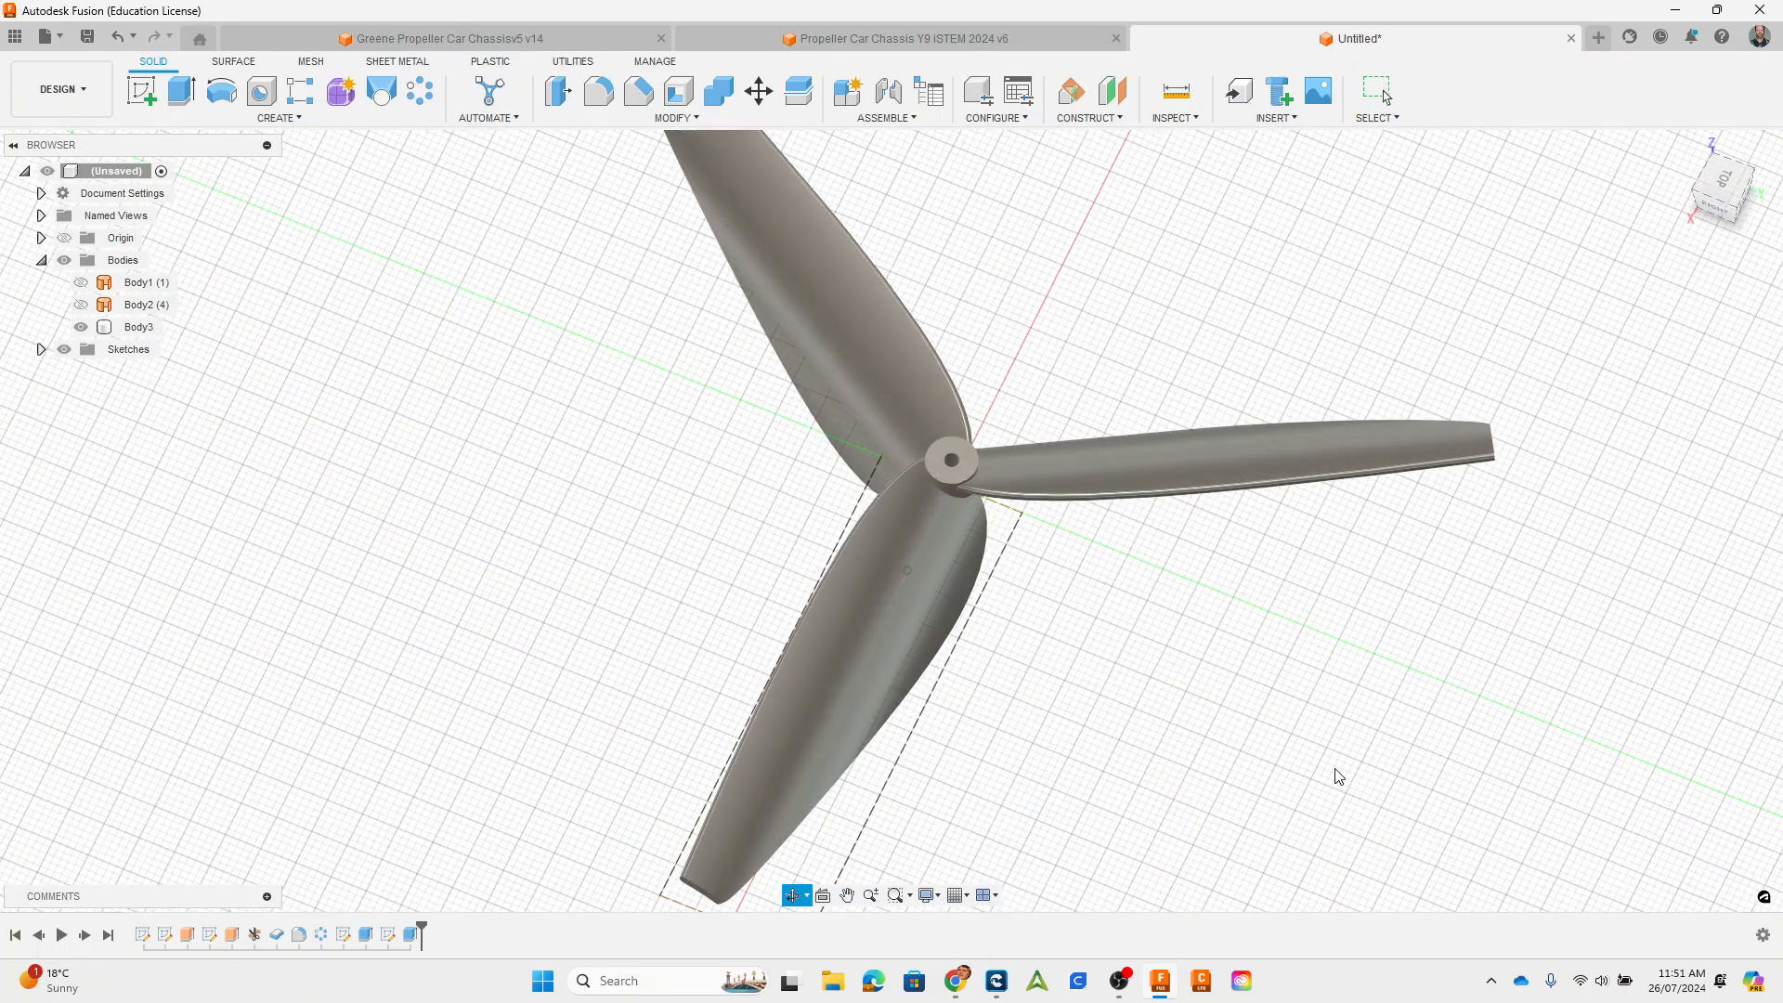
# Step: Save the design as "Propeller 1" in the Propeller Powered Car folder
pyautogui.click(88, 38)
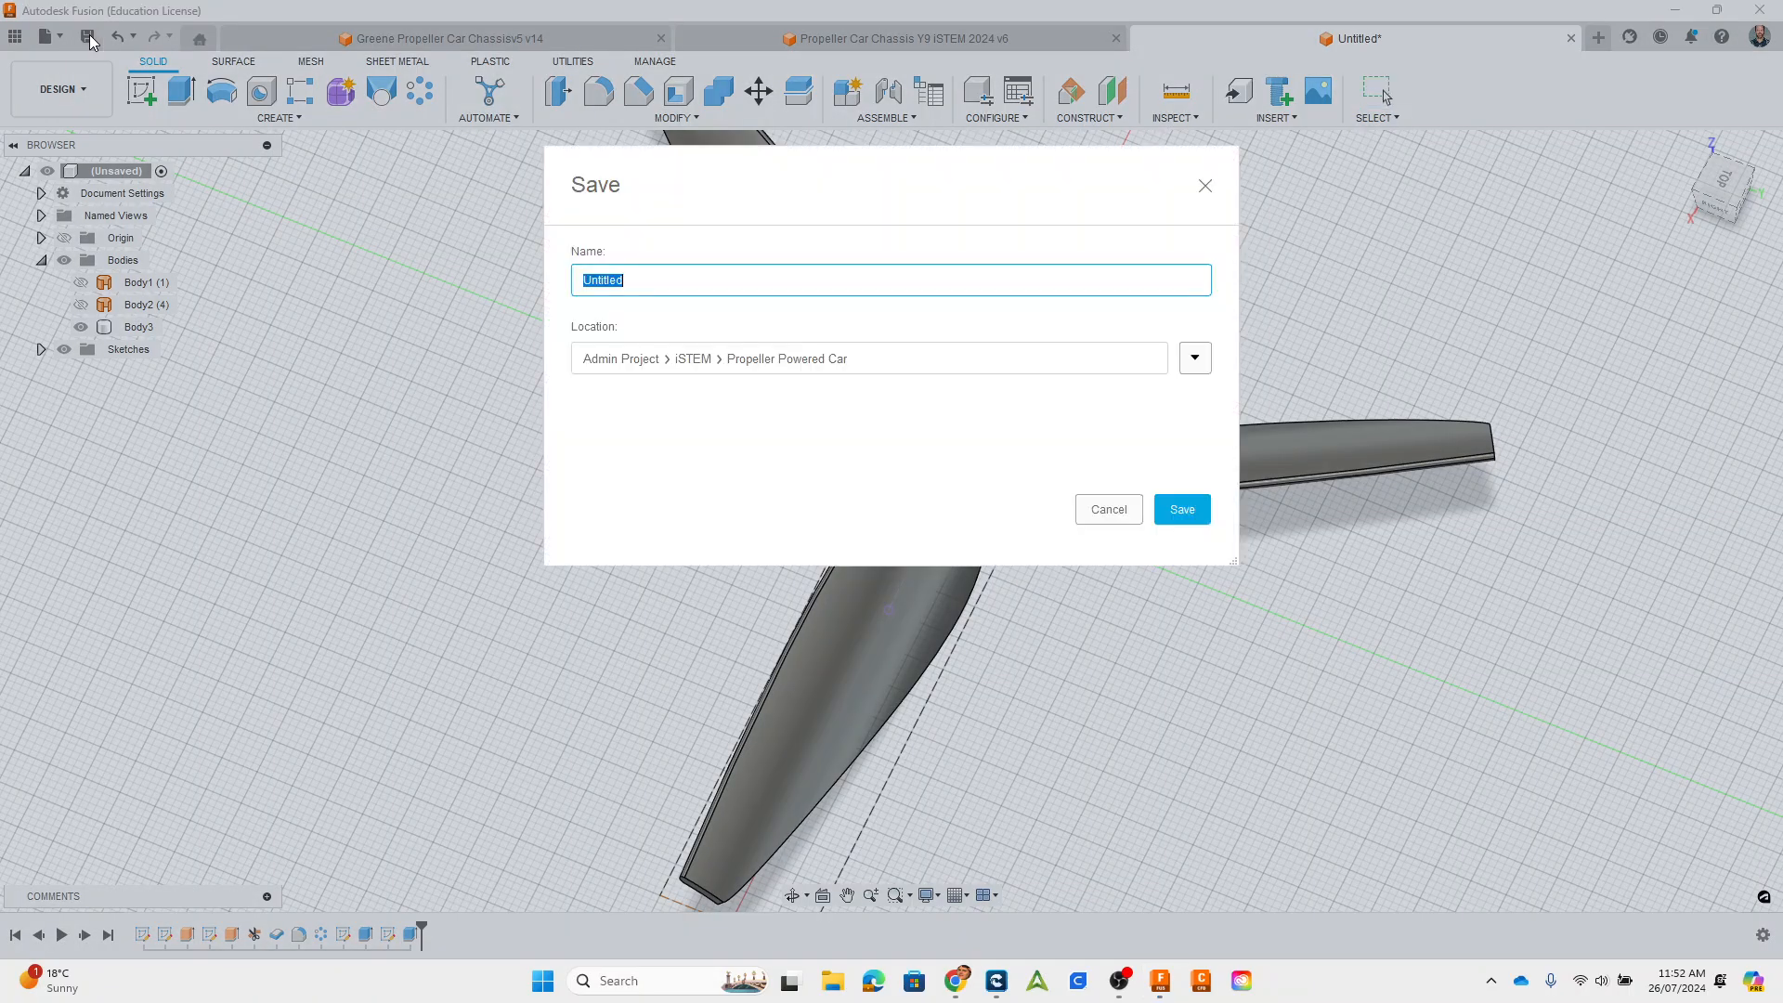
pyautogui.write('Propeller 1')
pyautogui.click(1193, 515)
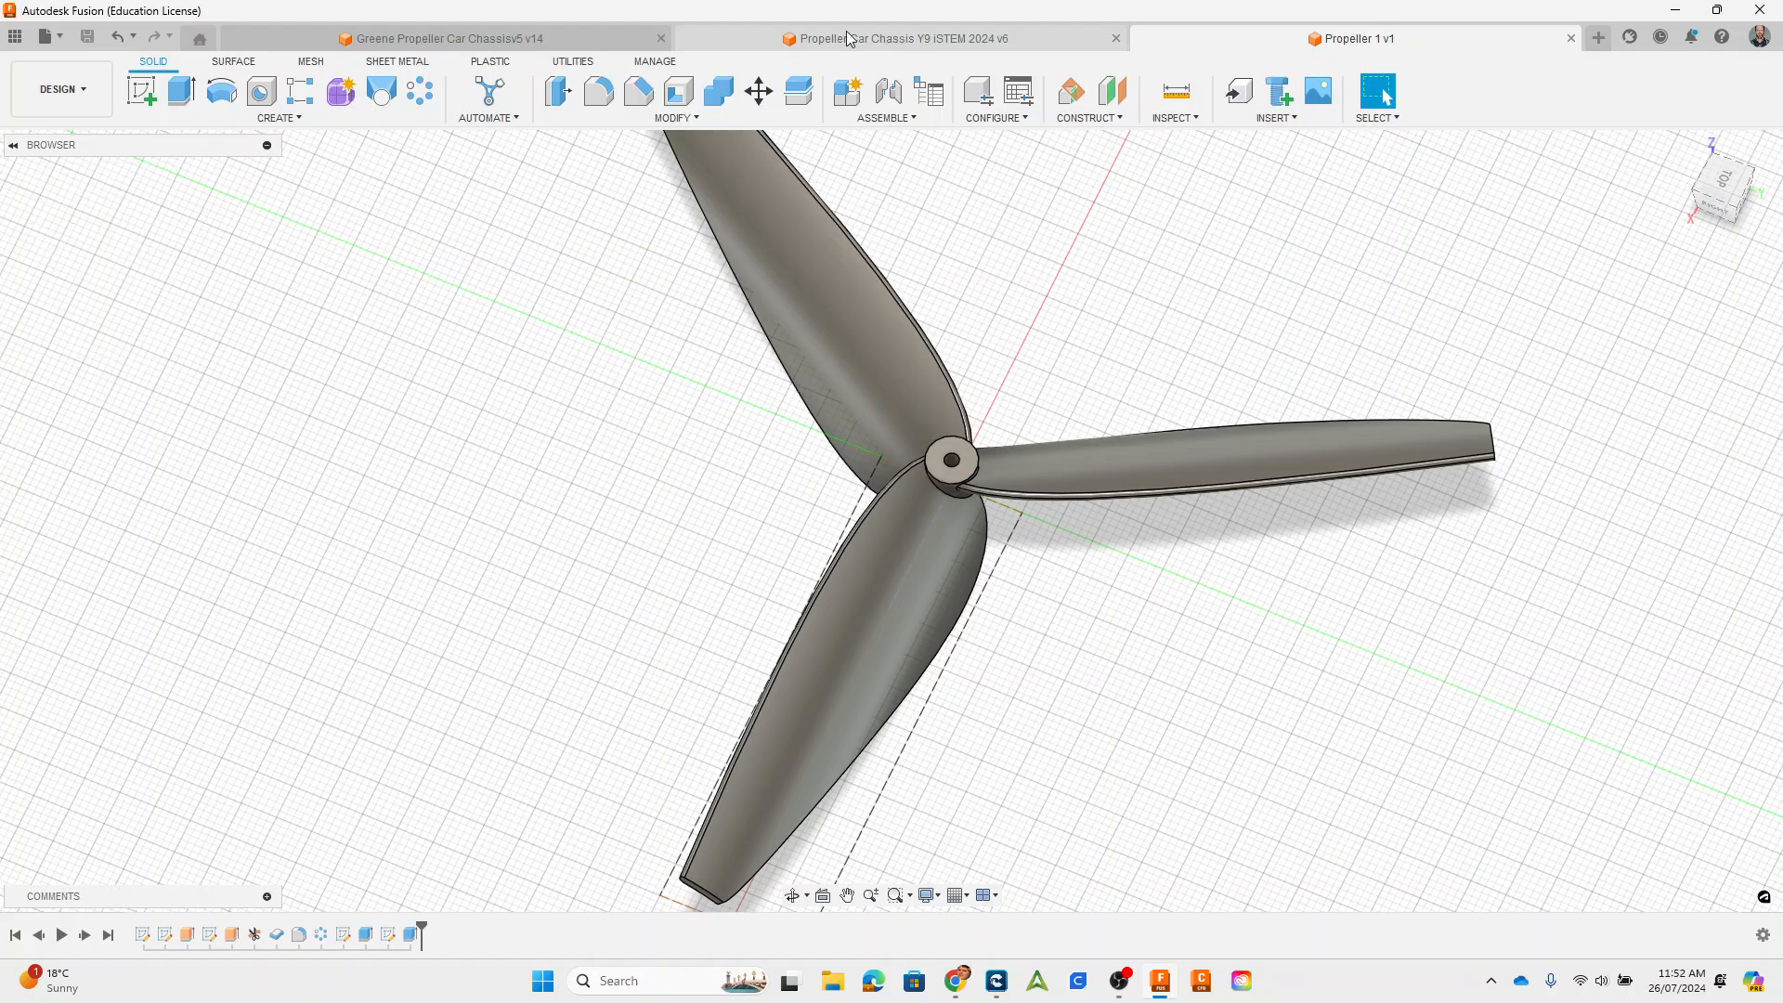
# Step: Switch to the Propeller Car Chassis Y9 iSTEM 2024 design and derive the solid propeller body into it from Propeller 1
pyautogui.click(901, 39)
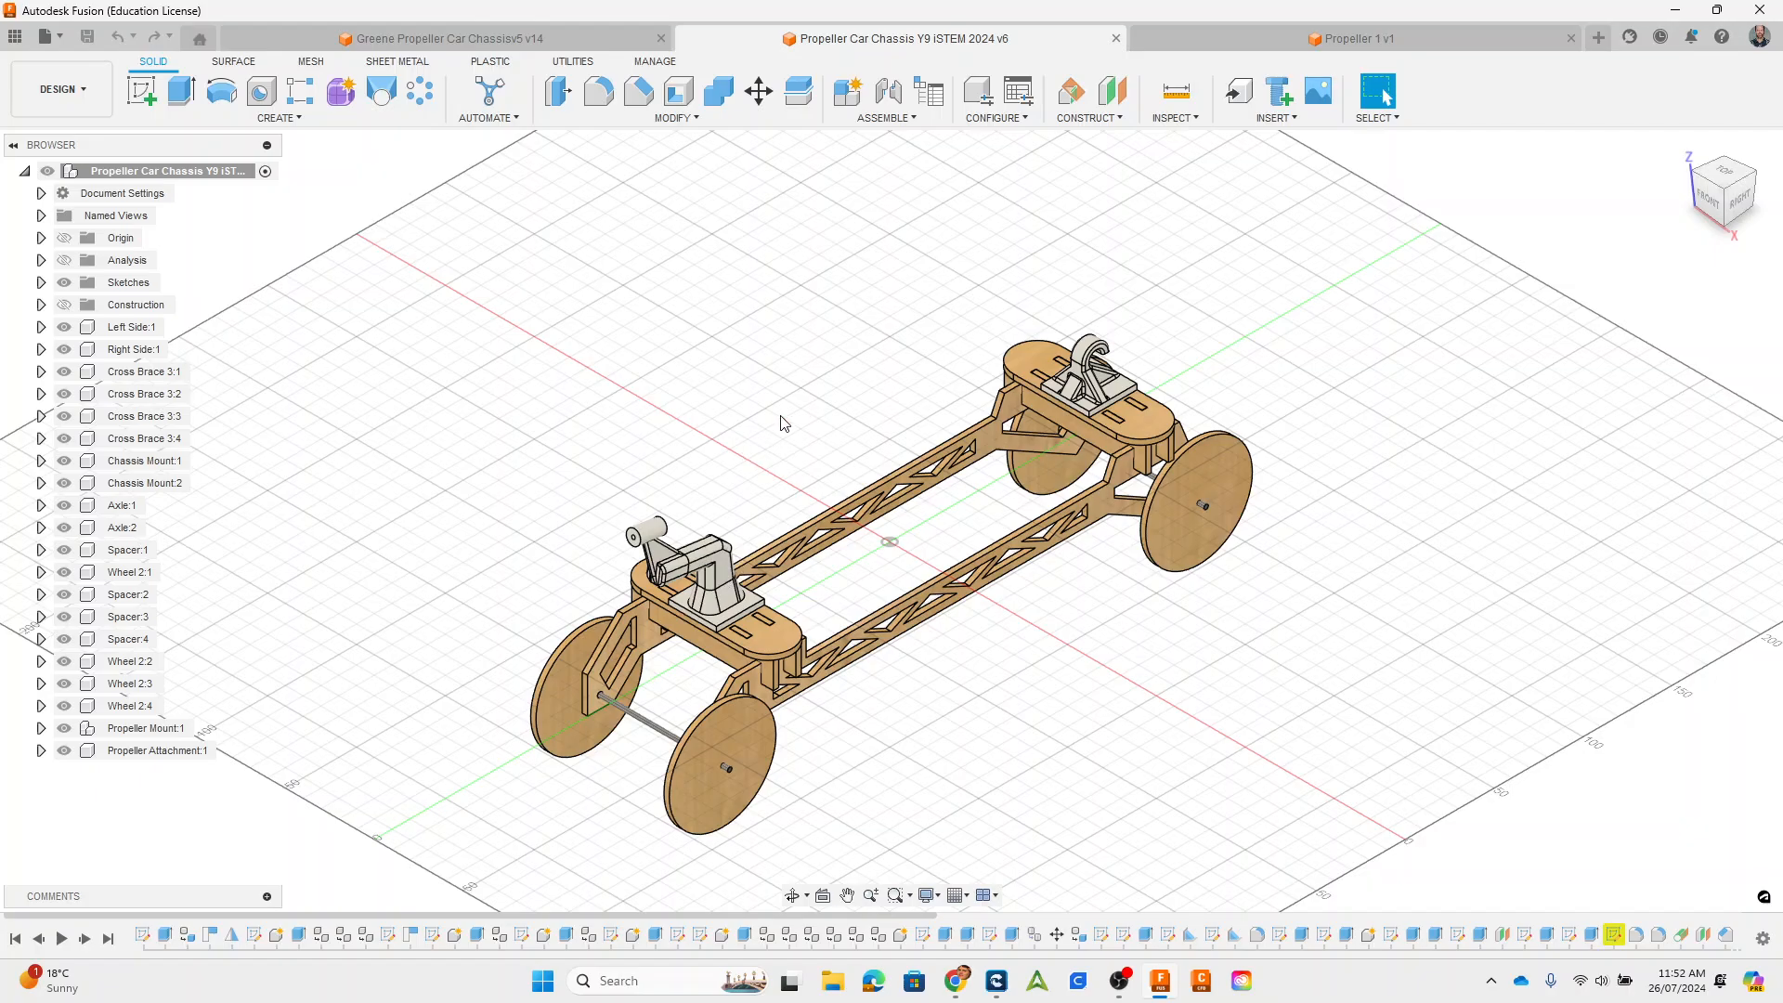
pyautogui.moveTo(784, 422); pyautogui.dragTo(910, 398, button='middle')
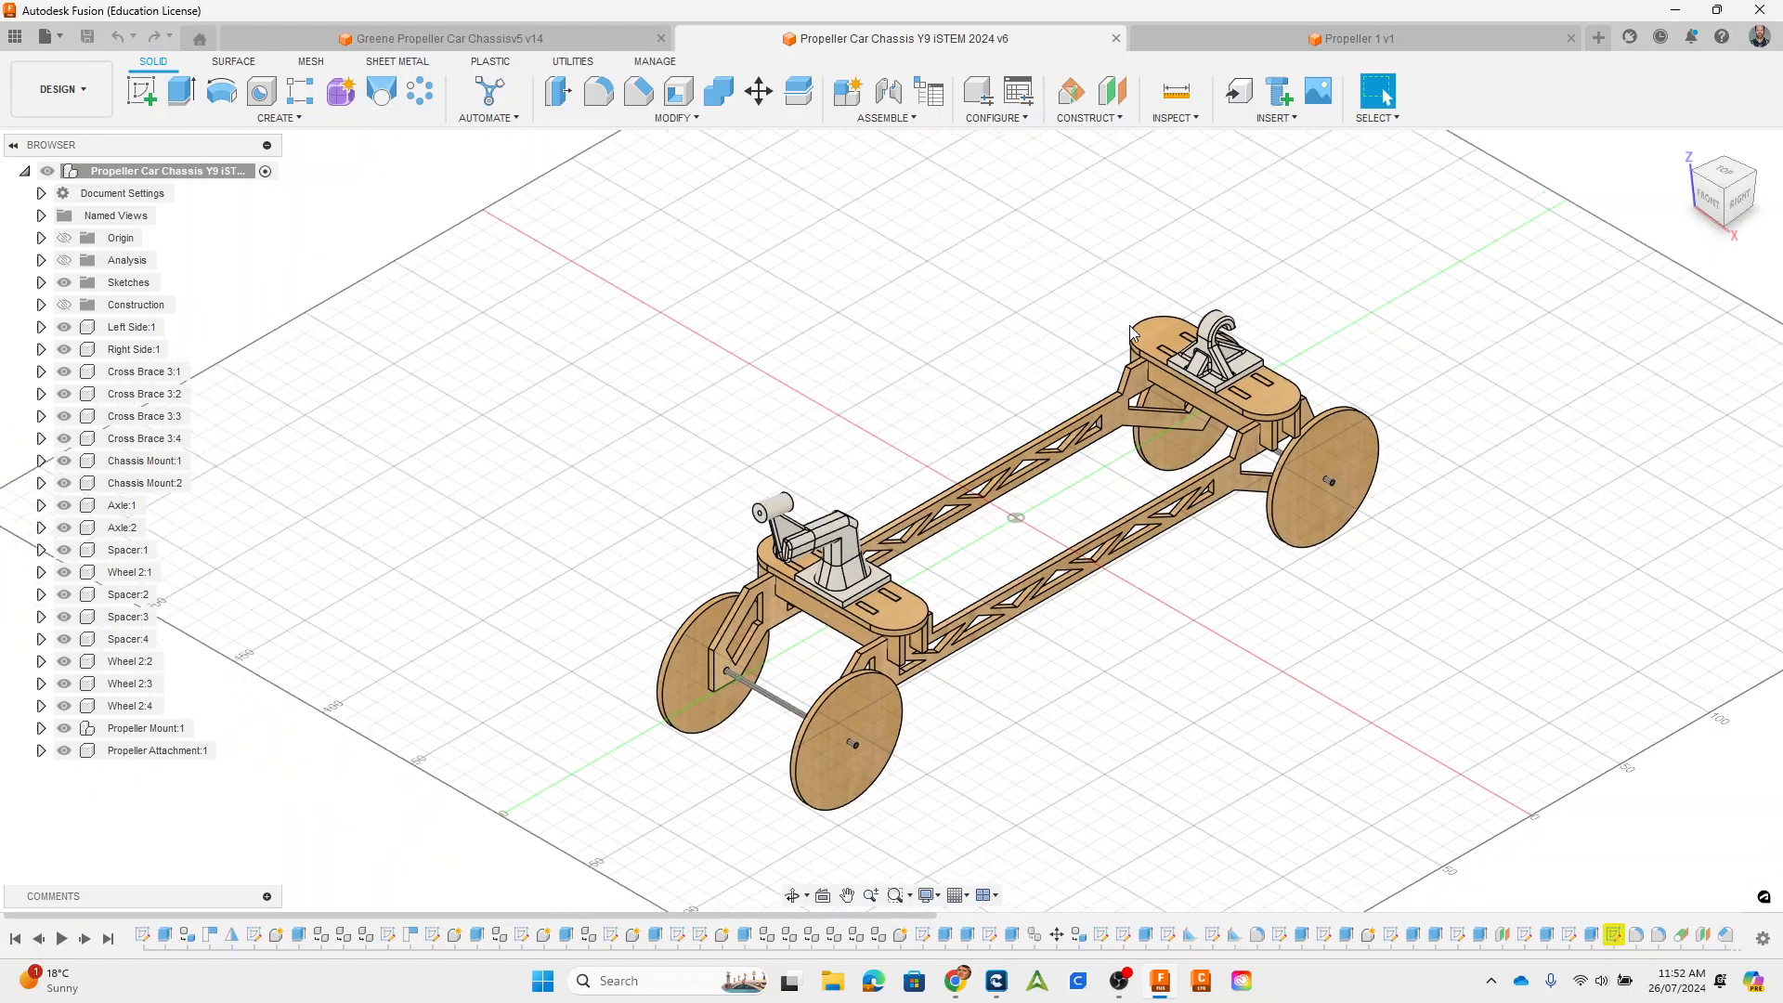
pyautogui.click(1238, 97)
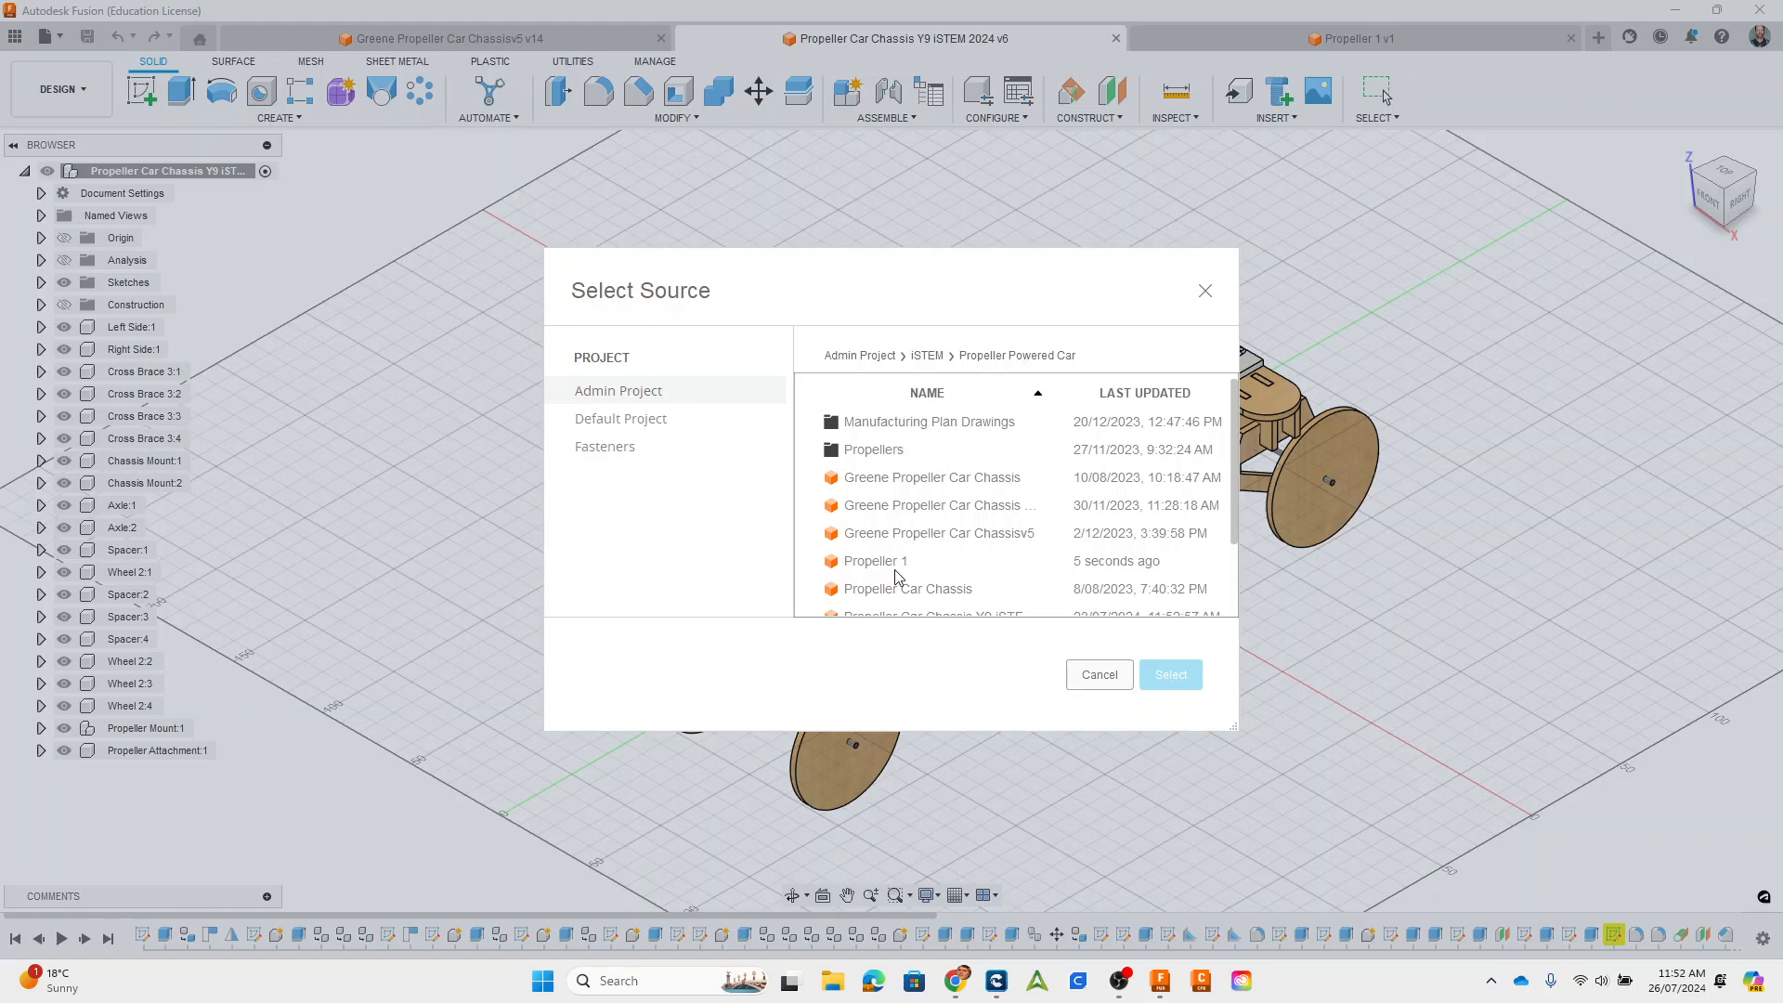
pyautogui.scroll(-2, 882, 568)
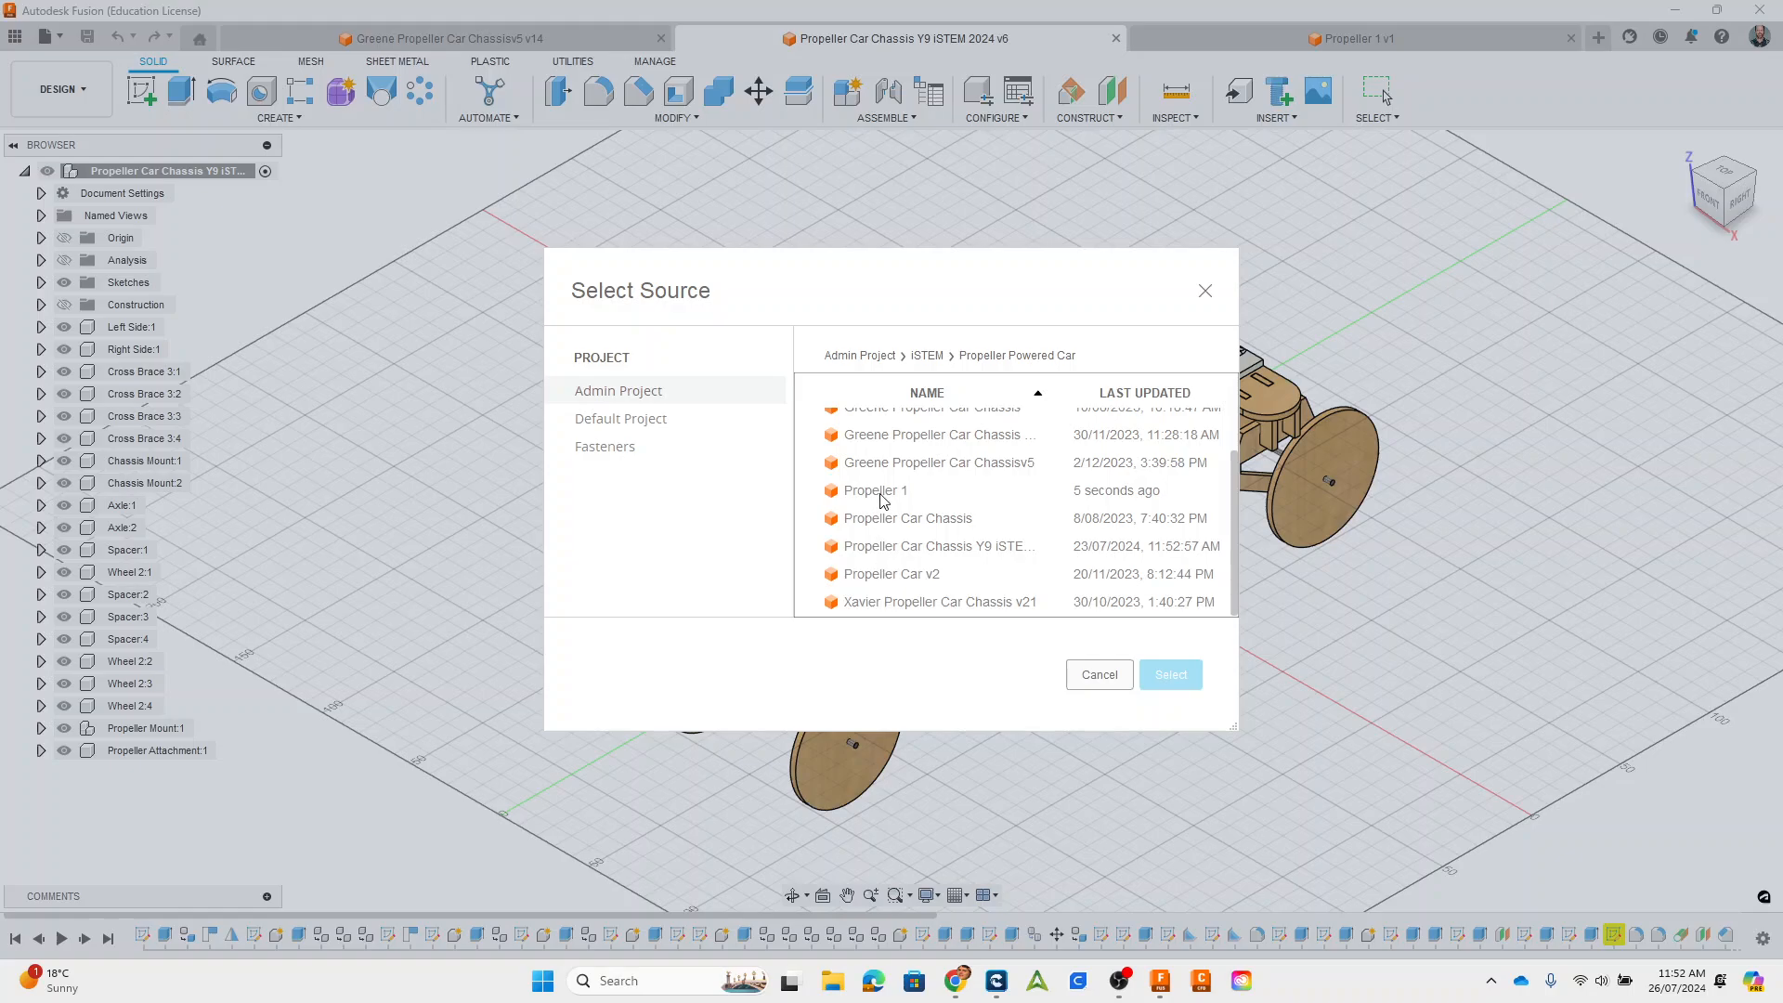
pyautogui.click(1117, 396)
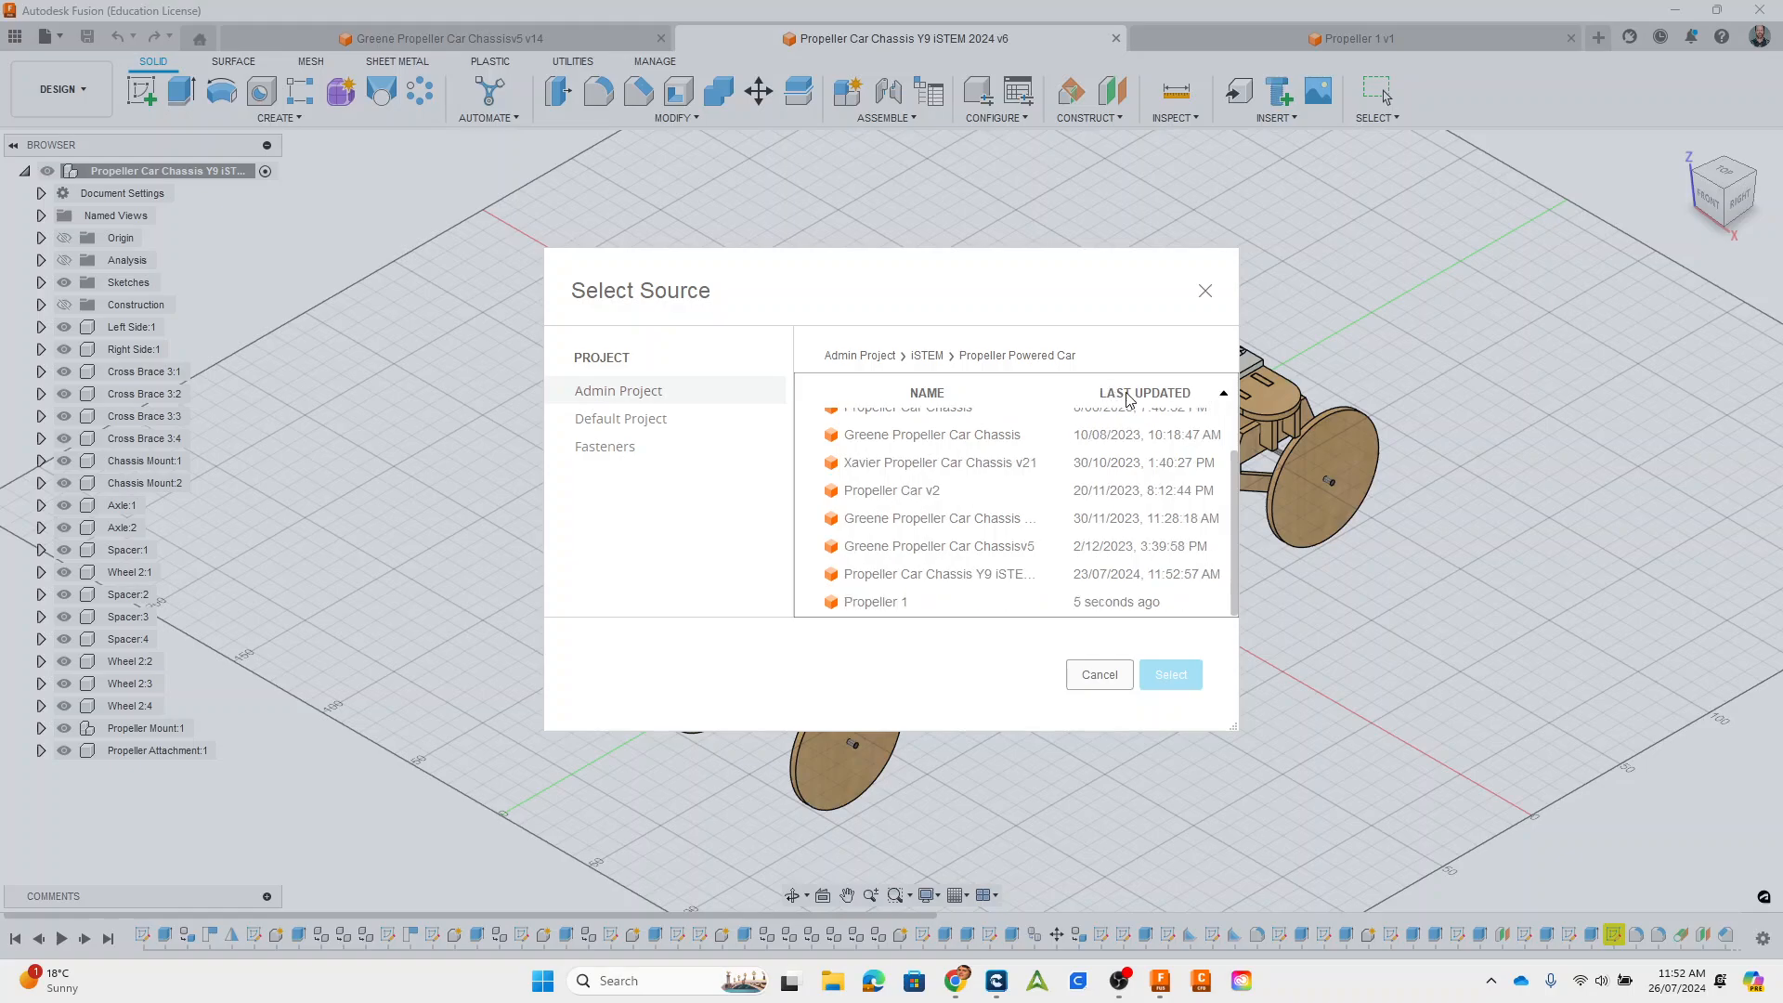
pyautogui.click(1114, 399)
pyautogui.scroll(2, 977, 507)
pyautogui.click(889, 478)
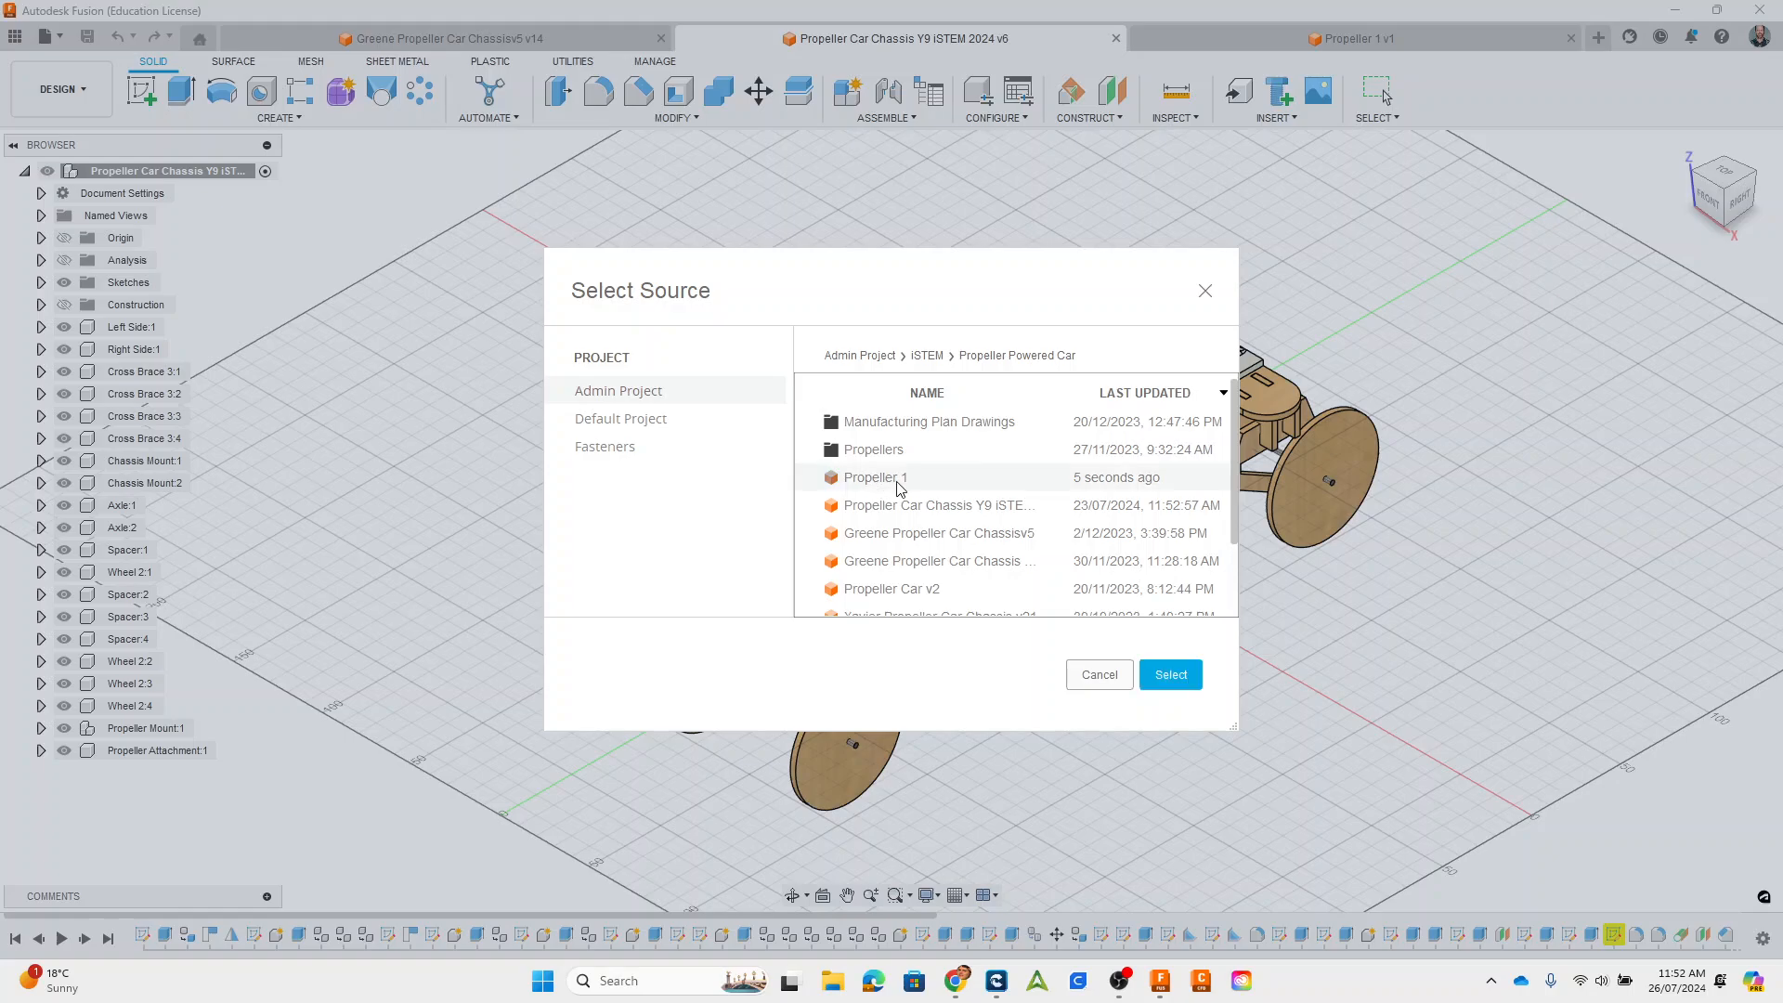
pyautogui.click(1171, 676)
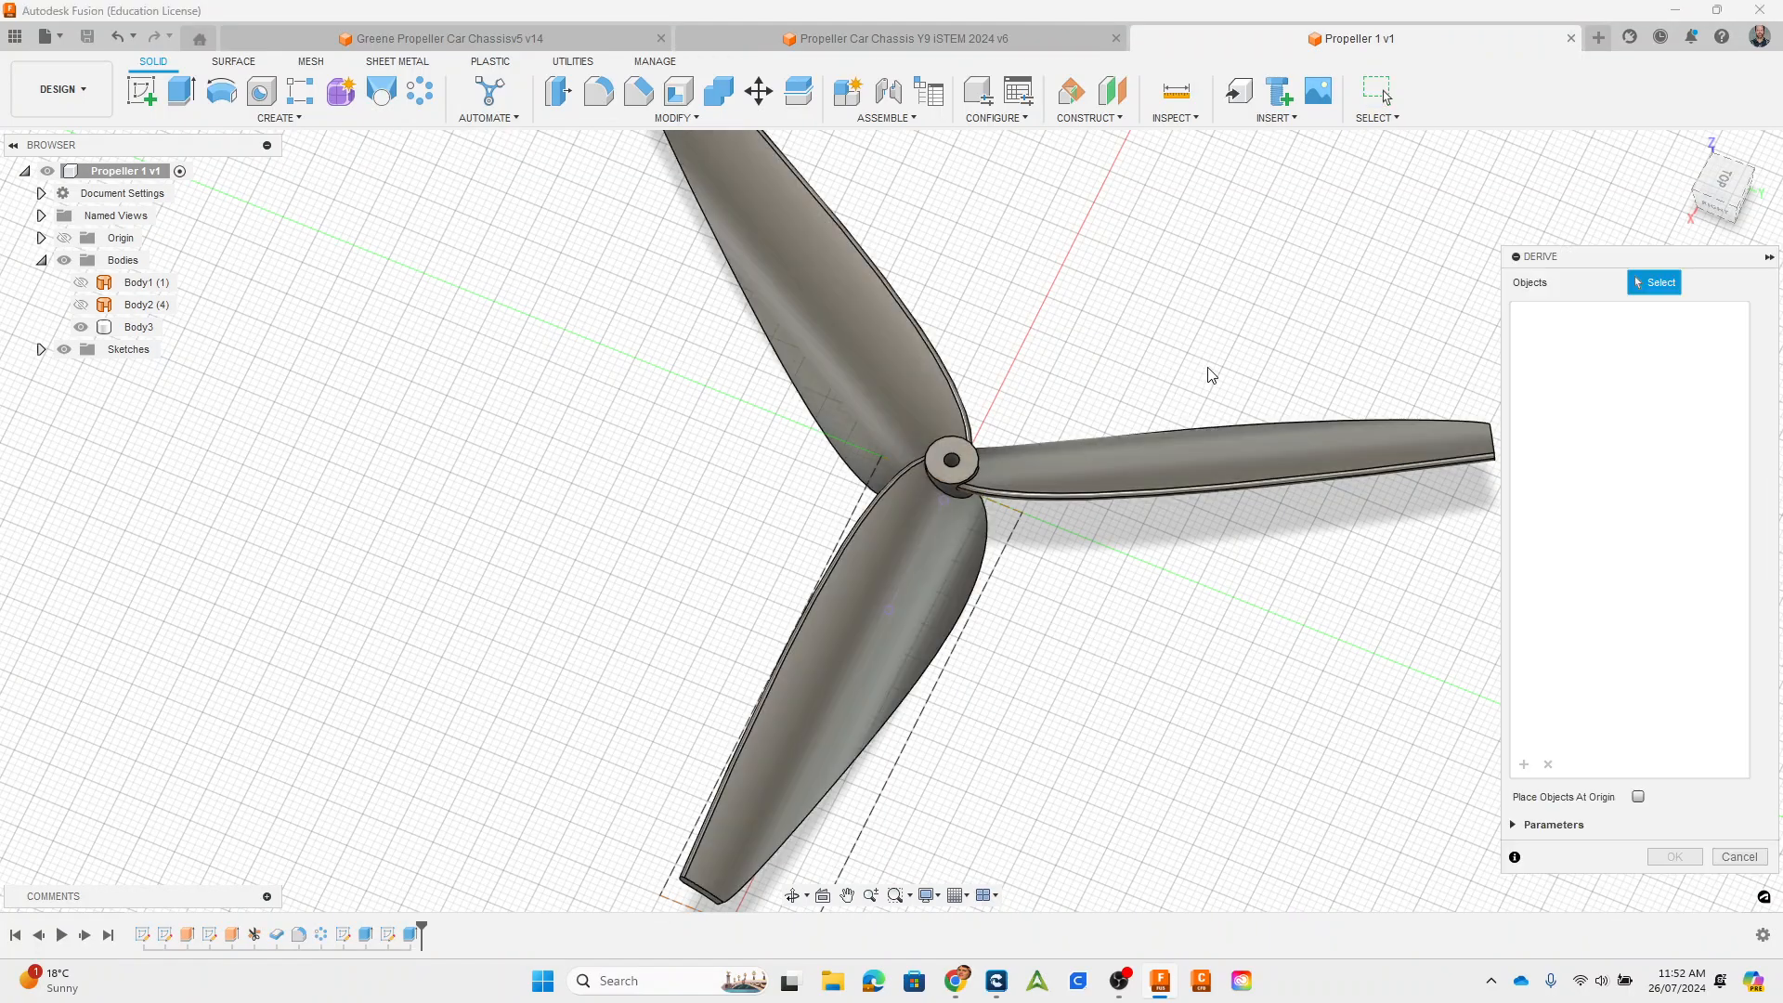
pyautogui.click(890, 411)
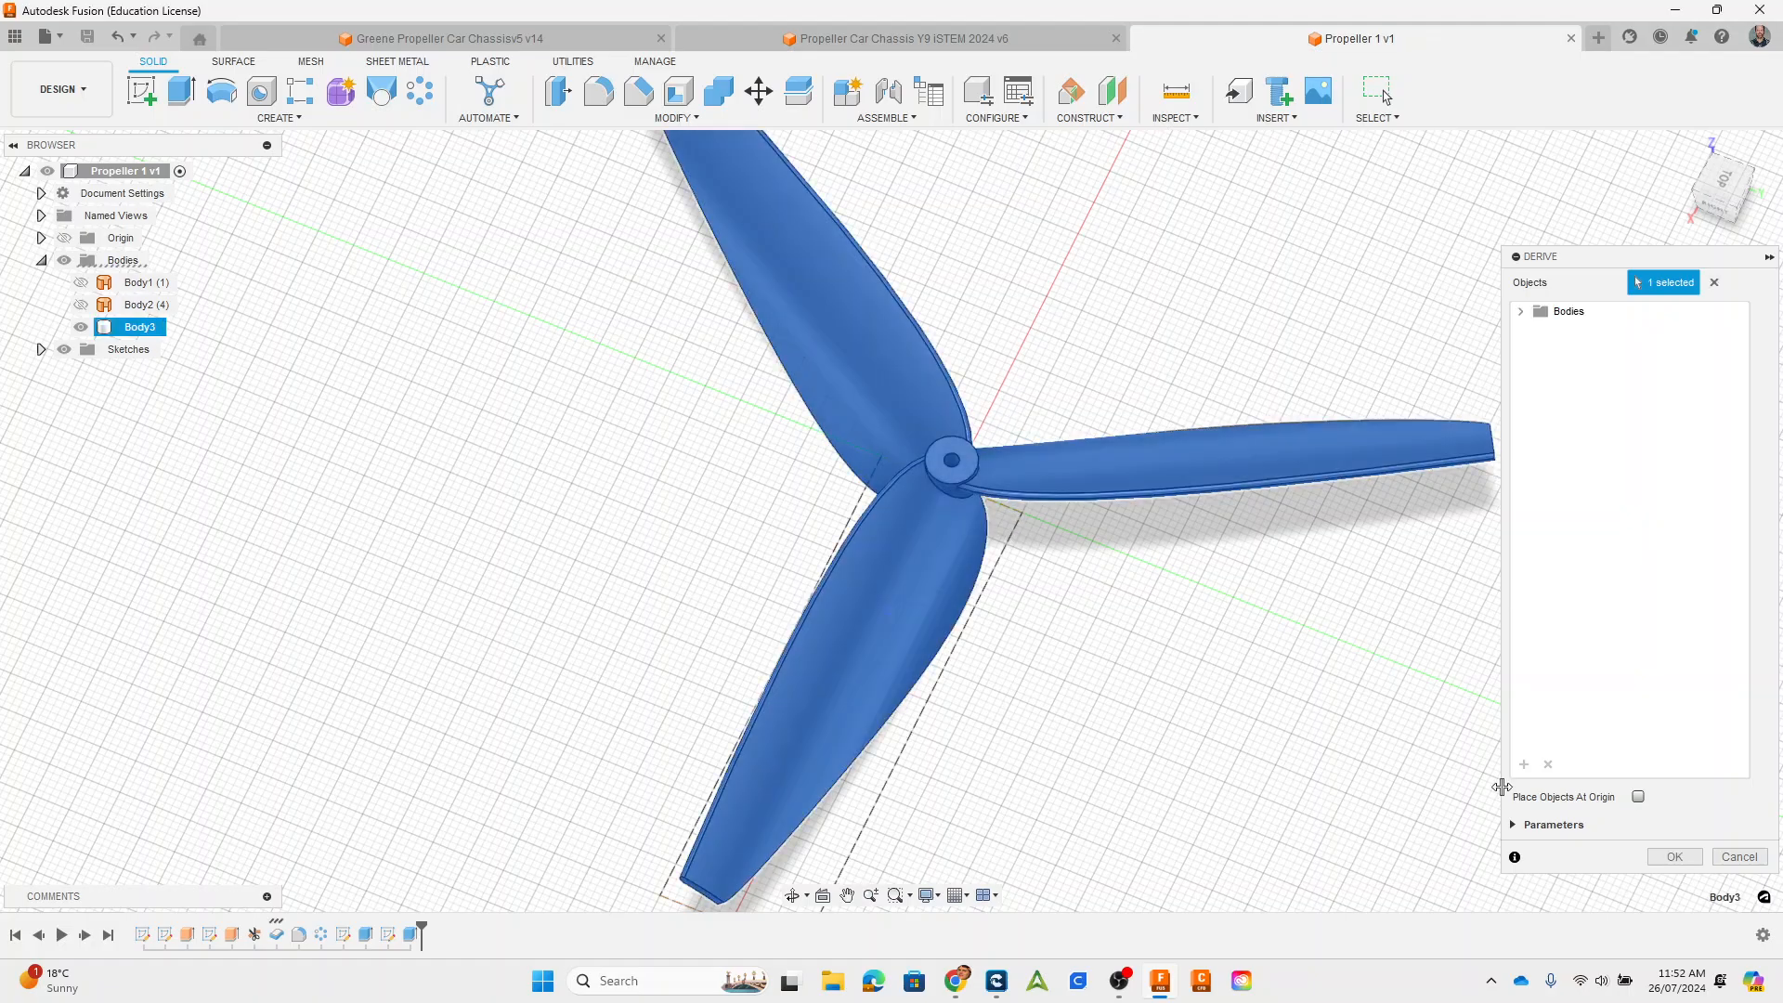
pyautogui.click(1683, 860)
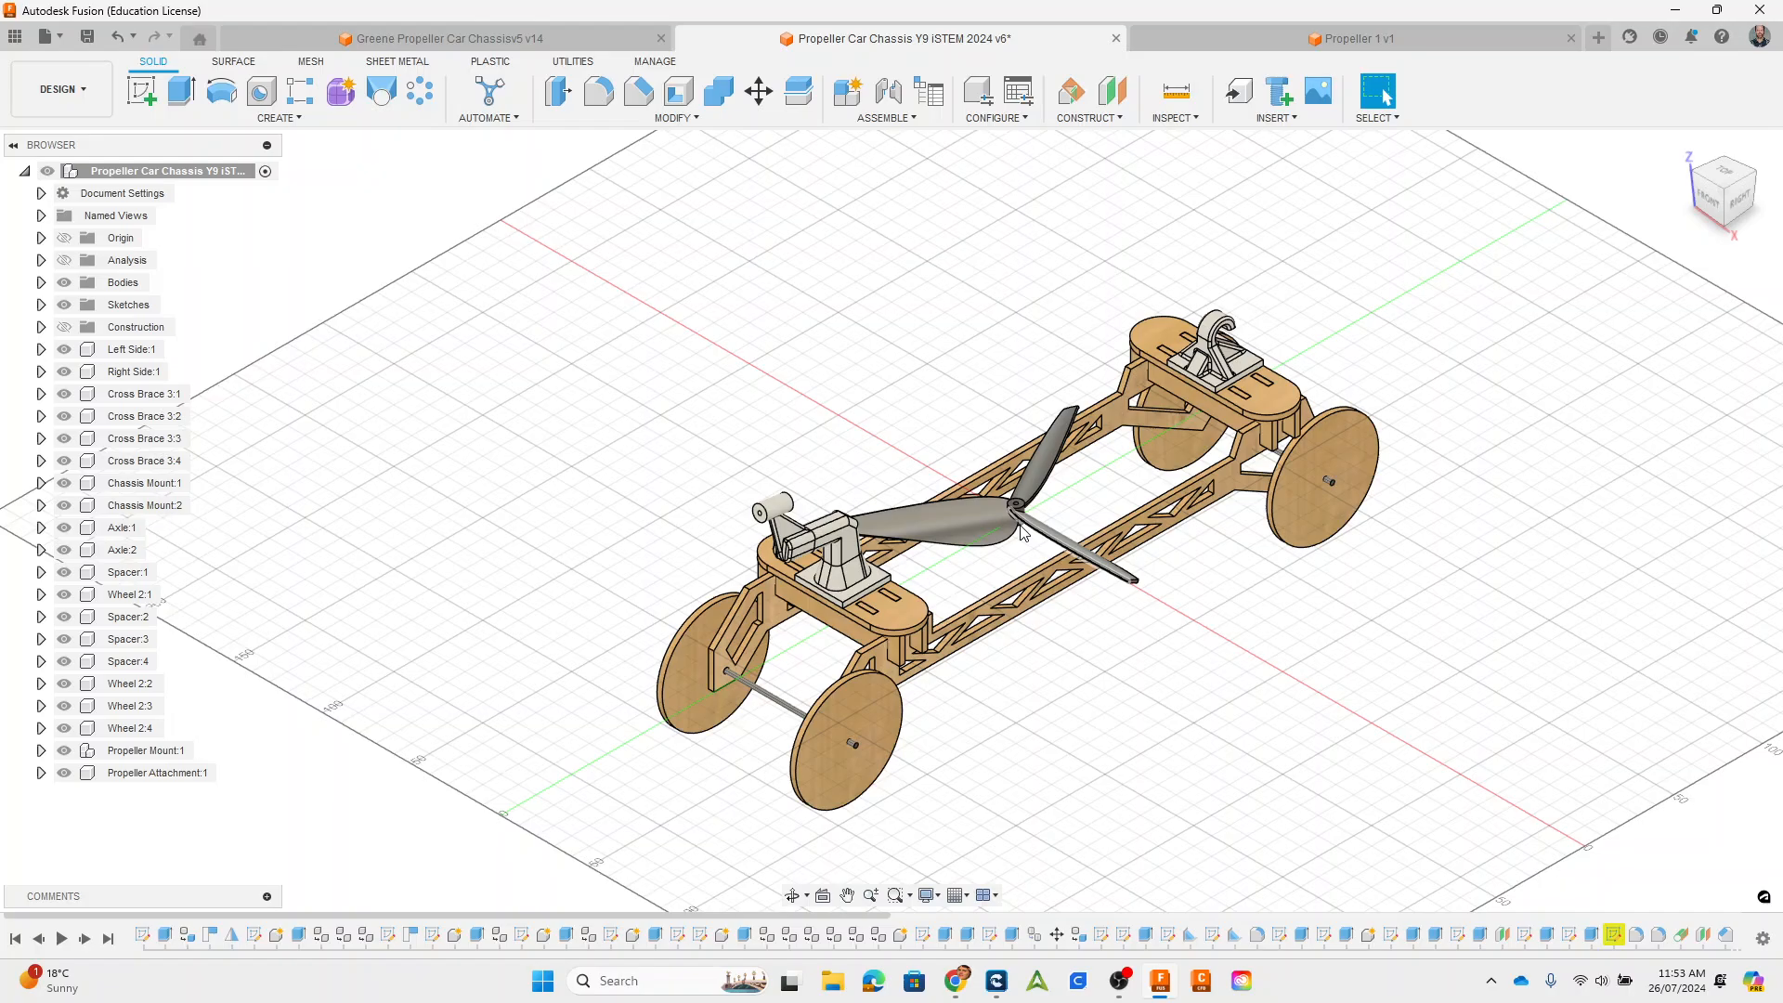
# Step: Select the whole derived propeller body and rotate it upright with Move/Copy so its hub axis runs along the car's length
pyautogui.scroll(5, 1021, 532)
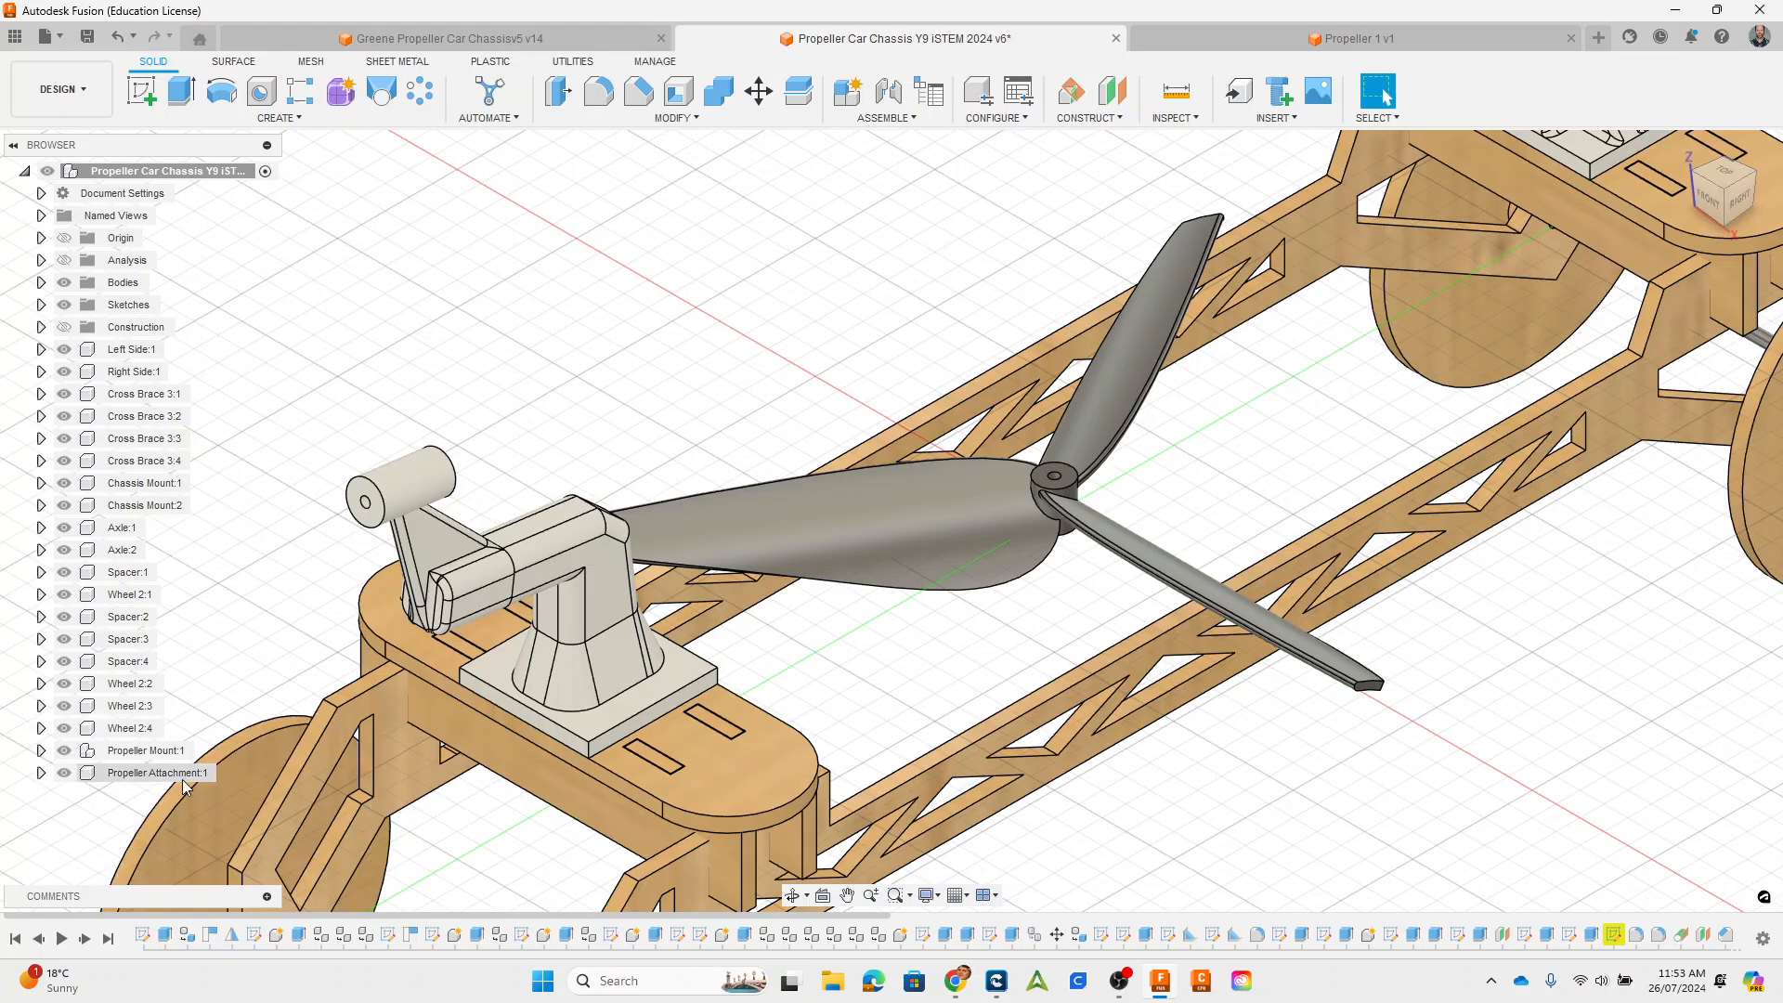
pyautogui.click(144, 752)
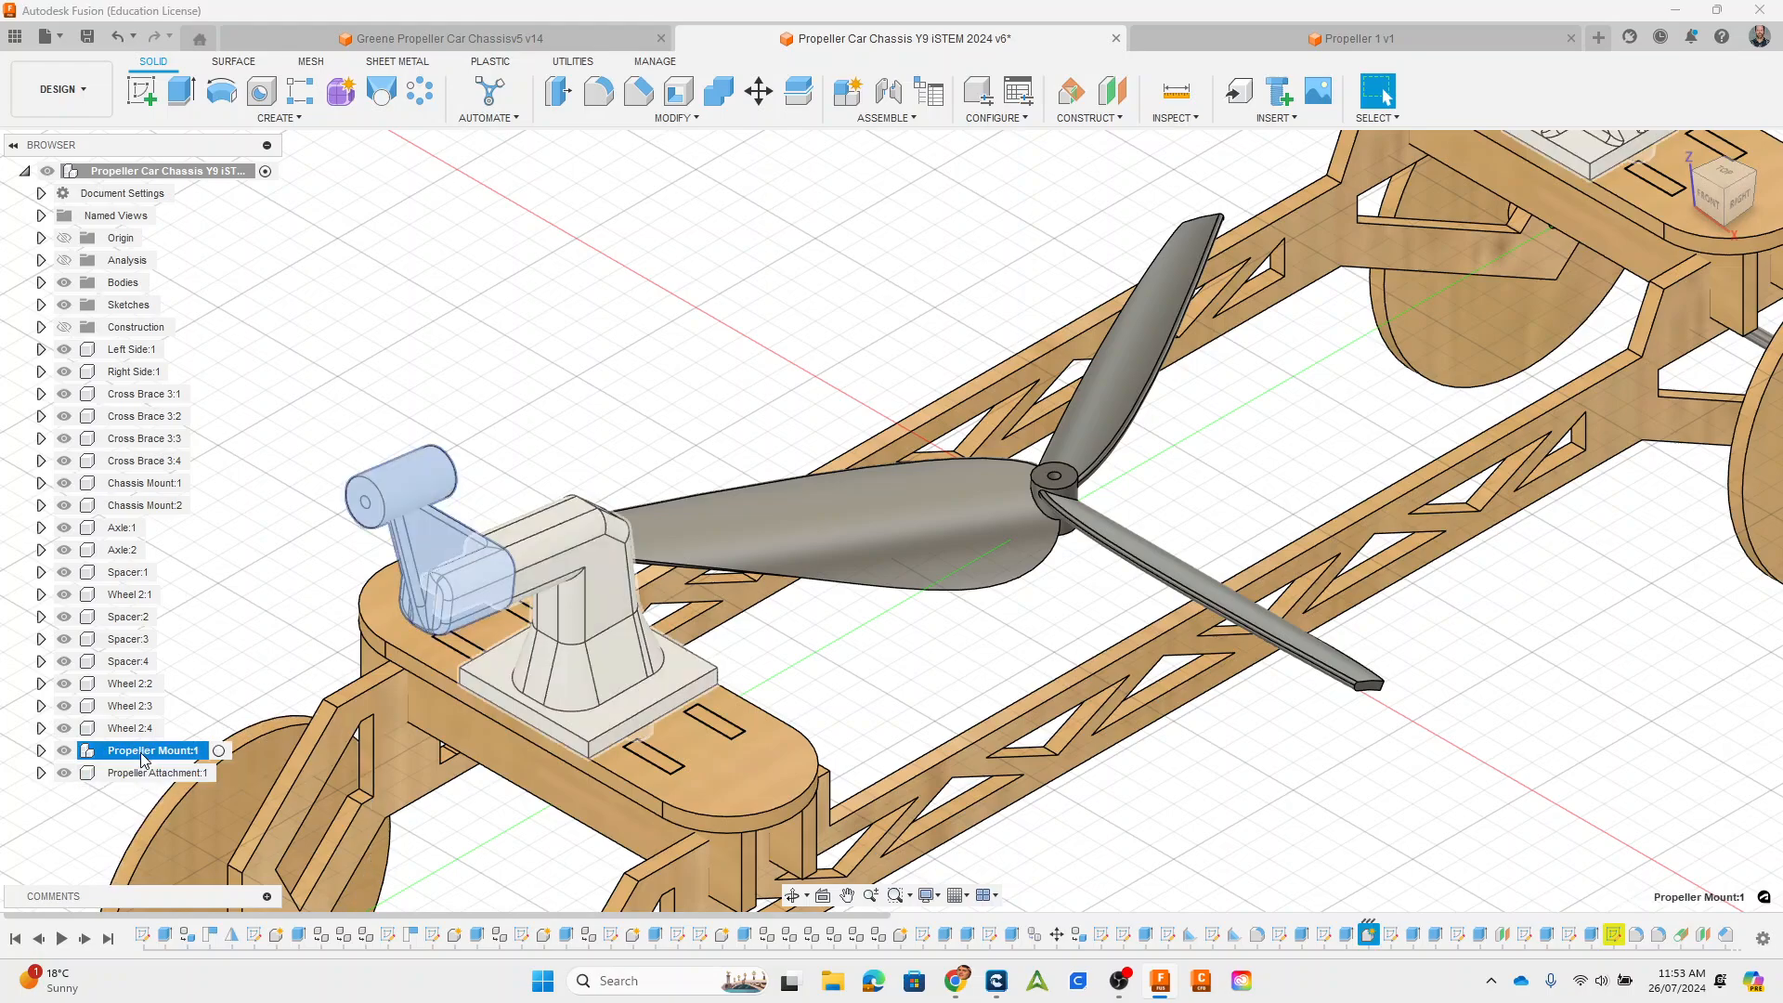
pyautogui.click(935, 525)
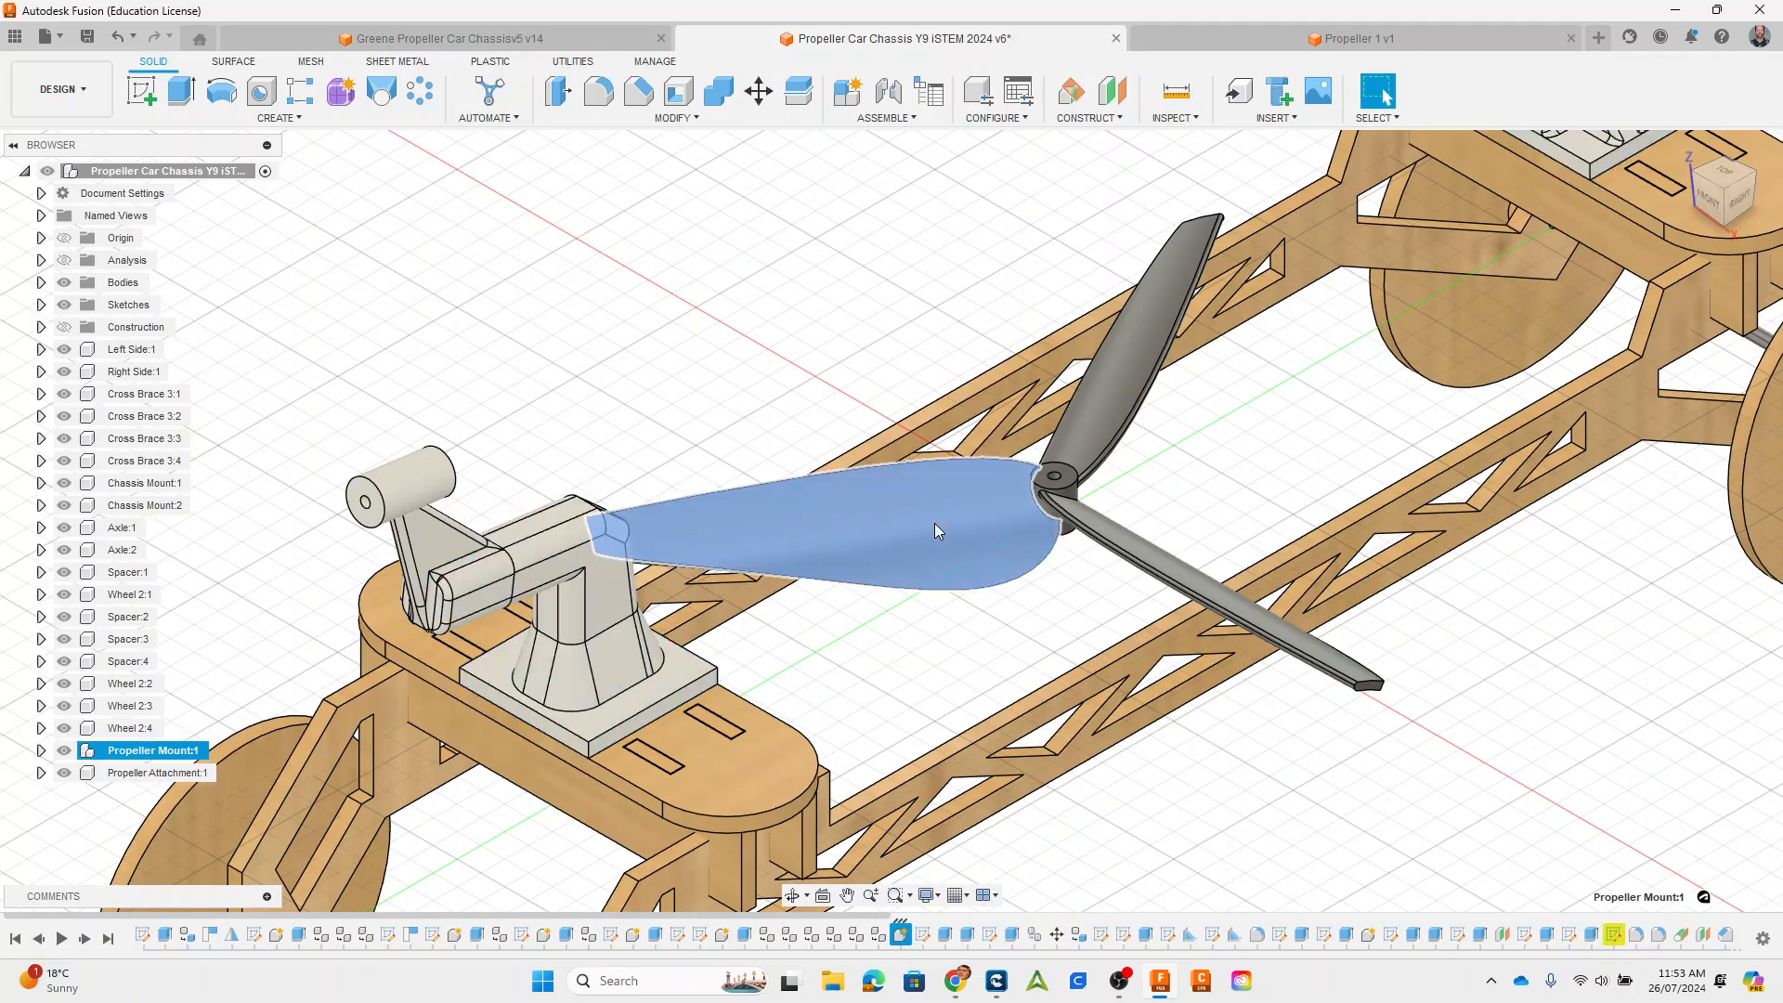
pyautogui.click(934, 522)
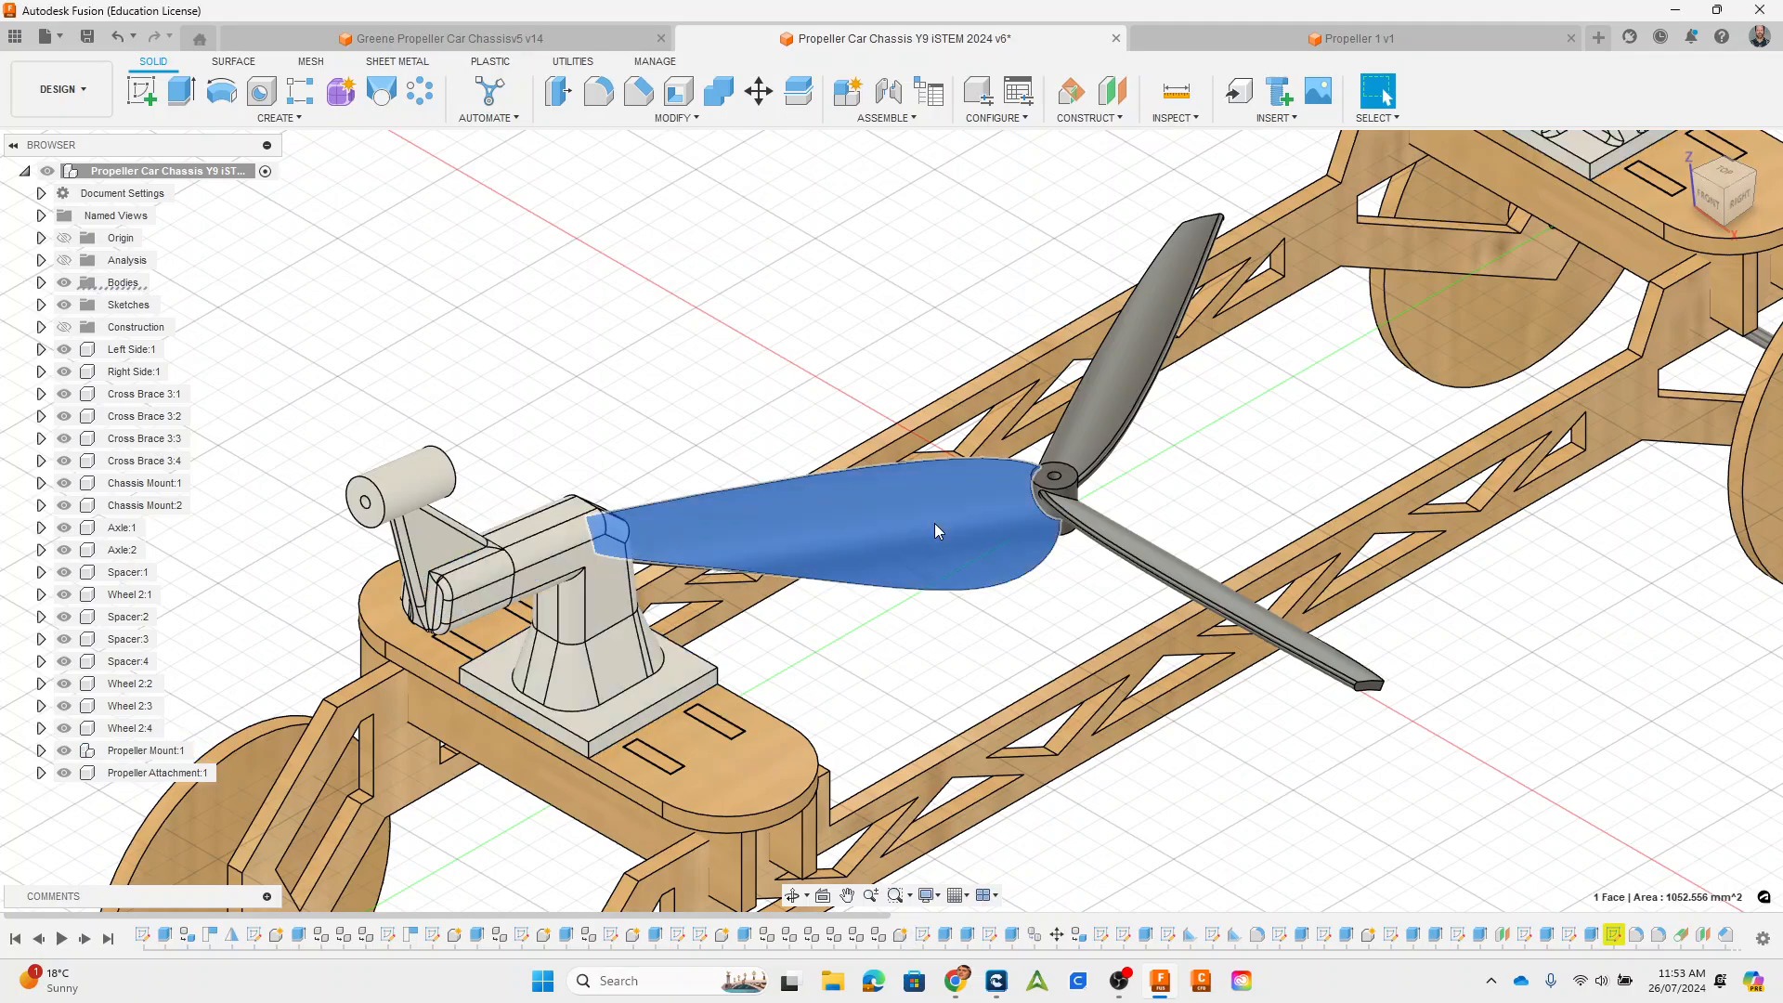
pyautogui.click(41, 283)
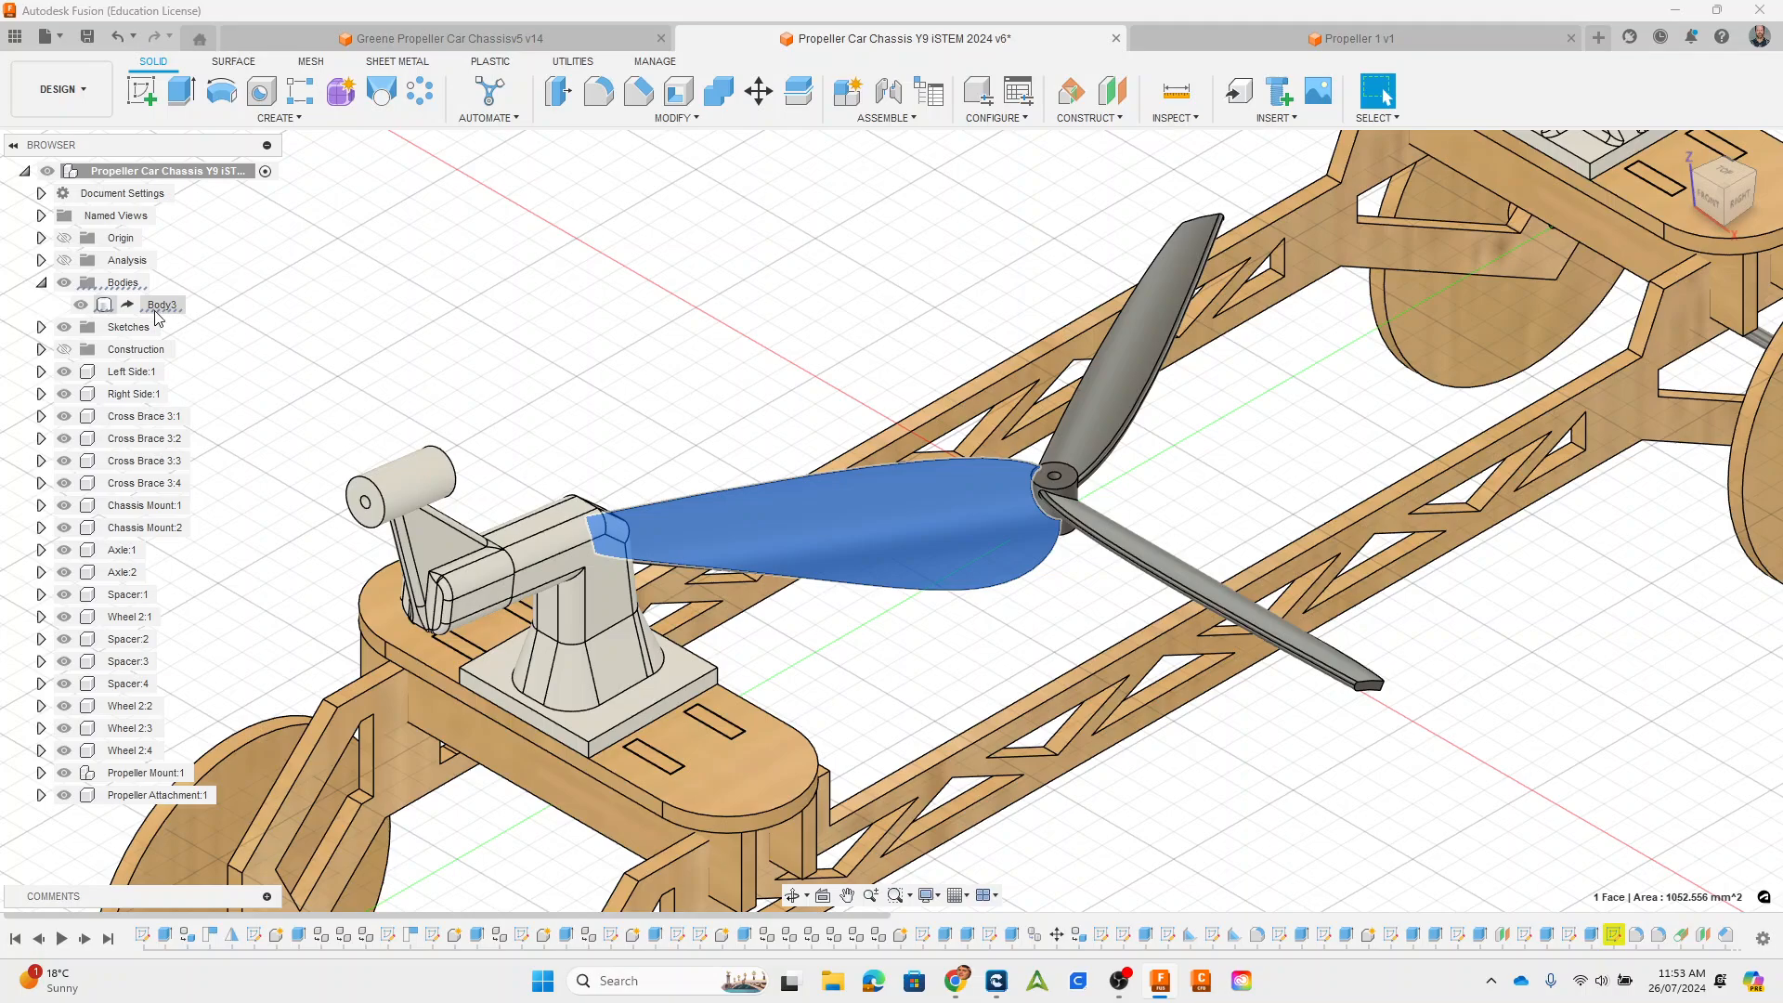
pyautogui.click(158, 308)
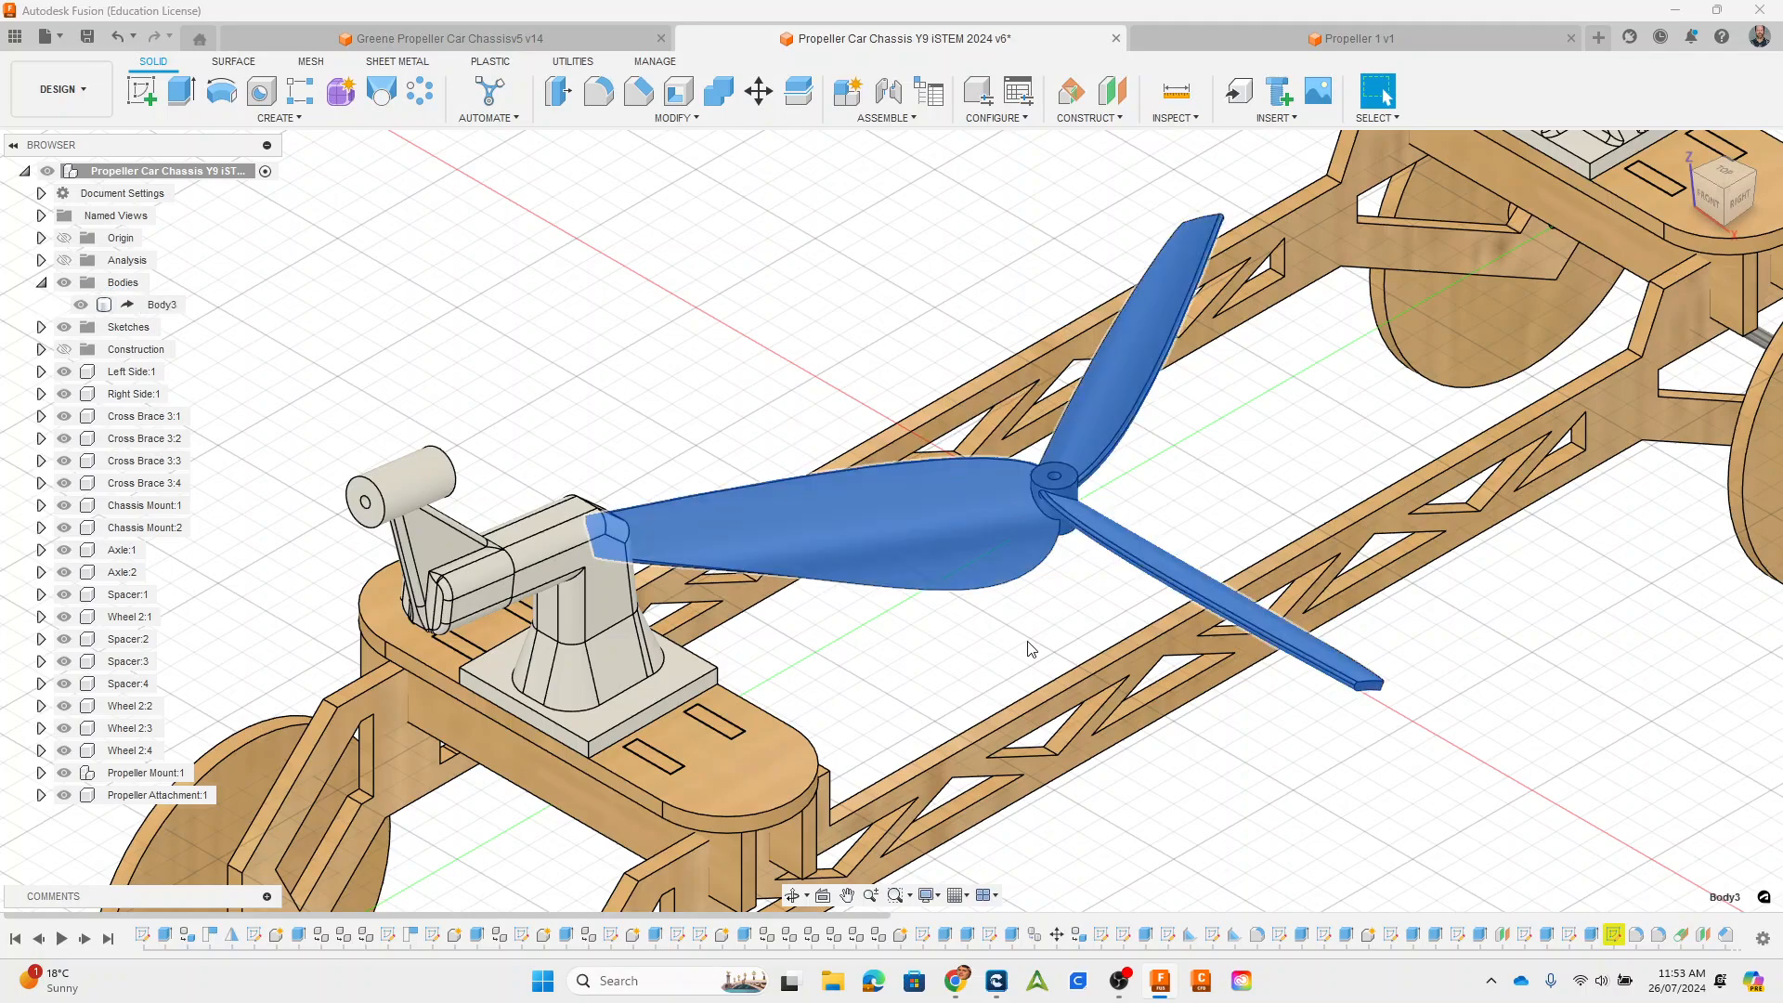
pyautogui.scroll(-3, 1029, 648)
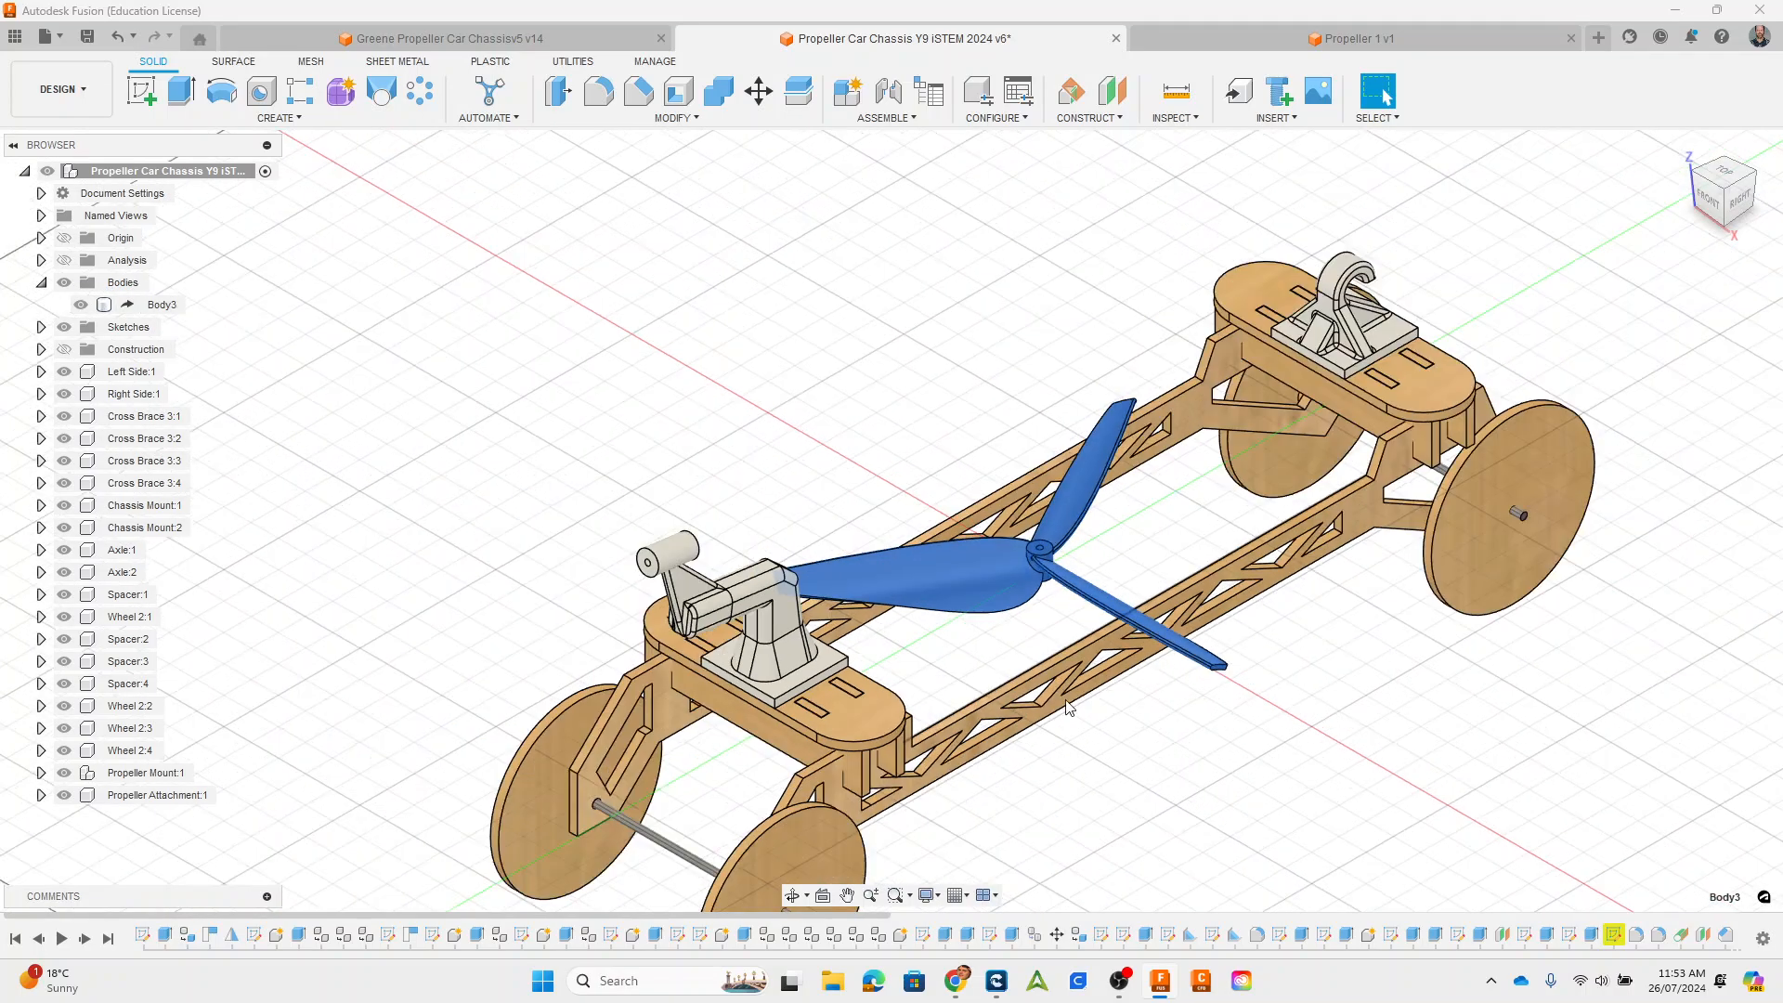
pyautogui.click(758, 93)
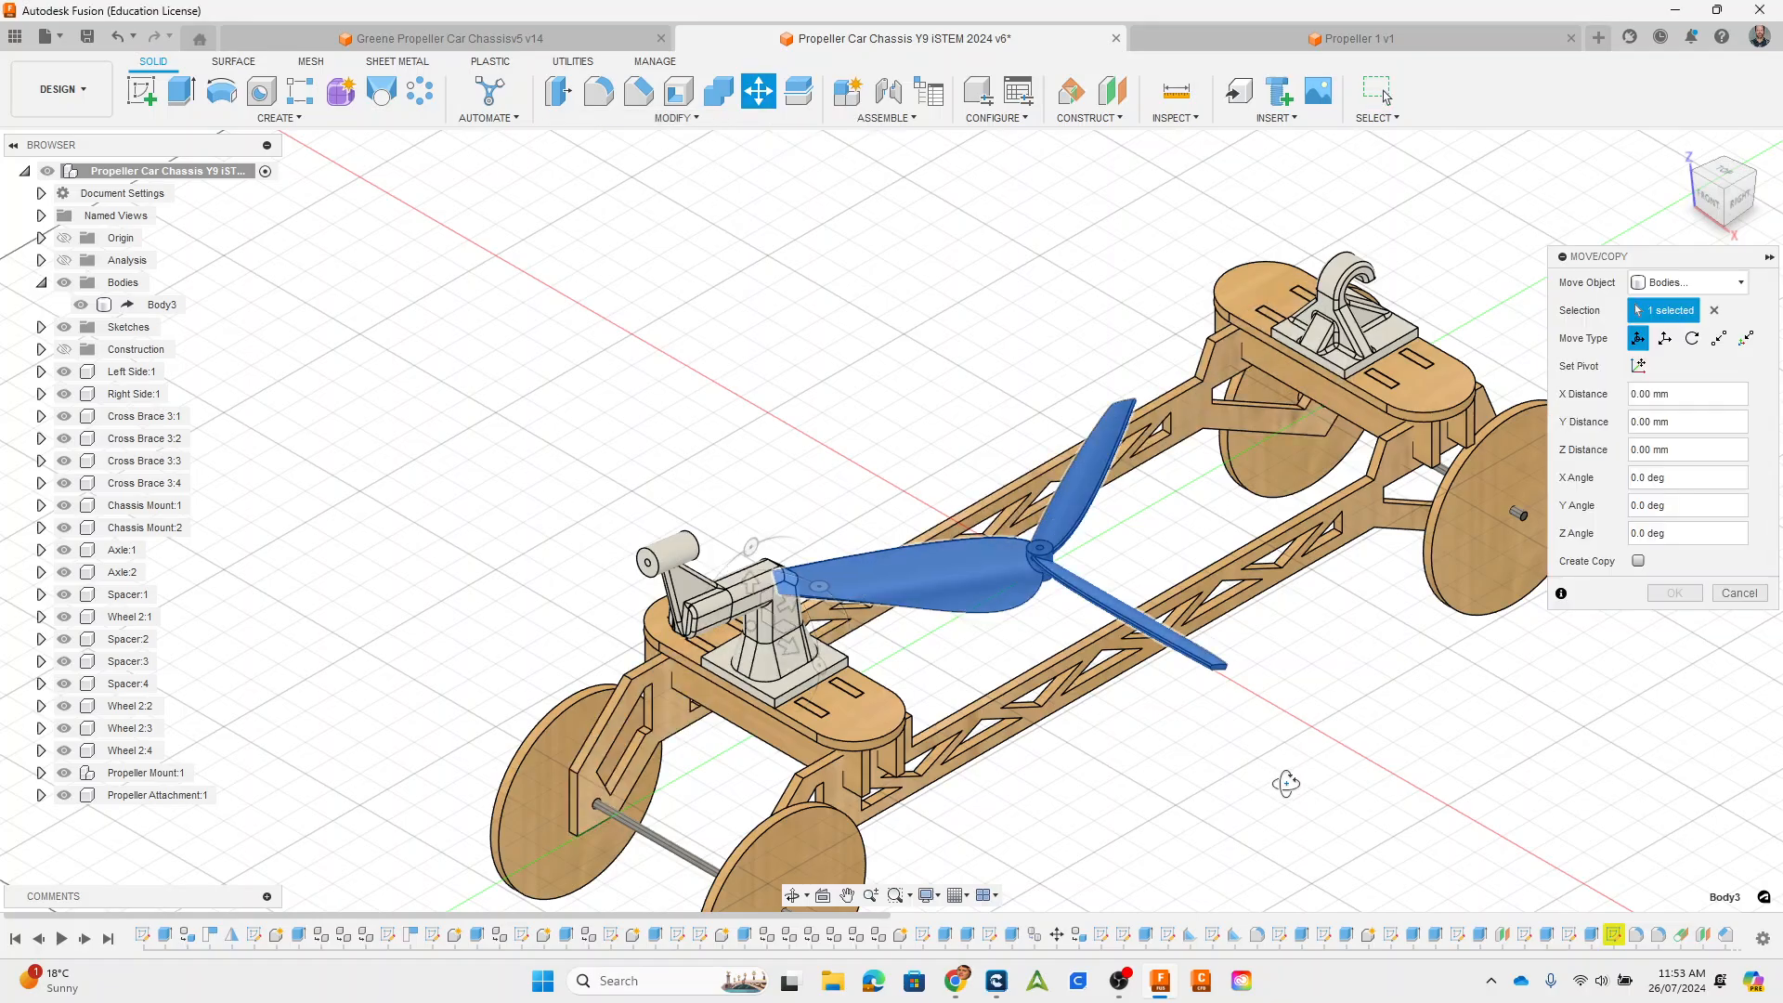
pyautogui.keyDown('shift'); pyautogui.moveTo(1282, 780); pyautogui.dragTo(1237, 782, button='middle'); pyautogui.keyUp('shift')
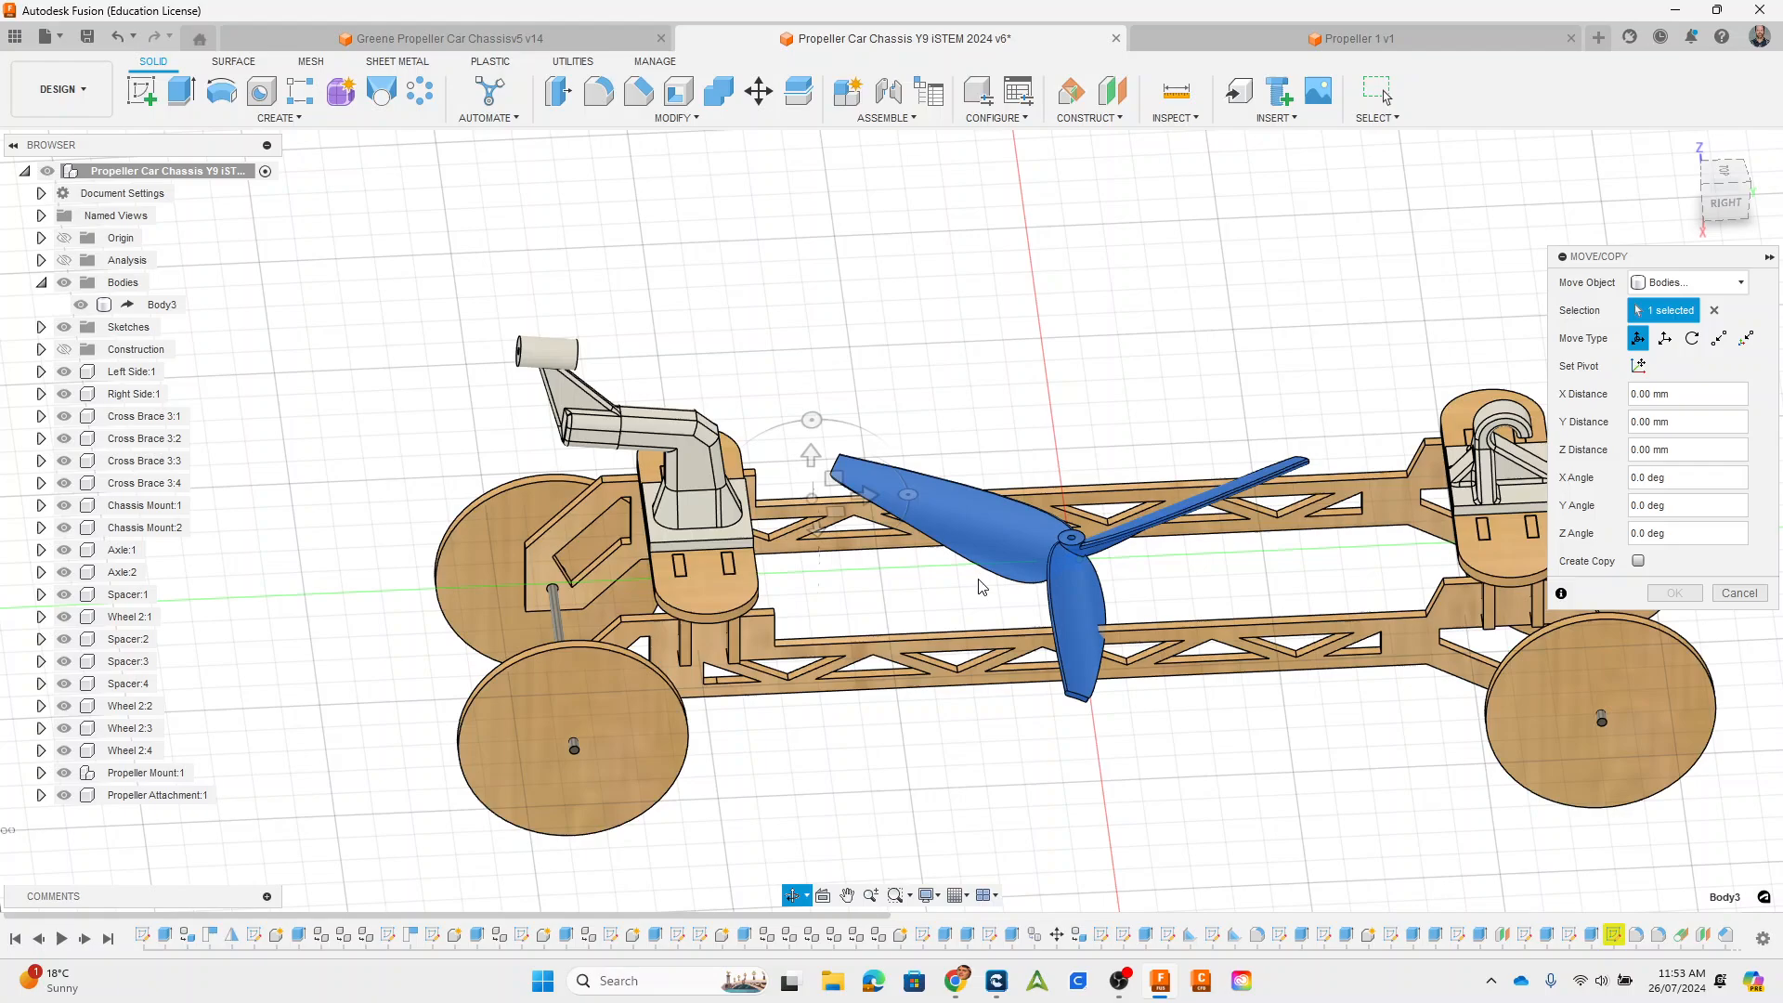
pyautogui.click(813, 421)
# Step: Move the upright propeller 100 mm in Z so it sits just beyond the outer end of the propeller mount
pyautogui.moveTo(750, 452); pyautogui.dragTo(419, 467)
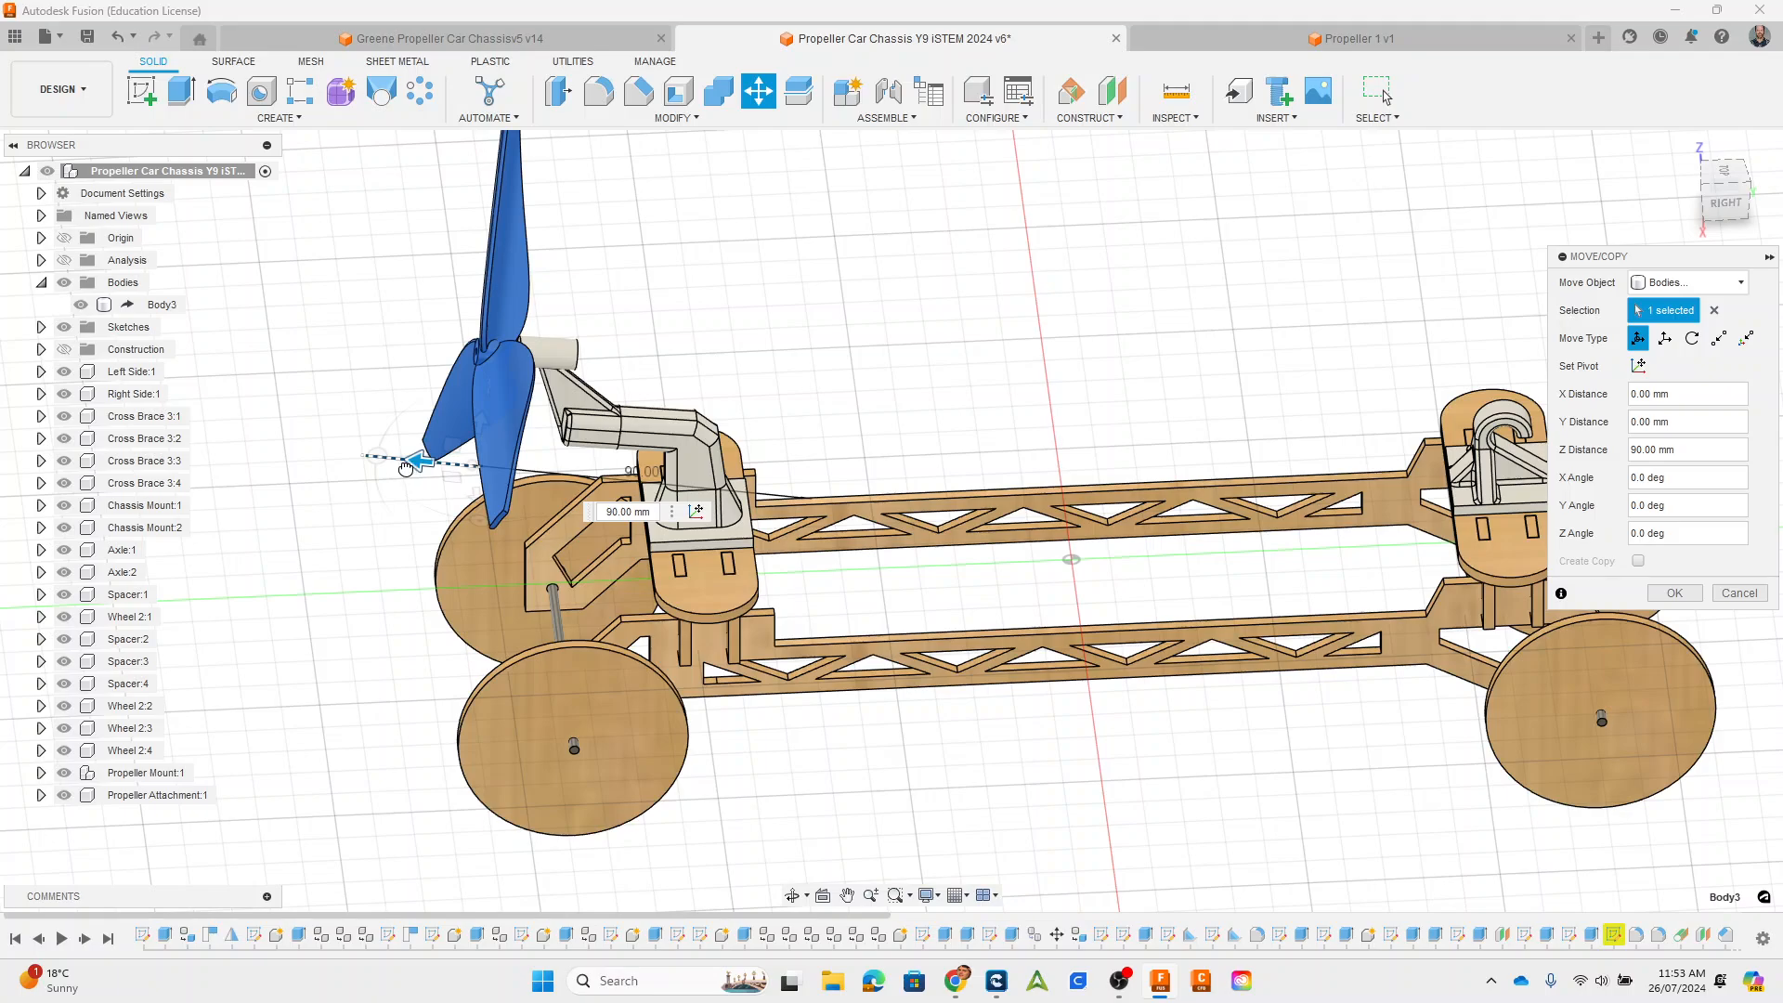
pyautogui.moveTo(406, 467); pyautogui.dragTo(389, 461)
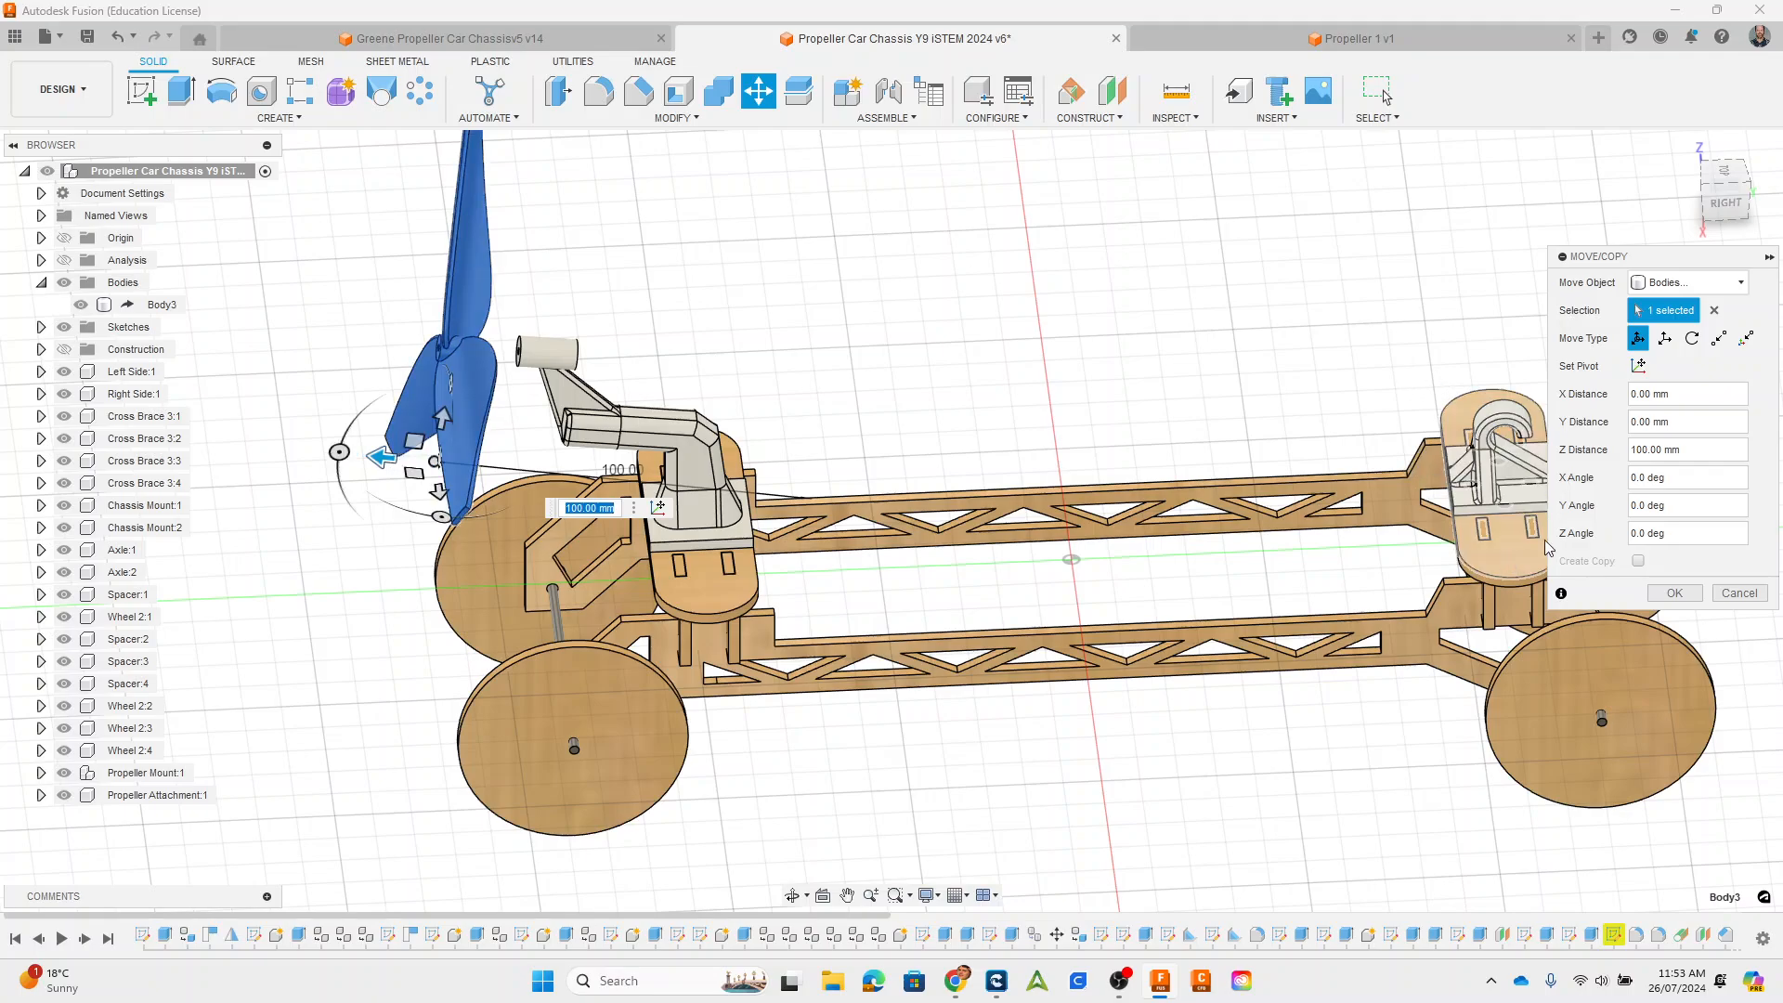
pyautogui.click(1671, 594)
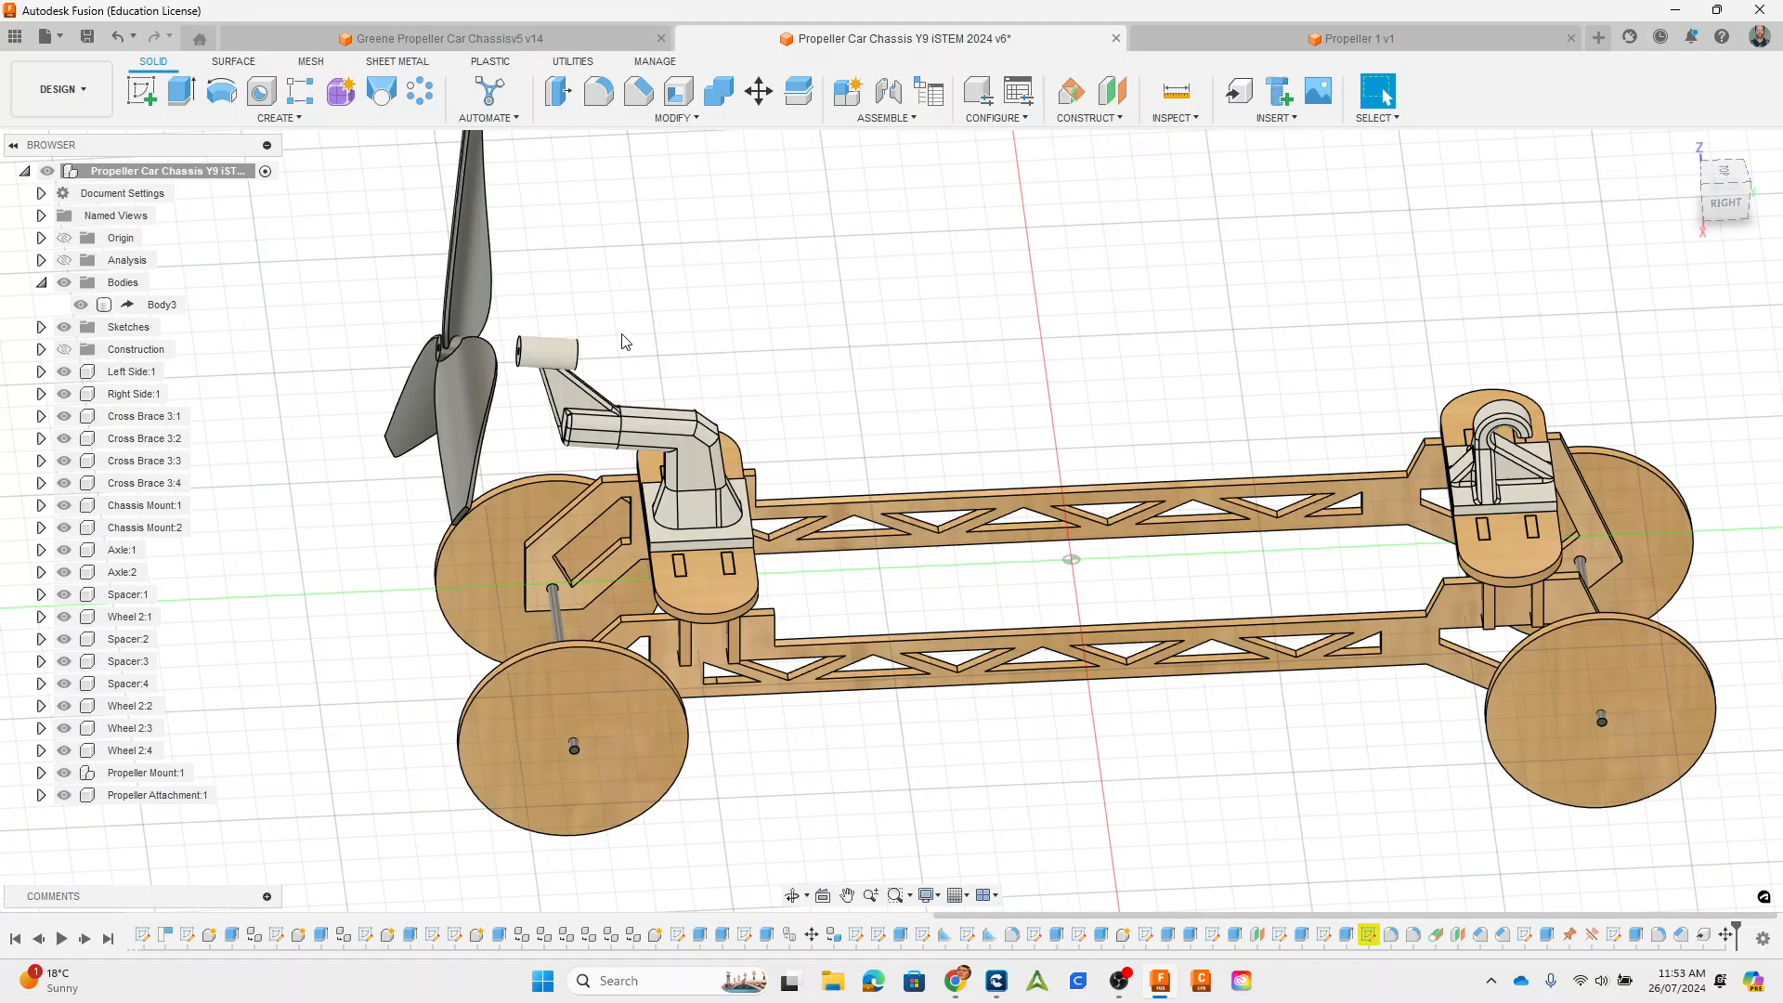
# Step: Save the propeller body to the Downloads folder as a high-refinement binary STL mesh in millimetres, named "Propeller MK1" prefixed with the designer's surname
pyautogui.scroll(3, 627, 337)
pyautogui.keyDown('shift'); pyautogui.moveTo(549, 411); pyautogui.dragTo(657, 393, button='middle'); pyautogui.keyUp('shift')
pyautogui.scroll(-4, 892, 437)
pyautogui.scroll(-4, 886, 483)
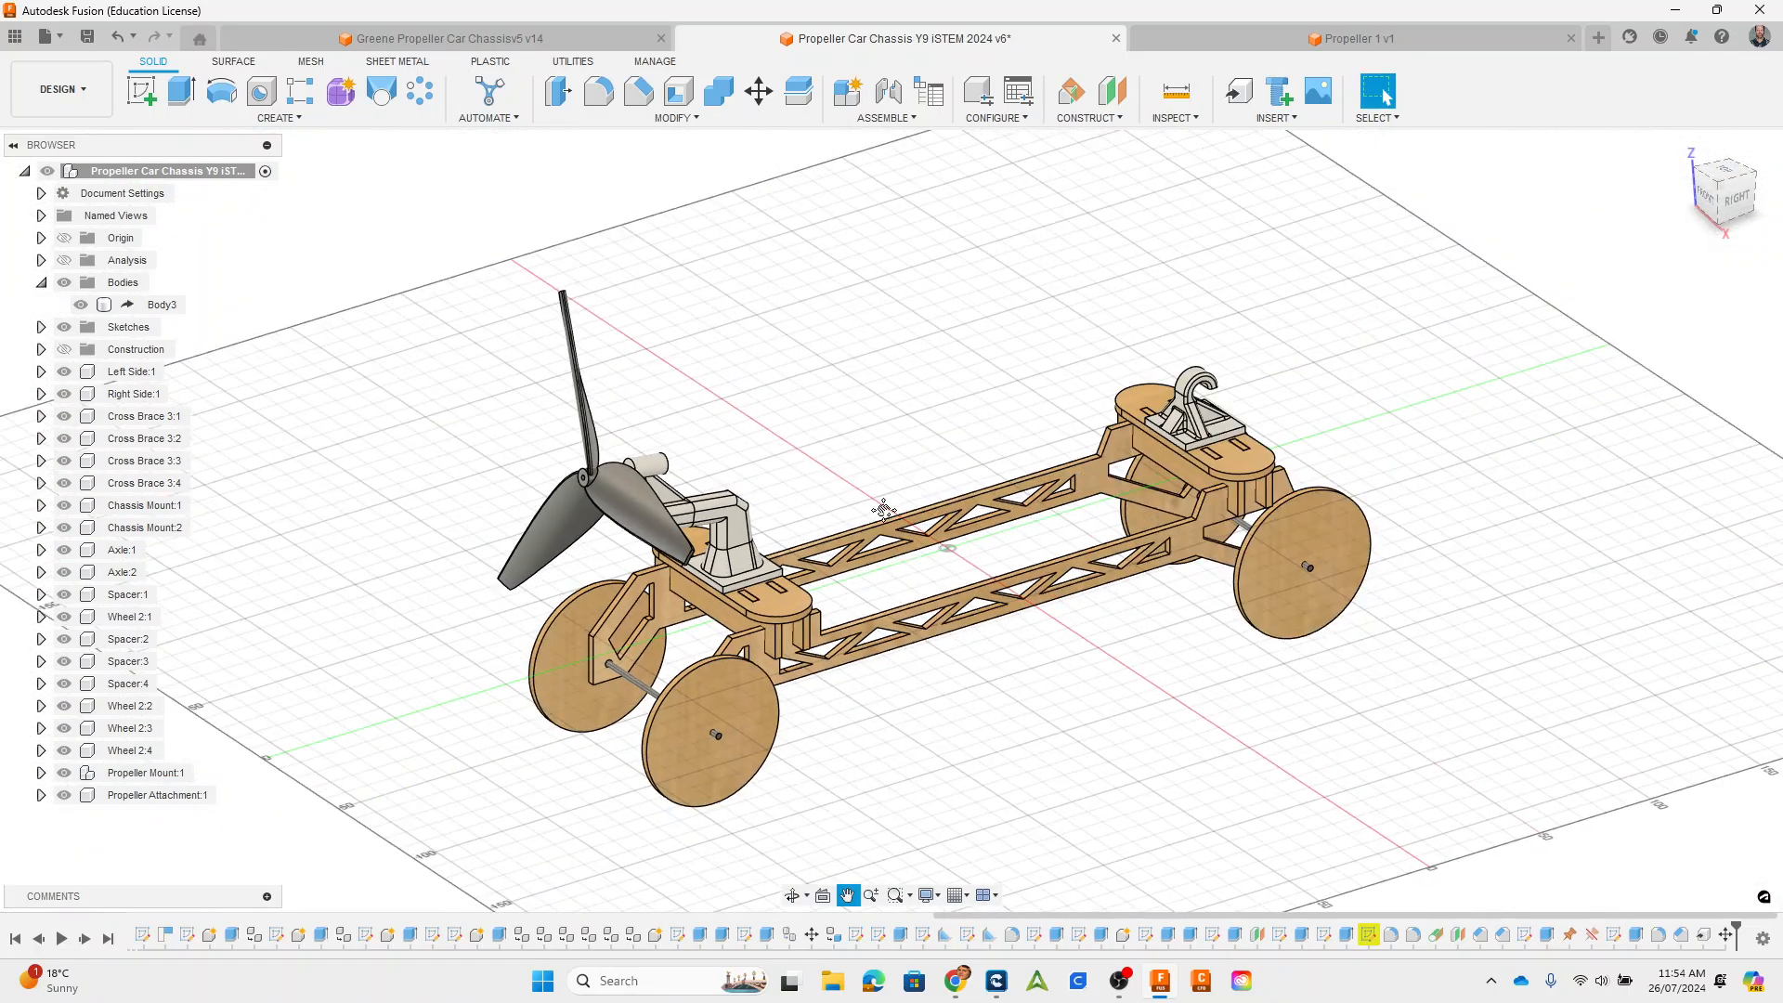
pyautogui.click(157, 308)
pyautogui.rightClick(158, 309)
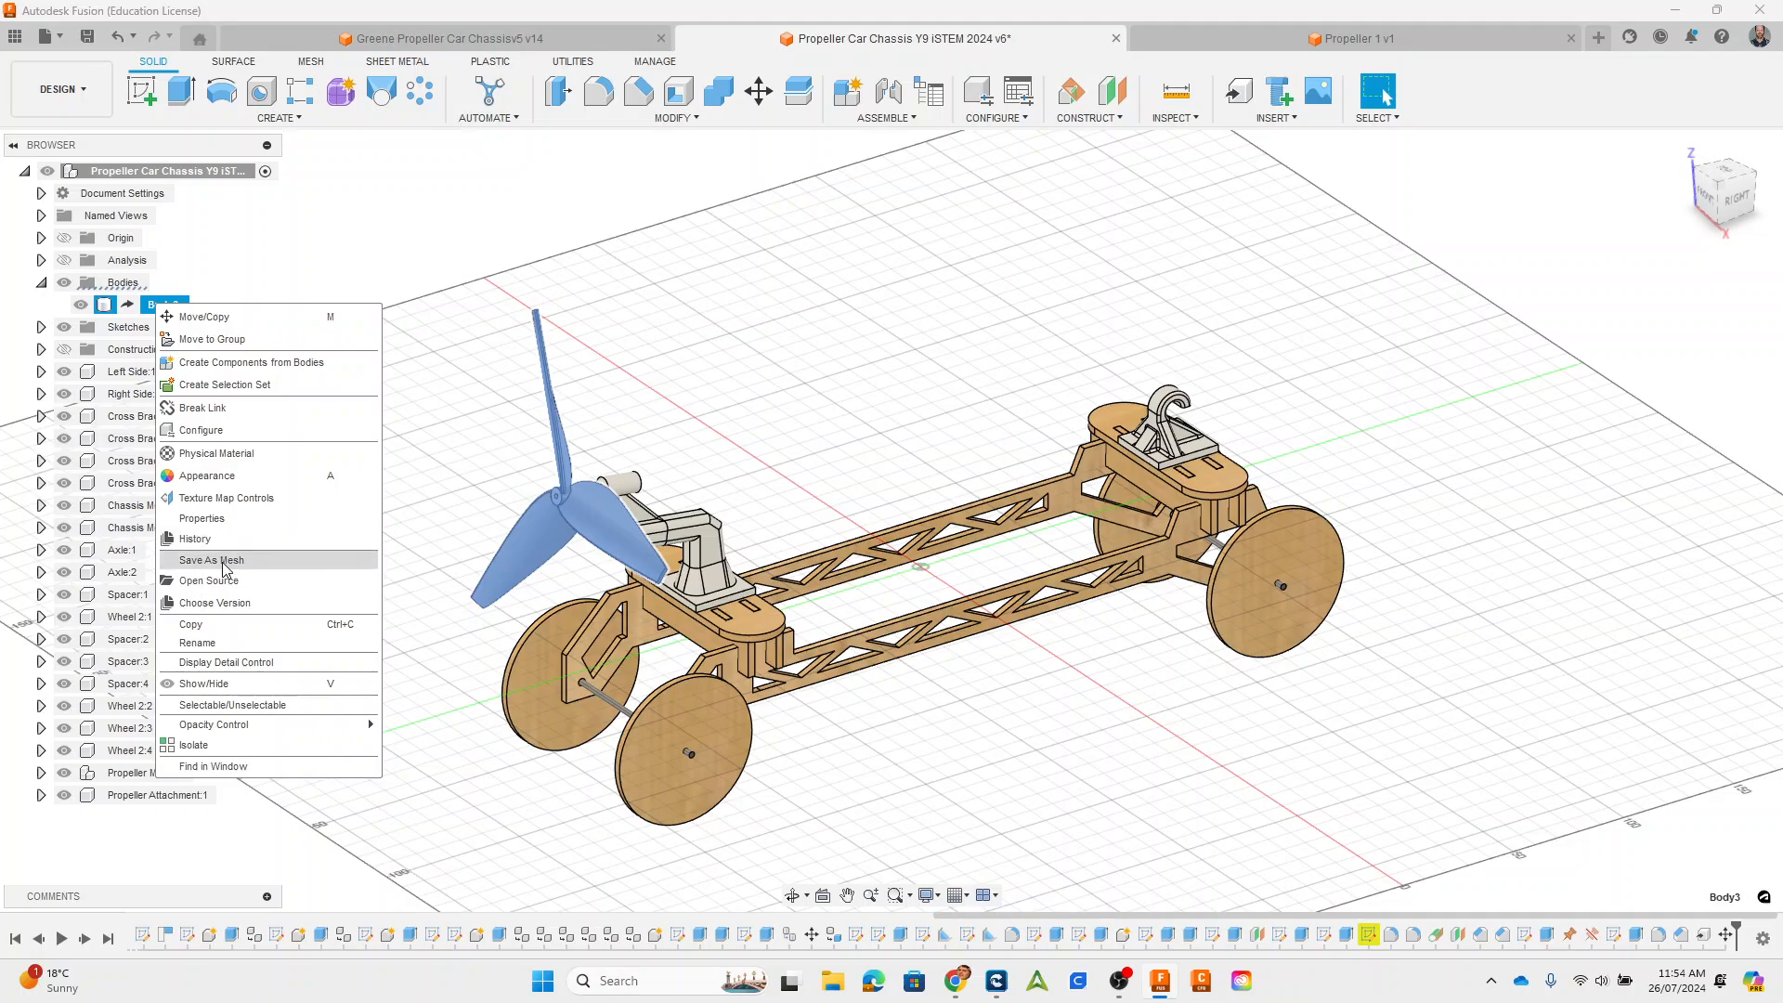
pyautogui.click(221, 560)
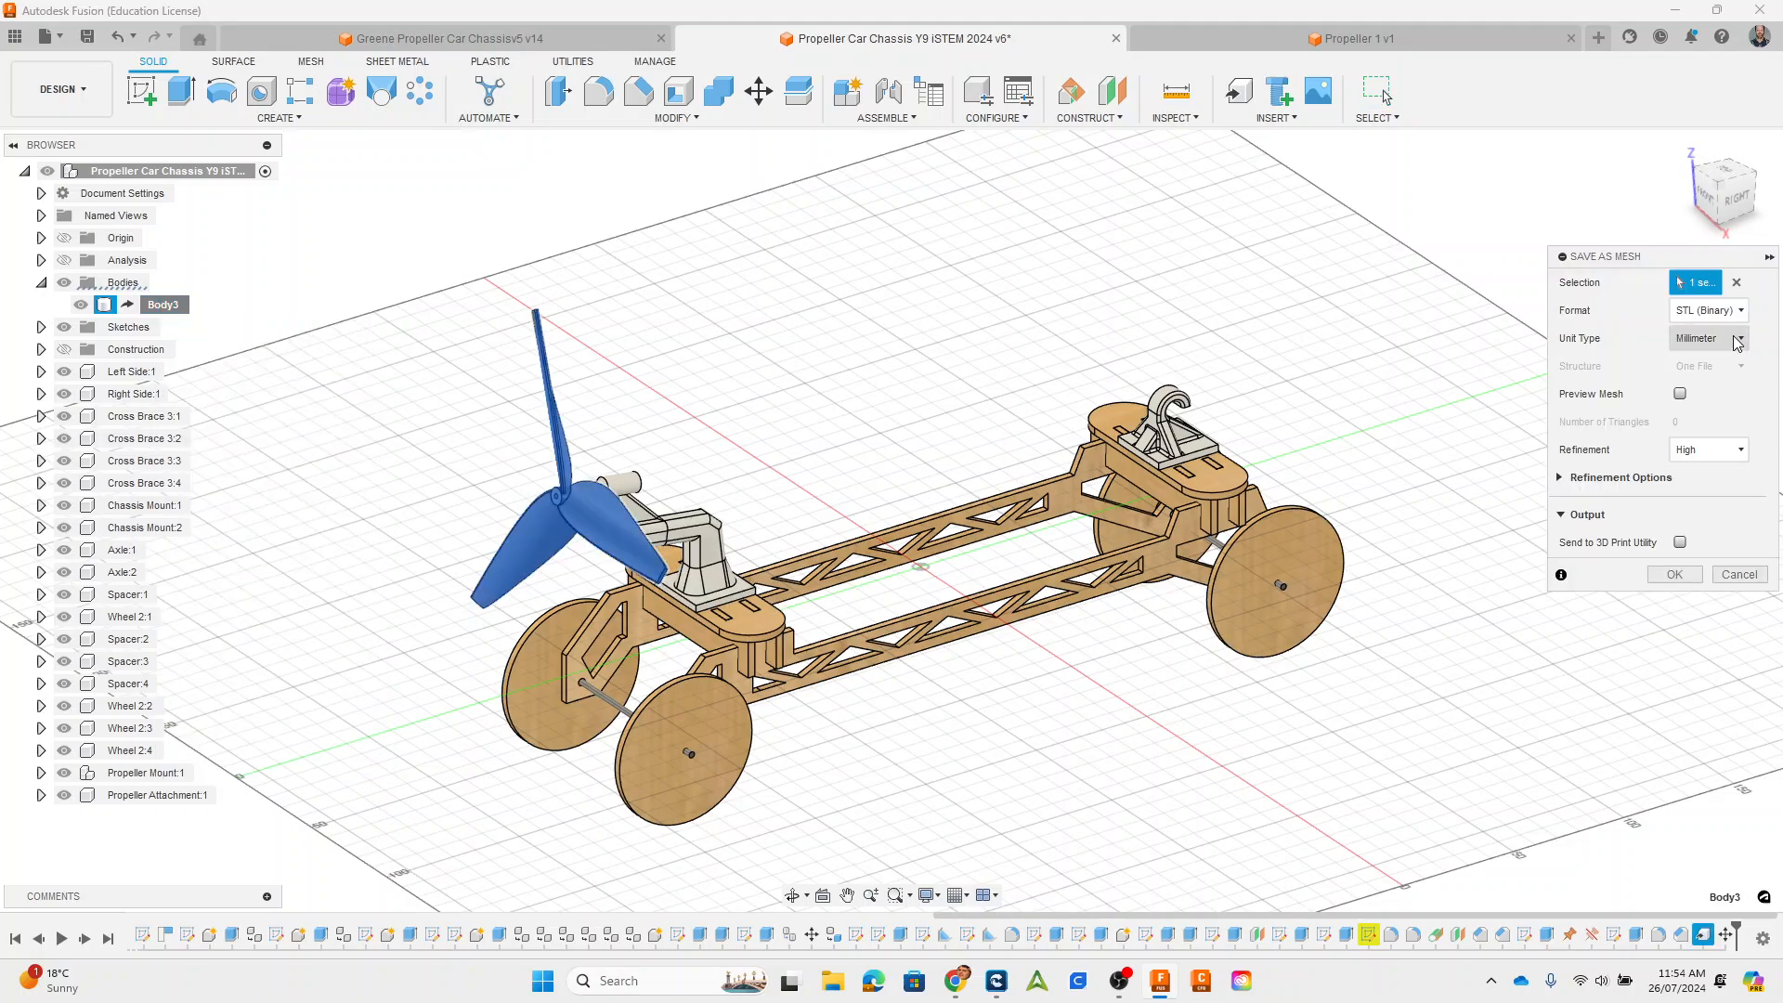
pyautogui.click(1674, 574)
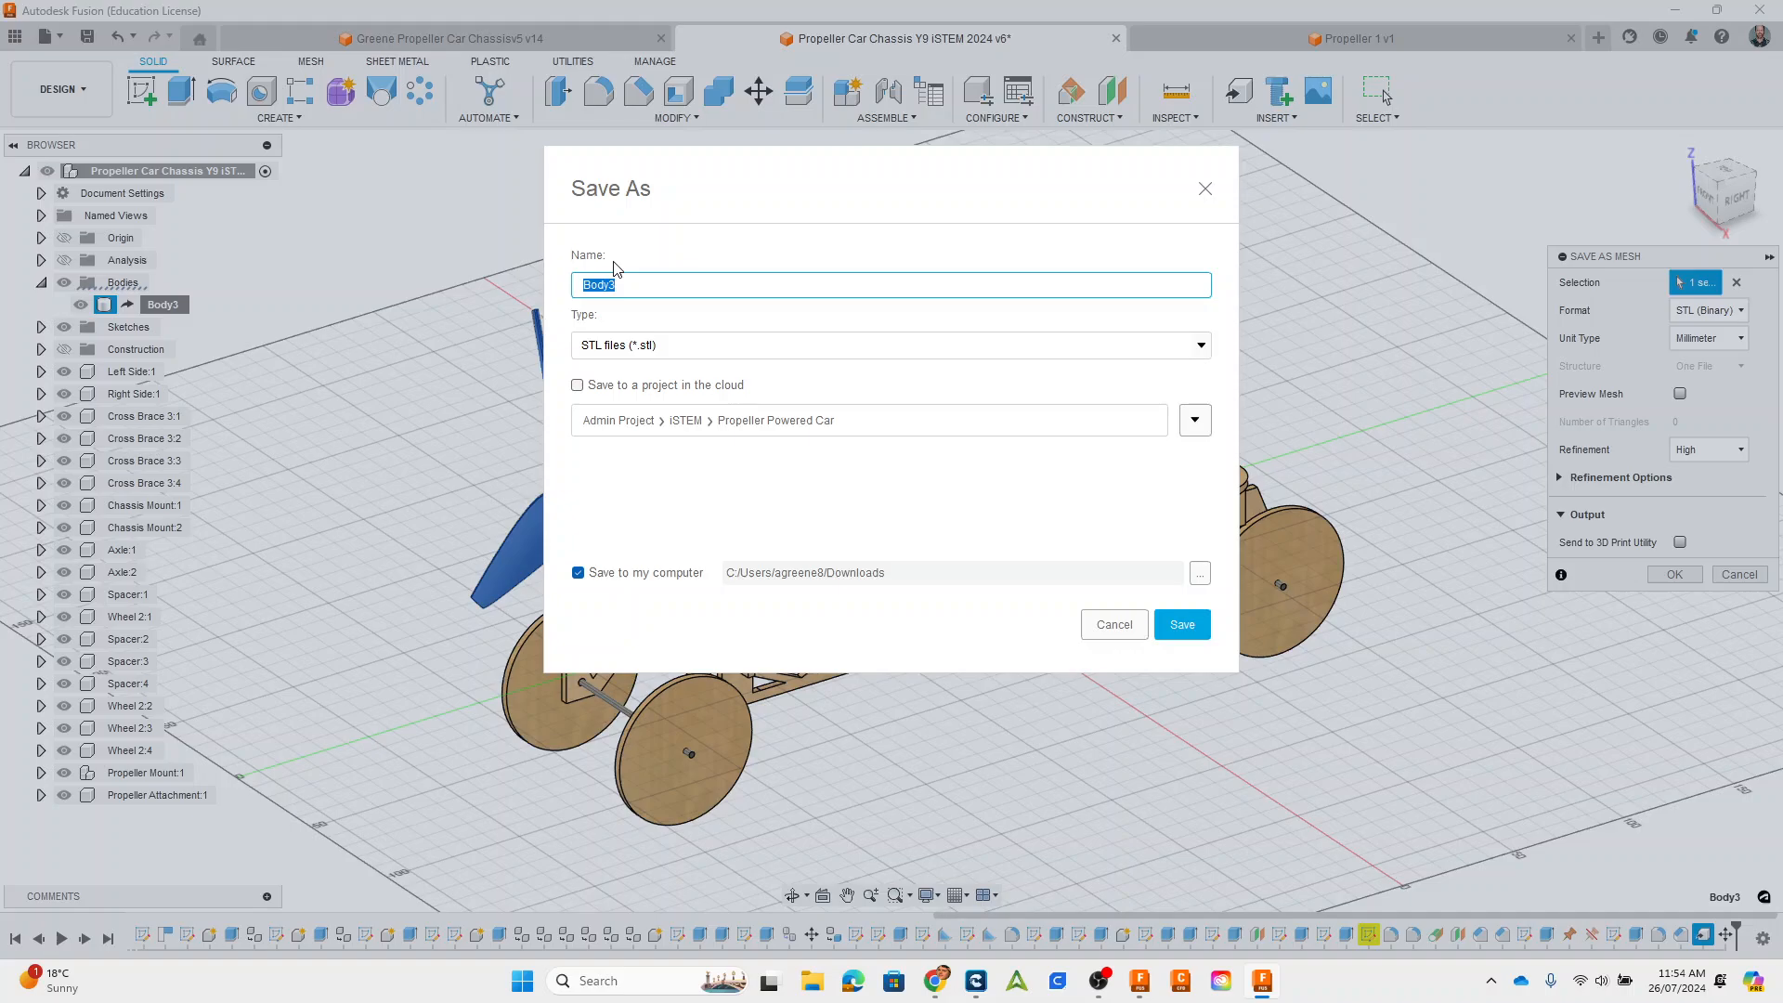
pyautogui.write('Greene Propeller MK1')
pyautogui.click(1181, 627)
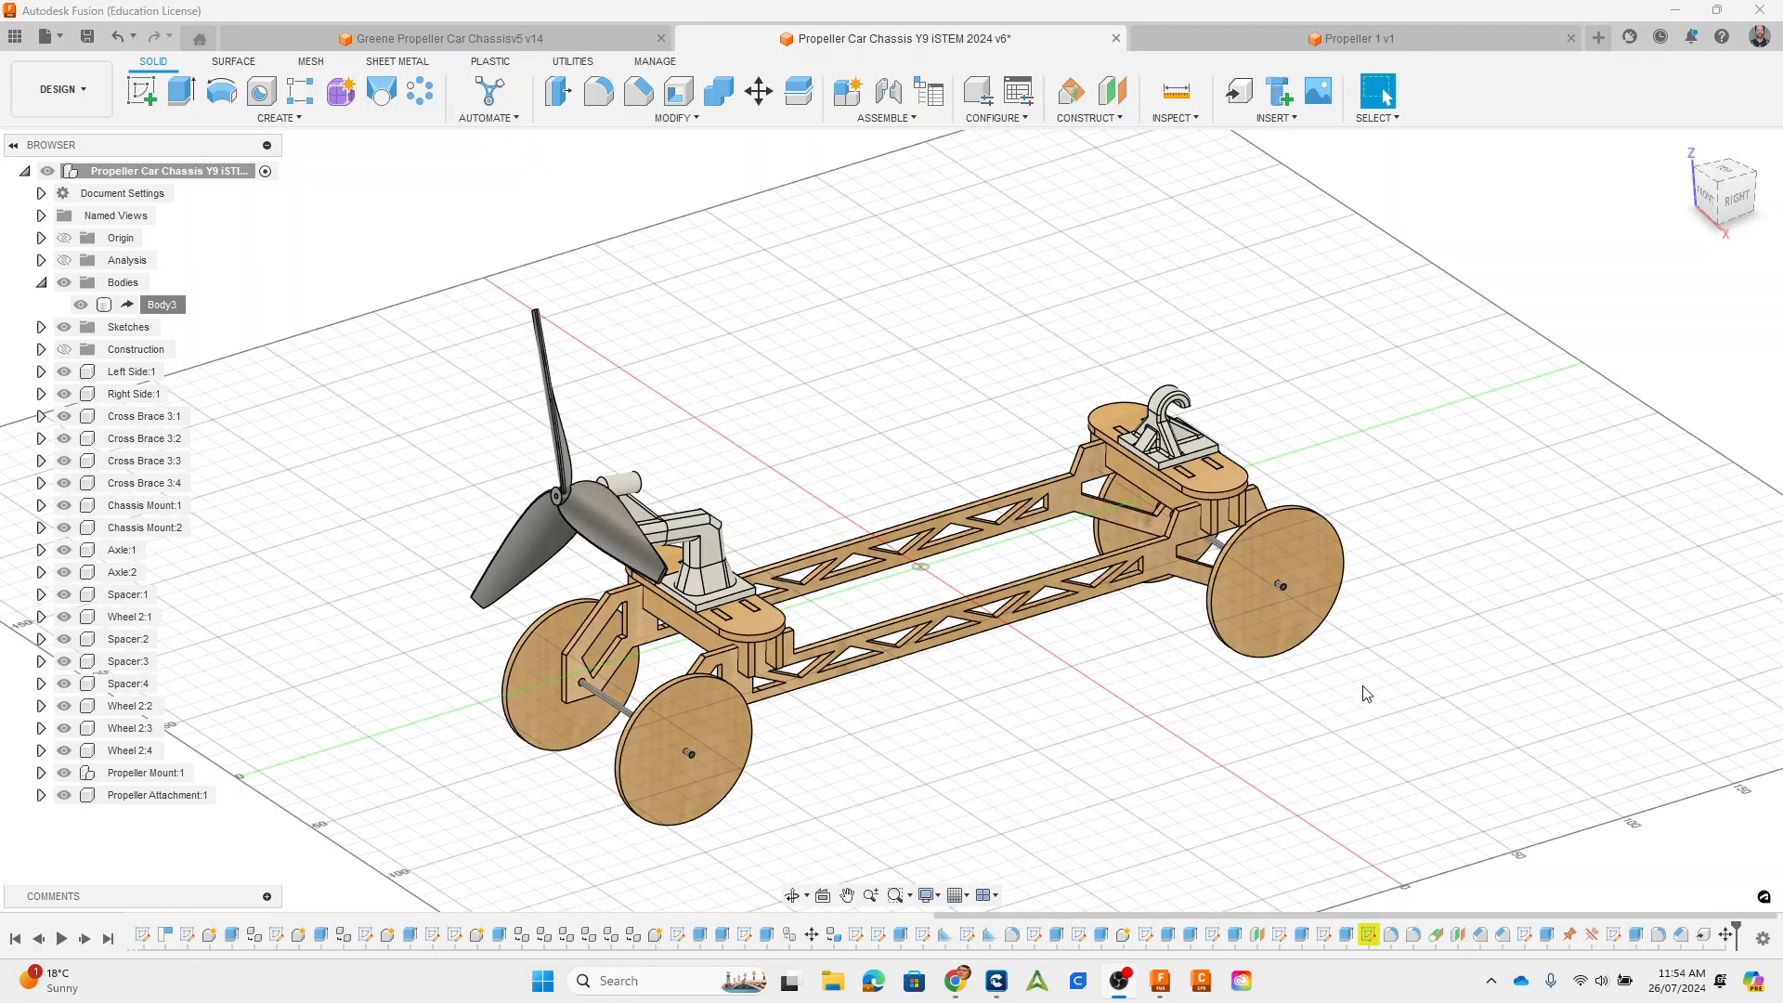
# Step: Switch to the Success Criteria slide of the "Fusion 360: Making a Propeller" presentation in Chrome
pyautogui.hotkey('alt', 'Tab')
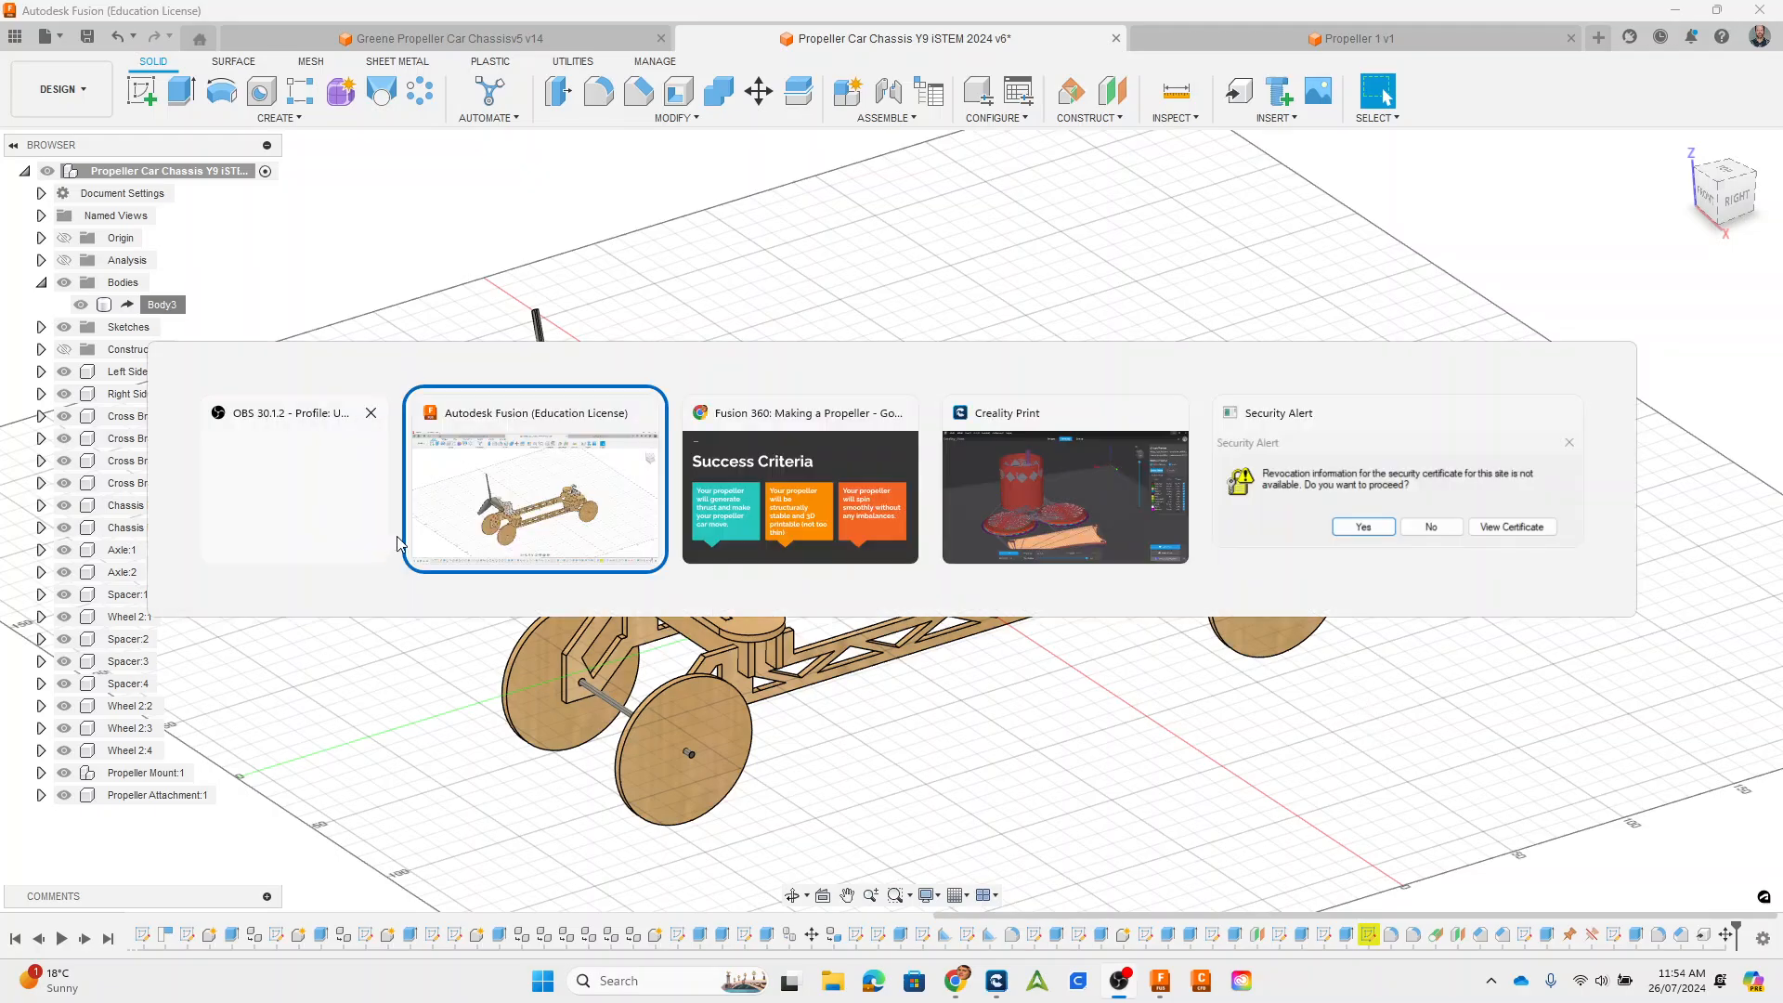
pyautogui.hotkey('alt', 'Tab')
pyautogui.hotkey('alt', 'Tab')
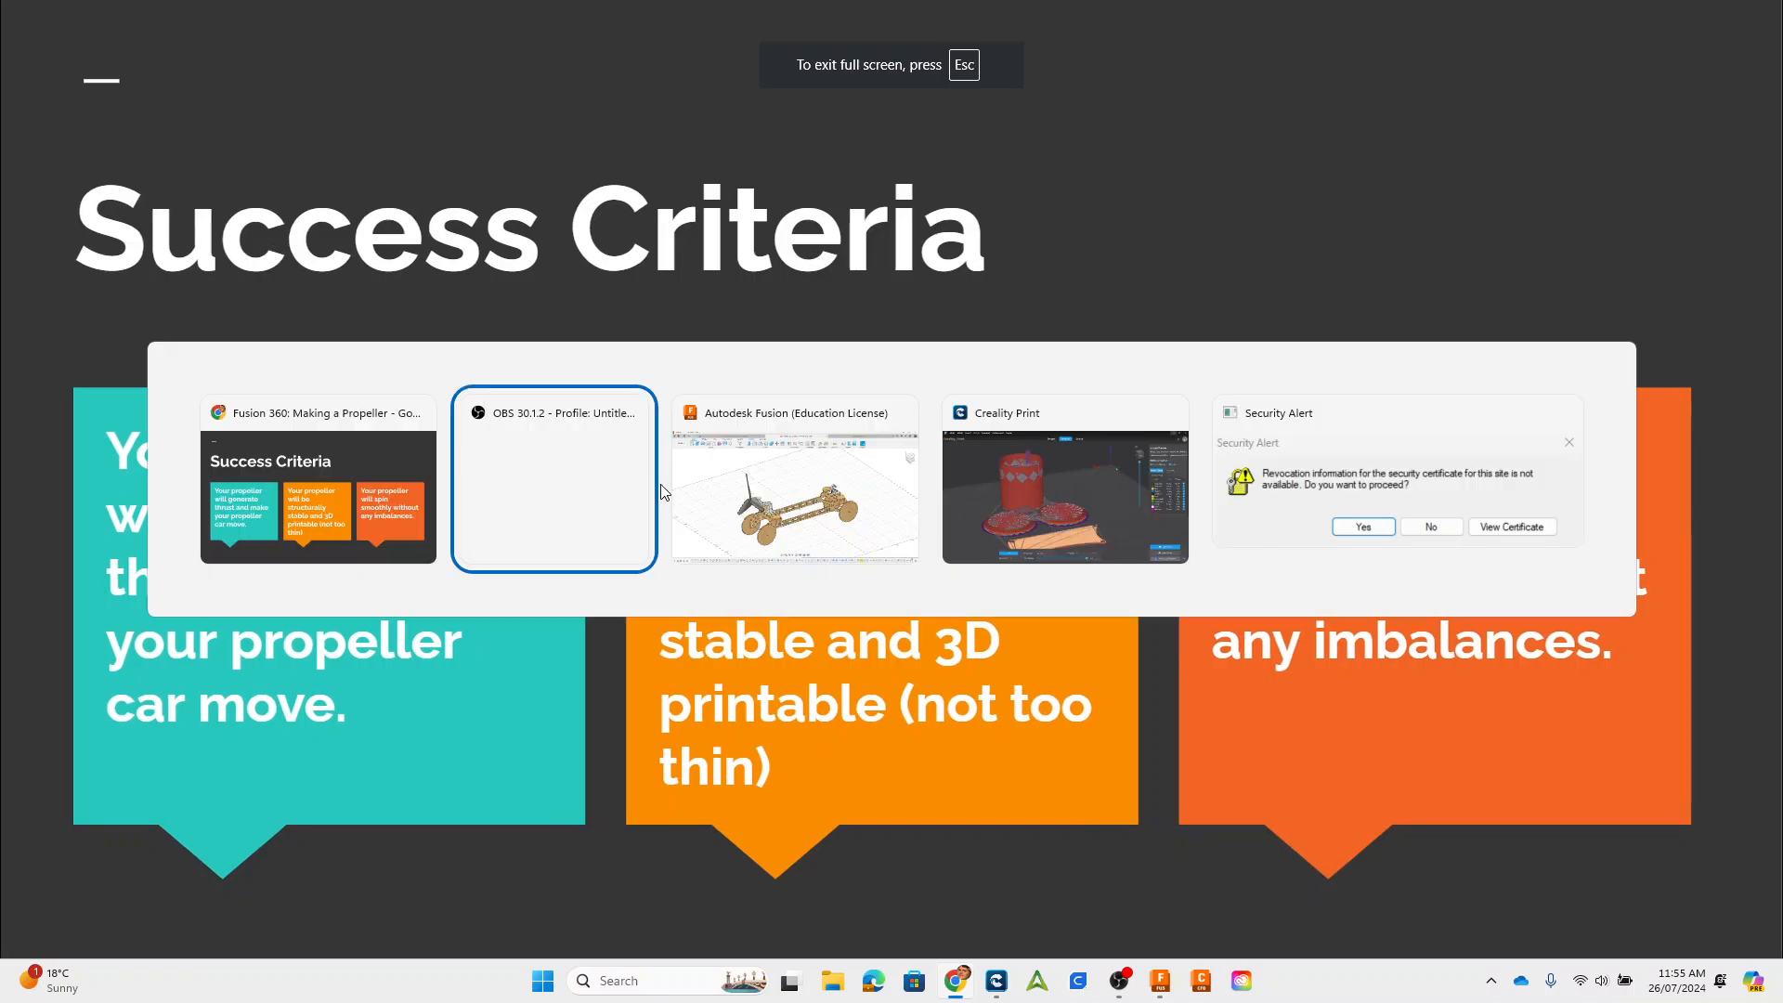